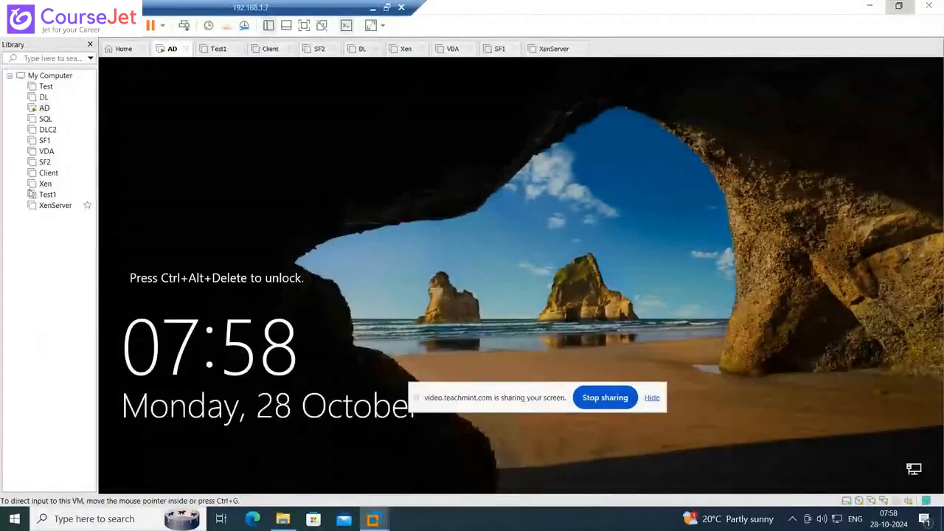
- Power on the XenServer VM and boot the GRUB install entry into the XenServer 8 installer
left_click(55, 205)
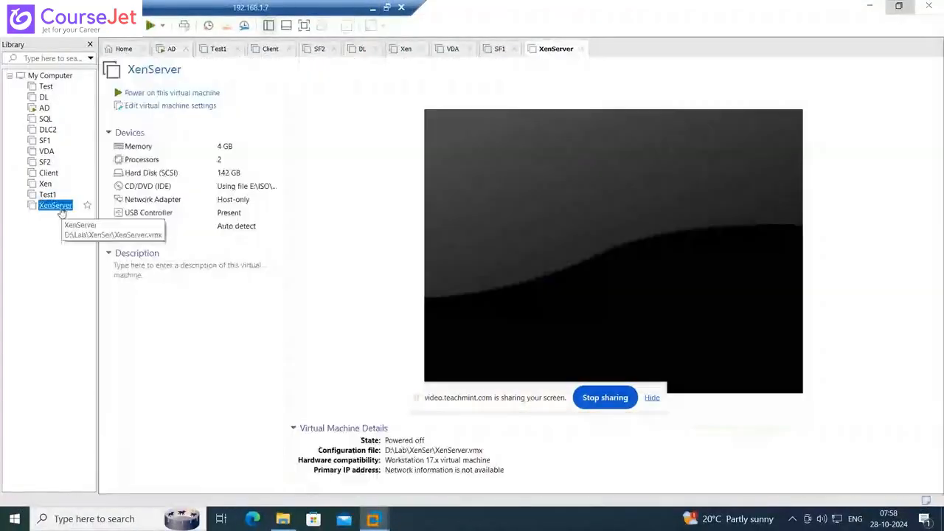
left_click(146, 93)
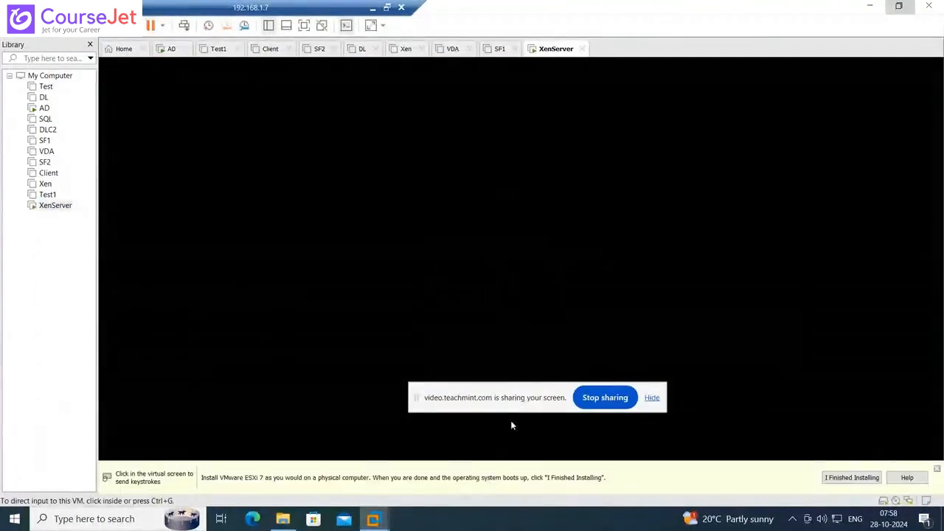
left_click_drag(527, 397, 528, 530)
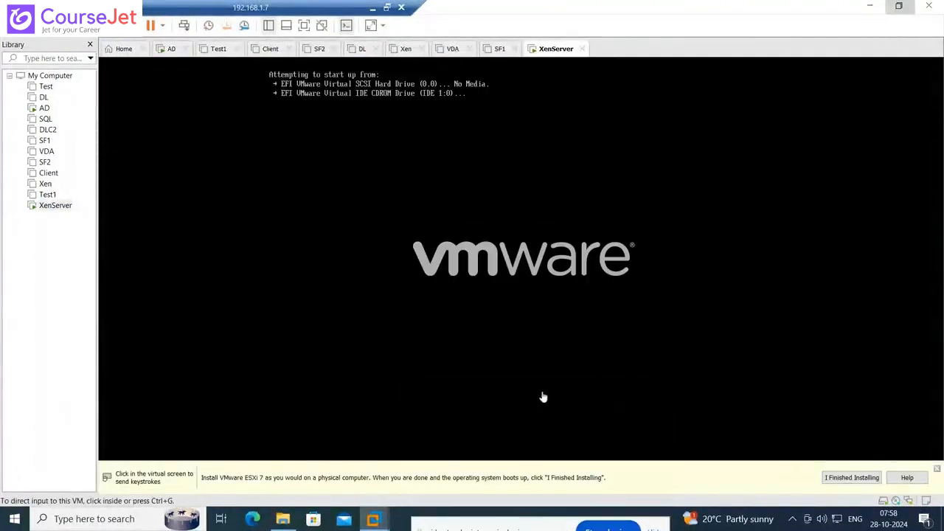
left_click(937, 469)
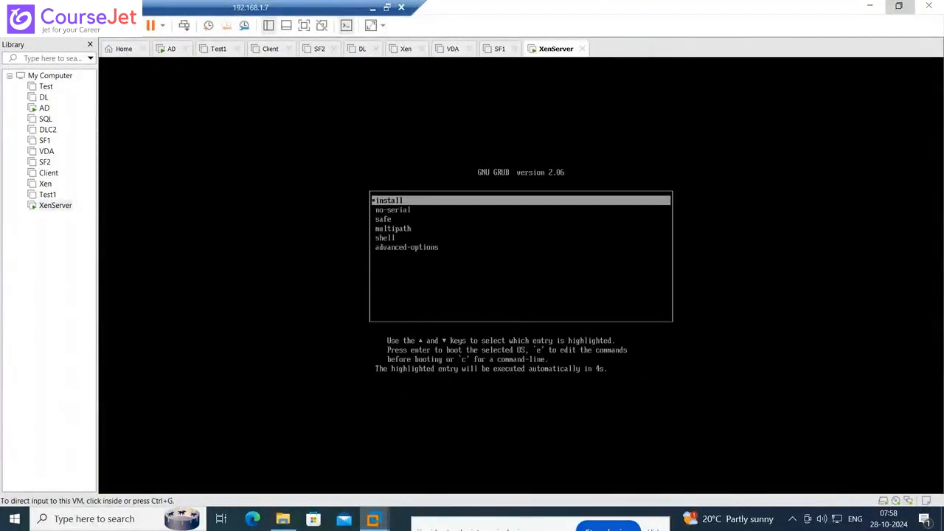
left_click(905, 456)
key("Return")
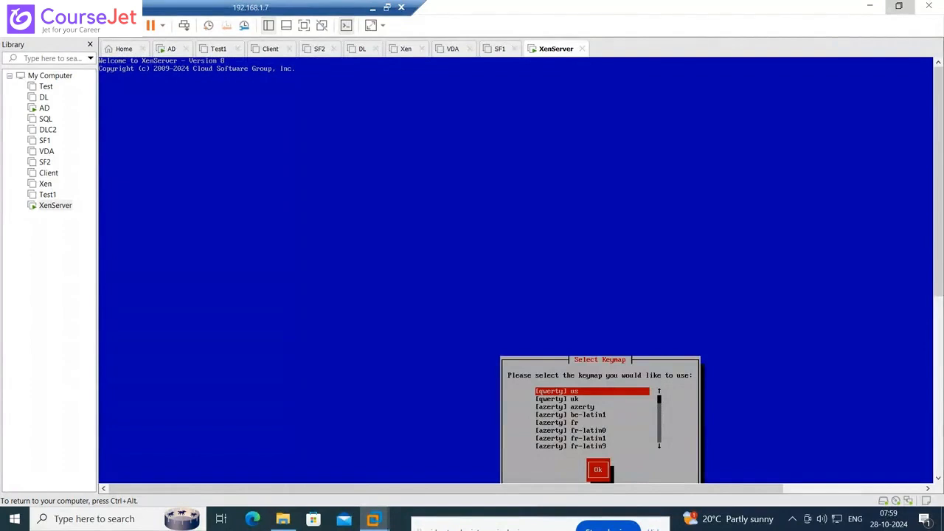
- Keep the us keymap and continue past the XenServer setup Welcome screen
key("ctrl+alt")
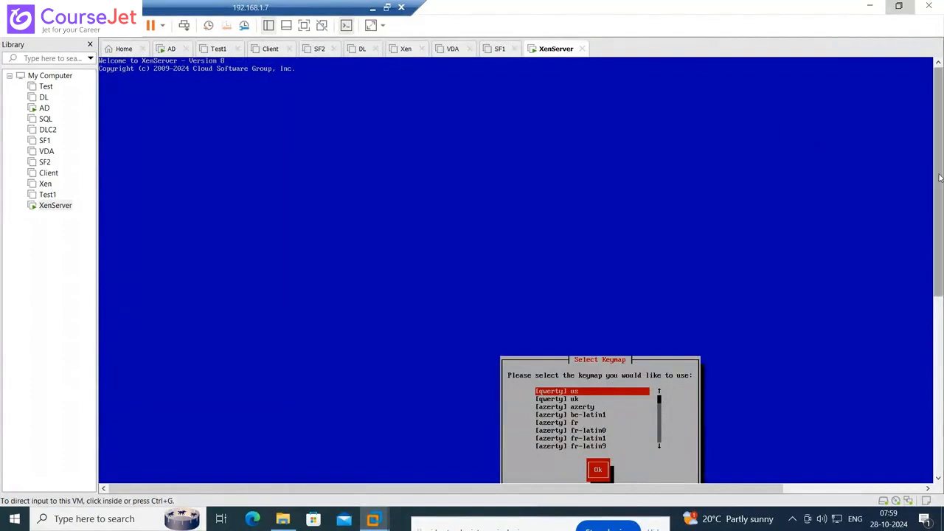
left_click_drag(940, 178, 940, 298)
left_click(893, 264)
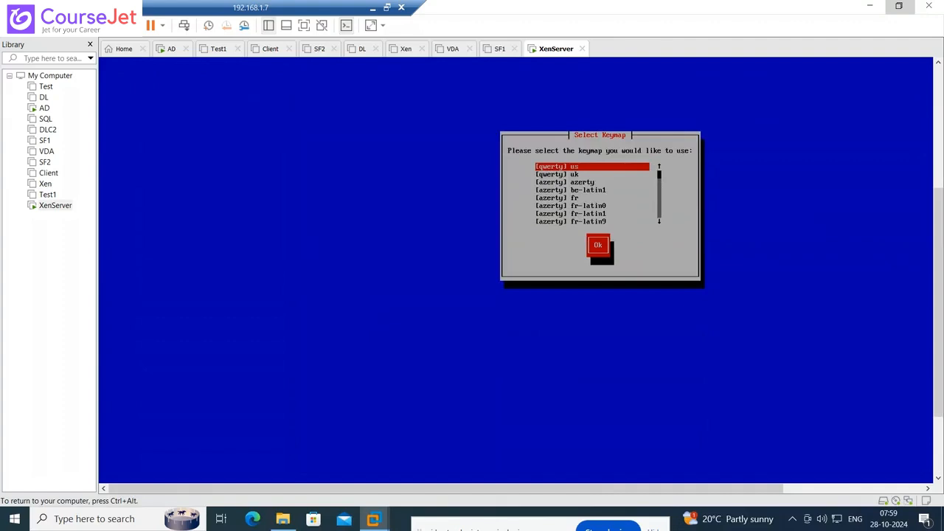
key("Tab")
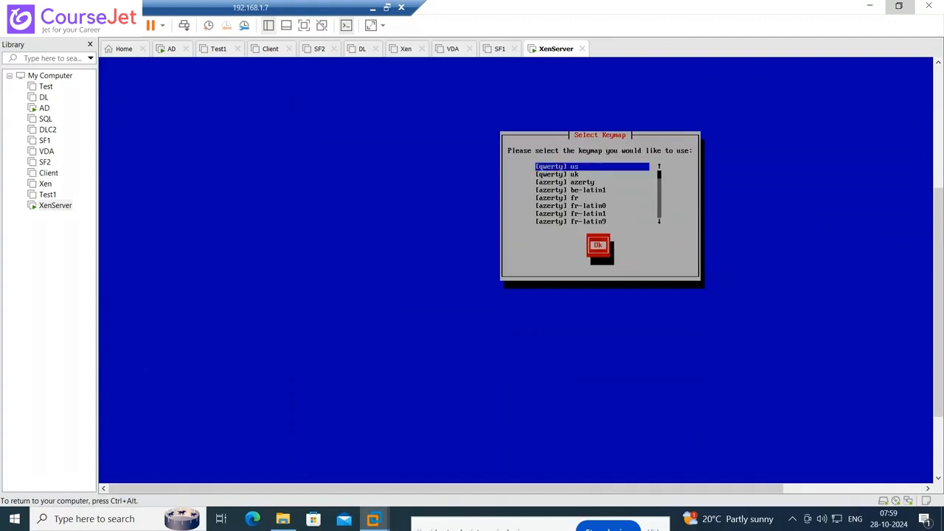
key("Return")
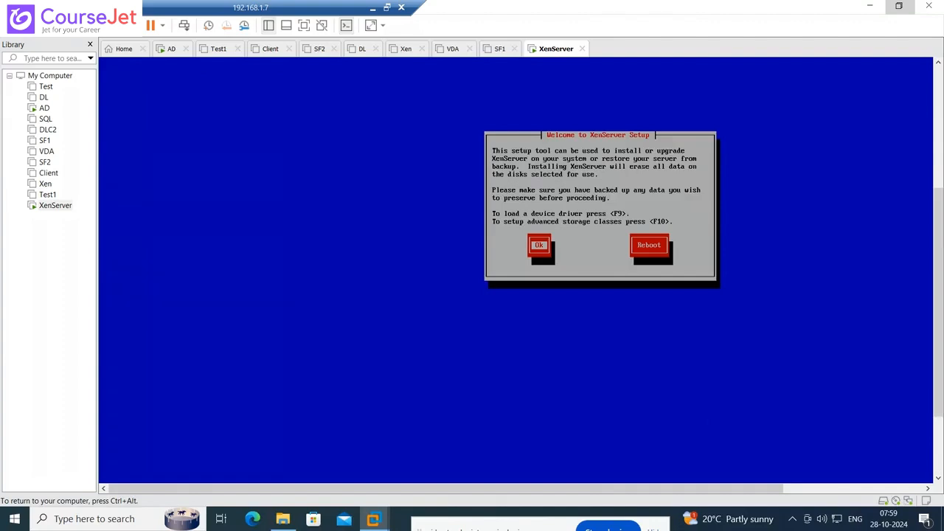
key("Return")
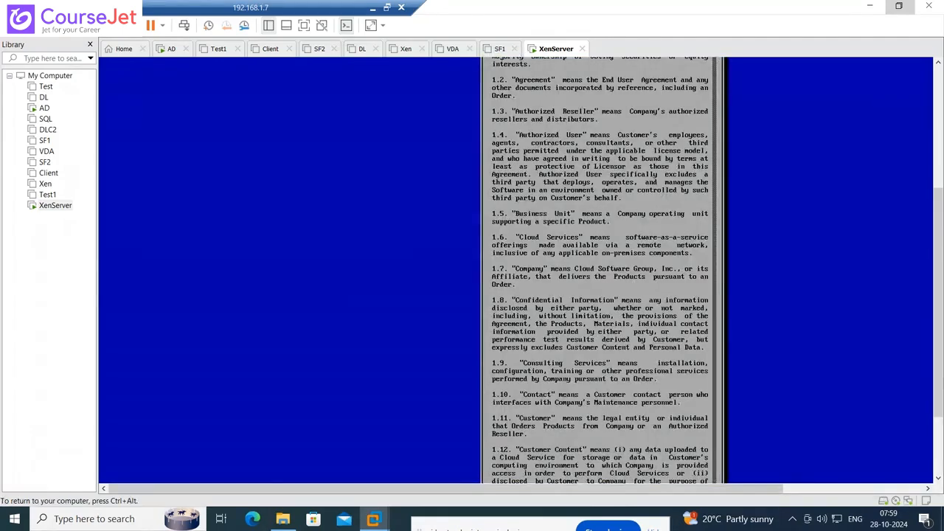
- Accept the XenServer licence agreement (EULA)
key("ctrl+alt")
scroll(940, 247, "down", 3)
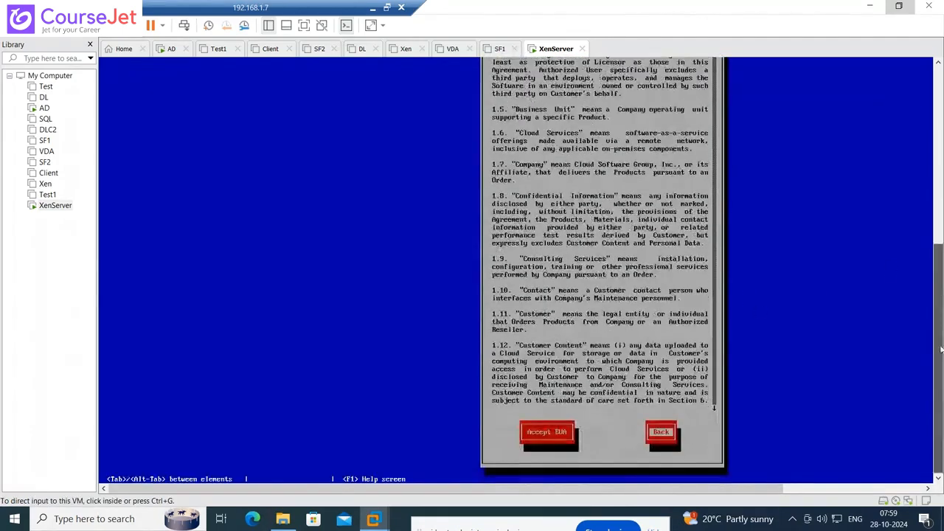
left_click(655, 288)
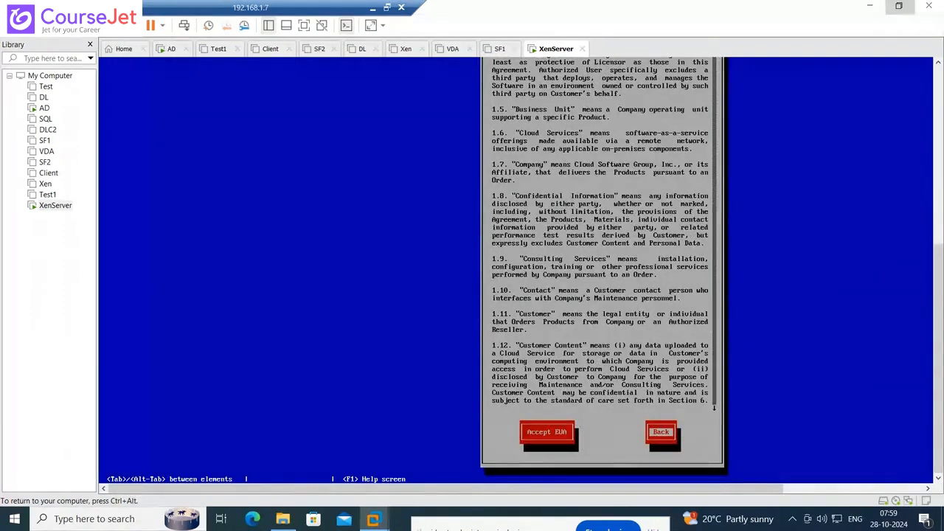
key("Tab")
key("Tab")
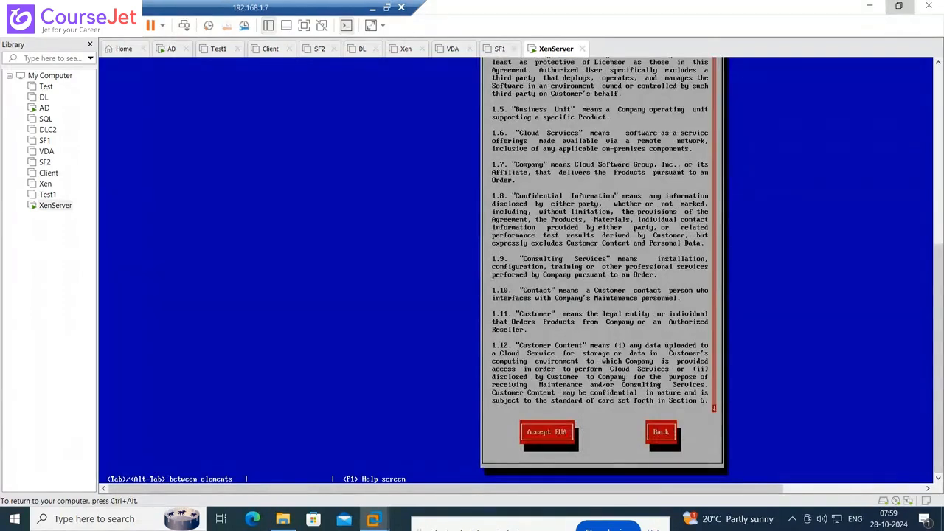
key("Tab")
key("Return")
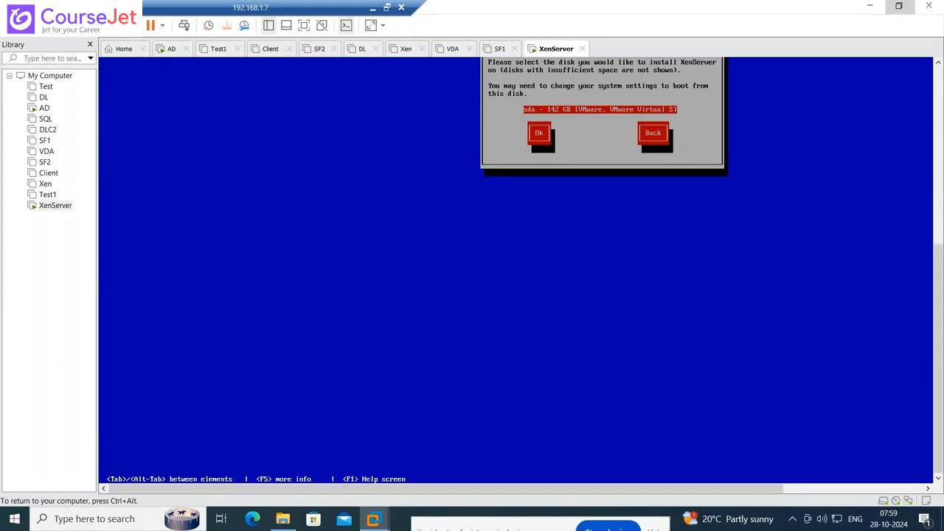
- Use the 142 GB sda disk as primary and VM storage disk with thin provisioning
key("ctrl+alt")
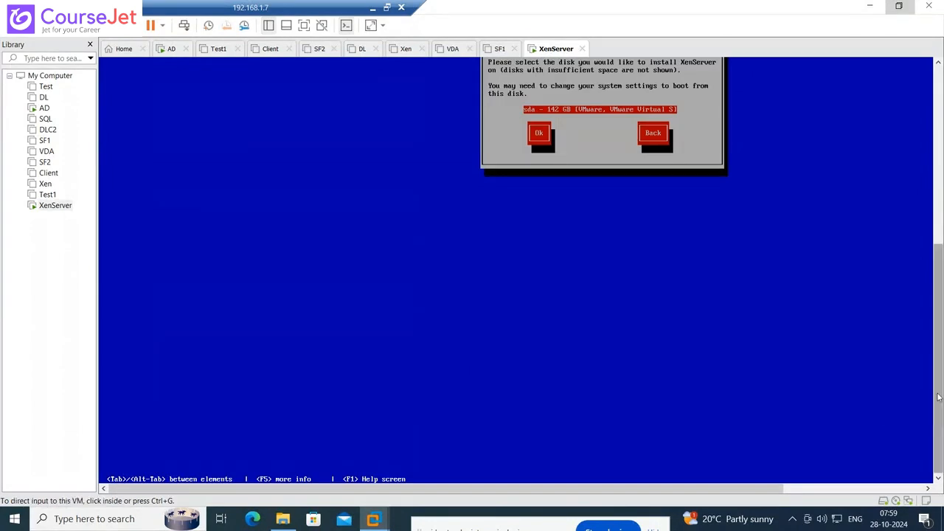
left_click_drag(941, 390, 942, 335)
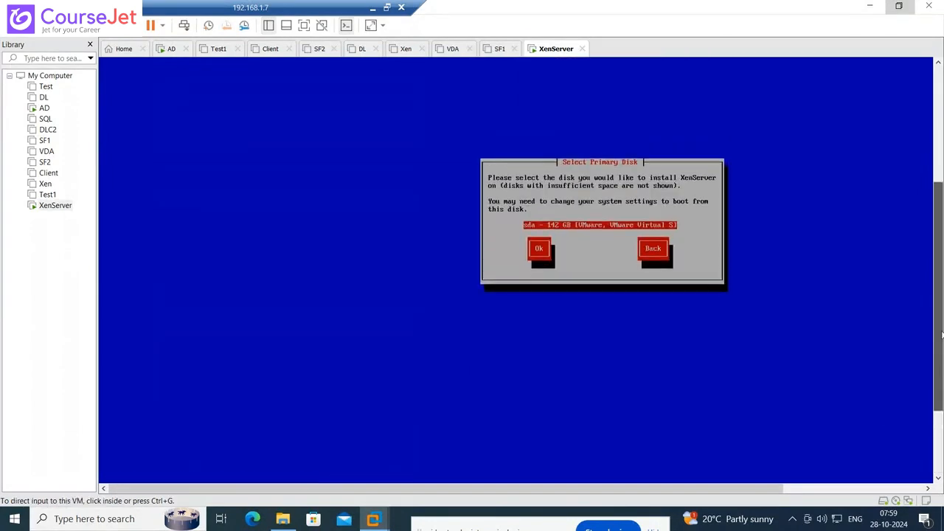
left_click(595, 203)
key("Tab")
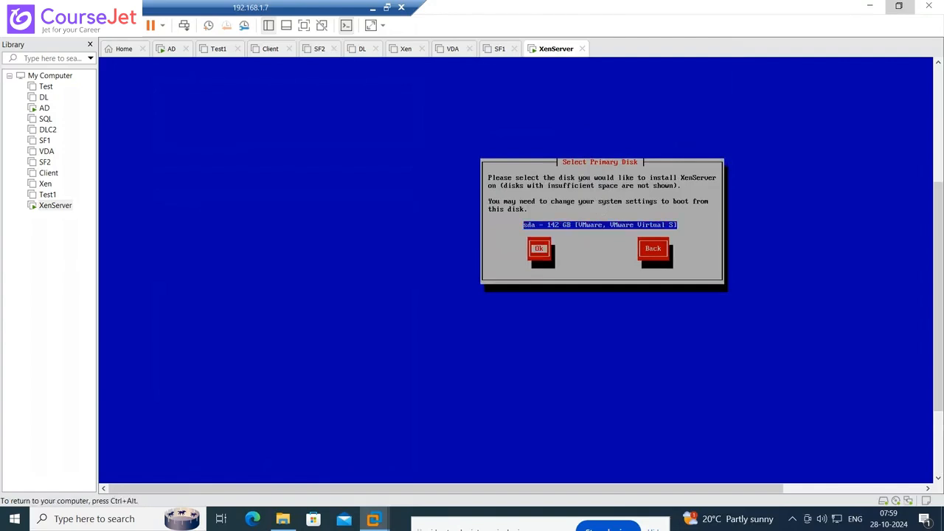
key("Return")
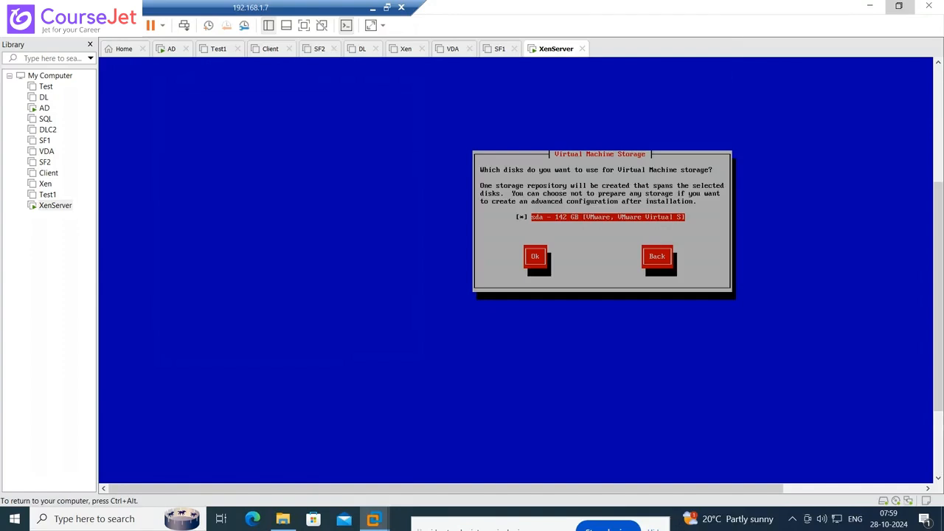
key("Tab")
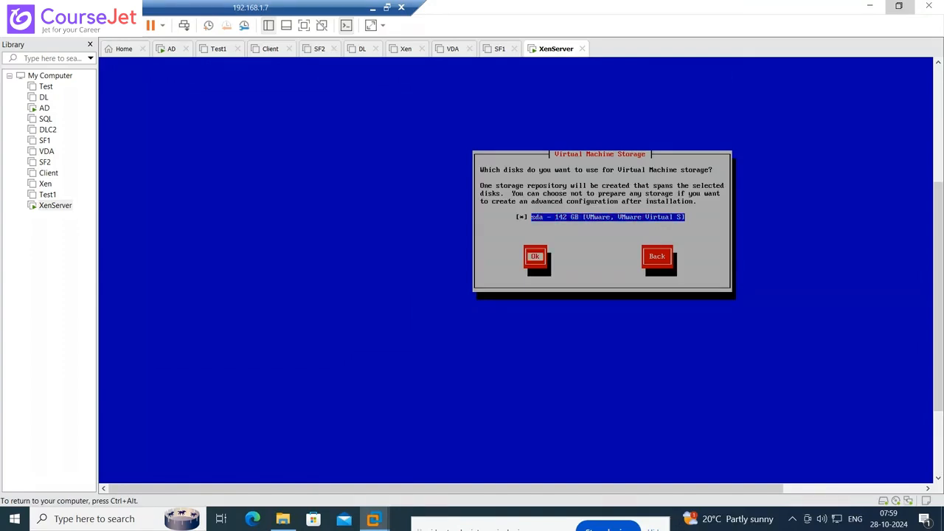
key("Return")
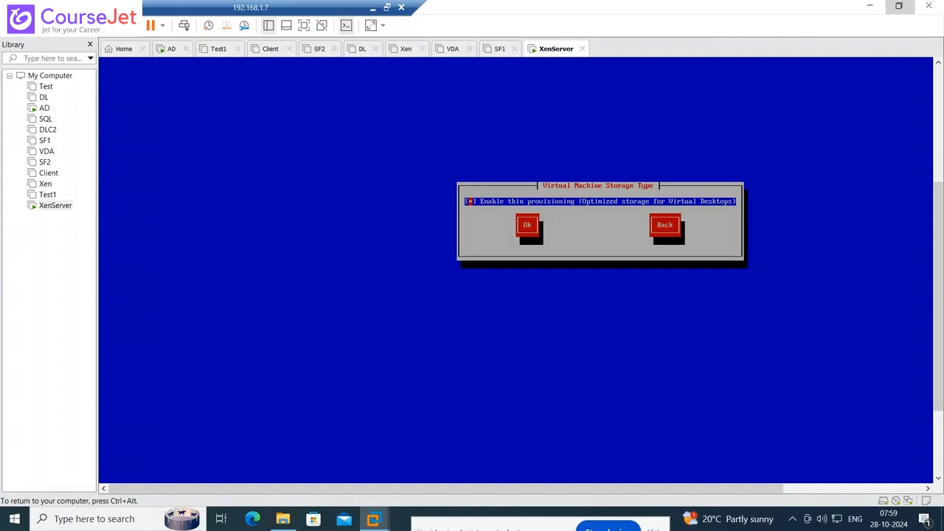
key("Tab")
key("Return")
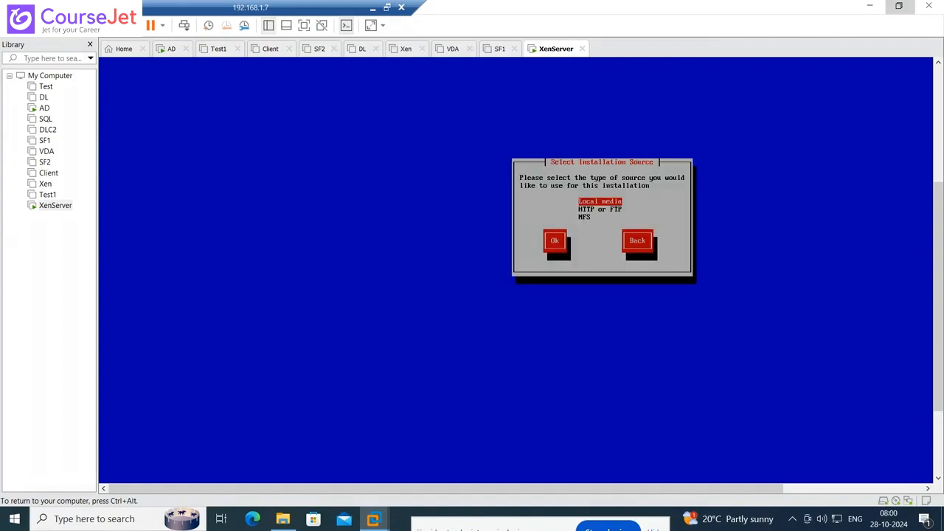
- Choose local media as the installation source and skip media verification
key("Tab")
key("Return")
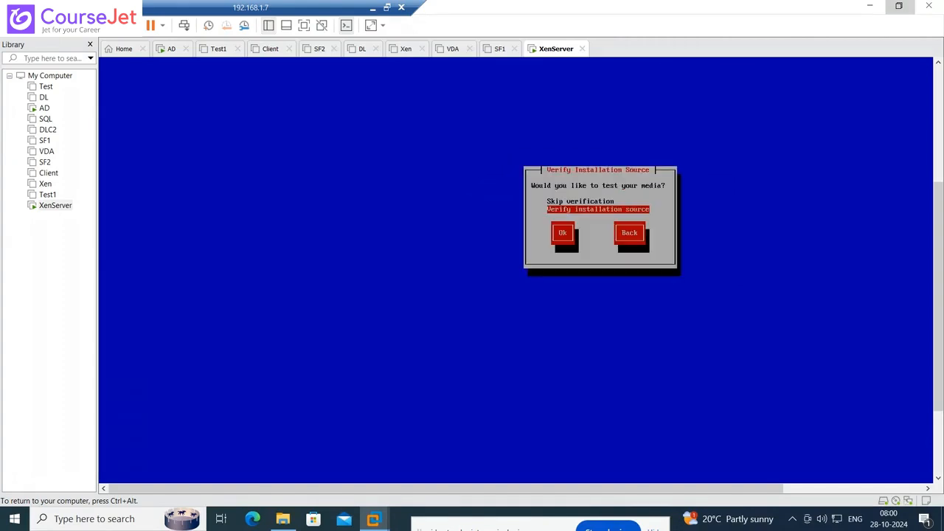
key("Up")
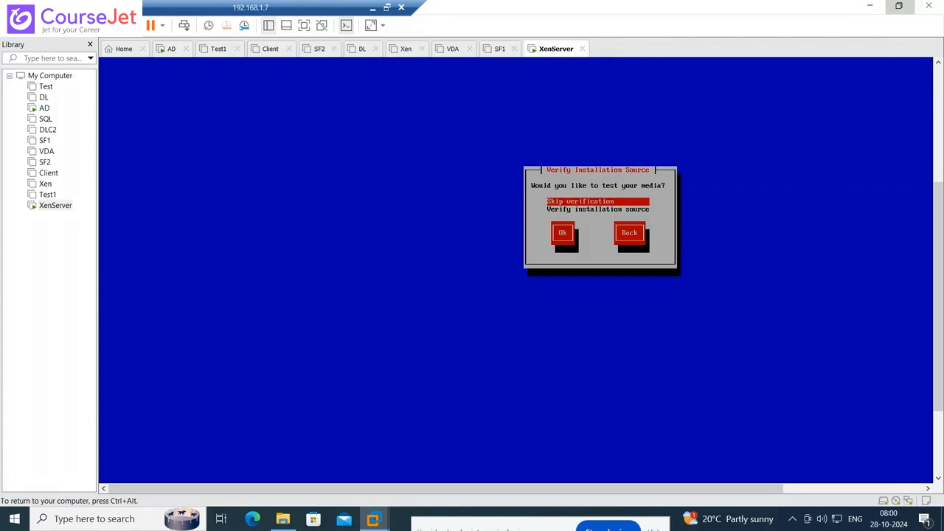
key("Tab")
key("Tab")
key("Tab")
key("Tab")
key("Return")
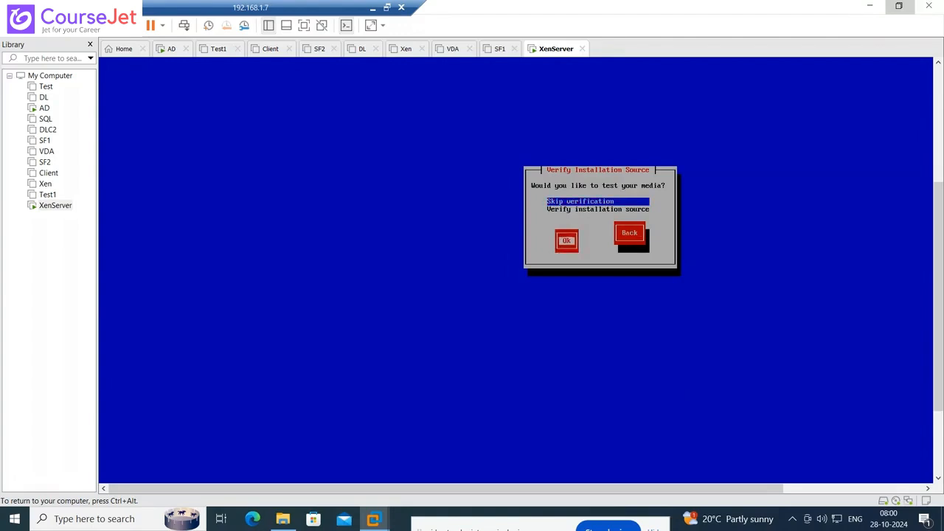
- Enter and confirm the XenServer root password
type("*")
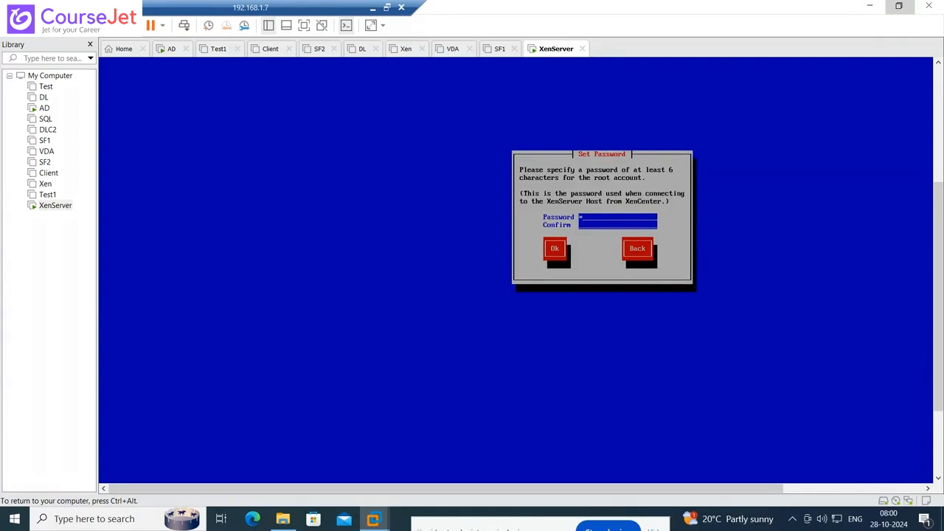
type("**")
key("Tab")
type("*********")
key("Tab")
key("Return")
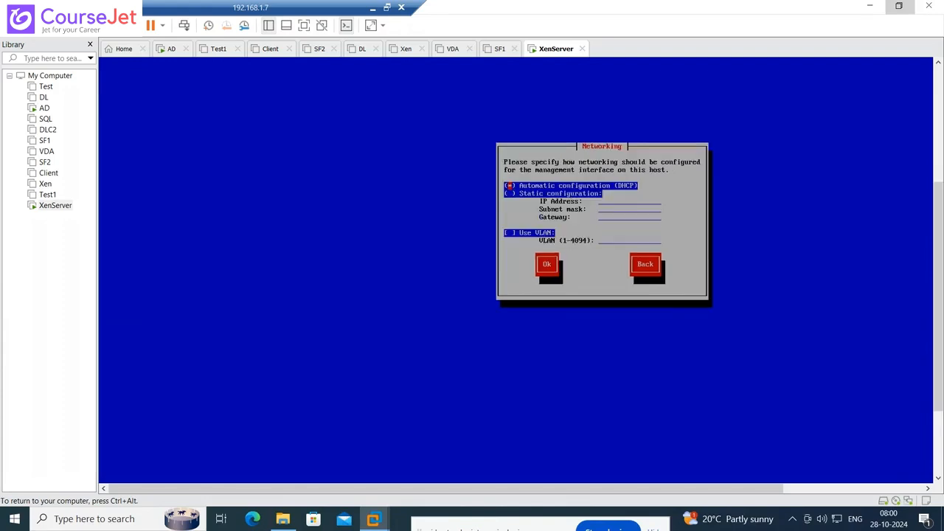
- Set static networking with IP 10.0.0.101 and subnet mask 255.0.0.0
key("Down")
key("space")
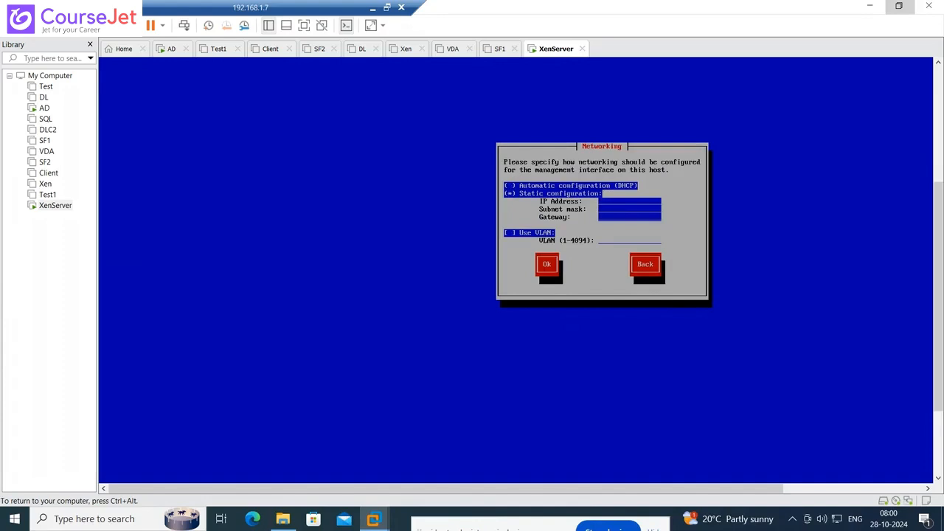
type("10.0.0.101")
key("Tab")
type("255.0.0.0")
key("Tab")
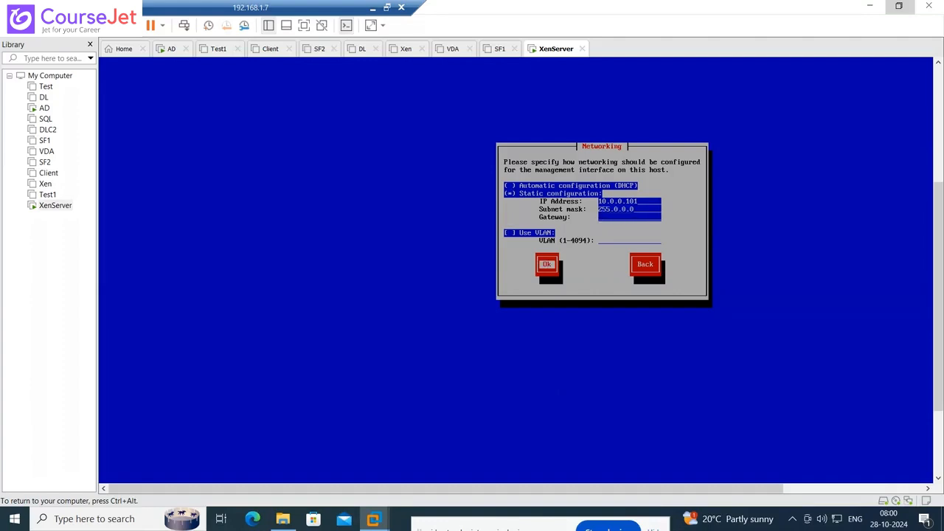
- Confirm networking, trim the default hostname and set DNS server 10.0.0.10
key("Return")
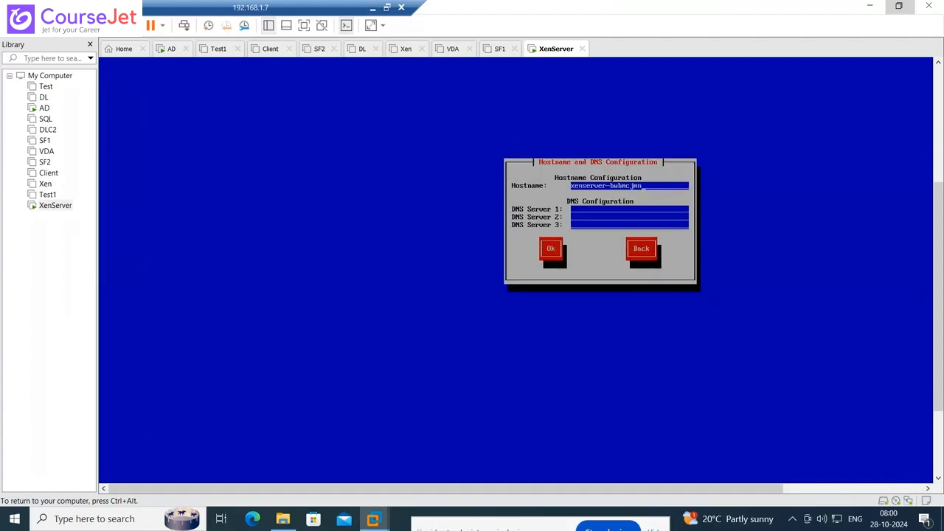
key("BackSpace")
key("BackSpace")
key("BackSpace")
key("BackSpace")
key("BackSpace")
key("BackSpace")
key("BackSpace")
key("BackSpace")
key("BackSpace")
key("Tab")
type("10.0.0.100")
key("BackSpace")
key("Tab")
key("Return")
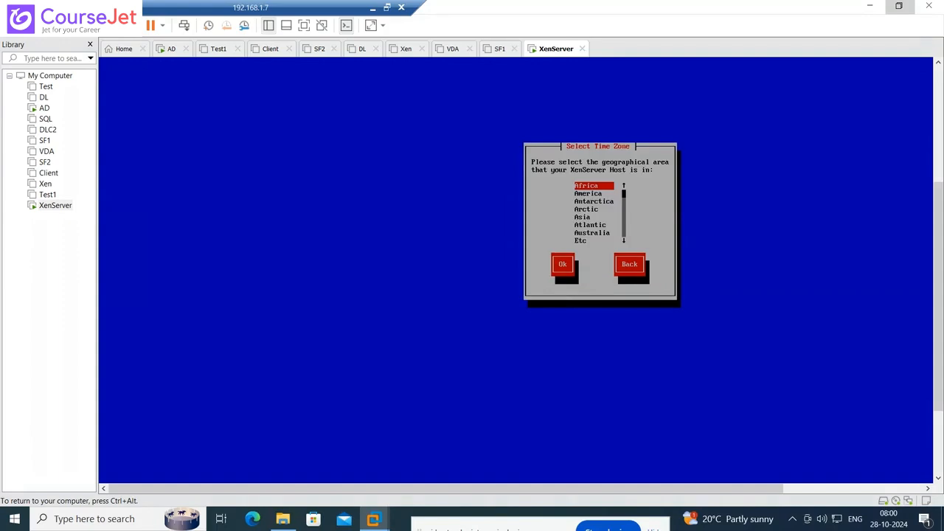
- Set the time zone to Asia/Kolkata
key("Down")
key("Down")
key("Down")
key("Down")
key("Return")
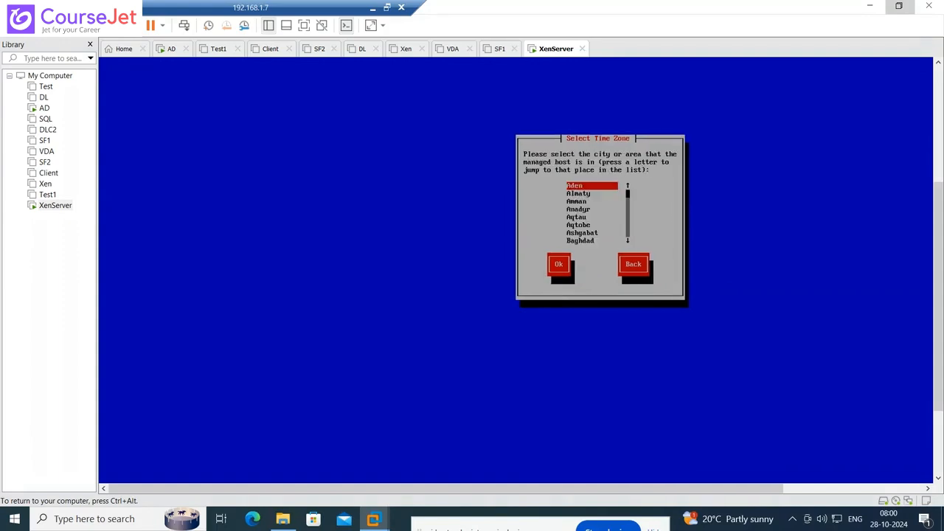
key("k")
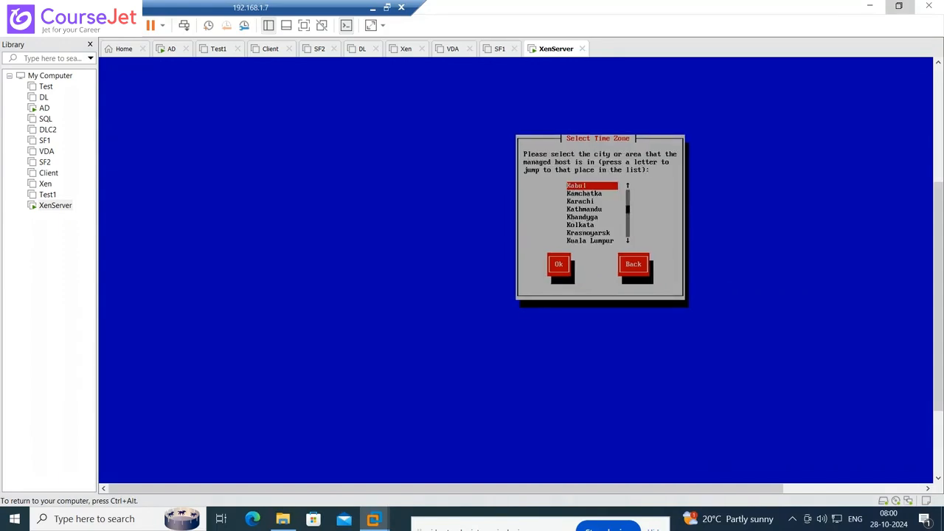
key("Down")
key("Down")
key("Down")
key("Down")
key("Down")
key("Tab")
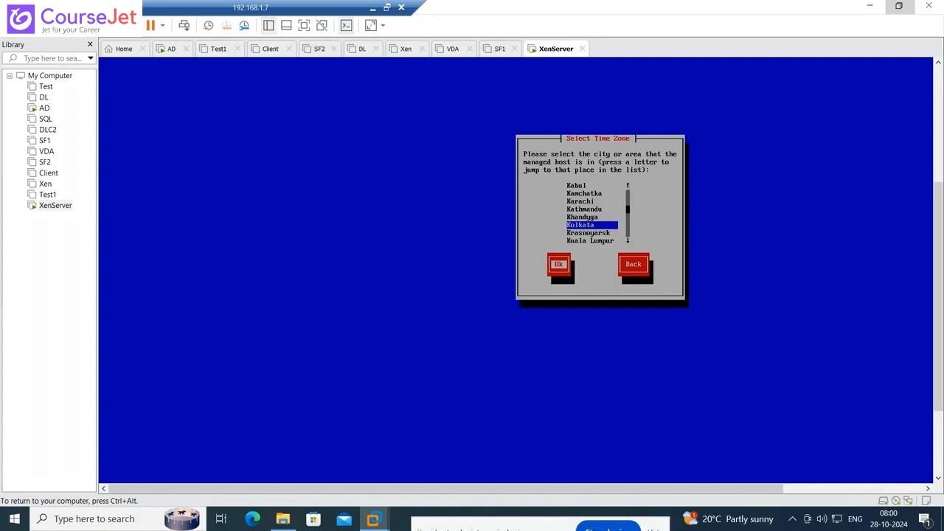
key("Return")
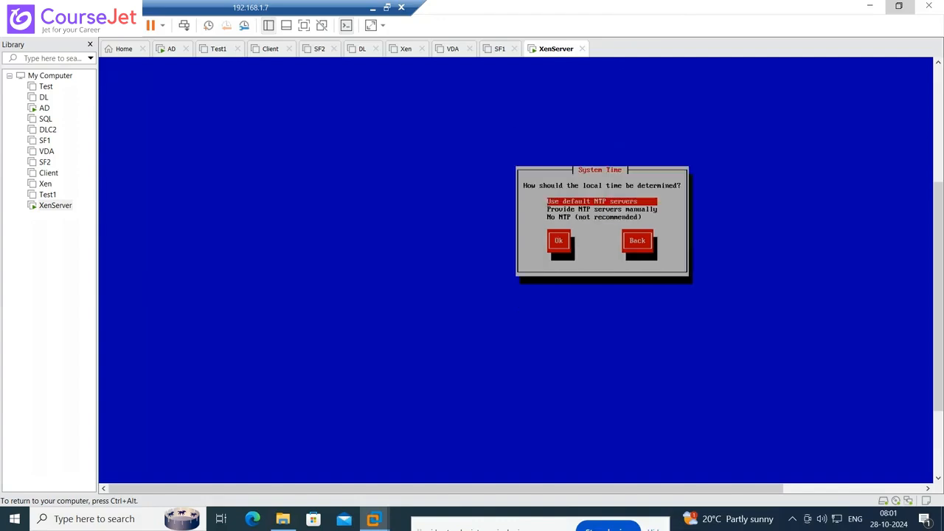
key("Down")
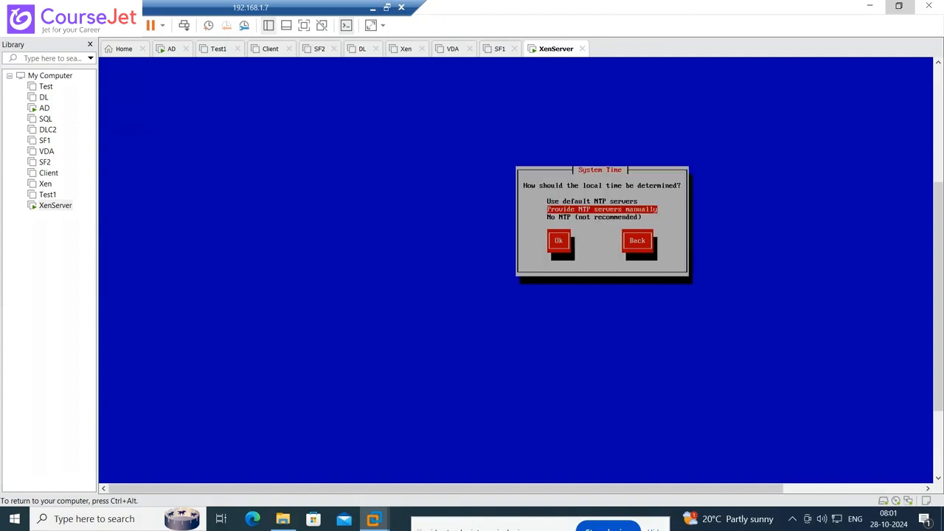
key("Tab")
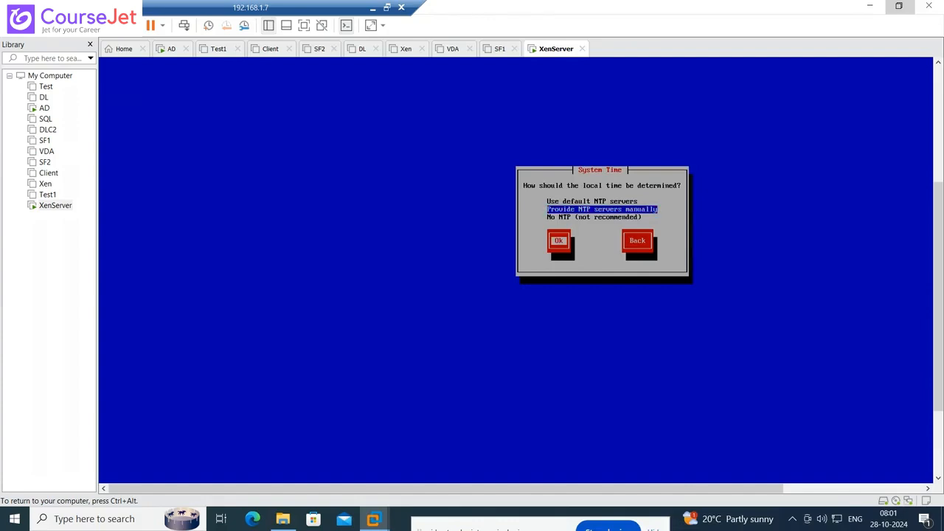
key("Return")
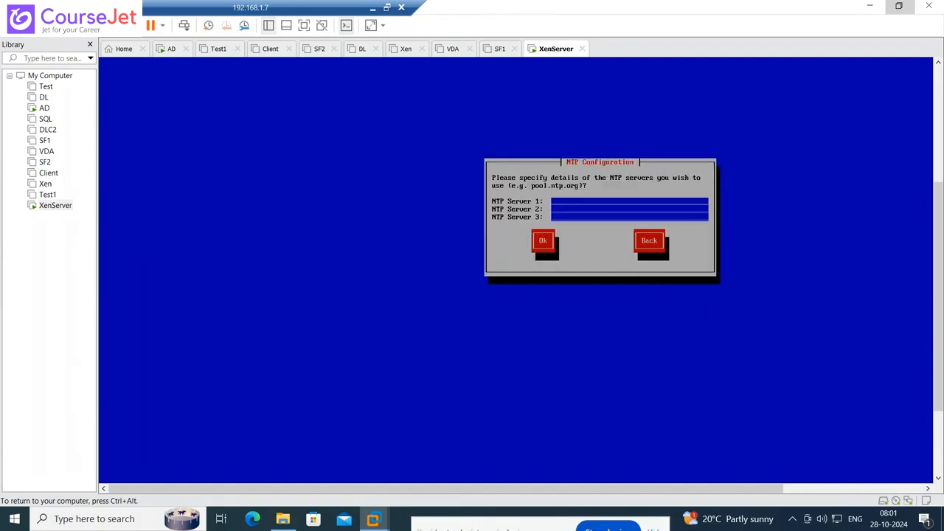
key("Tab")
key("Tab")
key("Return")
key("Down")
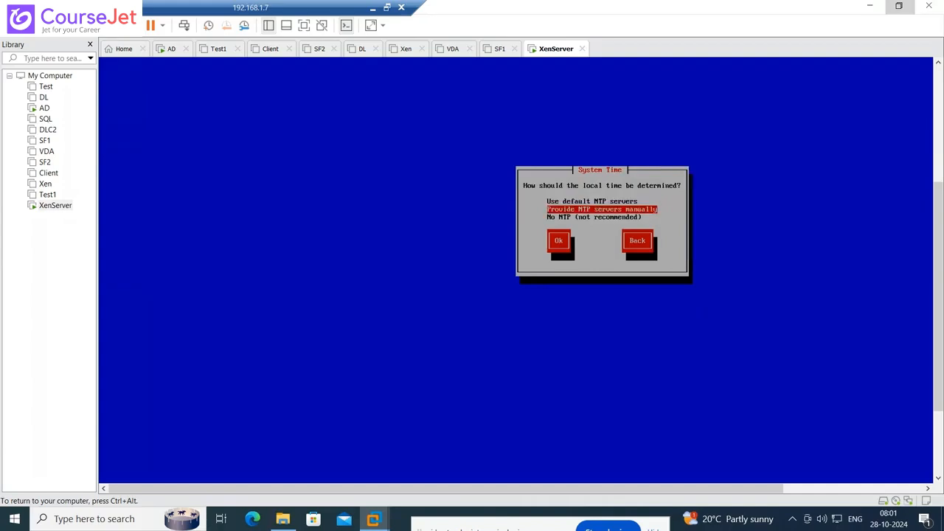
key("Down")
key("Tab")
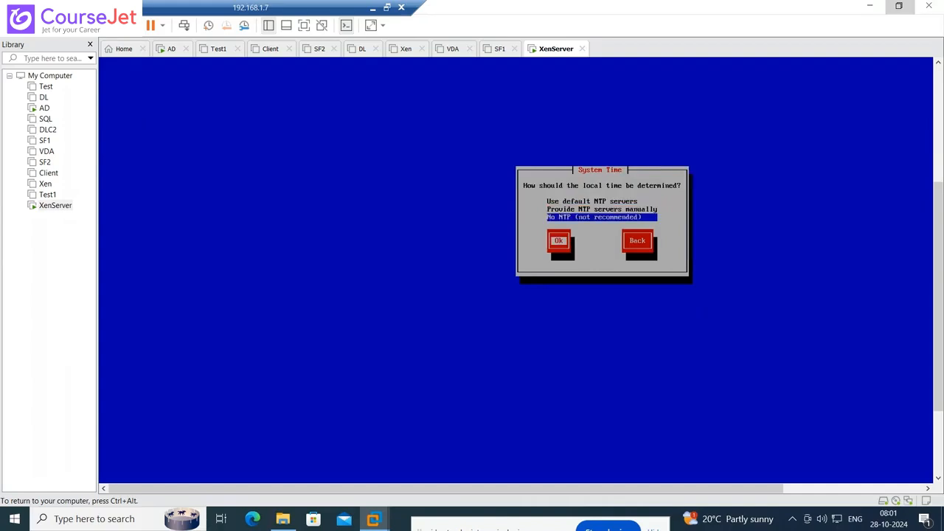
key("Return")
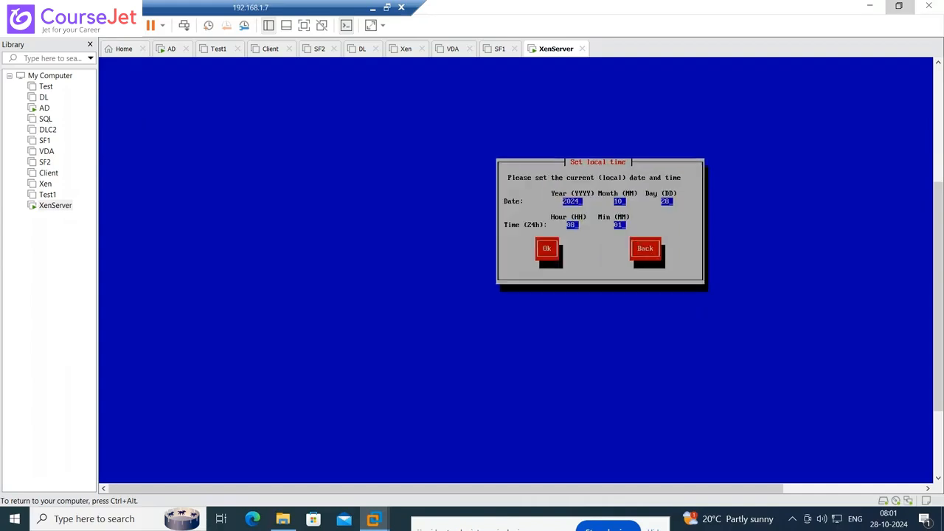
key("Tab")
key("Return")
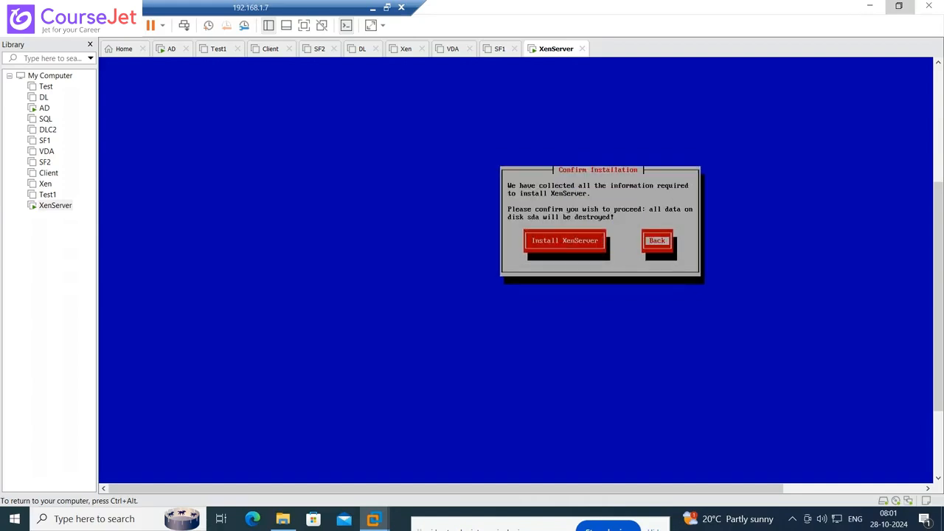
- Start the XenServer installation and let it run to the Supplemental Packs prompt
key("Tab")
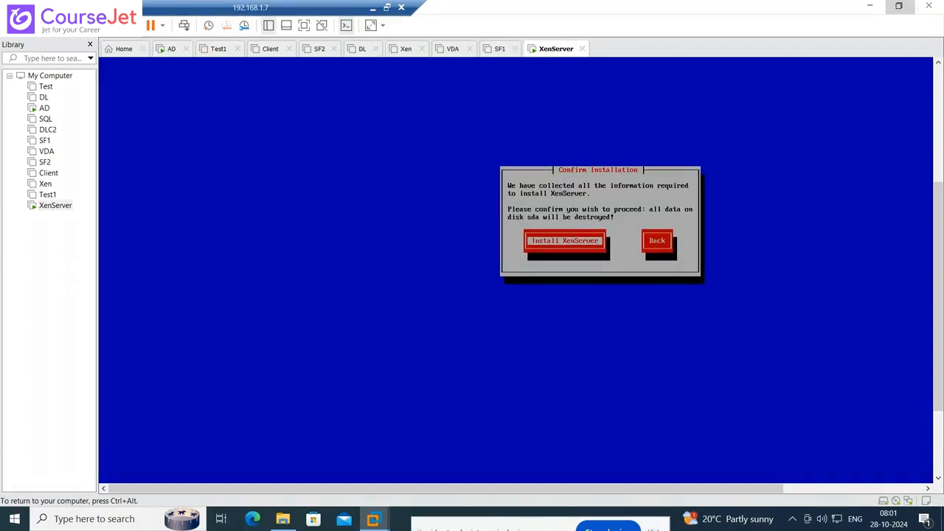
key("Return")
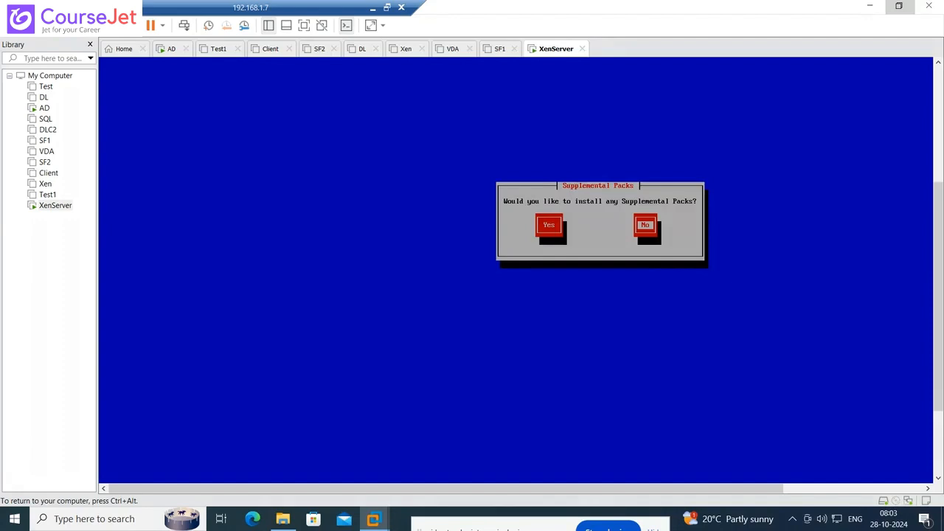
- Decline supplemental packs and release the keyboard from the XenServer VM
key("Return")
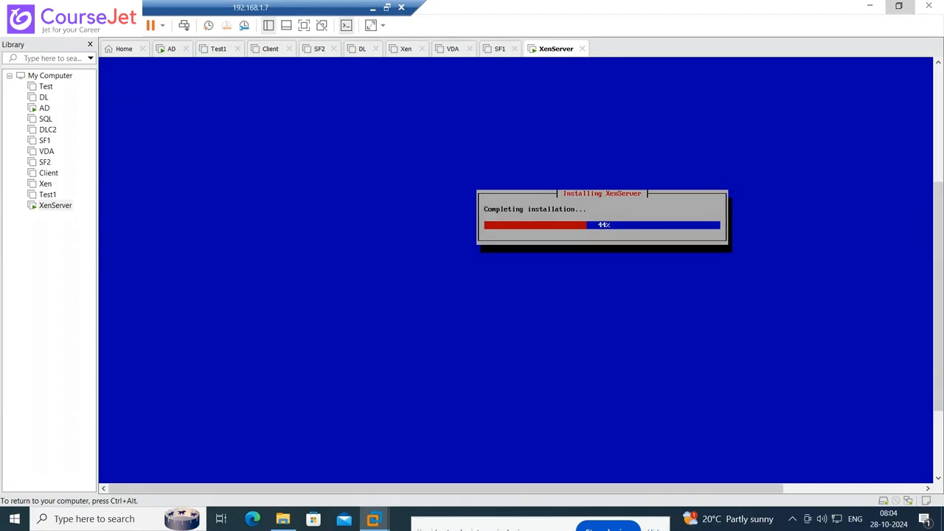
key("ctrl+alt")
- Switch to the AD virtual machine and wake its console
left_click(43, 108)
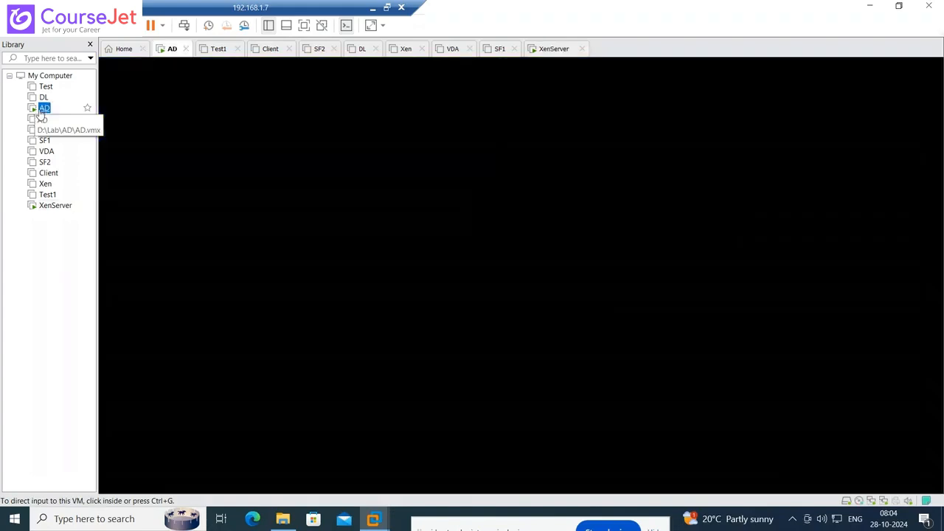
left_click(494, 285)
left_click(943, 525)
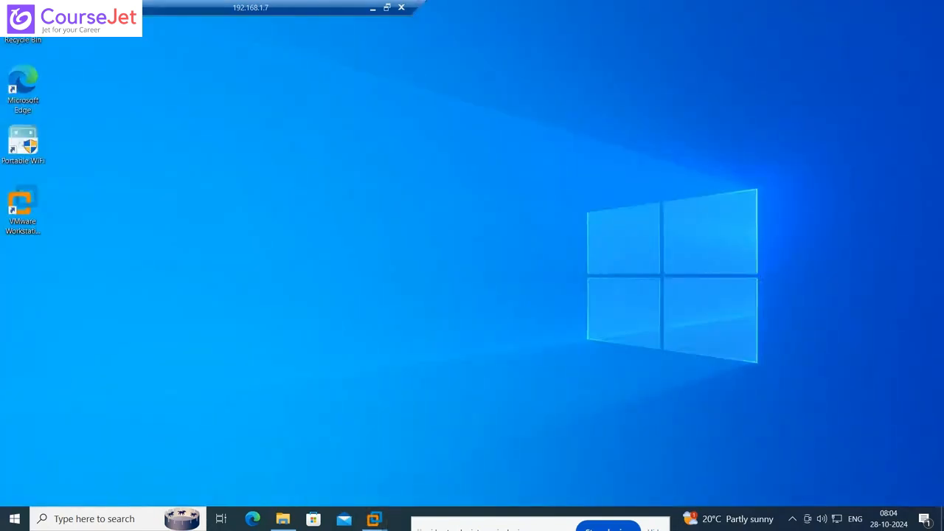
mouse_move(374, 519)
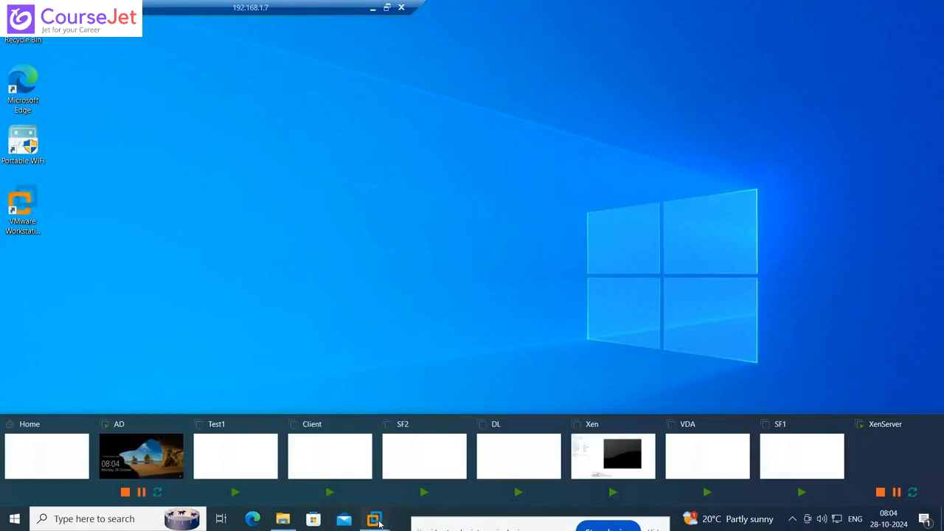
left_click(174, 460)
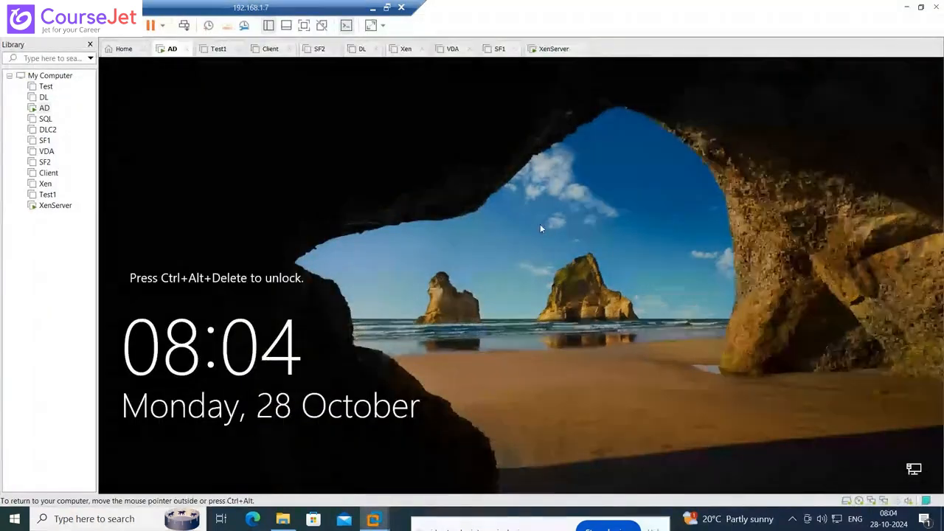
- Unlock AD and sign in as domain Administrator with the account password
key("ctrl+alt+Insert")
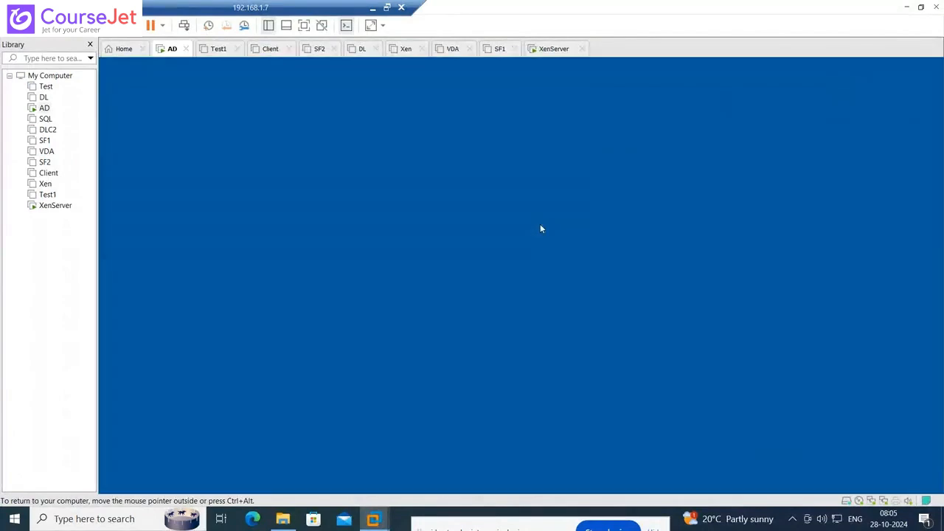
type("*****")
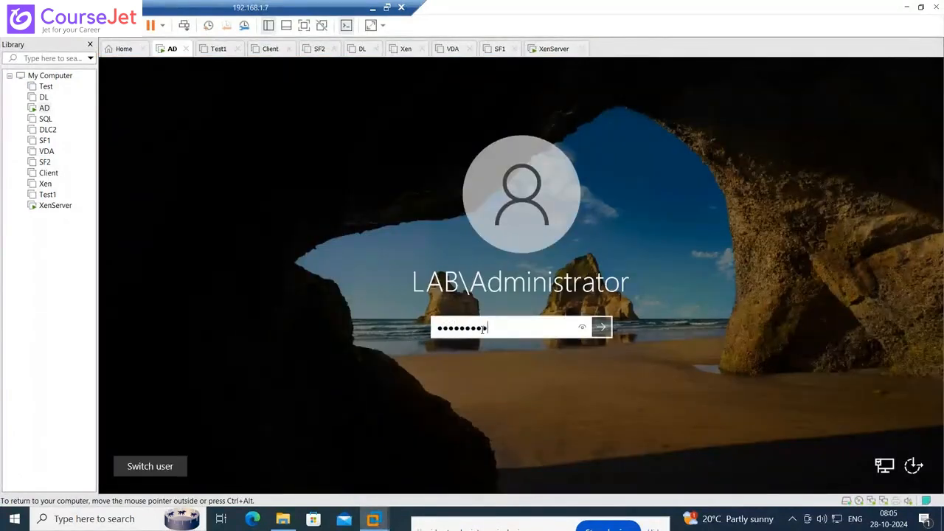
key("BackSpace")
key("BackSpace")
key("BackSpace")
key("BackSpace")
key("BackSpace")
key("BackSpace")
key("BackSpace")
key("BackSpace")
type("•••••••••")
key("Return")
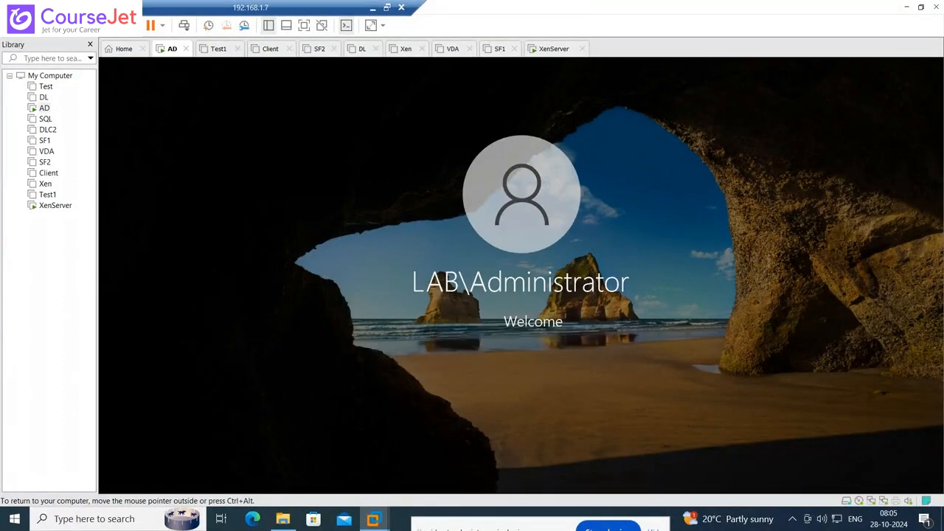
- Launch Server Manager, start Add Roles and Features, then check XenServer's progress at 48%
left_click(114, 481)
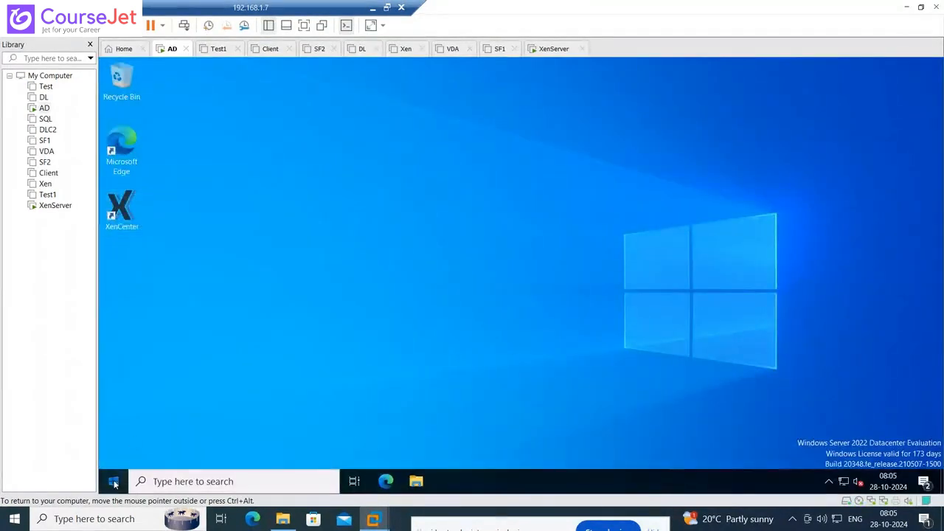
left_click(328, 143)
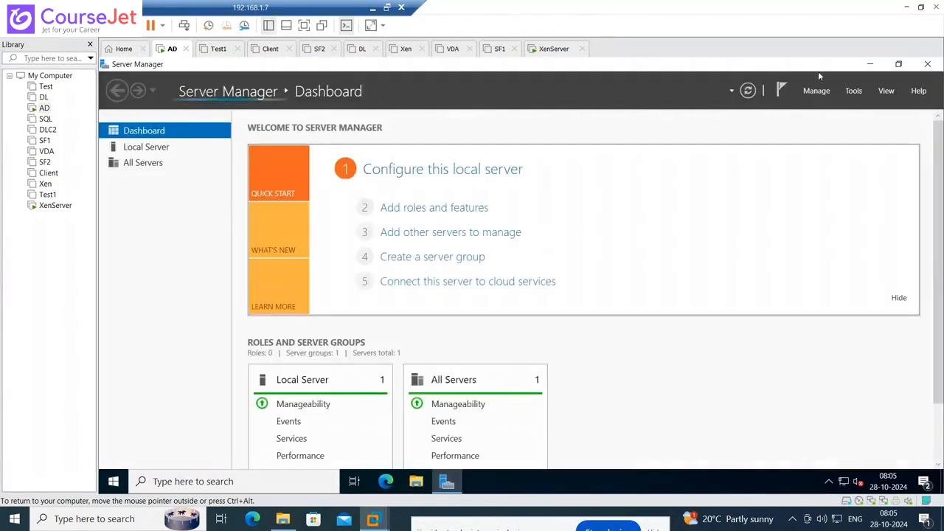
left_click(818, 91)
left_click(856, 107)
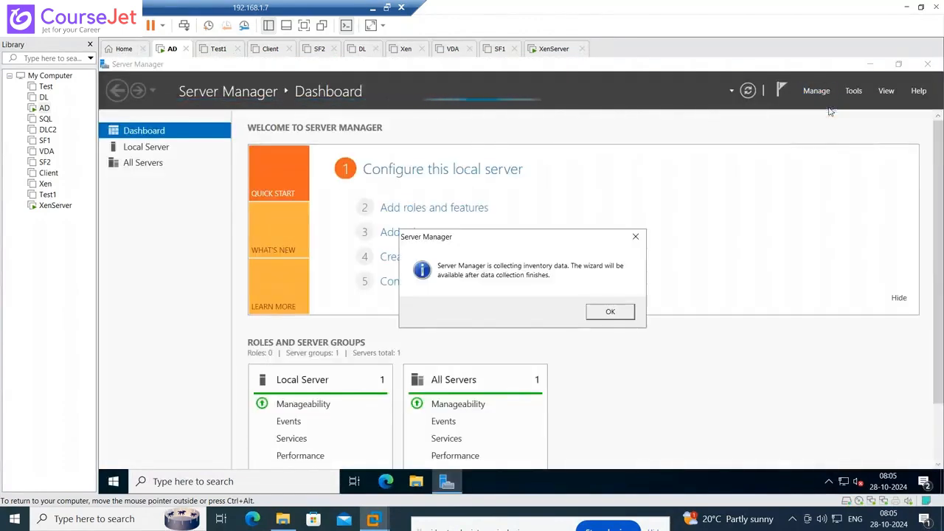
left_click(609, 312)
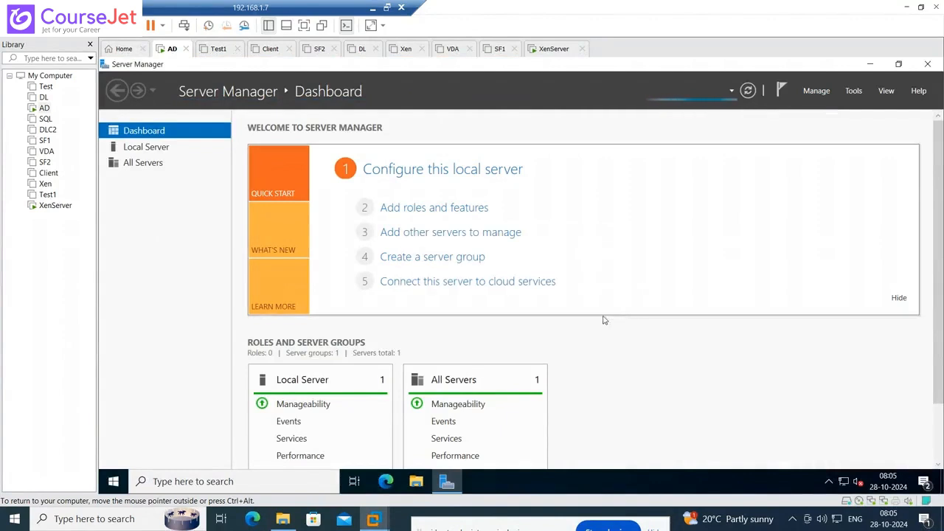
left_click(51, 206)
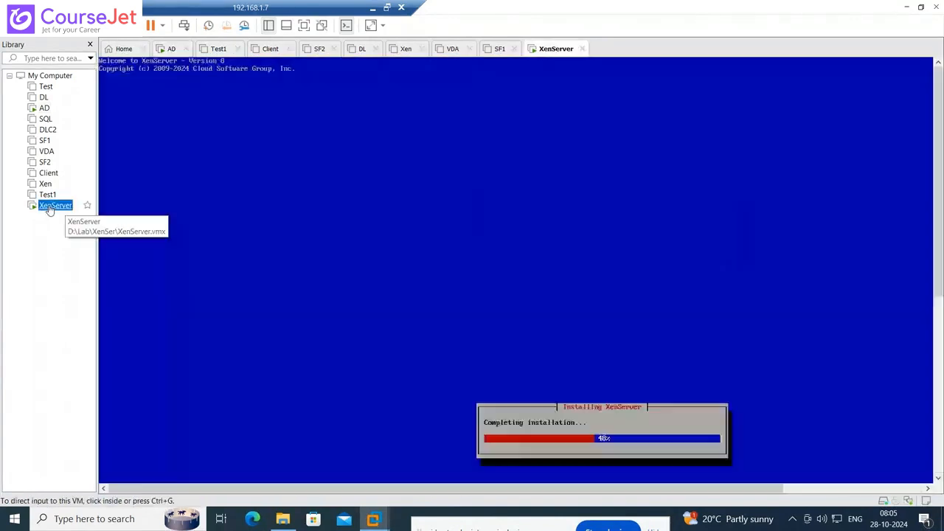
left_click(44, 108)
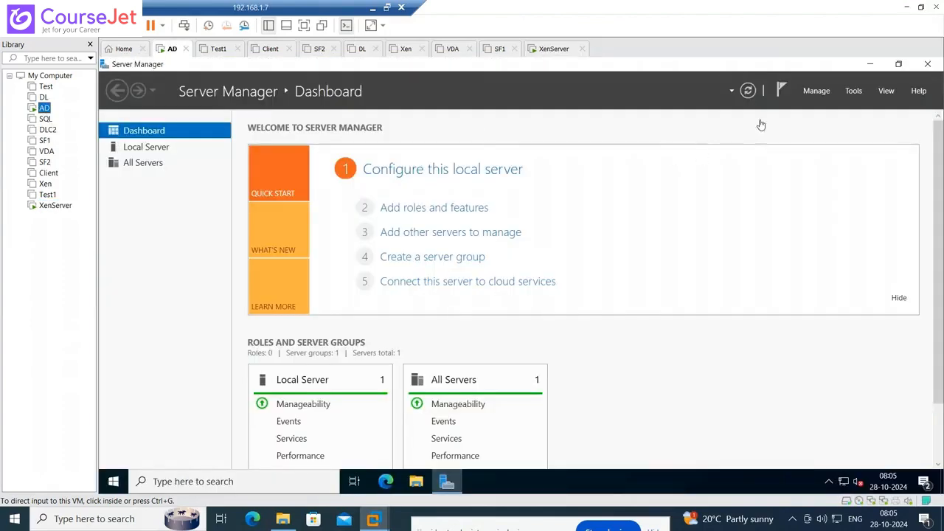
- Start Add Roles and Features with default installation type and AD.Lab.in as destination
left_click(815, 92)
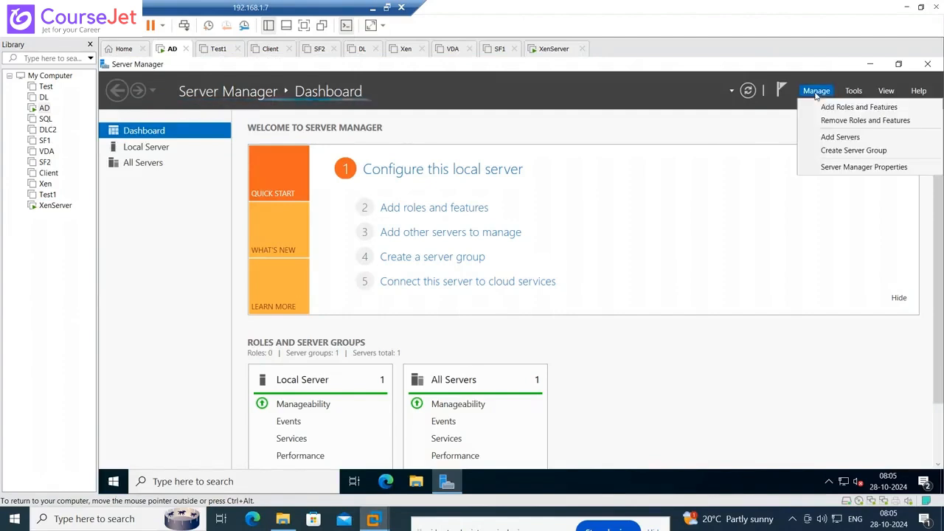
left_click(818, 109)
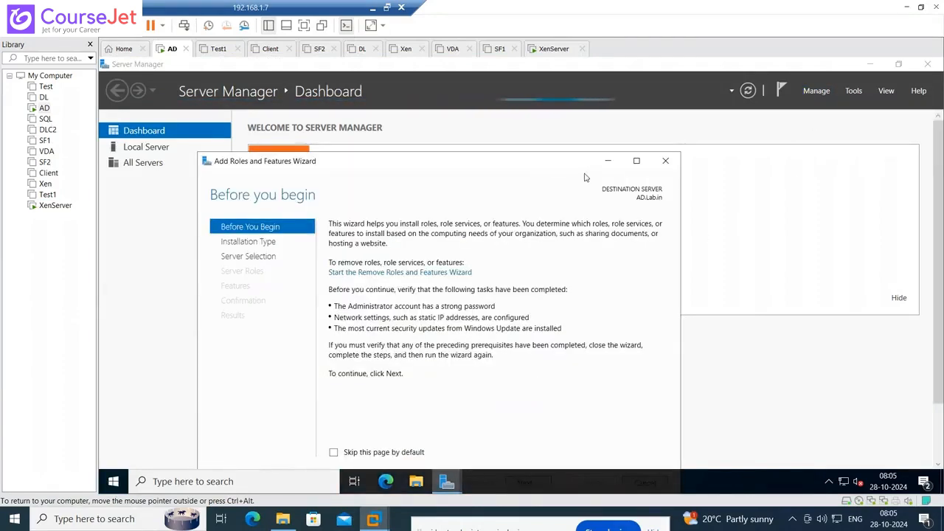
left_click_drag(518, 162, 514, 118)
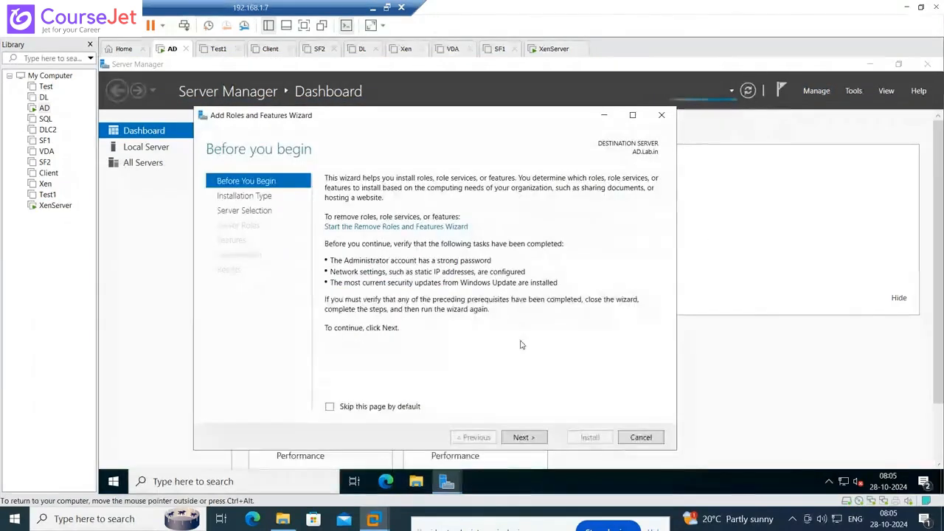
left_click(524, 437)
left_click(523, 438)
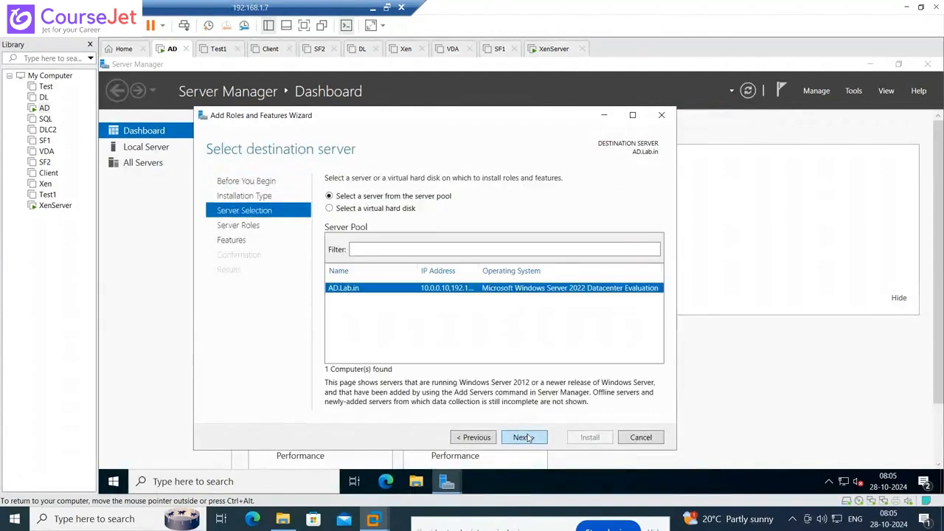
left_click(524, 437)
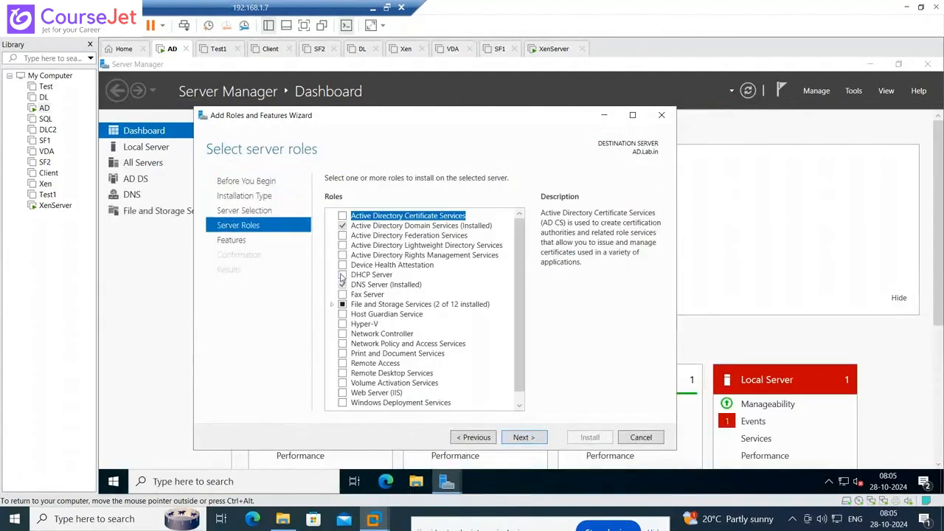
- Add the DHCP Server role with its management tools and install it
left_click(342, 274)
left_click(476, 384)
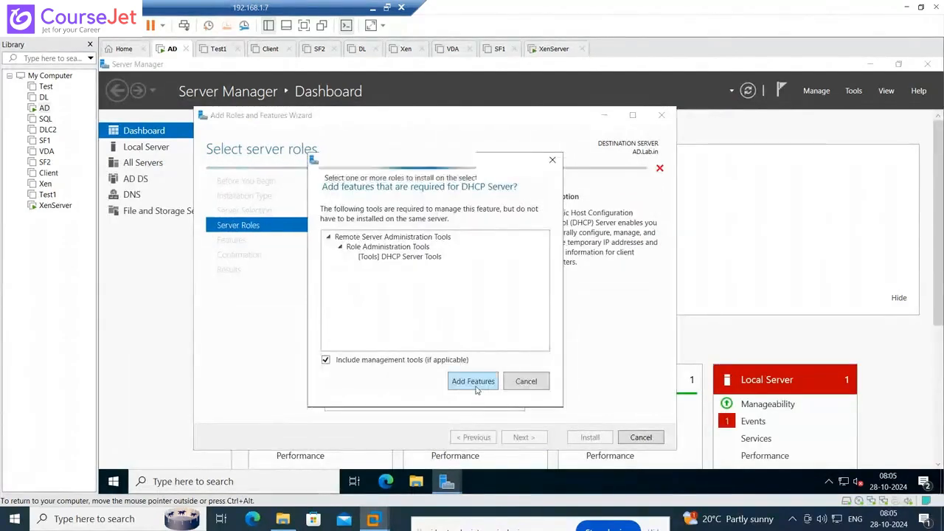
left_click(523, 437)
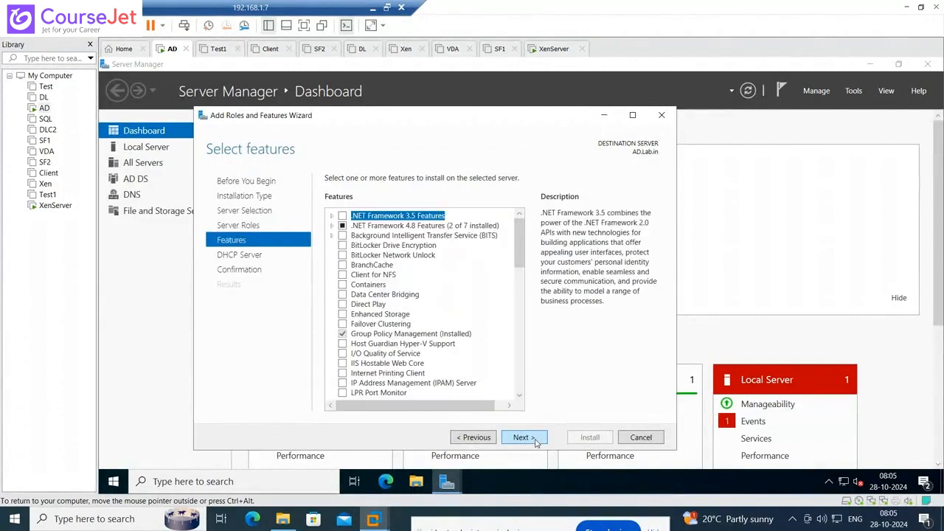
left_click(536, 441)
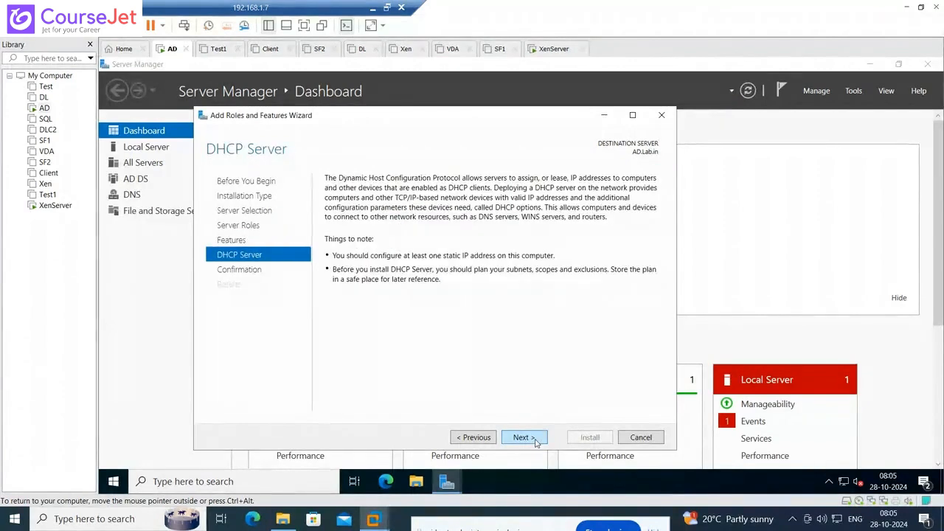
left_click(536, 441)
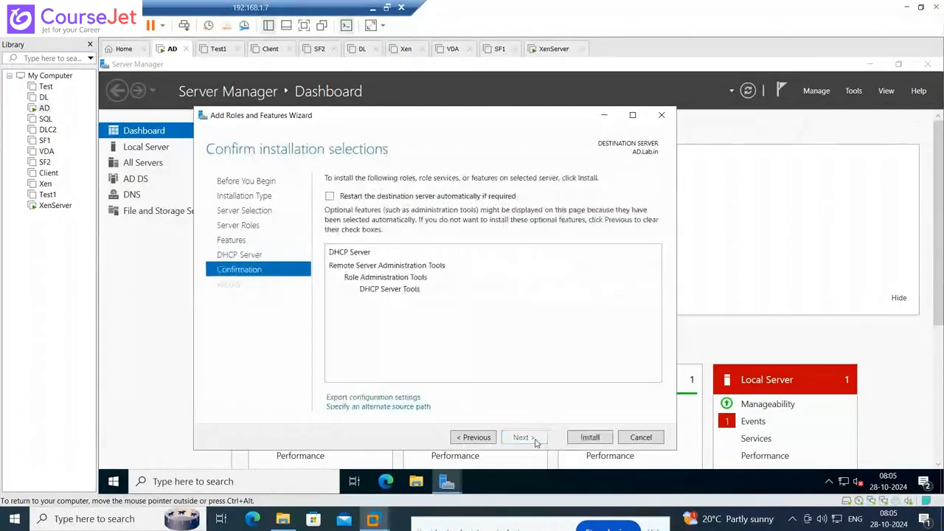
left_click(586, 442)
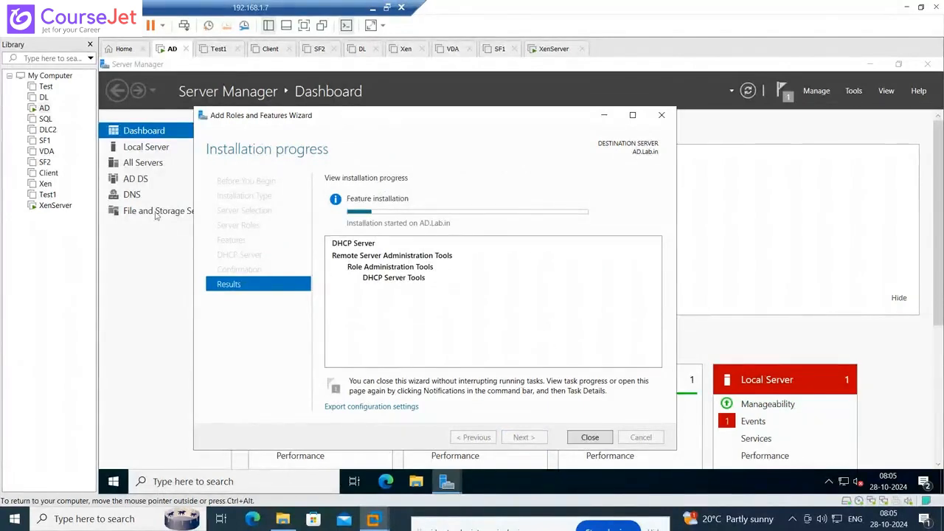
left_click(53, 205)
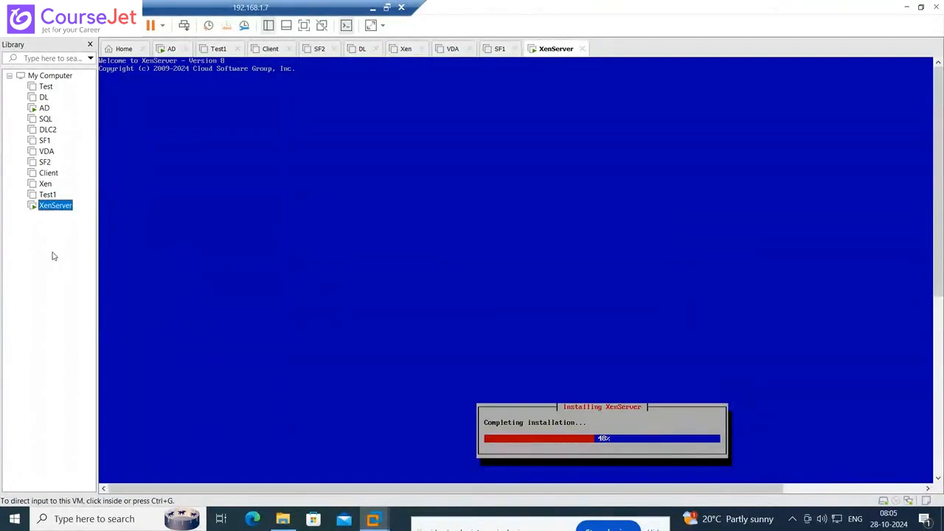
left_click(45, 108)
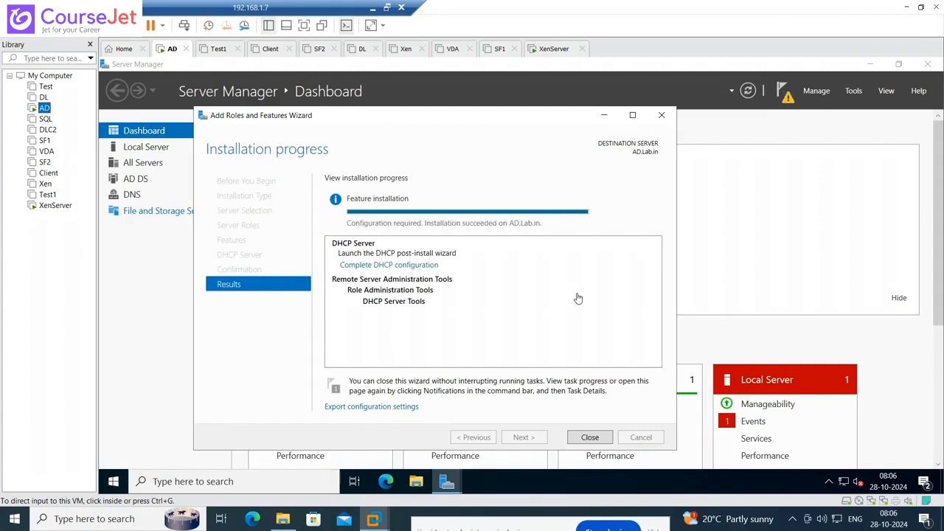
- Commit the DHCP post-install configuration to create security groups and authorize the server, then close Server Manager
left_click(590, 437)
left_click(785, 94)
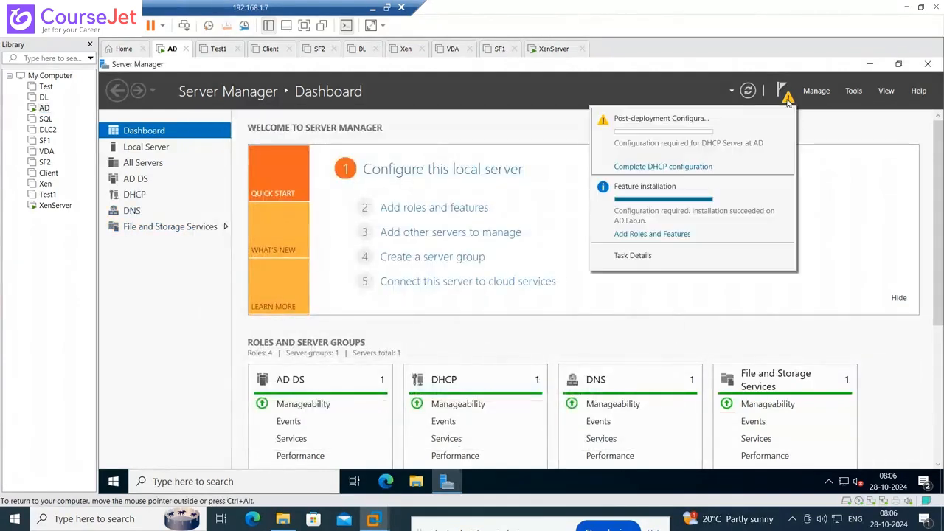
left_click(680, 167)
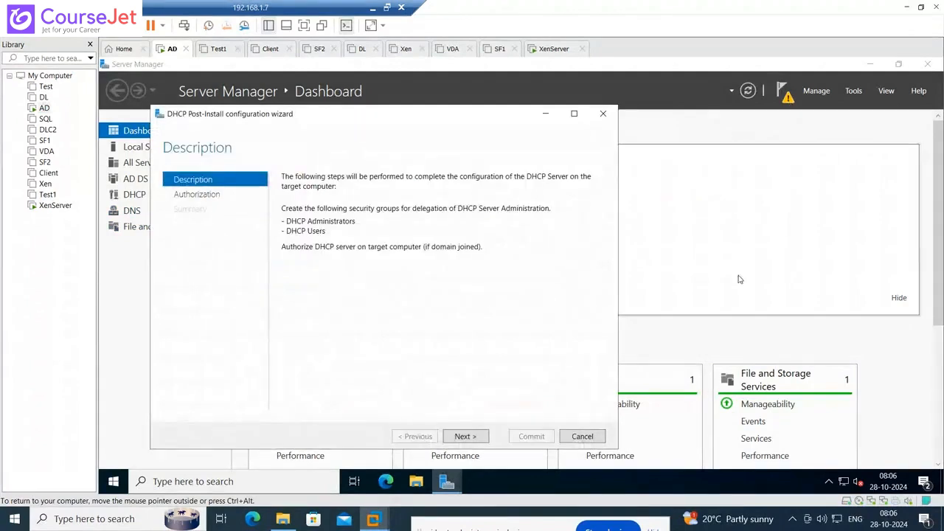
left_click(464, 437)
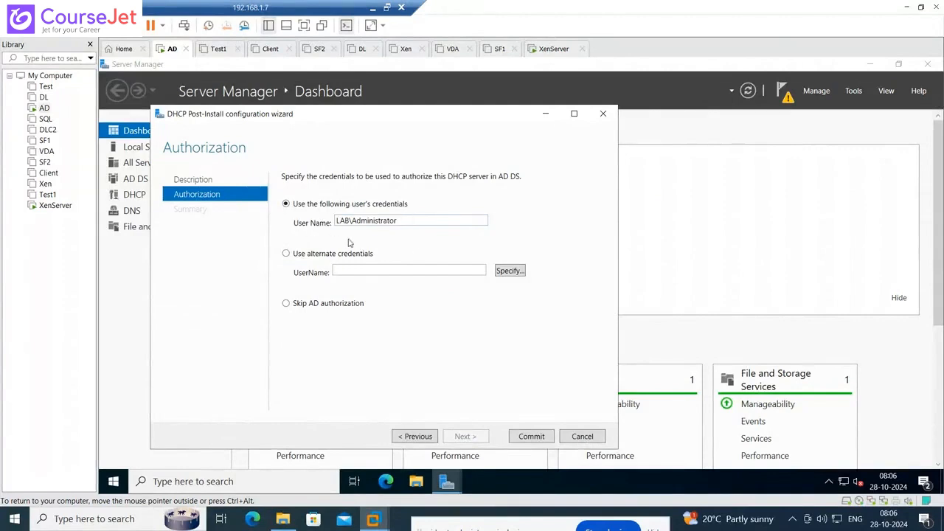
left_click(526, 437)
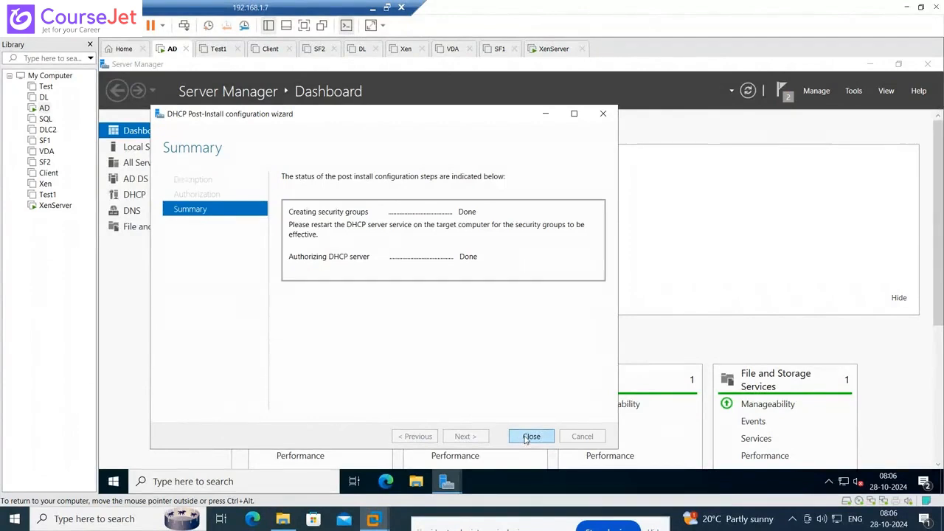
left_click(528, 437)
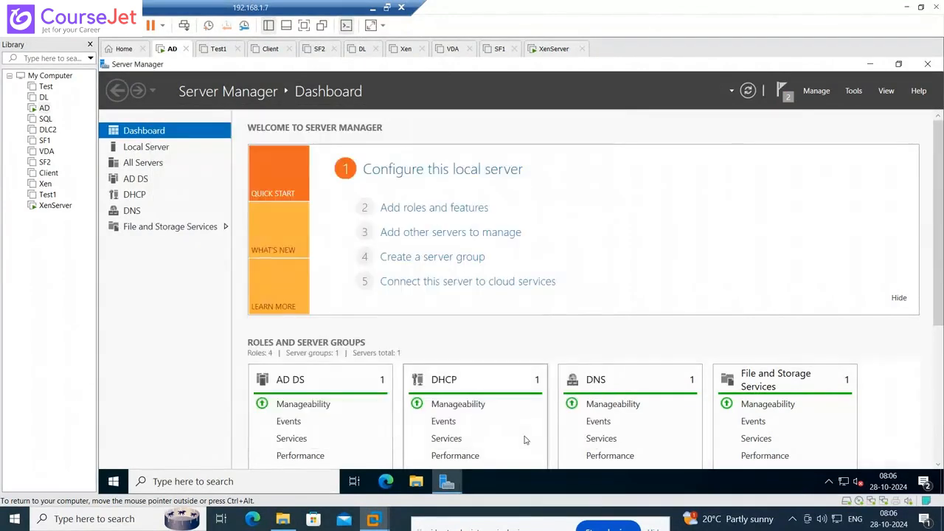
left_click(928, 65)
- Search the Start menu for 'dhc' and launch the DHCP management console
left_click(114, 482)
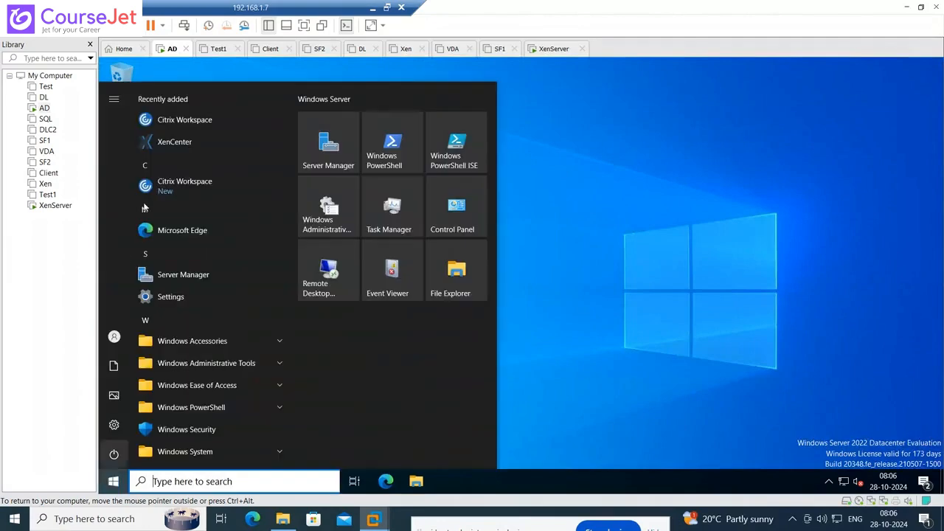
left_click(177, 479)
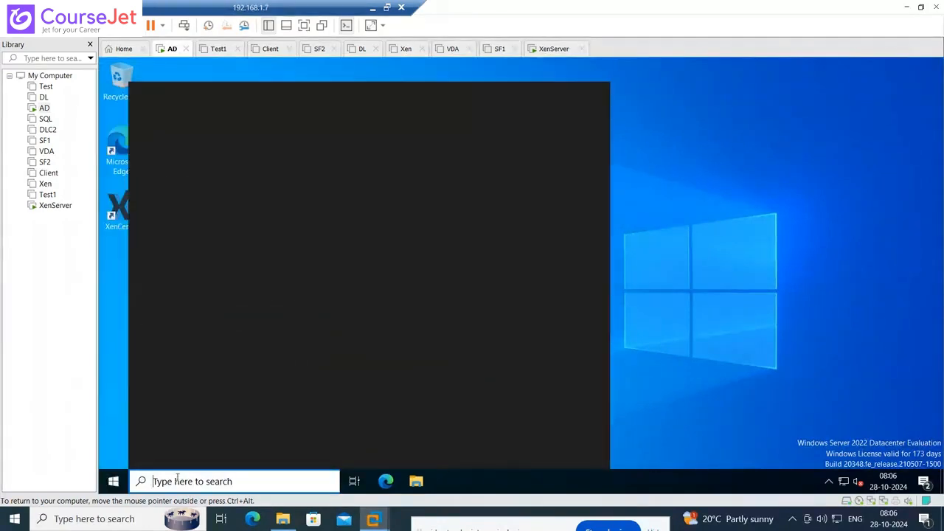
type("dhc")
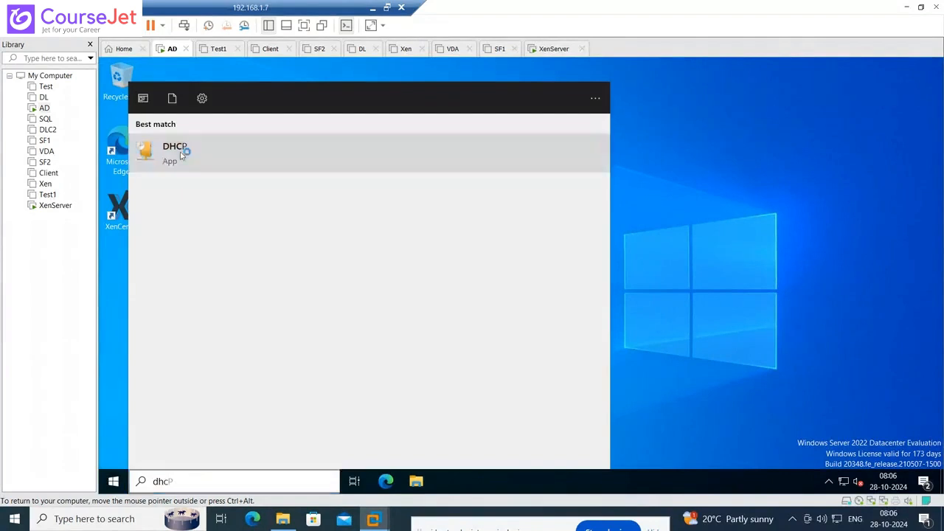
left_click(182, 153)
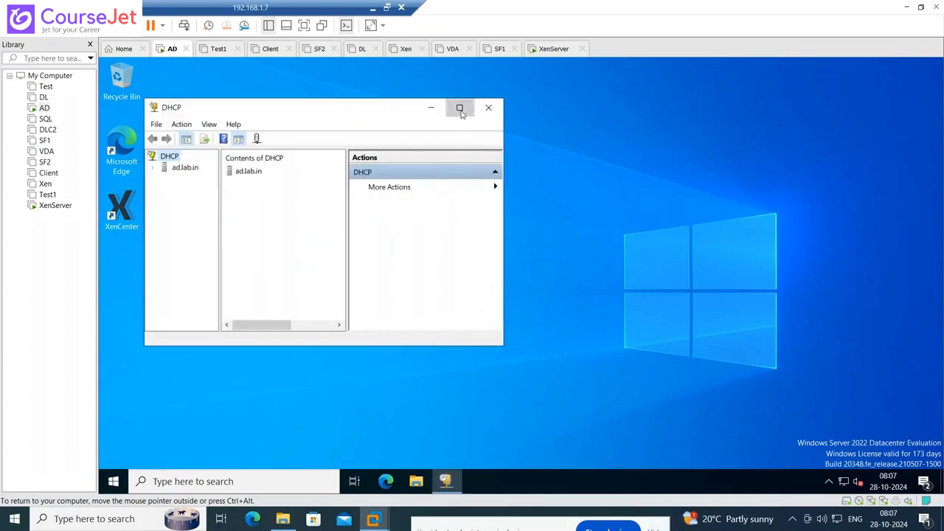
- Maximize the DHCP console, expand ad.lab.in > IPv4, and view Server Options, Policies and Filters
left_click(459, 106)
left_click(108, 122)
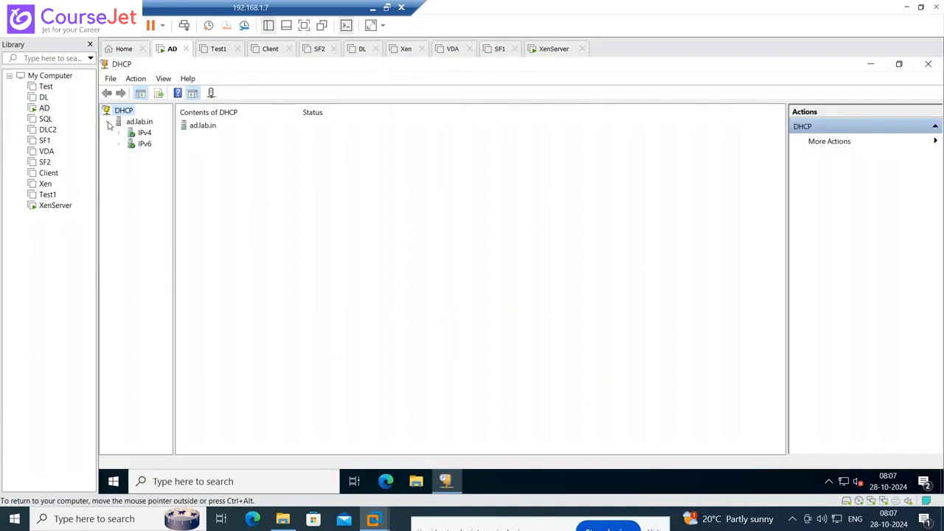
left_click(119, 133)
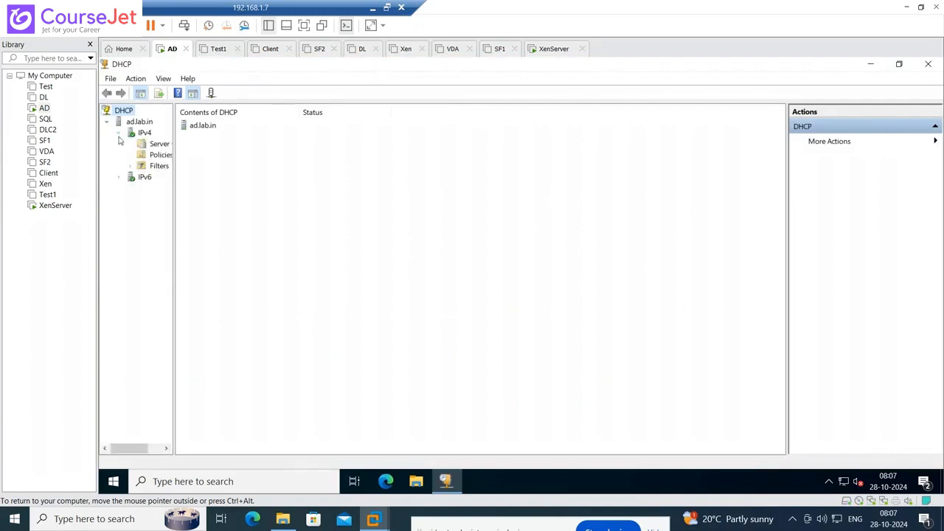
left_click_drag(174, 237, 263, 252)
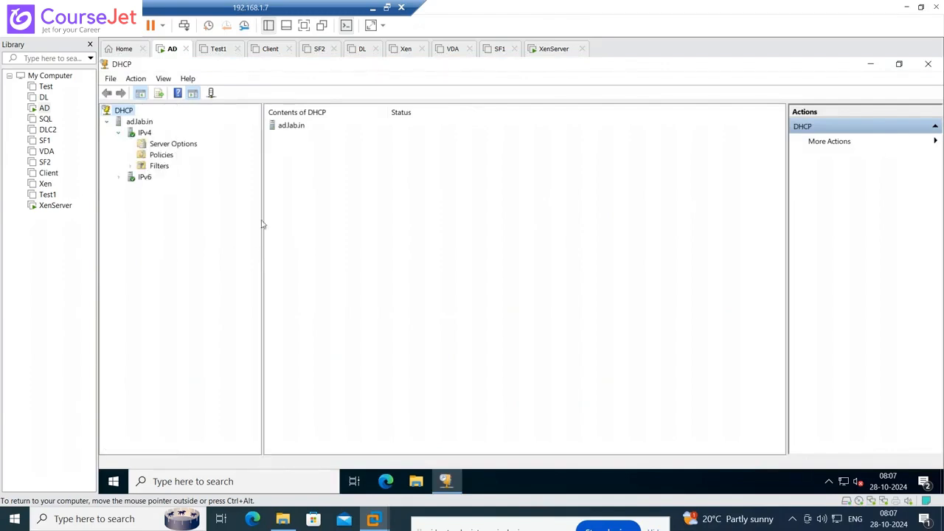
left_click(185, 145)
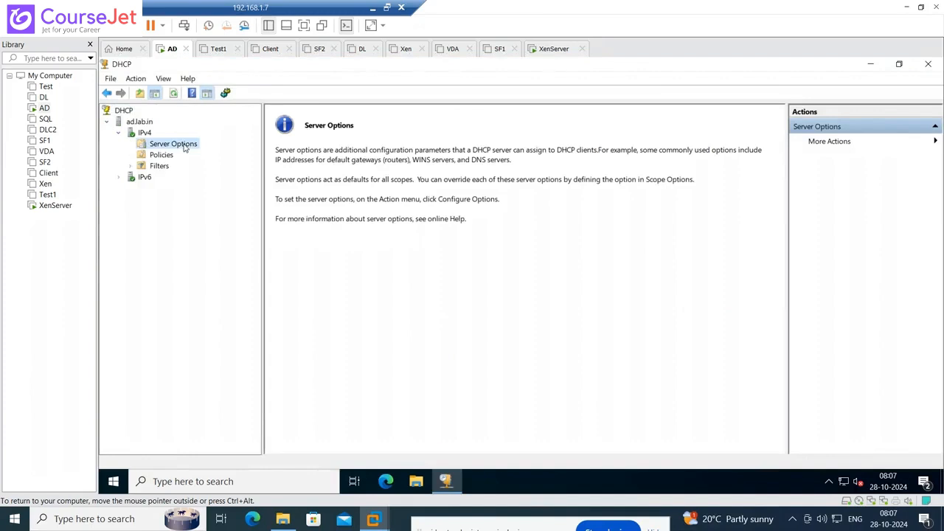
left_click(160, 155)
double_click(141, 167)
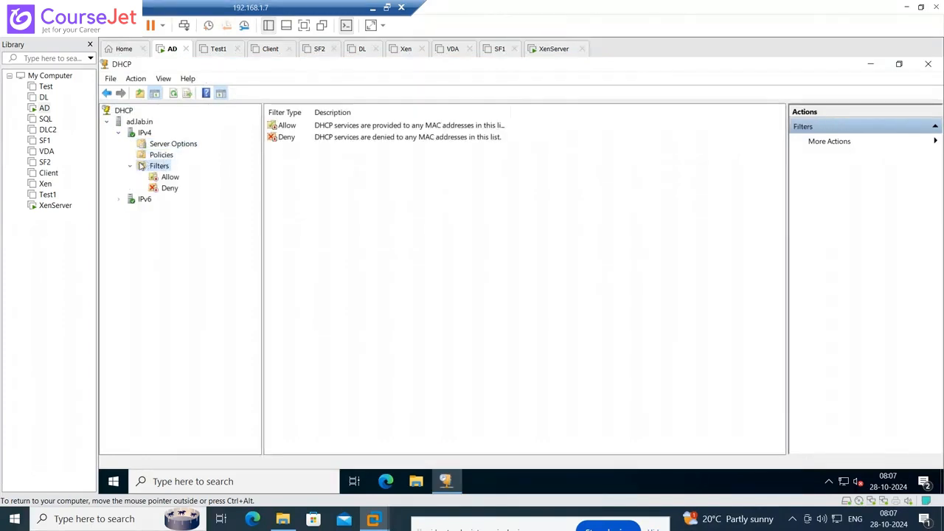
- Start a New Scope on IPv4 named Citrix_Lan with the description 'Citrix VD'
left_click(145, 134)
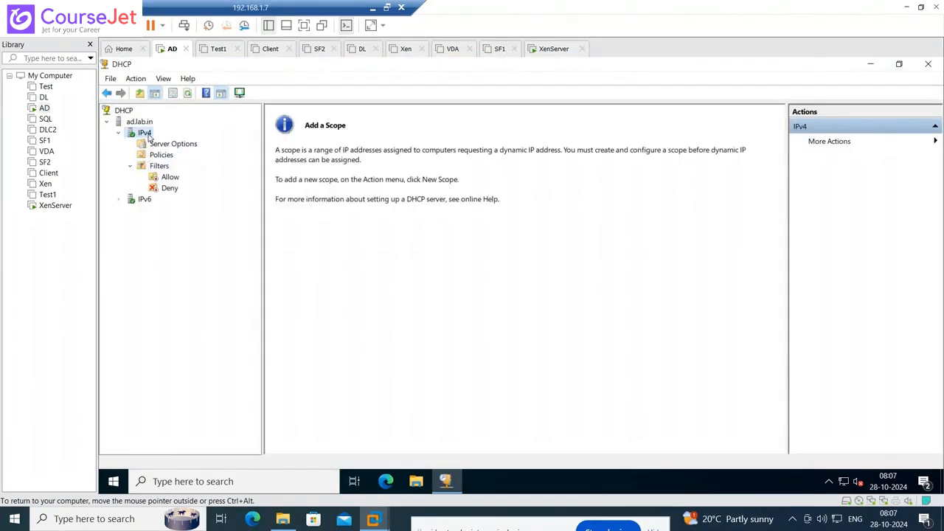
right_click(147, 134)
left_click(187, 160)
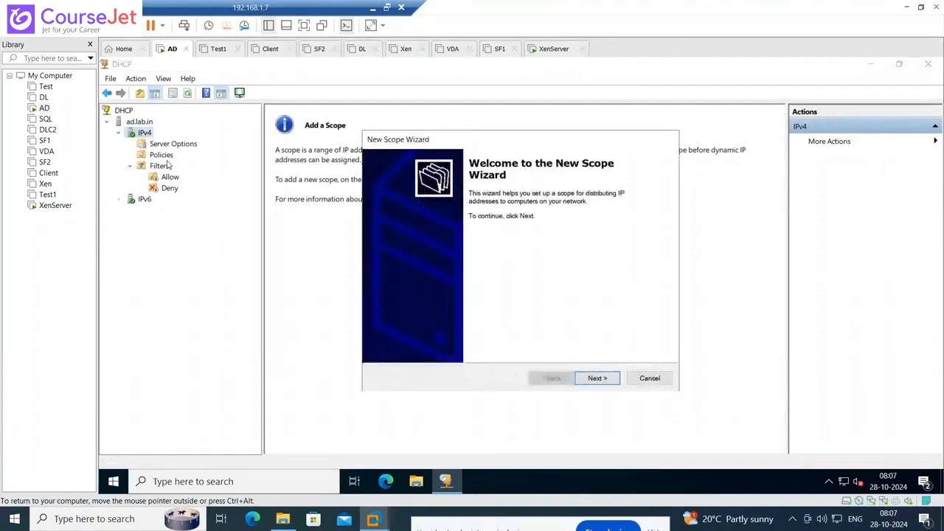
left_click(604, 384)
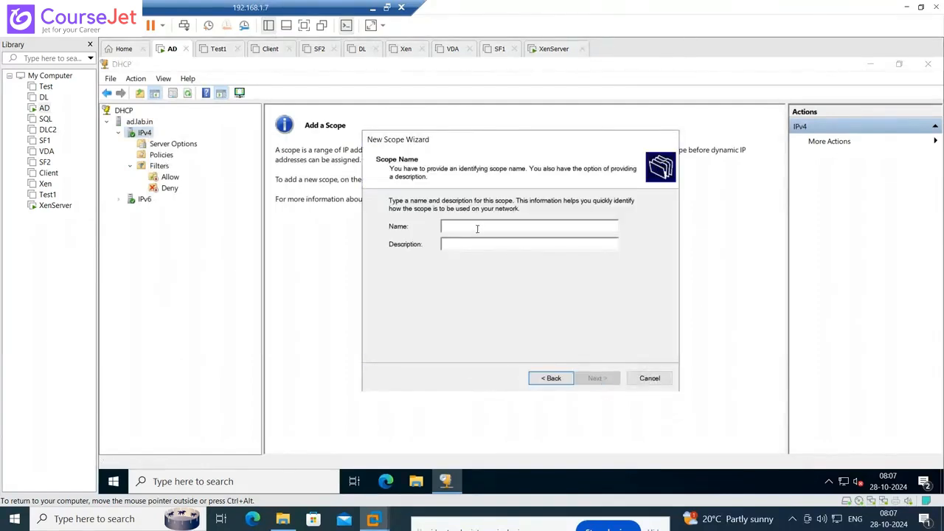
type("Citrix")
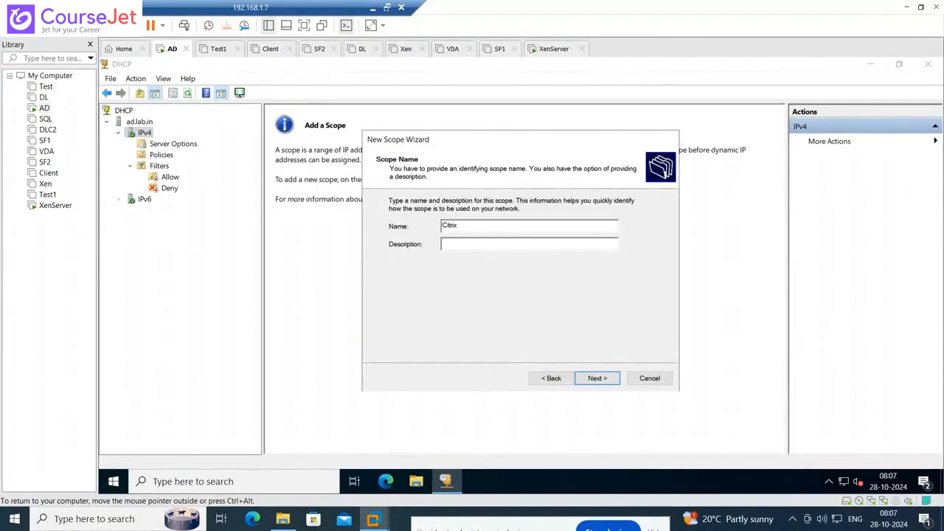
type("_Lan")
type("Citrix ")
type("VDI")
left_click(597, 380)
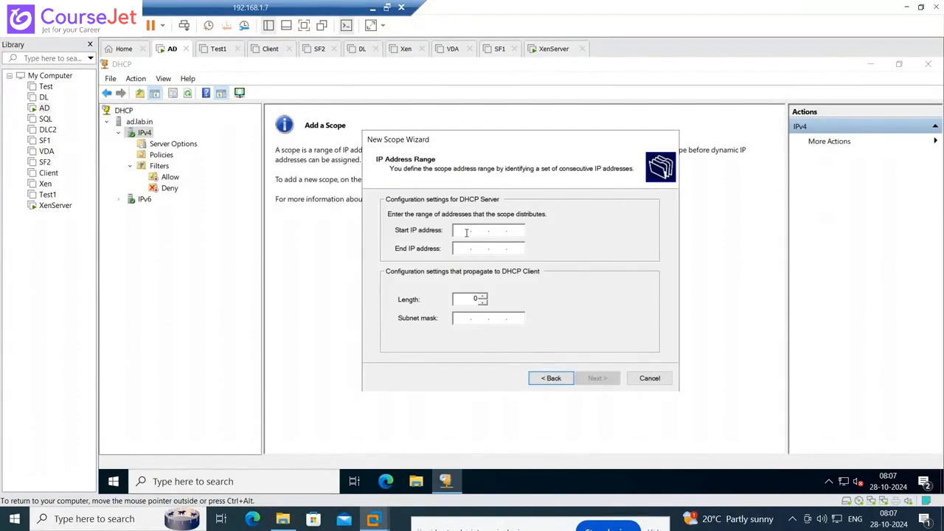
- Set the scope's address range from 10.0.0.110 to 10.0.0.130
type("10.0.0.110")
key("Tab")
type("10.0.")
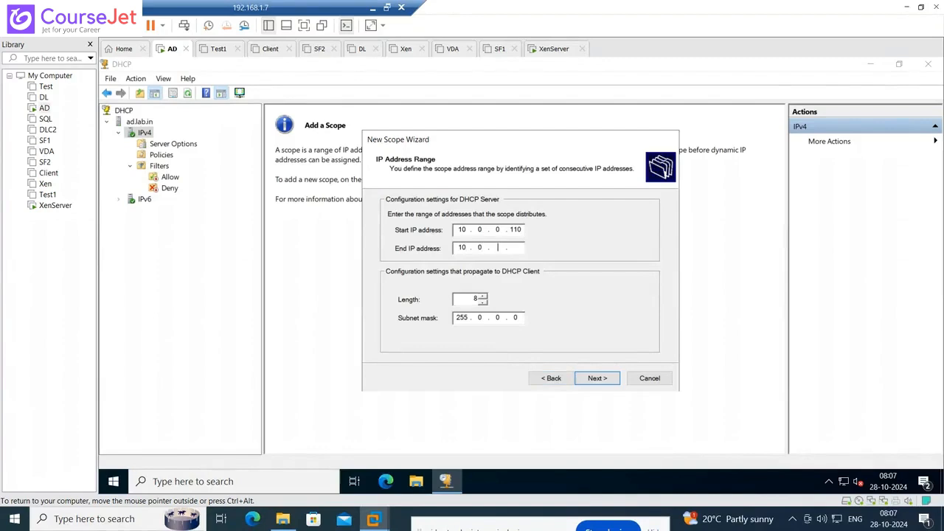
type("0.130")
left_click(598, 378)
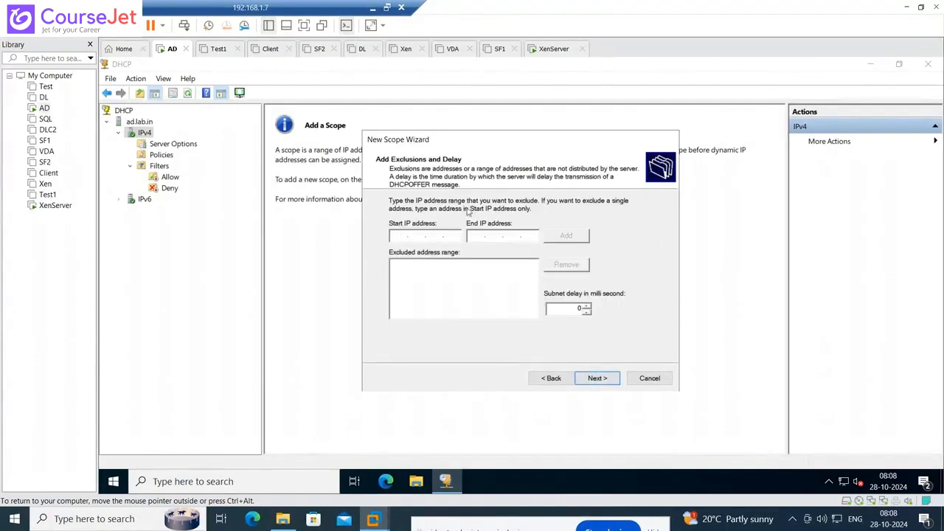
- Skip exclusions, keep the default lease, and add 10.0.0.10 as the default gateway
left_click(596, 379)
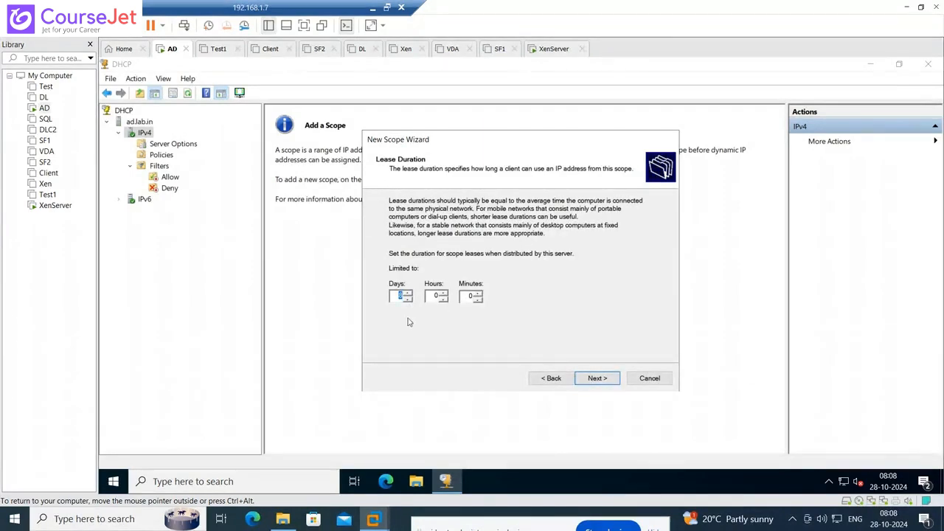
left_click(591, 381)
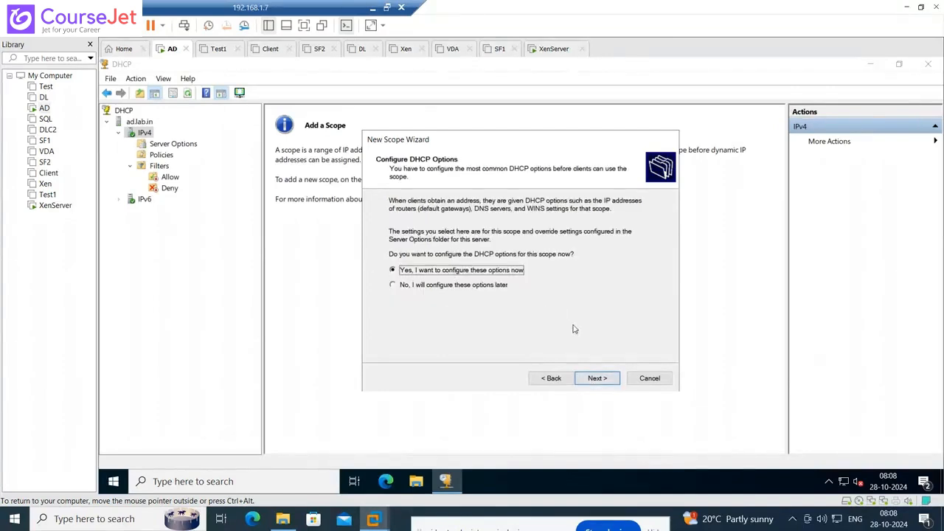
left_click(597, 388)
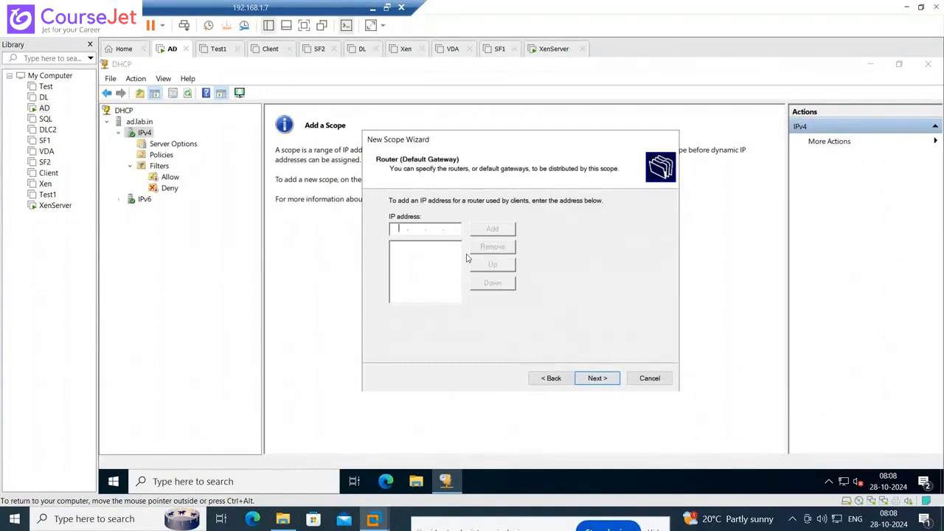
type("10.0.0.10")
left_click(493, 231)
left_click(598, 378)
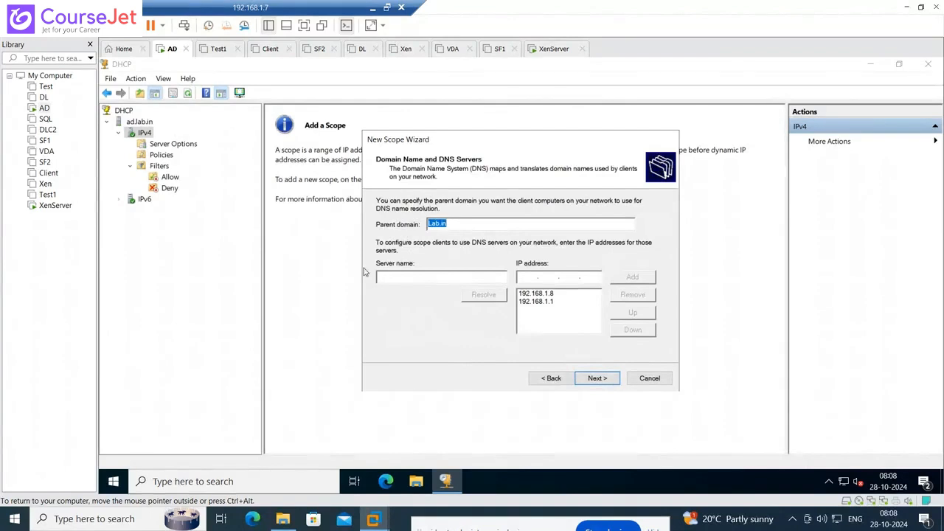
- Set the scope's DNS servers to the resolved AD address 192.168.1.8 and 10.0.0.10, removing 192.168.1.1
left_click(528, 278)
type("AD")
left_click(493, 295)
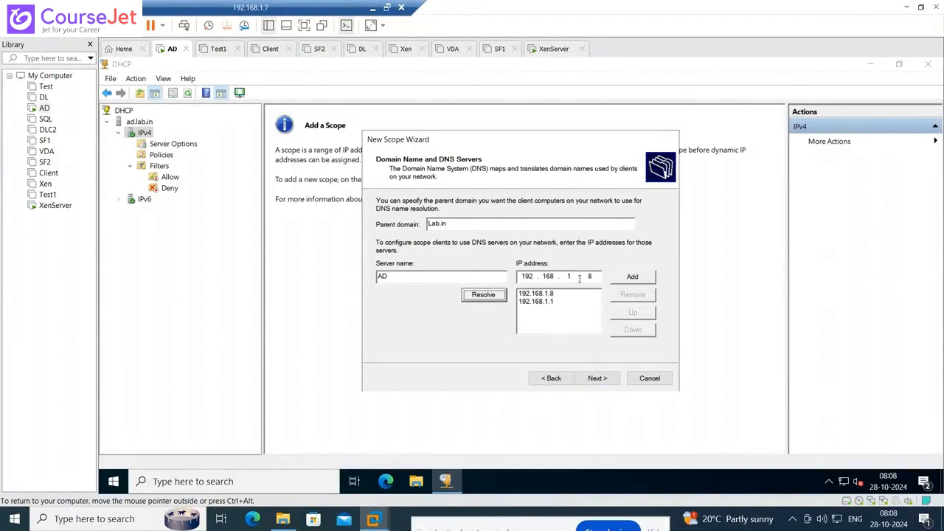
left_click(631, 277)
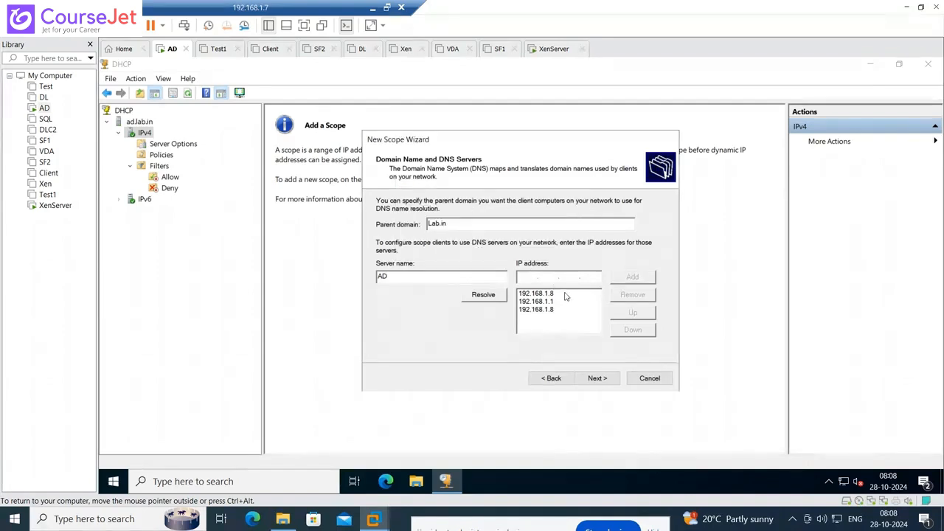
type("10.0.0.10")
key("Return")
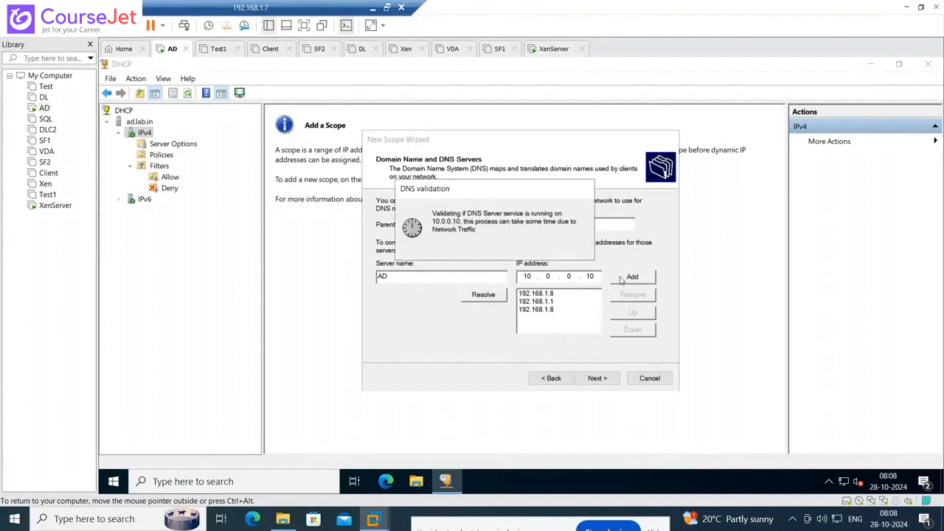
left_click(550, 311)
left_click(631, 296)
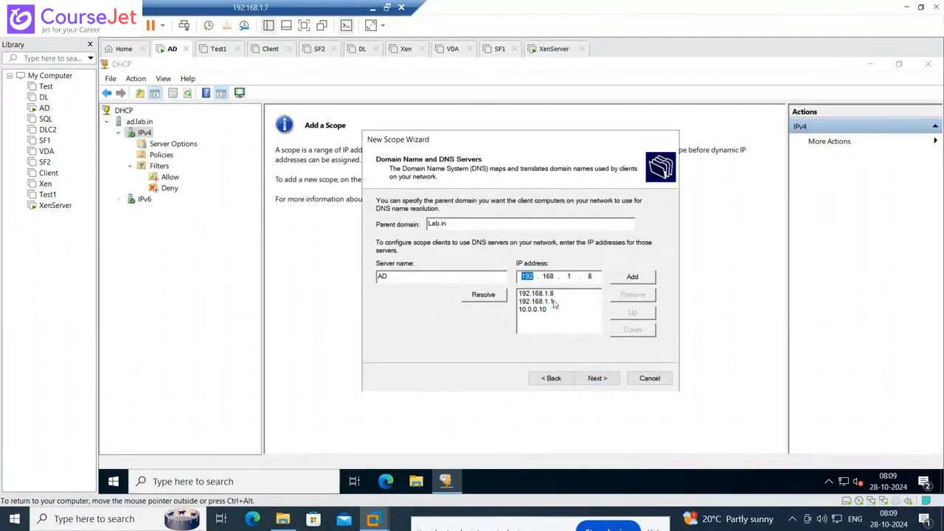
left_click(625, 296)
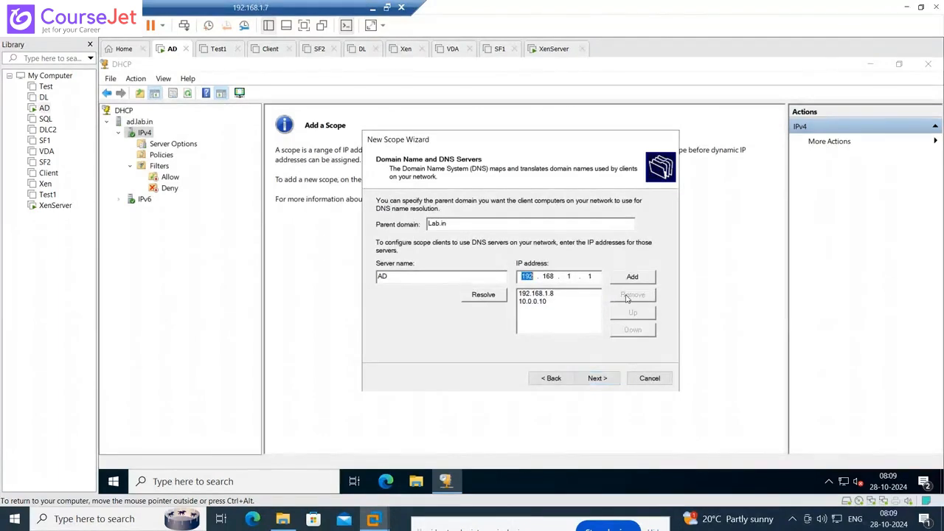
- Skip WINS servers and choose to activate the scope now
left_click(604, 379)
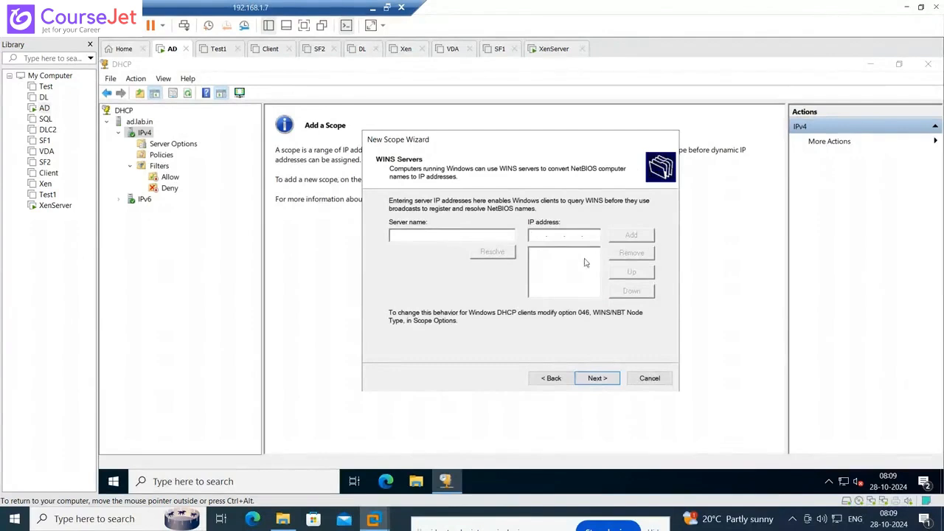
left_click(603, 378)
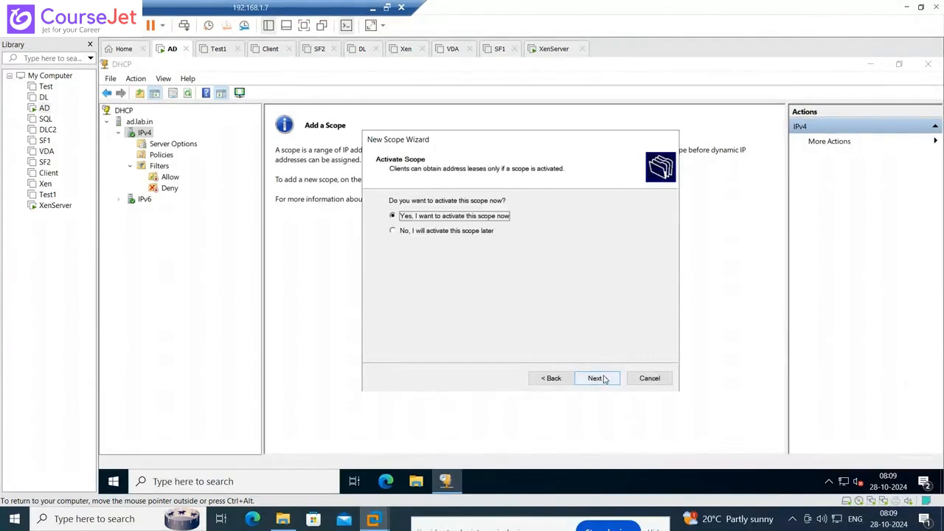
left_click(596, 377)
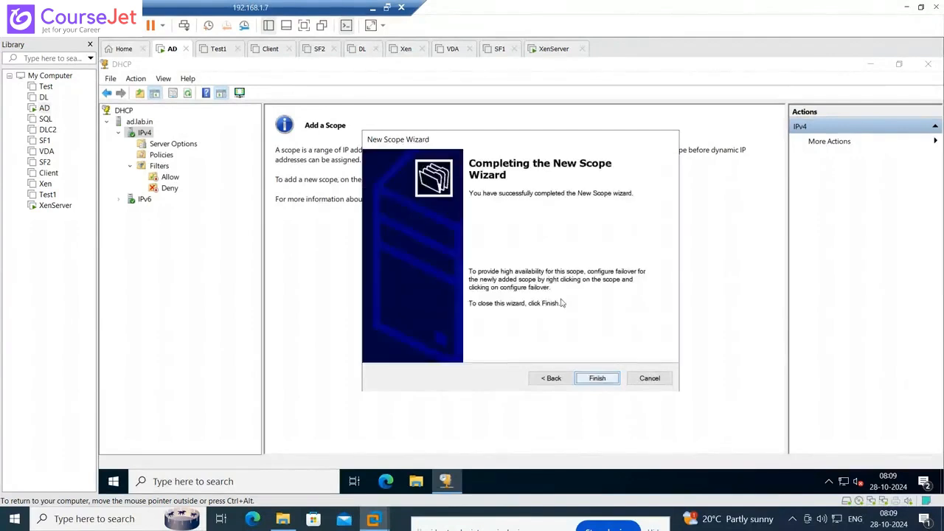
- Finish the Citrix_Lan scope, review its pool, leases, reservations, options and policies, then switch to XenServer
left_click(608, 380)
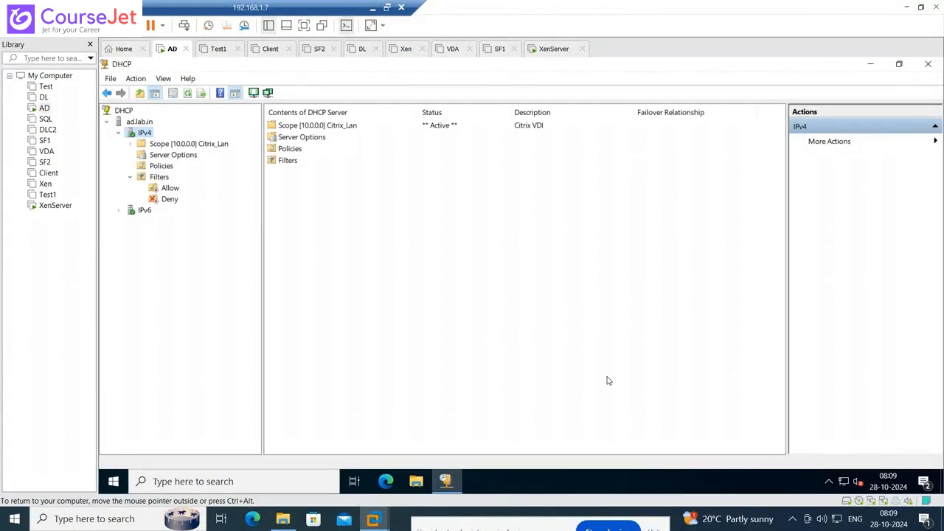
left_click(130, 145)
left_click(177, 157)
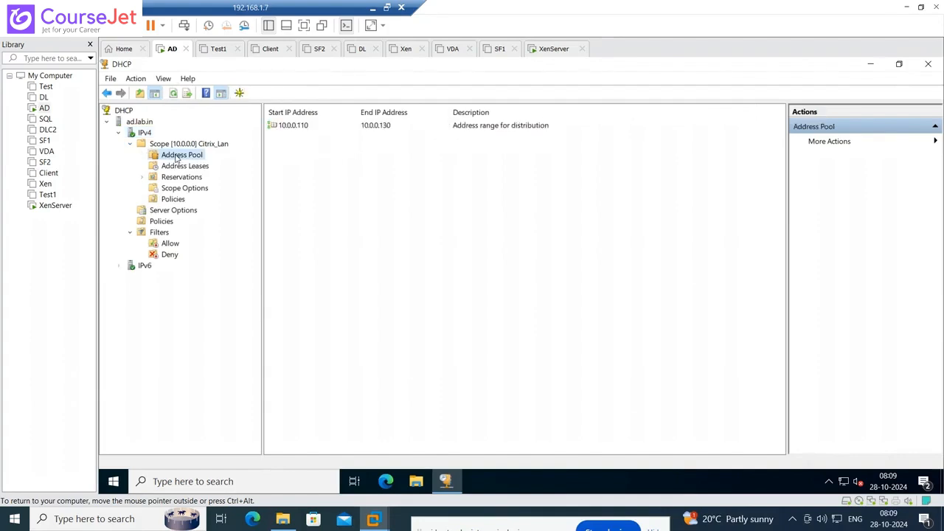
left_click(199, 167)
left_click(186, 178)
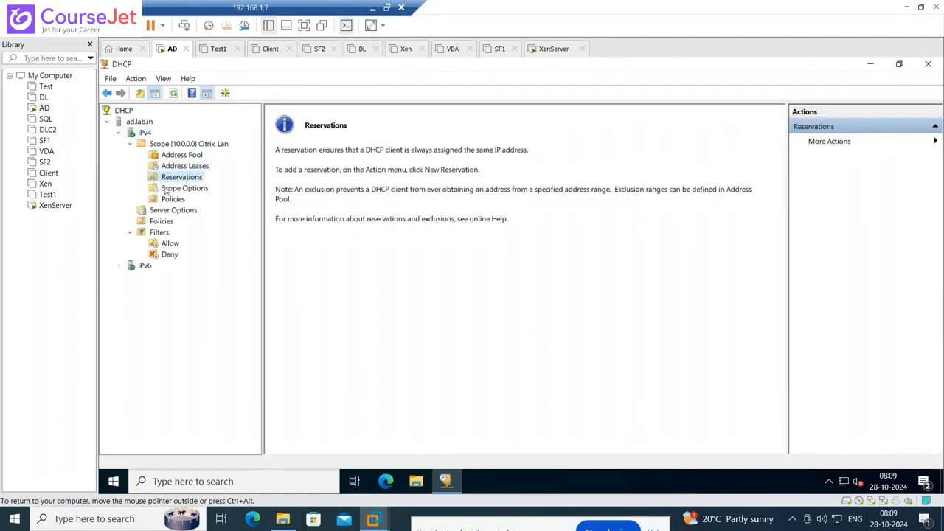
key("Down")
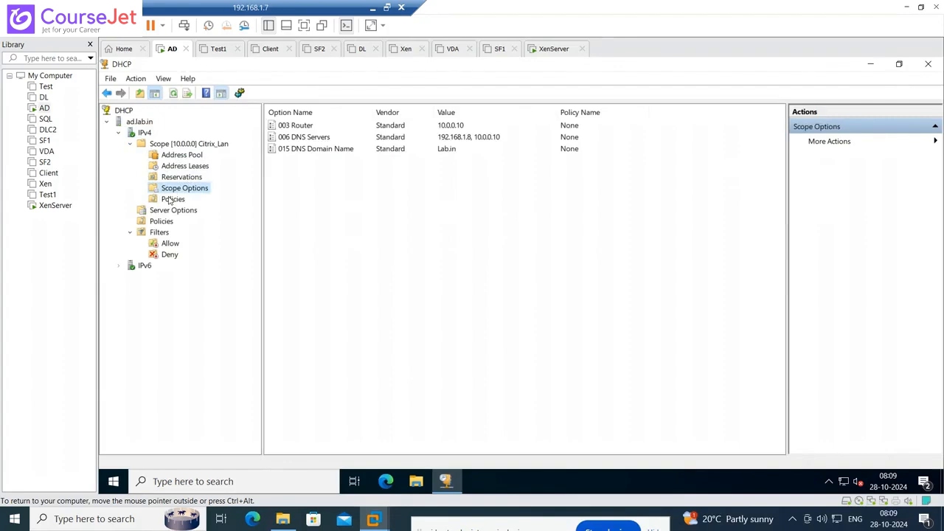
left_click(172, 198)
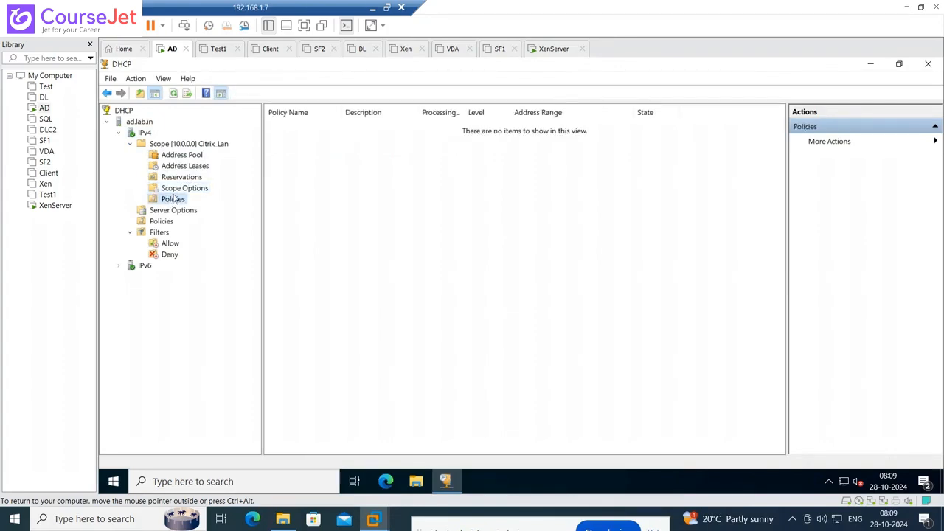
left_click(176, 190)
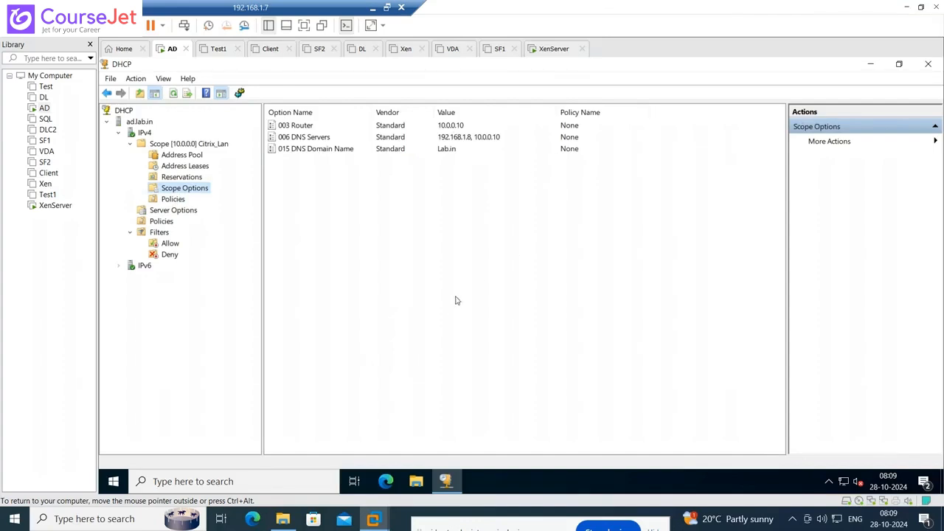
left_click(42, 206)
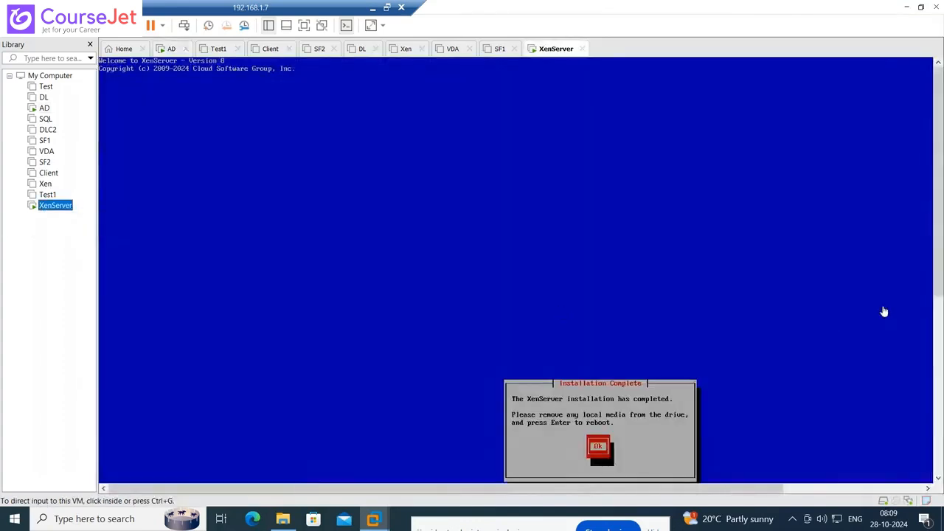
- Confirm the XenServer installation-complete message so it reboots, release input, and return to the AD VM
left_click_drag(937, 214, 939, 305)
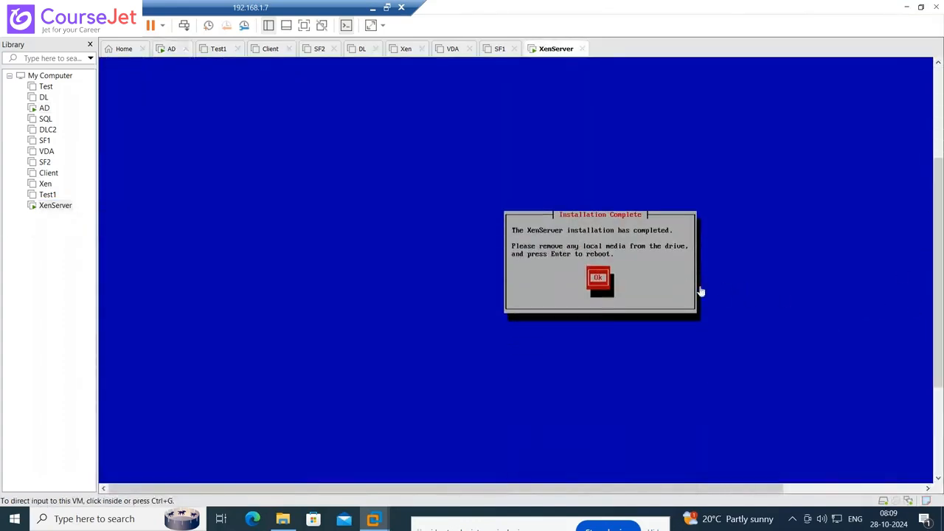
left_click(683, 289)
key("Return")
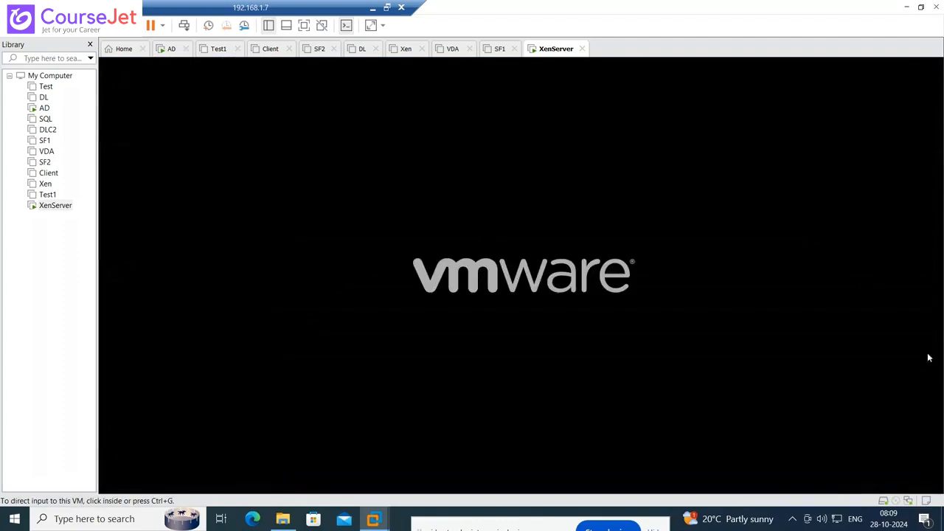
left_click(905, 282)
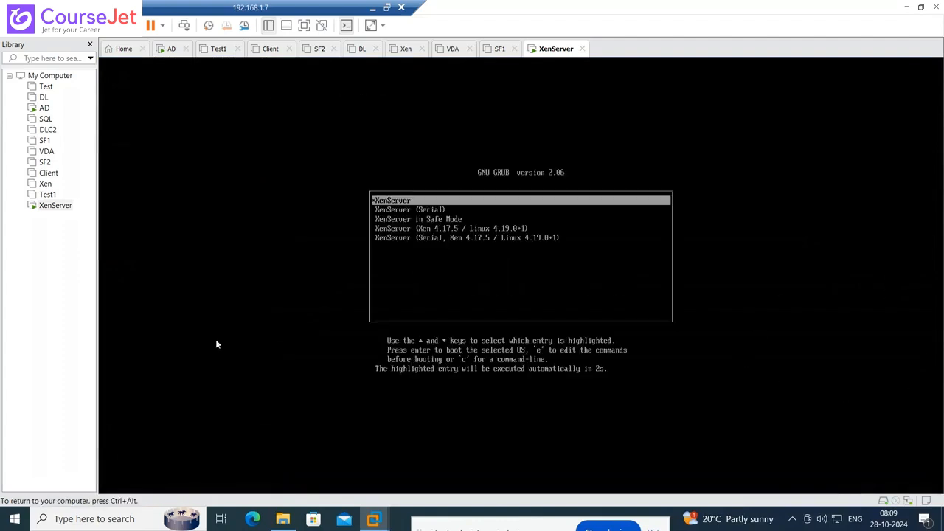
key("ctrl+alt")
left_click(45, 108)
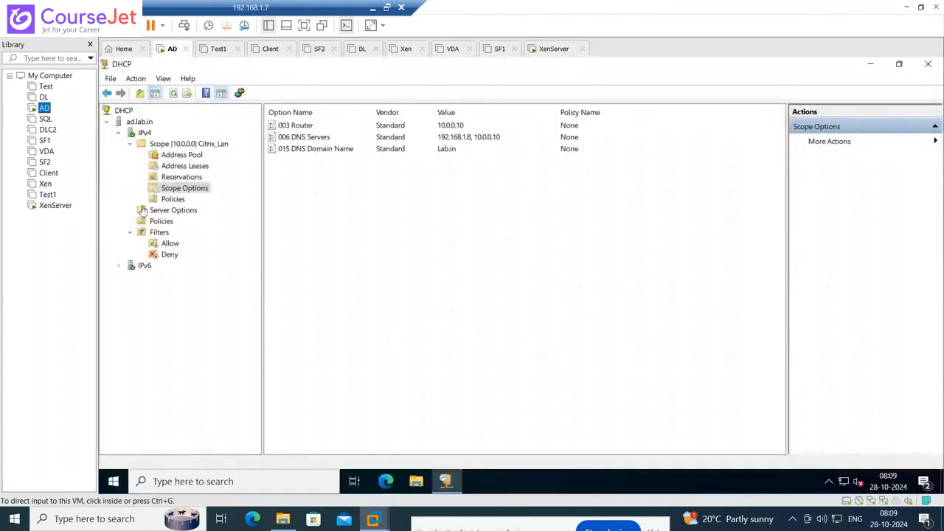
- Check the rebooted XenServer console, then go back to the AD VM and minimize its DHCP console
left_click(42, 211)
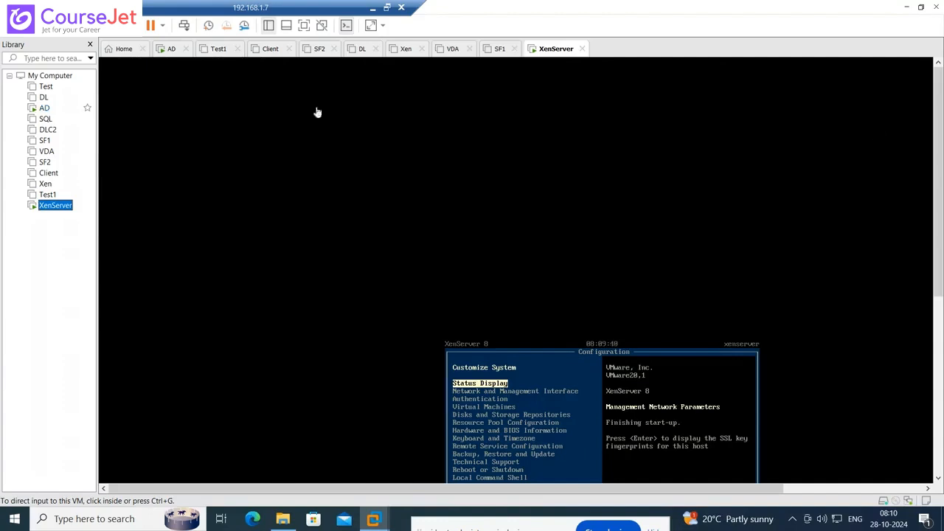
left_click(44, 107)
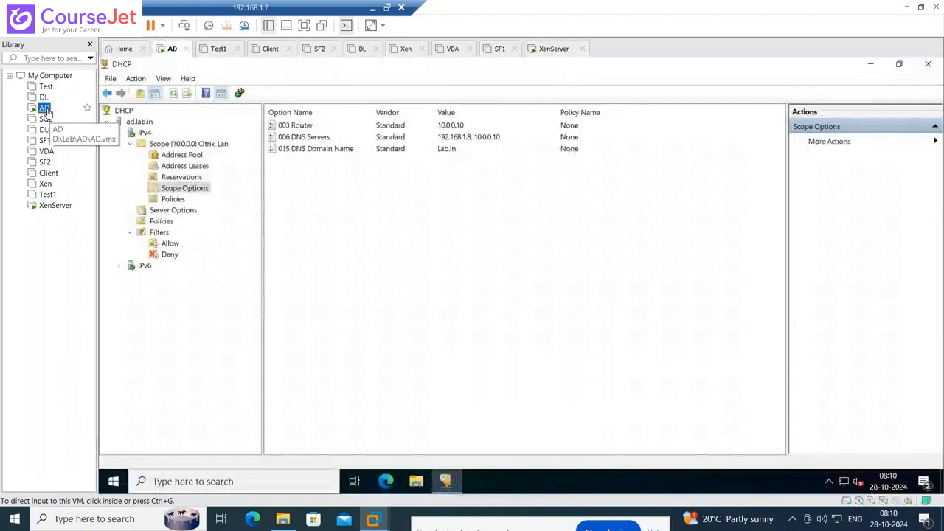
left_click(872, 66)
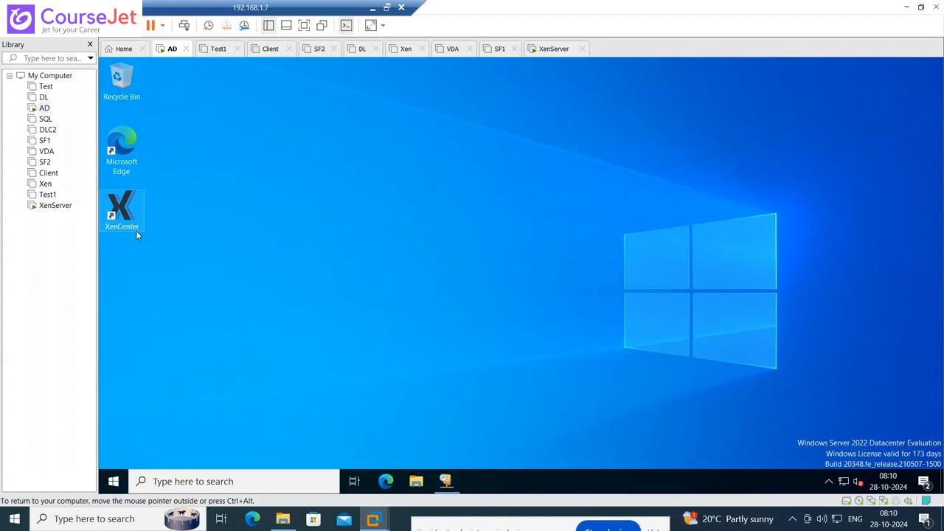
- Power on the VDA and DL virtual machines
left_click(46, 151)
left_click(155, 96)
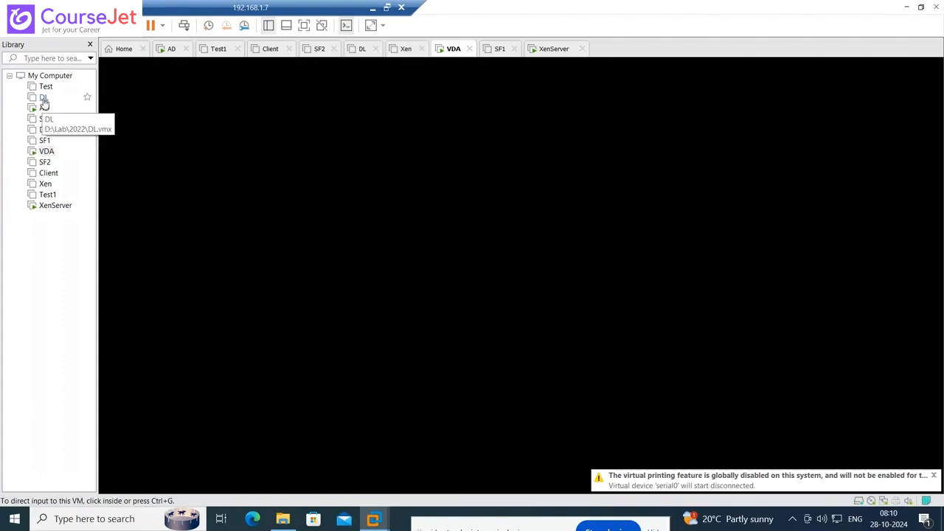
left_click(44, 101)
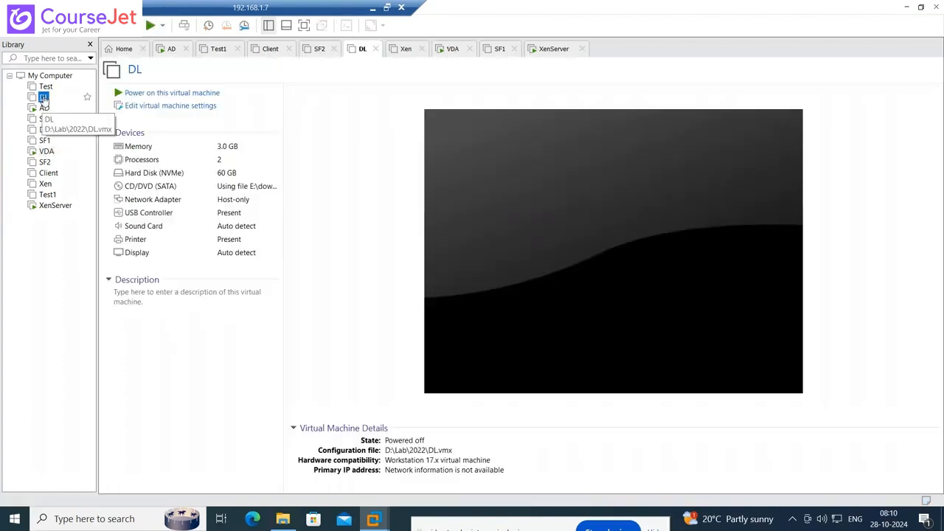
left_click(172, 93)
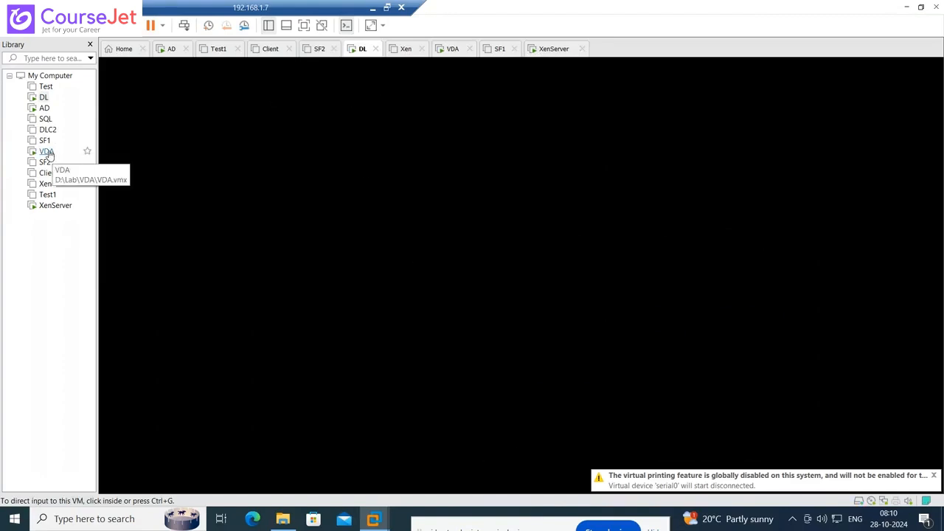
- Check the XenServer configuration console, then return to the booting VDA machine
left_click(55, 206)
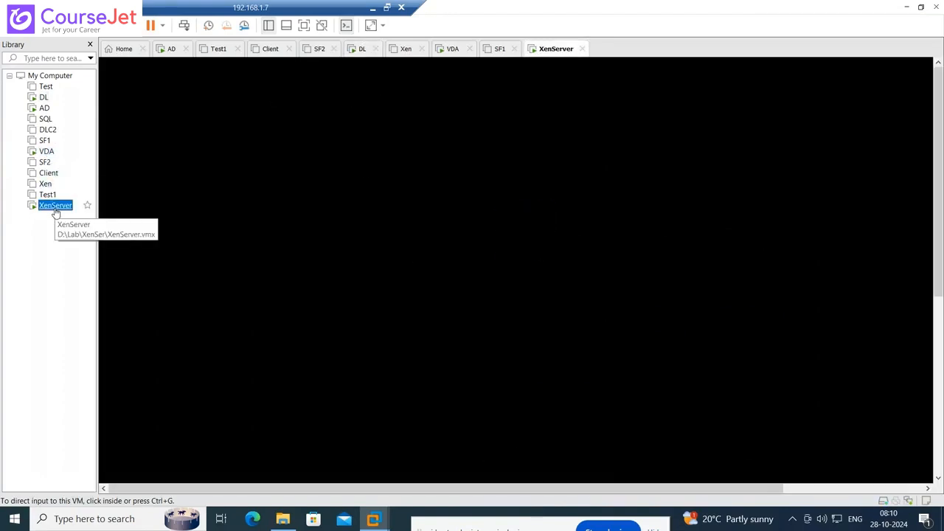
left_click(499, 283)
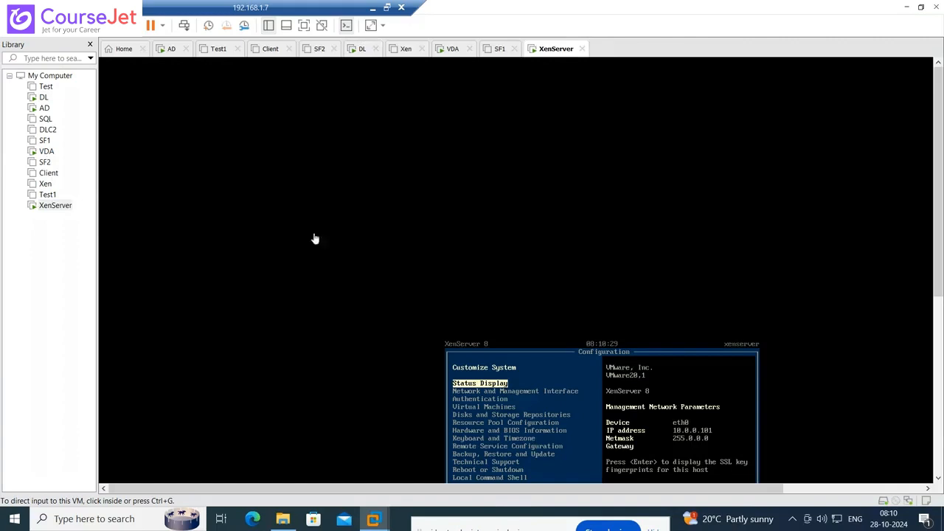
left_click(44, 151)
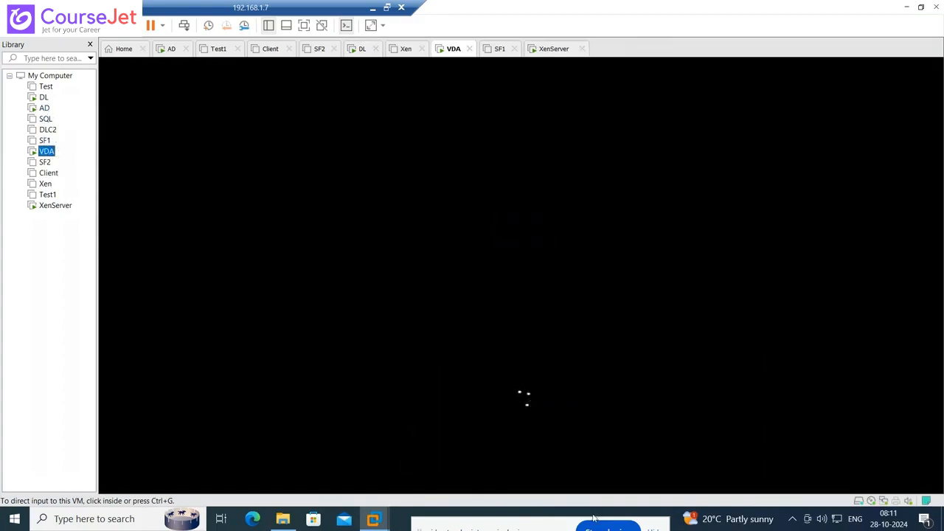
- Open Task Manager from the taskbar to check the host's load, then close it
left_click_drag(550, 528, 559, 378)
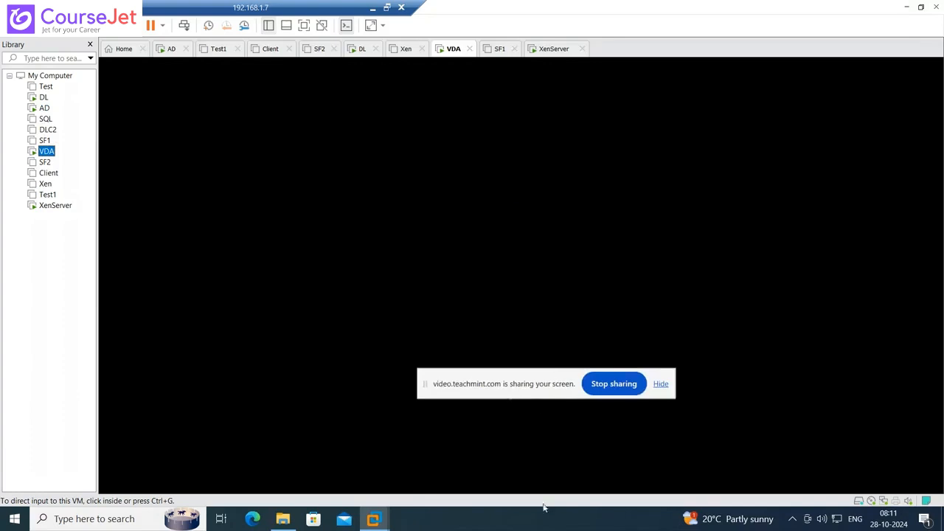
right_click(562, 525)
left_click(597, 467)
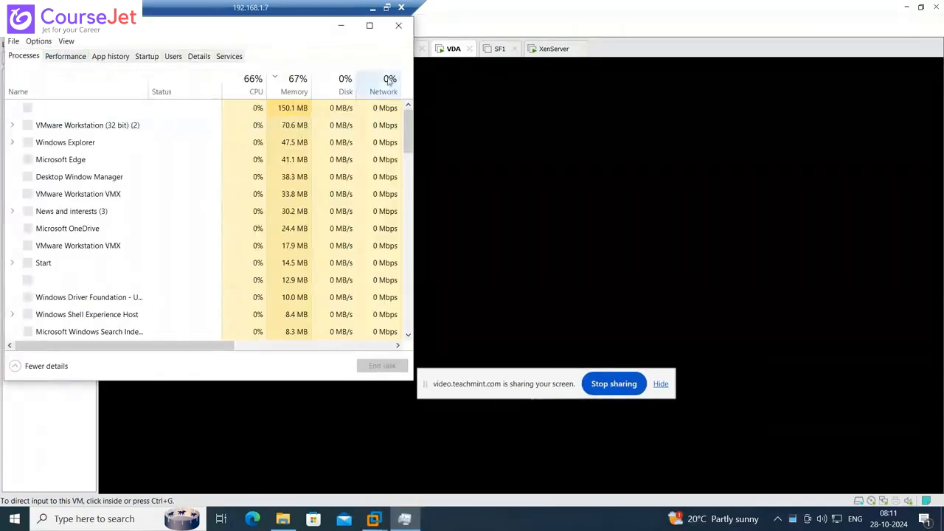
left_click(404, 28)
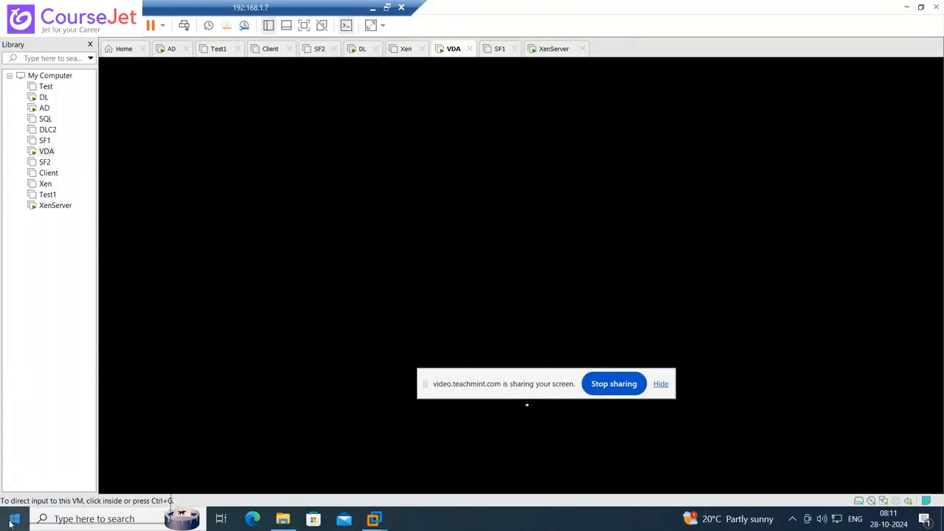
- Launch services.msc from the Run dialog and minimize VMware Workstation
right_click(10, 524)
left_click(45, 465)
type("serv")
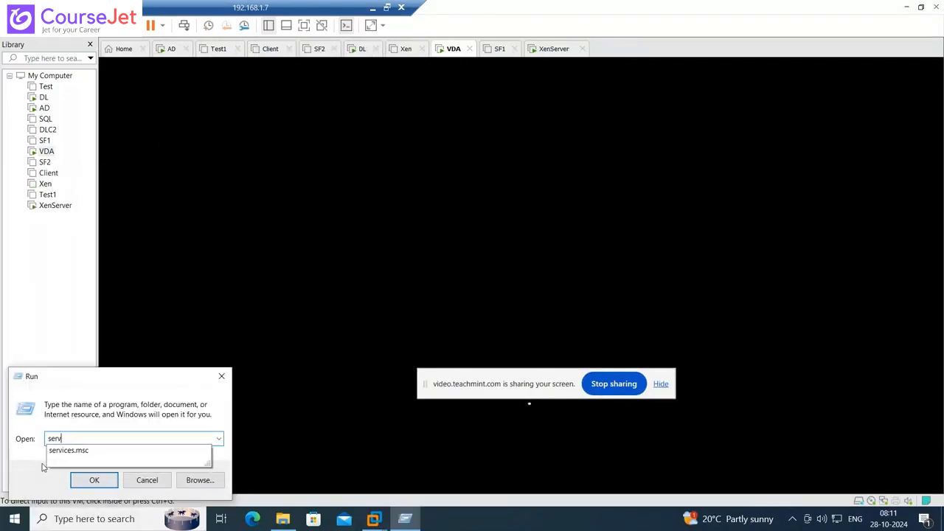
key("Down")
key("Return")
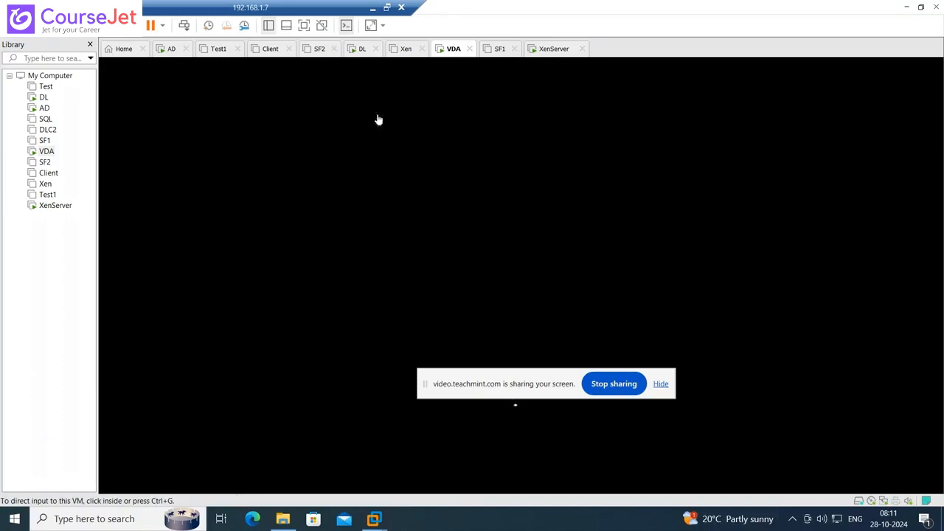
left_click(906, 7)
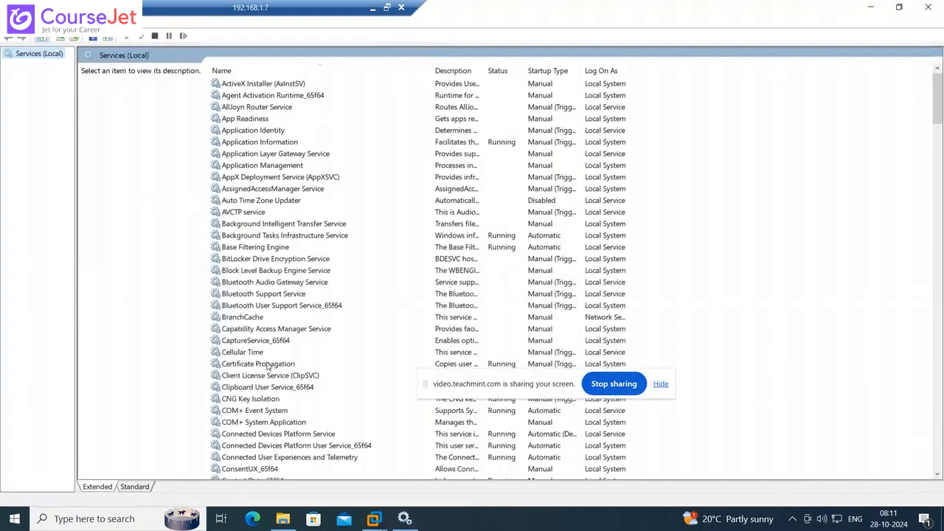
- Stop the VMware DHCP Service
left_click(267, 365)
key("v")
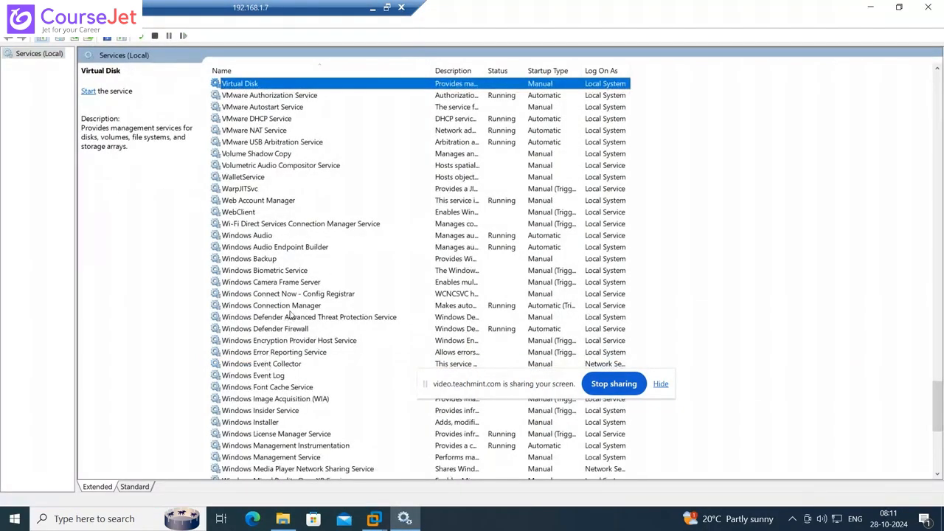
left_click(271, 122)
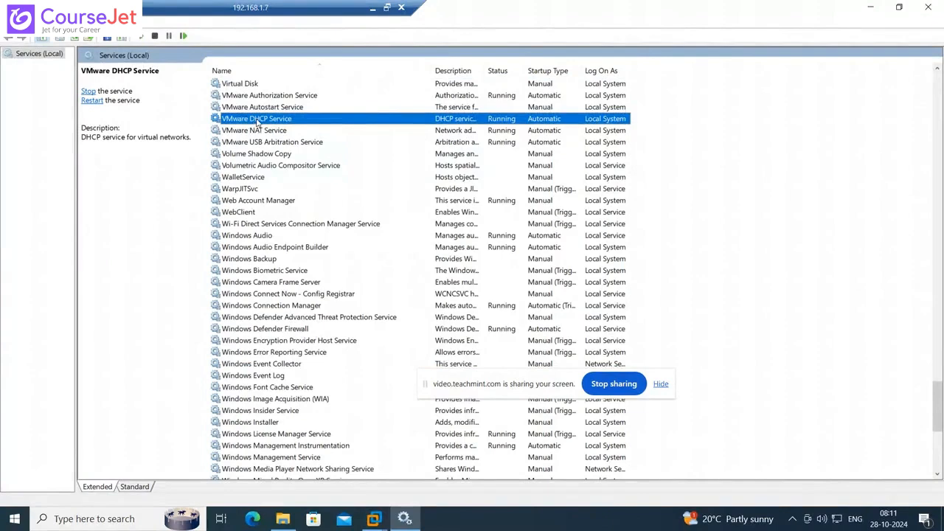
right_click(257, 122)
left_click(281, 141)
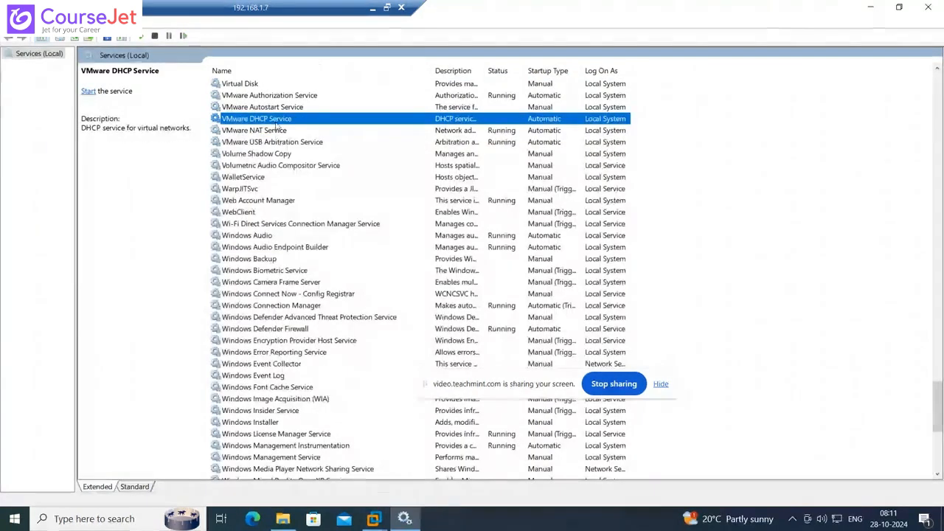
- Set the VMware DHCP Service's startup type to Disabled and close the Services console
right_click(274, 119)
left_click(314, 240)
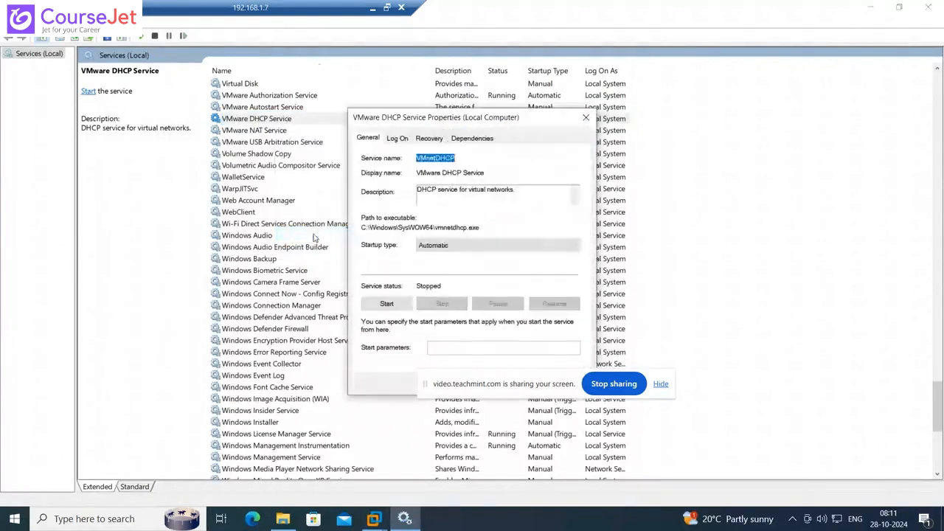
left_click(443, 247)
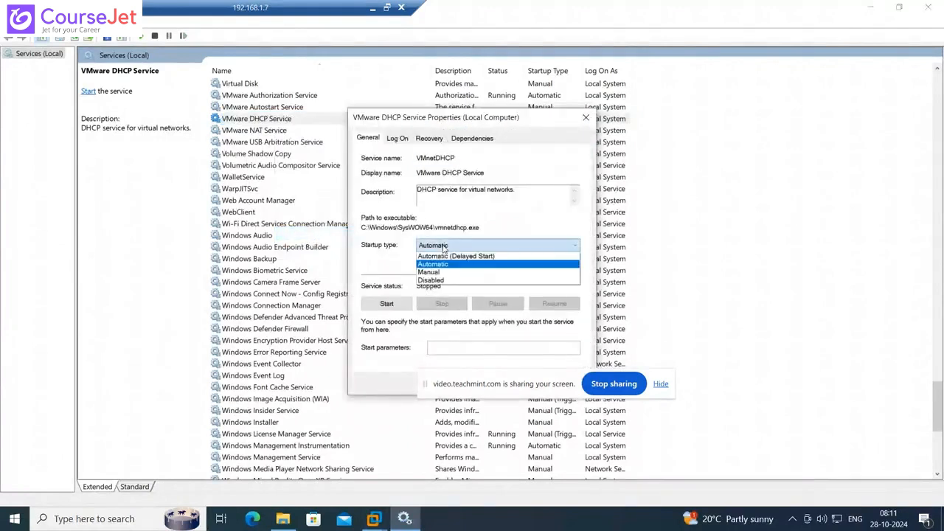
left_click(440, 281)
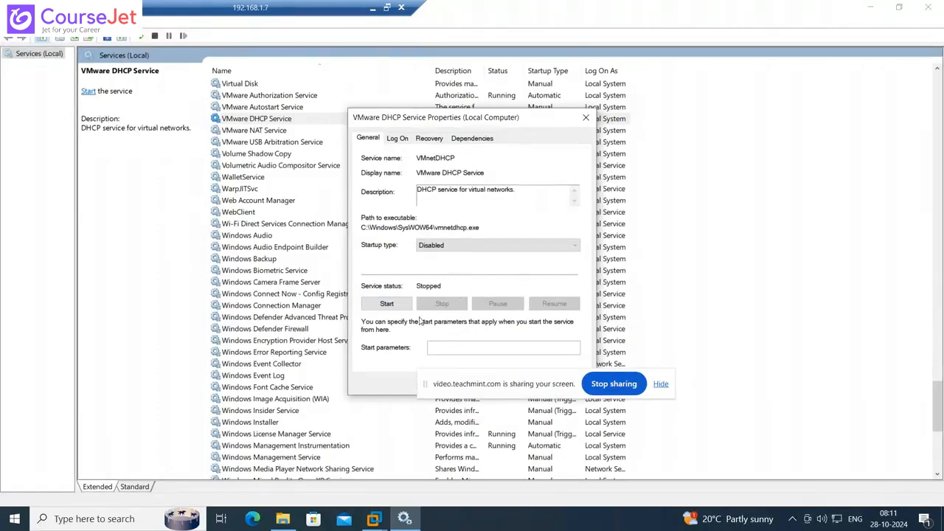
left_click_drag(521, 382, 520, 441)
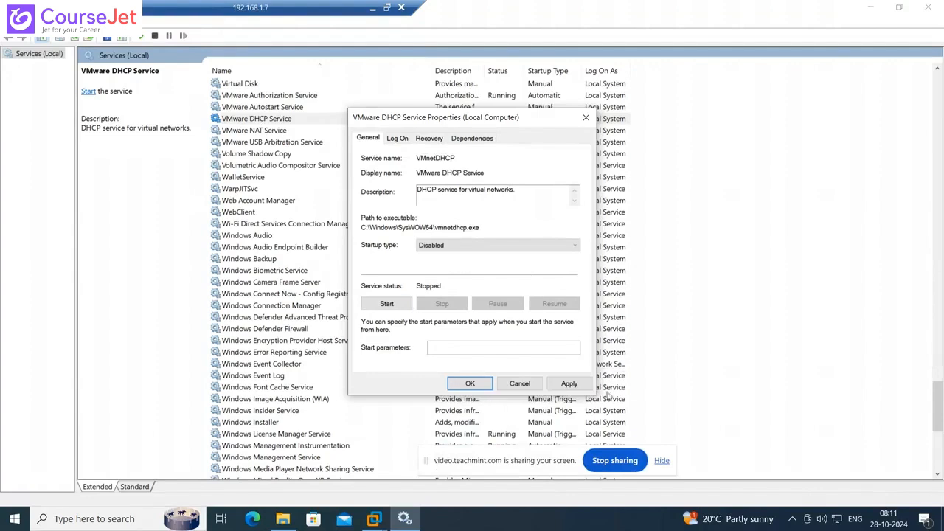
left_click(584, 382)
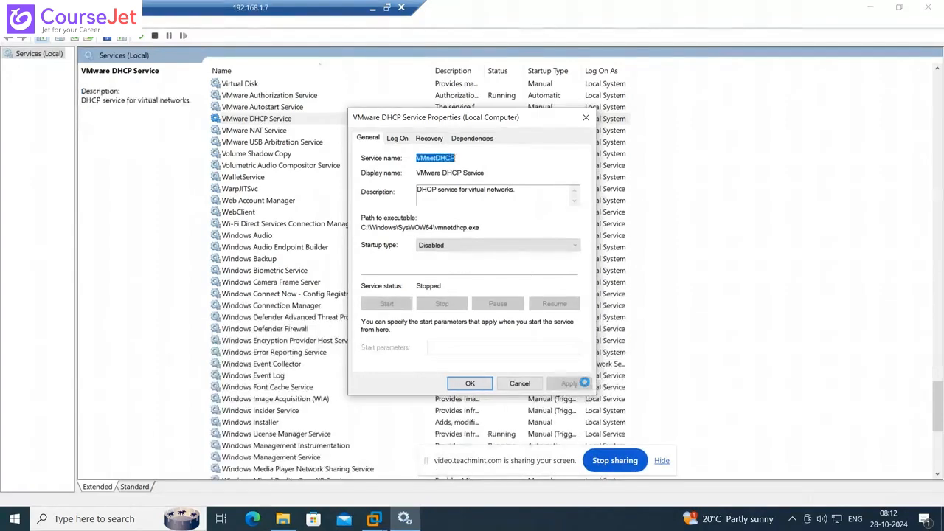
left_click(473, 385)
left_click(559, 117)
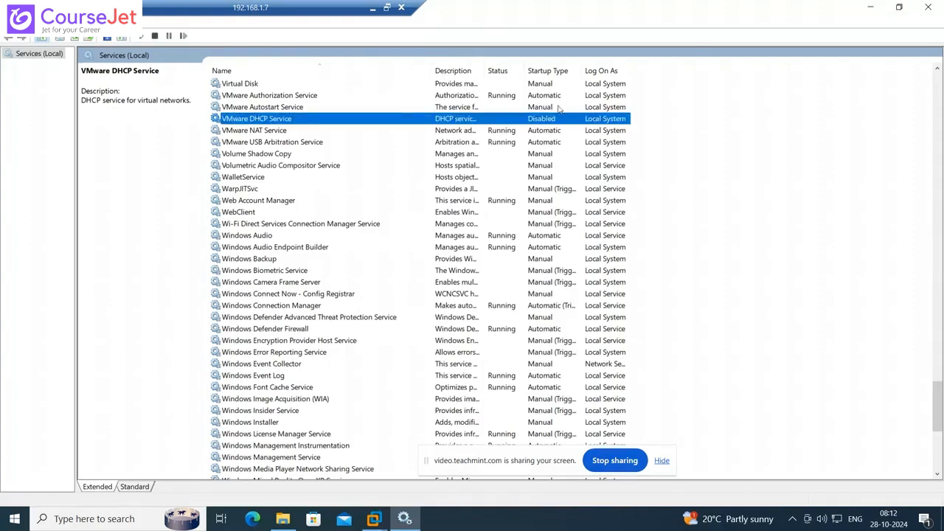
left_click(930, 10)
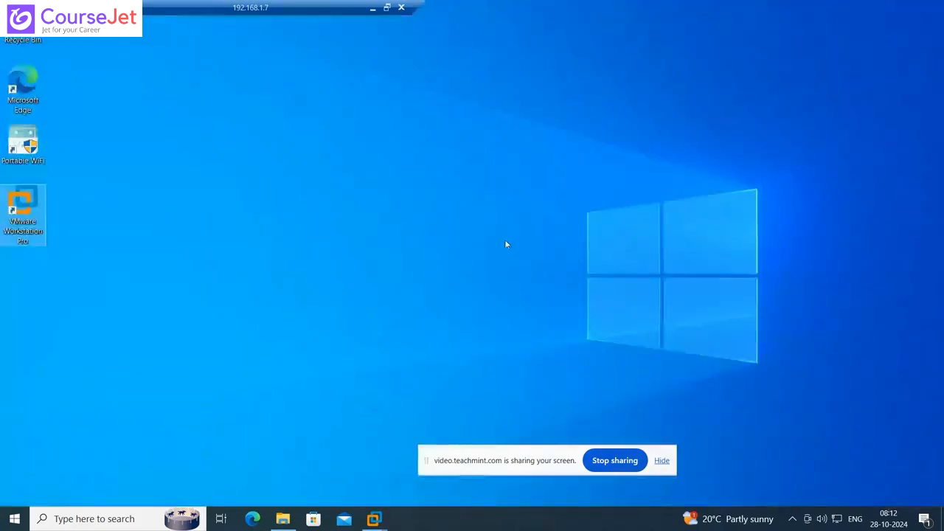
- Unlock the VDA virtual machine with Ctrl+Alt+Insert and sign in with the domain administrator password
mouse_move(376, 525)
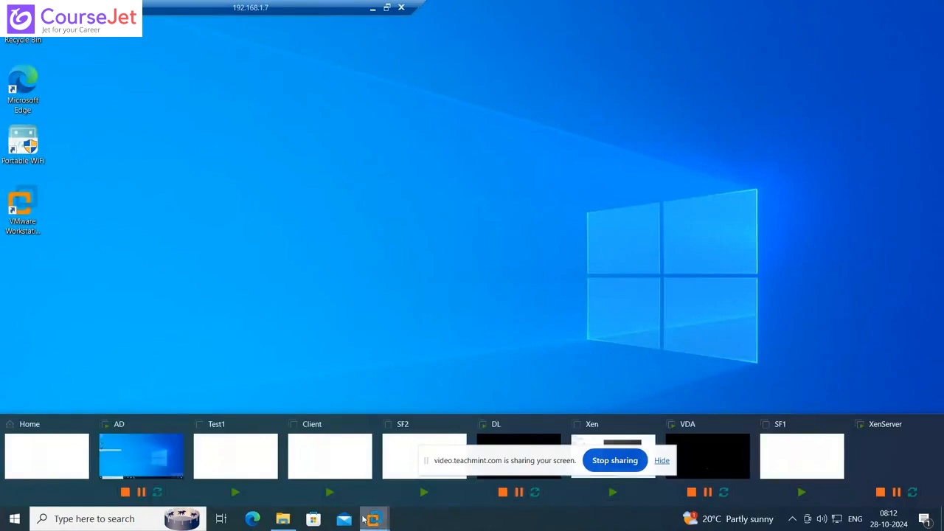
left_click(133, 458)
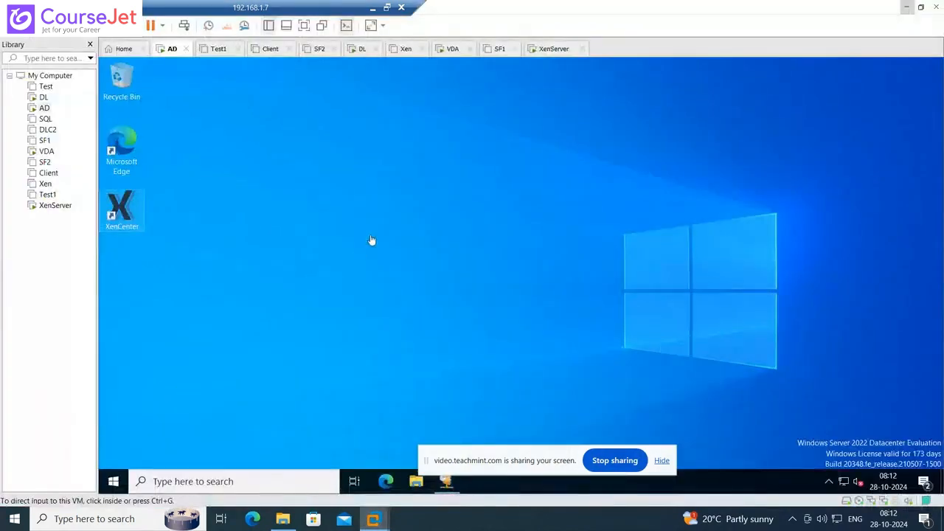
left_click(45, 151)
left_click(519, 304)
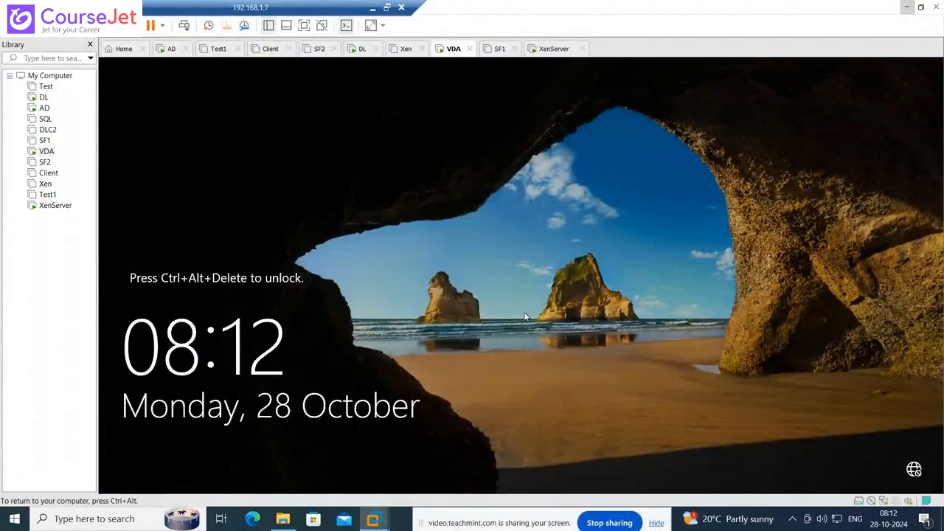
key("ctrl+alt+Insert")
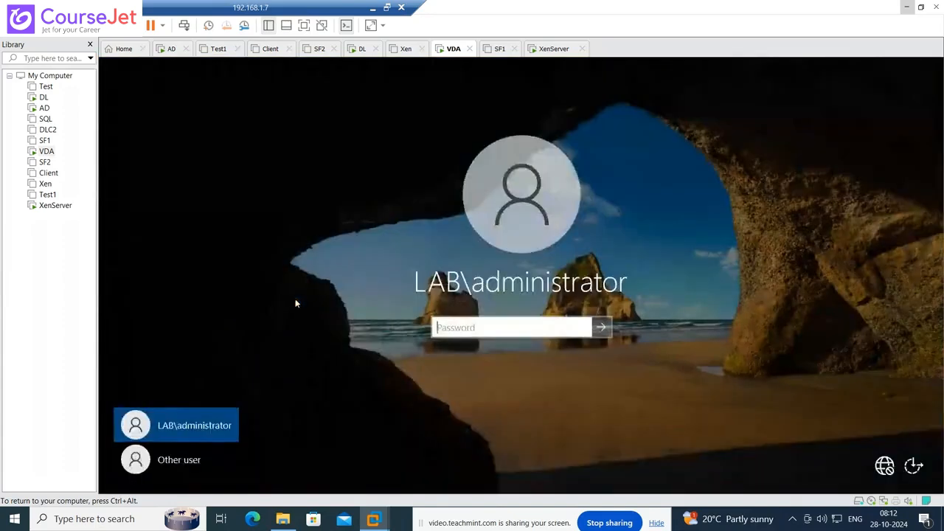
type("P@ssw0rd")
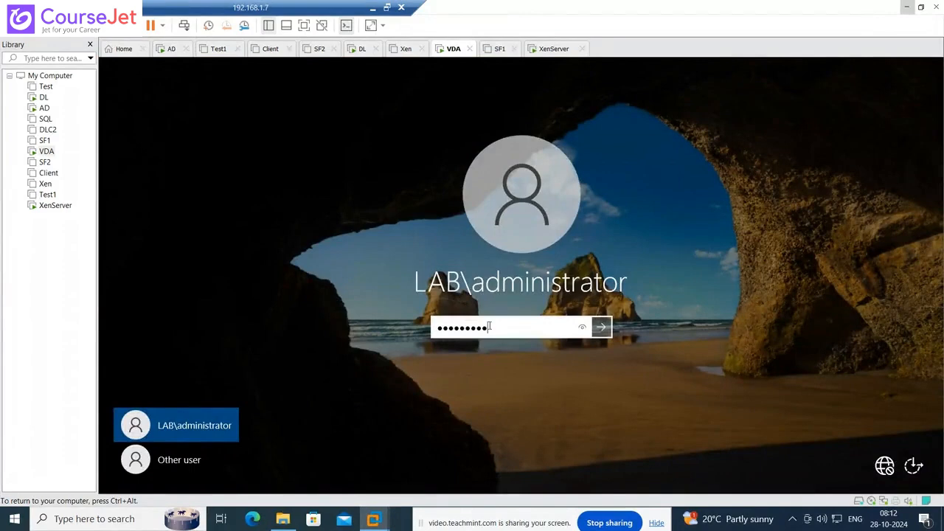
key("Return")
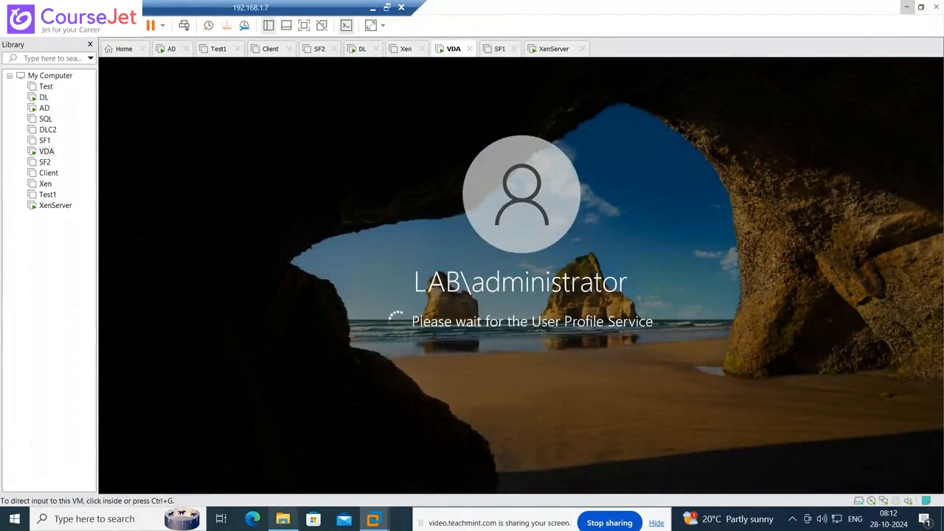
- In host File Explorer, browse VM (E:) > ISO to the XenServer_Updated folder
left_click(283, 520)
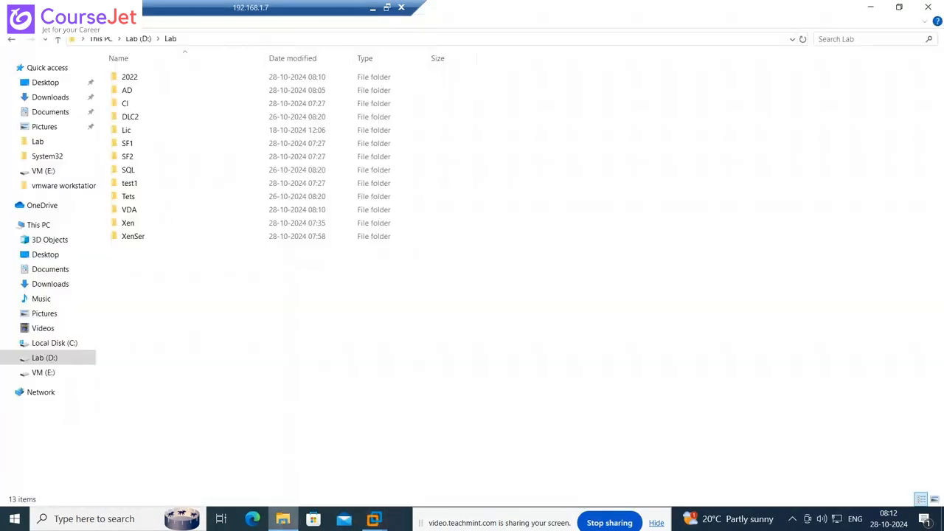
left_click(42, 372)
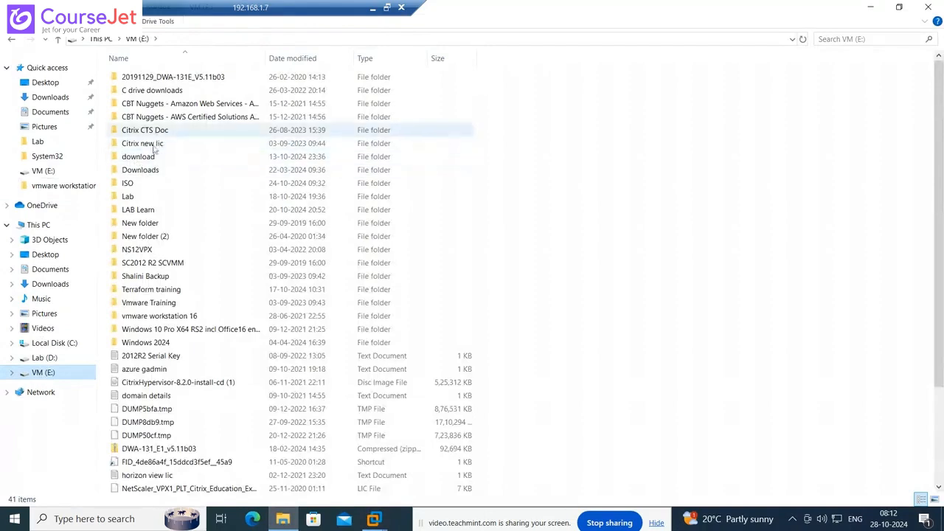
left_click(129, 186)
double_click(129, 186)
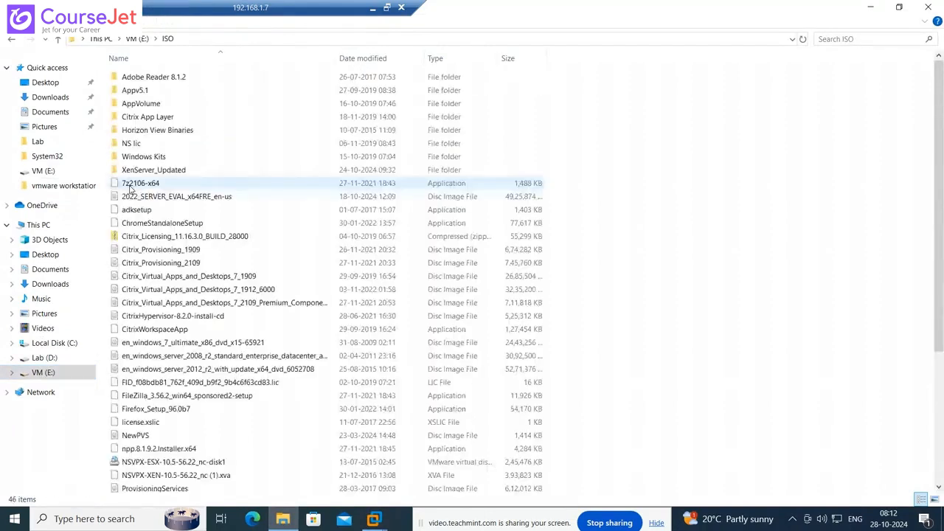
left_click(166, 134)
double_click(166, 134)
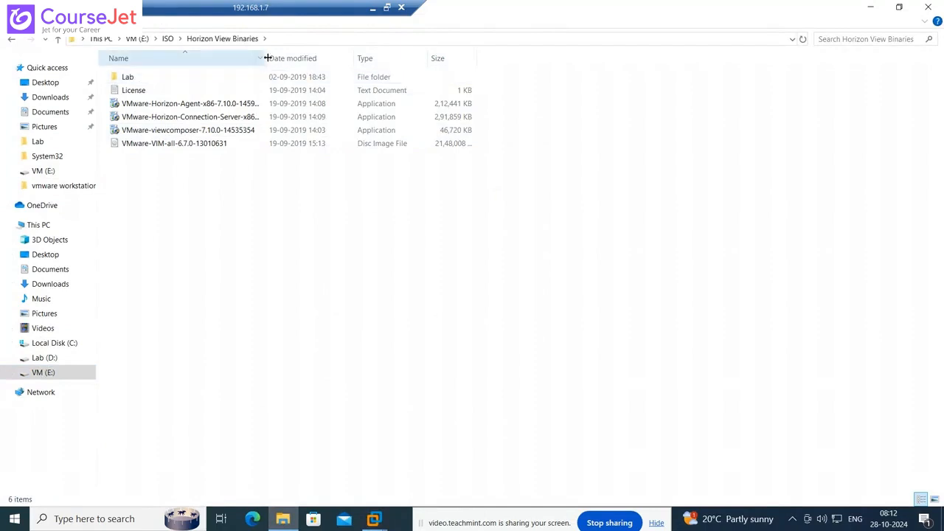
left_click_drag(267, 61, 399, 66)
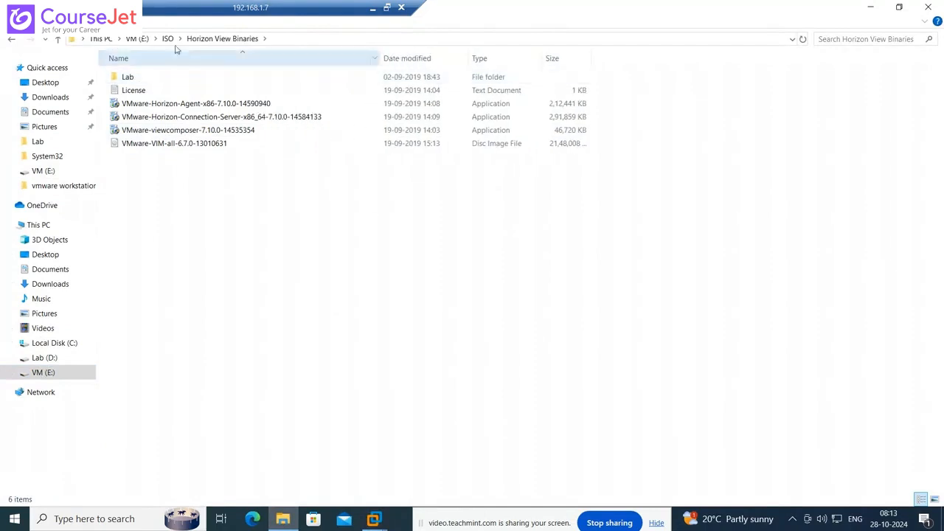
left_click(169, 39)
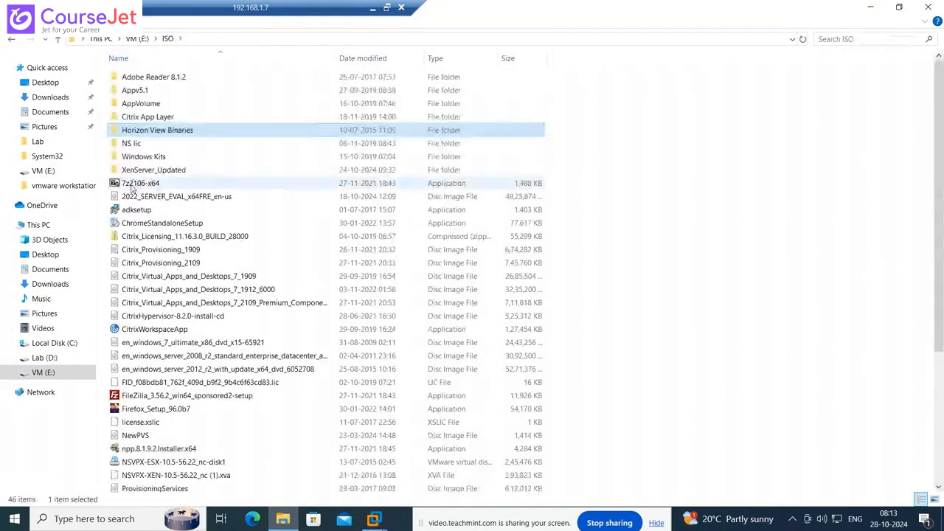
double_click(153, 170)
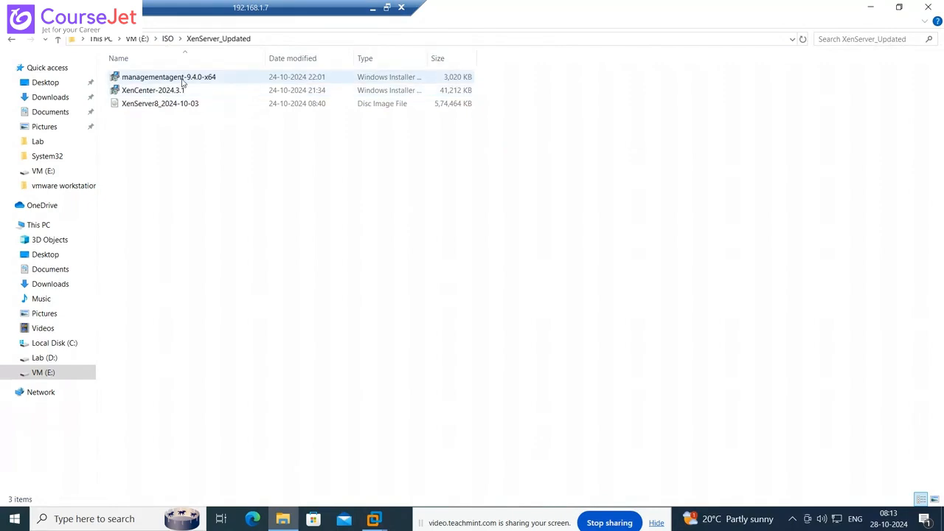
- Copy the XenCenter-2024.3.1 installer and bring the AD virtual machine forward
double_click(155, 90)
right_click(155, 90)
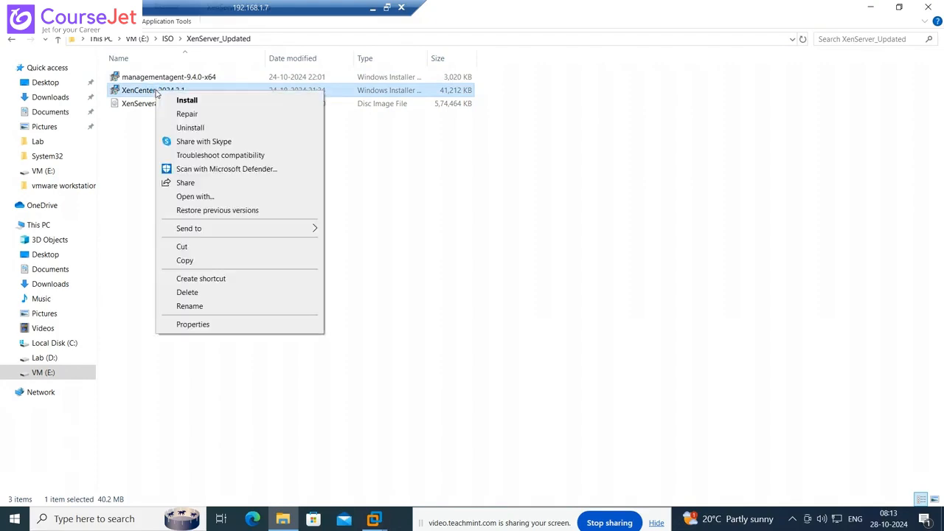
left_click(193, 261)
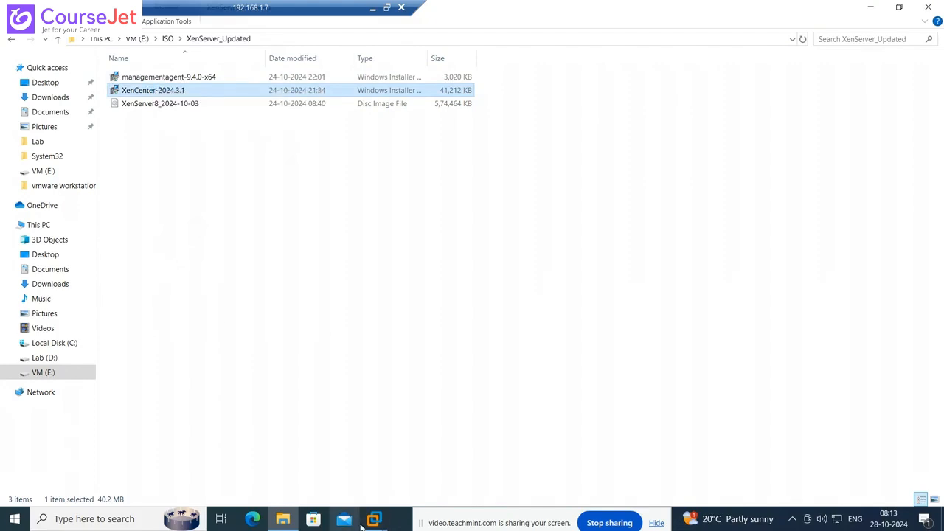
mouse_move(365, 521)
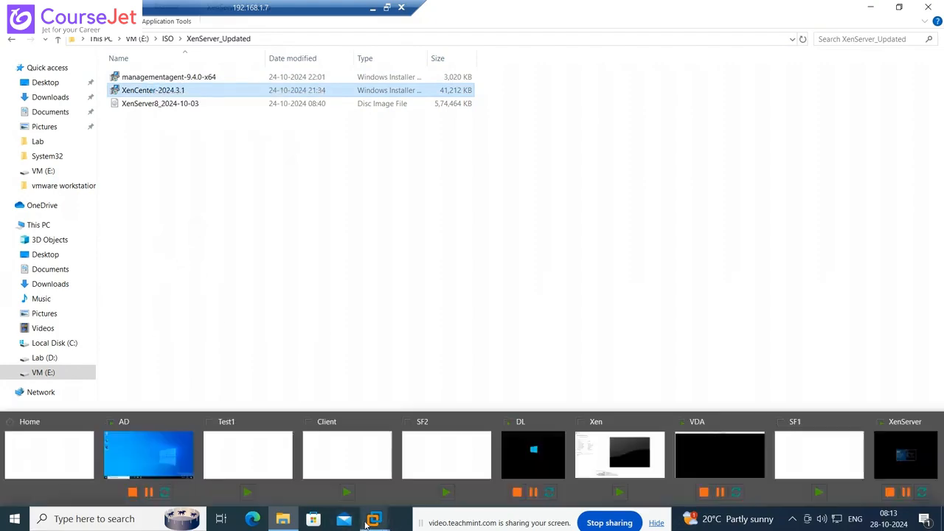
left_click(146, 447)
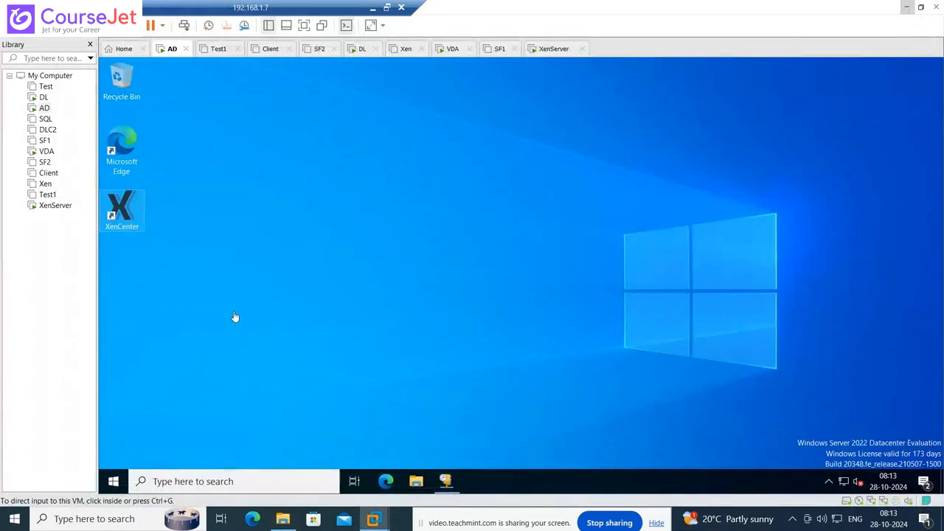
- Switch to the VDA machine and open File Explorer inside the guest with Win+E
left_click(45, 150)
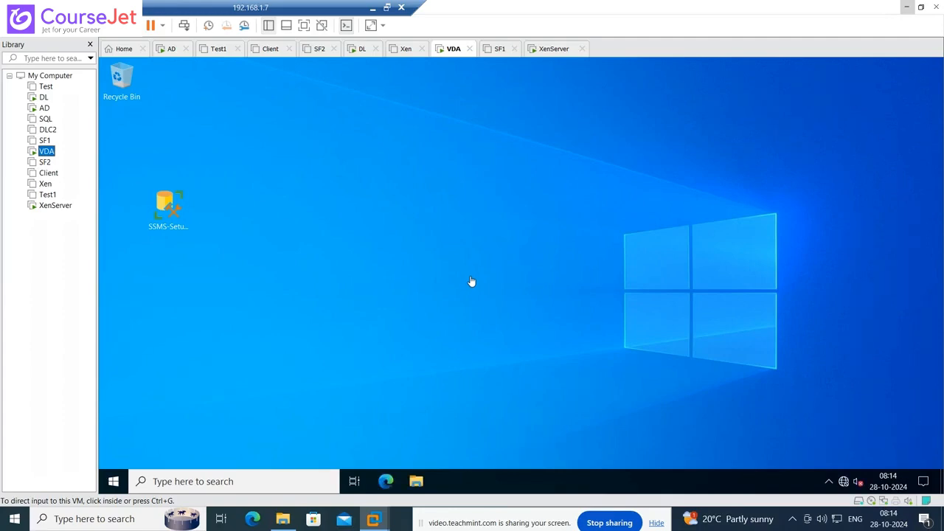
left_click(359, 240)
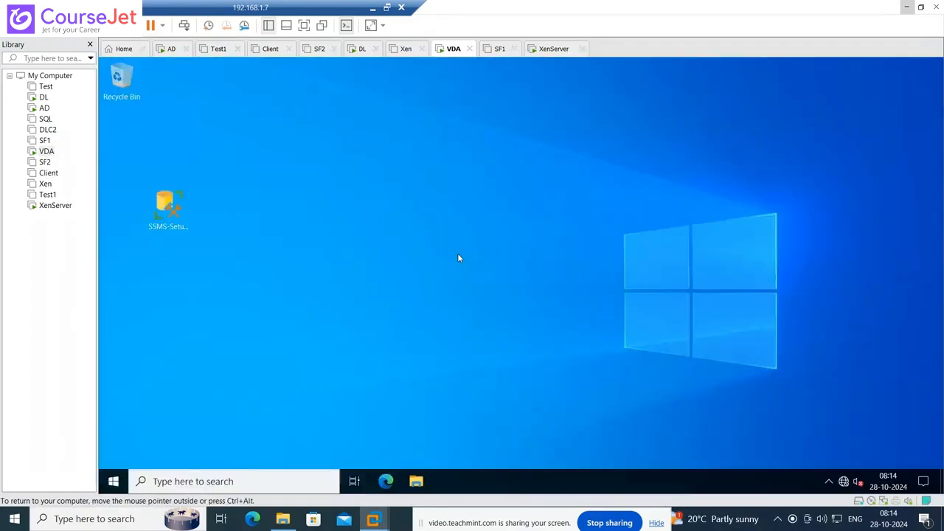
key("super+e")
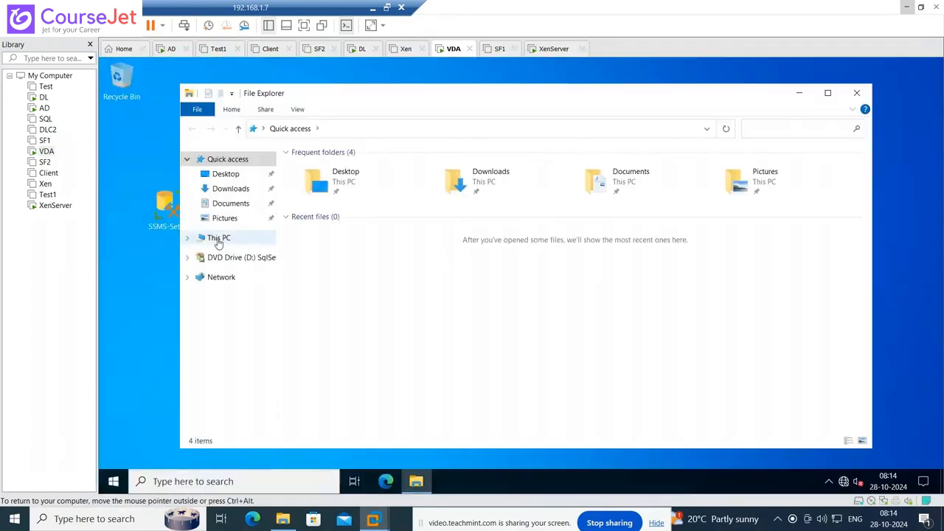
- Create a new folder named Temp on the VDA machine's Local Disk (C:) and open it
left_click(217, 237)
double_click(374, 303)
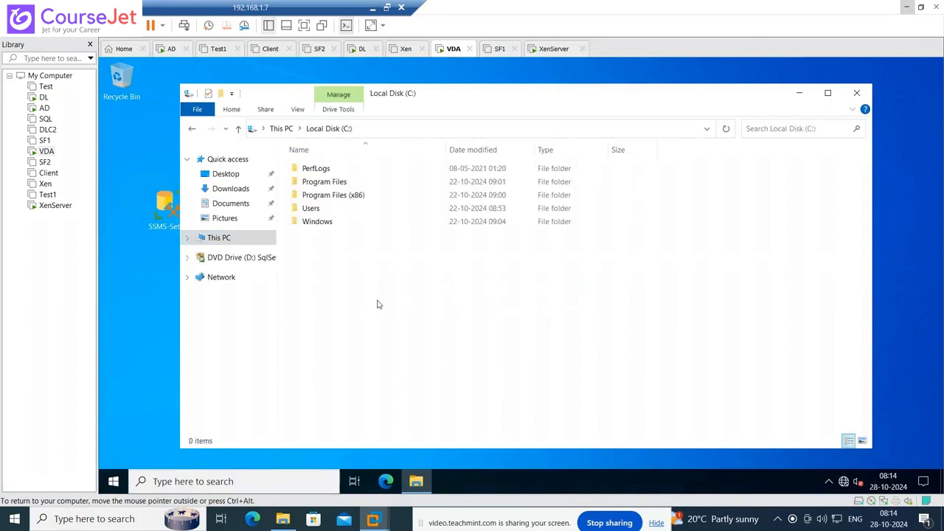
right_click(335, 271)
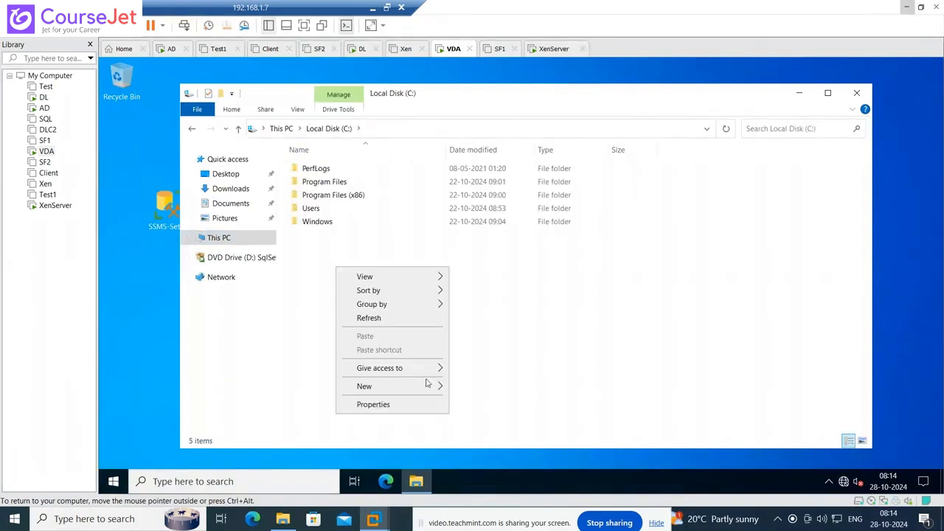
left_click(465, 387)
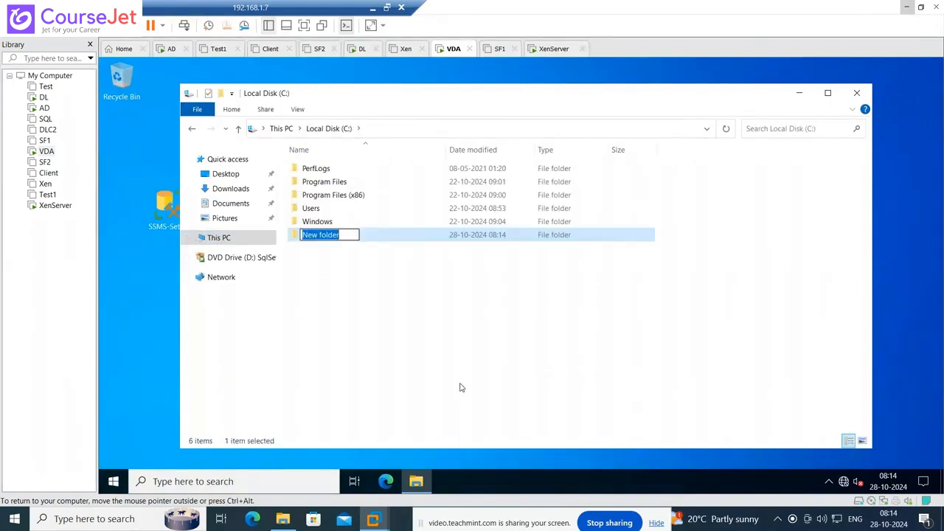
type("Temp")
left_click(461, 387)
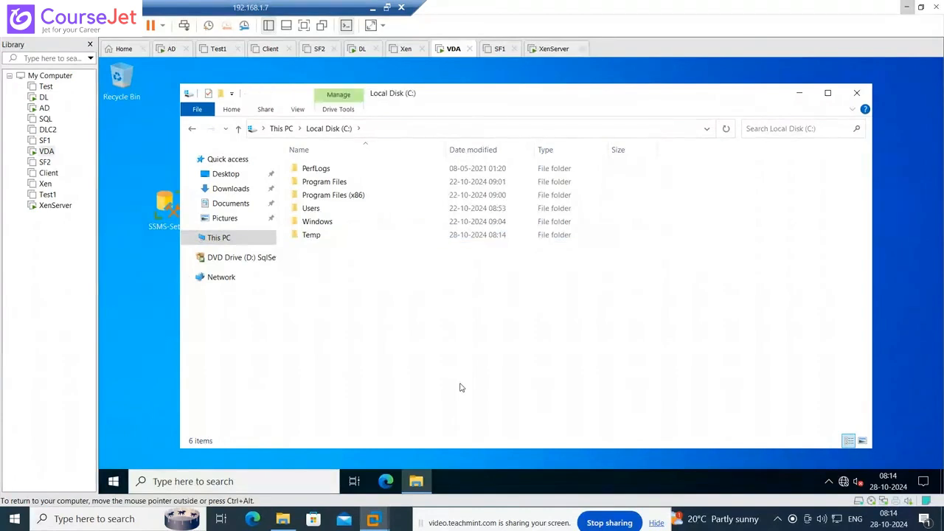
left_click(326, 239)
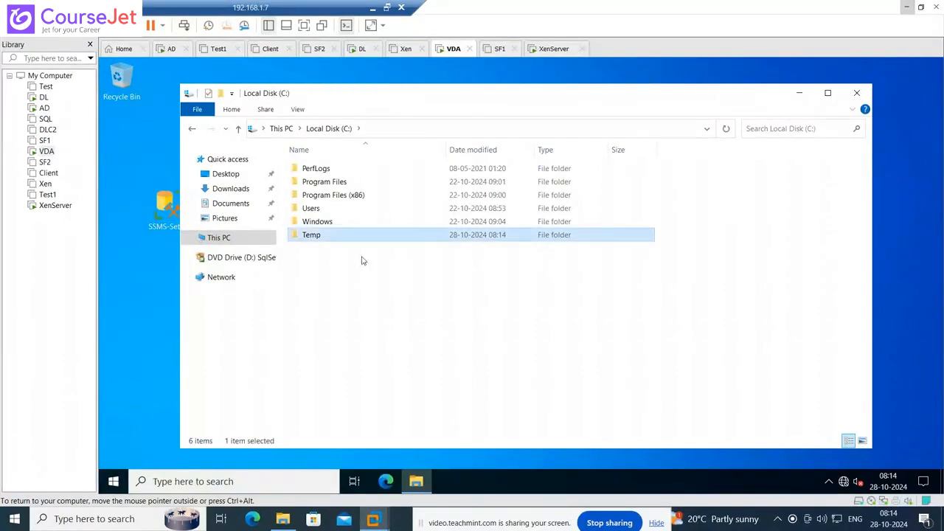
key("F2")
left_click(339, 253)
double_click(328, 238)
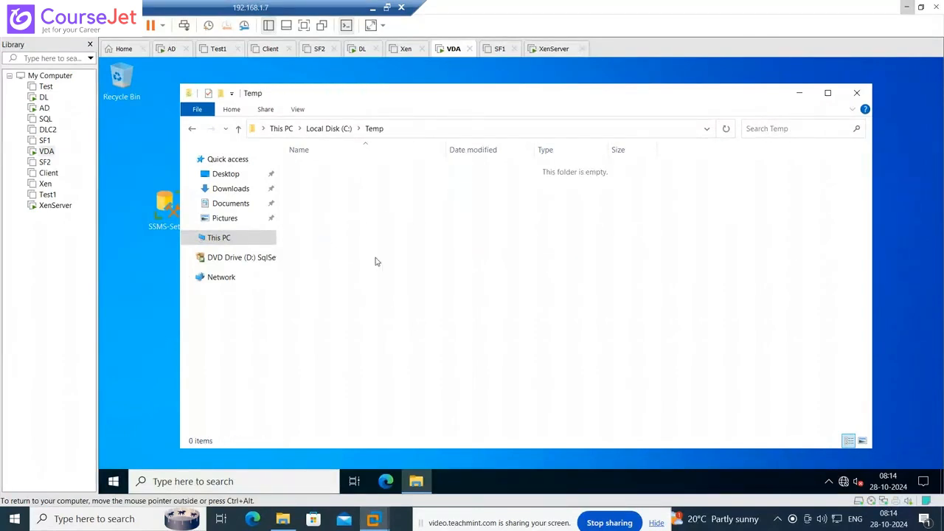
right_click(387, 251)
left_click(652, 352)
- Copy the host's XenCenter-2024.3.1 installer and return to the VDA virtual machine
left_click(284, 522)
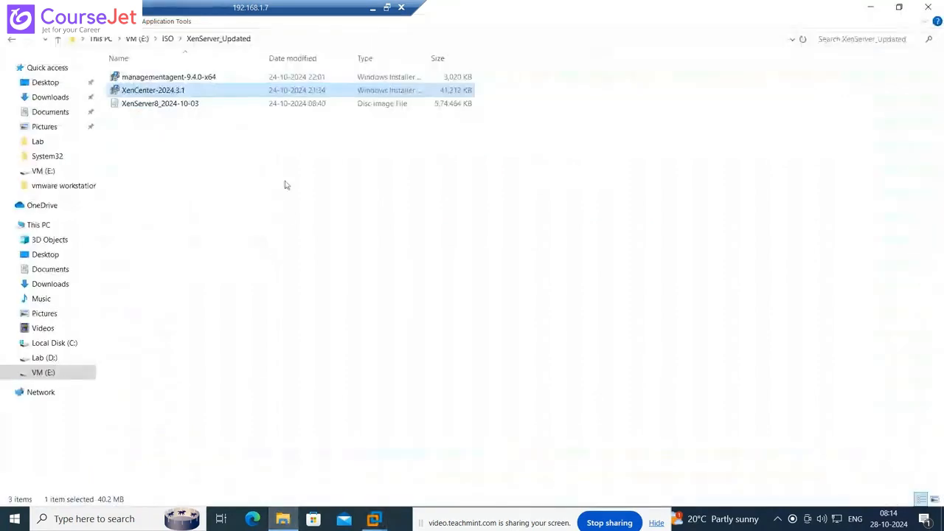
right_click(165, 94)
left_click(193, 260)
left_click(378, 520)
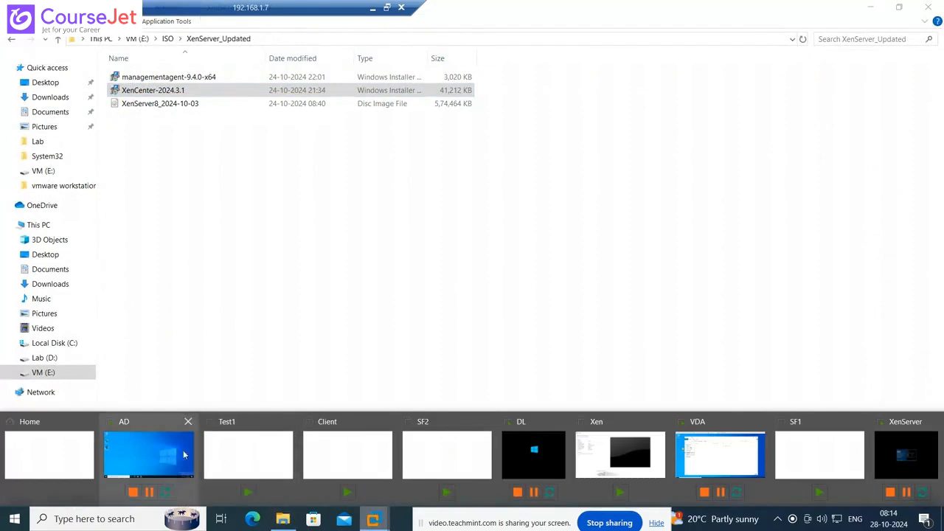
left_click(624, 457)
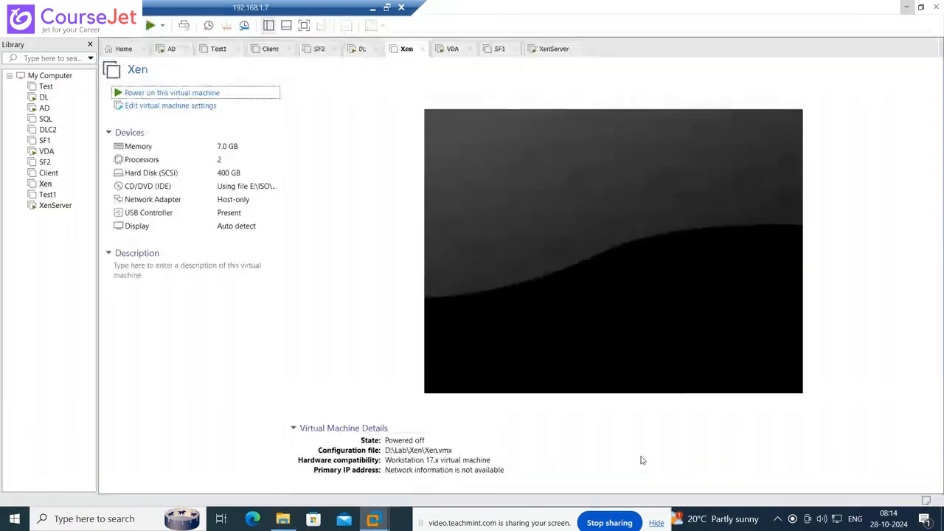
left_click(46, 152)
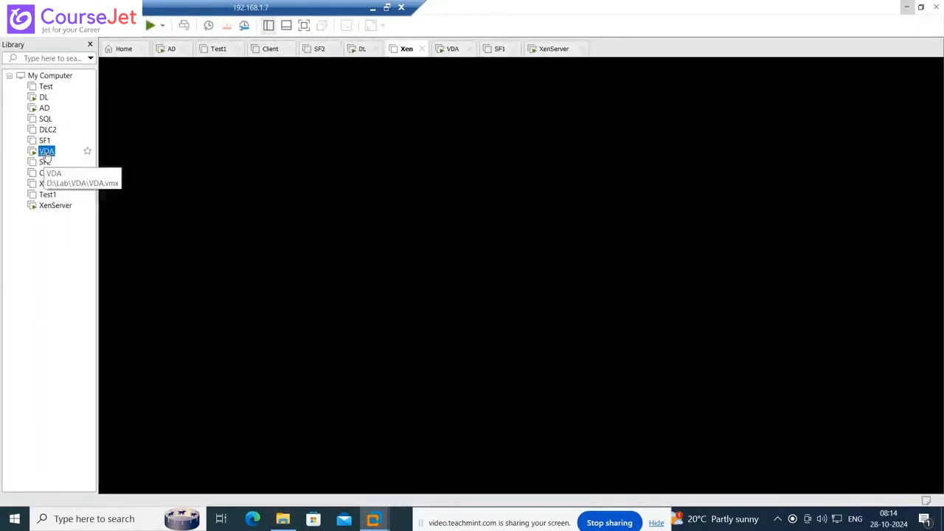
- Paste the XenCenter installer into the Temp folder on VDA and launch it
right_click(371, 223)
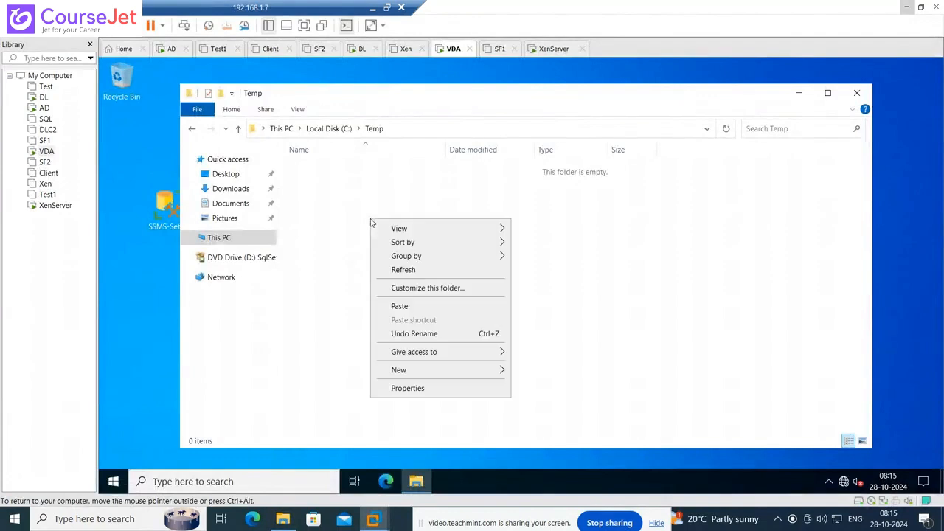
left_click(401, 307)
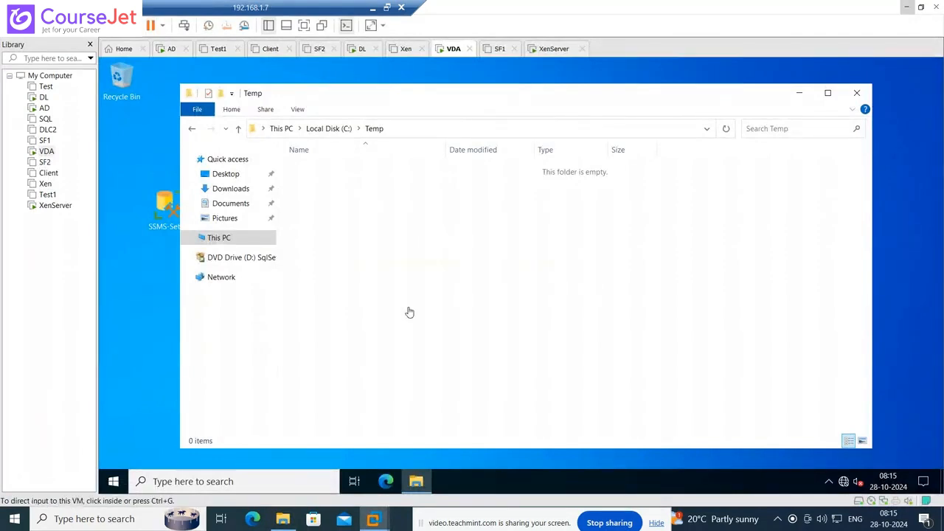
double_click(352, 169)
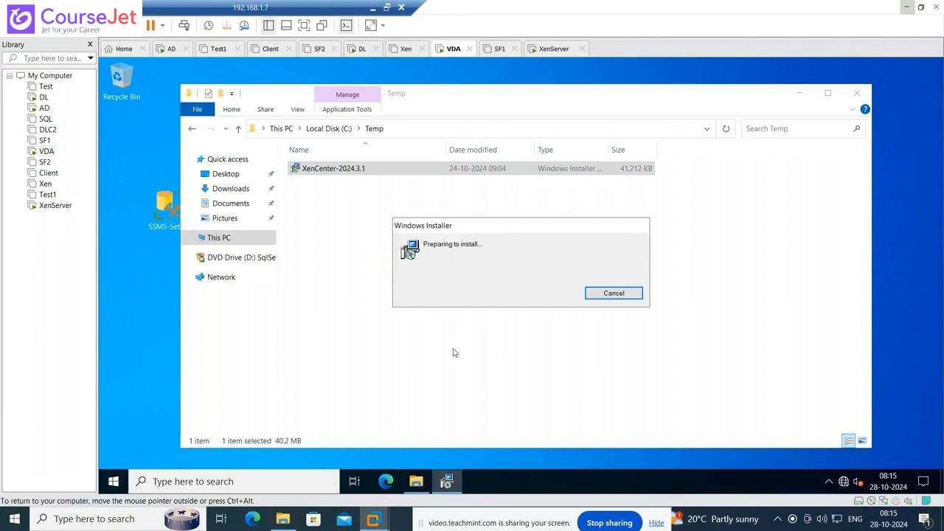
left_click(801, 95)
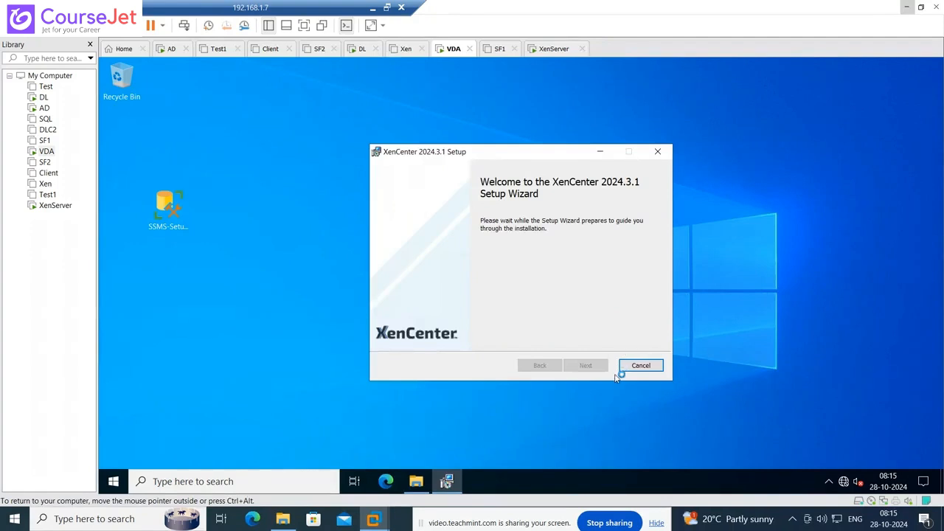
- Install XenCenter for All Users and close the wizard when finished
left_click(589, 366)
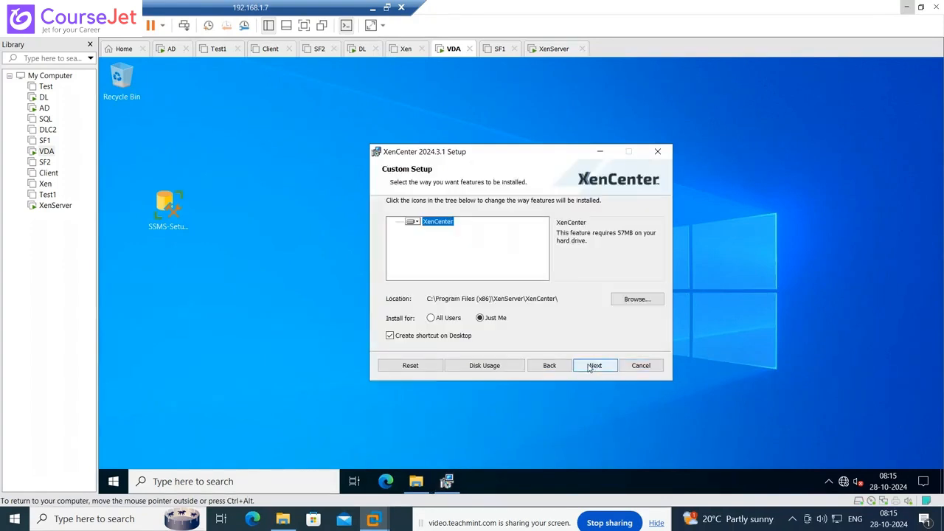
left_click(432, 319)
left_click(596, 365)
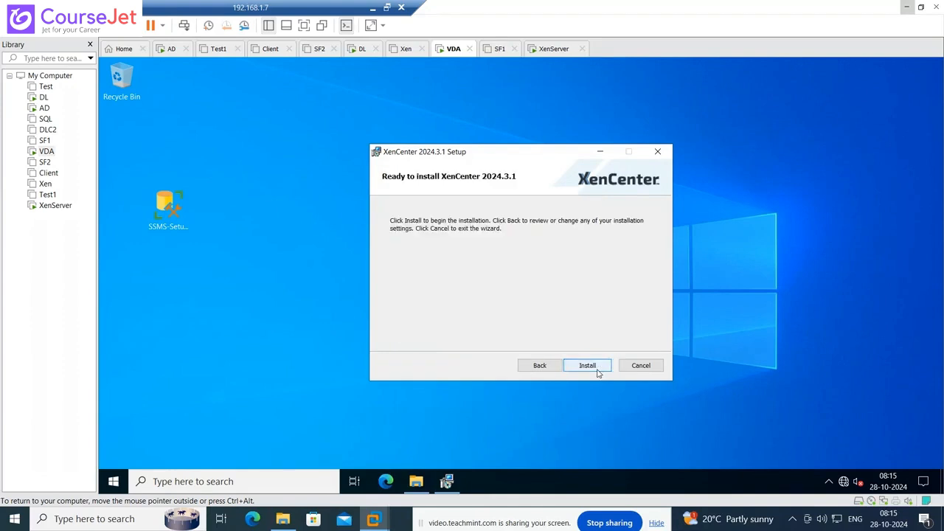
left_click(596, 367)
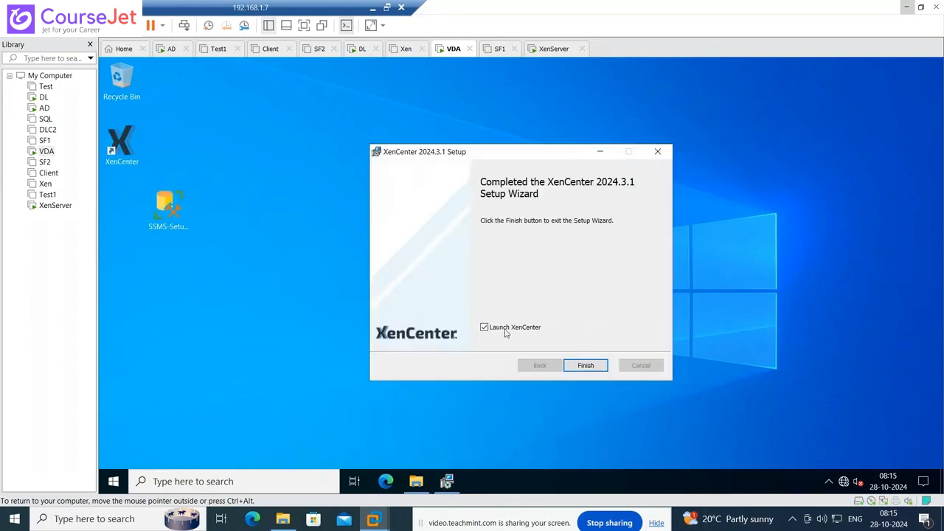
left_click(588, 367)
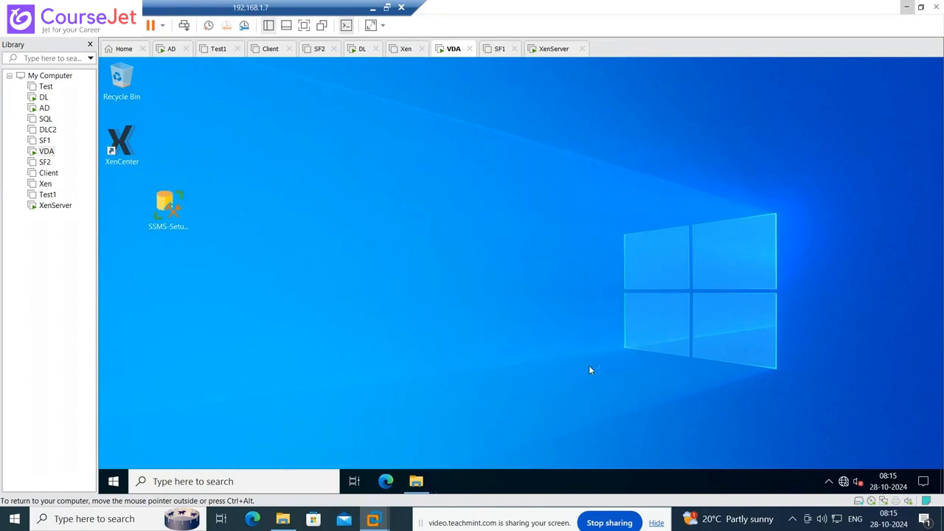
- Start XenCenter from its new desktop shortcut on VDA, reaching the empty Home page
double_click(123, 153)
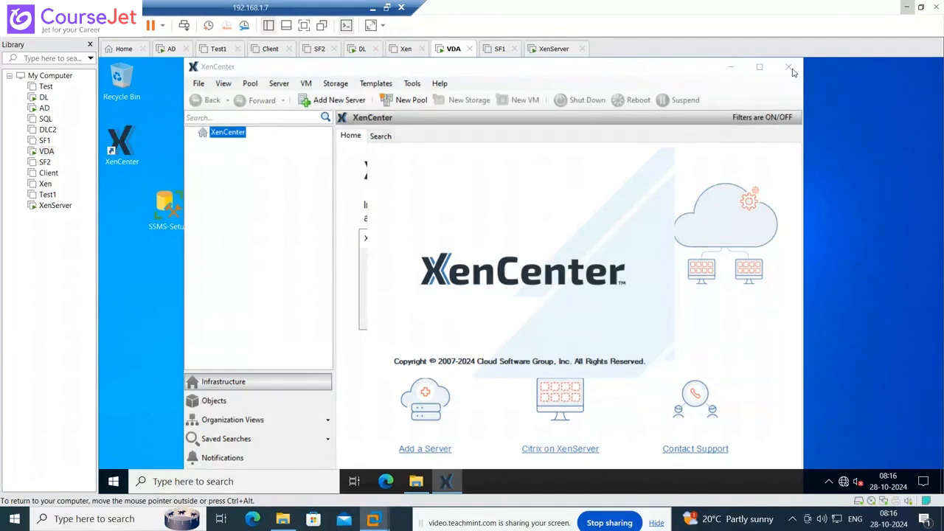
- Switch to the AD machine and start XenCenter from its desktop shortcut
left_click(44, 108)
left_click(425, 242)
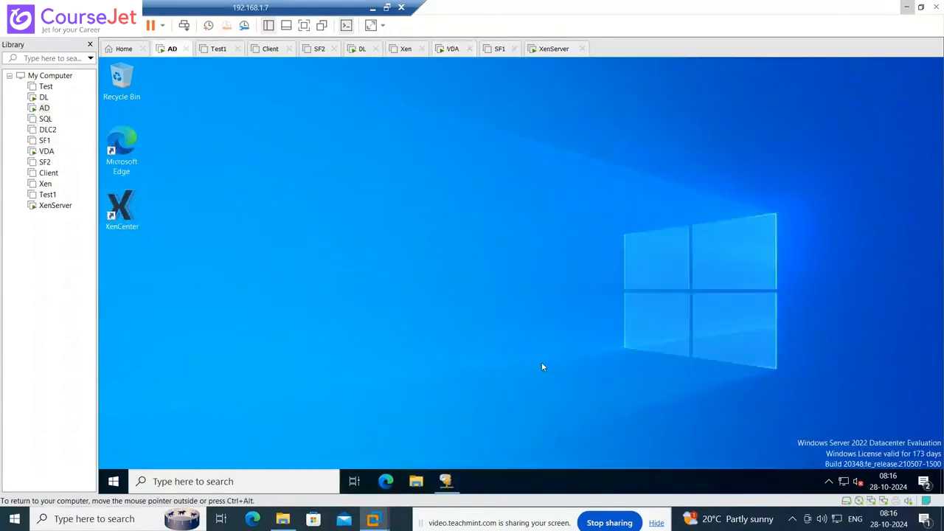
left_click(121, 214)
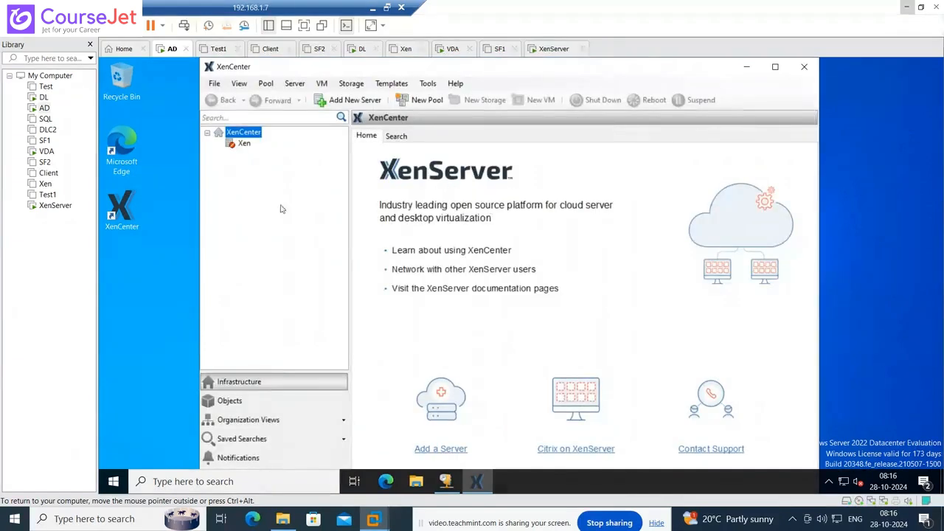
- Add server 10.0.0.101 in XenCenter with the root password and connect it
right_click(242, 134)
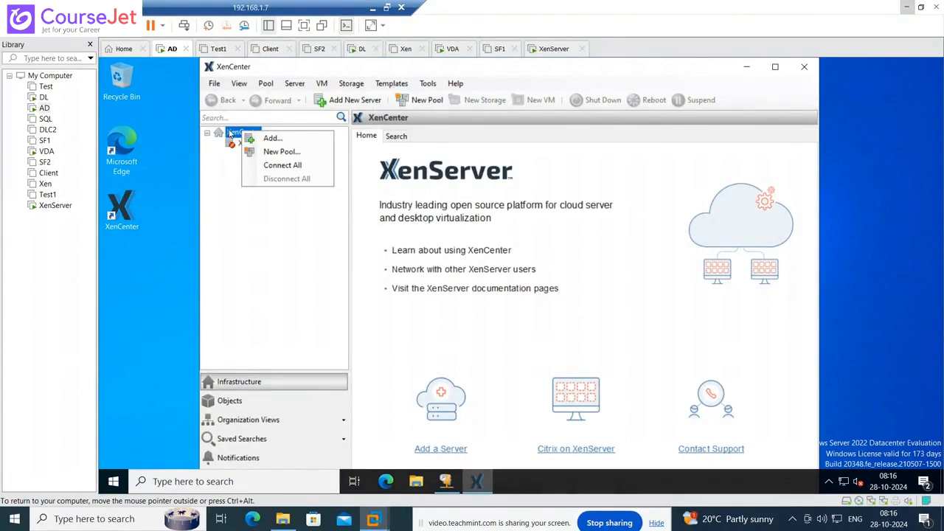
right_click(230, 134)
left_click(260, 137)
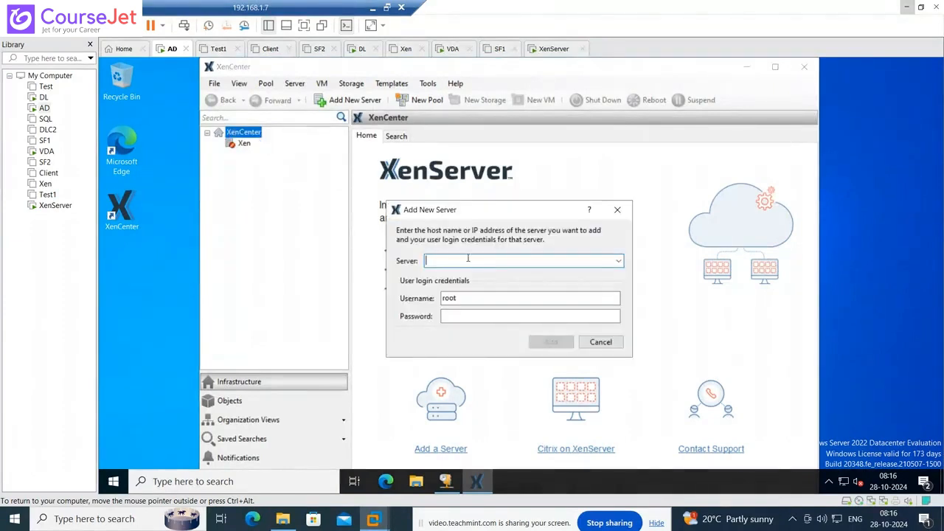
type("10.0.0.101")
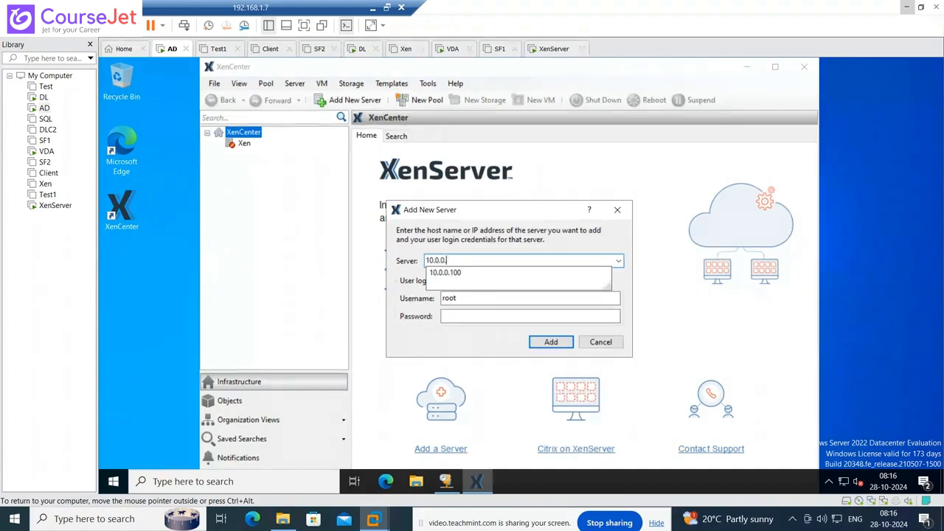
left_click(459, 316)
type("•••••••••")
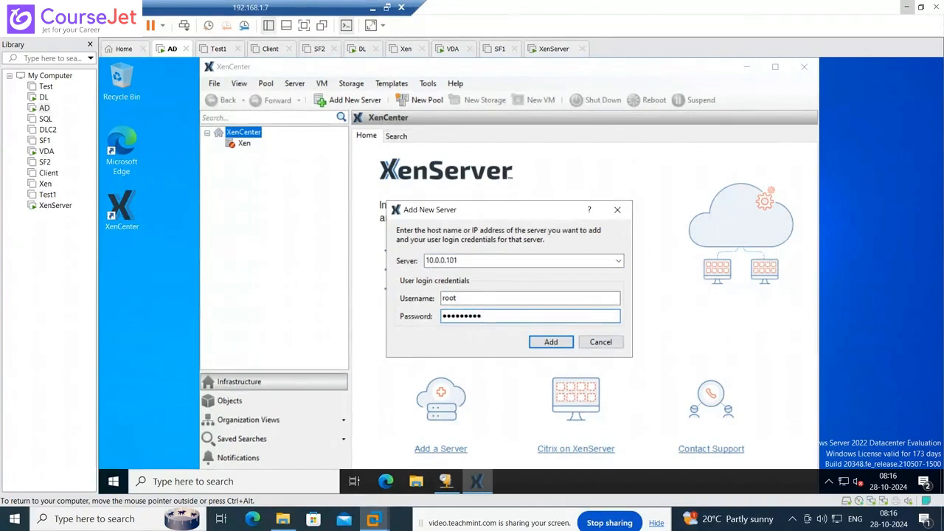
left_click(554, 342)
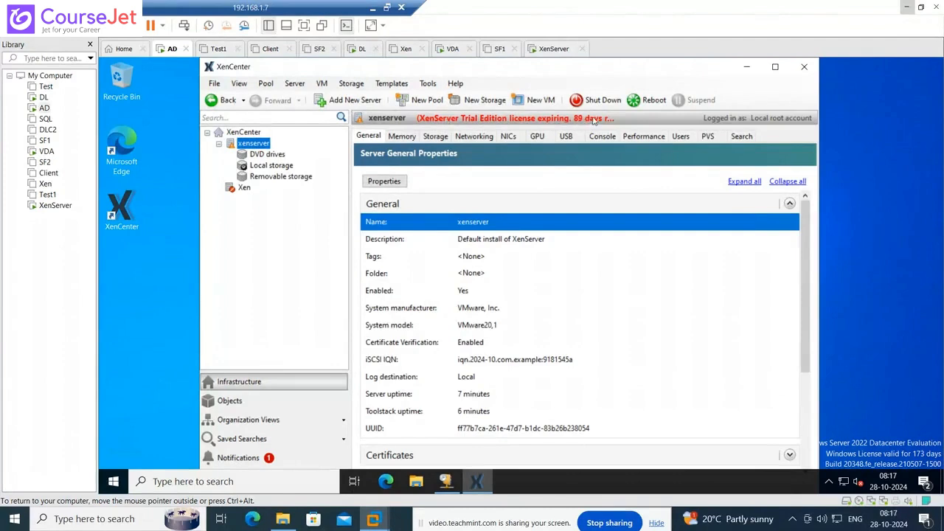
left_click(267, 157)
left_click(270, 166)
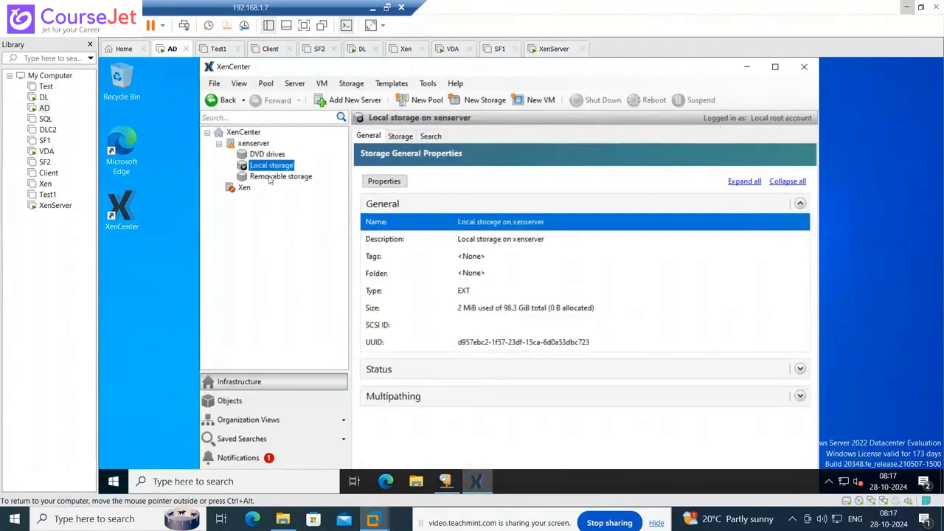
left_click(272, 178)
left_click(260, 156)
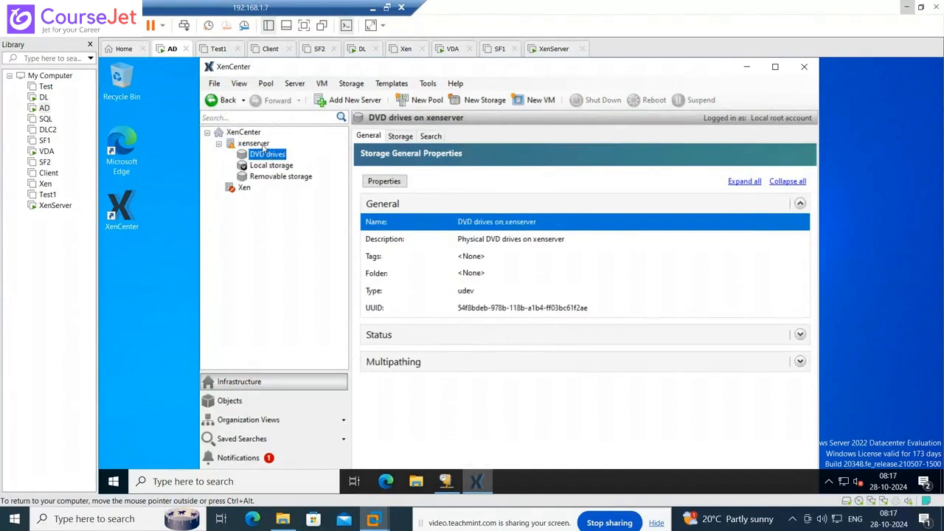
left_click(262, 144)
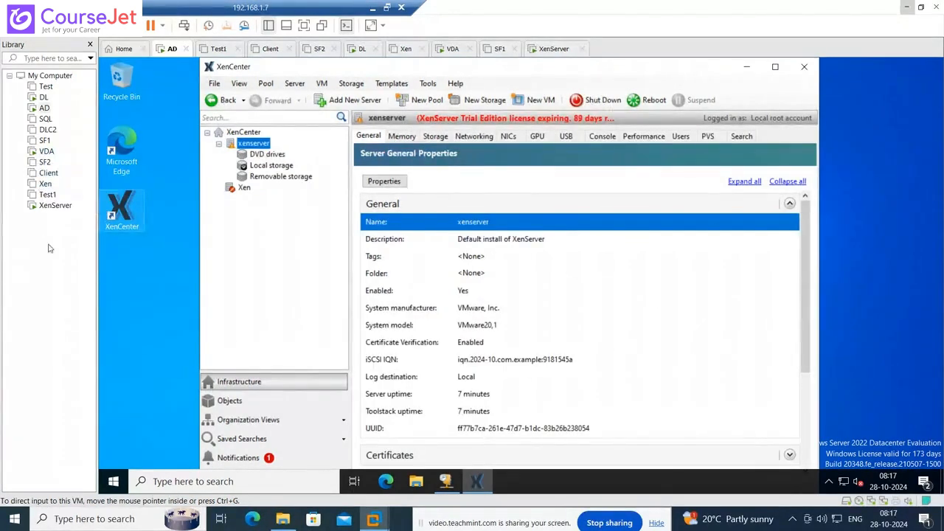
- Shut down the xenserver host, confirming the prompt, then switch to the XenServer VM console
right_click(258, 147)
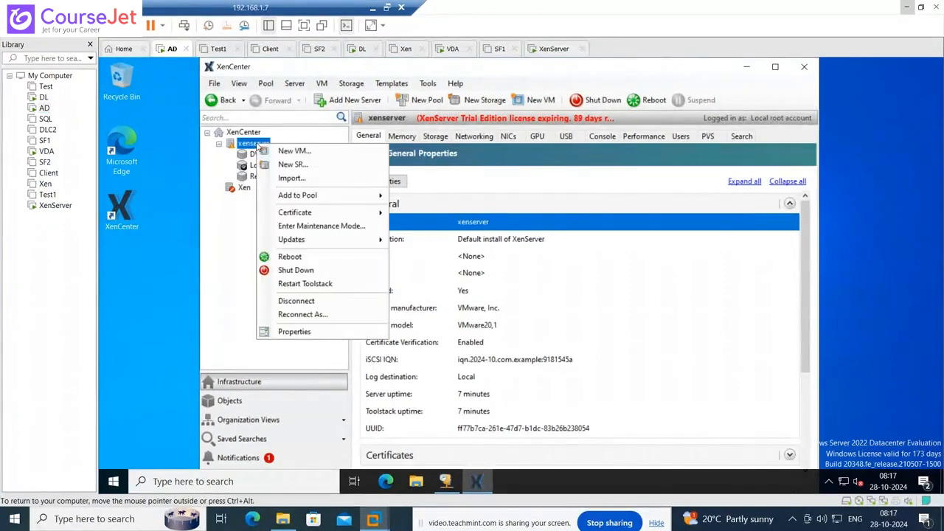
left_click(299, 270)
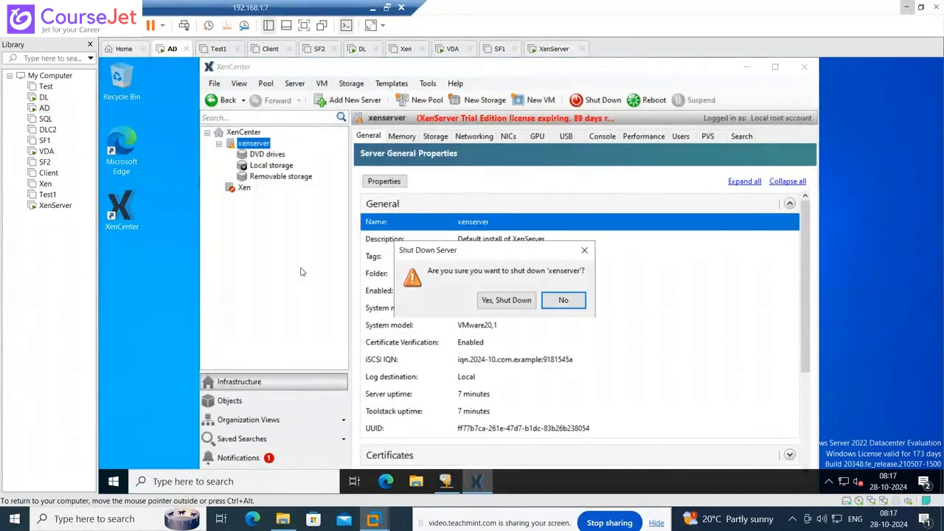
left_click(495, 300)
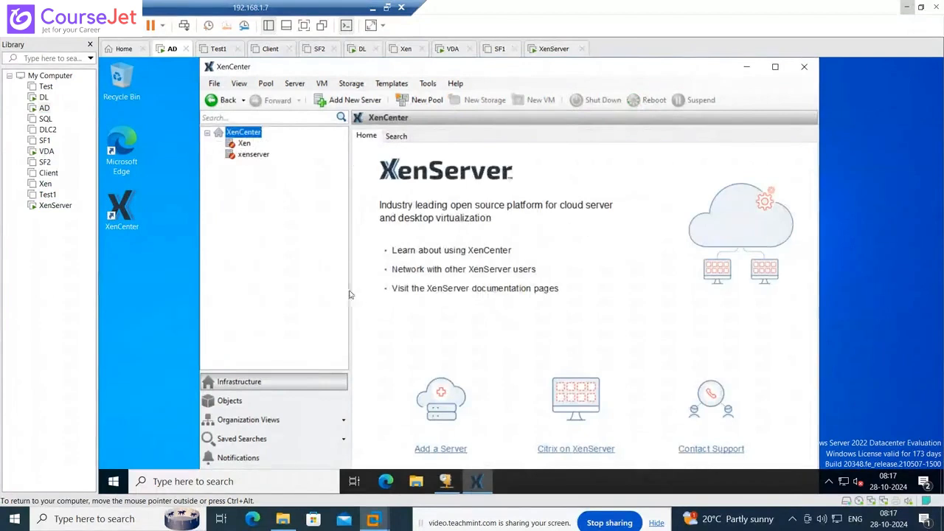
right_click(255, 155)
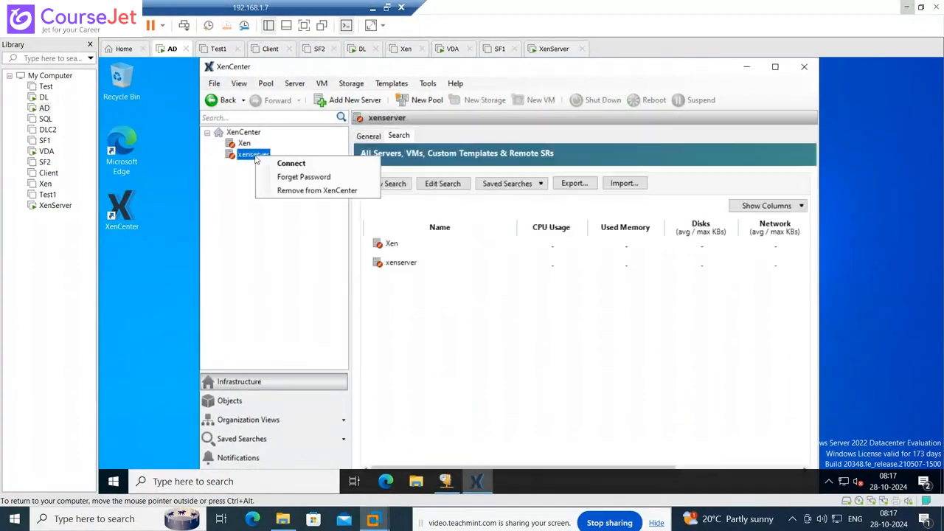
left_click(230, 179)
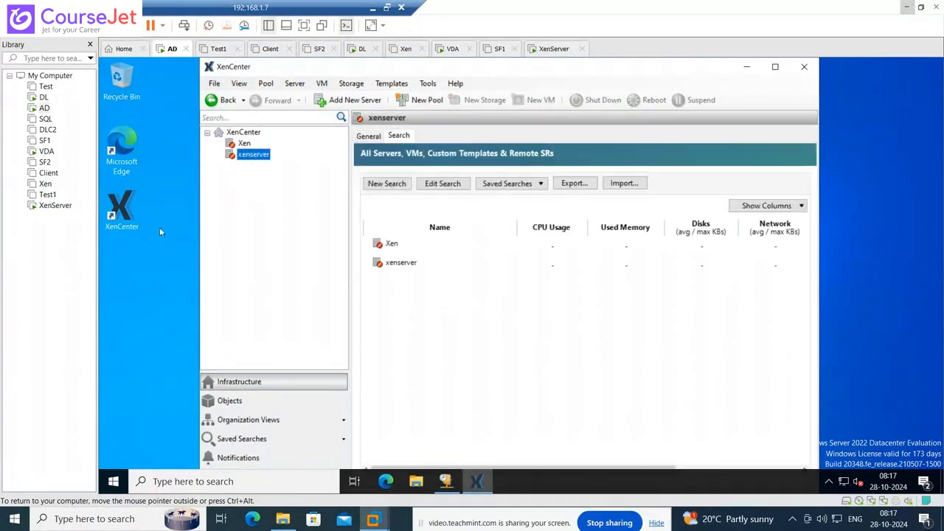
left_click(56, 205)
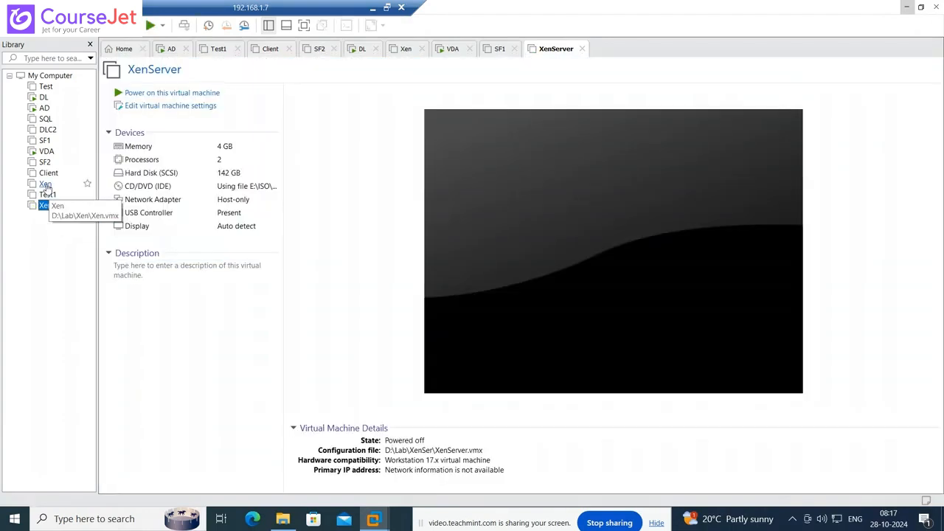
- Open the Xen VM from the Library to view its XenServer 8 configuration console
left_click(45, 185)
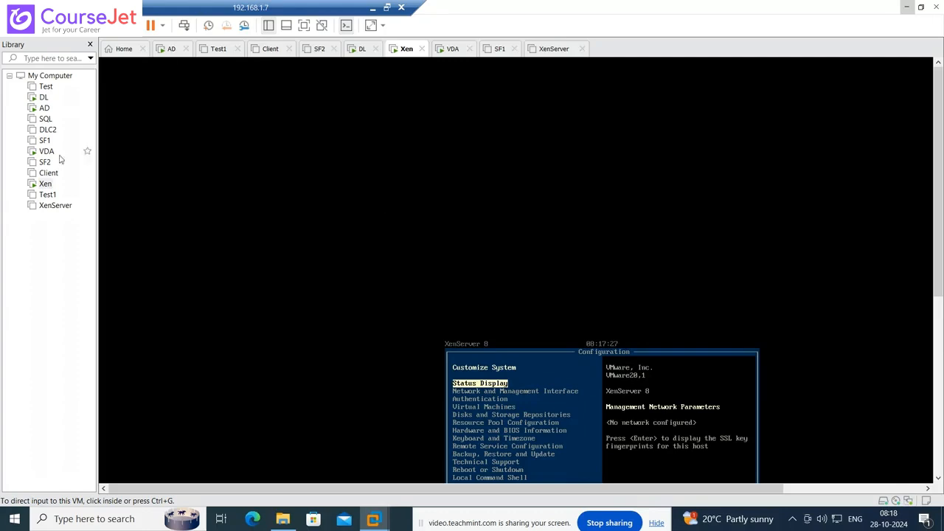
- Reconnect XenCenter on the AD machine to the Xen host, logging in as root
left_click(44, 110)
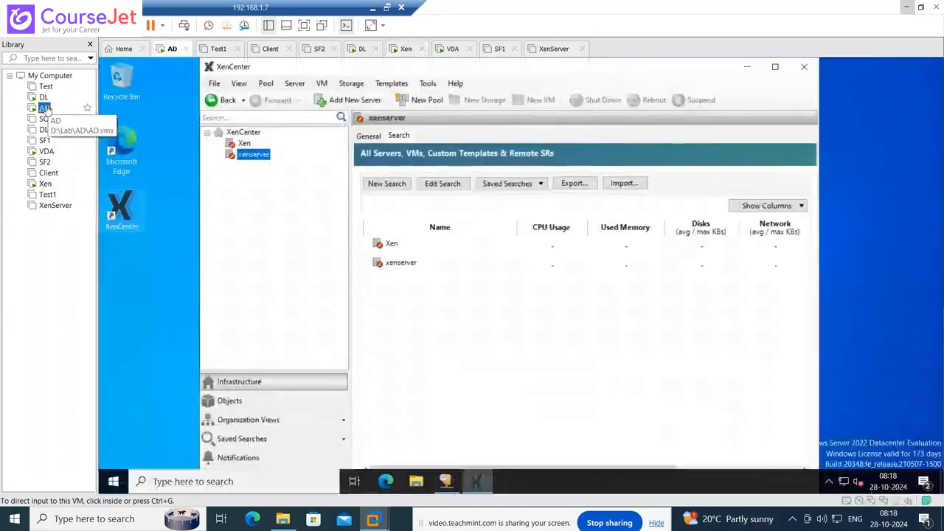
right_click(247, 144)
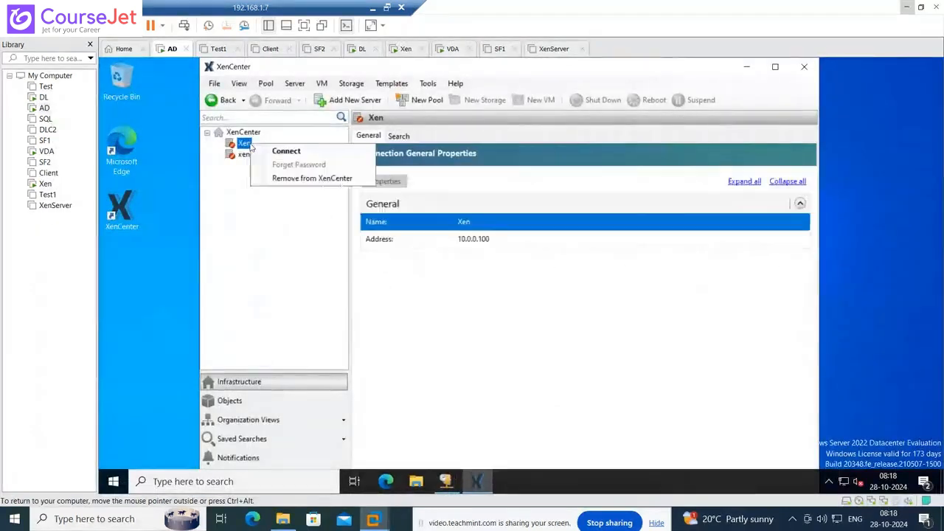
left_click(280, 150)
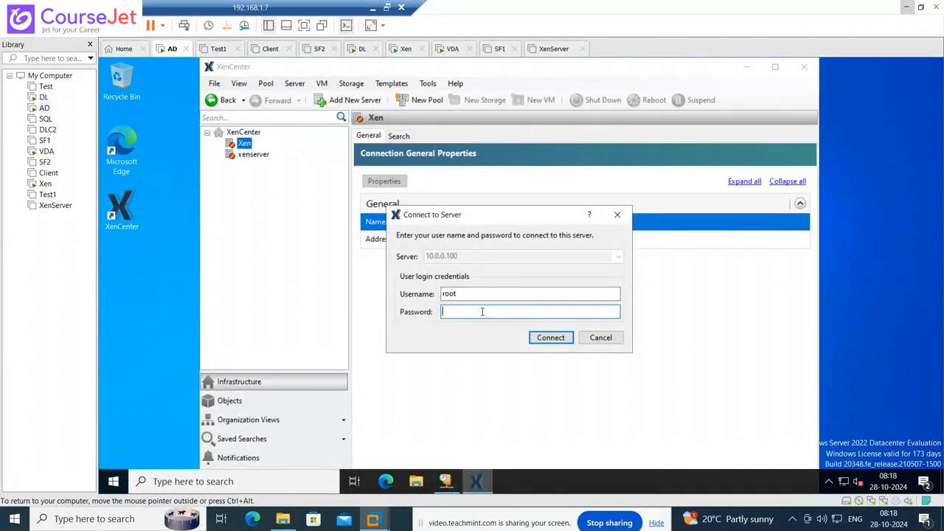
type("root")
type("•••••")
key("Return")
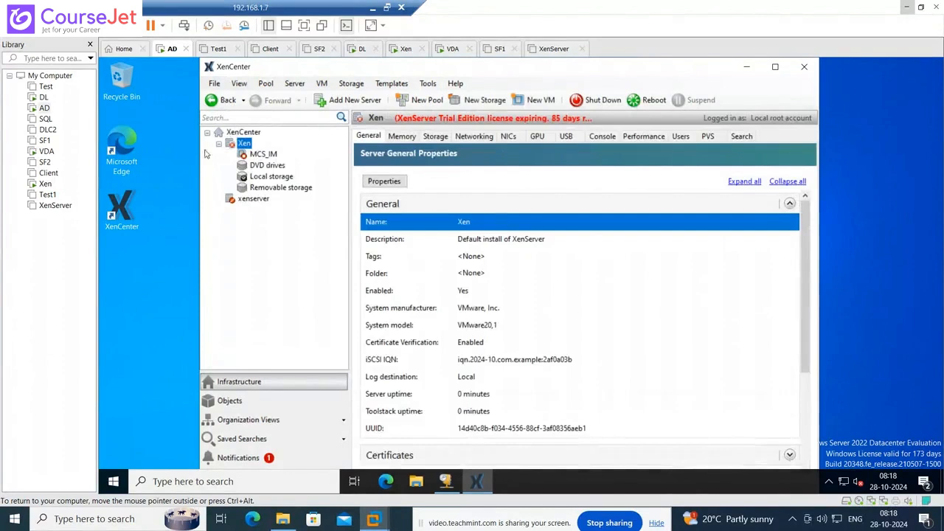
- Select the MCS_IM virtual machine's properties after briefly viewing the XenServer installers folder
left_click(260, 155)
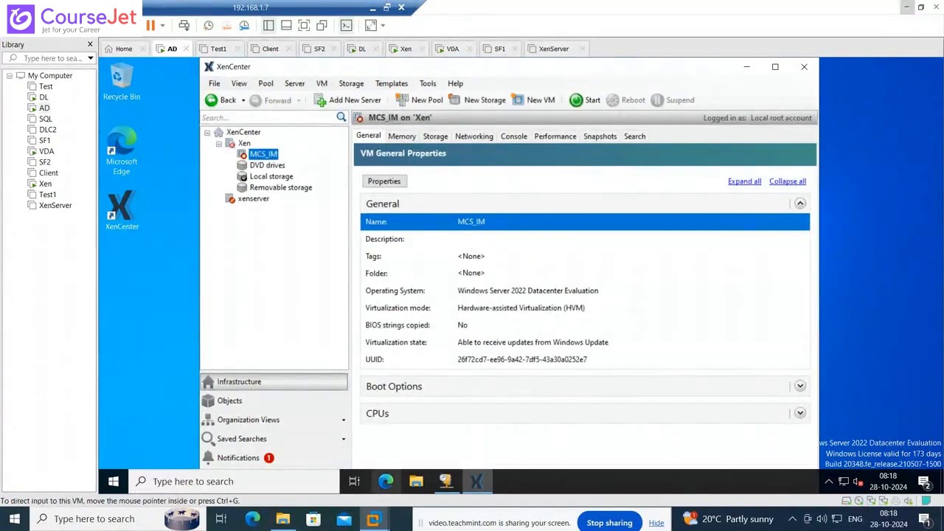
mouse_move(209, 486)
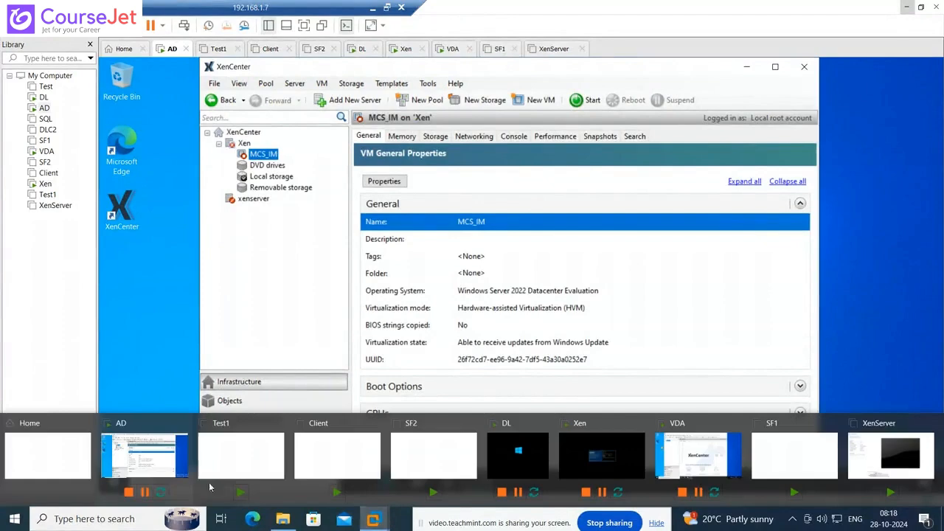
left_click(282, 519)
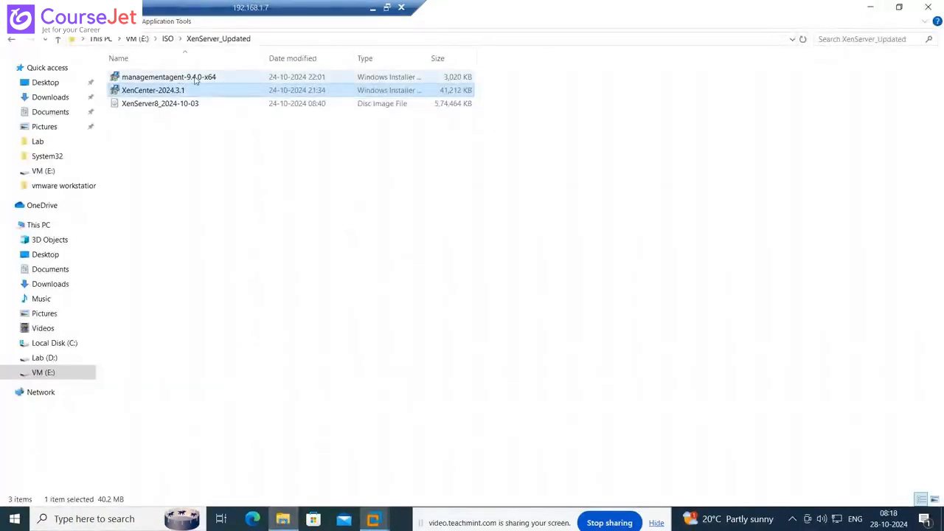
left_click(871, 6)
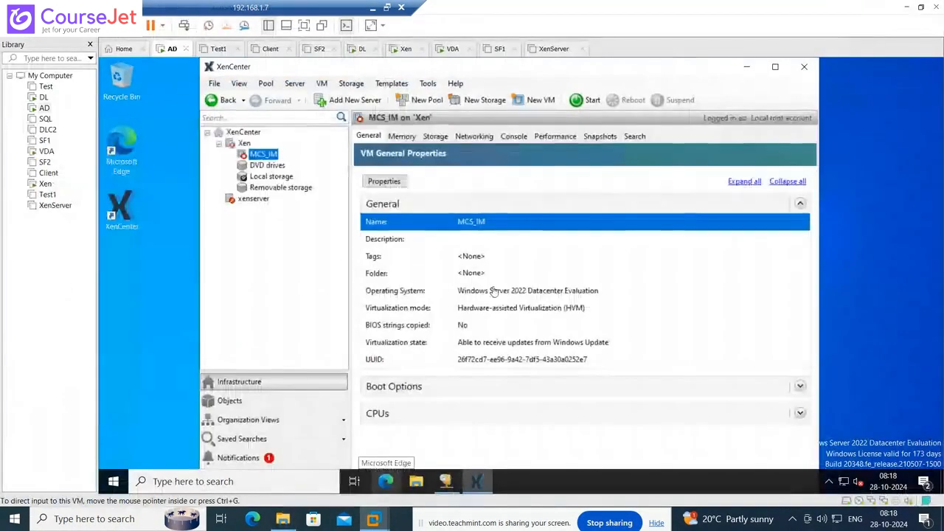
left_click(264, 156)
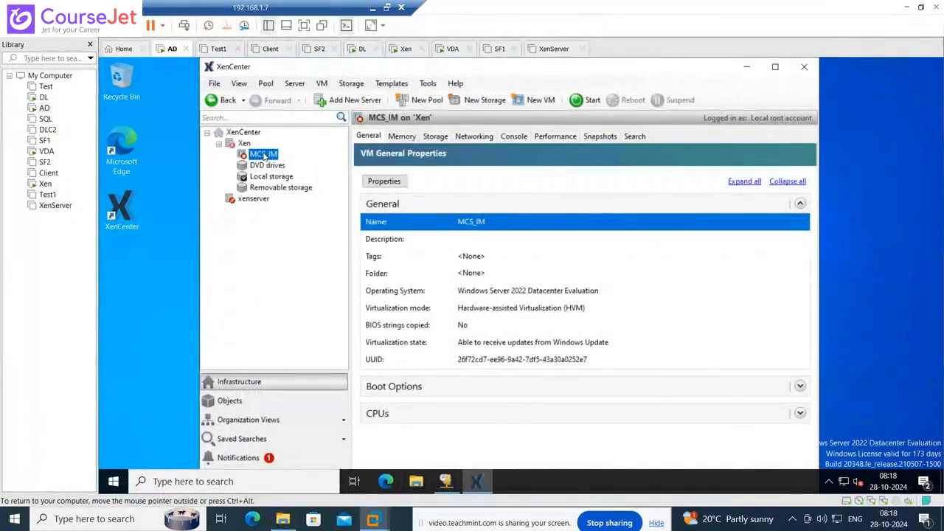
- Check MCS_IM's boot order (Hard Disk, then DVD-Drive) and start the VM
left_click(800, 387)
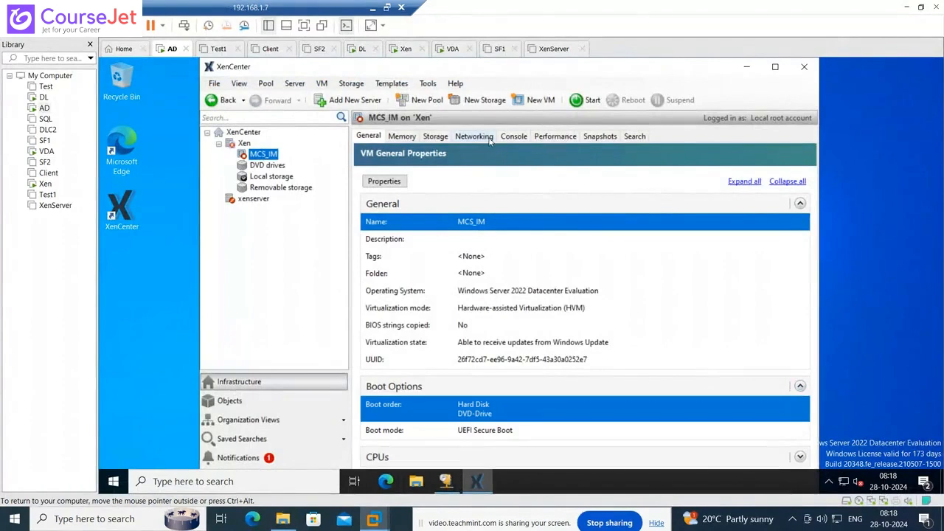
right_click(274, 154)
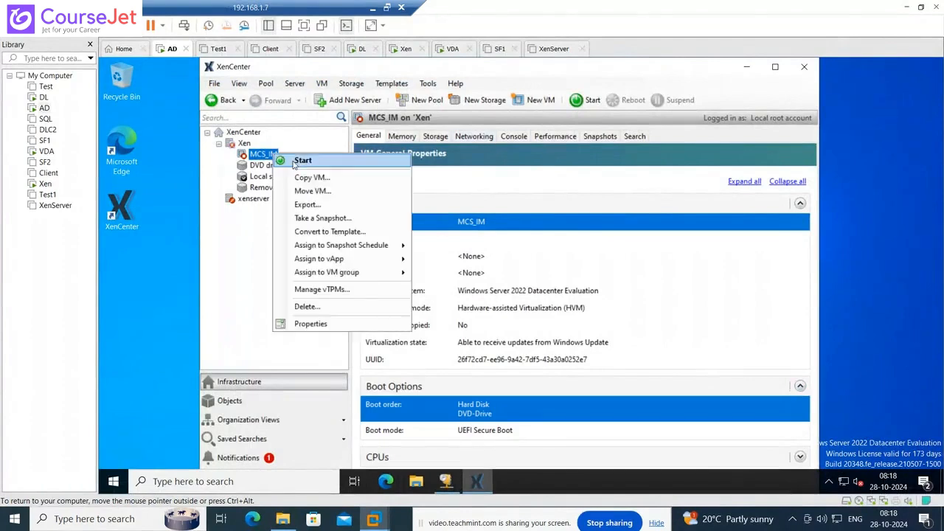
left_click(295, 161)
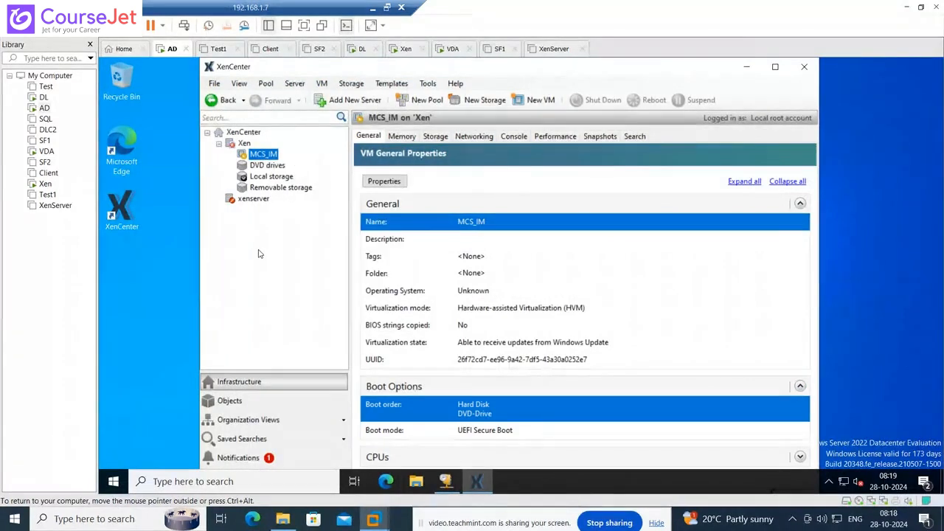
- Show MCS_IM's console with XenCenter maximized and follow the boot to the Choose an option screen
left_click(514, 136)
left_click(776, 67)
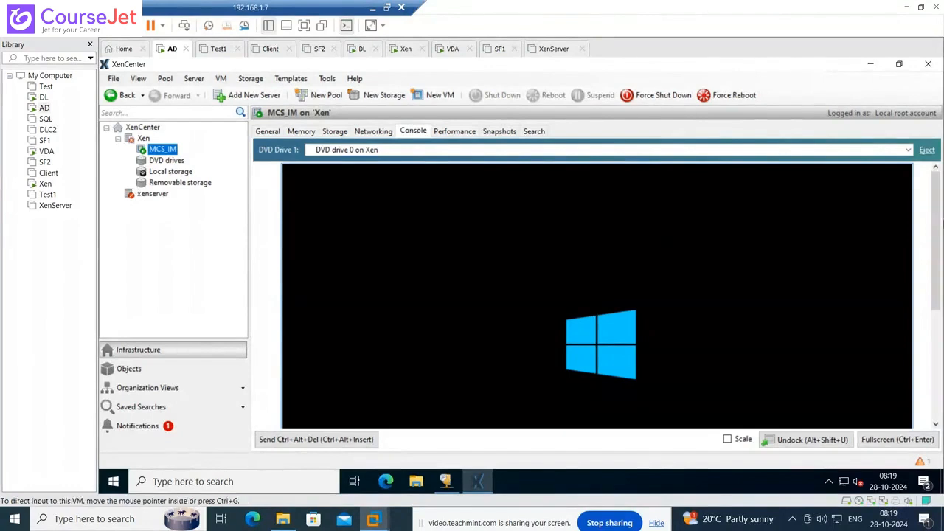
left_click_drag(939, 220, 934, 342)
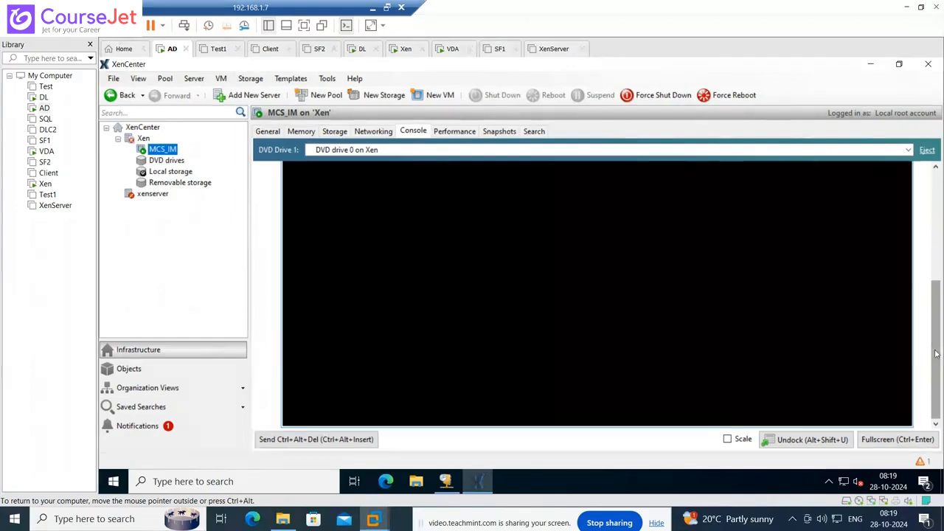
left_click_drag(937, 350, 942, 252)
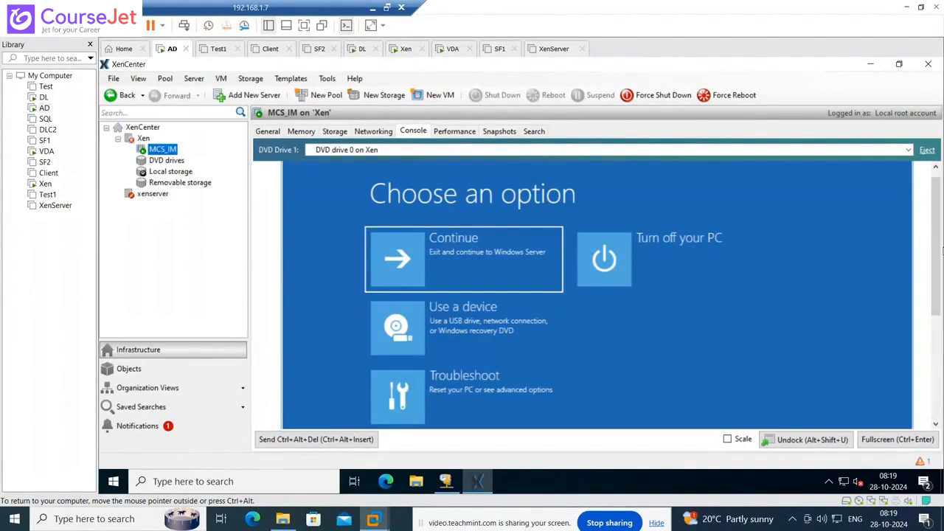
- Choose Continue to boot MCS_IM into Windows Server, then switch its console to full screen
left_click(493, 255)
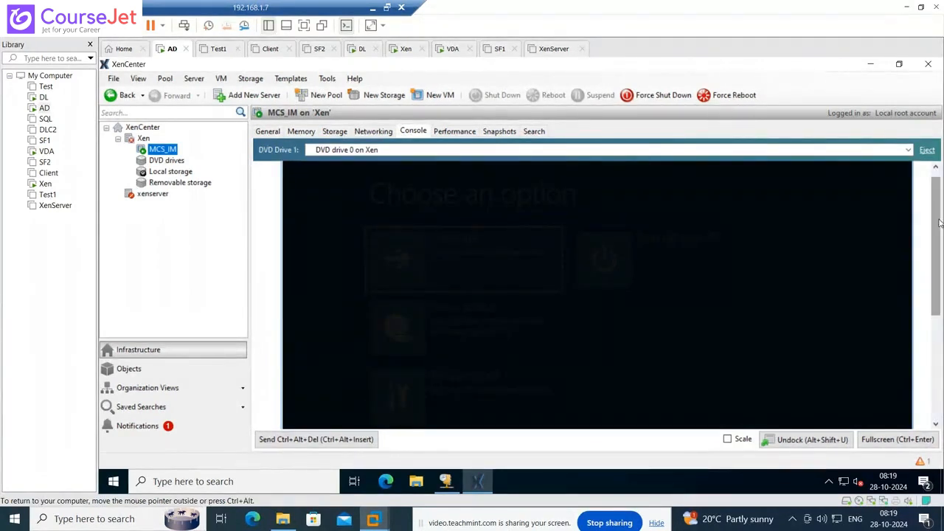
left_click_drag(940, 223, 937, 292)
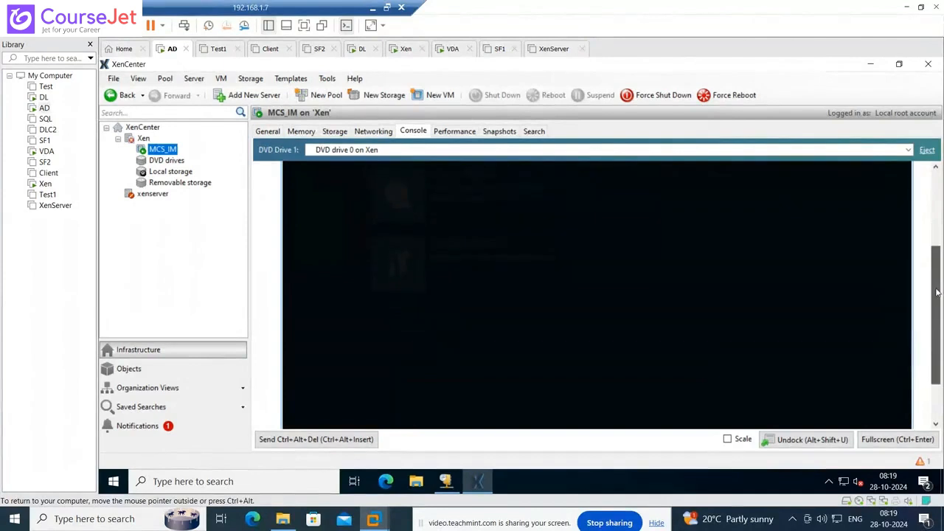
left_click_drag(938, 345, 941, 269)
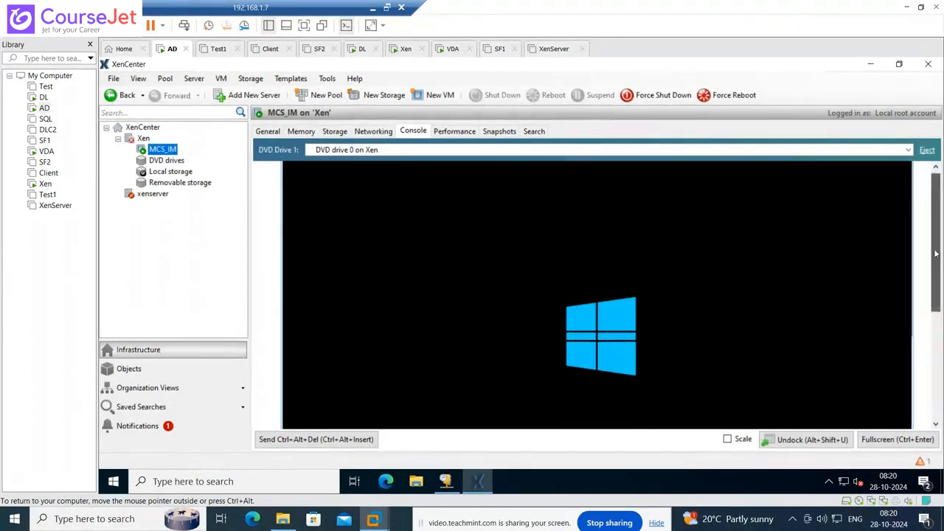
left_click_drag(935, 221, 934, 275)
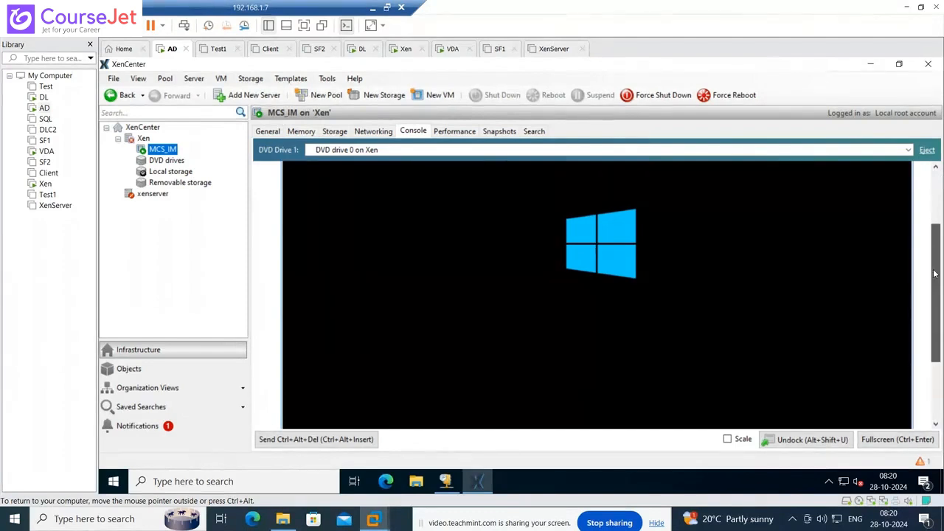
left_click_drag(934, 273, 936, 297)
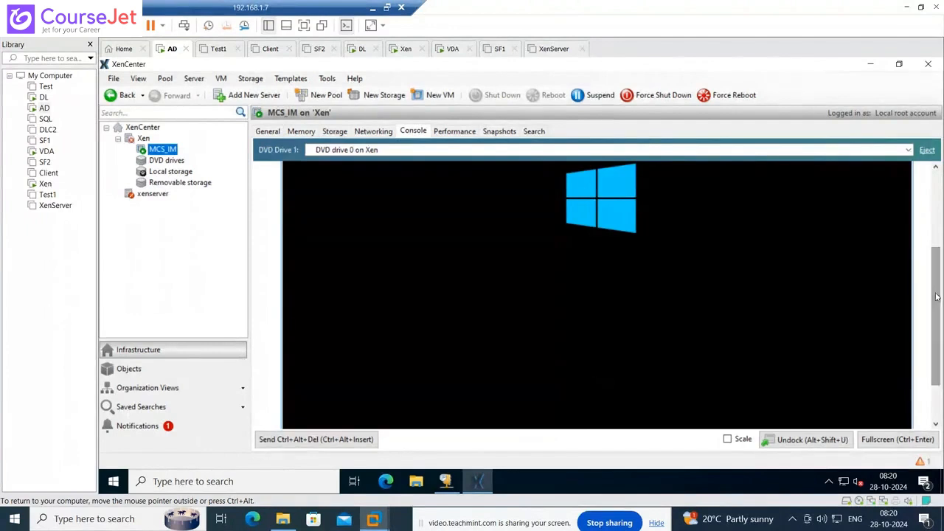
left_click(897, 441)
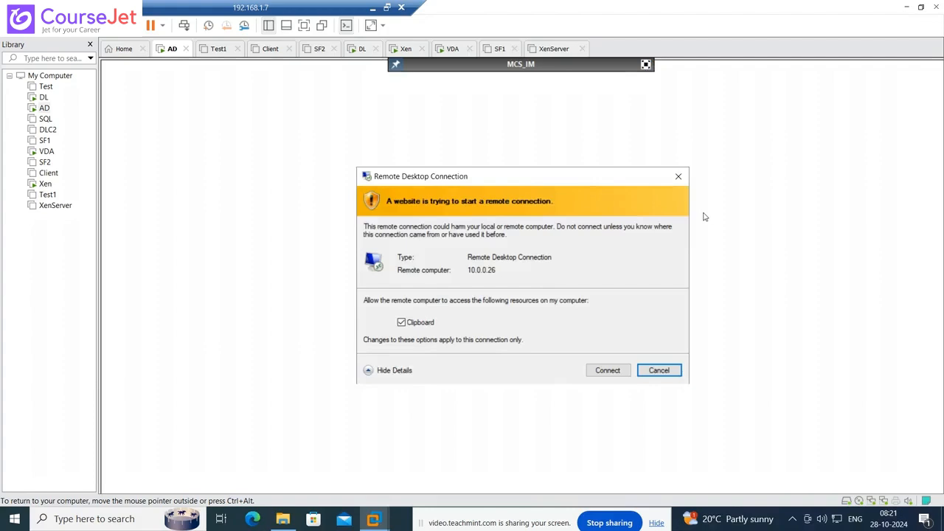
- Connect to 10.0.0.26 with the administrator password, accept the certificate warning, and sign in
left_click(618, 375)
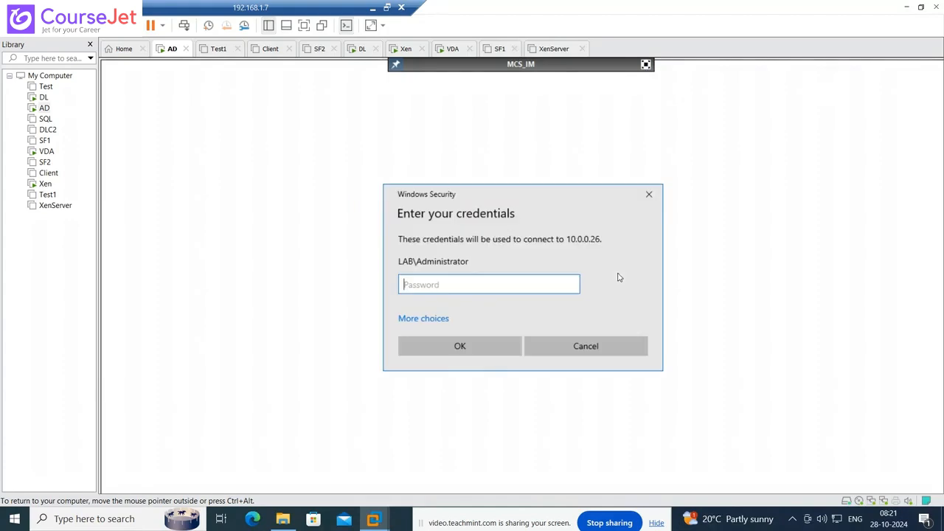
type("*********")
key("Return")
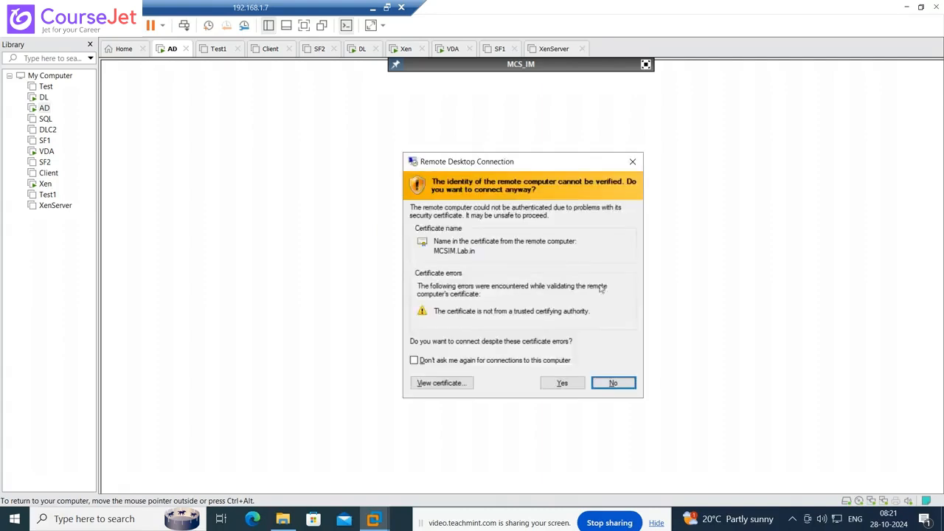
left_click(562, 382)
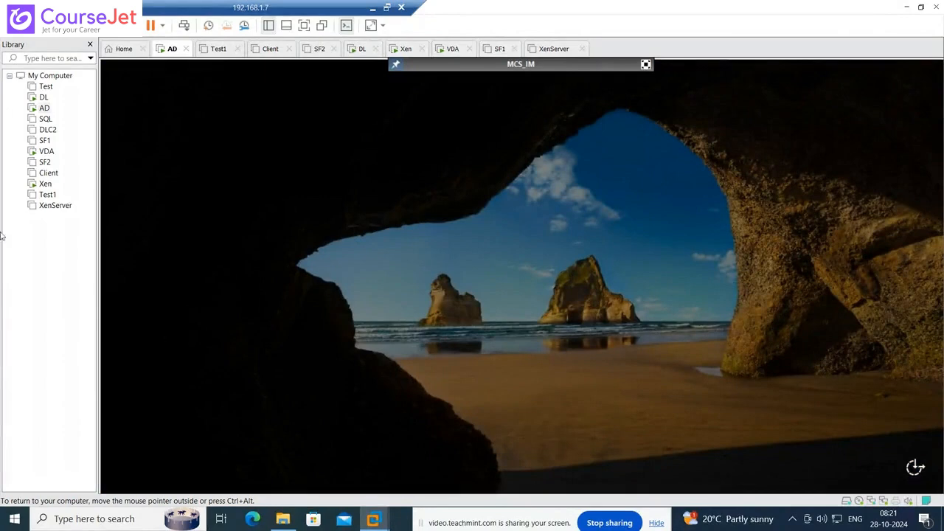
left_click(612, 254)
key("Return")
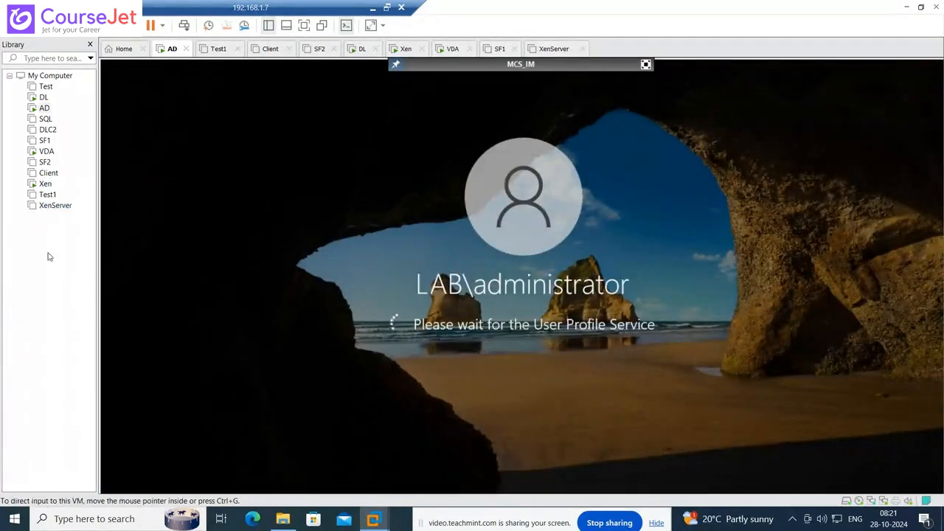
- Load the Citrix_Virtual_Apps_and_Desktops_7_2203 ISO into the Xen VM's CD/DVD (IDE) drive, then return to the AD machine
right_click(42, 186)
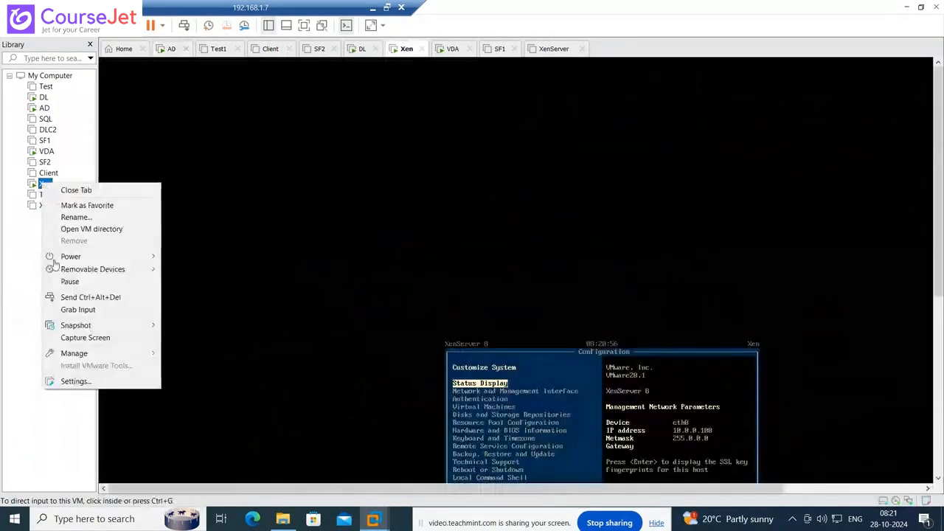
left_click(62, 382)
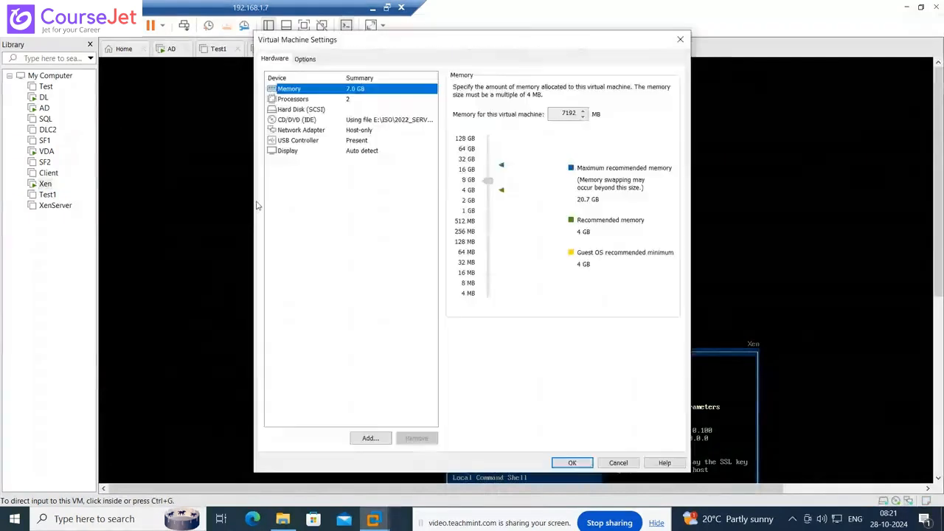
left_click(300, 123)
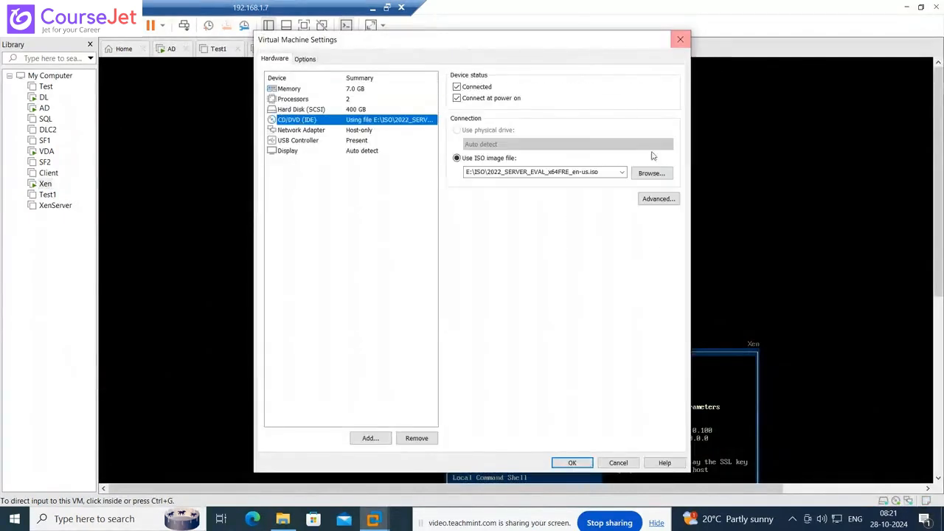
left_click(623, 172)
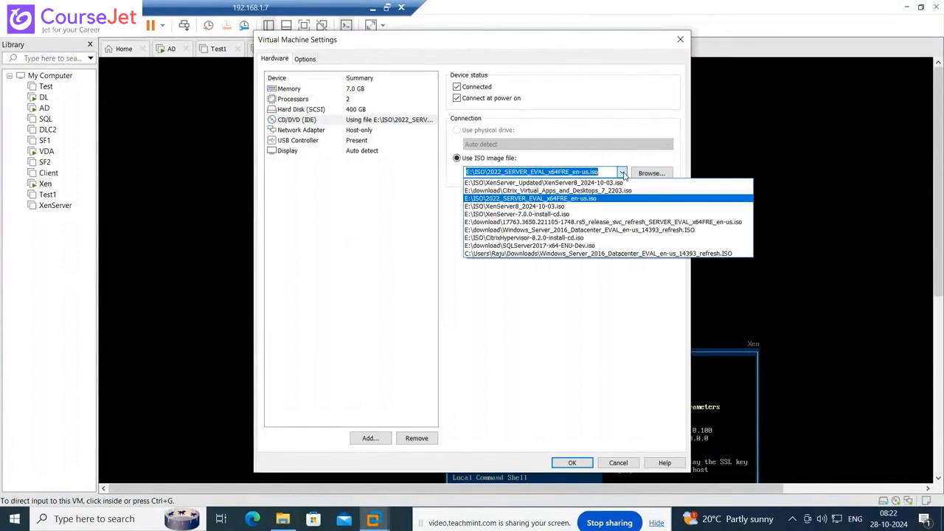
left_click(617, 190)
left_click(581, 461)
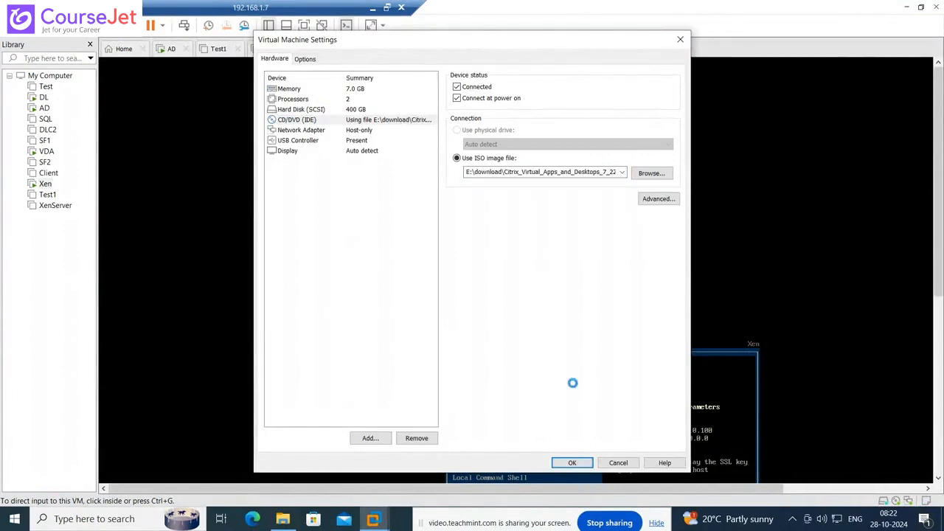
left_click(493, 293)
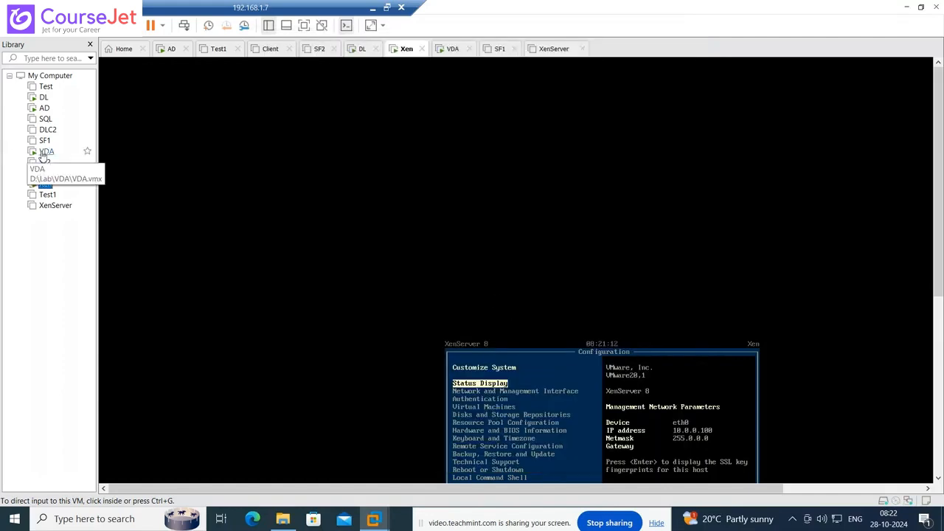
left_click(45, 108)
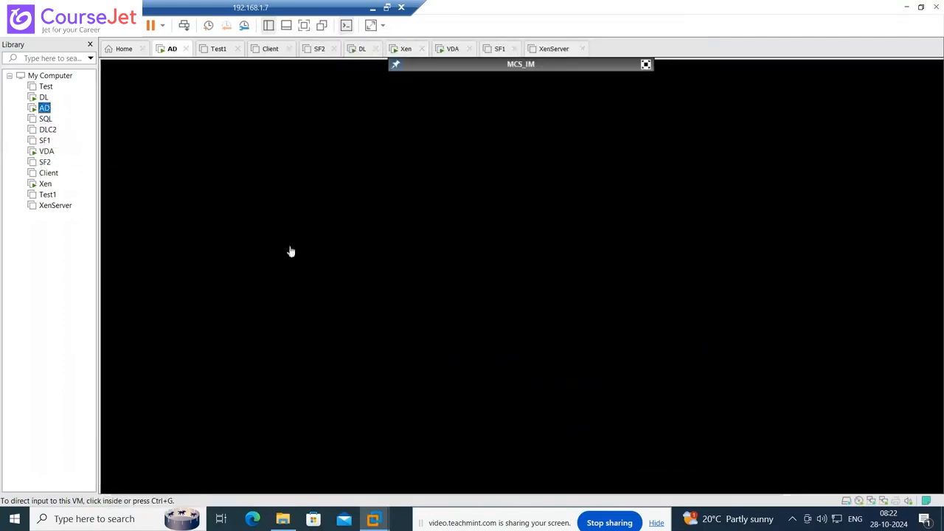
left_click(564, 275)
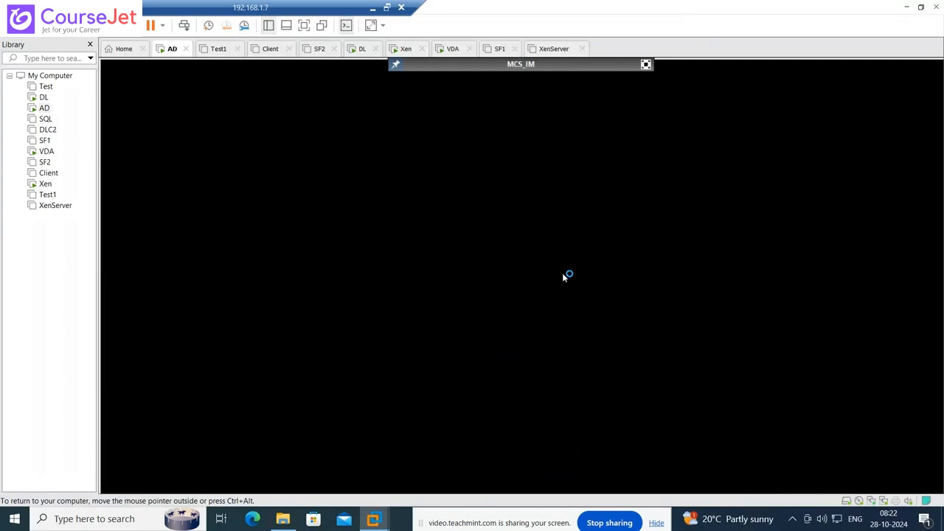
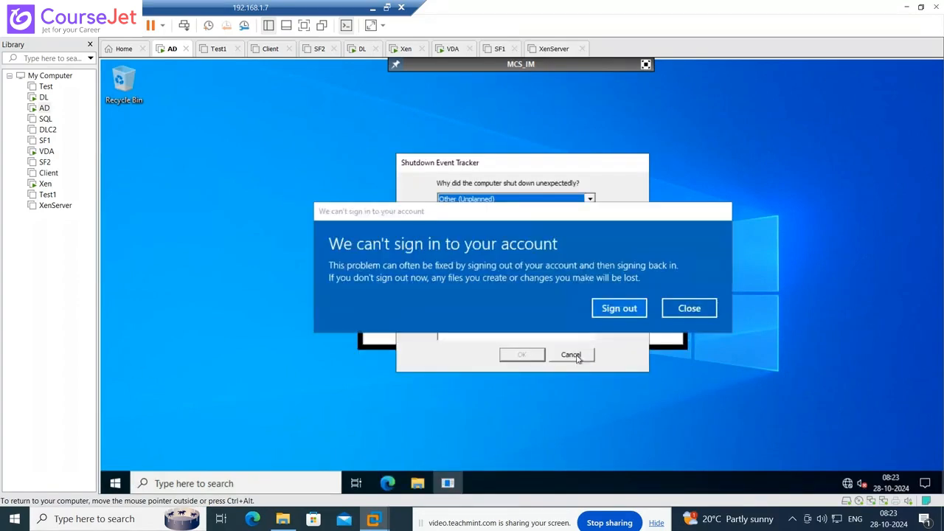
- Dismiss the shutdown reason, sign-in error and Windows Admin Center prompts, then close Server Manager
left_click(574, 356)
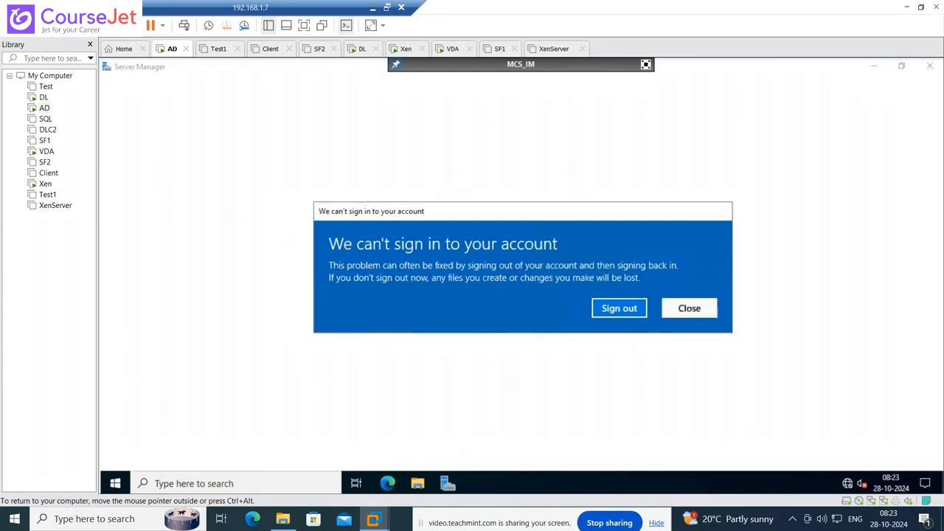
left_click(683, 309)
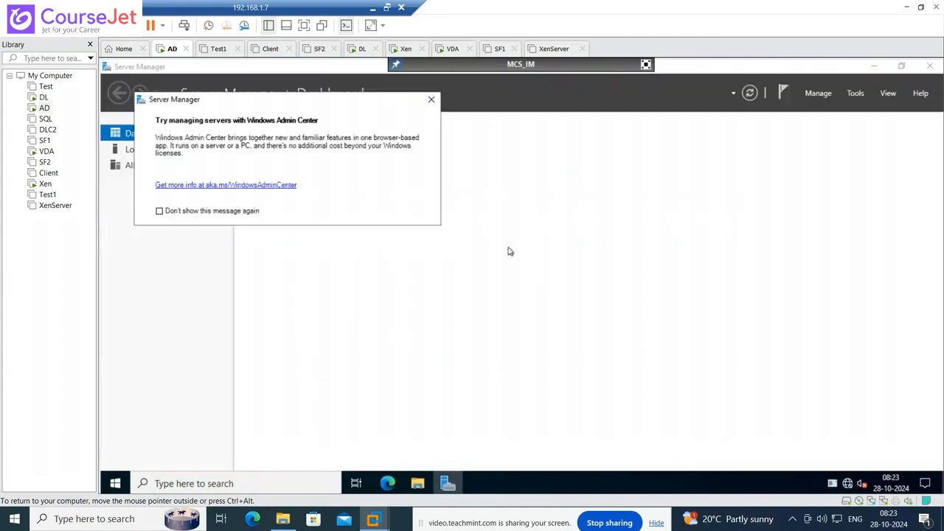
left_click(432, 99)
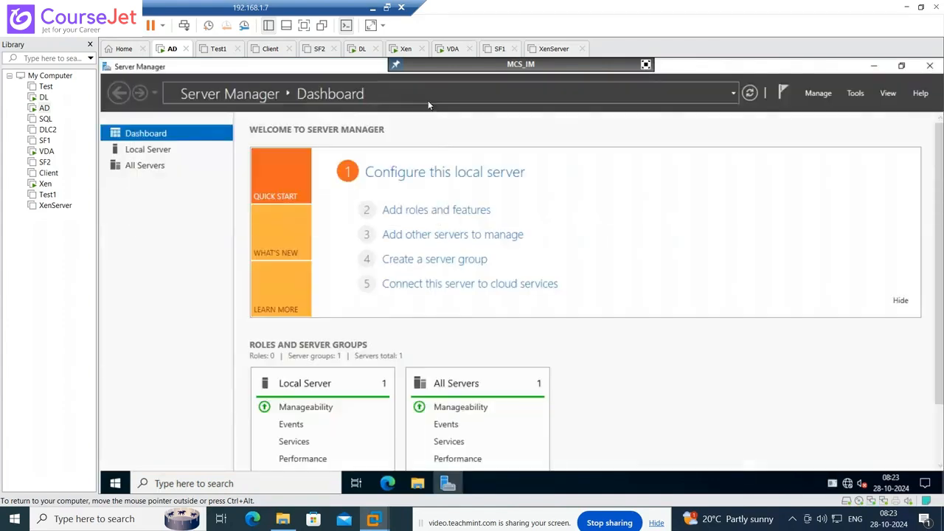
left_click(929, 66)
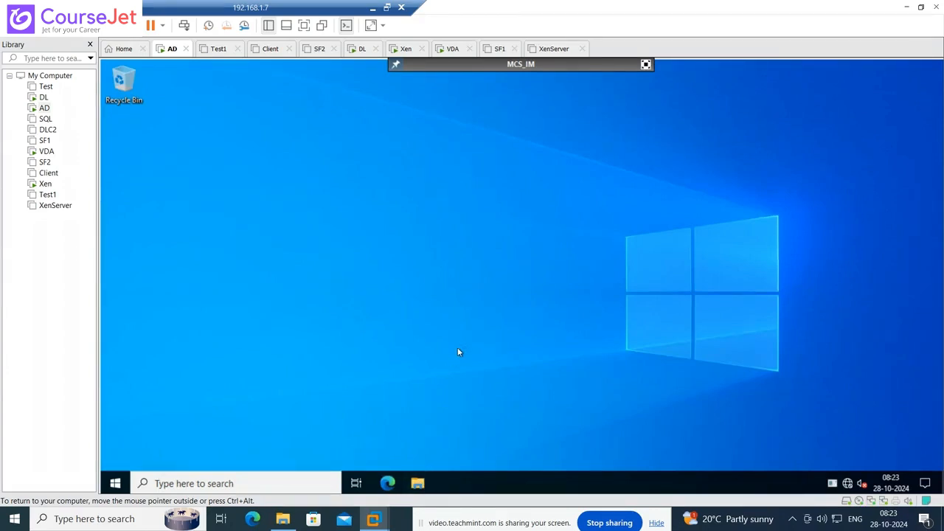
- Try running setup from the SSS_X64FREE_EN-US_DV9 CD drive, dismiss the blocked-files warning, and refresh the desktop
key("super+e")
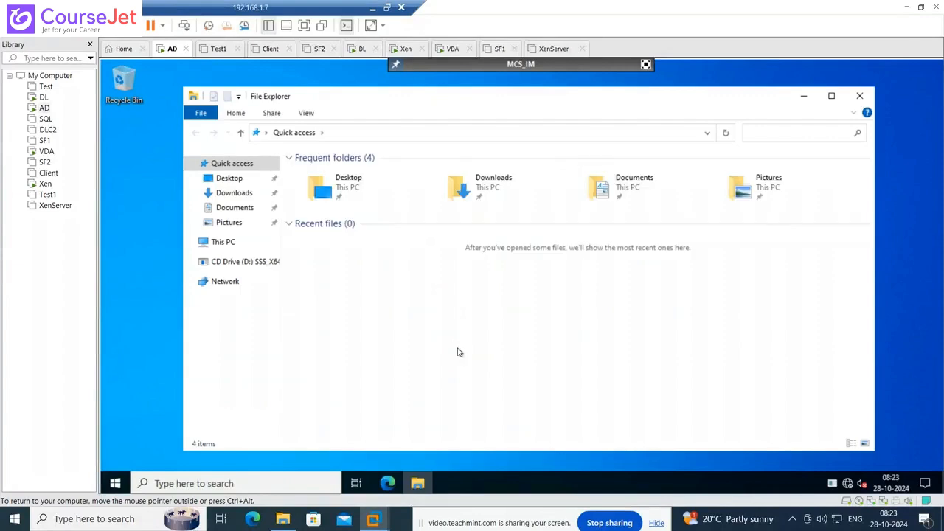
left_click(249, 266)
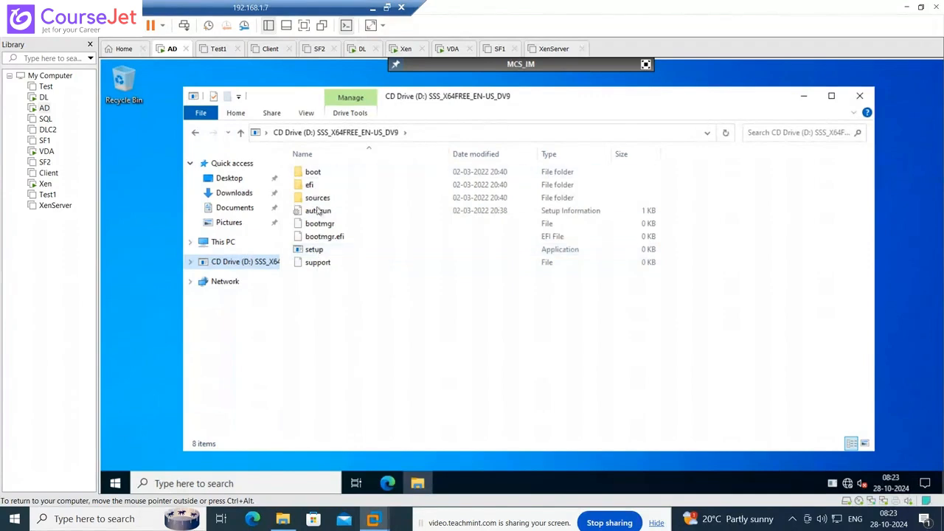
double_click(314, 251)
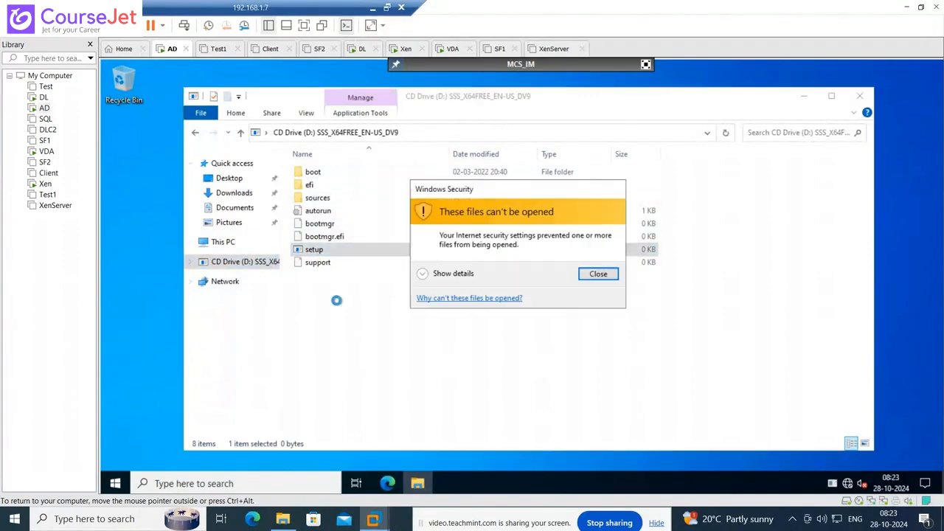
left_click(598, 275)
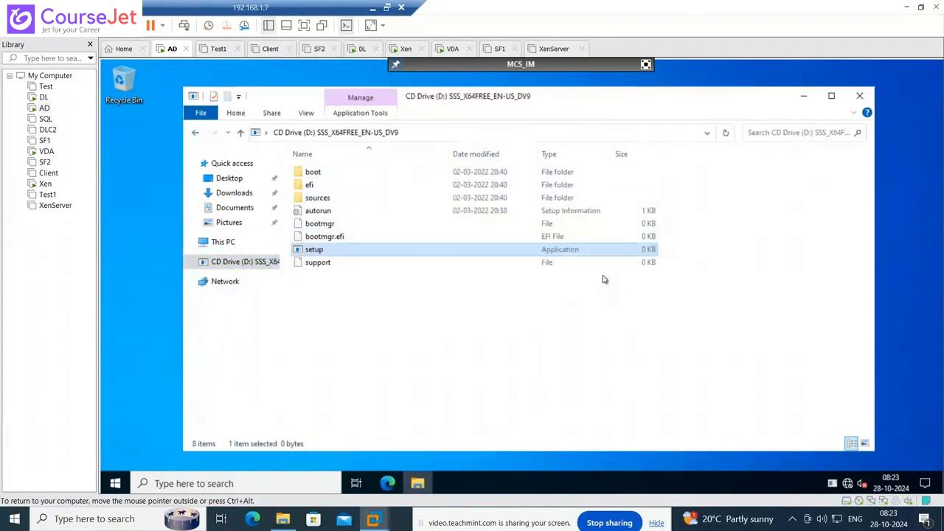
left_click(860, 96)
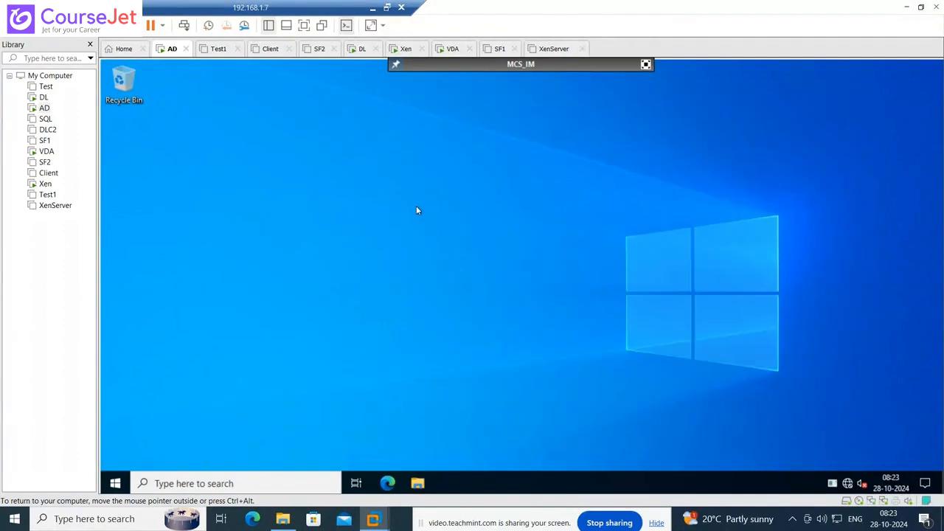
right_click(416, 209)
left_click(449, 244)
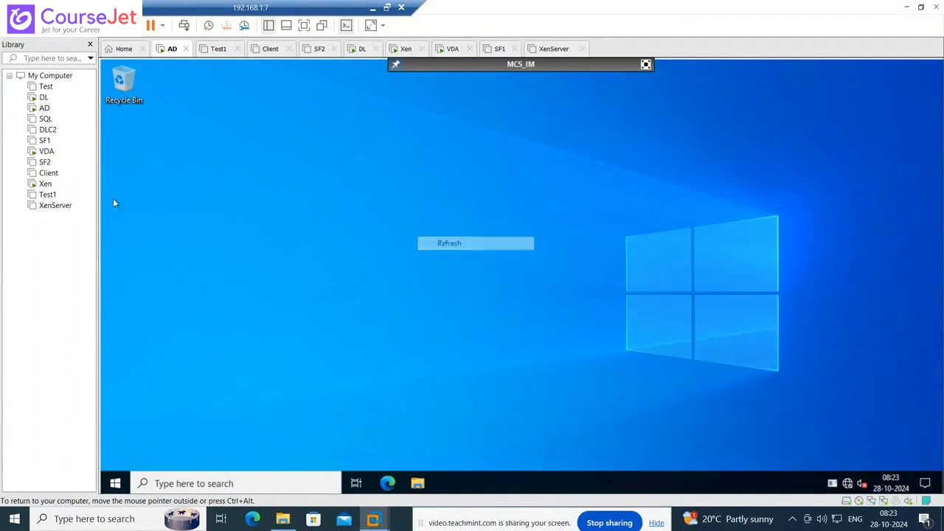
- Back in XenCenter, eject MCS_IM's disc and try attaching DVD drive 0 on Xen
left_click(646, 64)
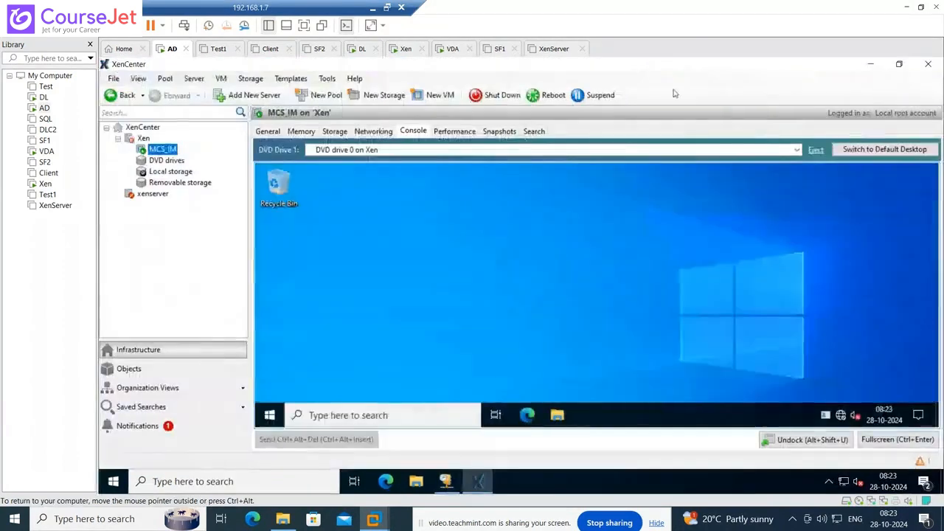
left_click(816, 150)
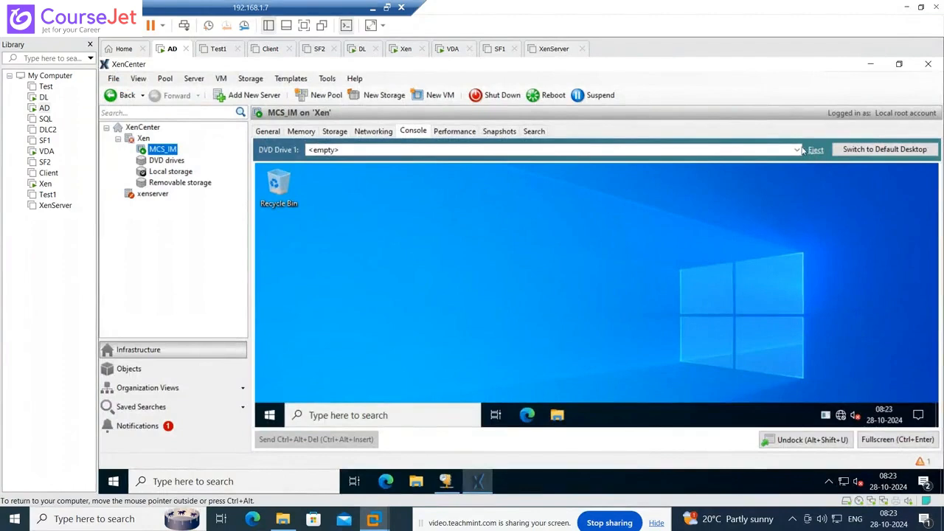
left_click(797, 150)
left_click(380, 180)
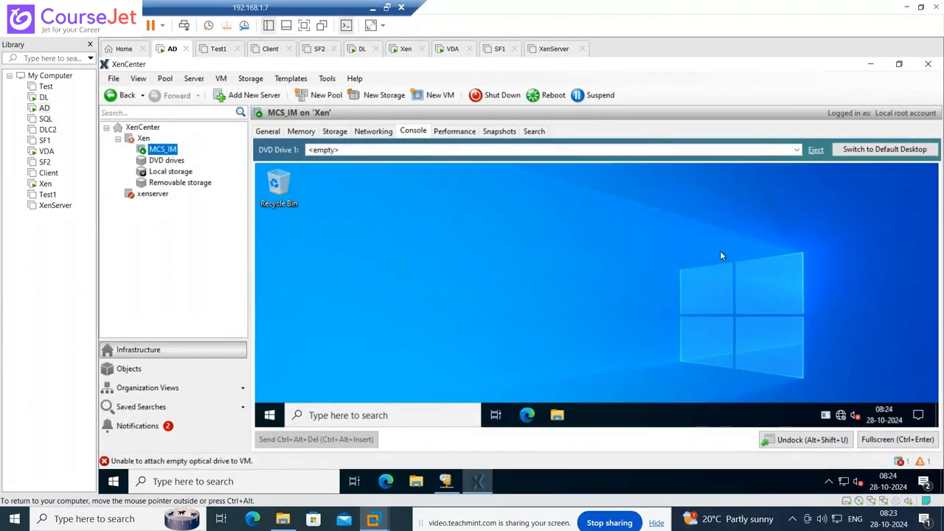
left_click(798, 150)
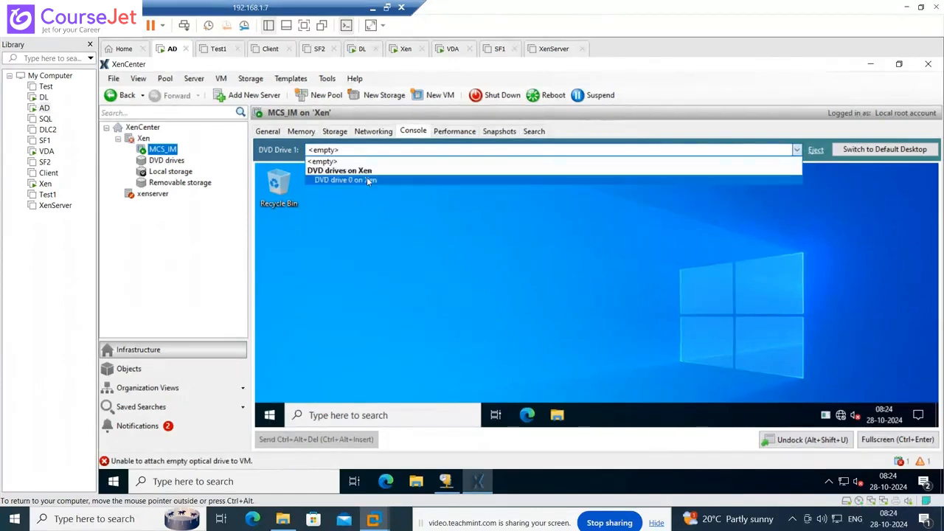
left_click(367, 178)
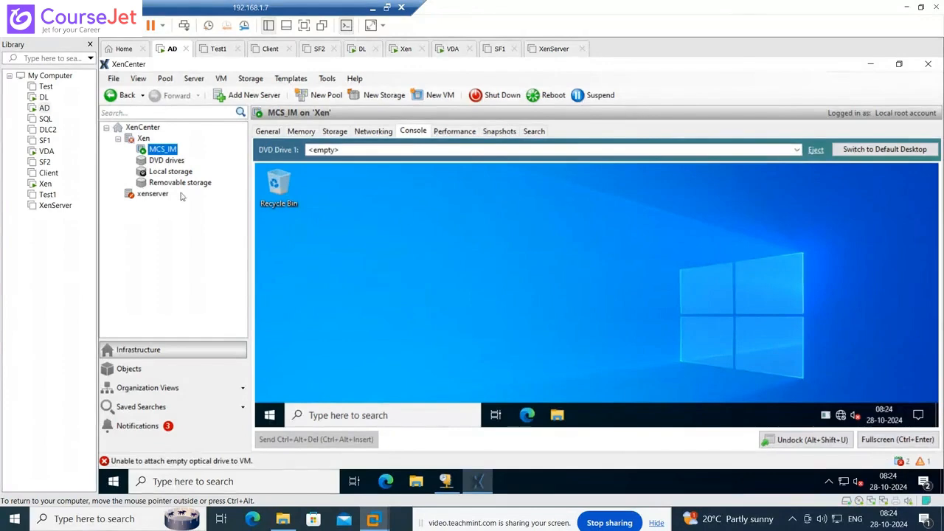
- Rescan Xen's DVD drives storage for media, then return to MCS_IM's console
left_click(169, 161)
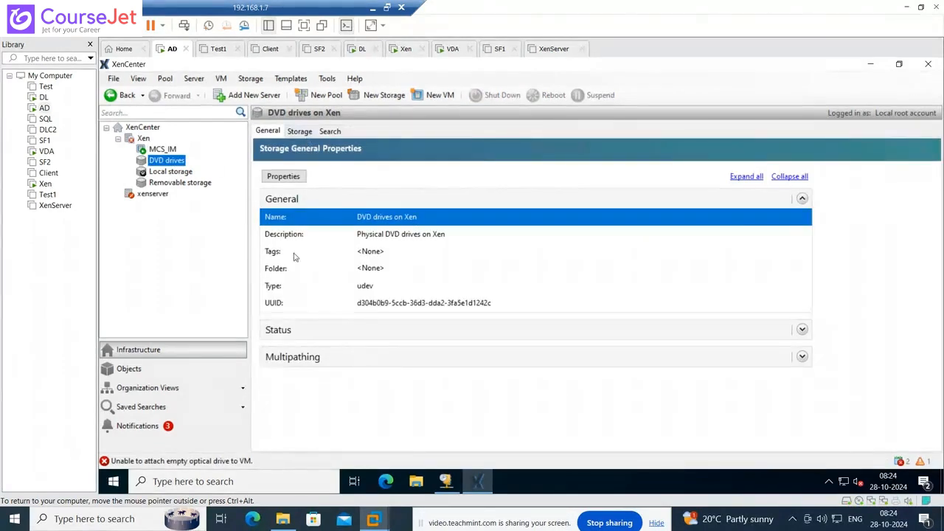
left_click(802, 331)
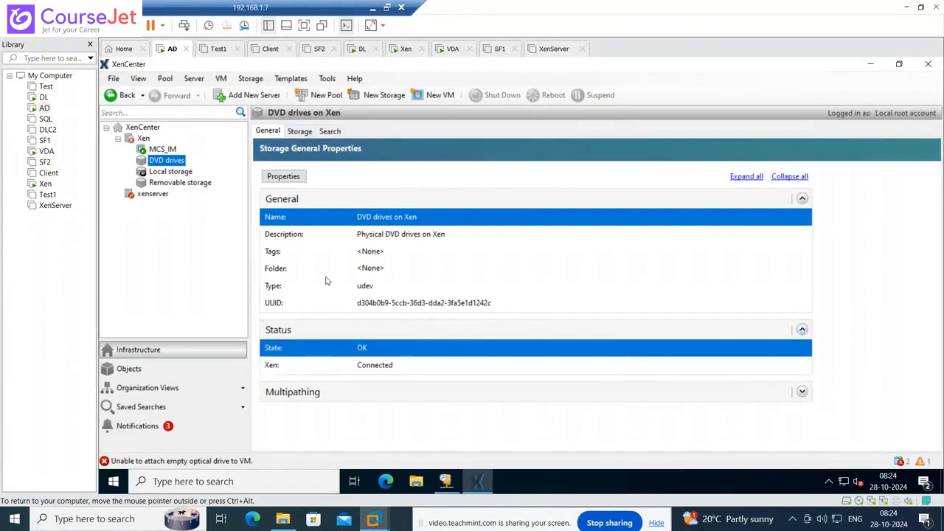
left_click(304, 132)
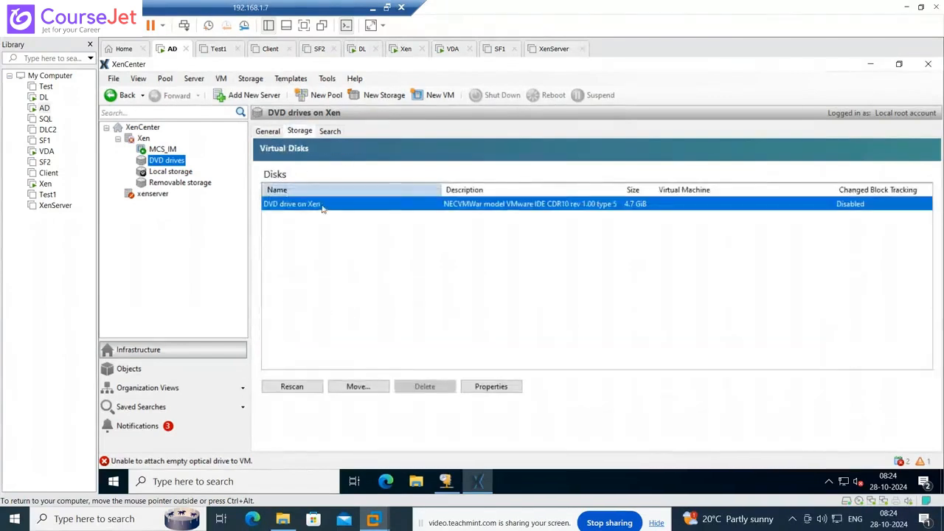
left_click(312, 383)
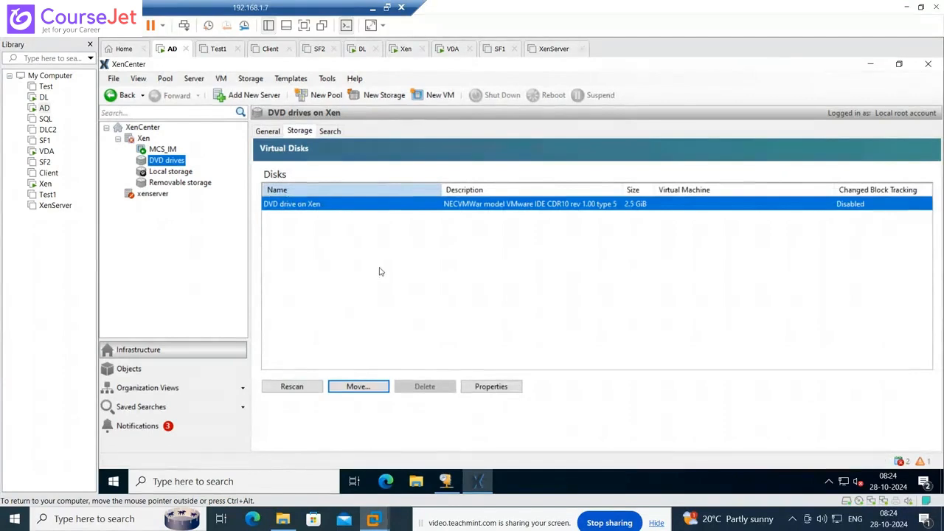
left_click(162, 150)
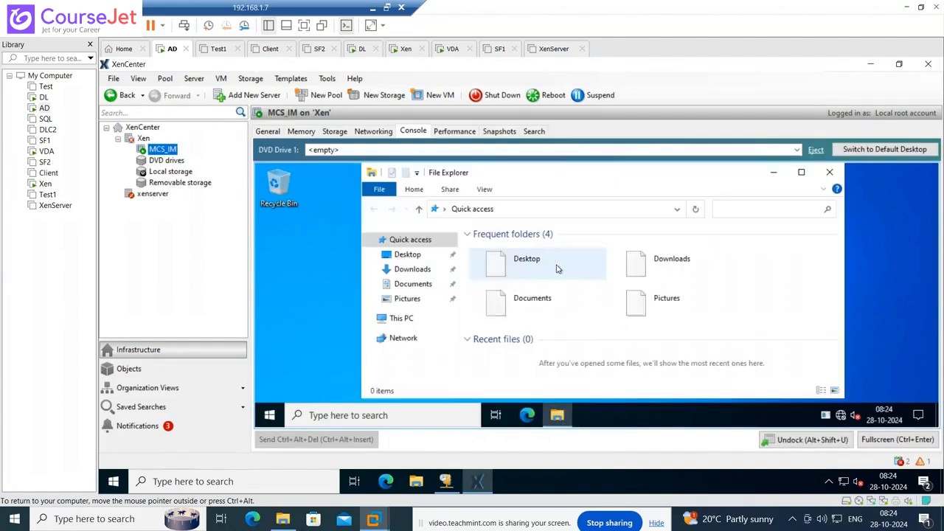
- Attach DVD drive 0 on Xen to MCS_IM once more and close This PC
left_click(409, 320)
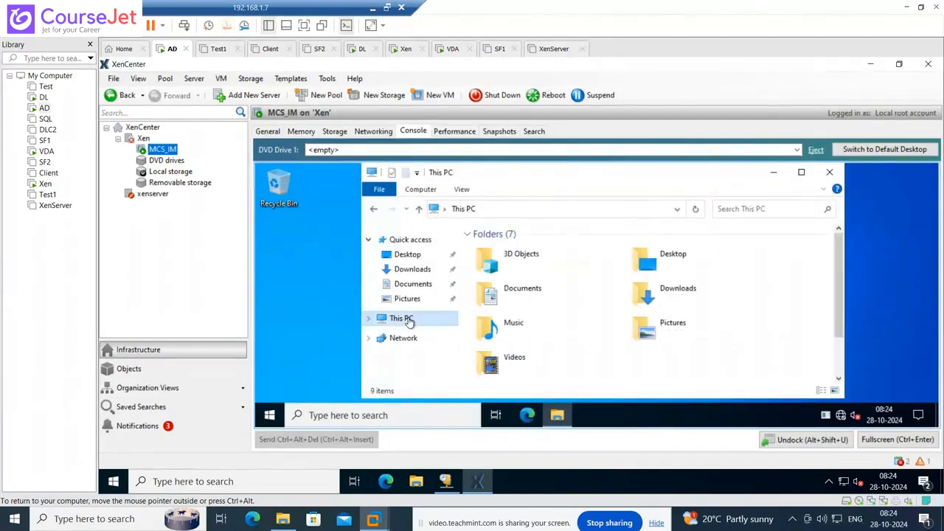
left_click(674, 151)
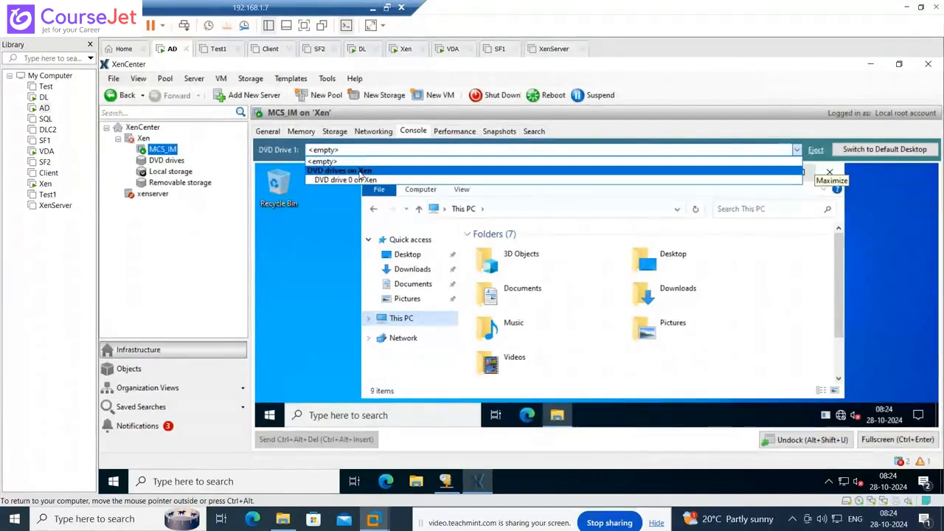
left_click(355, 181)
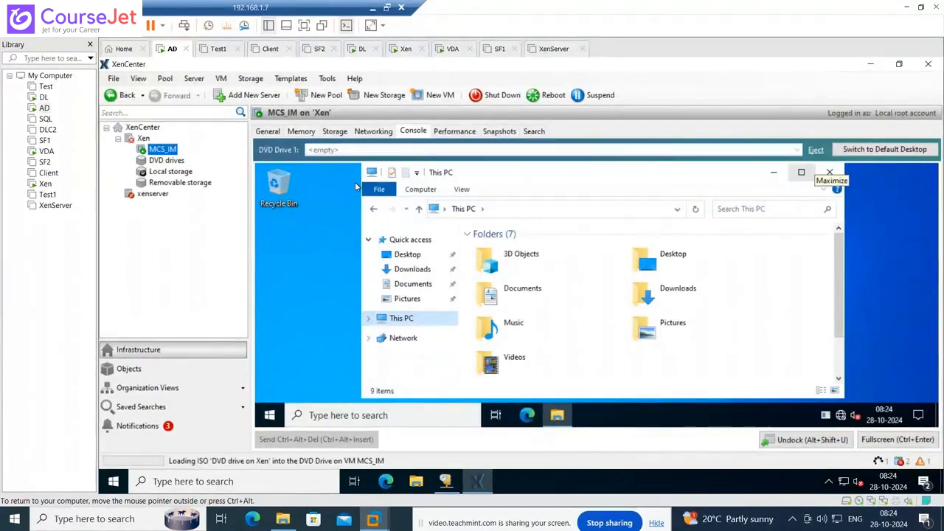
left_click(830, 173)
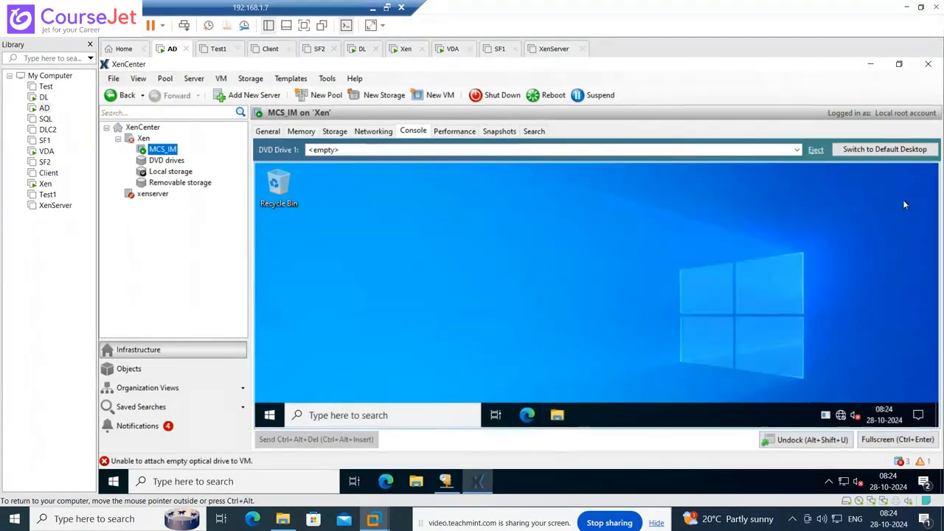
- Restart MCS_IM from the Start button's quick menu, confirming the restart reason
right_click(274, 413)
mouse_move(307, 412)
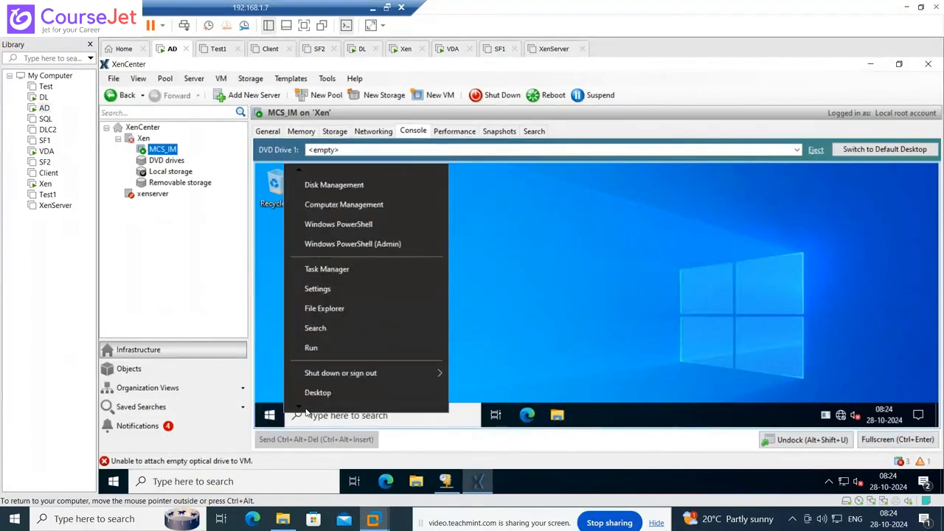
mouse_move(367, 355)
left_click(451, 354)
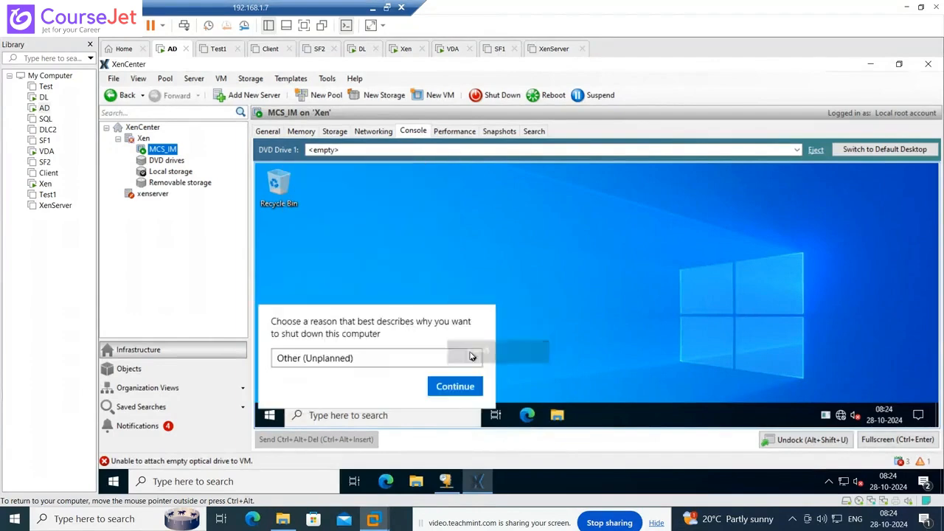
left_click(456, 385)
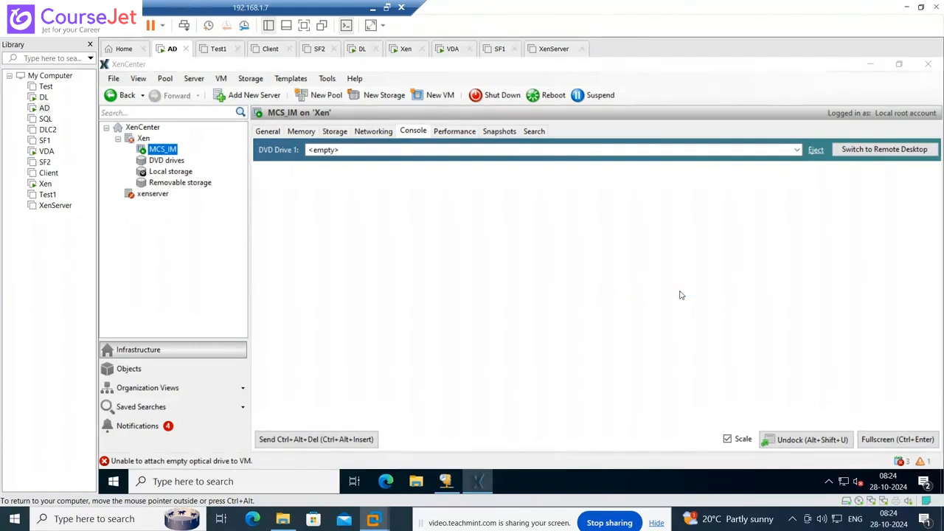
- On the VDA machine, toggle the taskbar lock off and on, then launch Task Manager
left_click(44, 151)
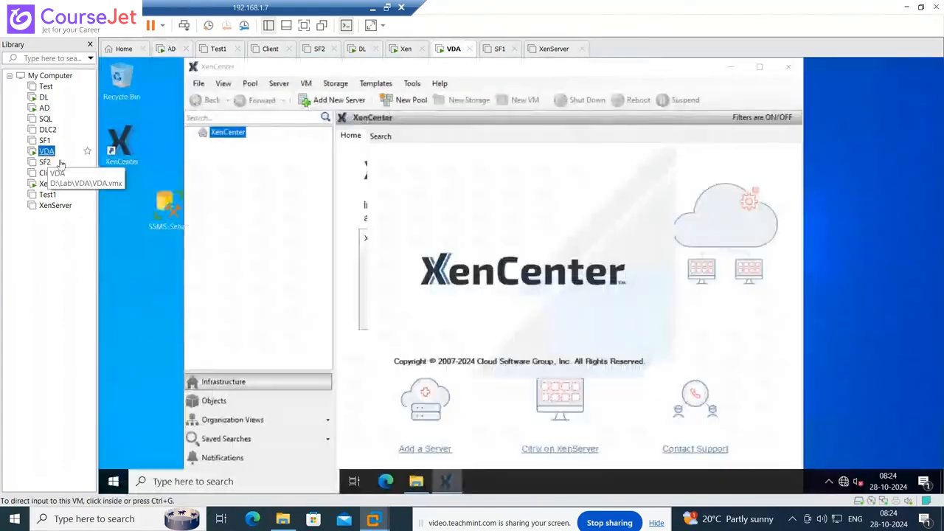
left_click(786, 72)
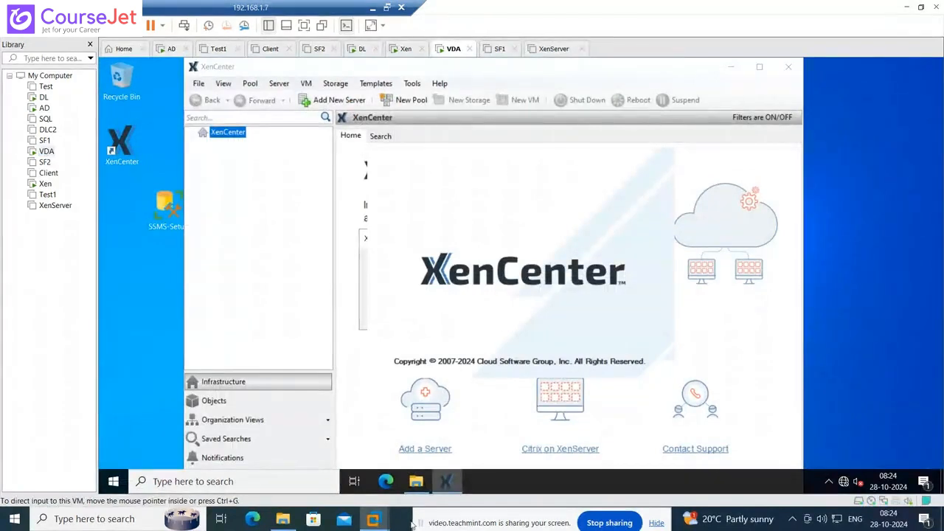
right_click(452, 483)
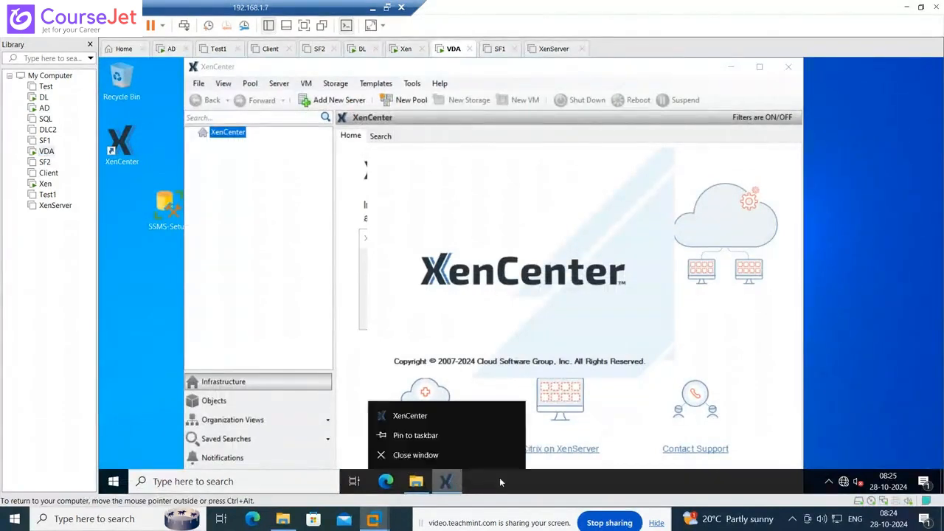
right_click(500, 477)
left_click(529, 445)
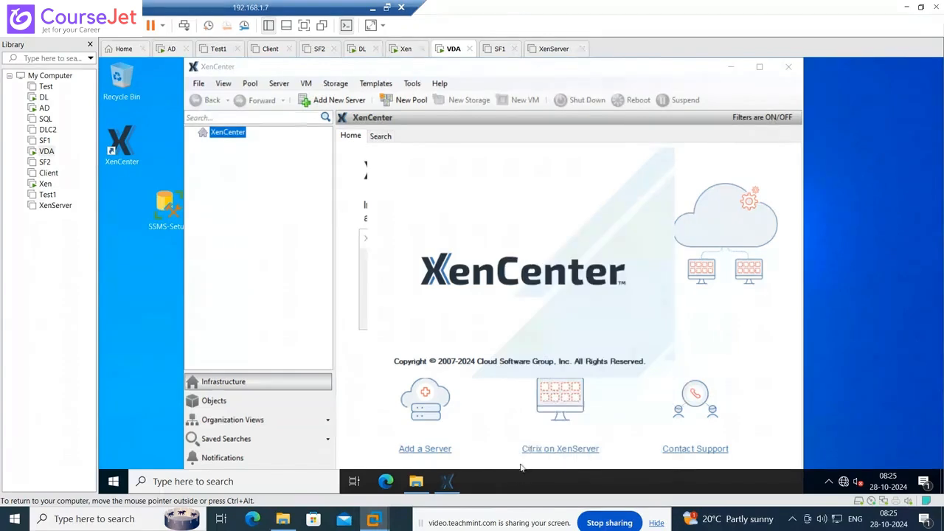
right_click(518, 476)
left_click(543, 445)
right_click(541, 474)
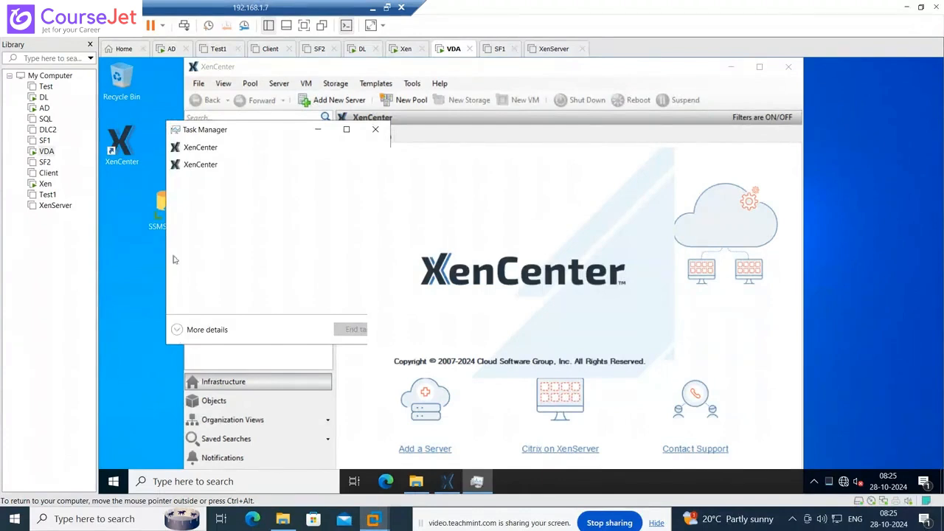
- End both XenCenter processes, XenCenter and XenCenter (2), in the full Task Manager view
left_click(177, 331)
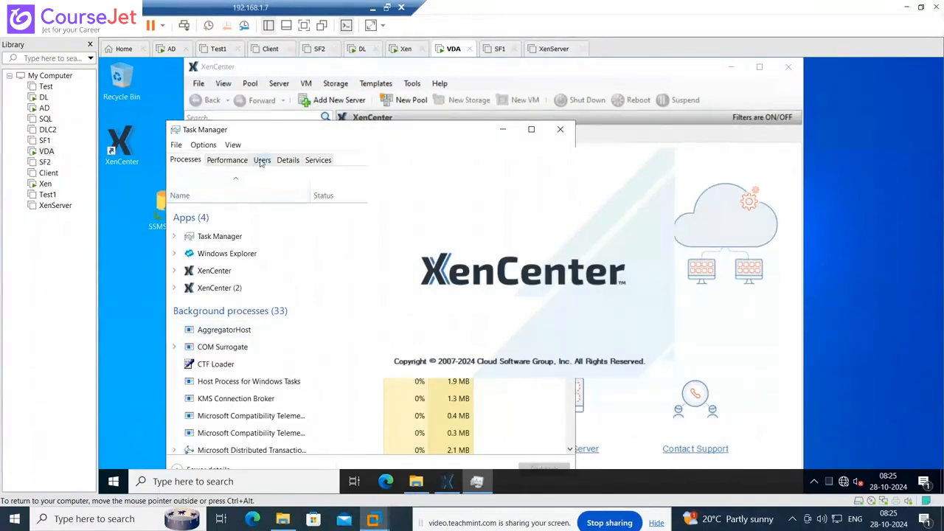
right_click(216, 271)
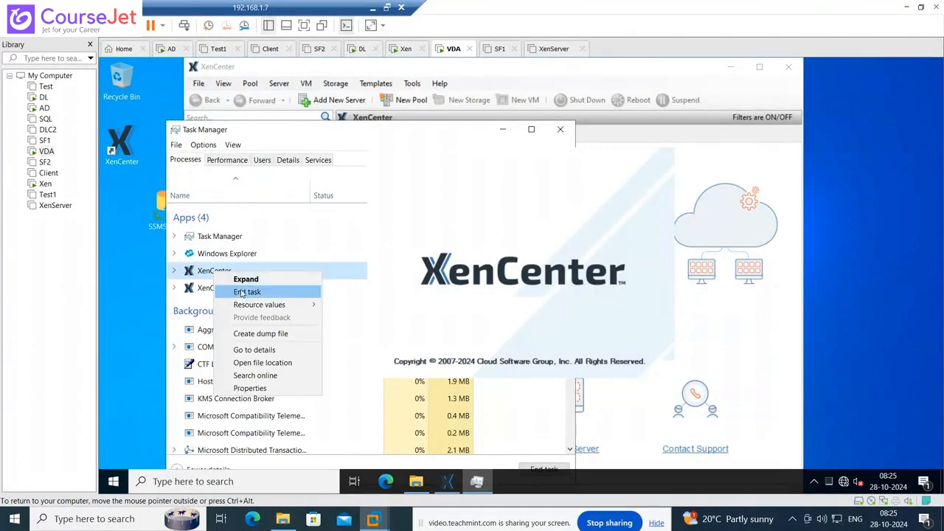
left_click(241, 291)
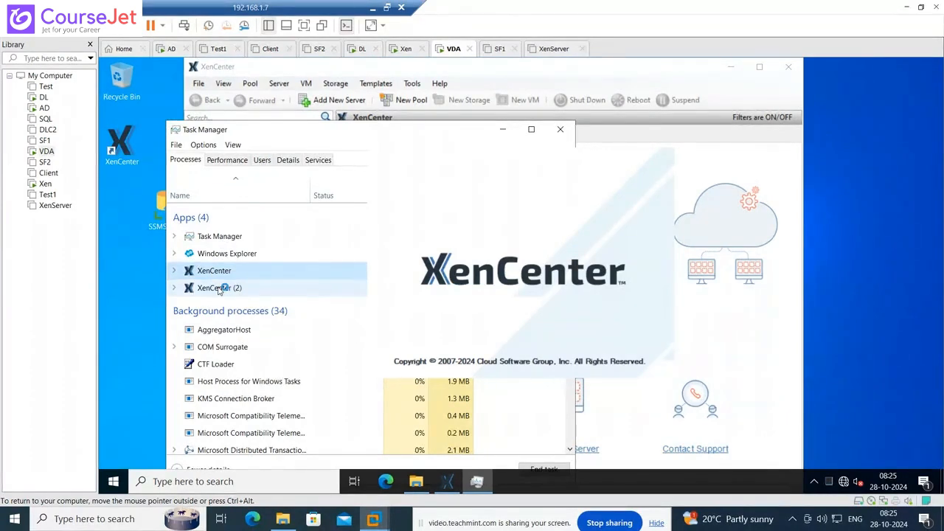
right_click(218, 273)
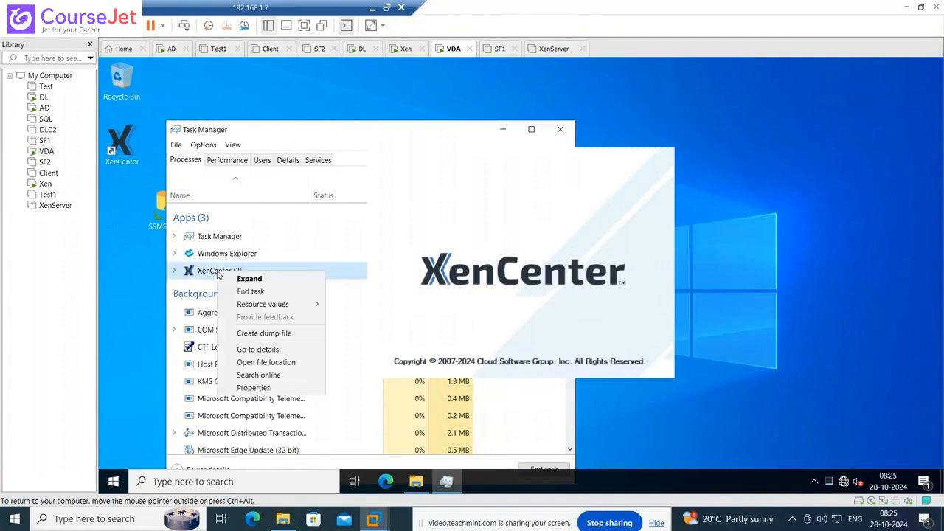
left_click(240, 291)
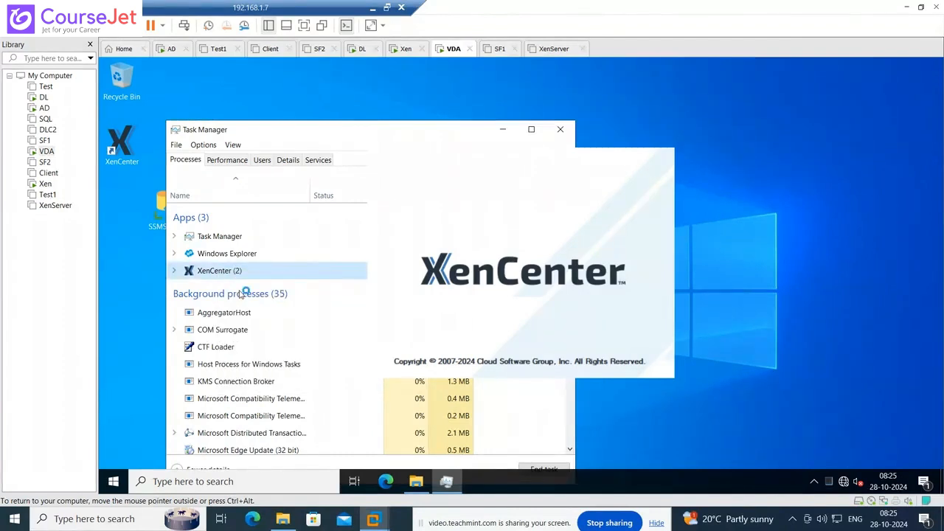
- Close Task Manager and open Programs and Features with appwiz.cpl from Run
left_click(560, 129)
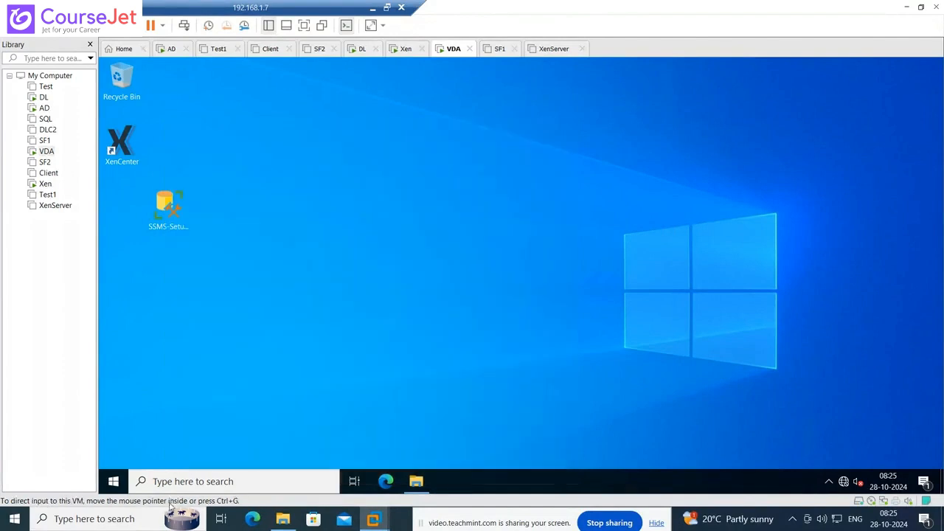
right_click(114, 481)
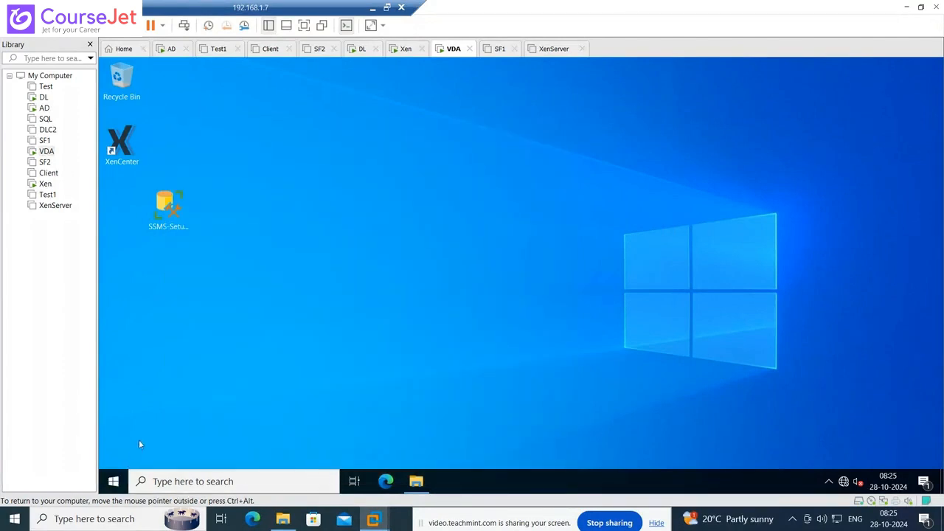
left_click(146, 422)
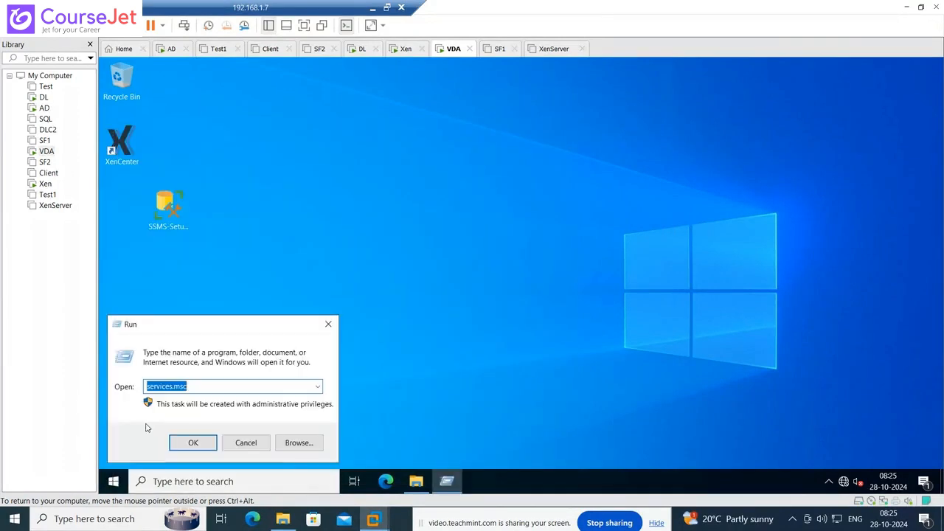
type("appwiz")
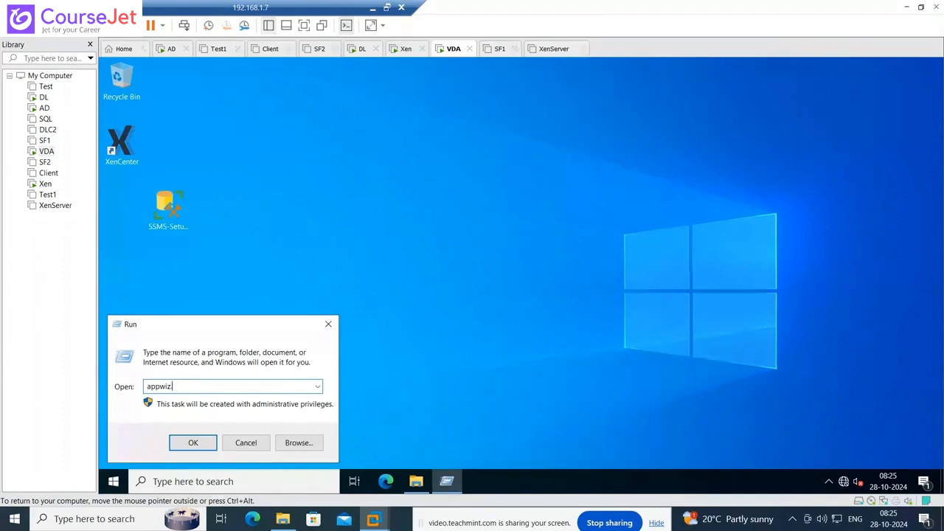
type(".cpl")
key("Return")
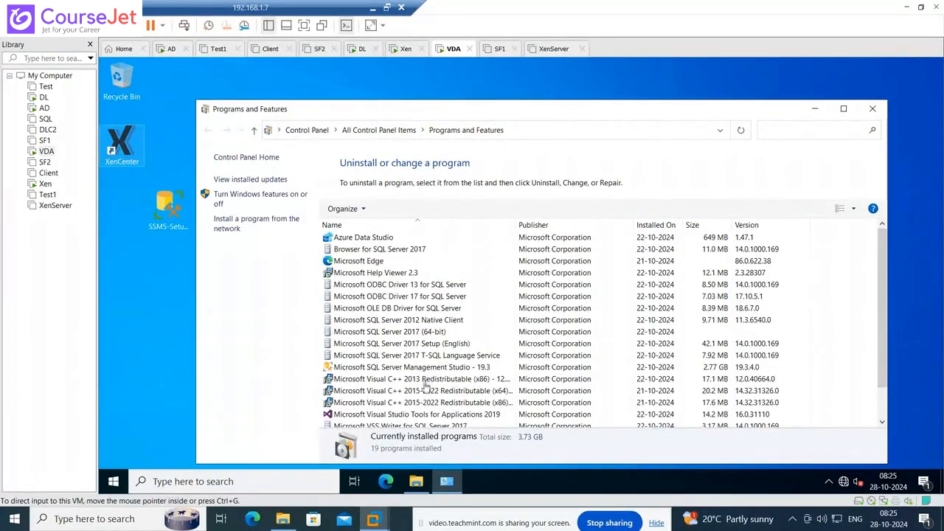
- Uninstall XenCenter 2024.3.1, confirming removal, then close Programs and Features
scroll(447, 365, "down", 1)
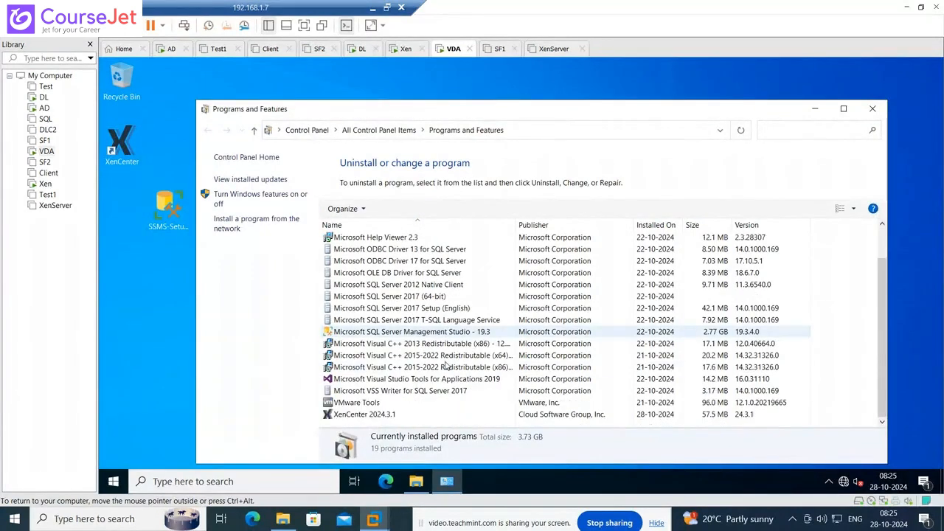
left_click(377, 415)
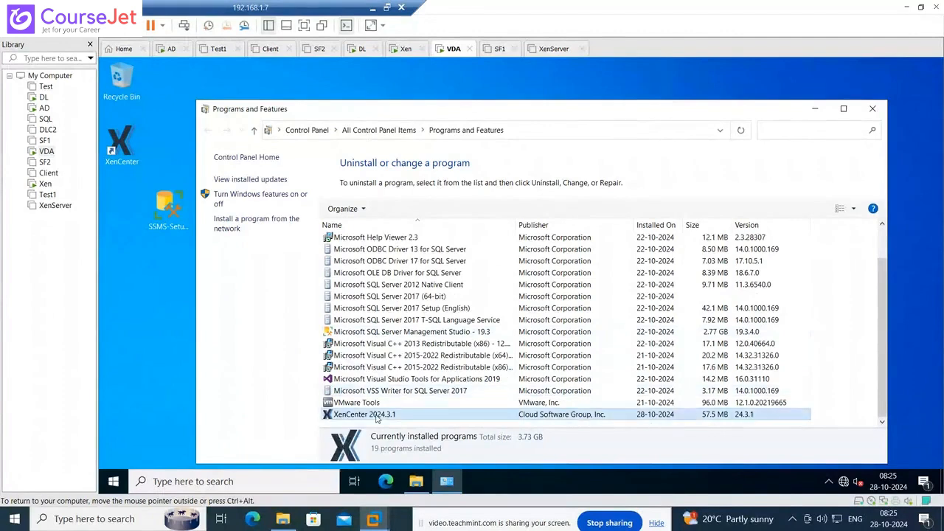
left_click(399, 209)
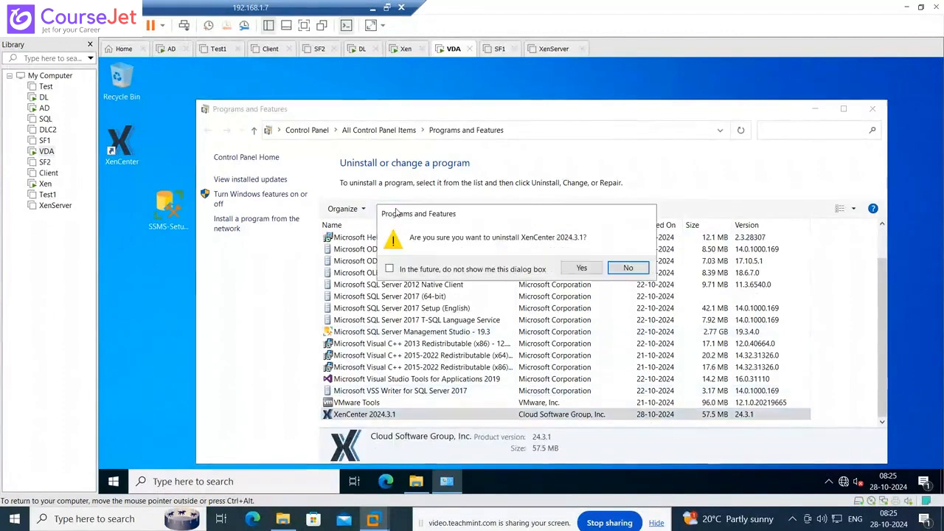
left_click(581, 267)
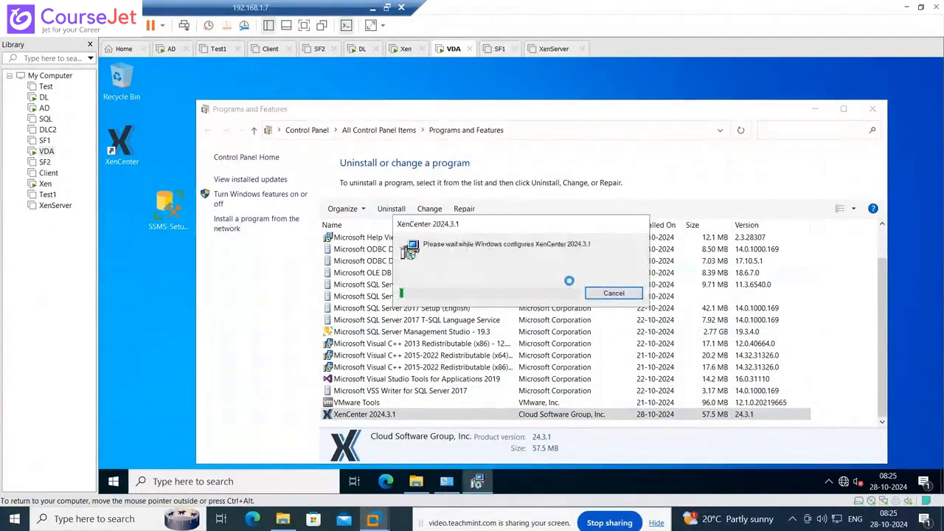
left_click(875, 109)
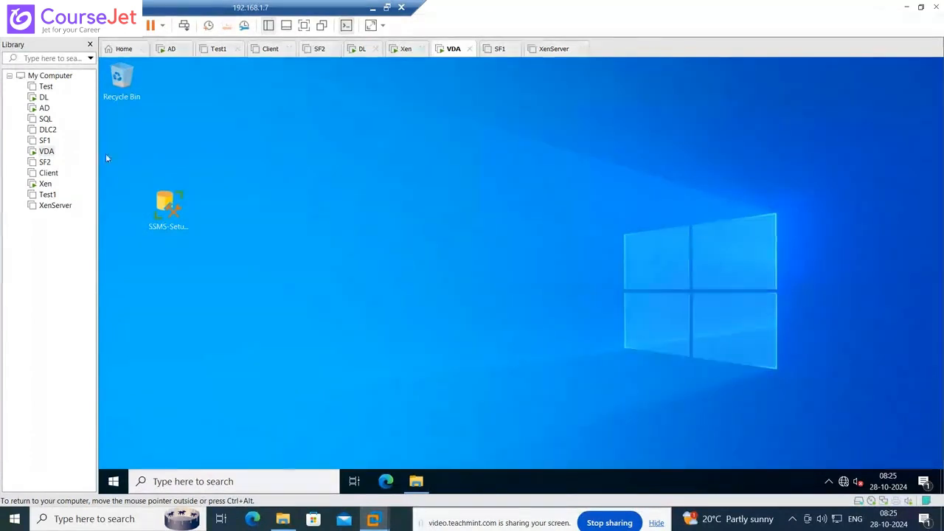
- Sign in to the DL virtual machine with the administrator password
left_click(45, 110)
left_click(421, 317)
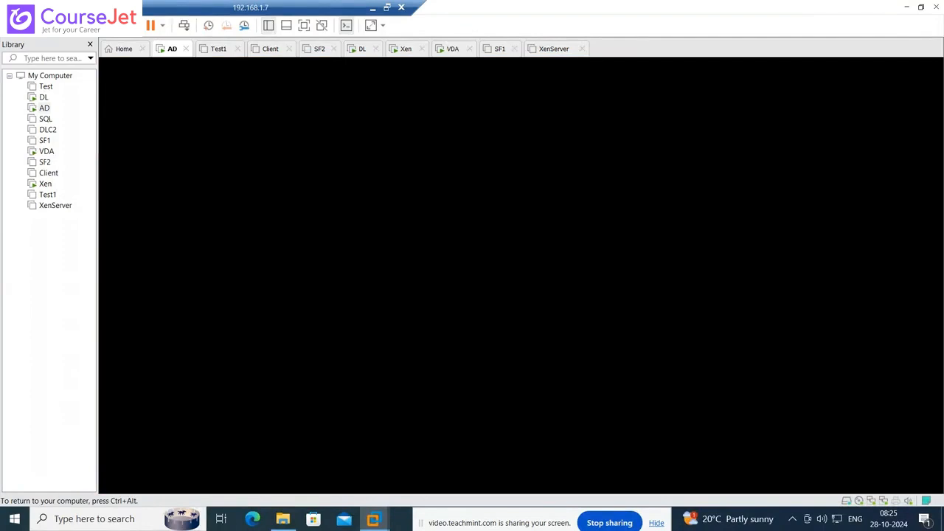
key("ctrl+alt")
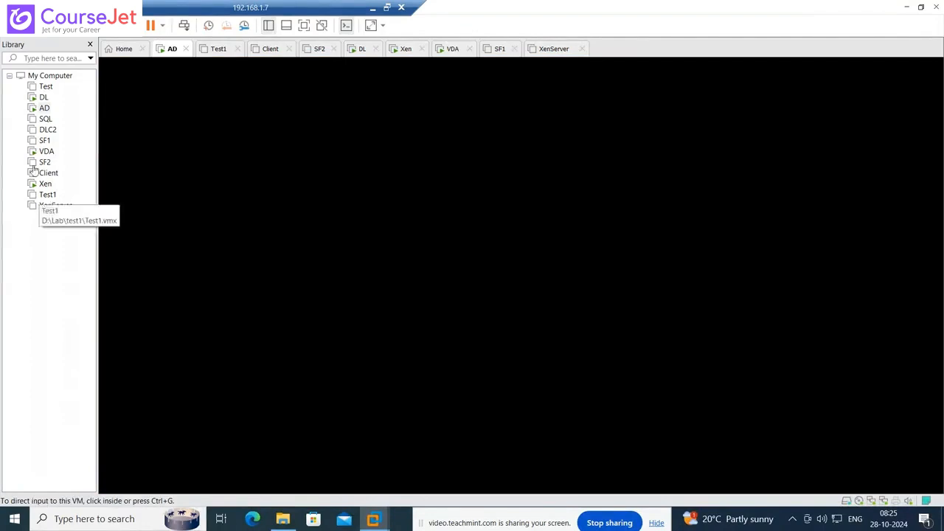
left_click(44, 98)
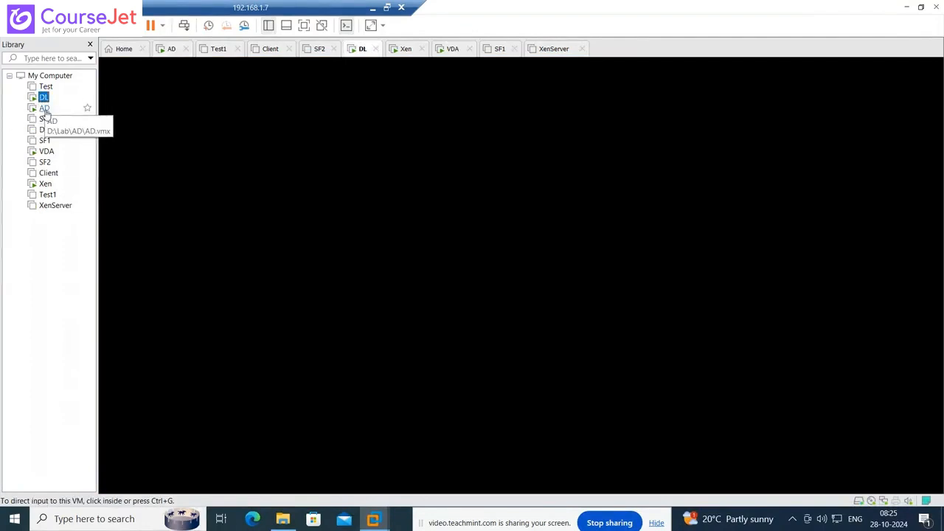
left_click(44, 108)
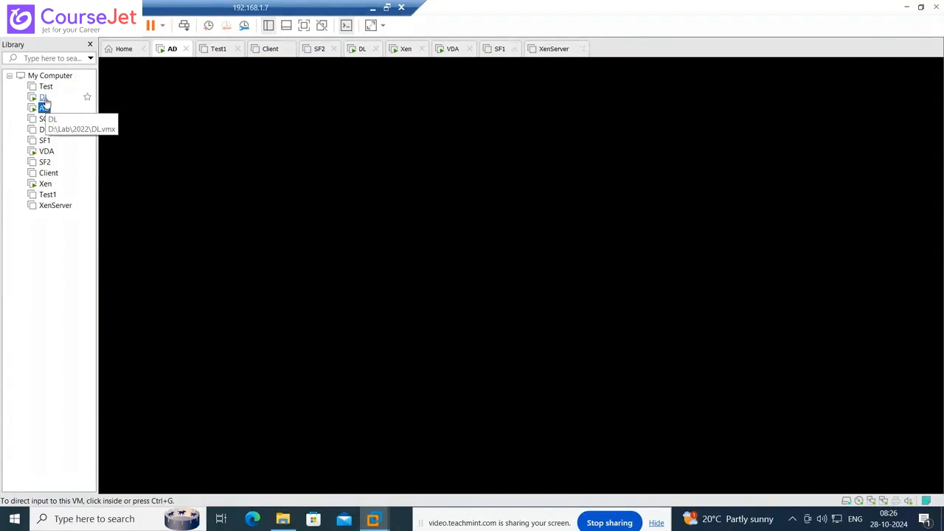
left_click(44, 97)
left_click(457, 252)
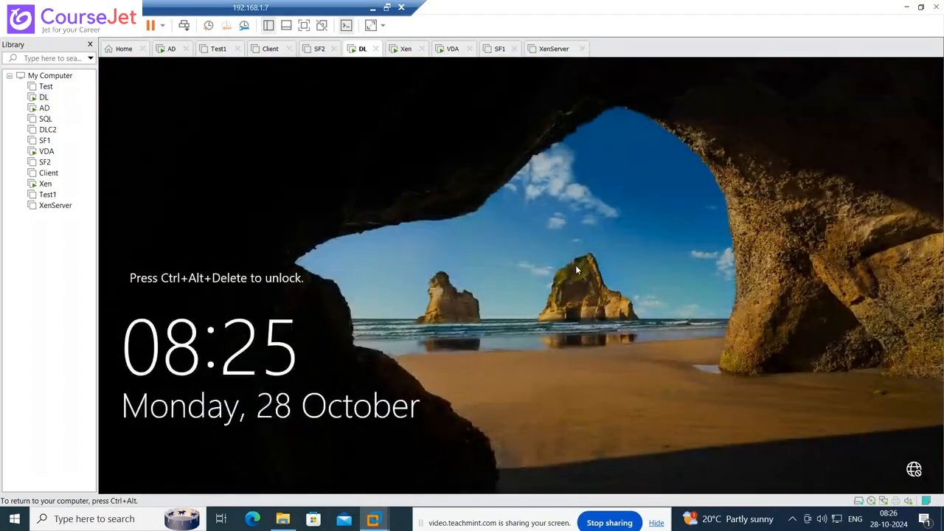
key("ctrl+alt+Insert")
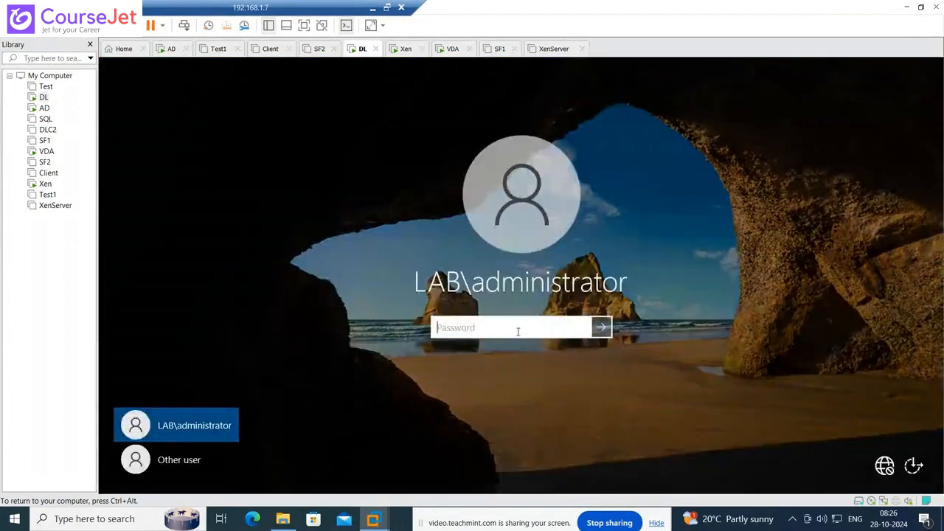
type("*****")
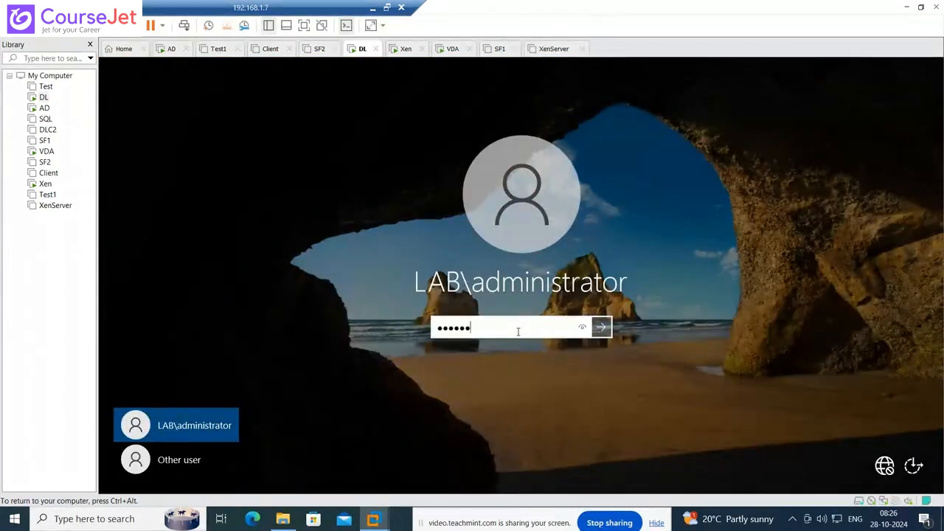
type("****")
key("Return")
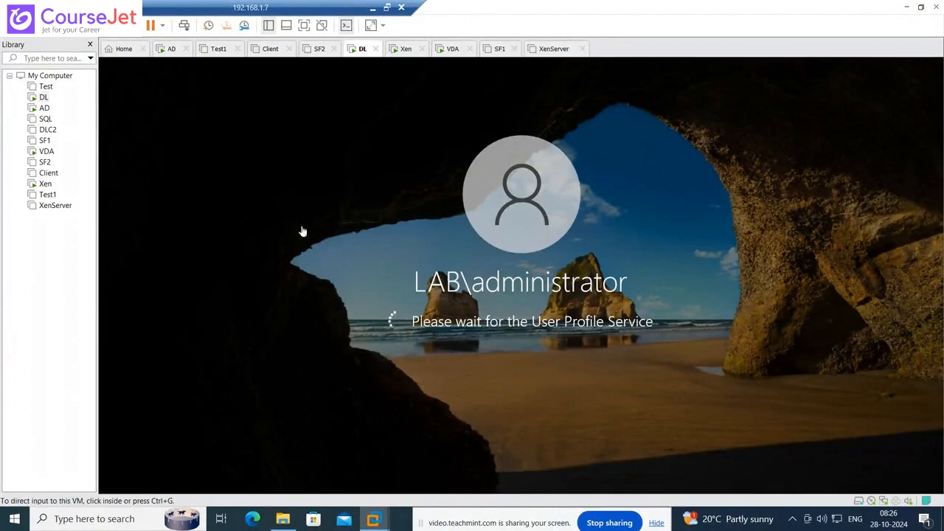
- Sign in to the AD virtual machine as the domain administrator
left_click(45, 108)
left_click(738, 313)
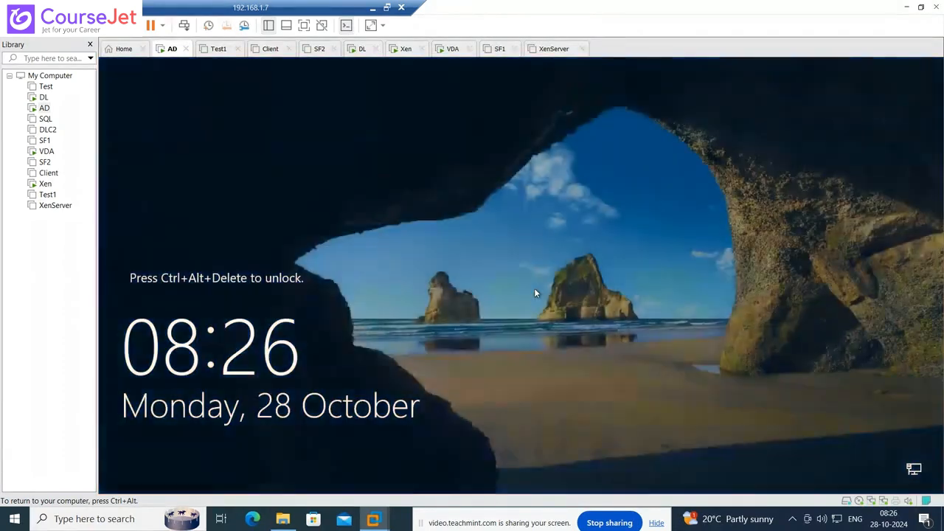
key("ctrl+alt+Delete")
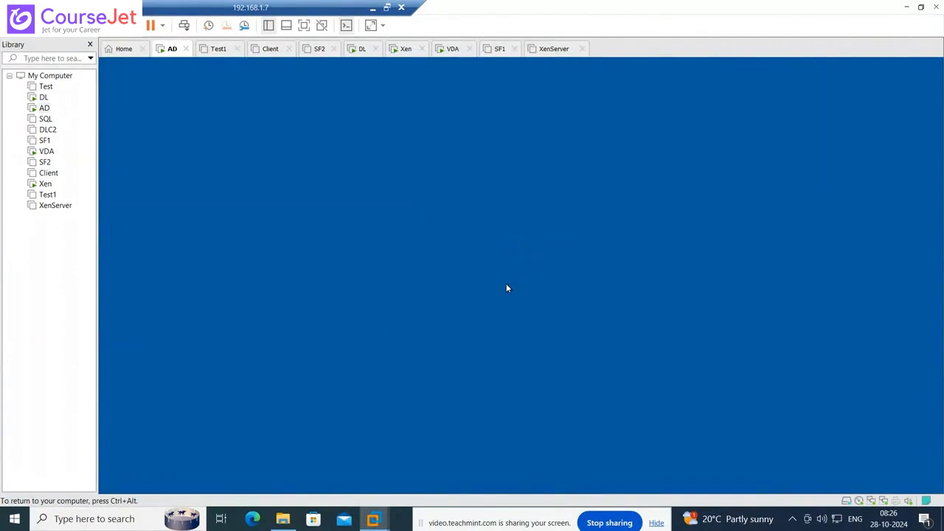
left_click(45, 183)
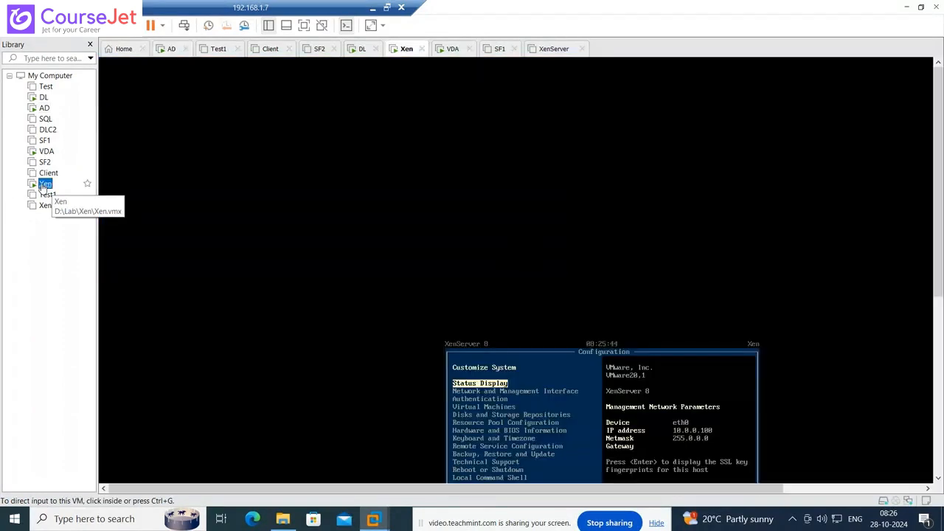
left_click(43, 98)
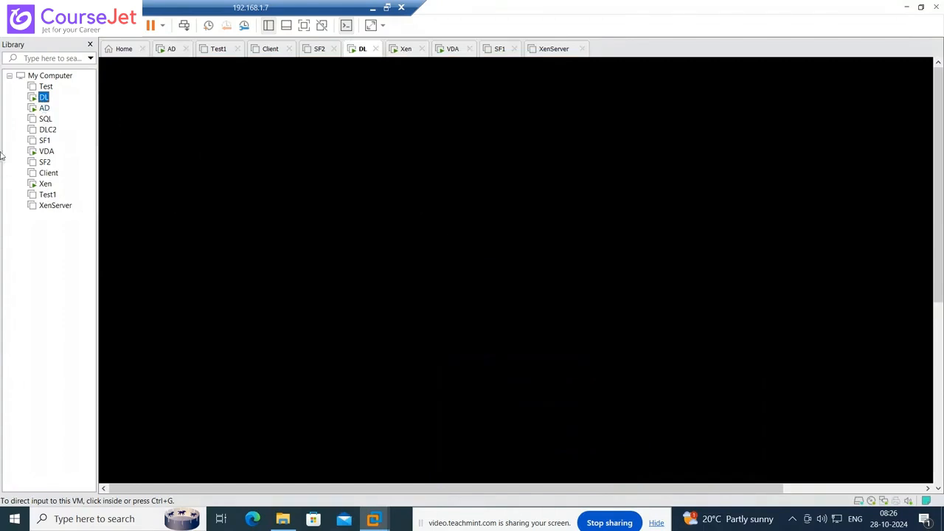
left_click(44, 108)
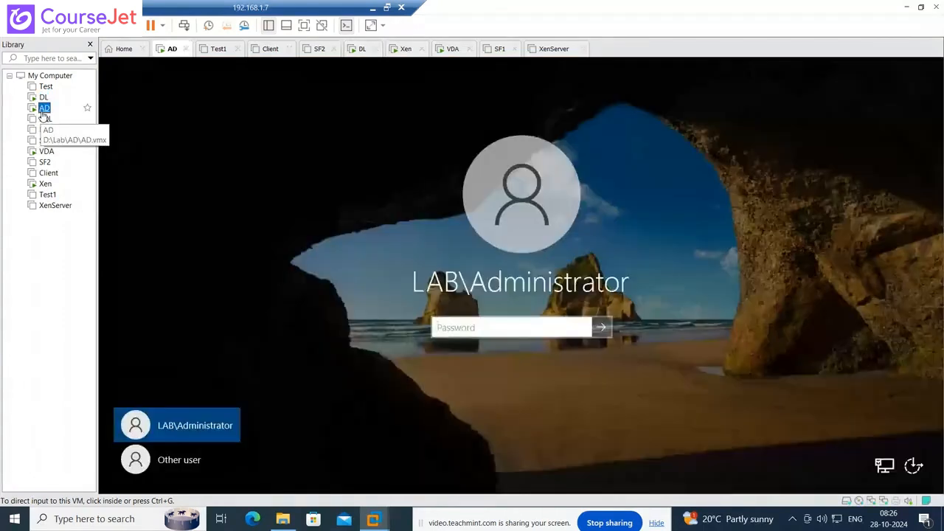
left_click(513, 326)
type("••")
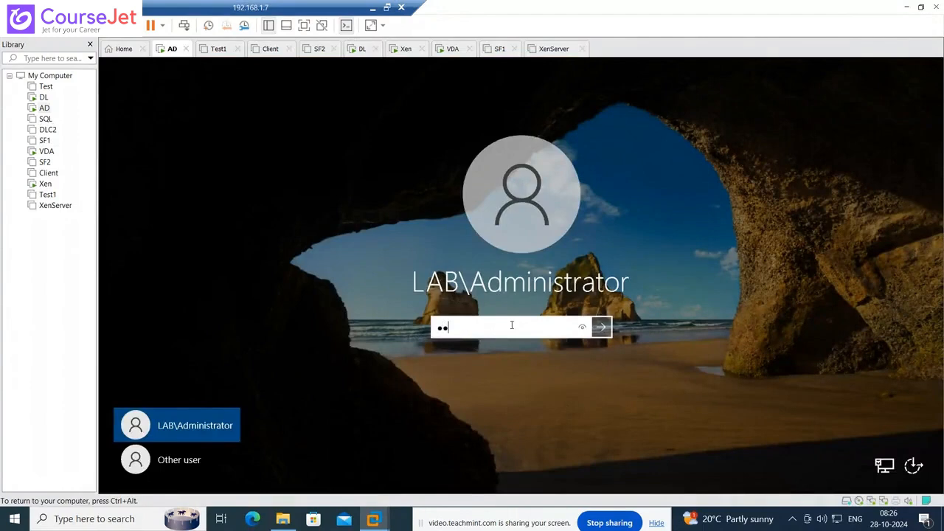
key("Return")
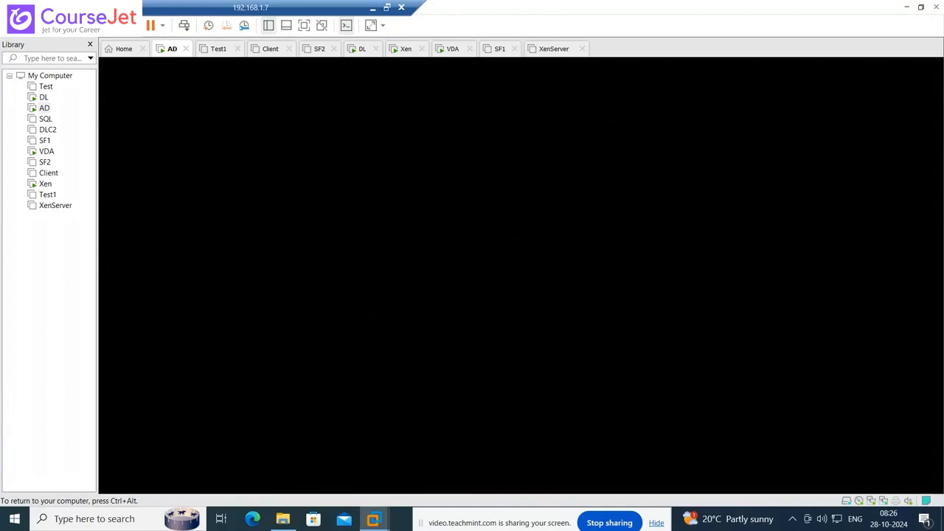
- On DL, review the Citrix apps folder in the Start menu, then return to the desktop
left_click(44, 96)
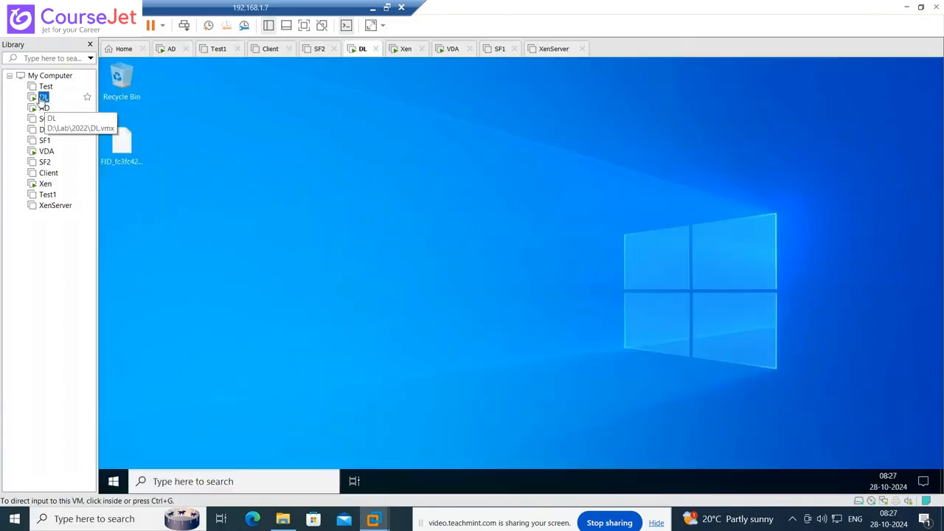
left_click(394, 283)
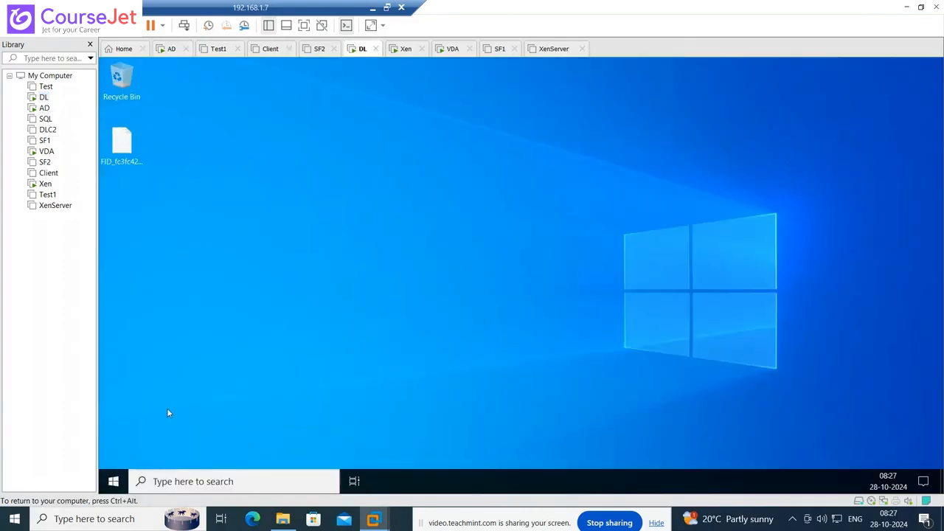
key("super")
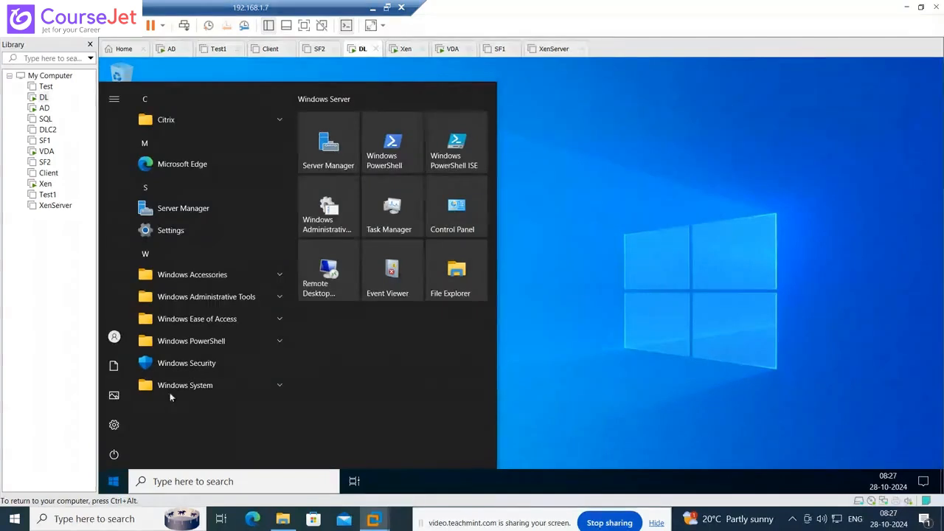
left_click(179, 122)
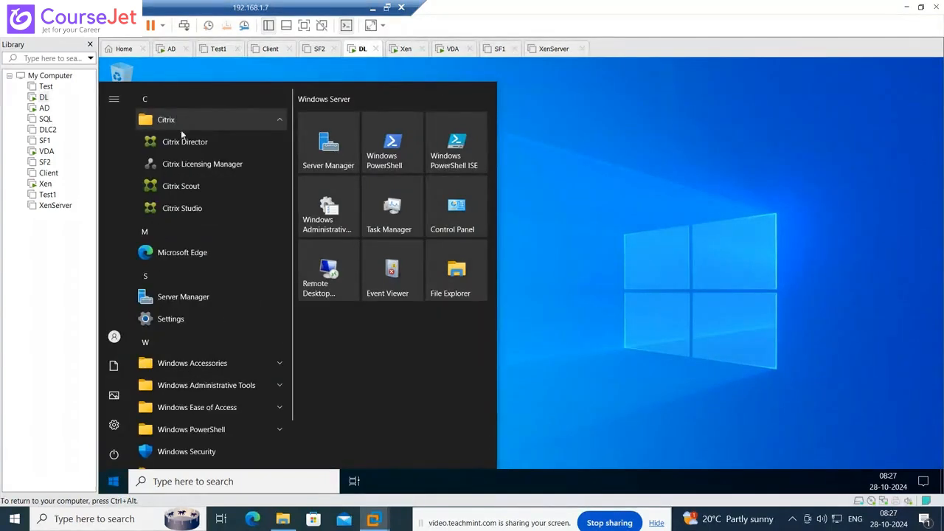
left_click(714, 243)
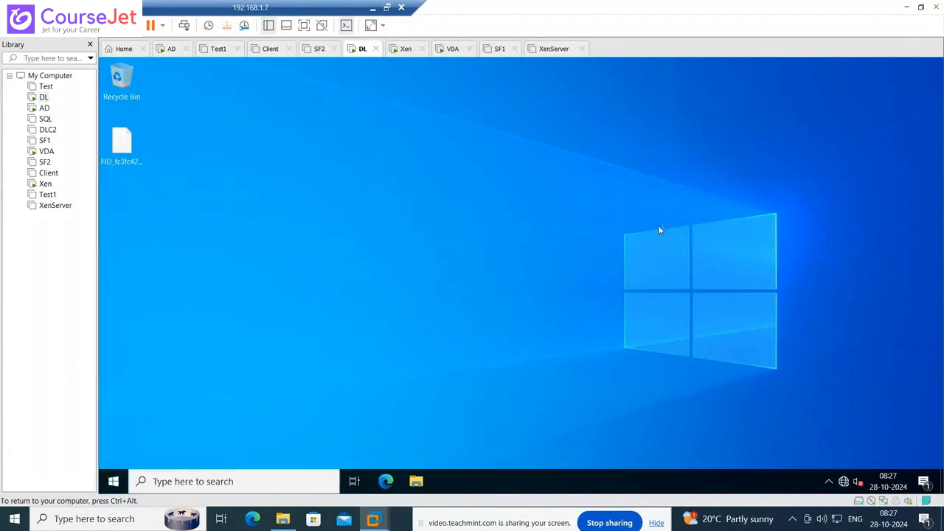
- Dismiss AD's Shutdown Event Tracker, launch XenCenter from its desktop, and check DL's Expand progress
left_click(44, 108)
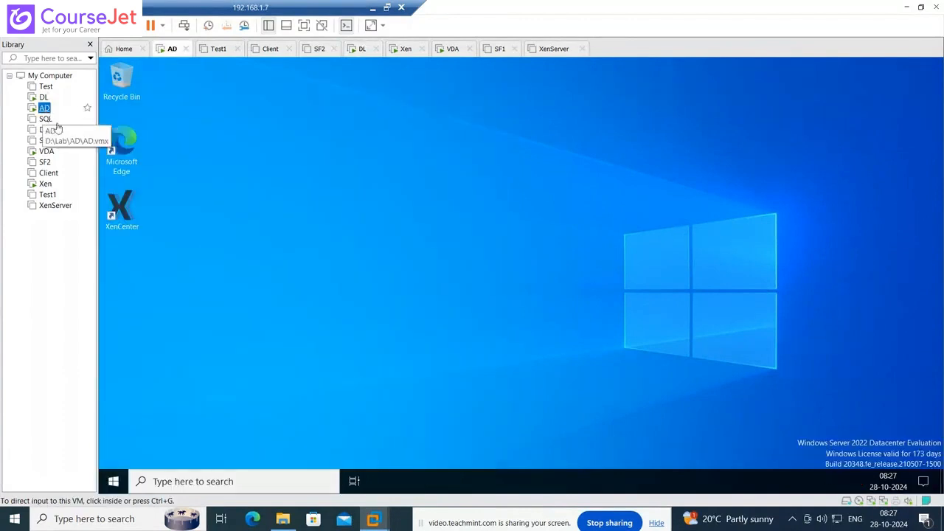
left_click(127, 208)
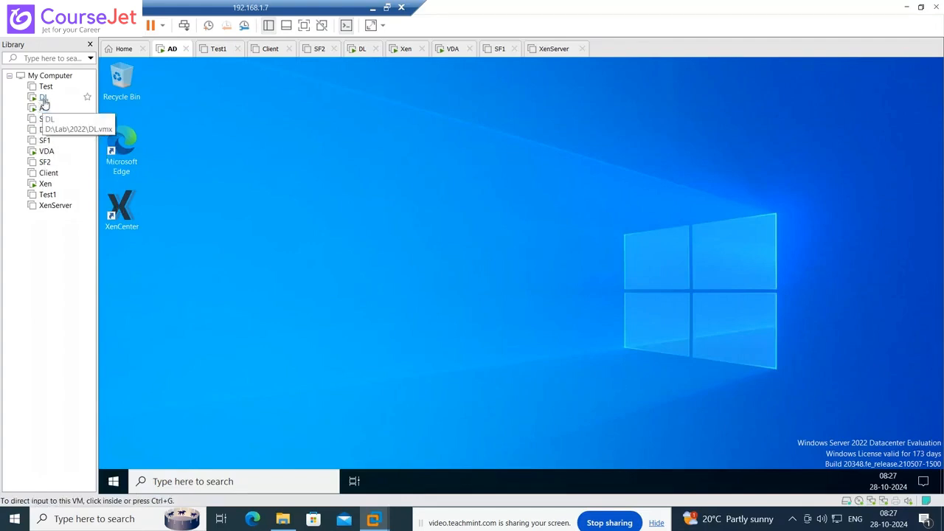
left_click(44, 98)
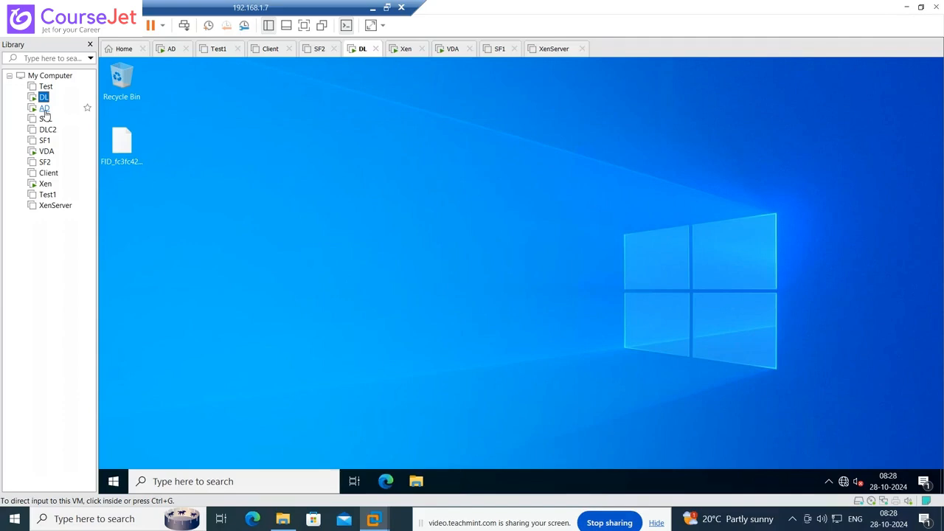
left_click(44, 109)
left_click(569, 353)
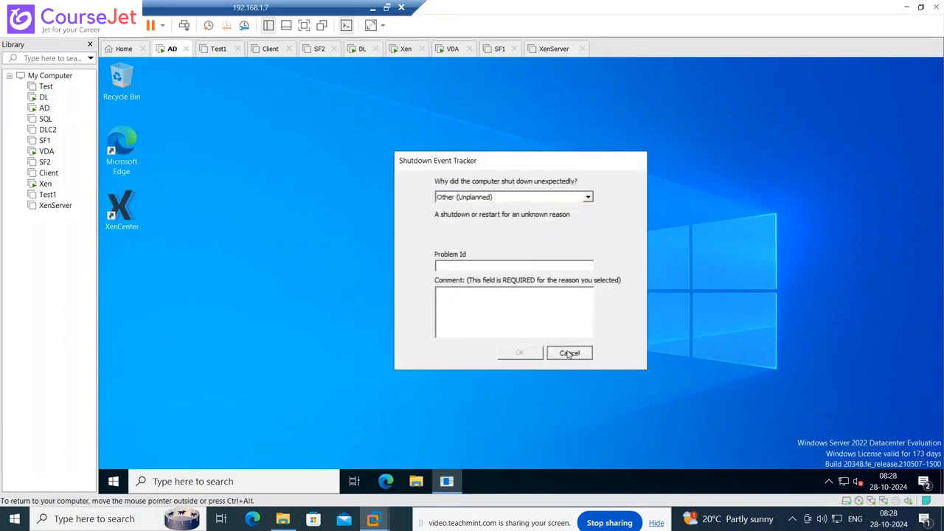
left_click(122, 211)
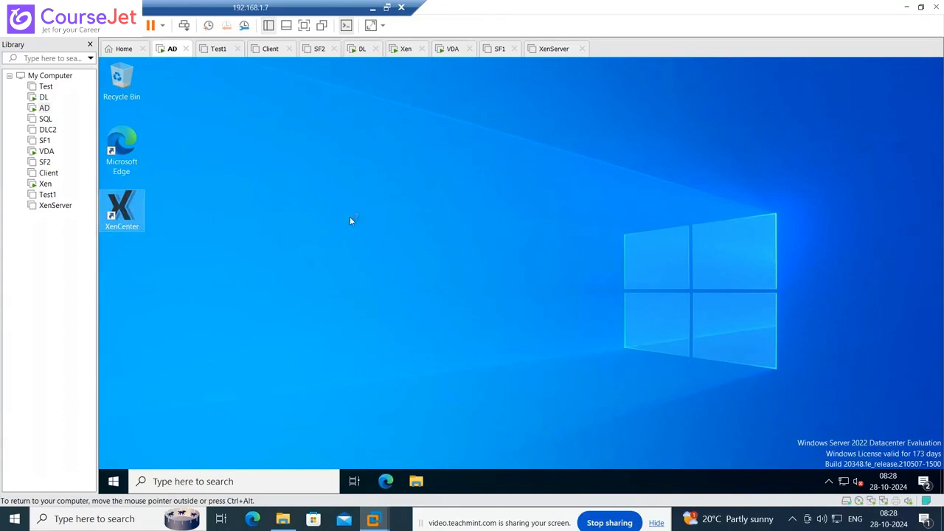
left_click(43, 98)
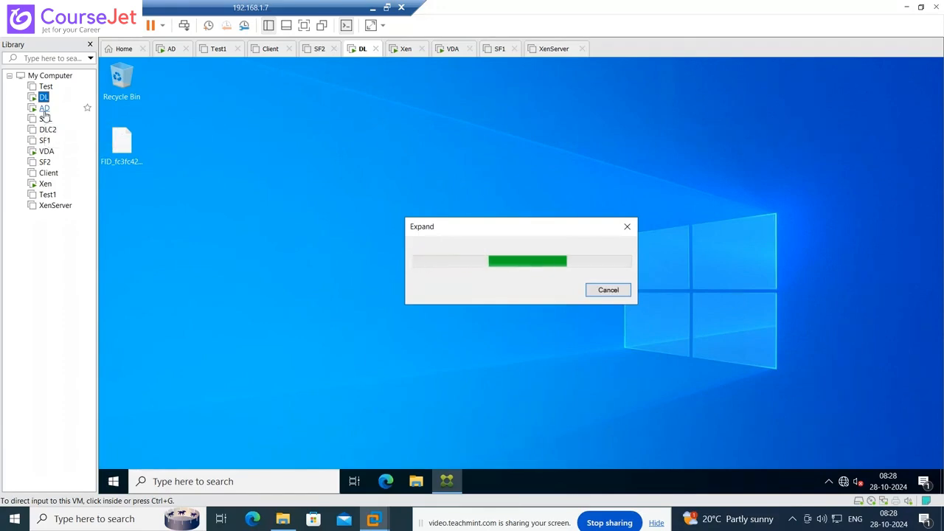
- Connect XenCenter to the Xen server at 10.0.0.100 with the root password and select MCS_IM
left_click(44, 109)
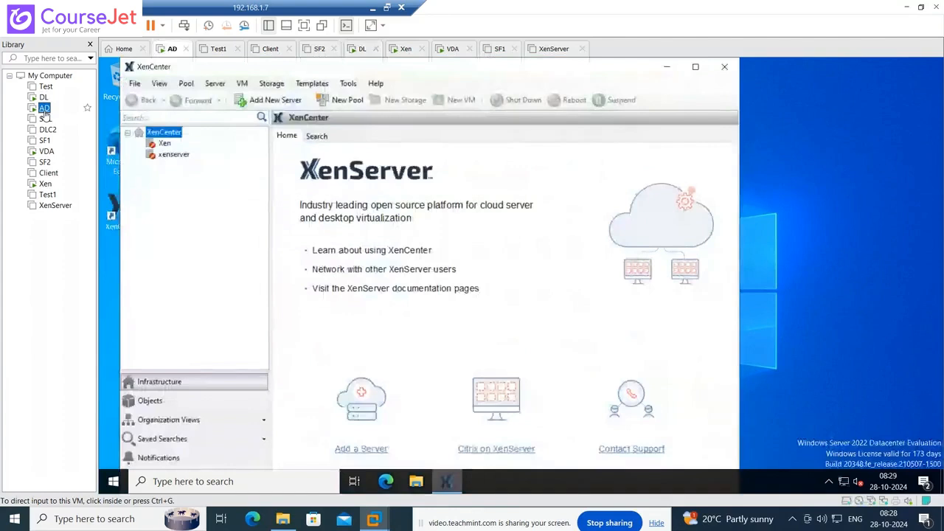
left_click(165, 144)
right_click(165, 144)
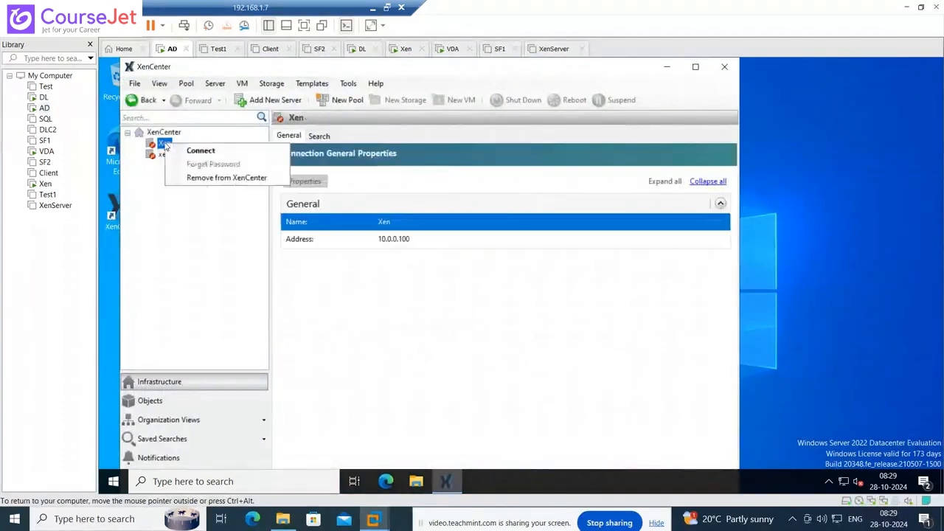
left_click(185, 152)
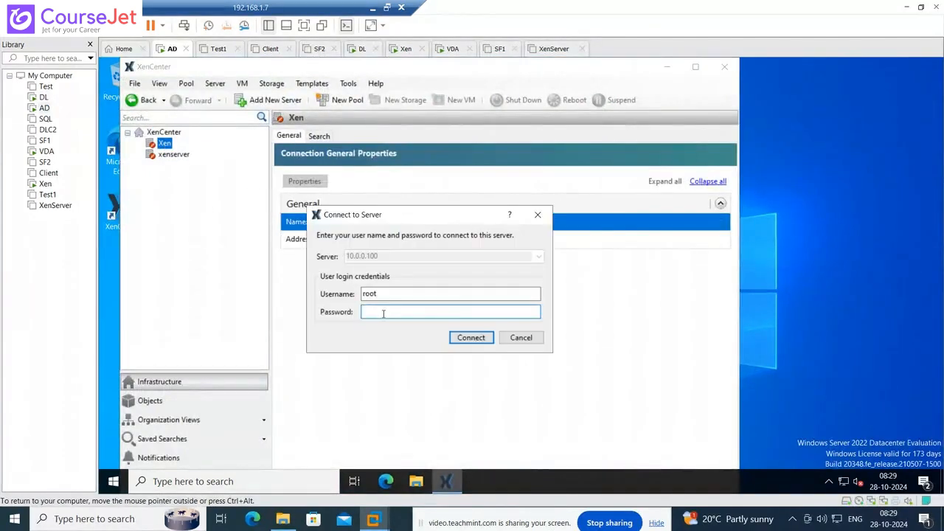
type("●●●●●●●●●")
key("Return")
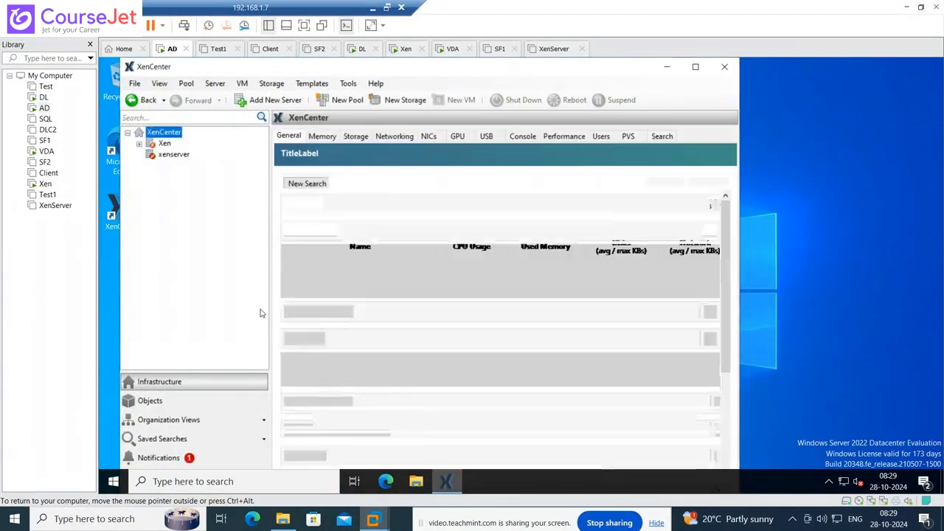
left_click(184, 154)
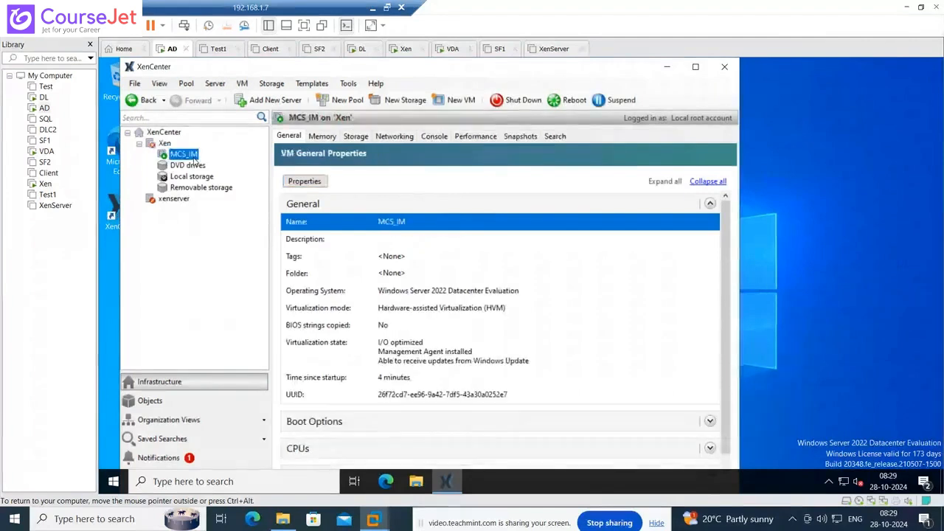
- Connect to MCS_IM's Remote Desktop console with the Administrator password, accepting the certificate warning
left_click(435, 137)
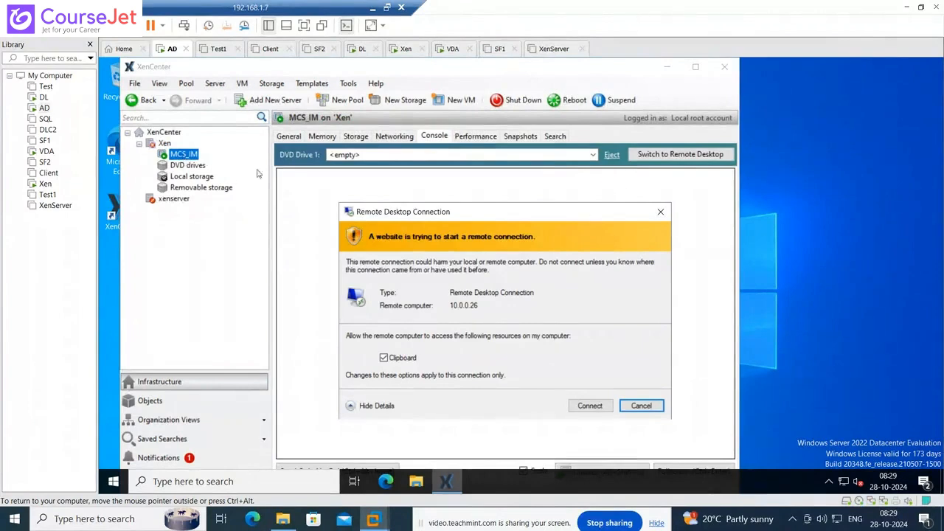
left_click(590, 406)
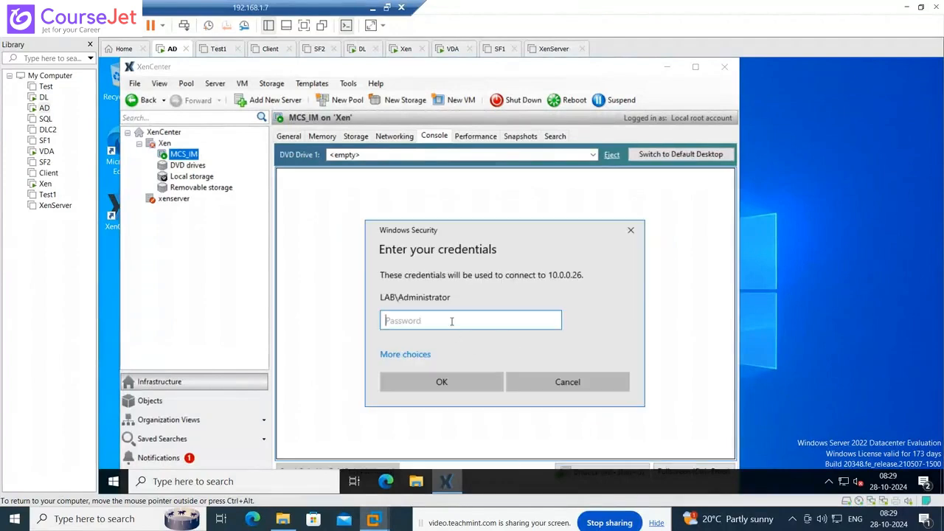
type("•••••")
key("Return")
left_click(543, 418)
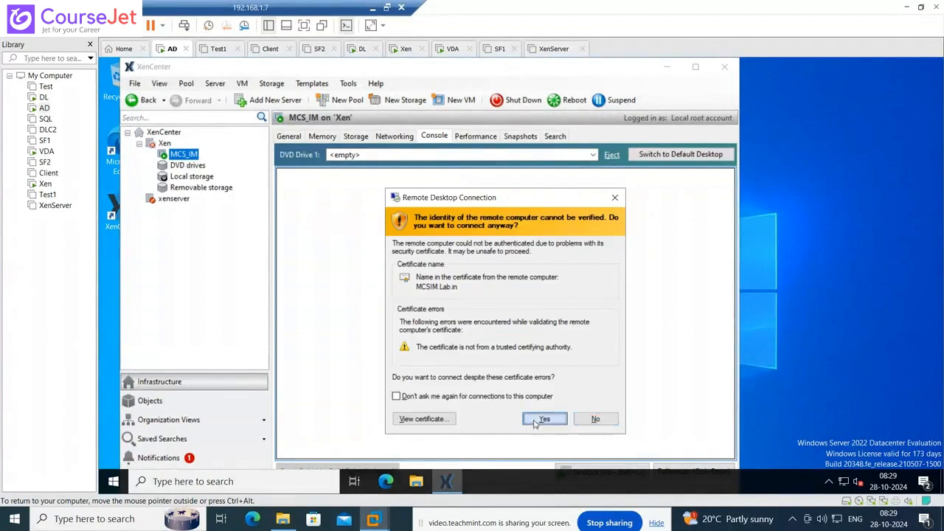
- Attach DVD drive 0 on Xen to MCS_IM's DVD drive
left_click(593, 155)
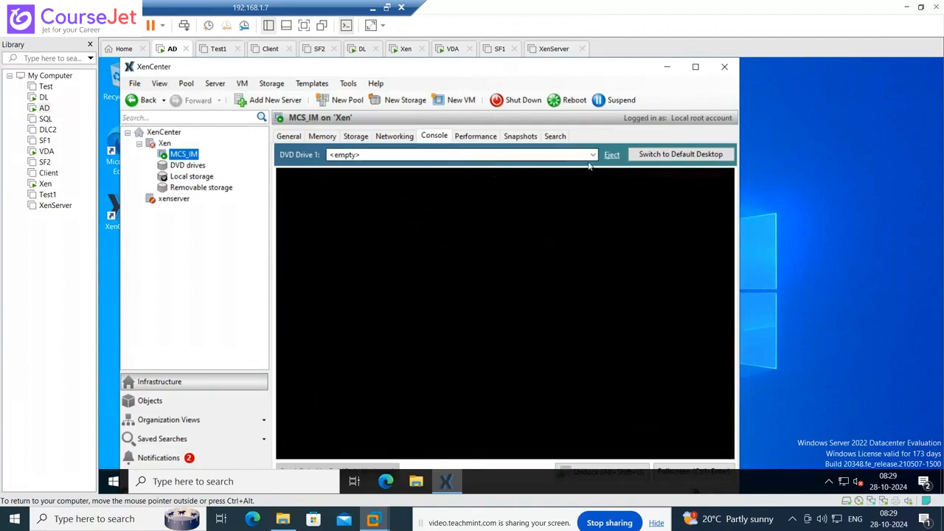
left_click(590, 155)
left_click(409, 184)
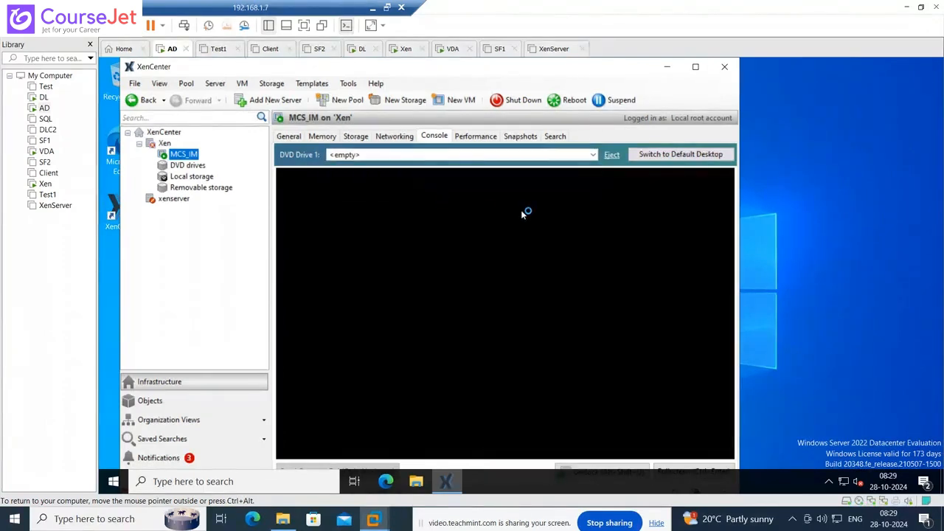
- Force-reboot MCS_IM from XenCenter and confirm the reboot
right_click(184, 154)
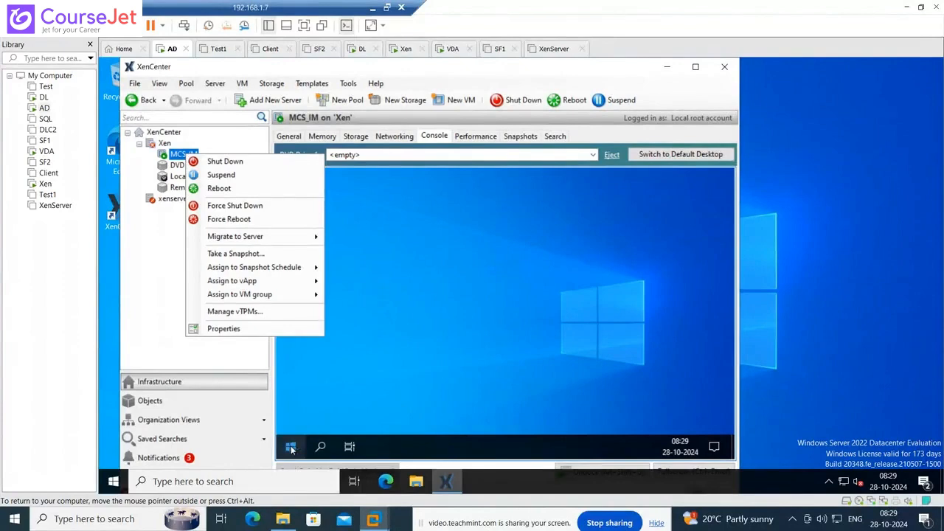
right_click(291, 449)
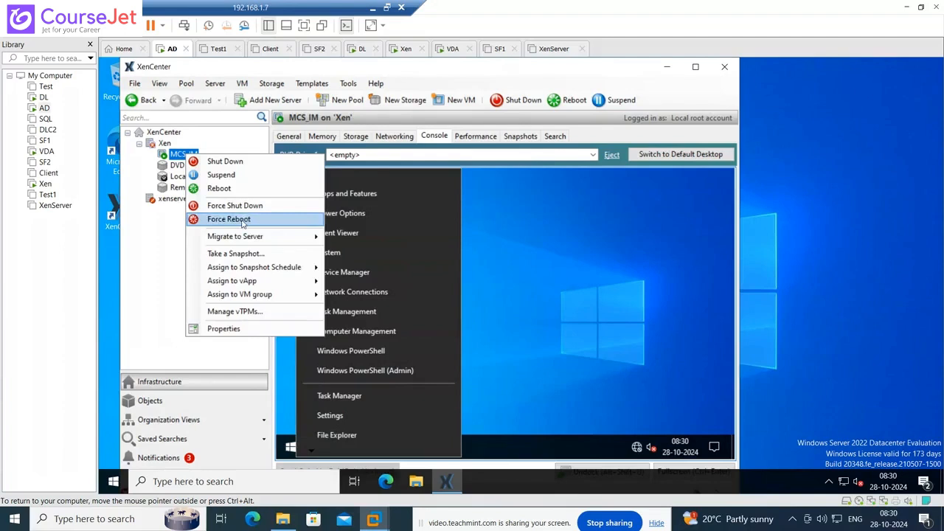
left_click(242, 221)
left_click(486, 302)
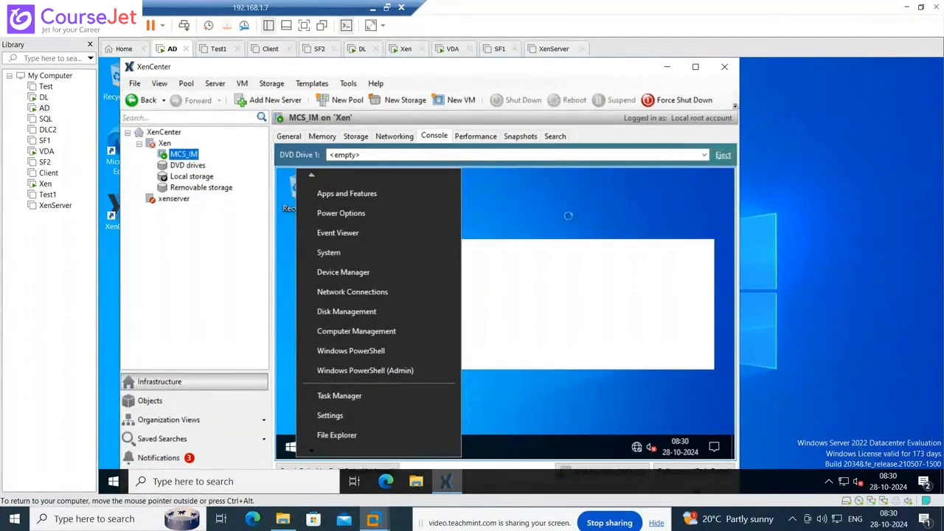
- Try attaching 'DVD drive 0 on Xen' to MCS_IM's DVD Drive 1, then switch to DL
left_click(704, 155)
left_click(396, 184)
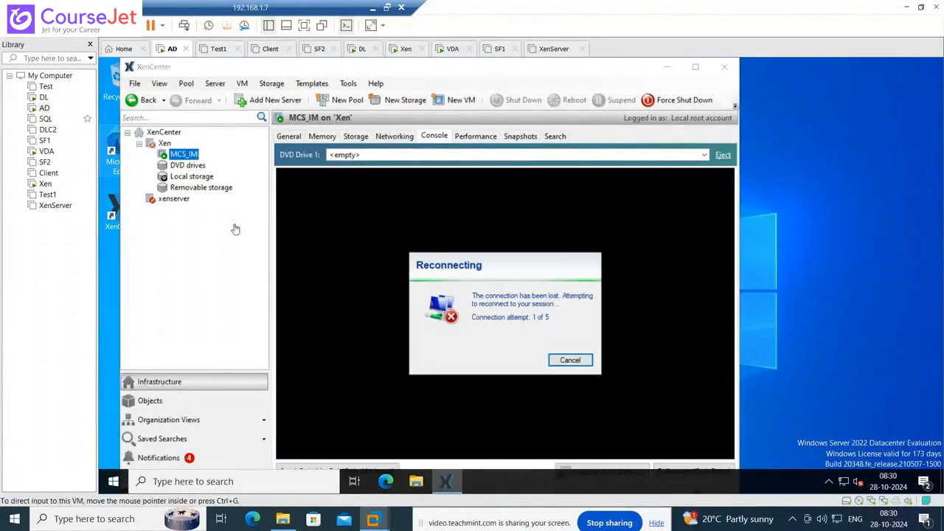
left_click(571, 360)
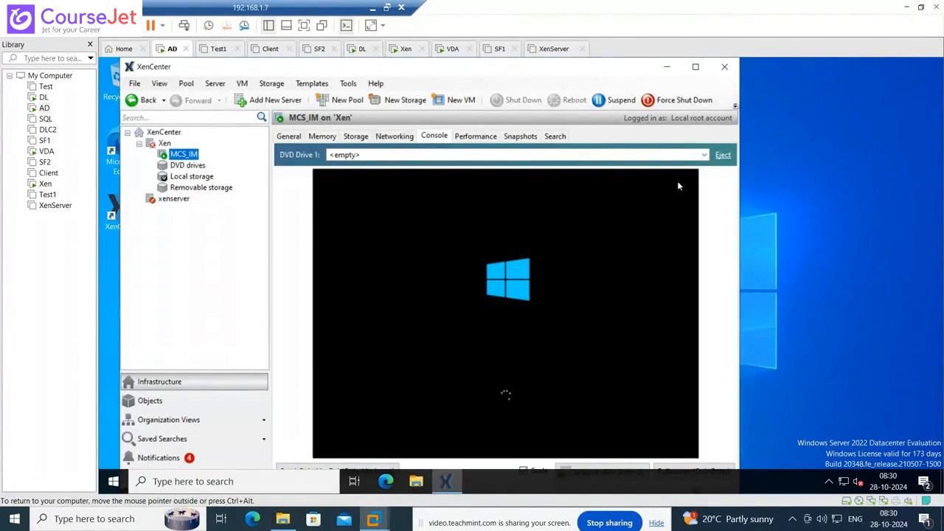
left_click(705, 155)
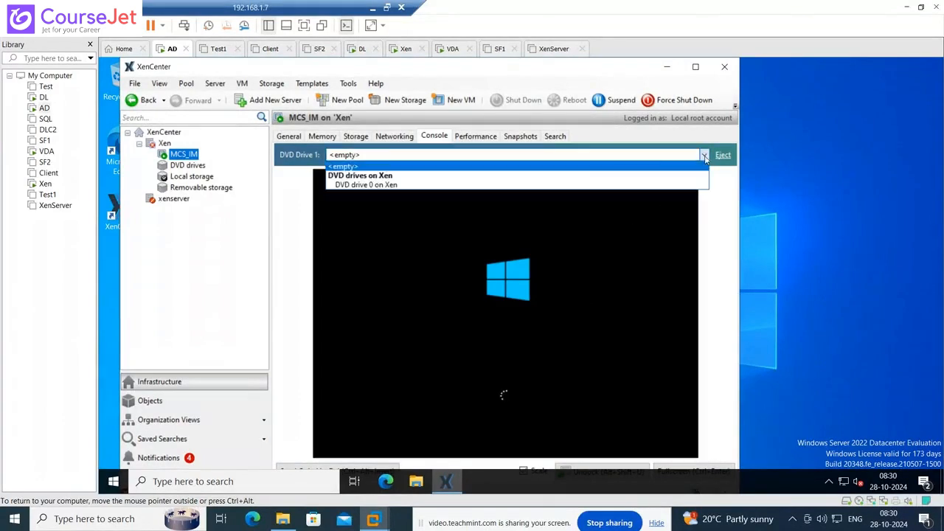
left_click(395, 185)
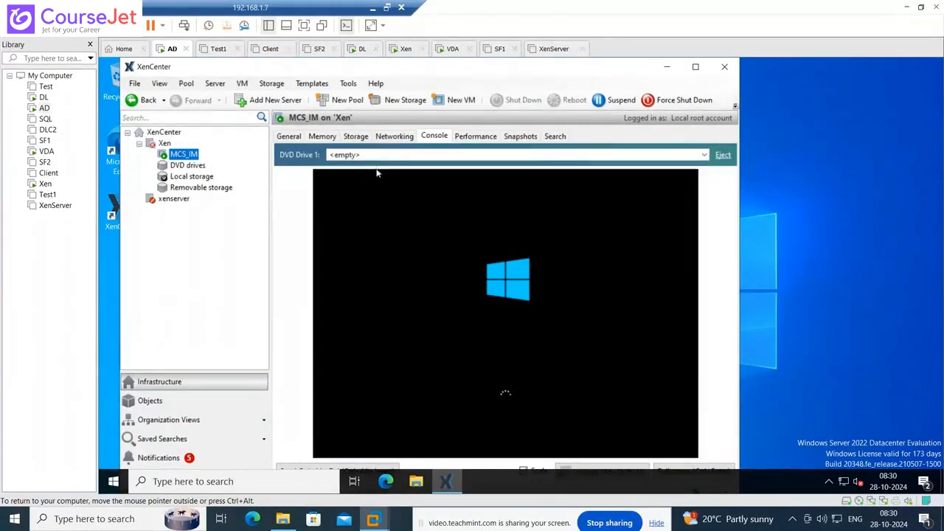
left_click(379, 156)
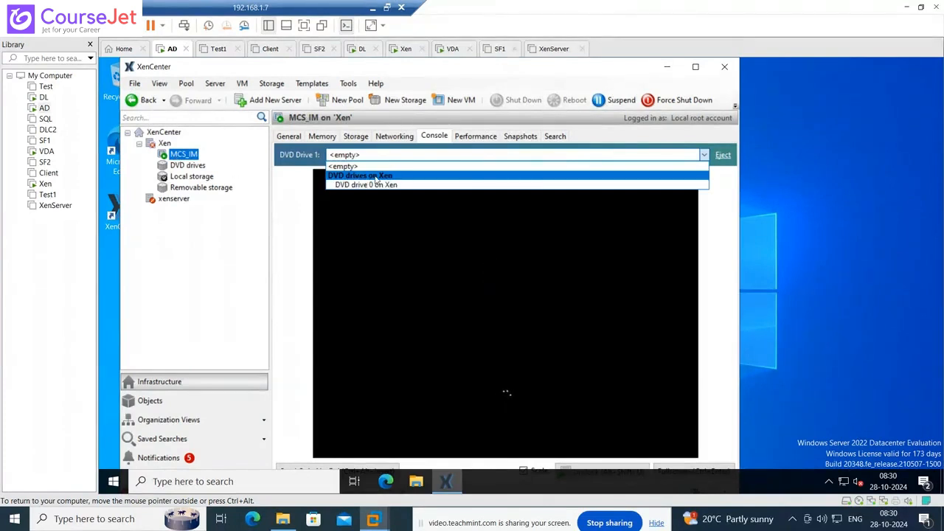
left_click(43, 96)
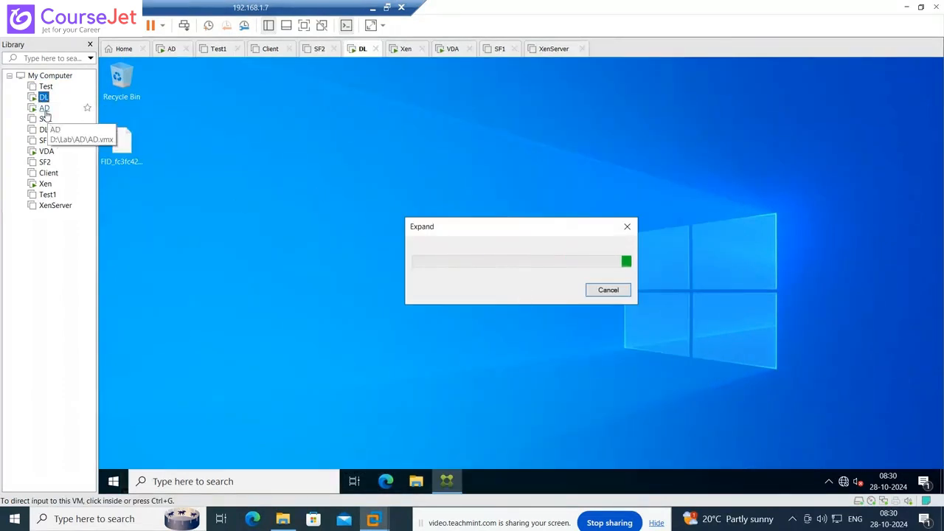
- Open the Services console on DL through the Run dialog
left_click(114, 481)
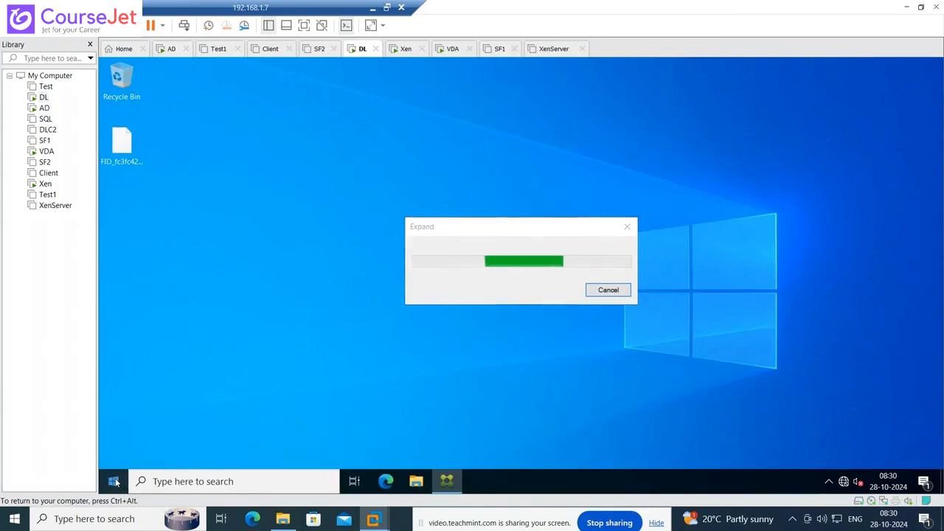
right_click(114, 482)
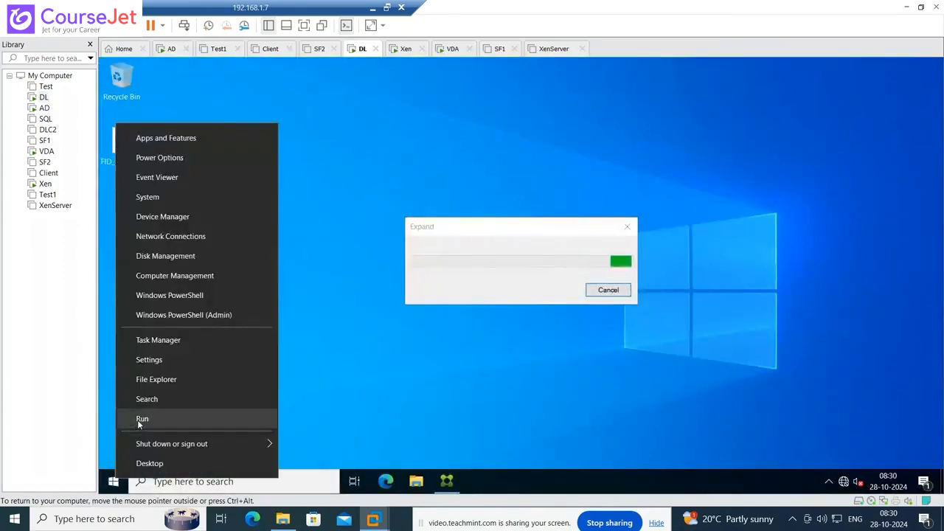
left_click(137, 420)
type("service")
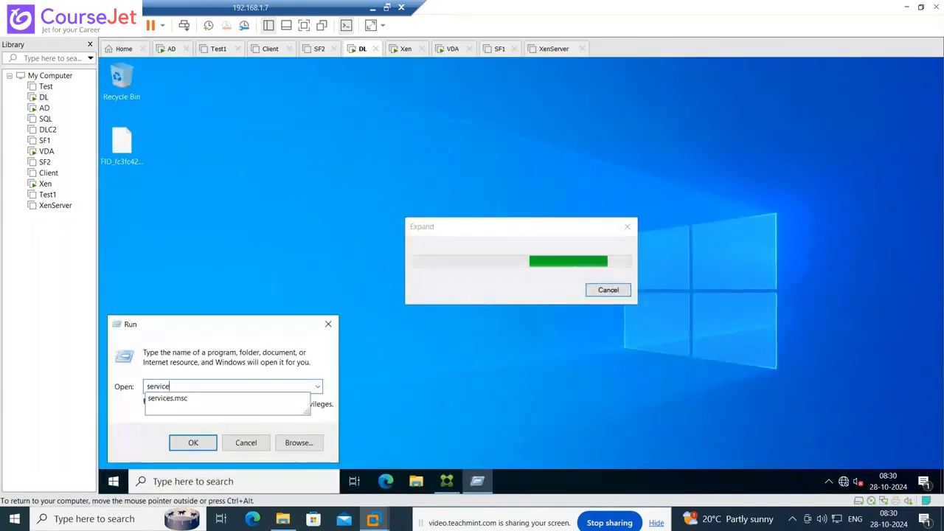
key("Return")
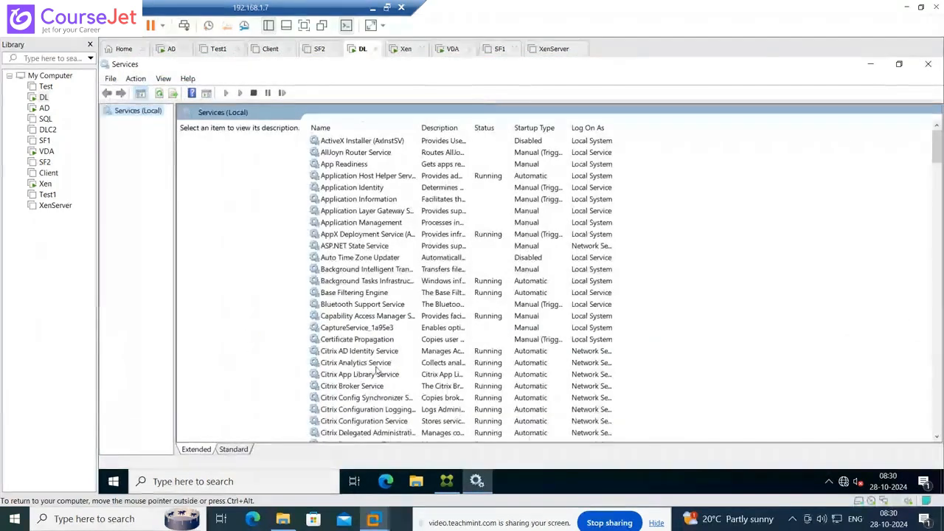
- Start the Citrix Host Service, then switch to the AD machine
left_click(387, 363)
scroll(387, 365, "down", 5)
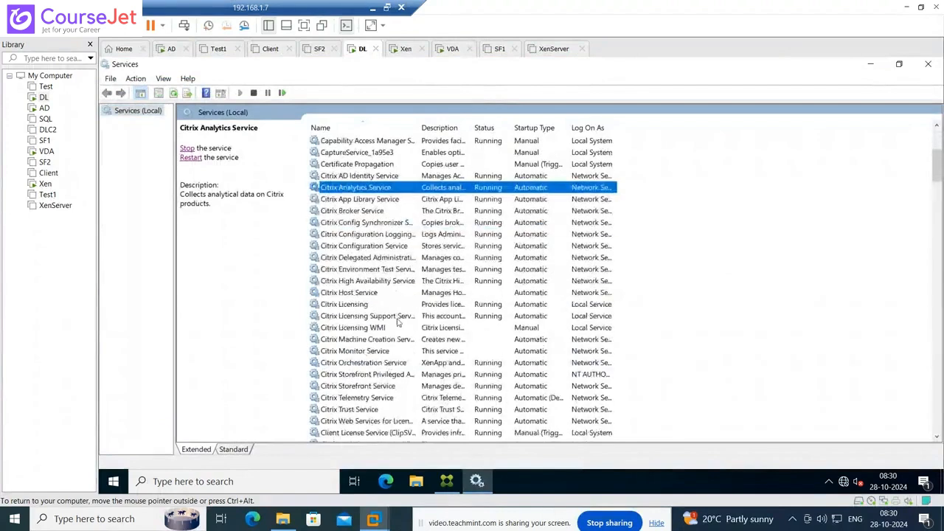
left_click(365, 294)
left_click(188, 148)
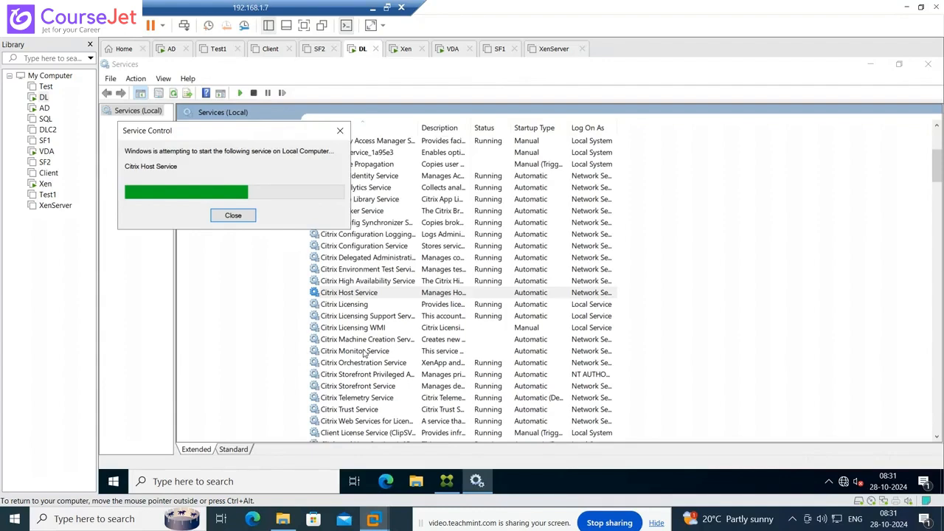
left_click(44, 108)
- Attach 'DVD drive 0 on Xen' to MCS_IM's DVD Drive 1 in XenCenter, then return to DL
left_click(489, 313)
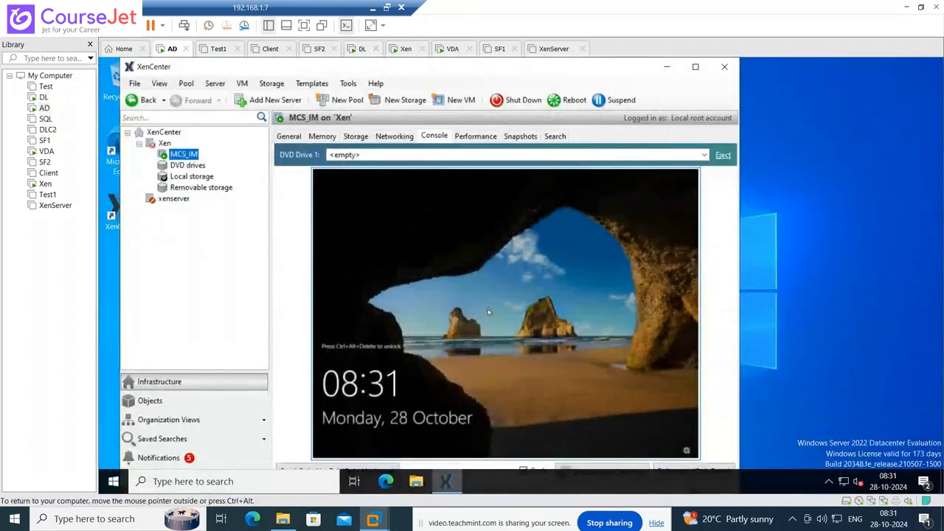
left_click(677, 157)
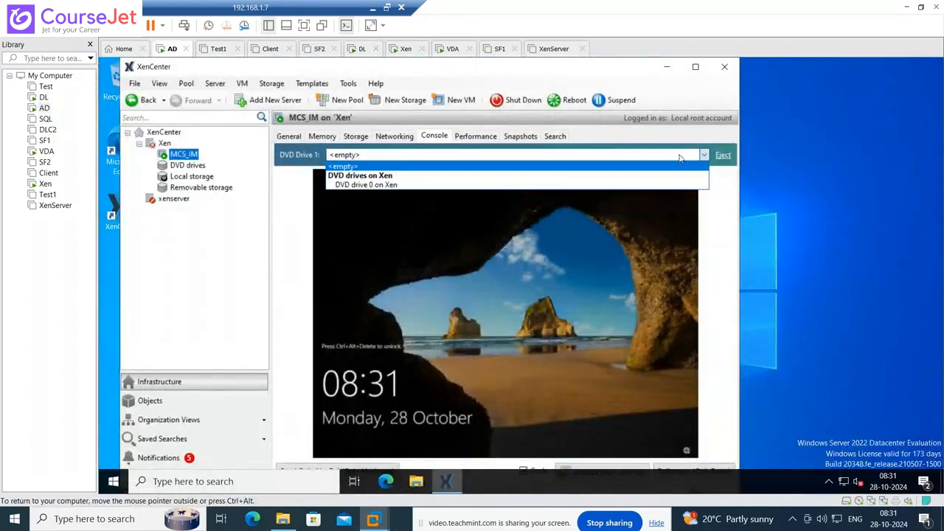
left_click(390, 185)
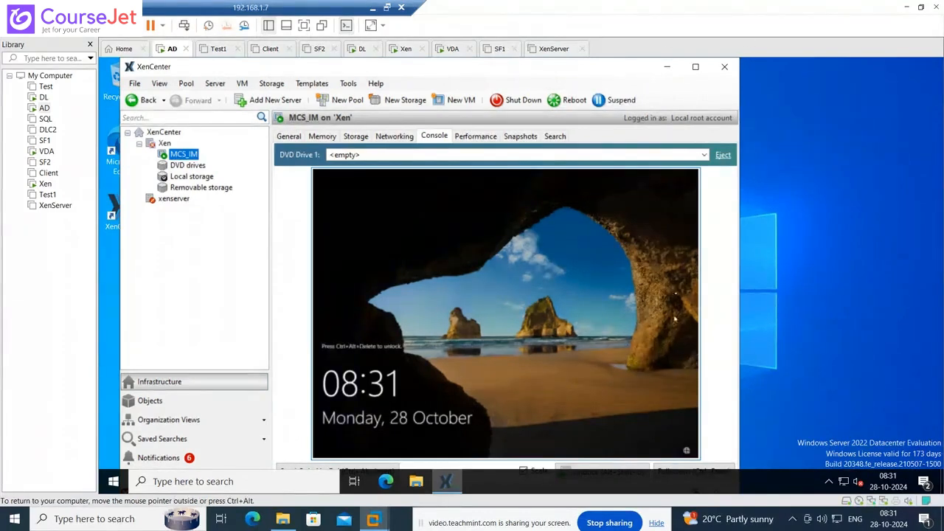
left_click(43, 97)
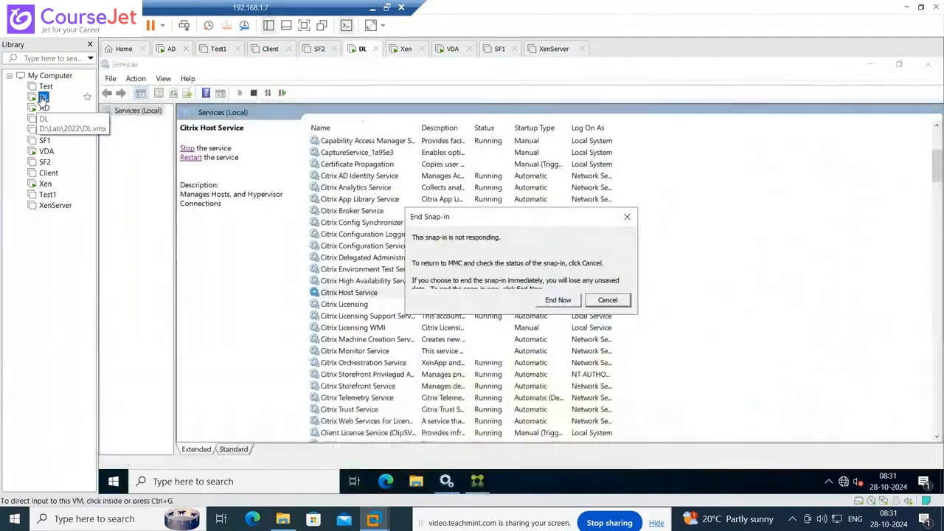
- Keep Services waiting and start the Citrix Machine Creation and Citrix Monitor services
left_click(601, 304)
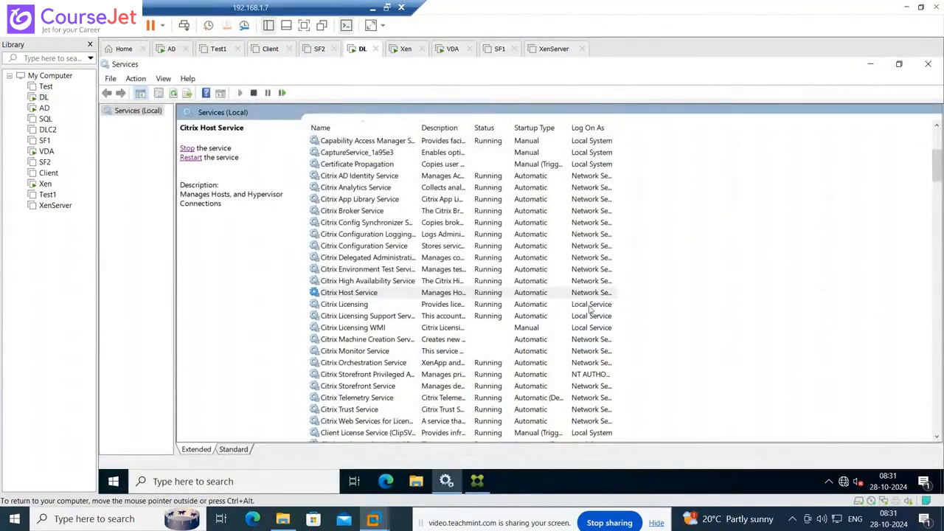
left_click(479, 482)
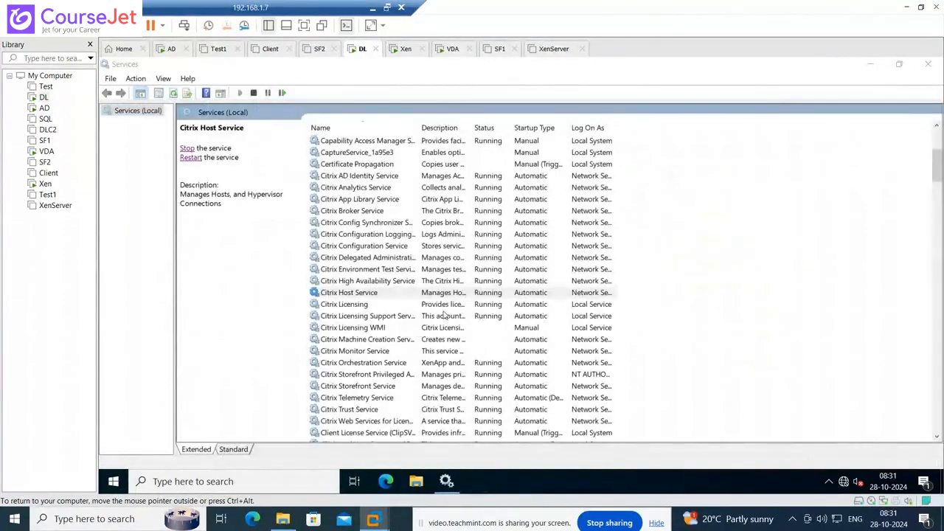
left_click(362, 340)
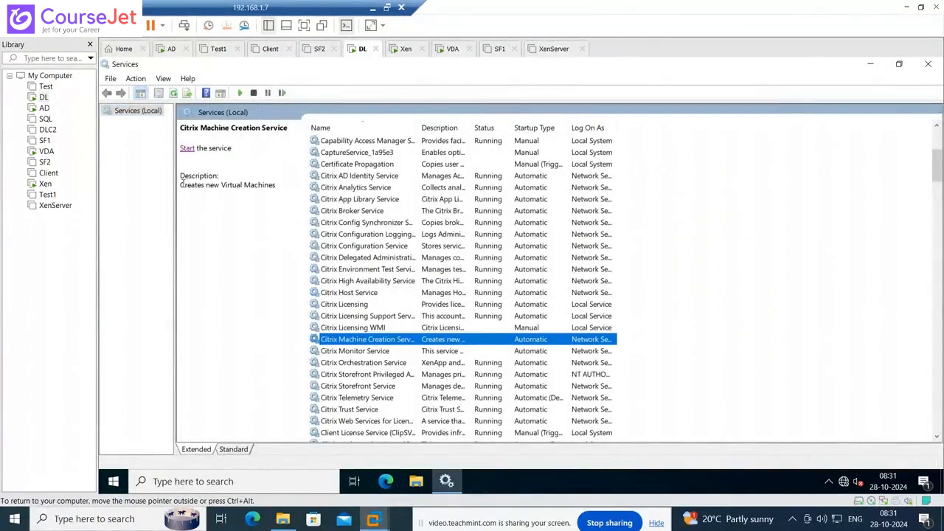
left_click(189, 148)
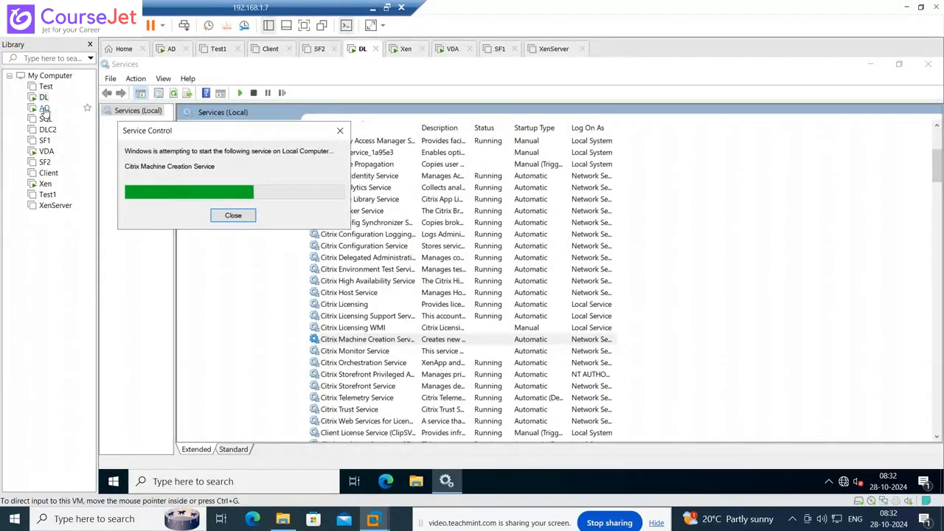
left_click(376, 352)
left_click(187, 148)
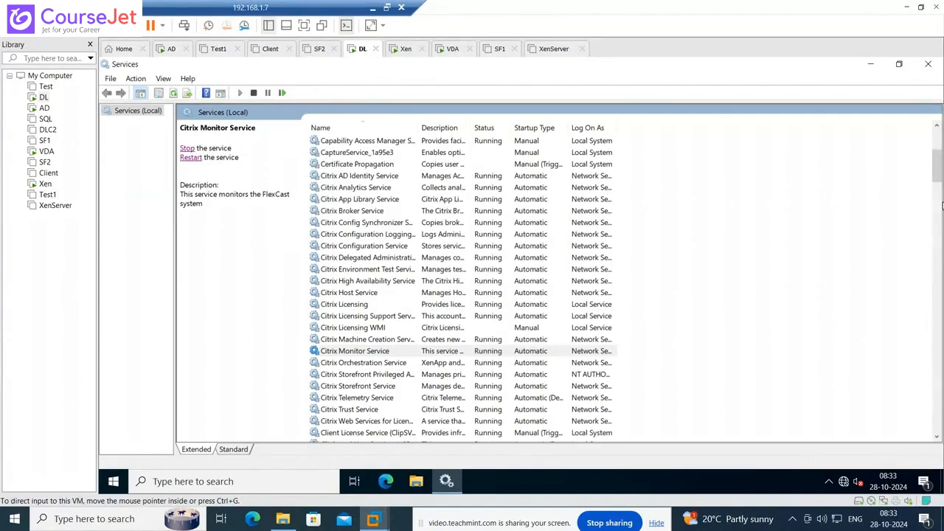
left_click_drag(938, 166, 938, 181)
- Close Services and launch Citrix Studio from the Citrix Start menu folder, then switch to AD
left_click(927, 64)
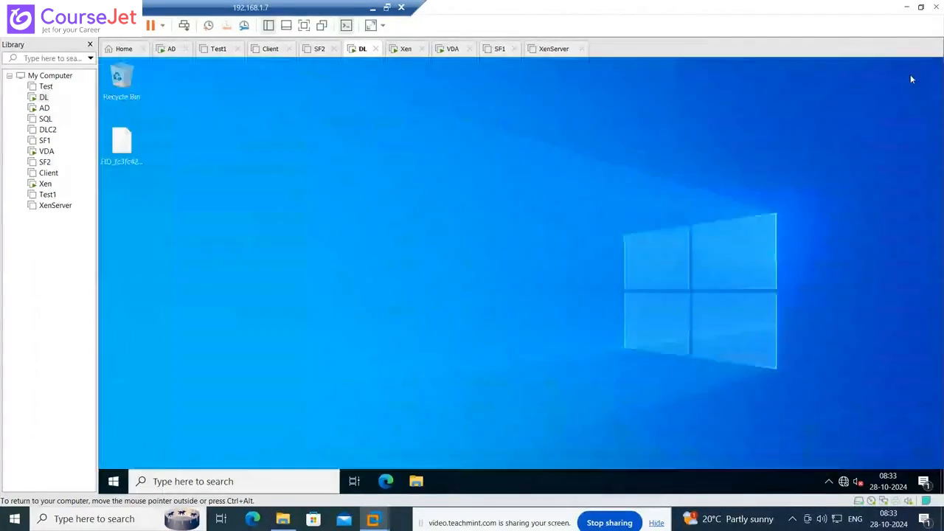
left_click(114, 481)
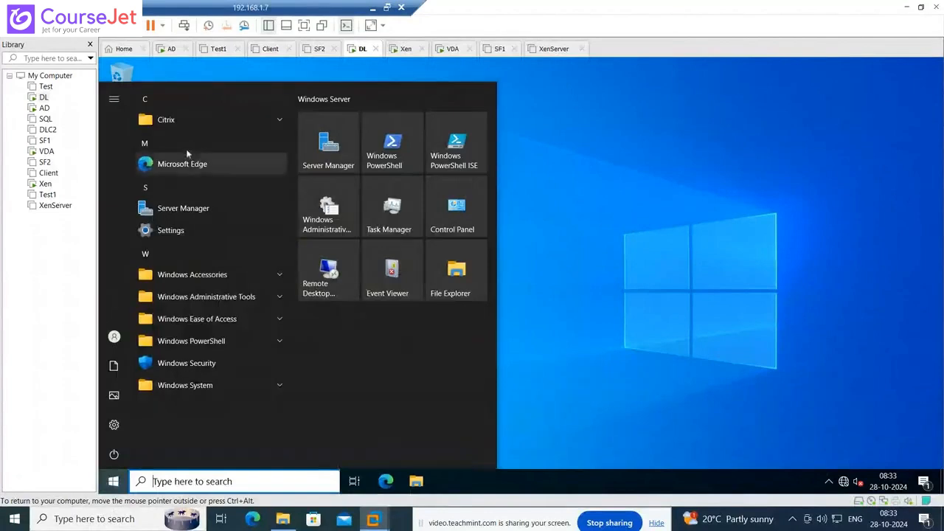
left_click(178, 120)
left_click(196, 209)
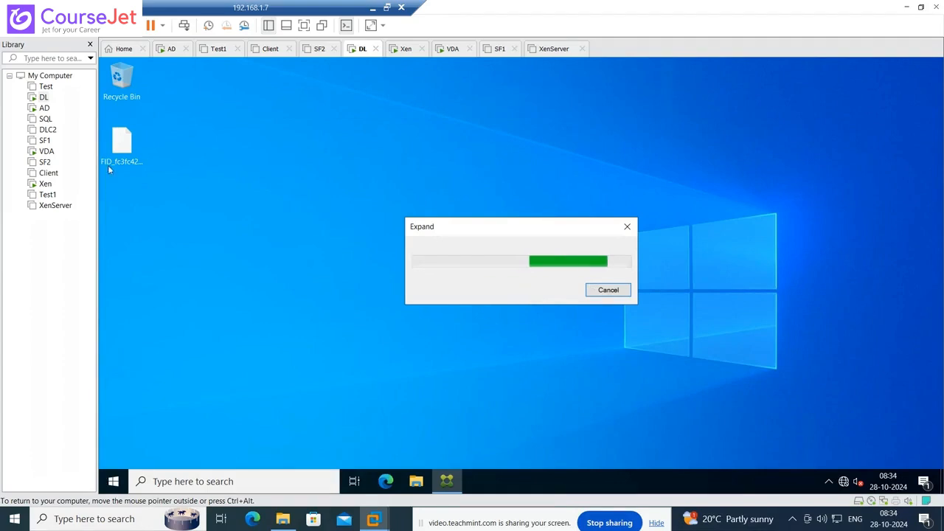
left_click(45, 109)
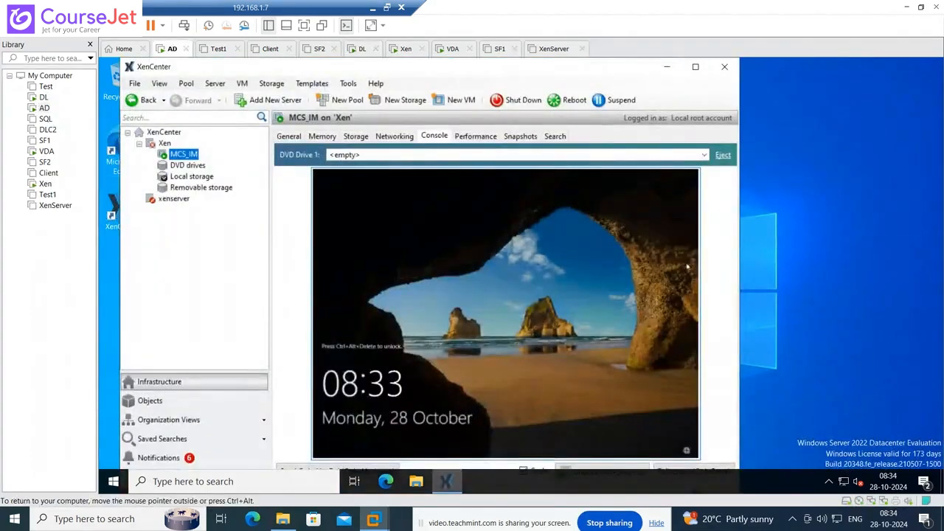
- Maximize XenCenter, sign in to MCS_IM with the account password, disable scaling, and open File Explorer
left_click(695, 67)
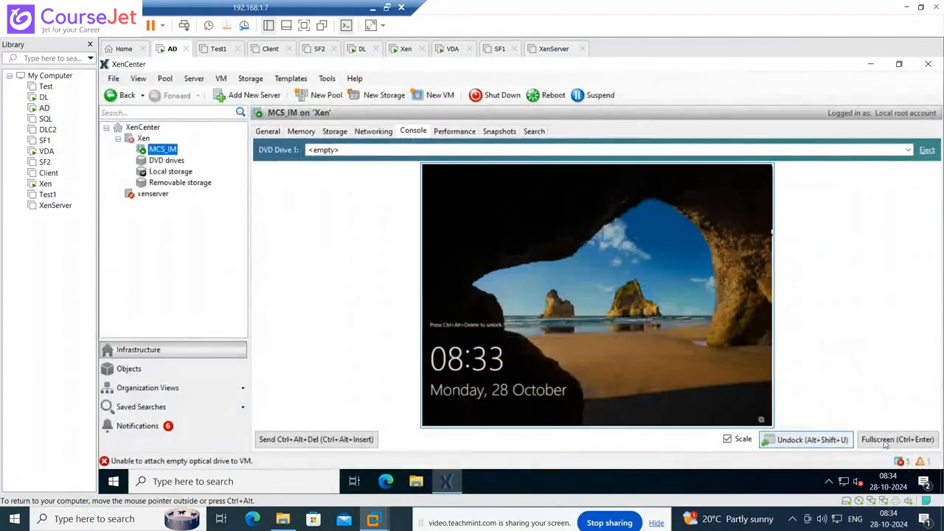
left_click(331, 442)
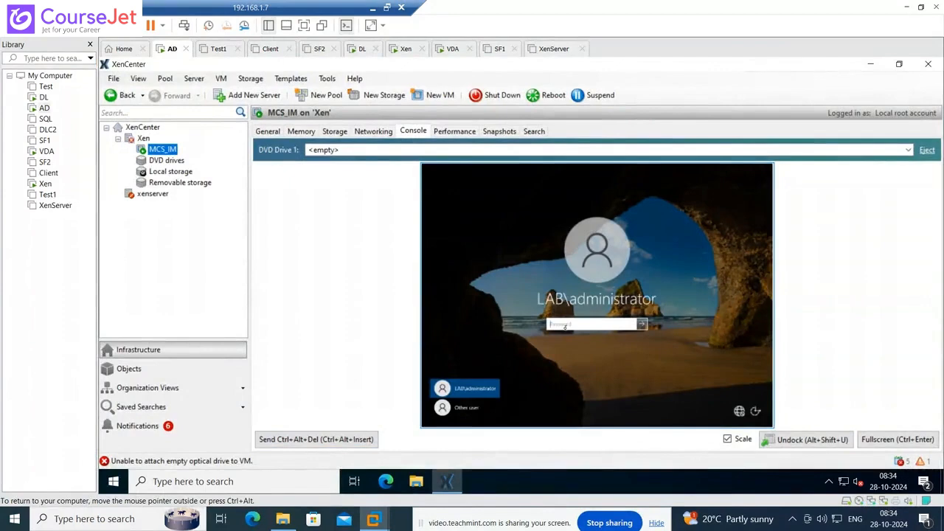
type("***")
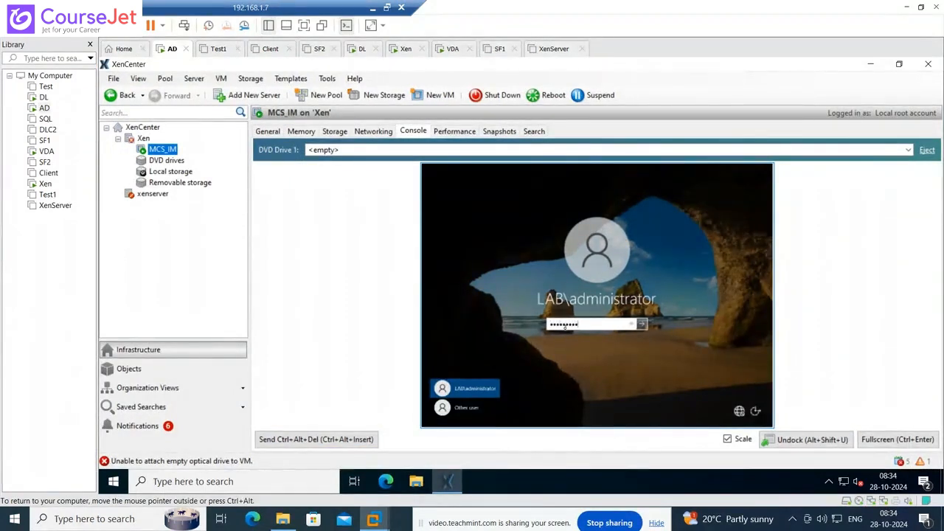
key("Return")
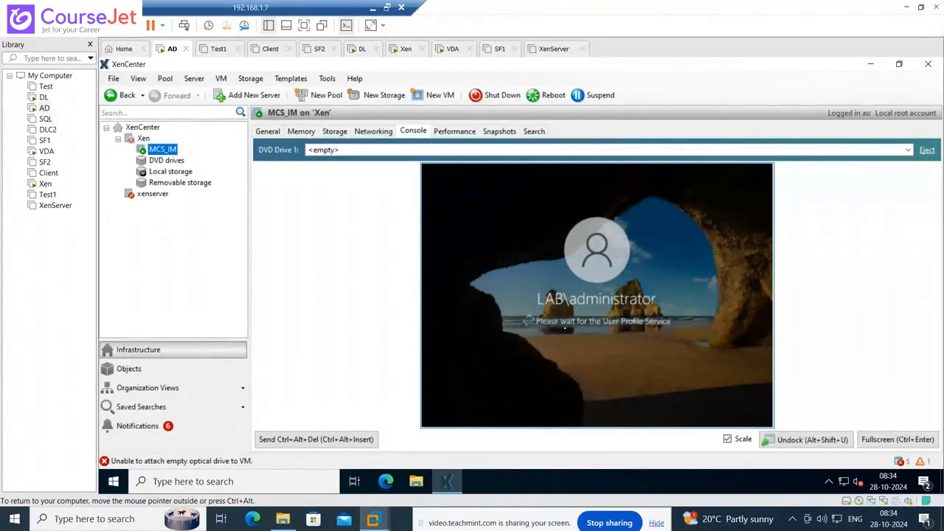
left_click(727, 439)
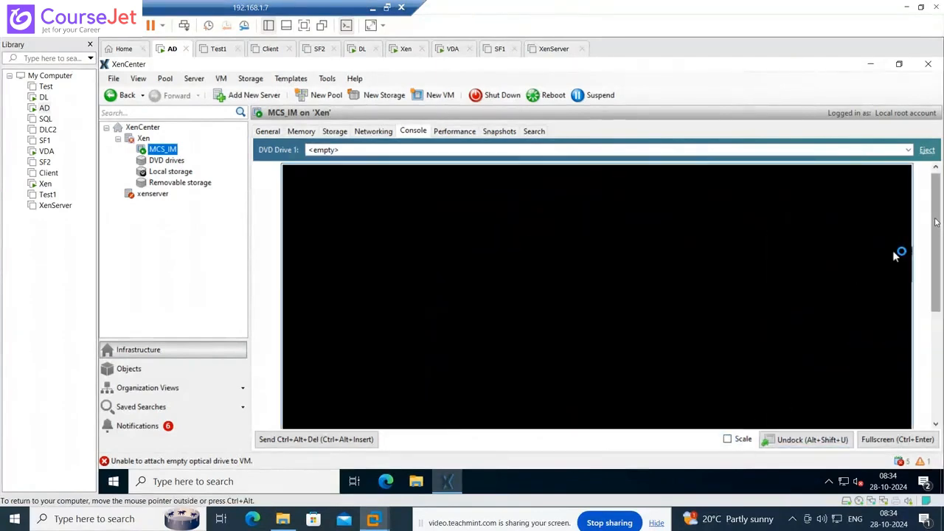
left_click_drag(935, 223, 940, 387)
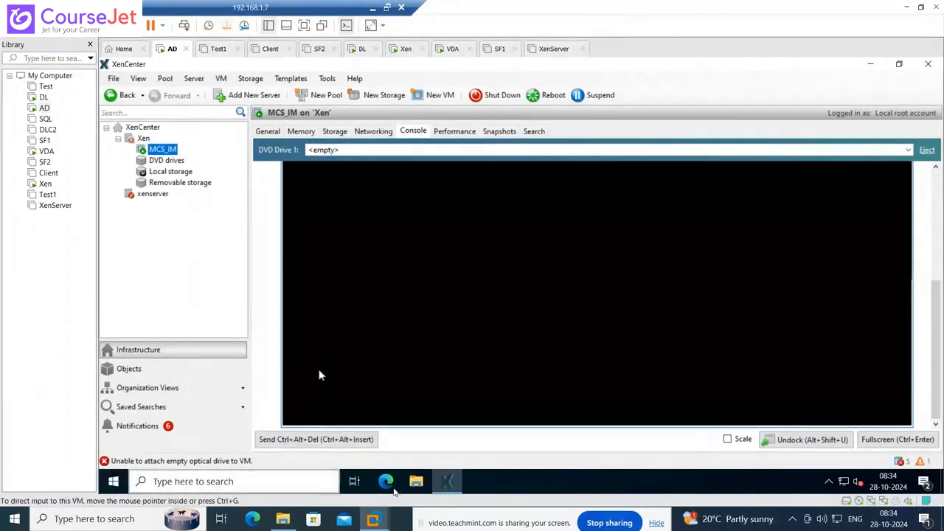
left_click(415, 481)
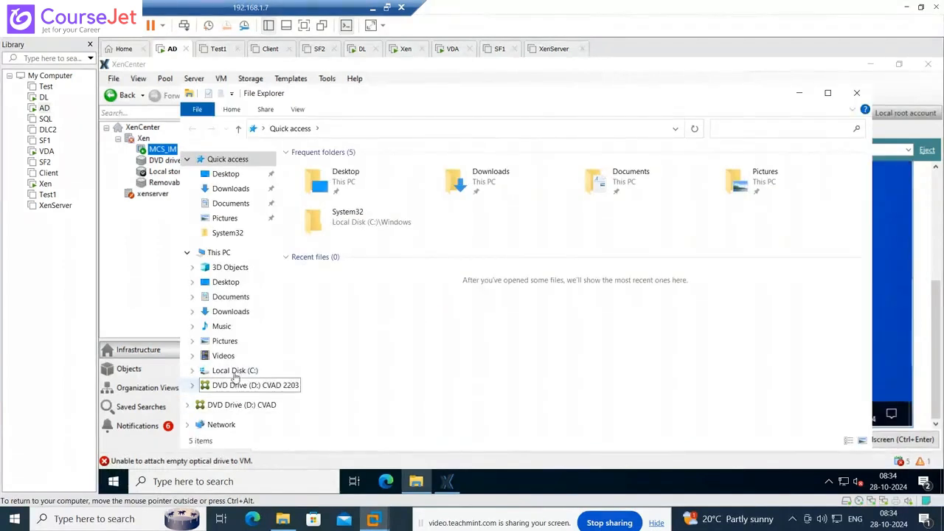
- Browse Local Disk (C:) and This PC on AD, then bring the MCS_IM console forward
left_click(235, 370)
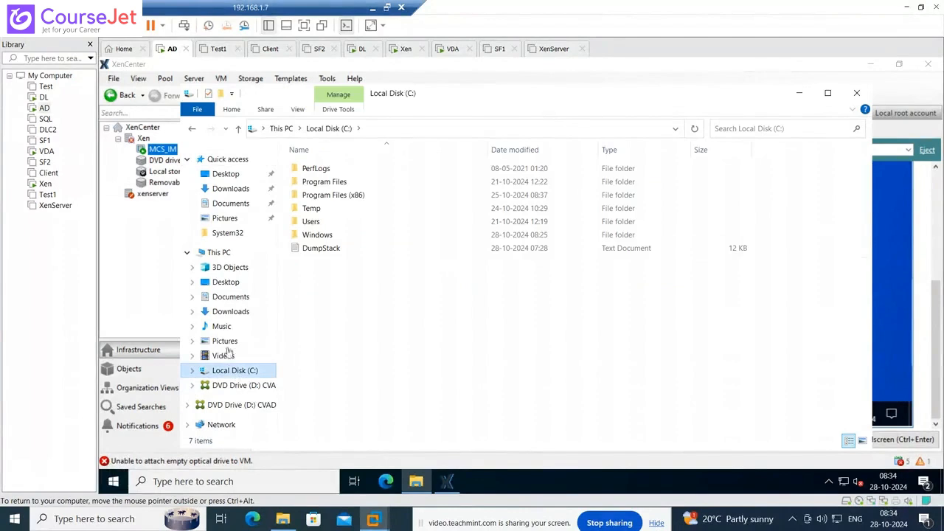
left_click(220, 253)
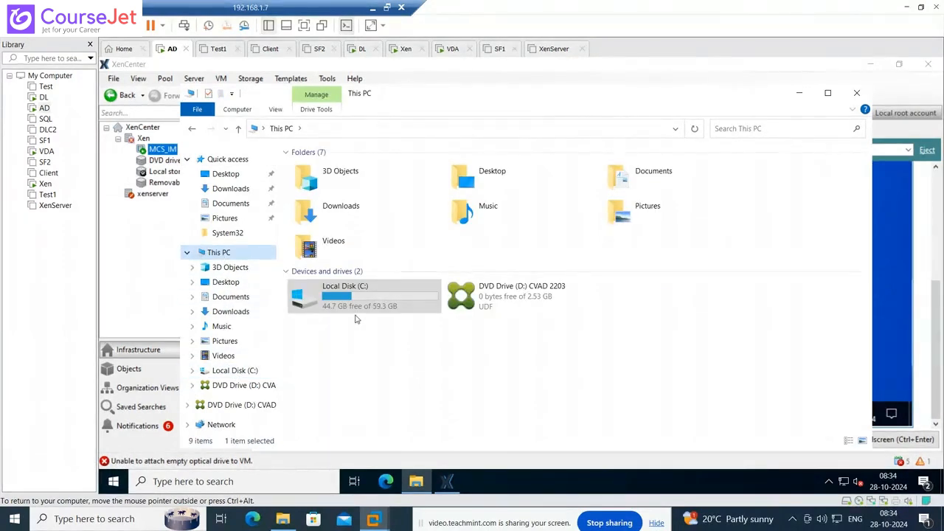
left_click(355, 315)
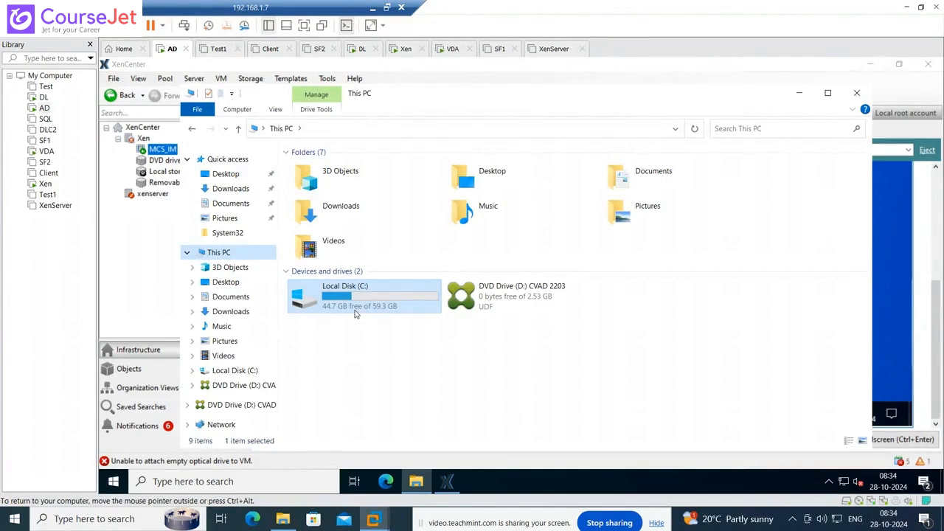
left_click(897, 320)
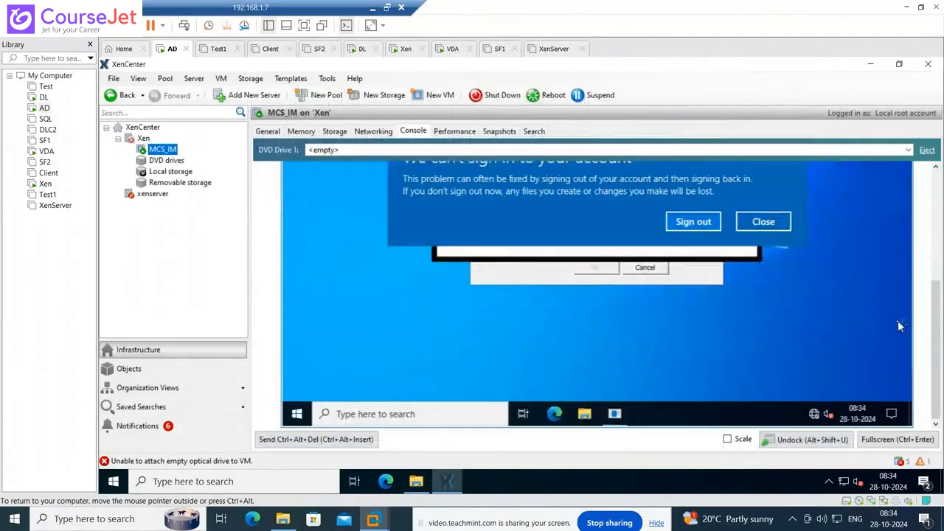
- Dismiss the can't-sign-in, problem report and Windows Admin Center prompts on MCS_IM
left_click(764, 223)
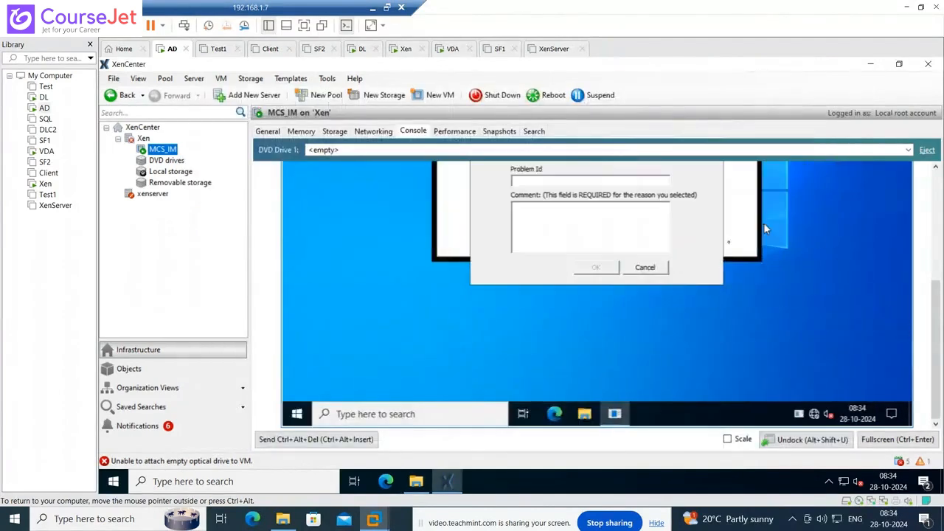
left_click(646, 268)
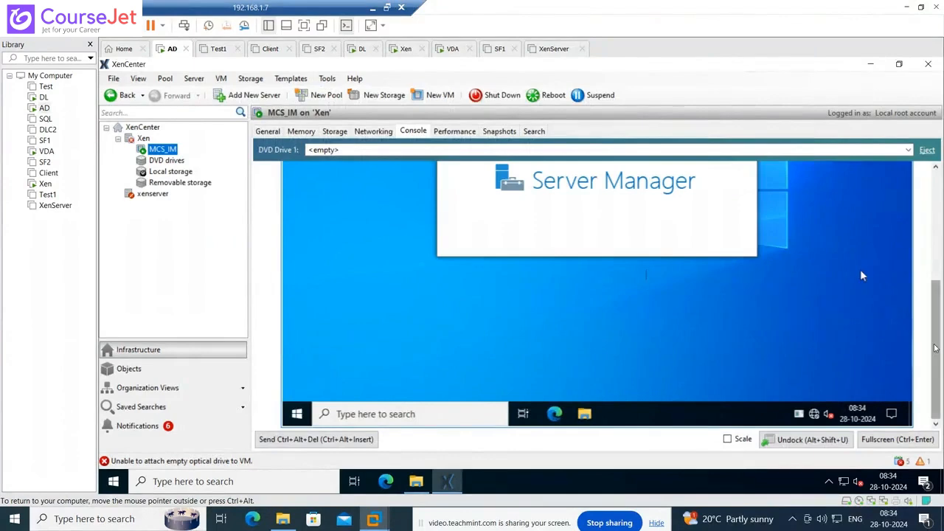
left_click_drag(936, 346, 935, 264)
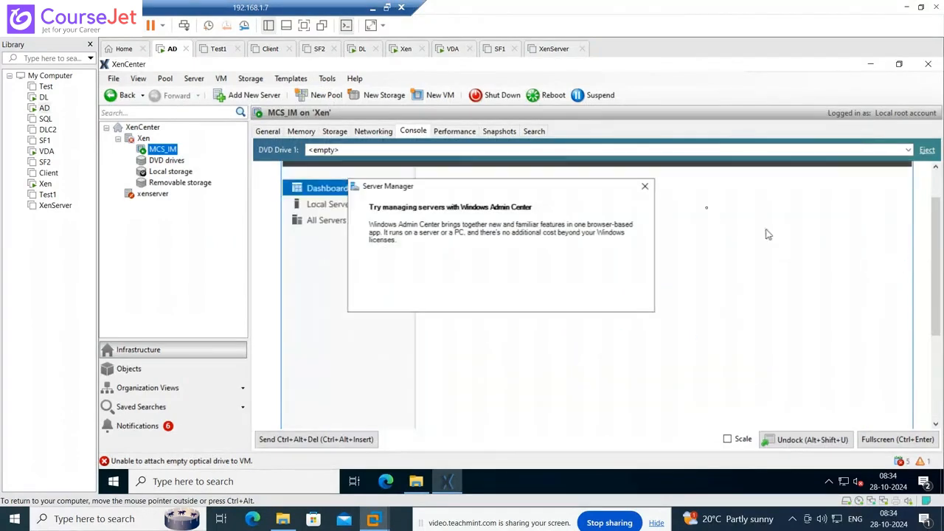
left_click(646, 187)
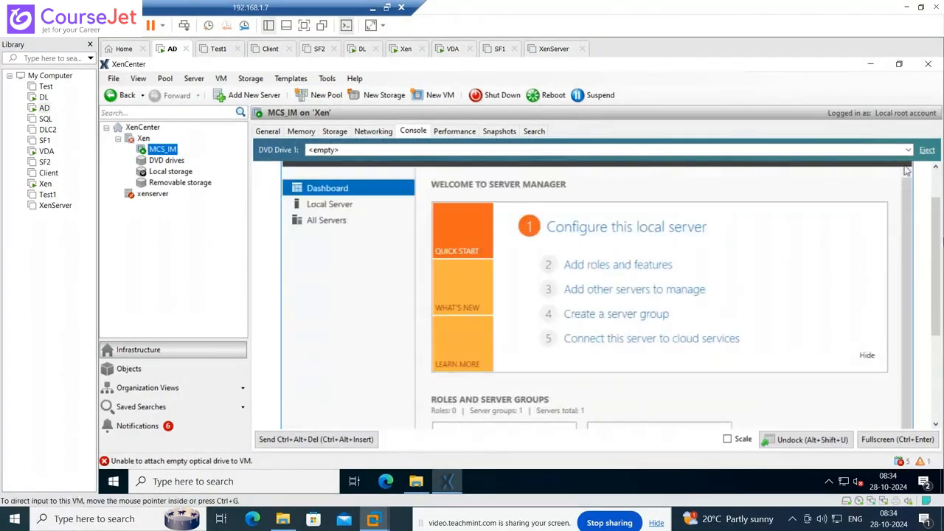
left_click_drag(935, 265, 937, 344)
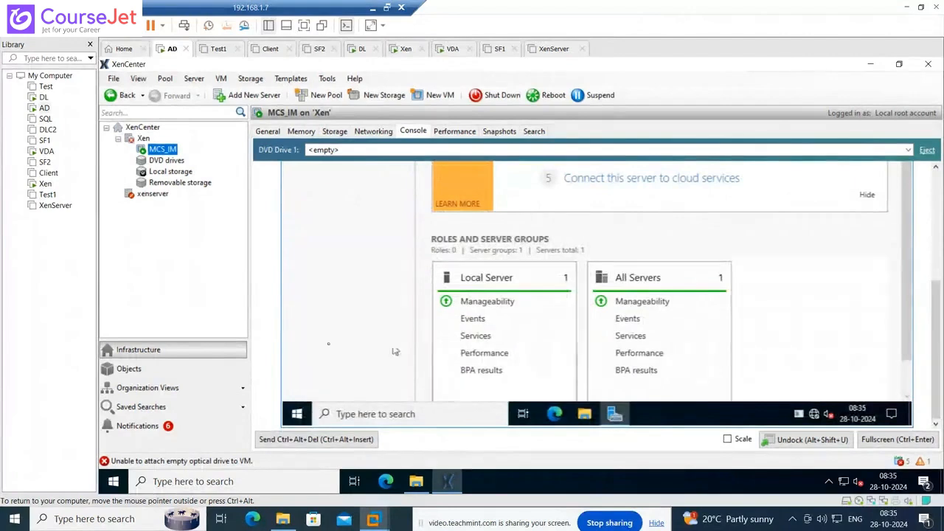
- Try opening the \a8.0.0.10\ share via Run, then open the CVAD 2203 DVD drive from This PC
right_click(297, 413)
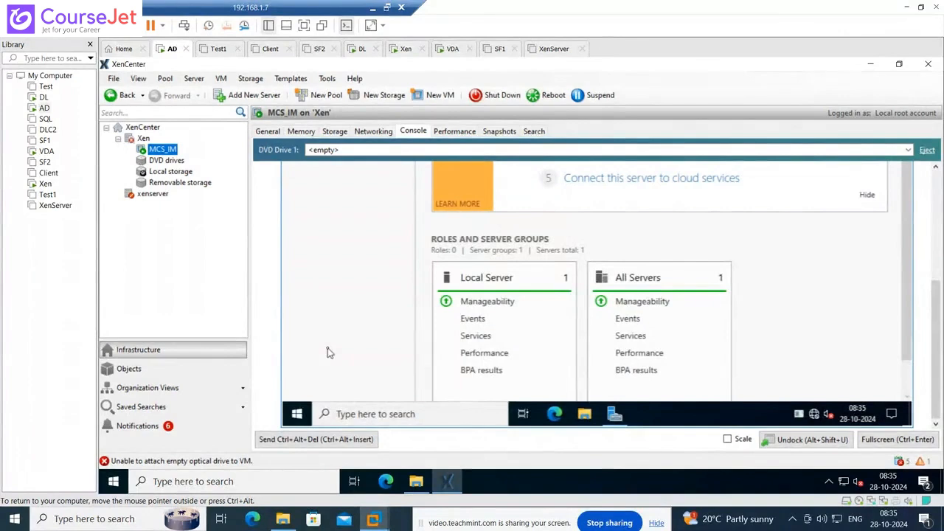
key("super+r")
type("\\a")
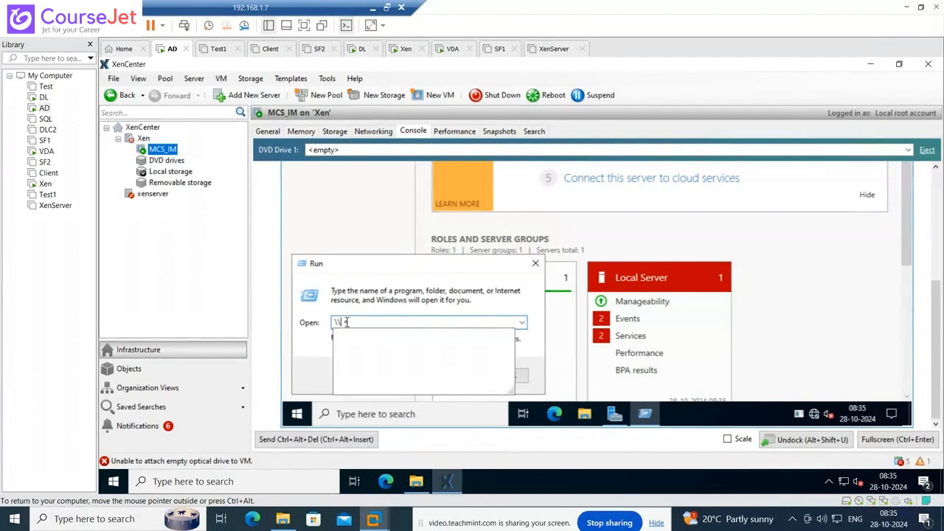
type("8.0.0.")
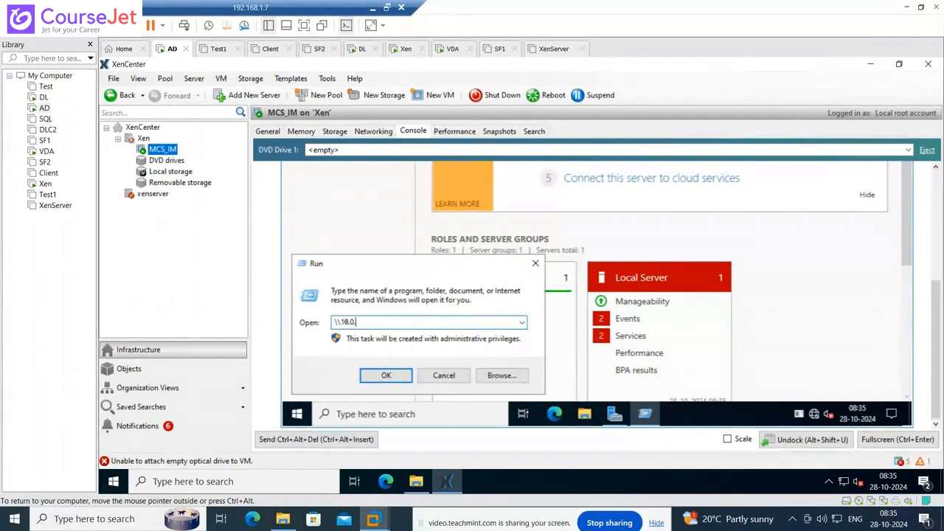
type("10\\d$")
key("Return")
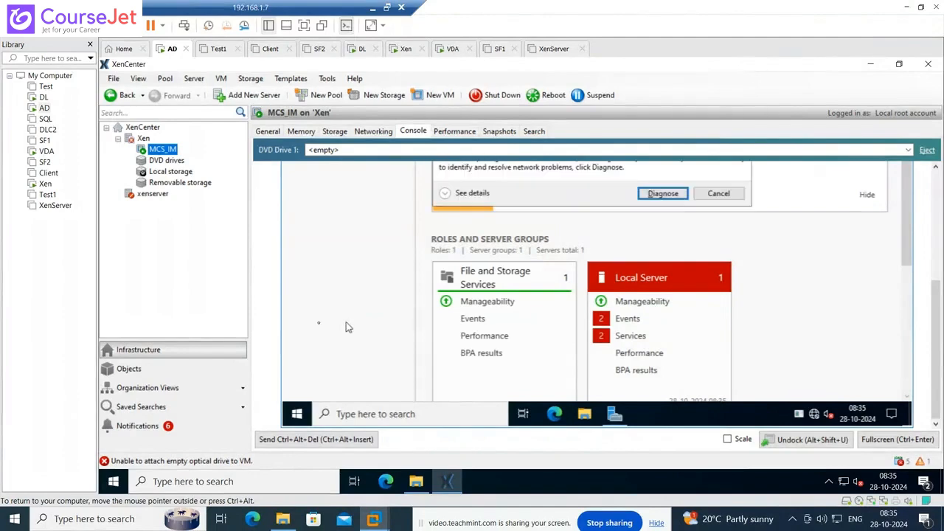
left_click(734, 196)
left_click(446, 374)
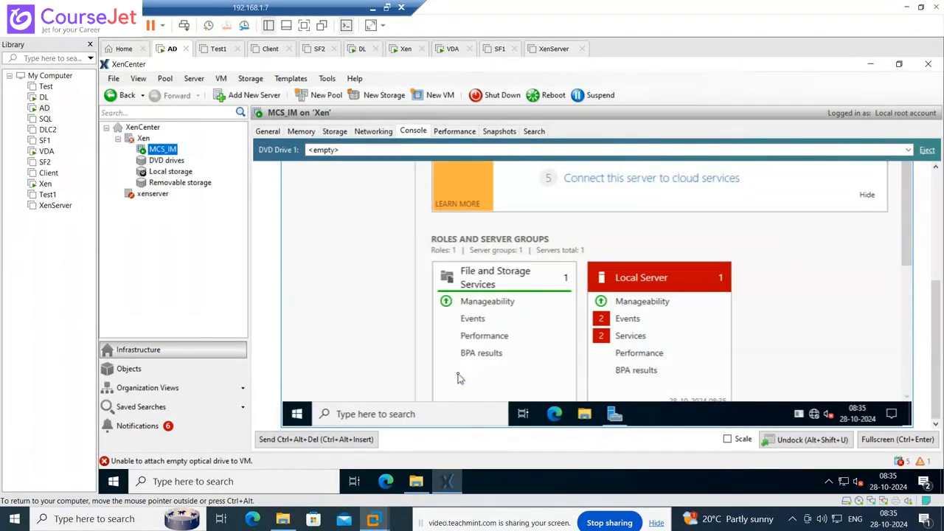
left_click(416, 481)
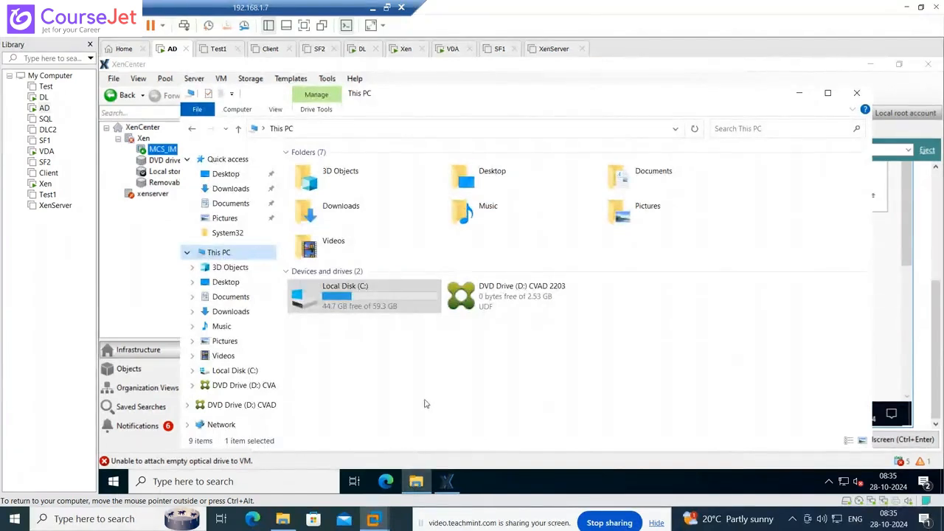
double_click(494, 307)
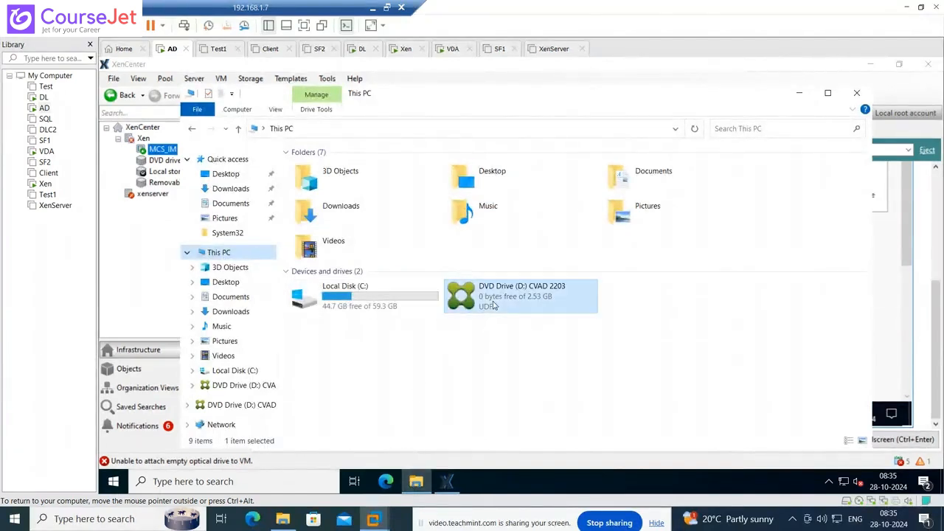
- On DL, cancel Citrix Studio's End Snap-in prompt and select the Hosting node
left_click(44, 99)
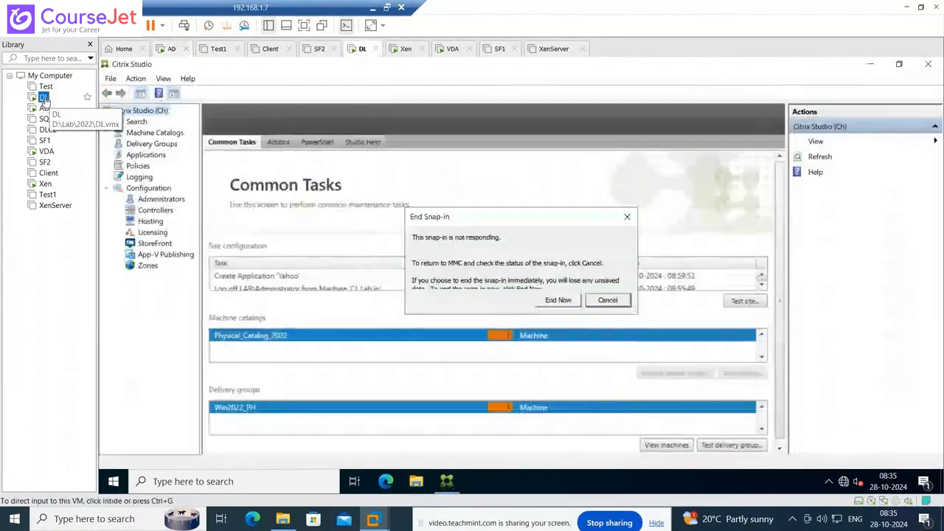
left_click(606, 300)
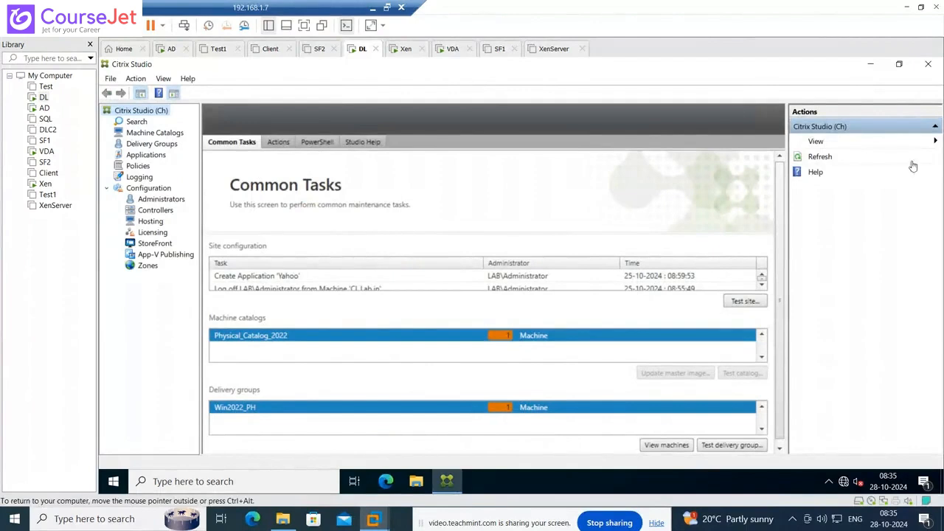
left_click(151, 223)
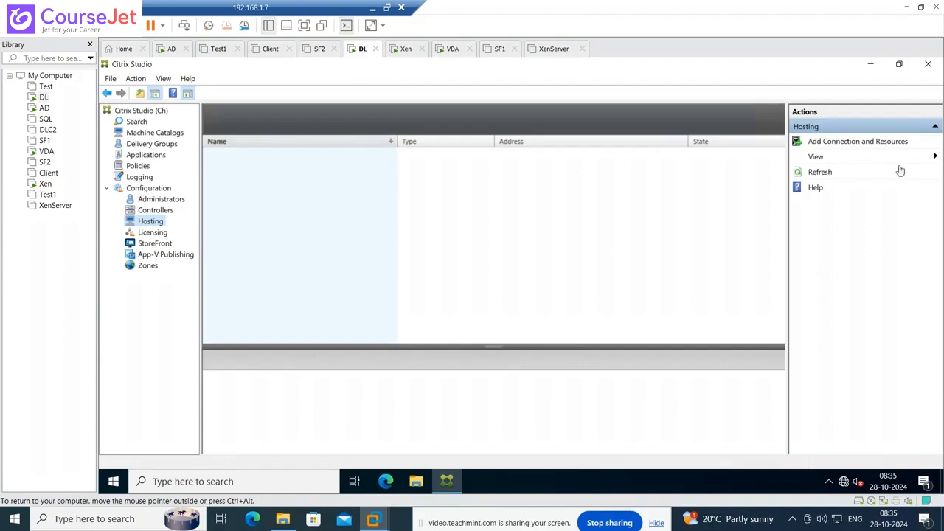
left_click(863, 141)
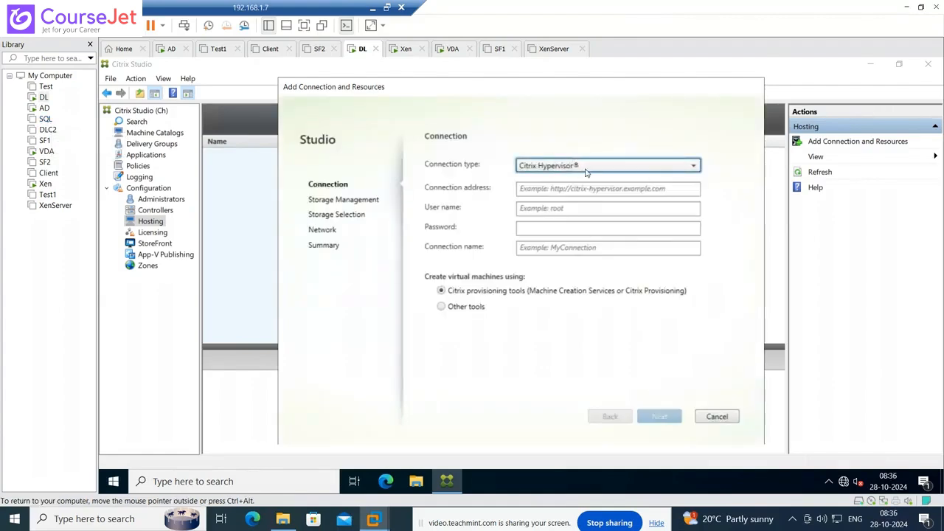
left_click(551, 191)
type("h")
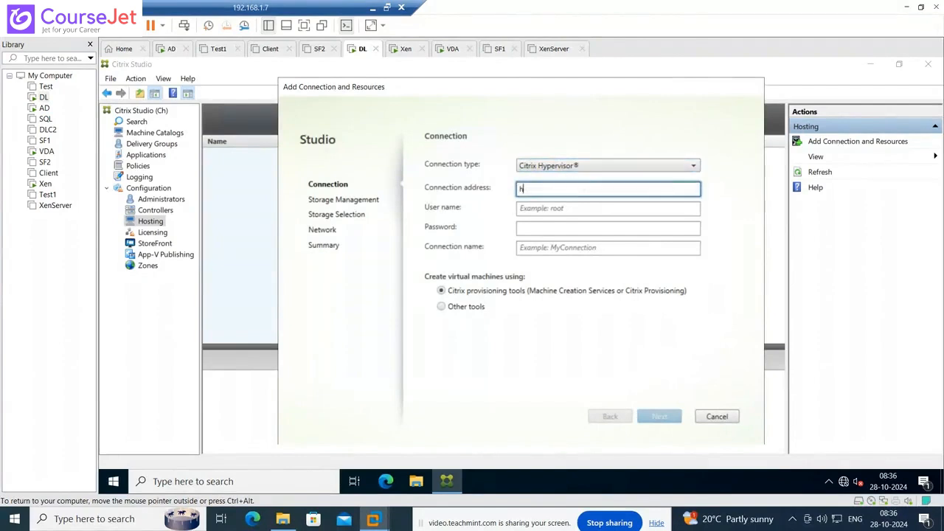
type("ttp://10.0.0.100")
left_click(561, 209)
type("Roo")
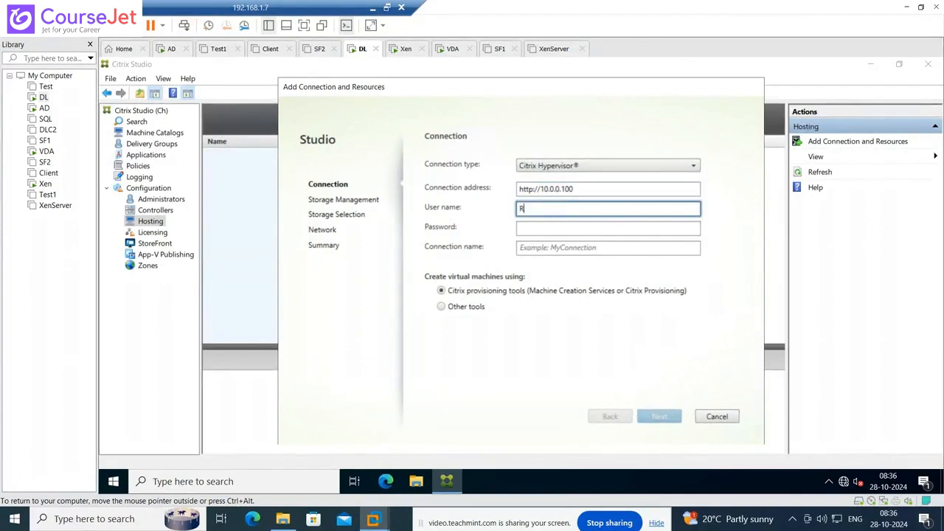
key("BackSpace")
key("BackSpace")
key("BackSpace")
type("root")
- Enter the root password, name the connection XenServer_CTX, and continue to Storage Management
key("Tab")
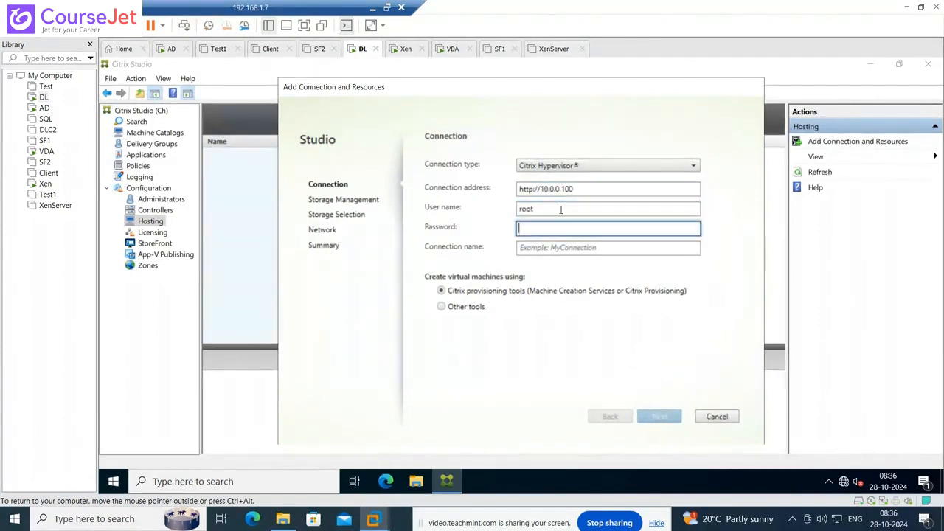
type("•••••••••")
key("Tab")
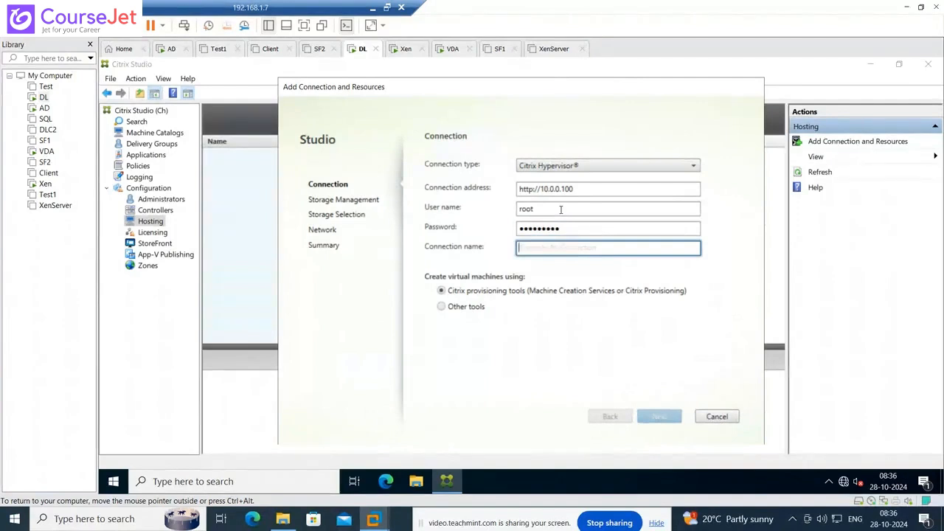
type("XenServer")
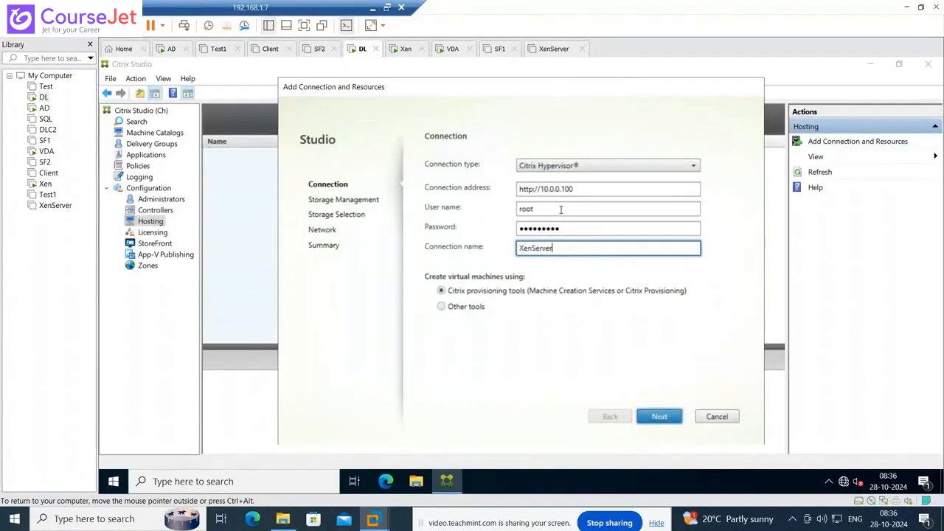
type("_CTX")
left_click(659, 417)
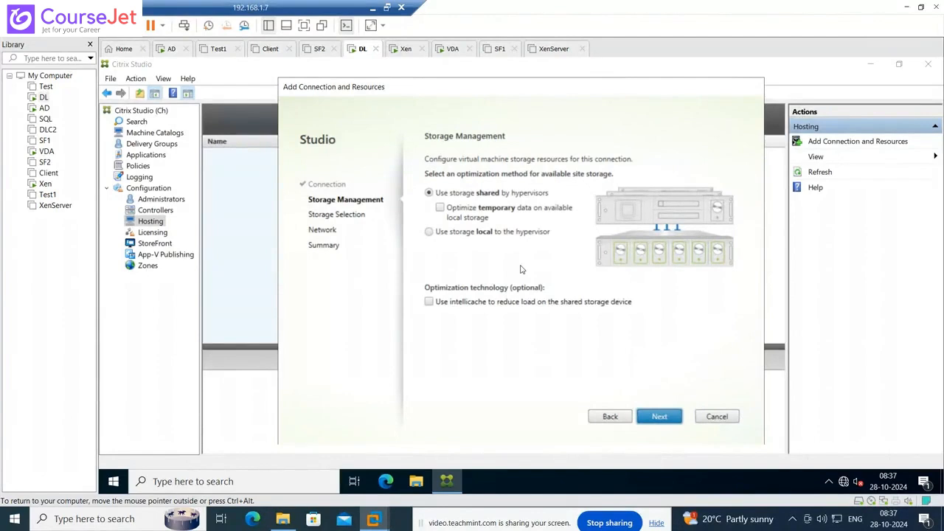
- Use storage local to the hypervisor, start the network resource name as 'Xen_', then bring up Edge
left_click(429, 233)
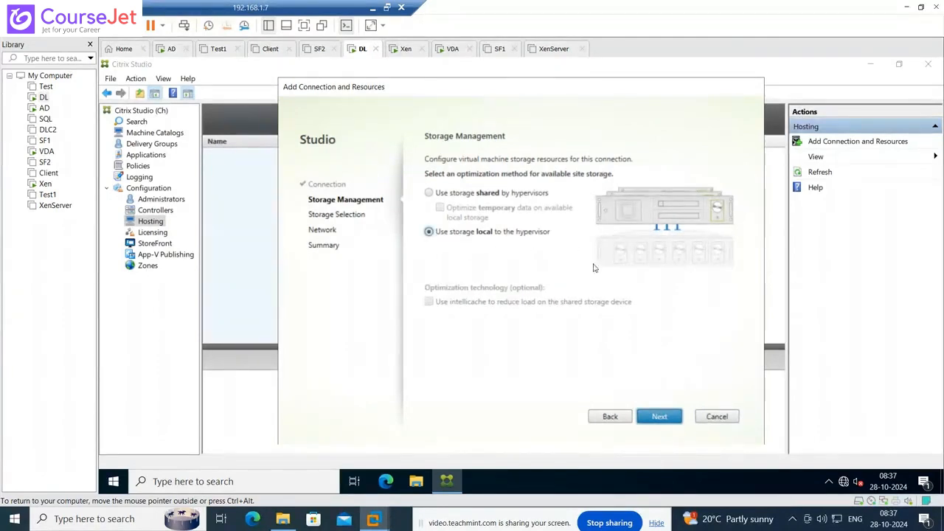
left_click(659, 418)
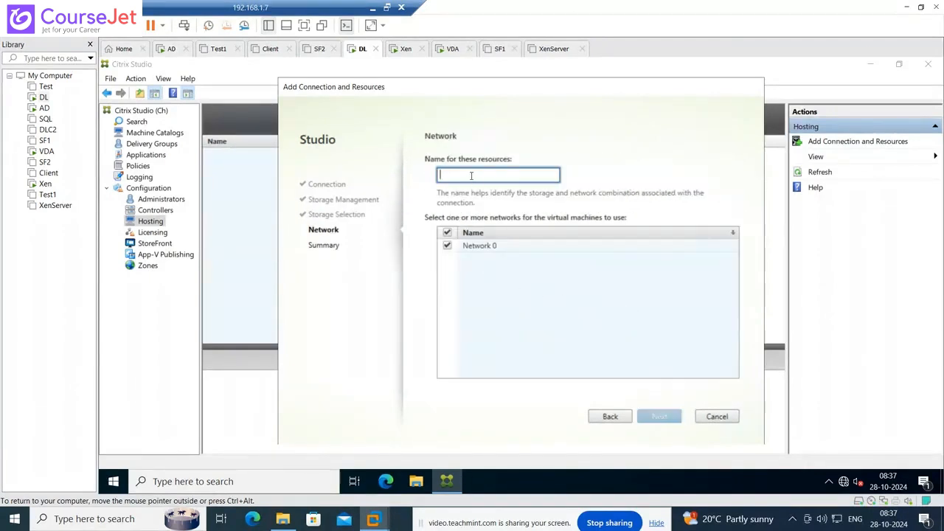
type("Xe")
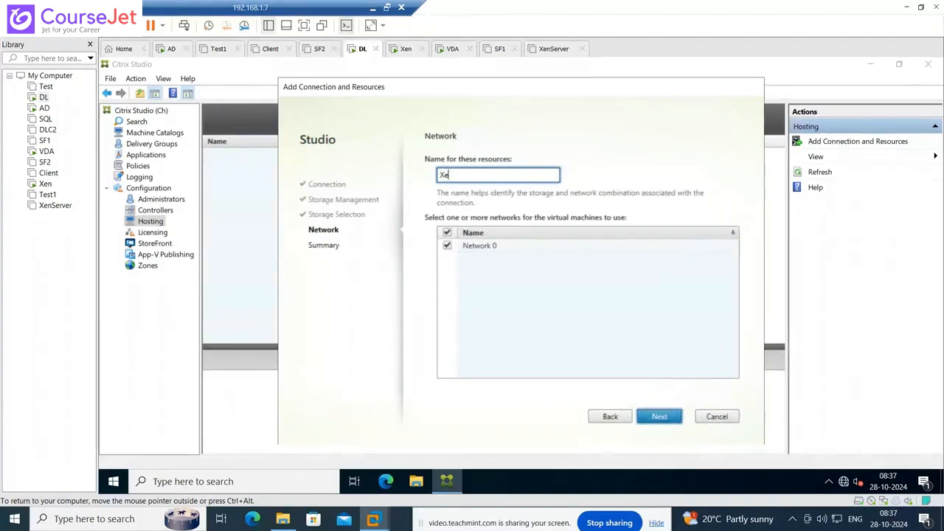
type("n_")
left_click(386, 483)
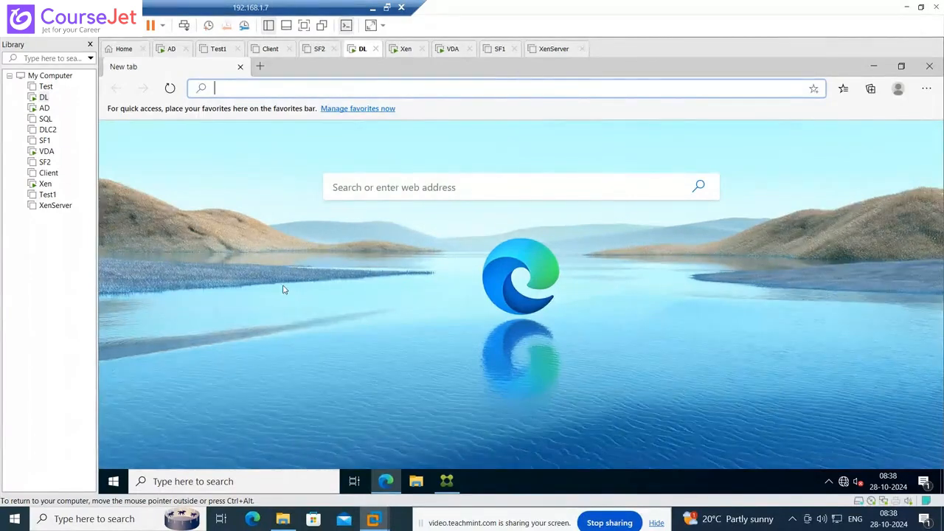
- Complete the resource name as 'Xen_Net' and finish creating the XenServer_CTX hosting connection
left_click(874, 66)
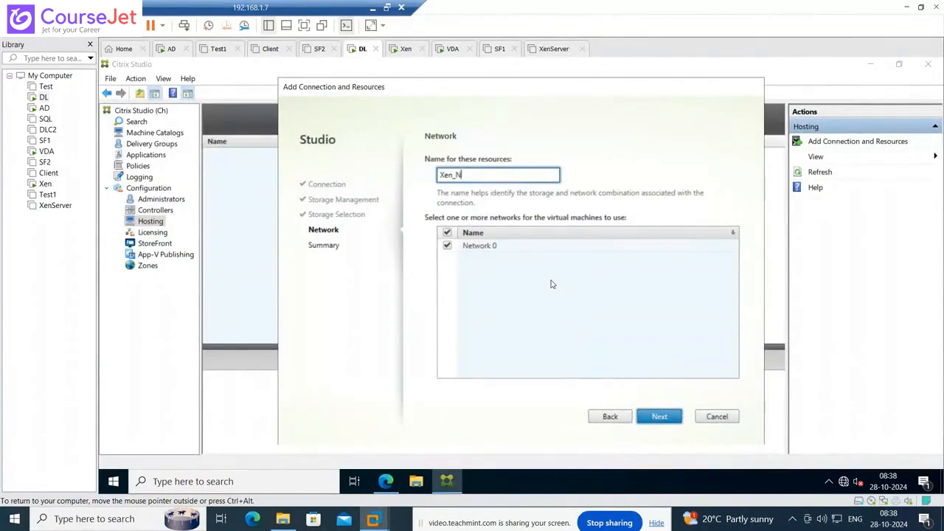
type("et")
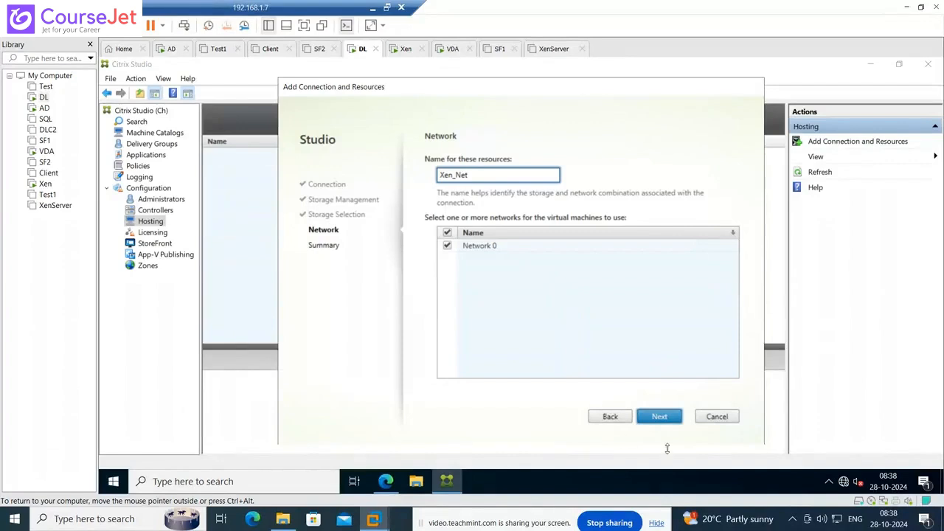
left_click(659, 417)
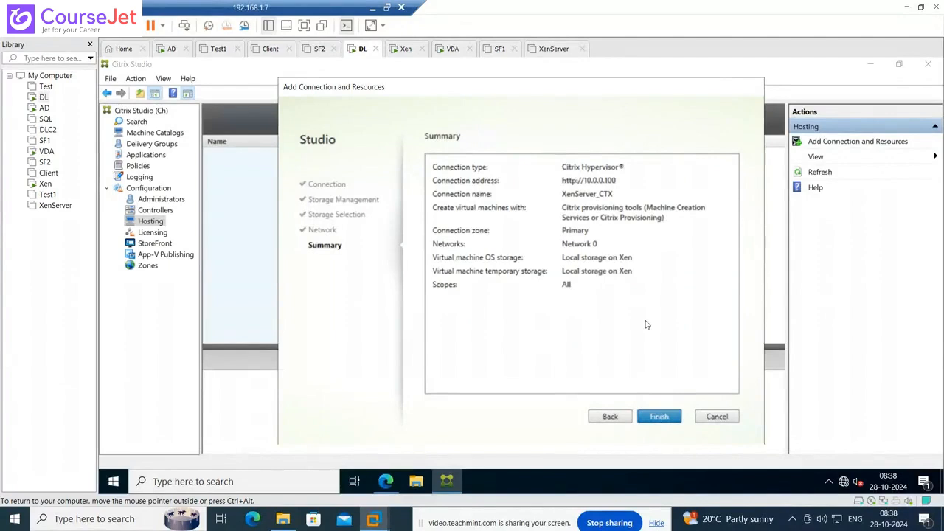
key("Return")
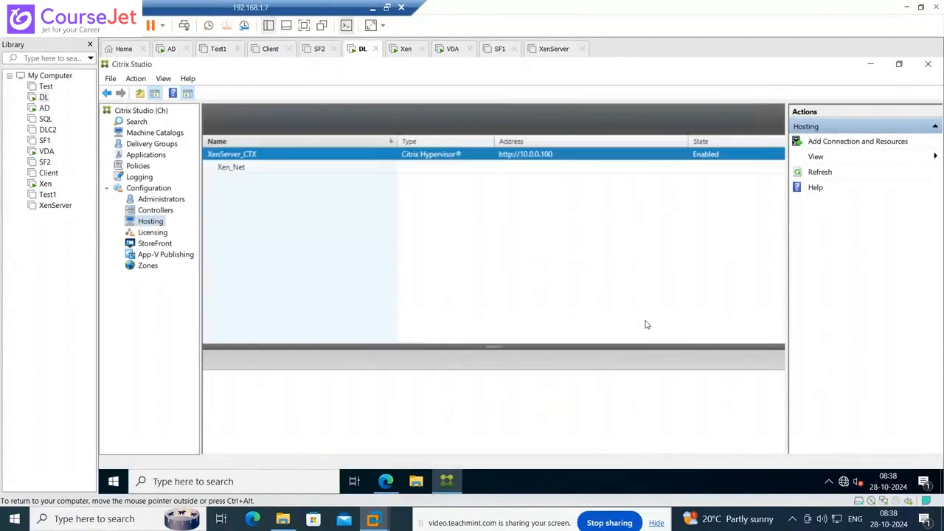
- Move from the XenServer_CTX connection to the Machine Catalogs node to start a new catalog
left_click(230, 168)
left_click(238, 155)
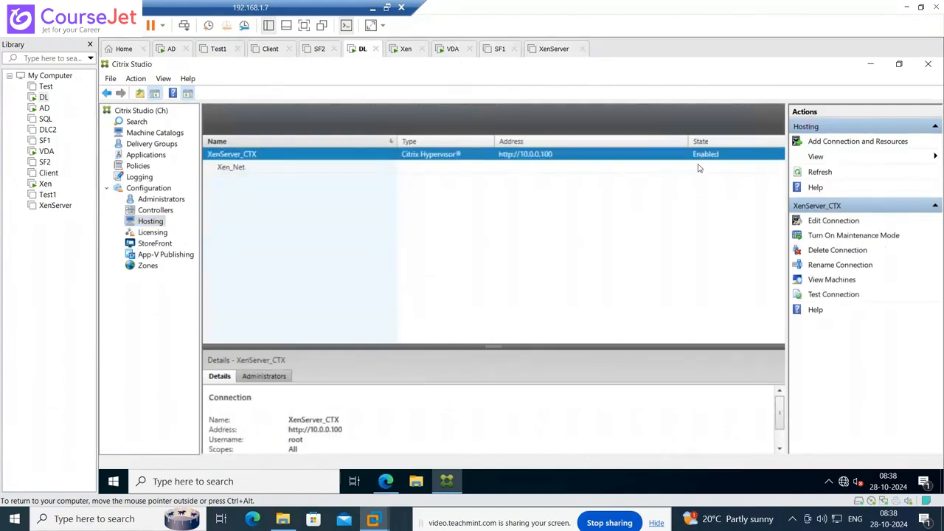
left_click(136, 122)
left_click(148, 133)
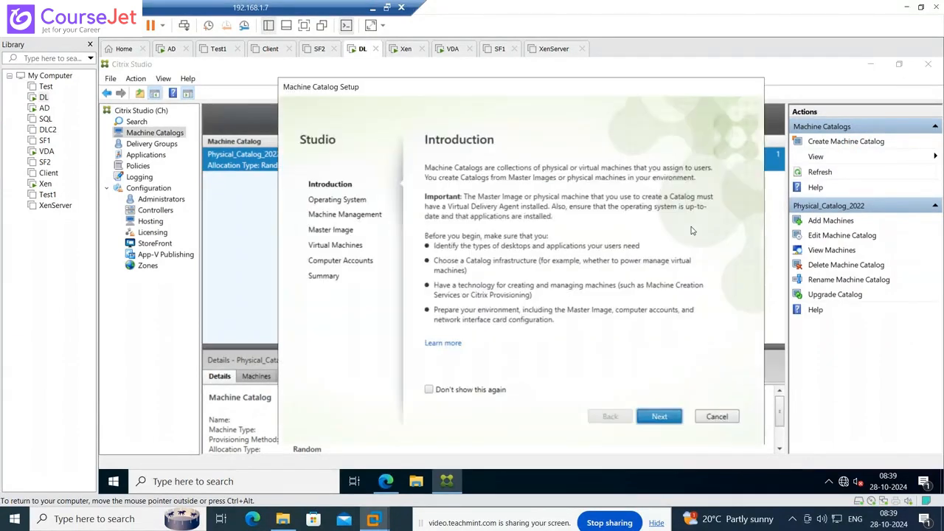
- Advance the Machine Catalog Setup wizard to Machine Management, then cancel it
left_click(659, 416)
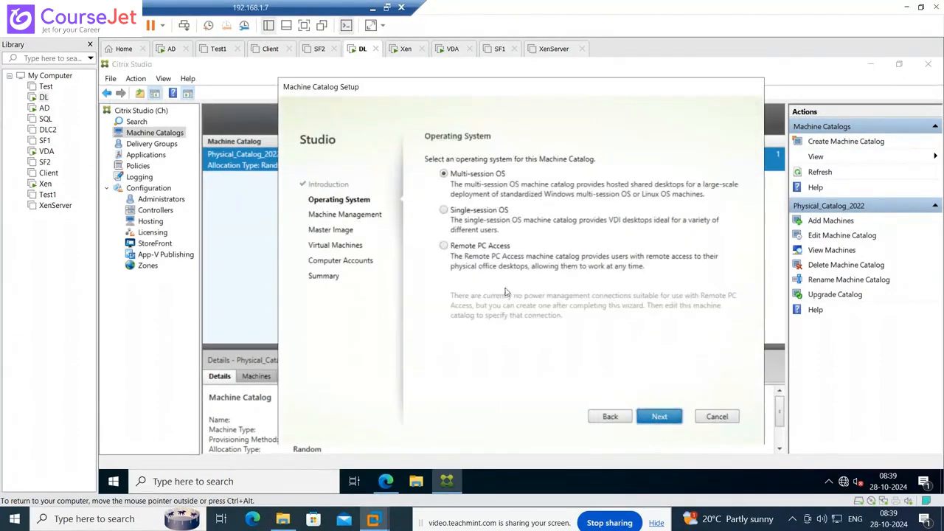
left_click(666, 417)
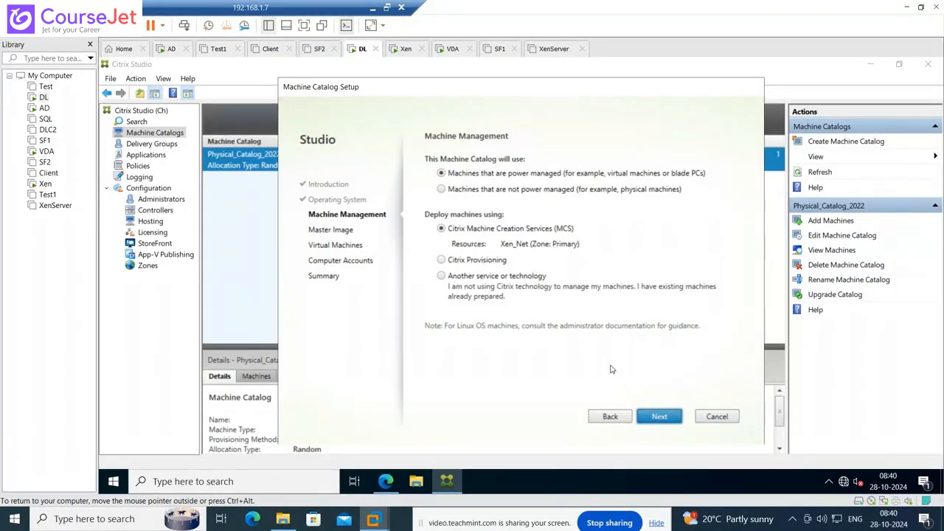
left_click(717, 417)
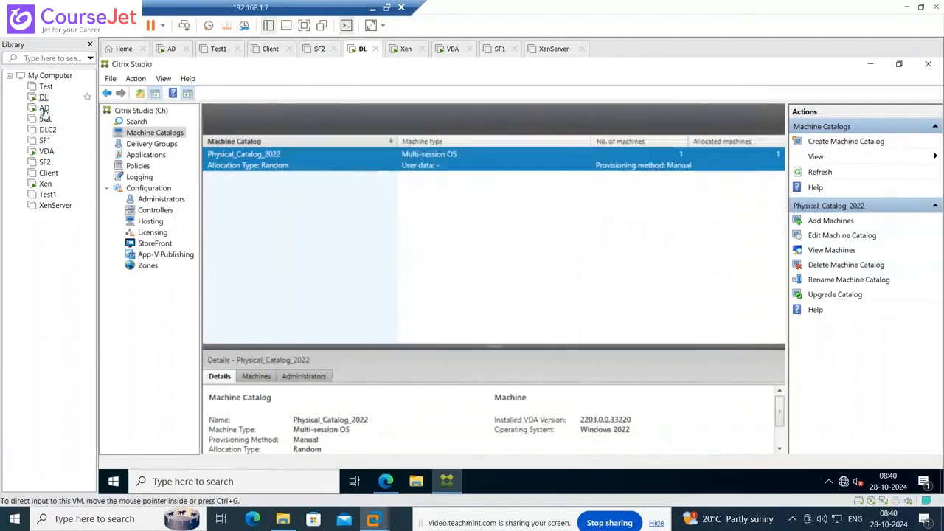
- On the AD machine, open the CVAD 2203 disc and copy all of its files
left_click(44, 108)
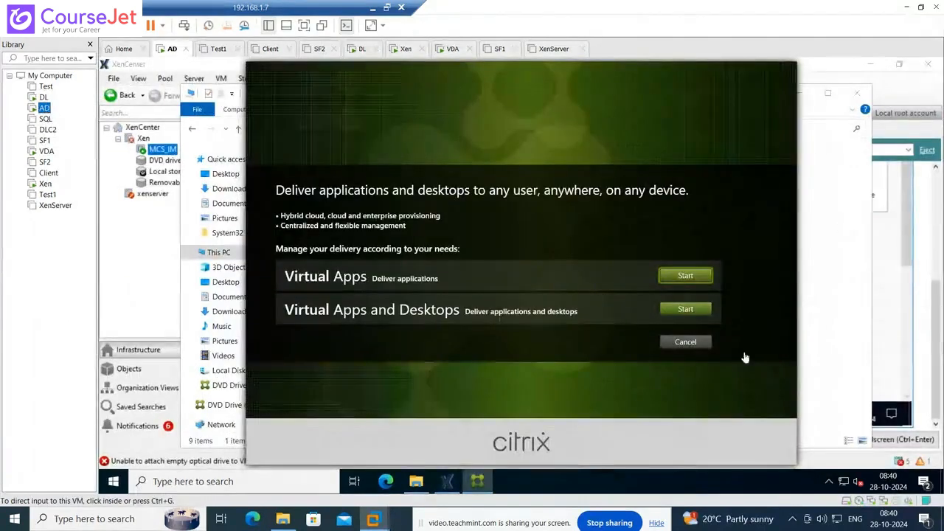
left_click(701, 343)
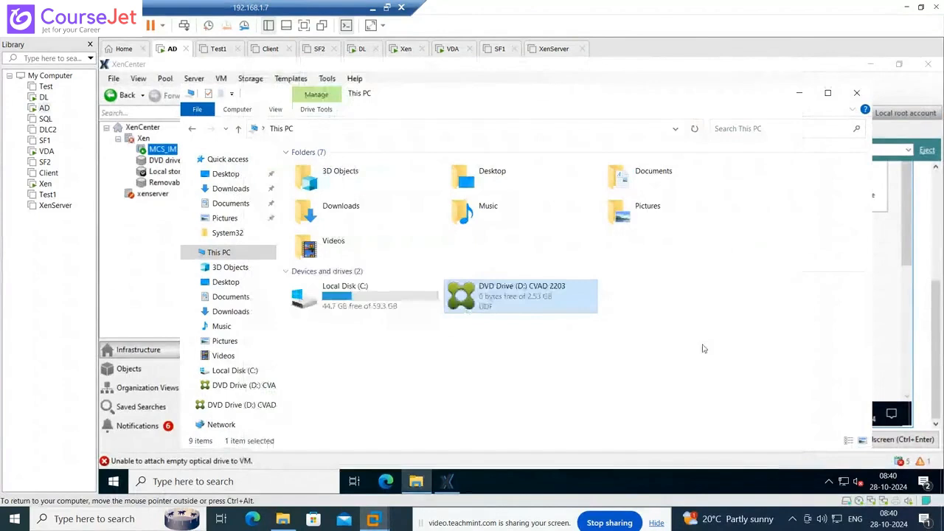
left_click(660, 375)
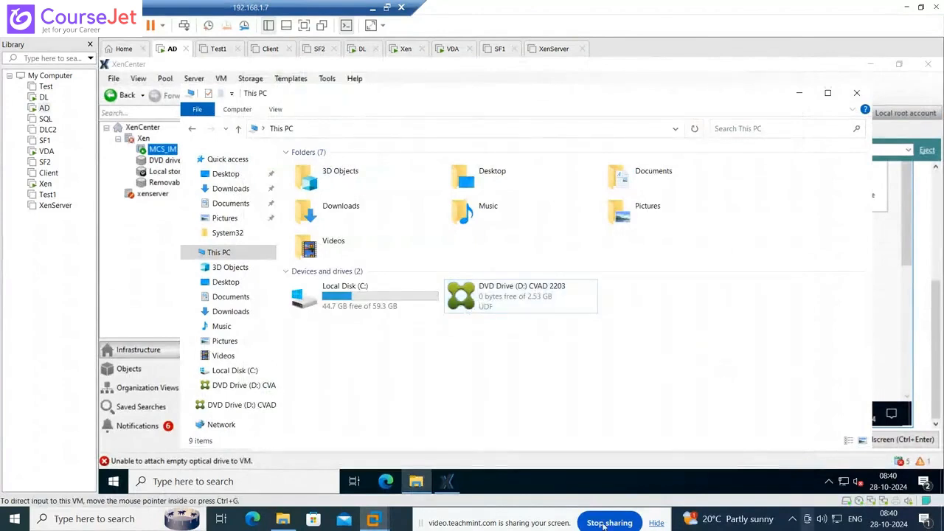
right_click(486, 305)
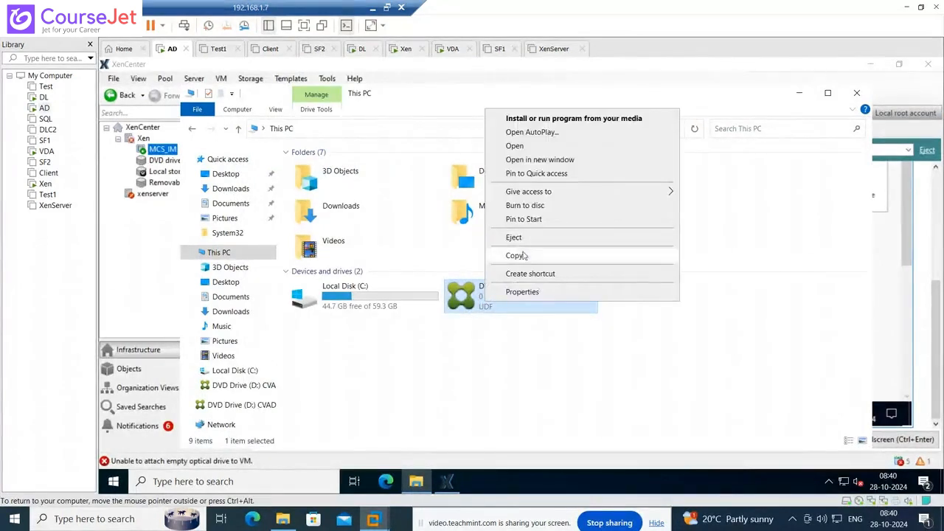
left_click(542, 146)
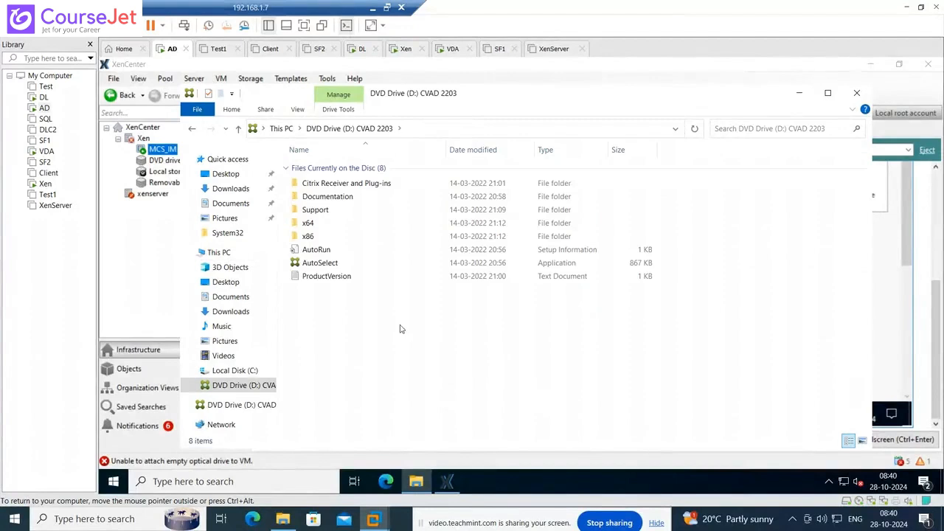
key("ctrl+a")
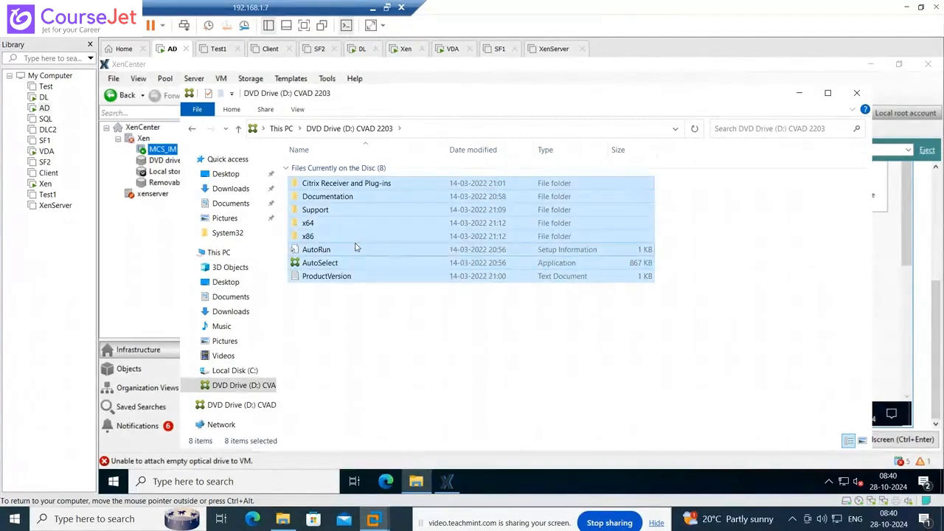
right_click(363, 261)
left_click(385, 290)
- Create a new folder named 'CitrixISO' in C:\Temp and open it
left_click(245, 371)
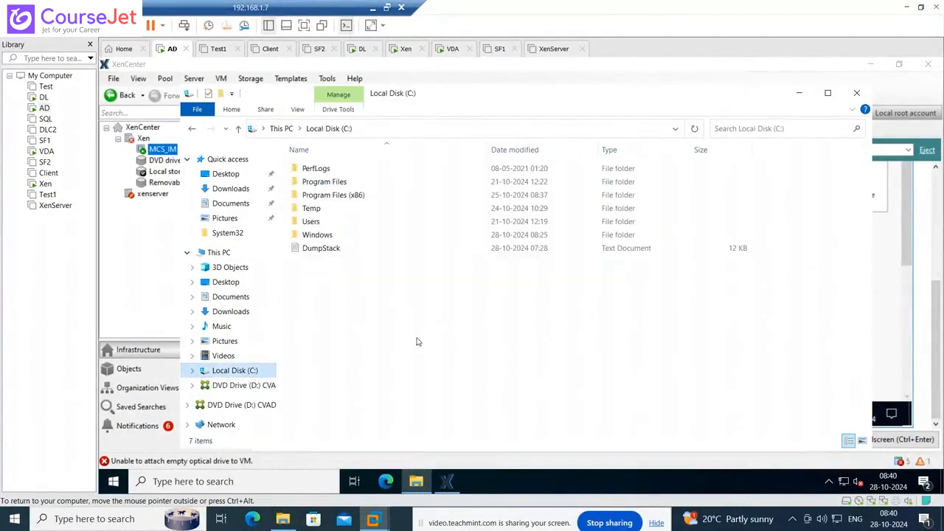
double_click(324, 213)
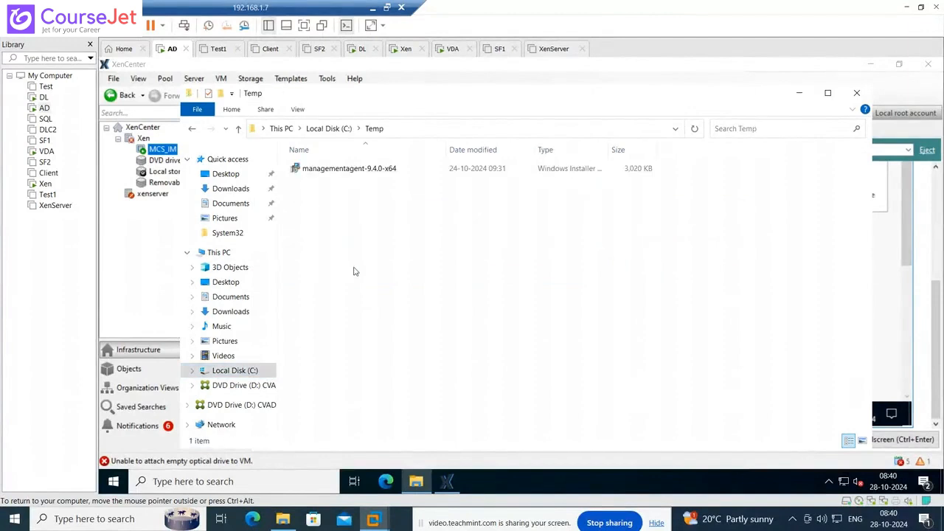
right_click(354, 268)
mouse_move(433, 408)
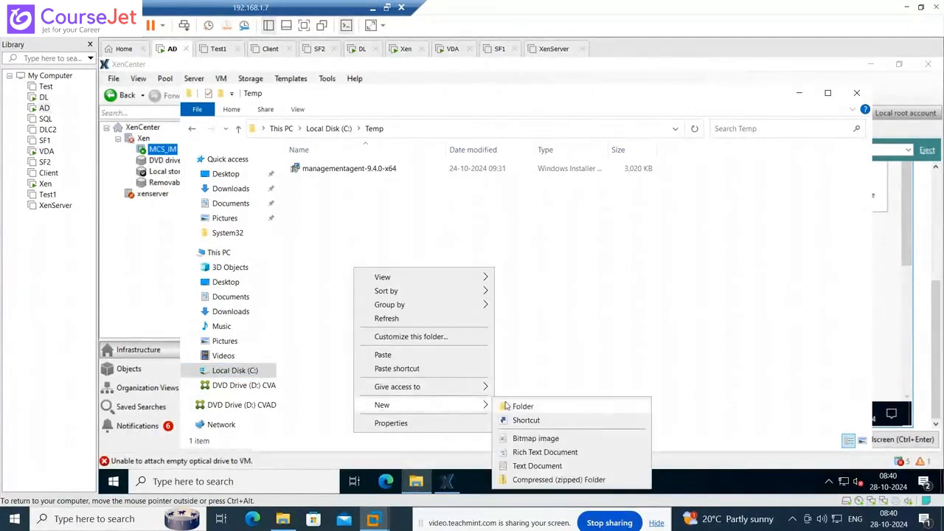
left_click(517, 405)
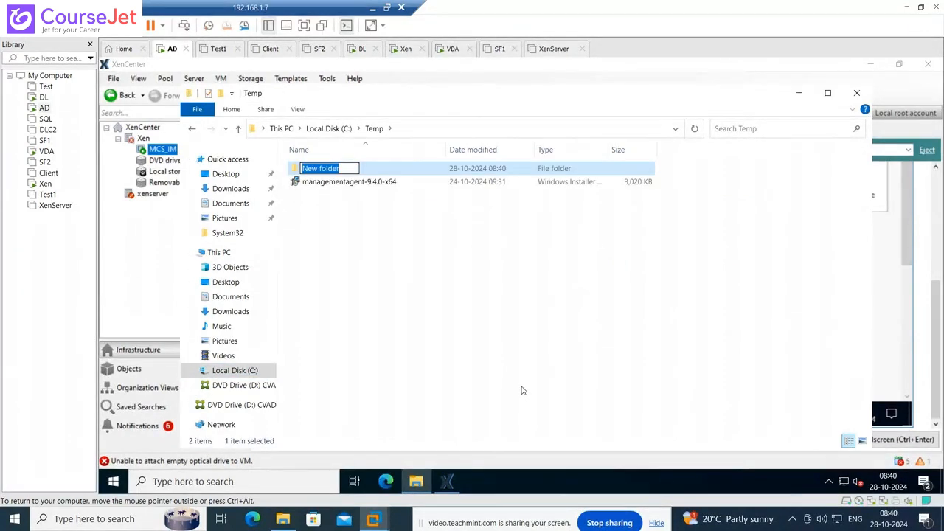
type("CitrixISO")
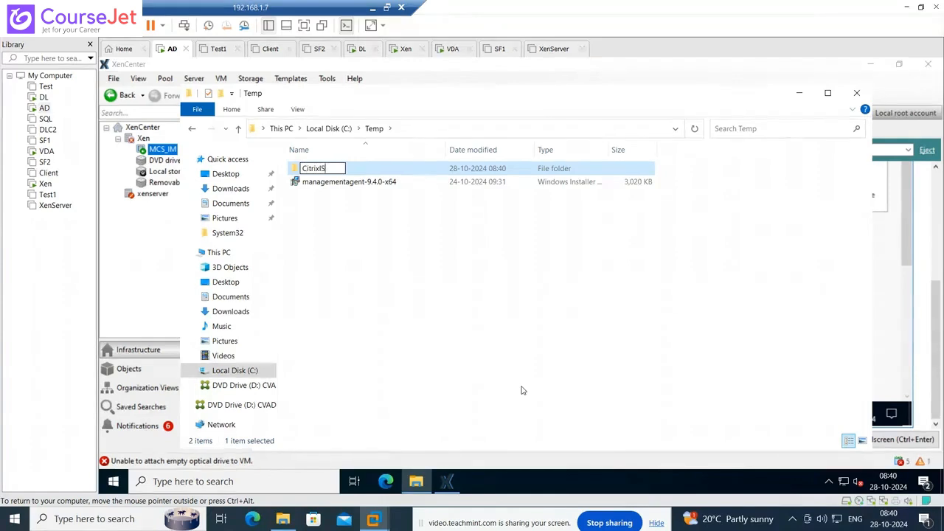
left_click(498, 415)
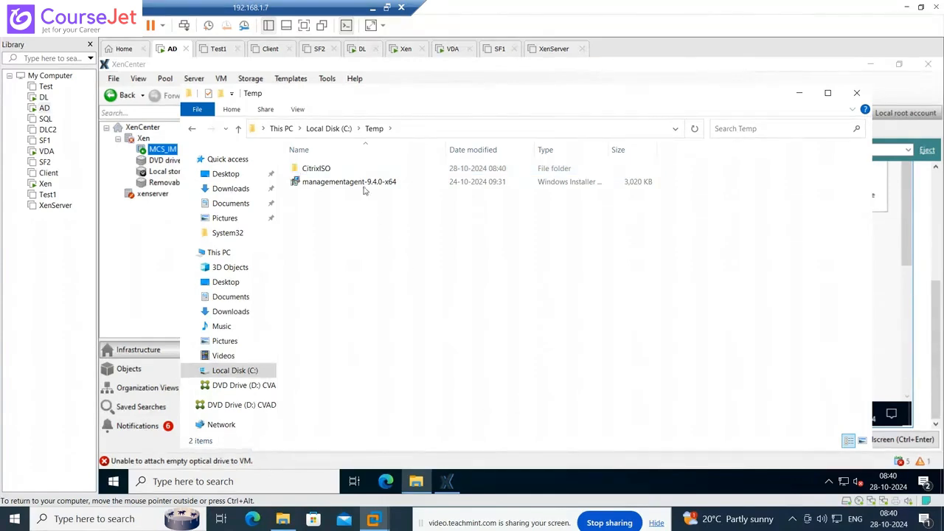
double_click(324, 168)
right_click(402, 238)
- Paste the disc files into CitrixISO, then open the Run prompt in the MCS_IM VM
left_click(430, 325)
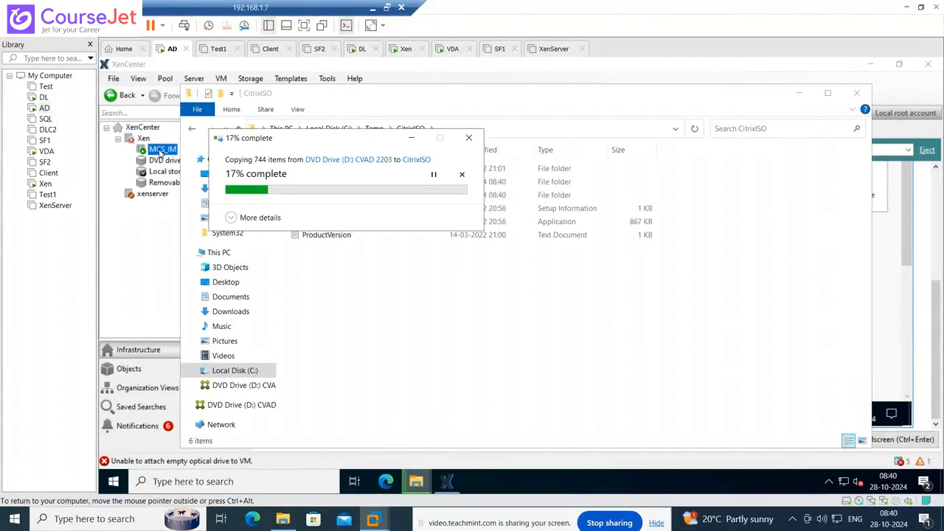
left_click(160, 150)
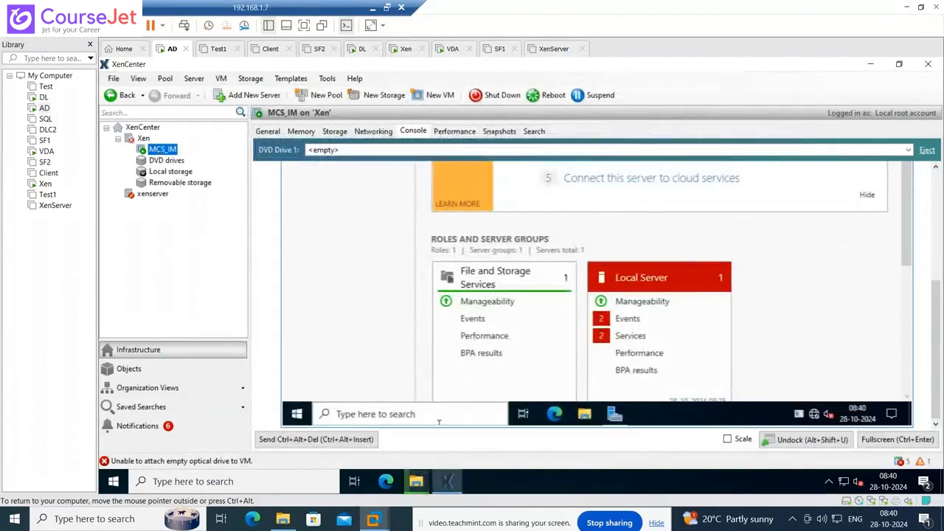
right_click(296, 414)
left_click(329, 352)
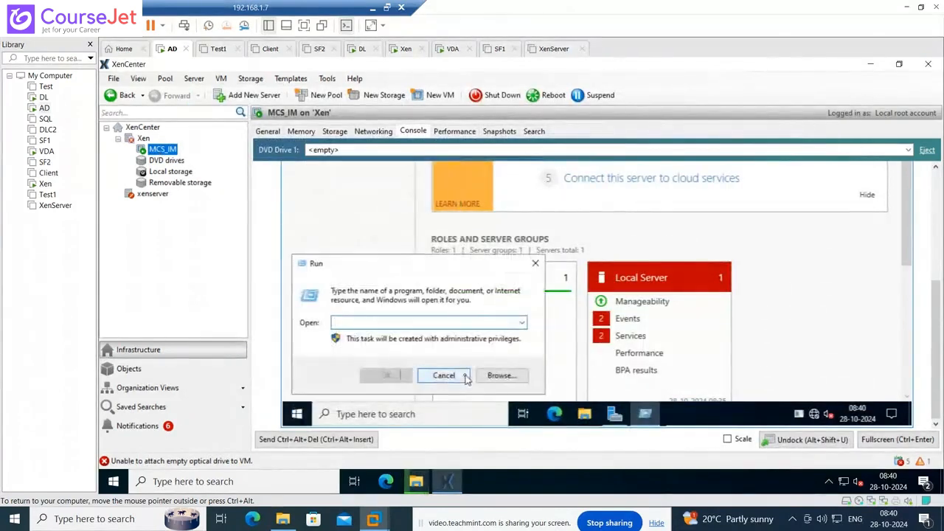
- Open the \\10.0.0.10\c$\temp network share from the Run prompt
type("\\10")
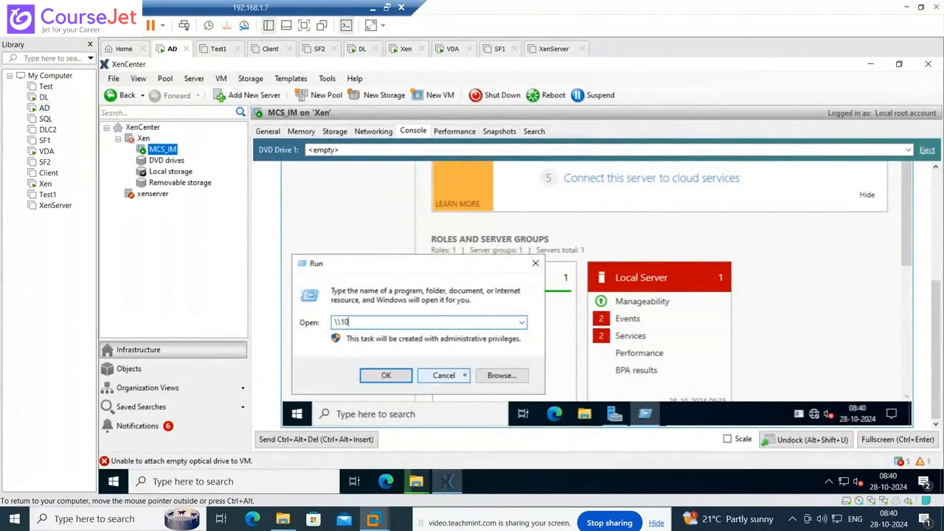
type(".0.0.10\\c$\\")
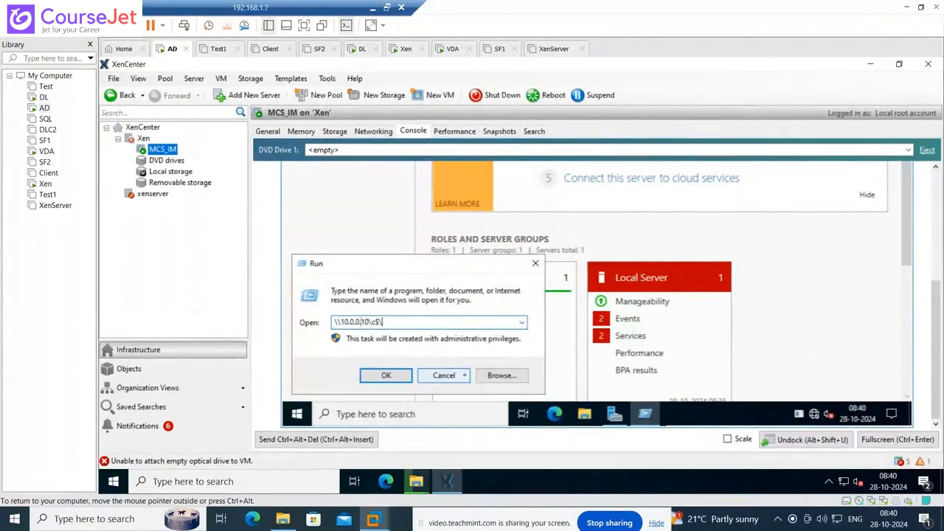
type("\temp")
left_click(464, 377)
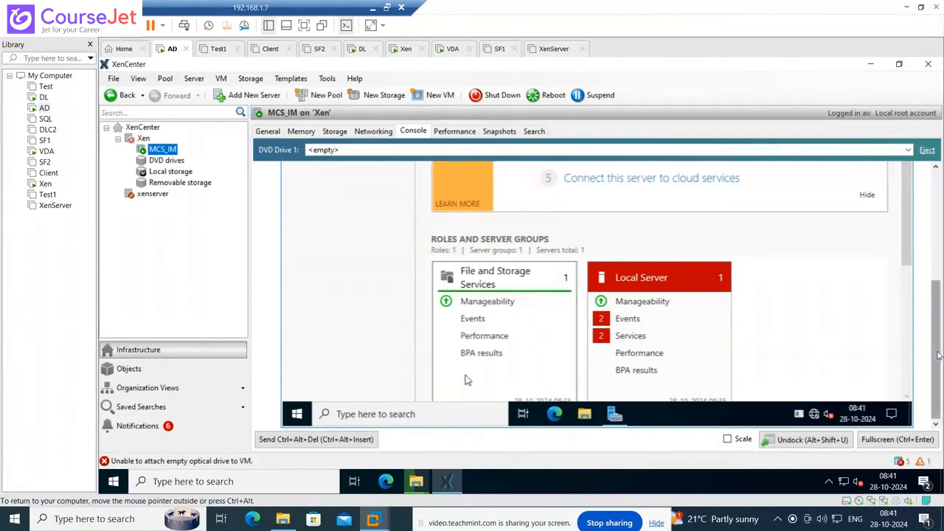
scroll(935, 325, "up", 3)
left_click_drag(942, 271, 942, 239)
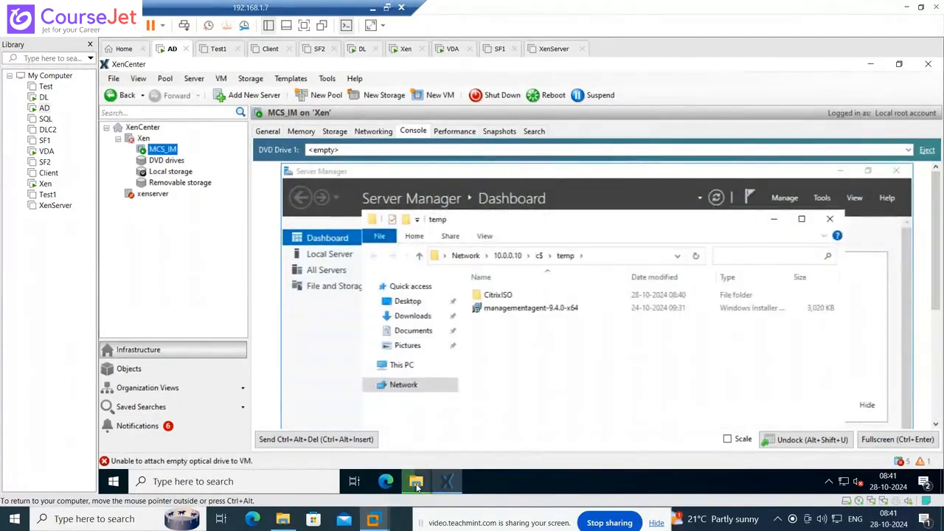
- Watch the disc copy into CitrixISO until it finishes, then close the CitrixISO folder window
mouse_move(416, 485)
left_click(467, 449)
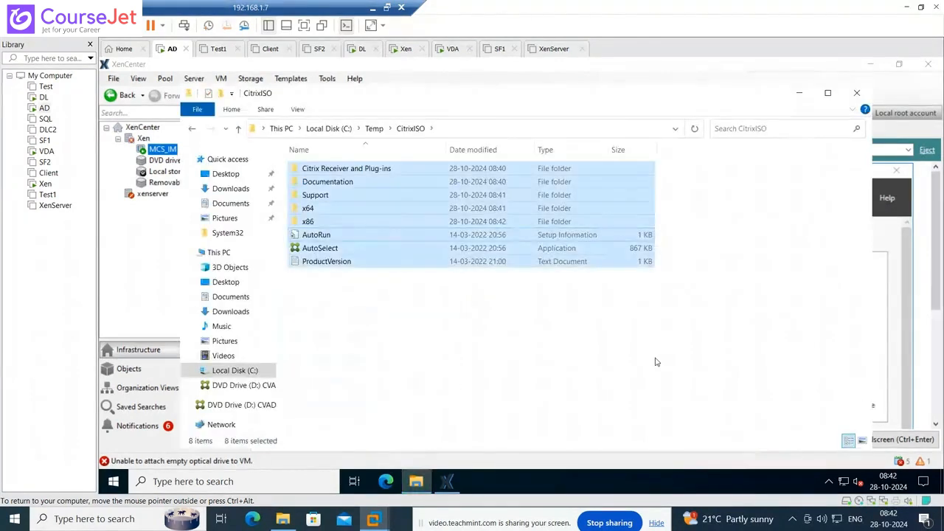
left_click(857, 94)
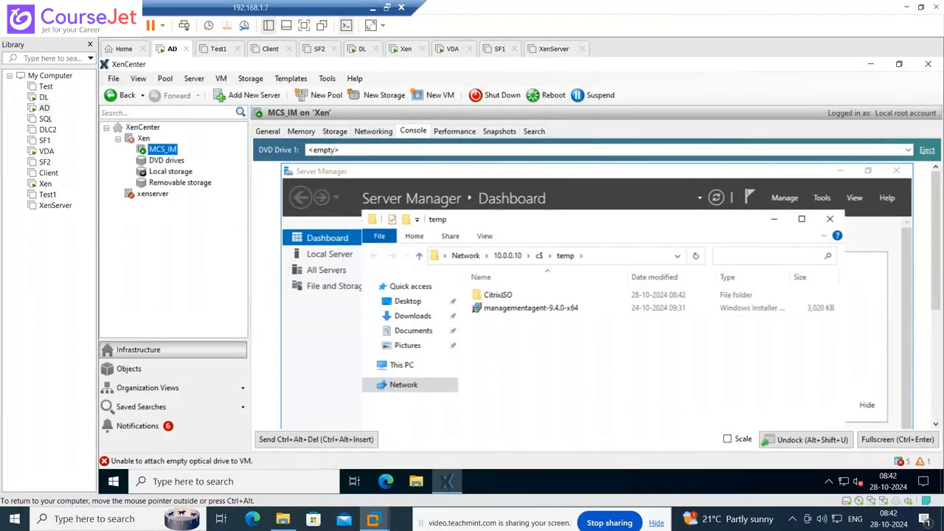
mouse_move(937, 207)
left_mouse_down()
mouse_move(938, 334)
mouse_move(941, 219)
left_mouse_up()
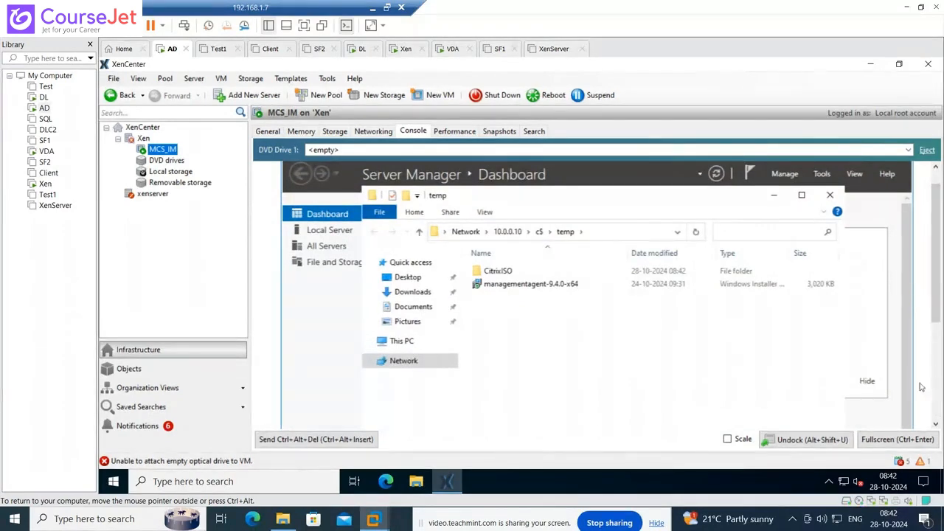
left_click(156, 160)
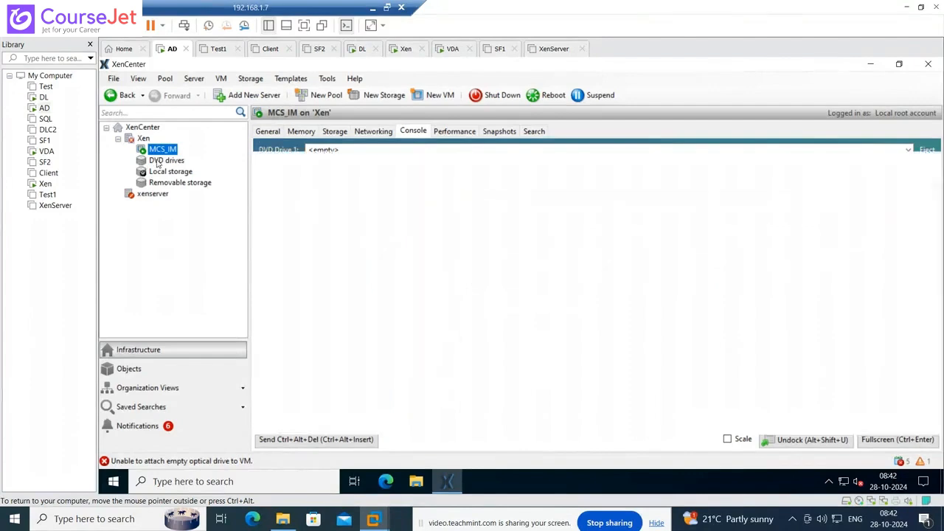
left_click(162, 150)
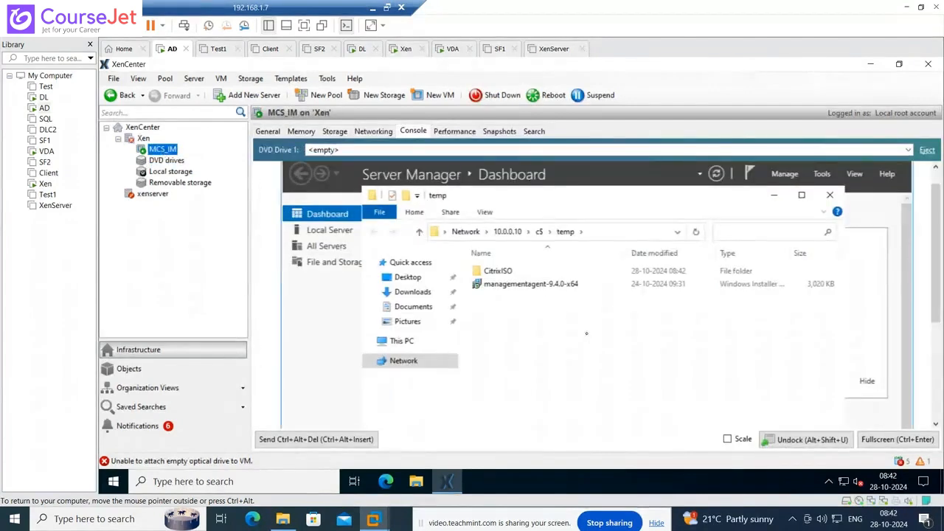
left_click(898, 439)
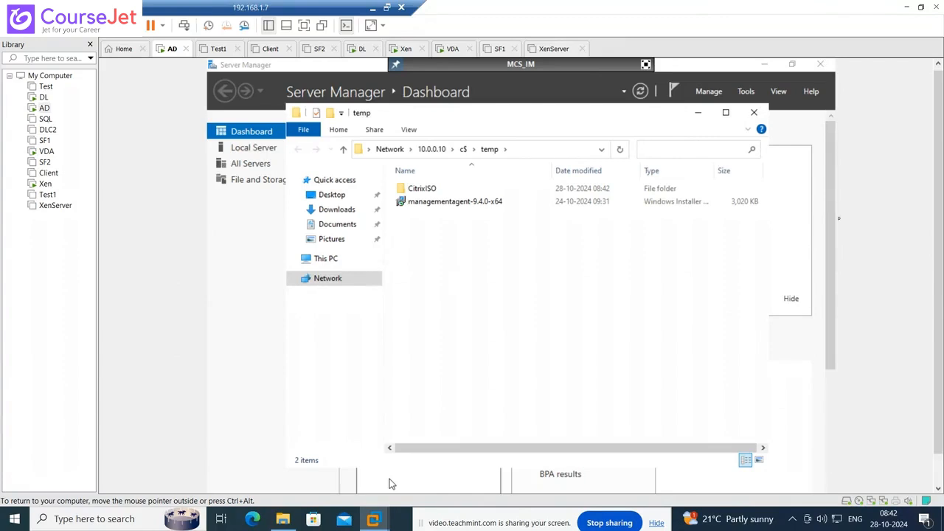
left_click_drag(938, 203, 932, 342)
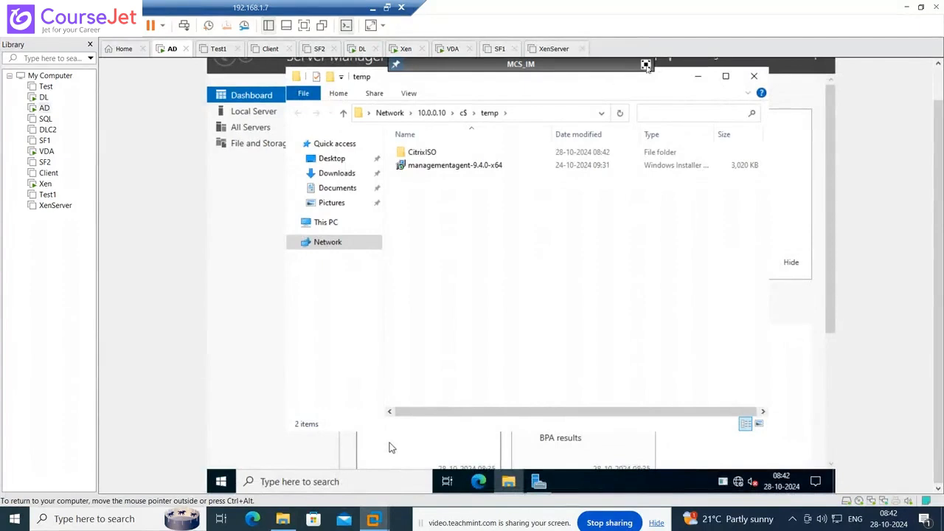
key("ctrl+Return")
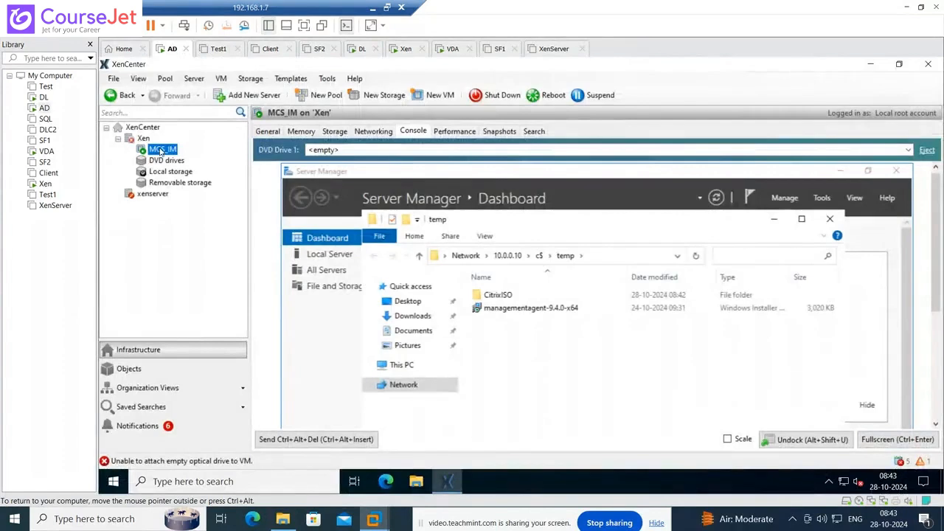
- Shut down the MCS_IM virtual machine, confirming with Yes
right_click(158, 153)
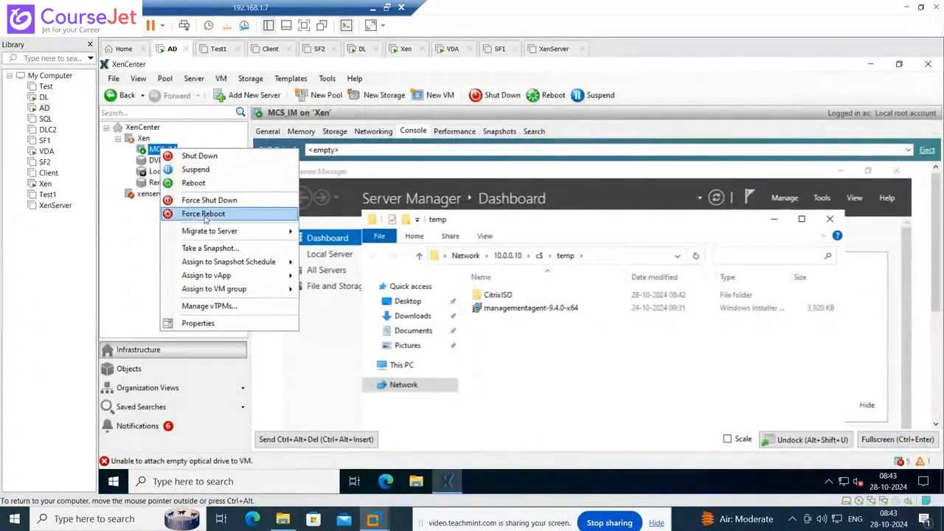
left_click(205, 156)
left_click(543, 280)
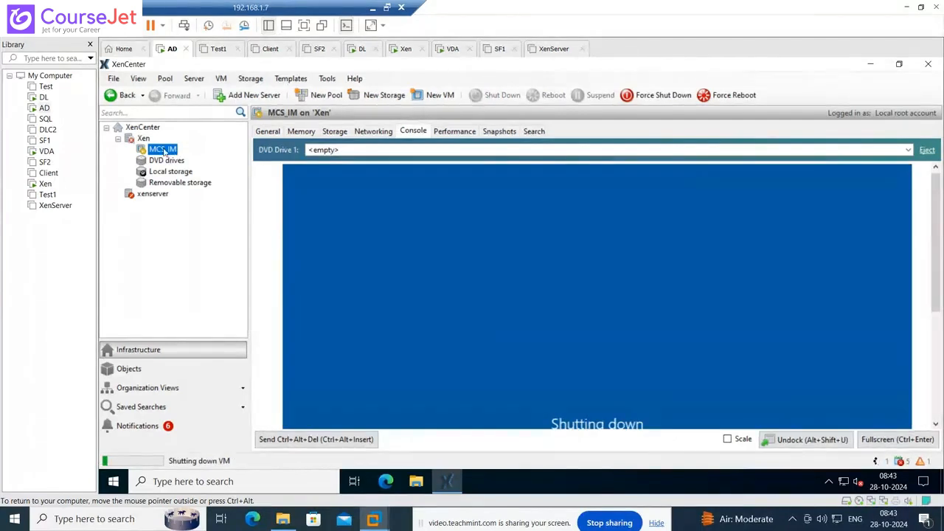
- Show MCS_IM's current memory allocation, a fixed 2.0 GiB, on the Memory tab
right_click(163, 151)
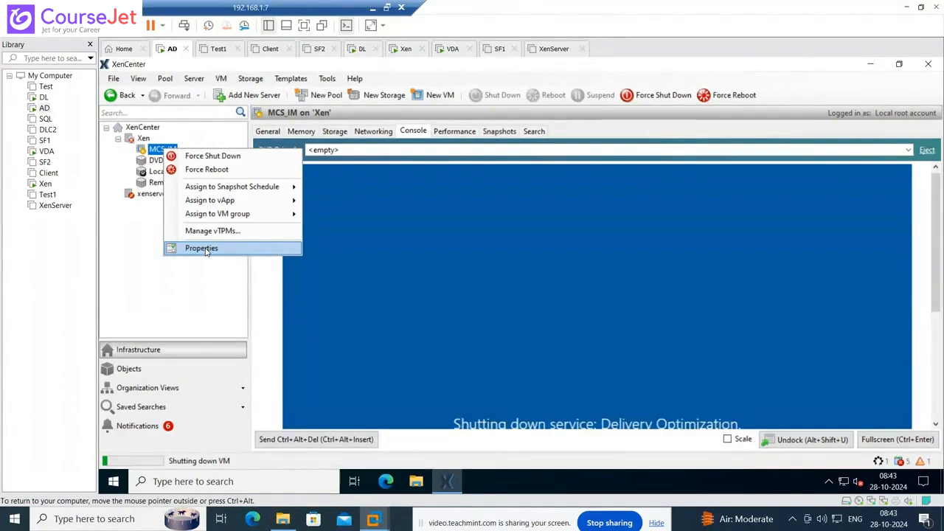
left_click(206, 249)
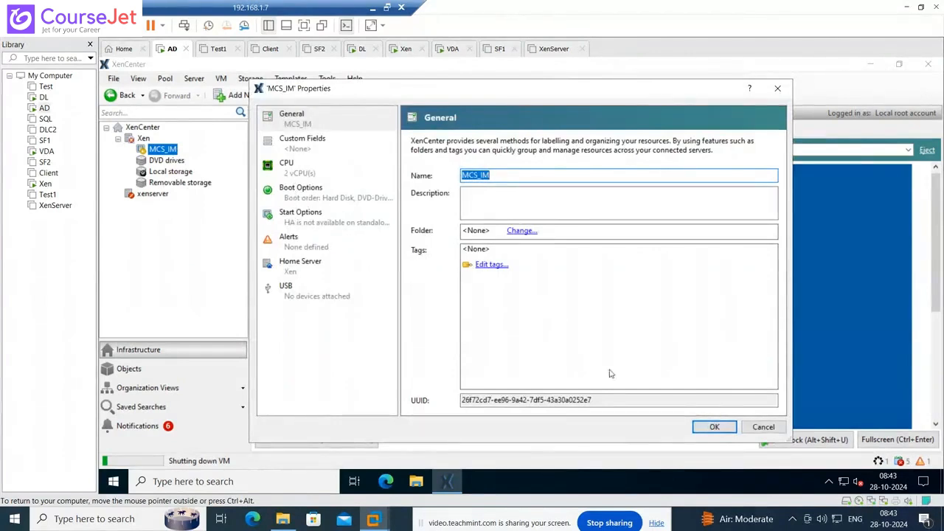
left_click(753, 428)
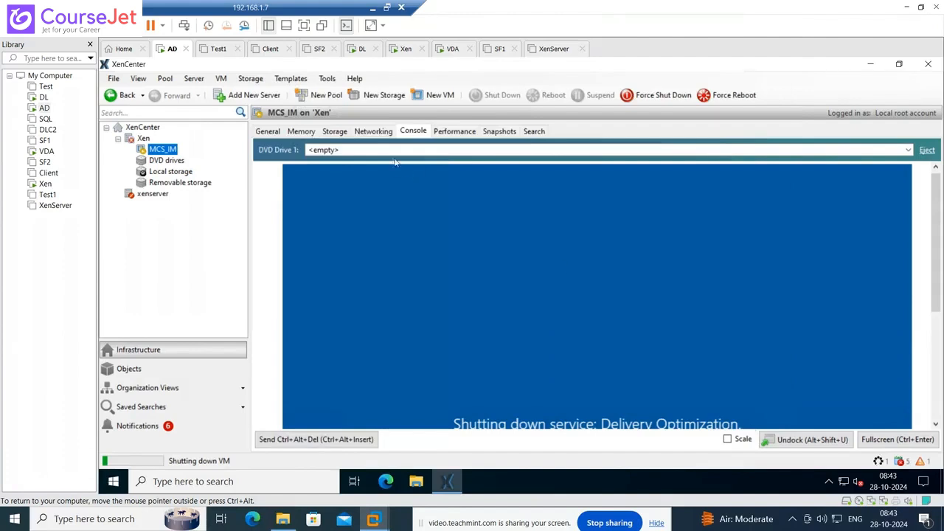
left_click(305, 132)
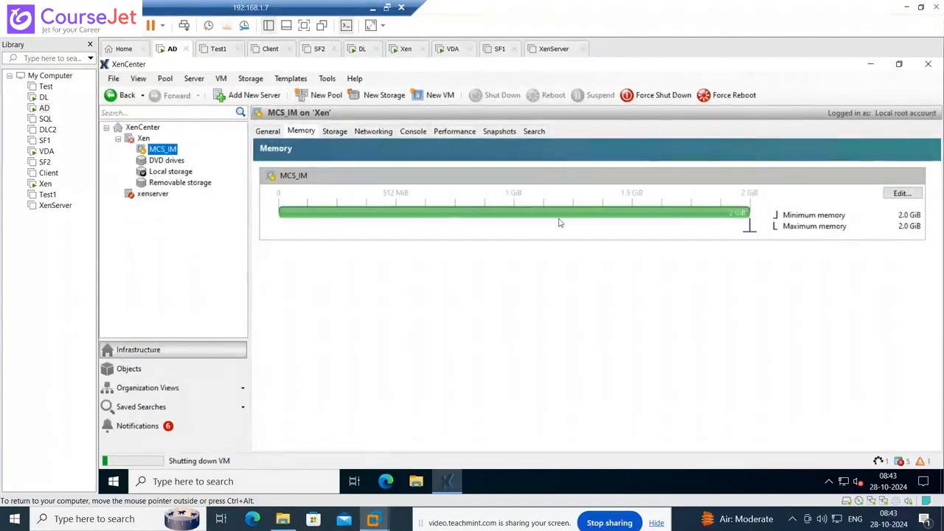
- Edit MCS_IM's memory to a fixed 3.0 GiB, then start the VM
left_click(903, 193)
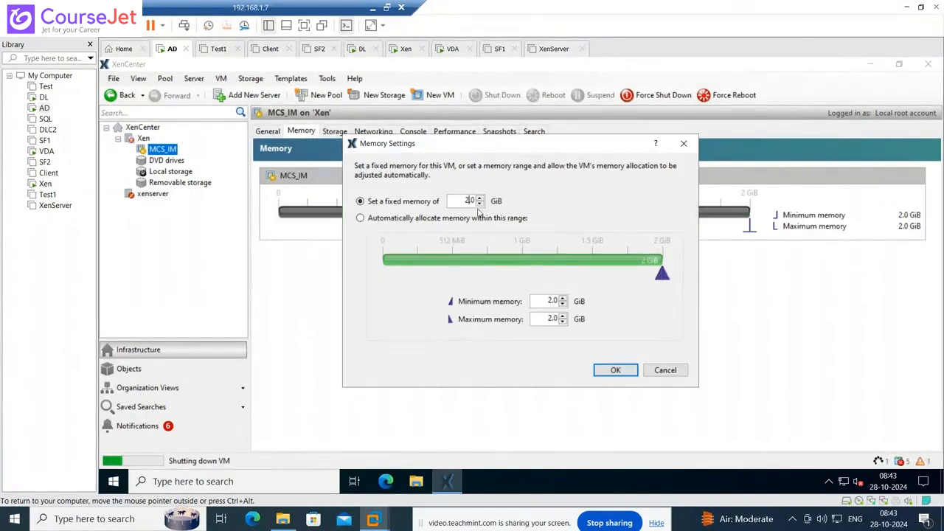
left_click(624, 372)
right_click(167, 151)
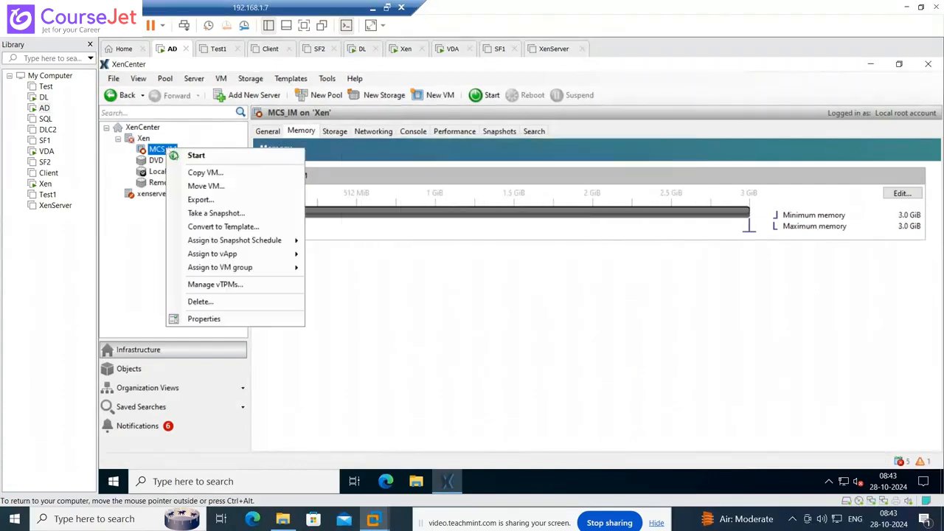
left_click(178, 155)
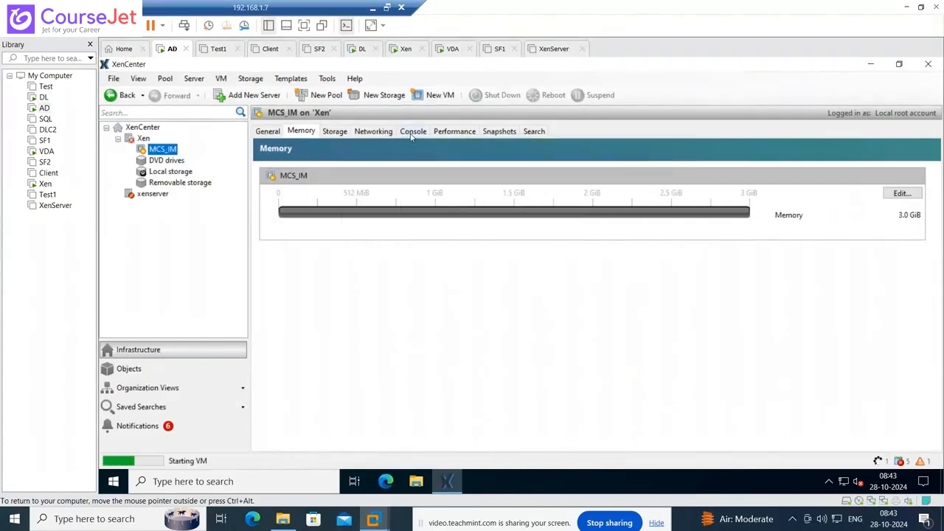
- Show MCS_IM's console unscaled and full screen, and watch it boot to the Windows lock screen
left_click(411, 133)
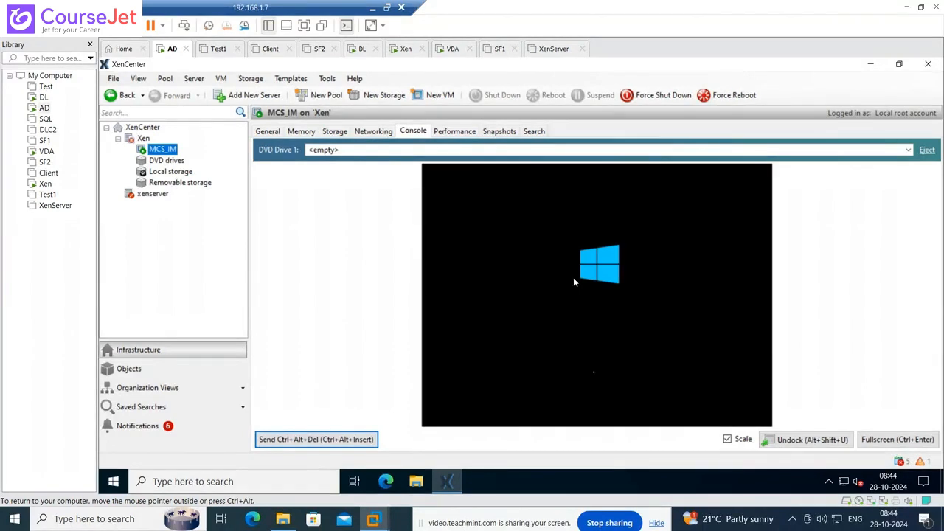
left_click(554, 276)
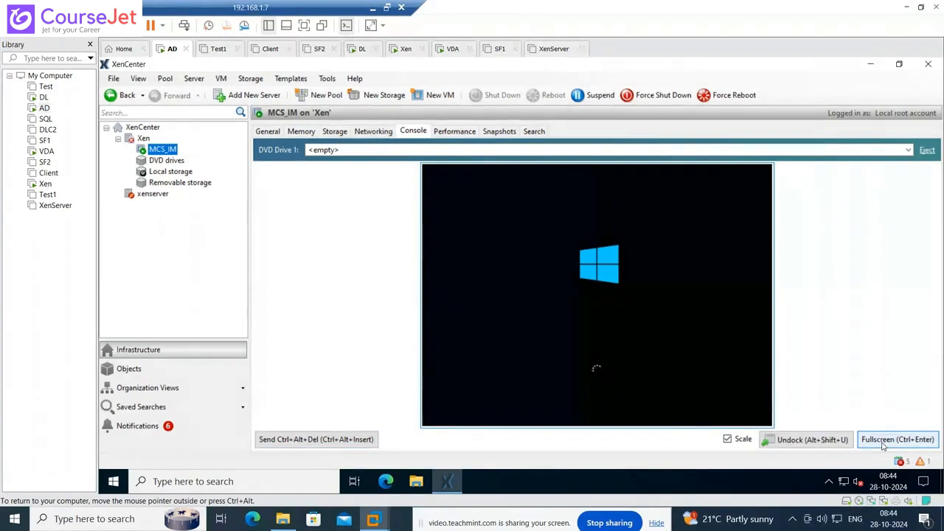
left_click(743, 441)
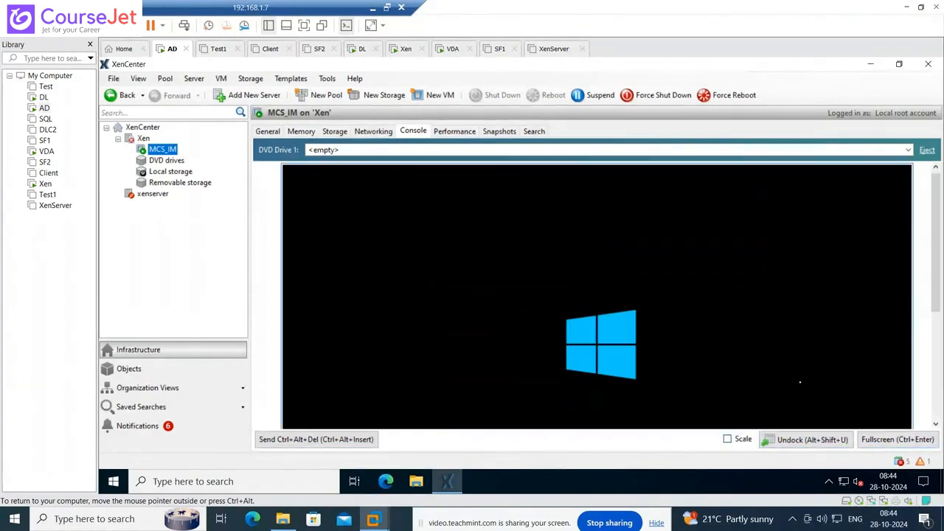
left_click_drag(939, 264, 934, 357)
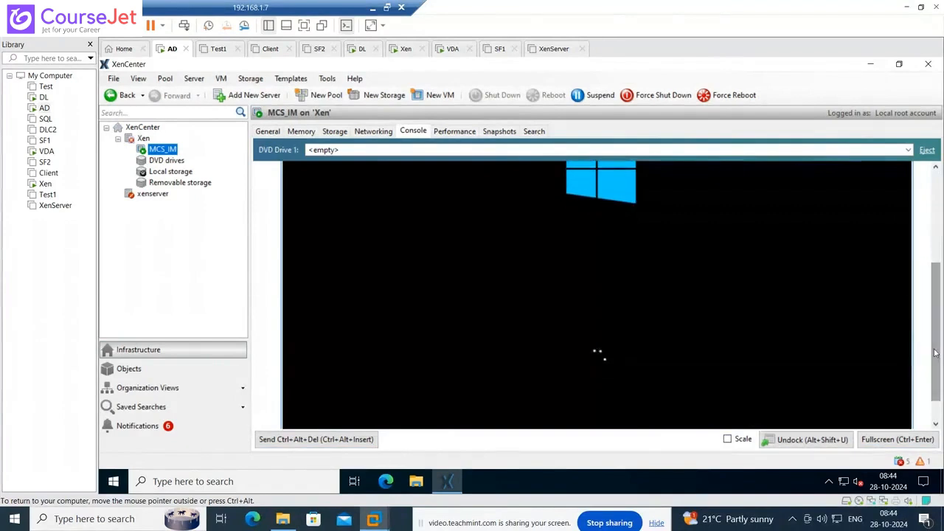
left_click(892, 441)
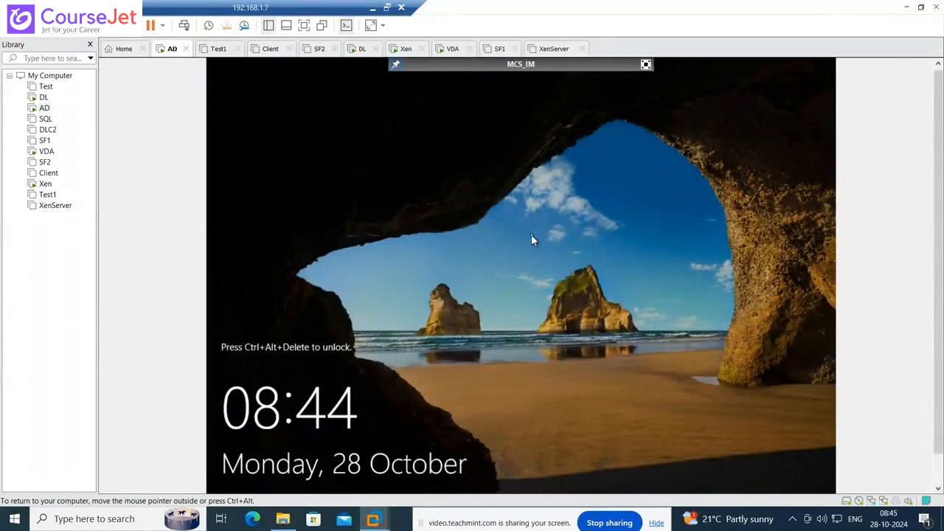
- Send Ctrl+Alt+Del to MCS_IM and sign in as administrator with the account password
key("ctrl+alt+Insert")
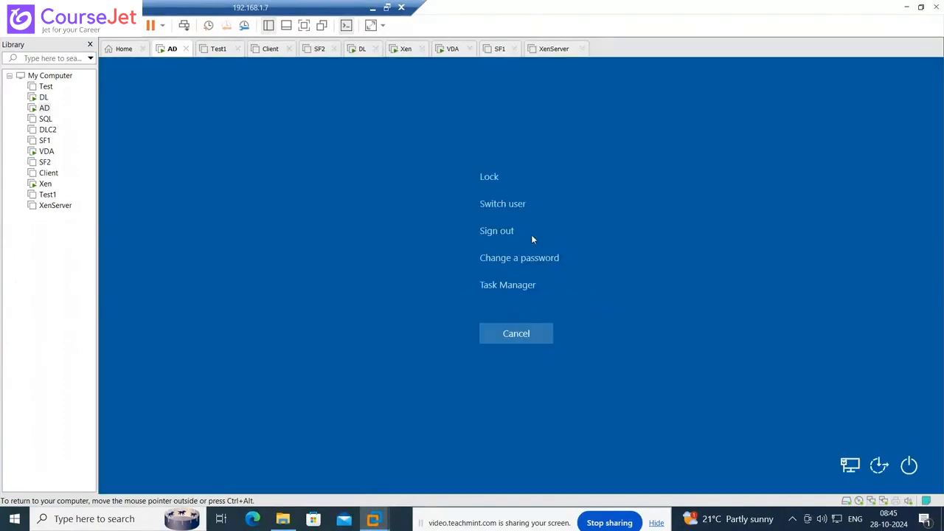
left_click(531, 236)
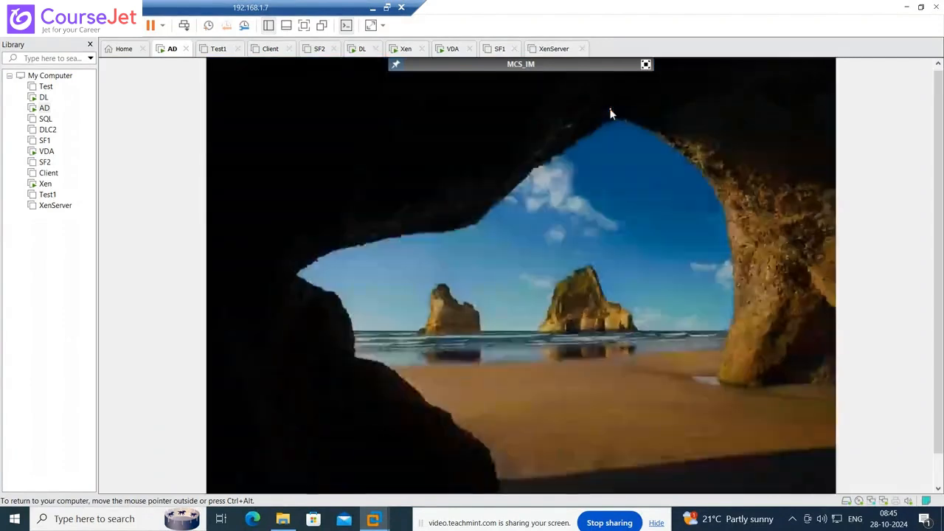
left_click(611, 113)
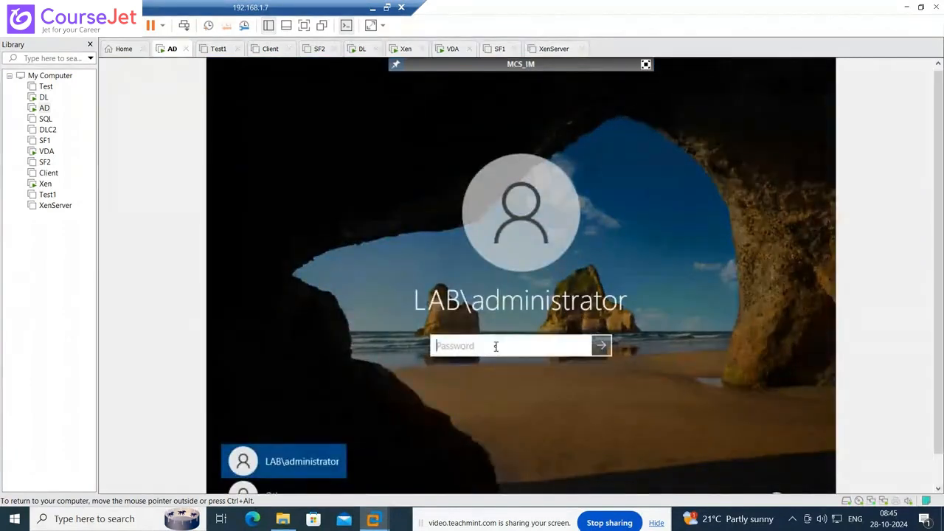
type("•••••••••")
key("Return")
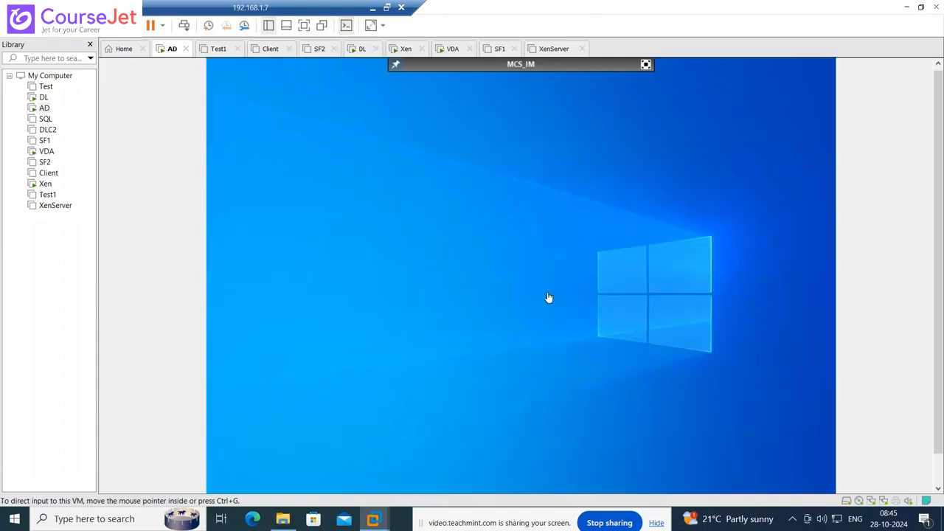
- Dismiss the sign-in warning and open \\10.0.0.10\c$ through the Run prompt
left_click(445, 293)
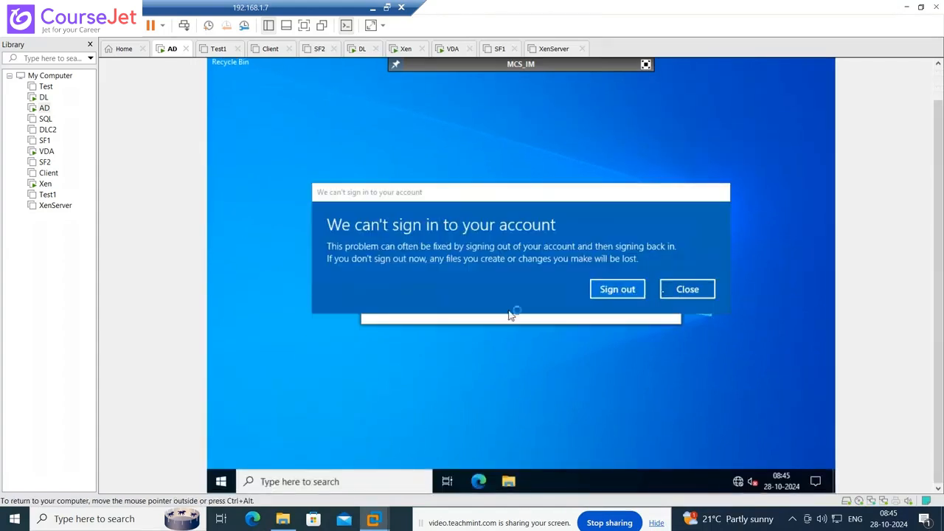
left_click(708, 290)
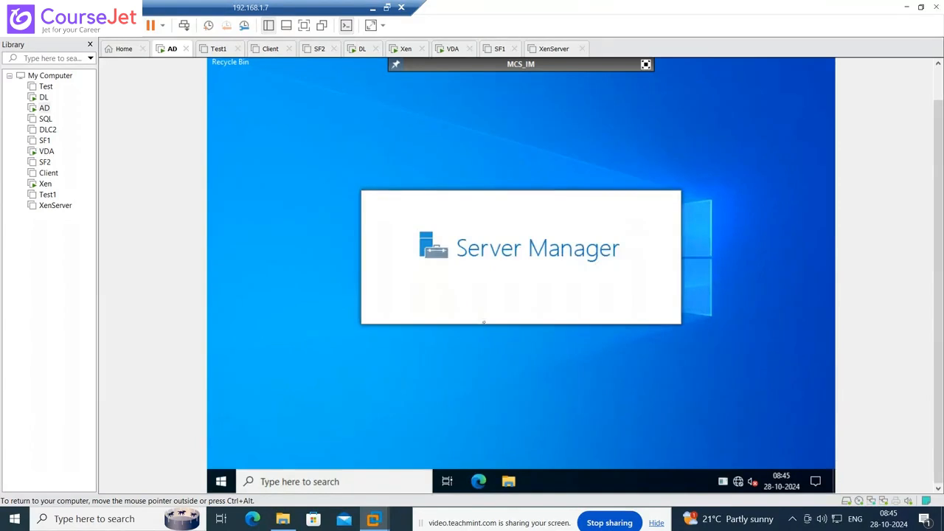
right_click(224, 482)
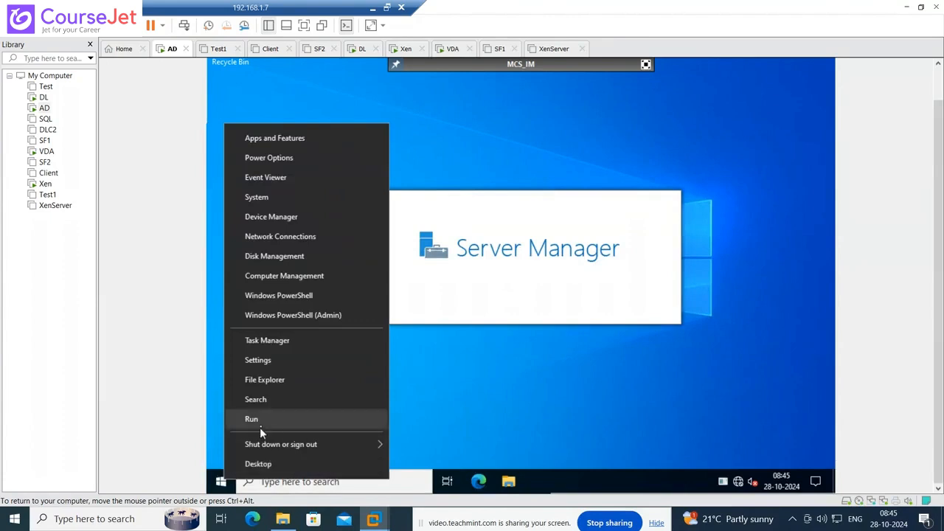
left_click(261, 426)
type("\\\\")
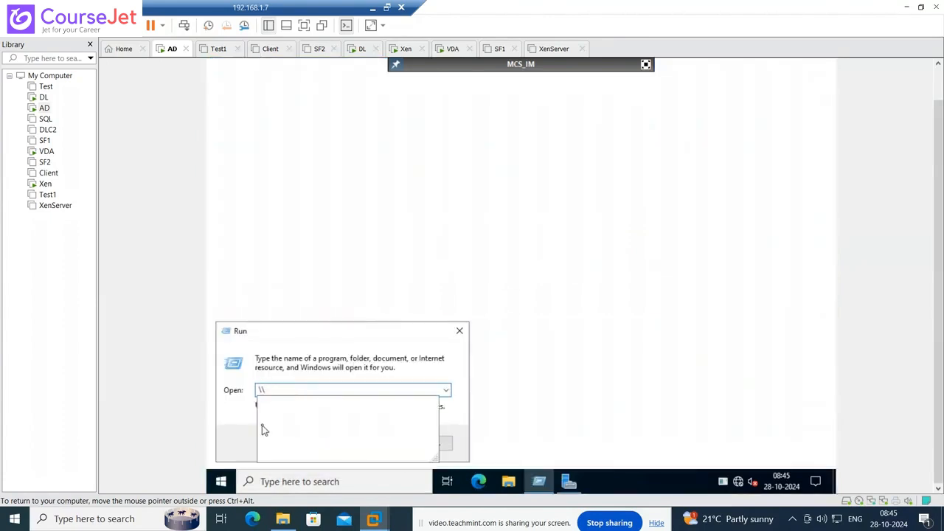
type("10.0.0.10")
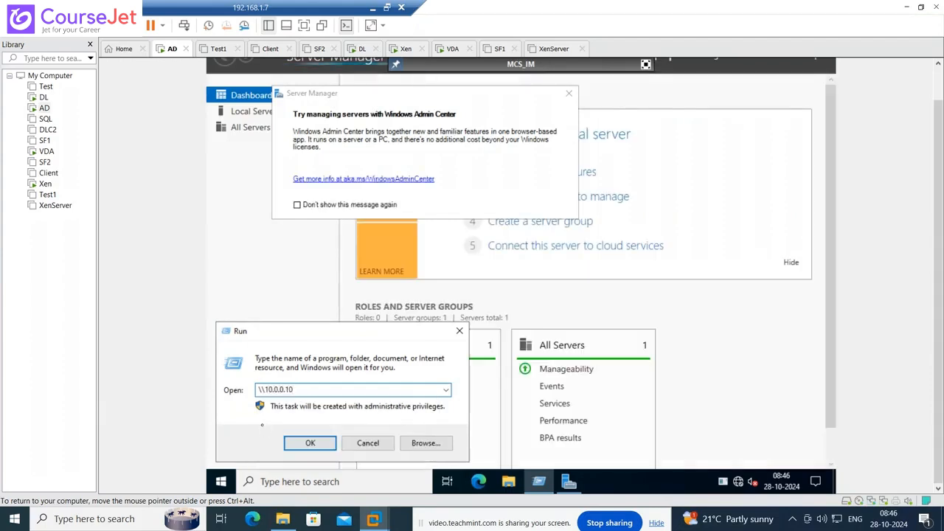
type("\\c$")
key("Return")
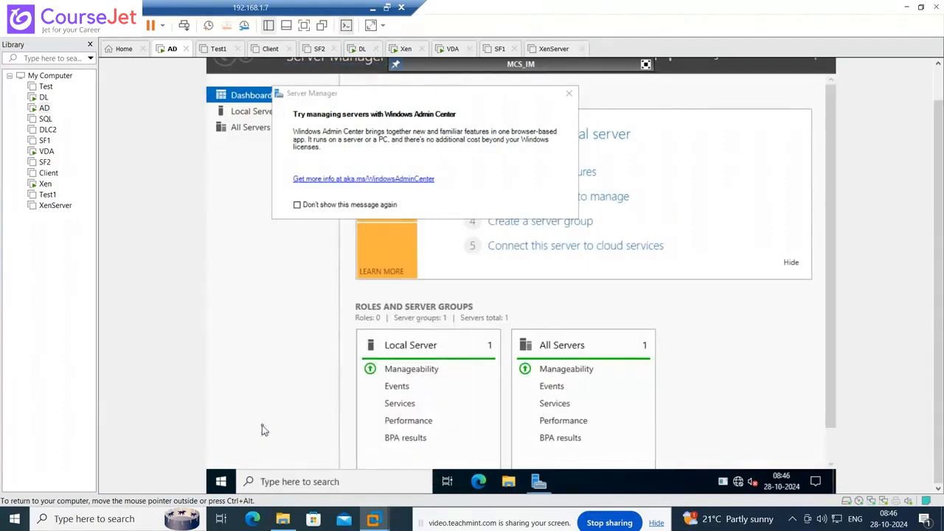
- Close the Admin Center notice and Server Manager, then copy CitrixISO from the share's Temp folder
left_click(568, 93)
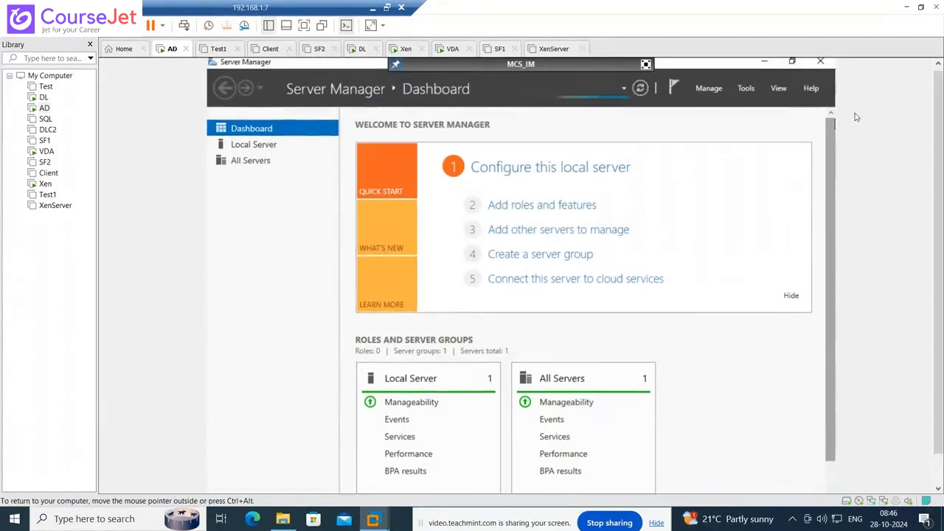
left_click(820, 62)
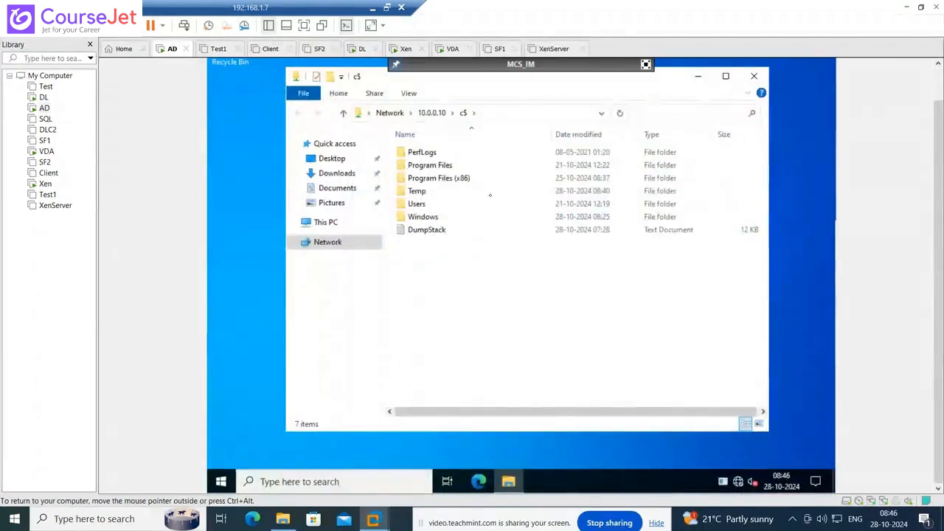
double_click(417, 192)
right_click(426, 153)
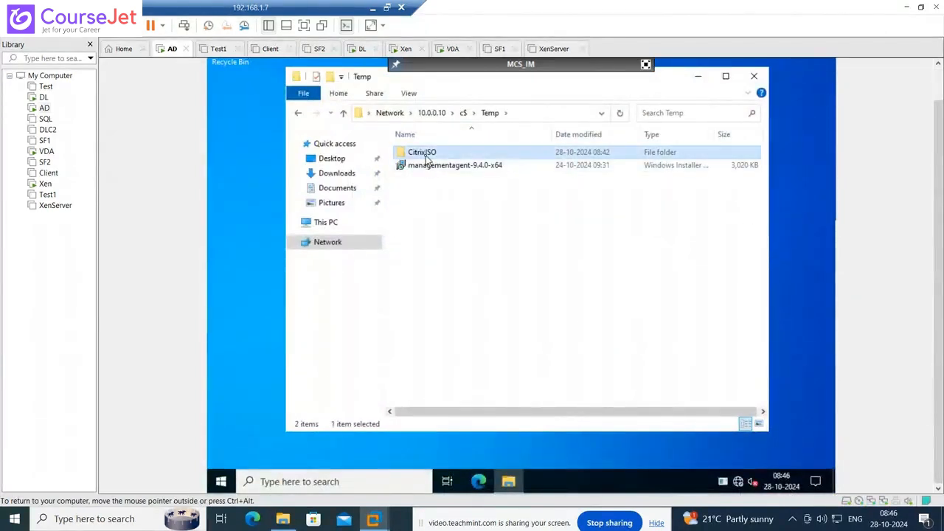
left_click(454, 269)
- Paste the CitrixISO folder into the VM's Local Disk (C:)
left_click(328, 222)
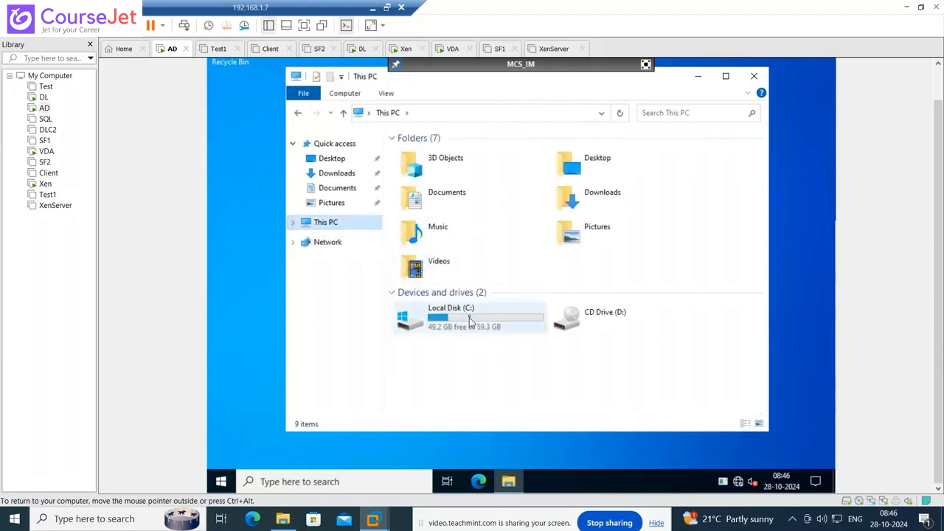
double_click(471, 323)
right_click(468, 293)
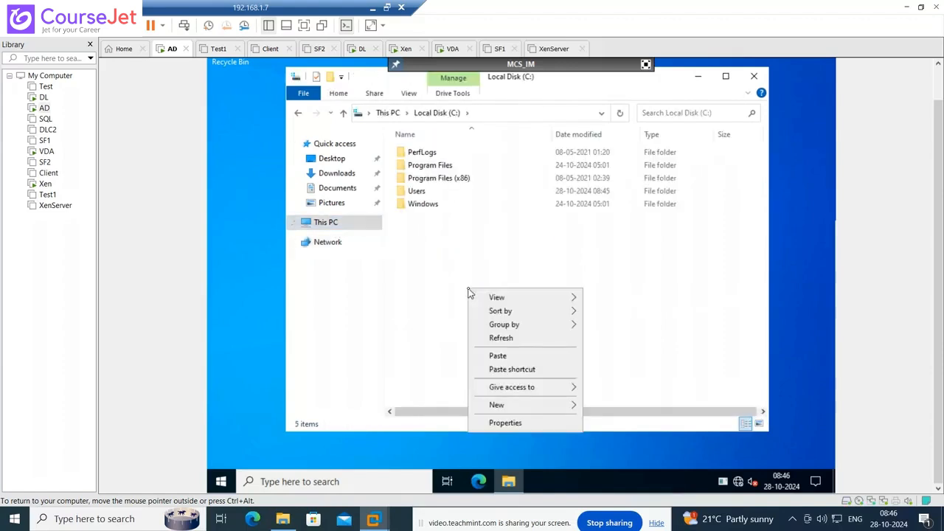
left_click(496, 356)
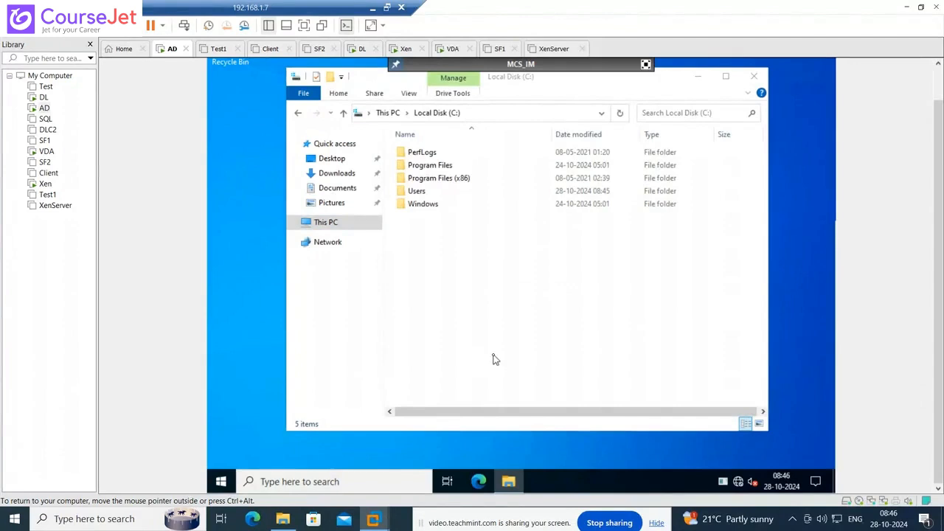
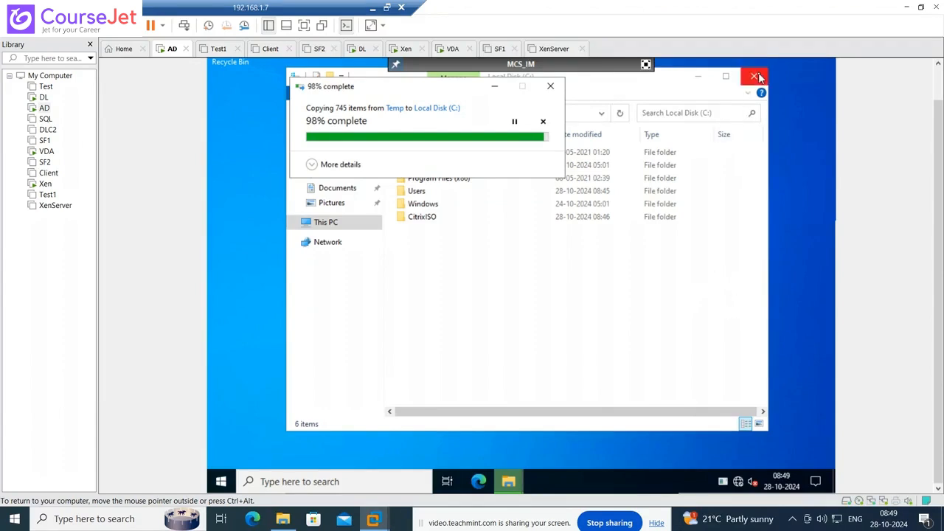
- Open C:\CitrixISO on the VM and run AutoSelect to launch the Citrix installer
left_click(441, 221)
left_click(436, 219)
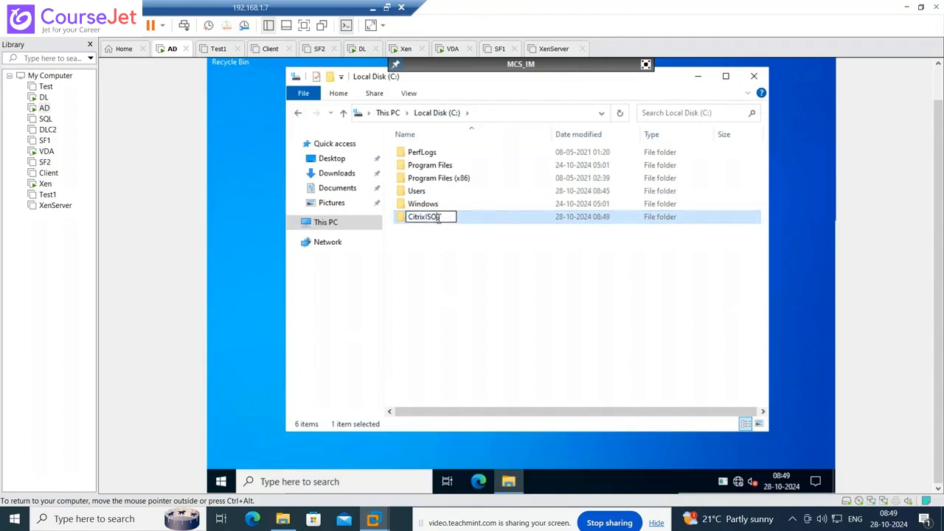
left_click(428, 257)
double_click(426, 219)
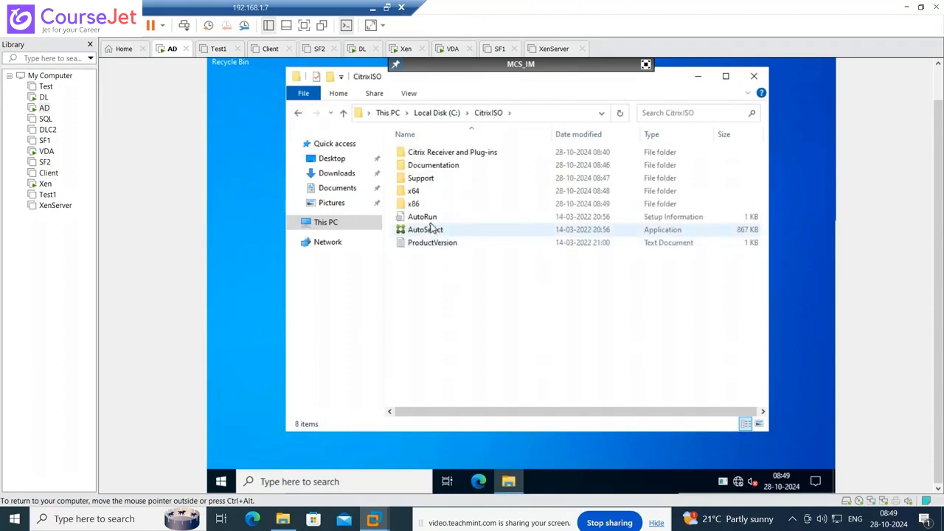
double_click(430, 230)
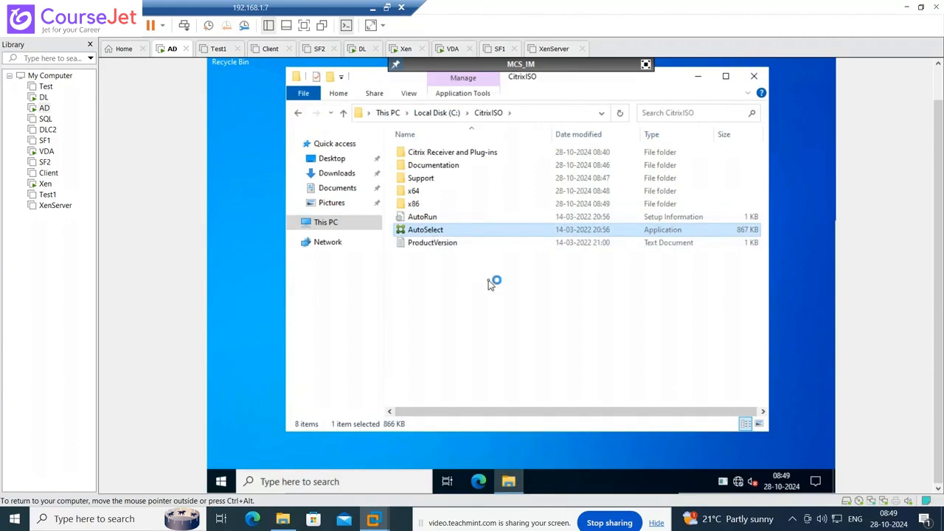
- Start Virtual Apps and Desktops and choose the Virtual Delivery Agent for Windows Multi-session OS
left_click(754, 79)
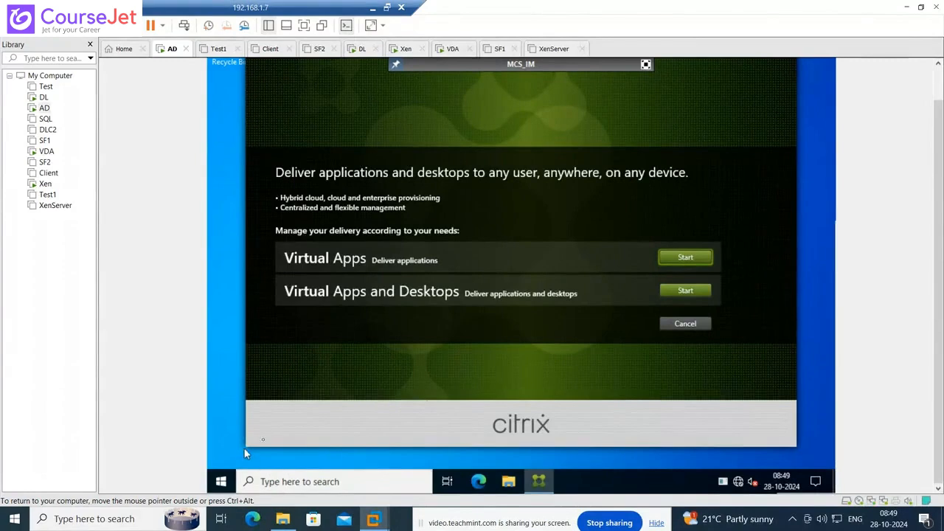
left_click(685, 291)
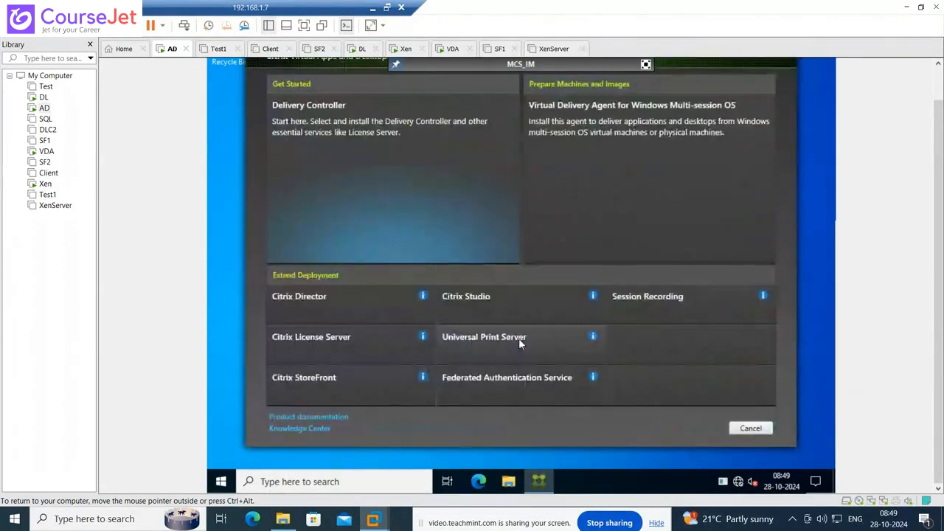
left_click(626, 165)
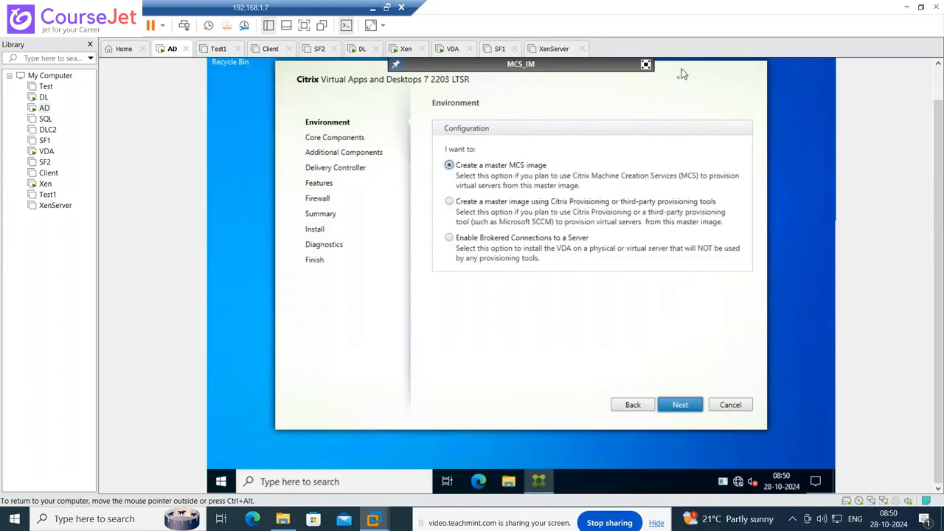
- Keep Create a master MCS image and accept the core components
left_click_drag(682, 74, 676, 90)
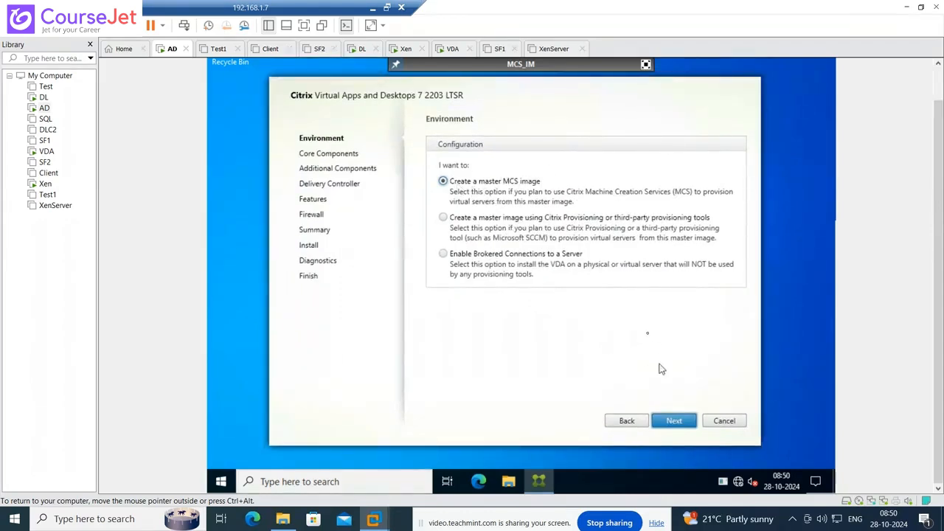
left_click(677, 422)
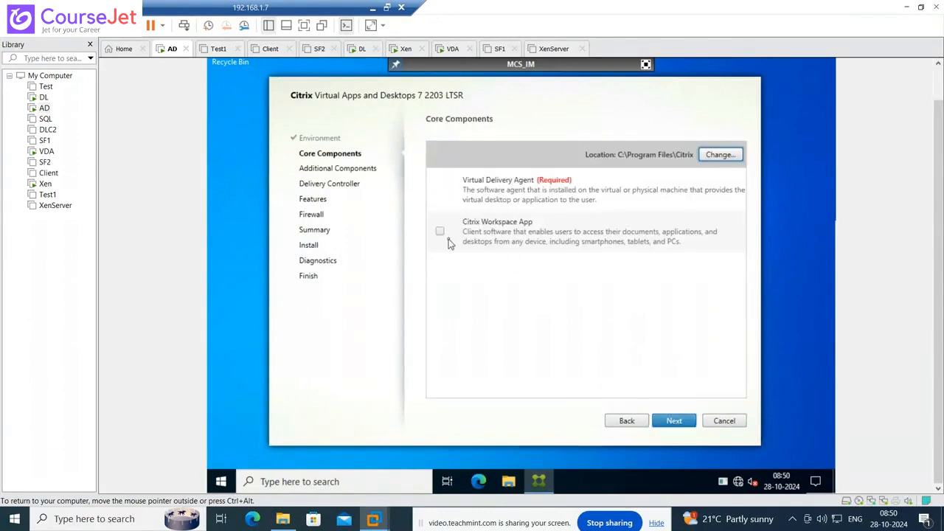
left_click(668, 422)
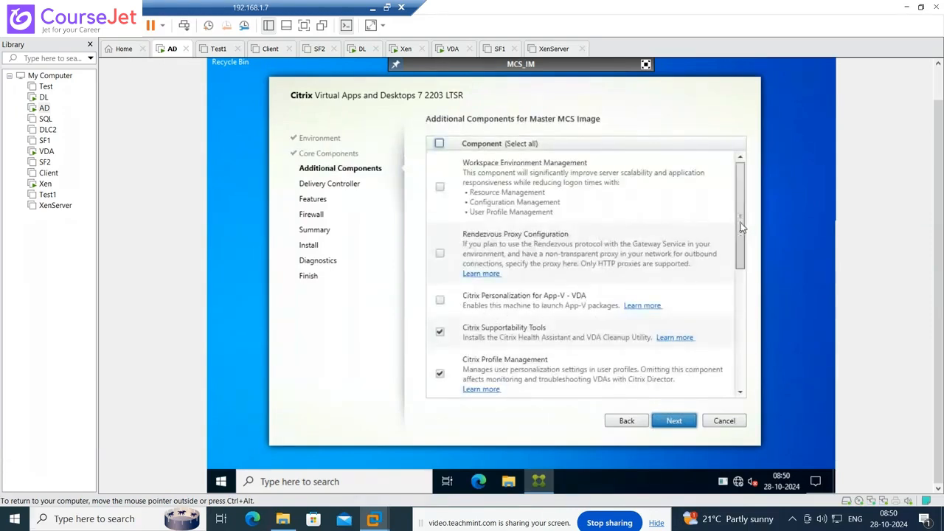
- Untick Supportability Tools, Profile Management and its WMI plug-in, then continue to Delivery Controller
left_click_drag(742, 221, 741, 275)
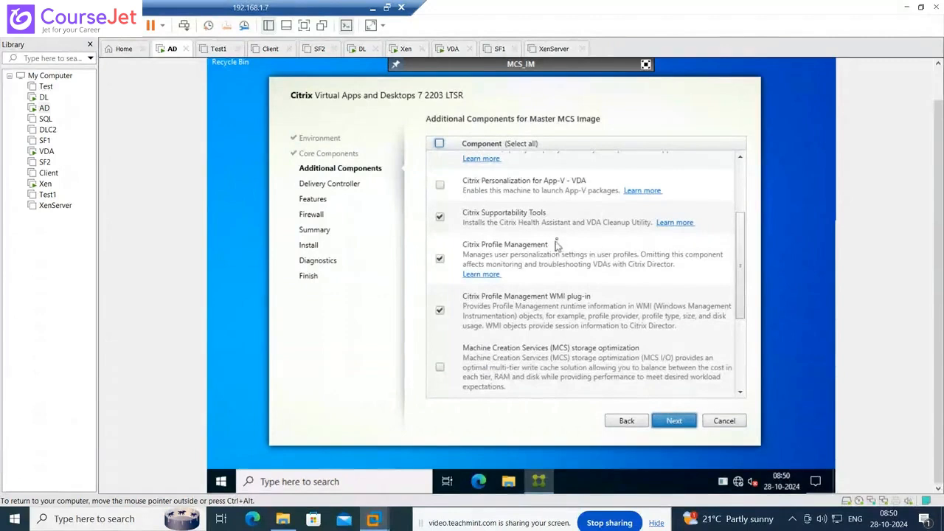
left_click(441, 218)
left_click(441, 259)
left_click(441, 310)
left_click_drag(742, 289, 740, 361)
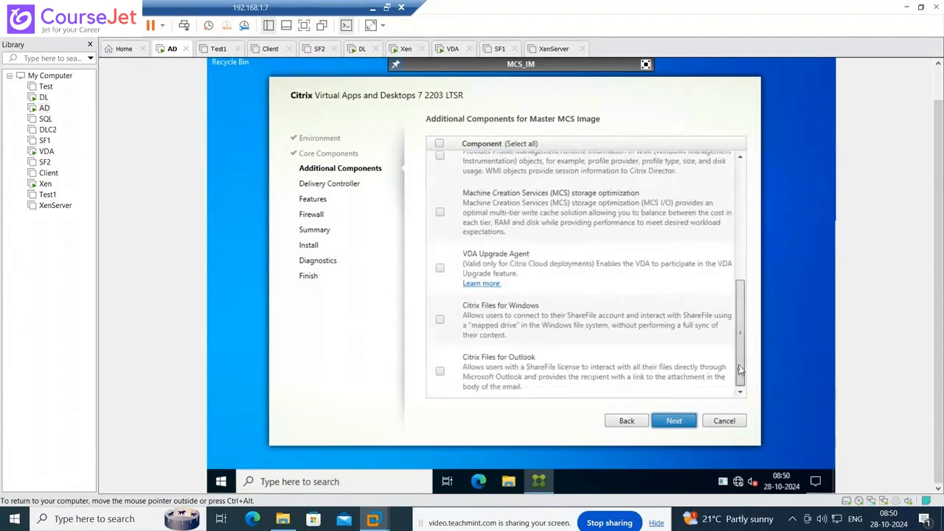
left_click(687, 422)
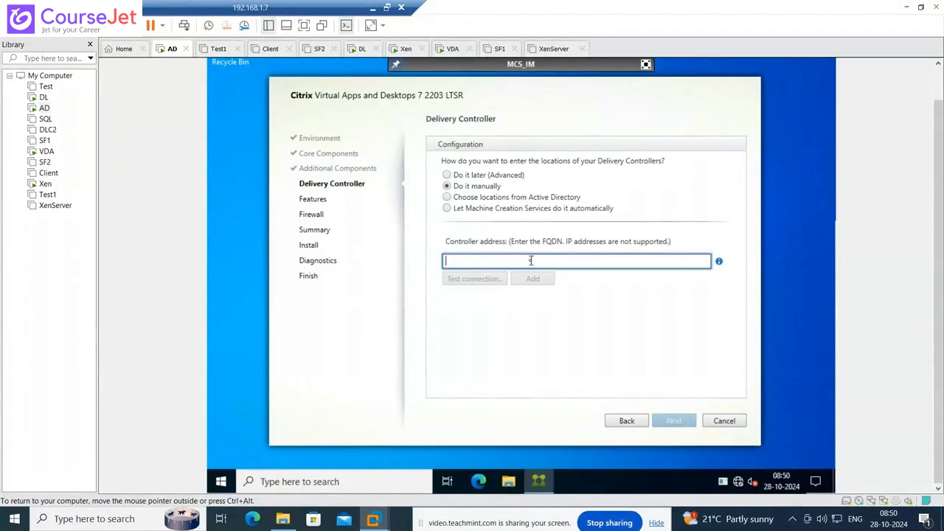
- Test the connection to DLC1.Lab.in and add it as a Delivery Controller
type("DLC1.Lab")
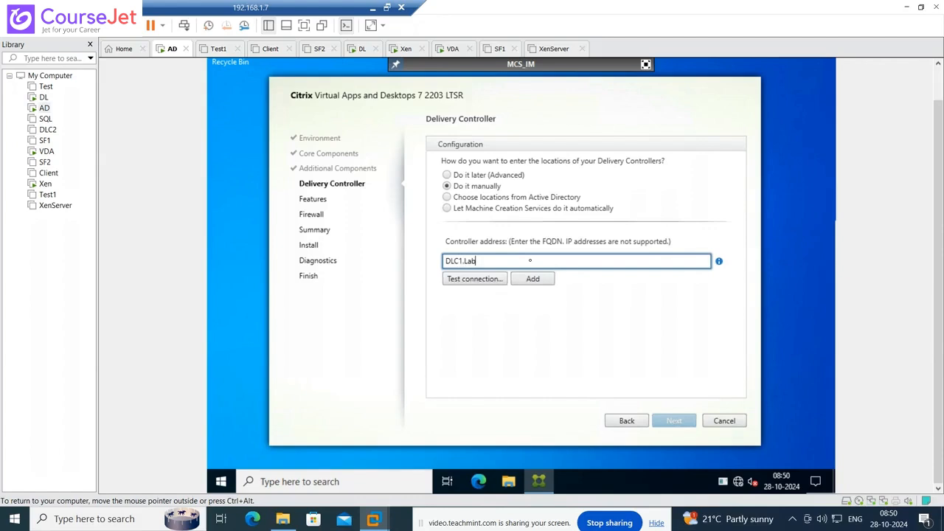
type(".in")
left_click(481, 280)
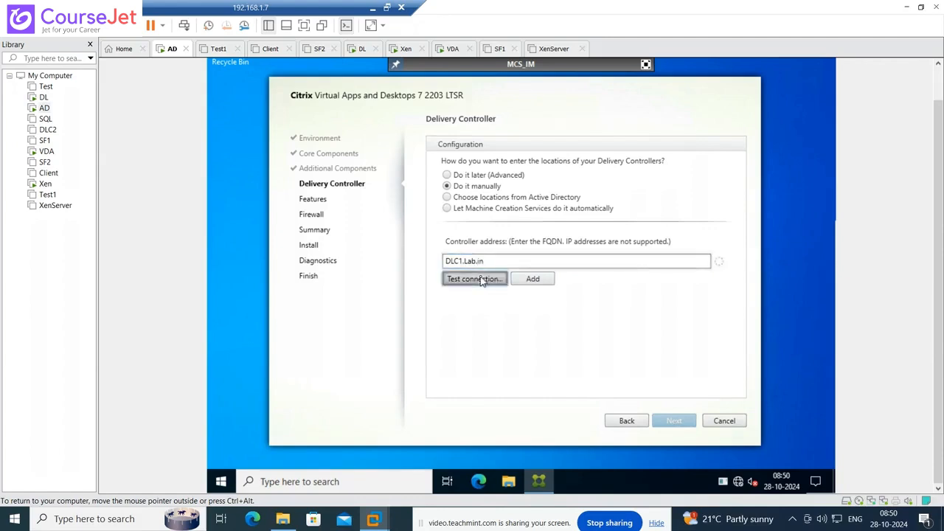
left_click(531, 278)
- Add DLC2.Lab.in as a second controller and continue despite its failed connection
left_click(518, 276)
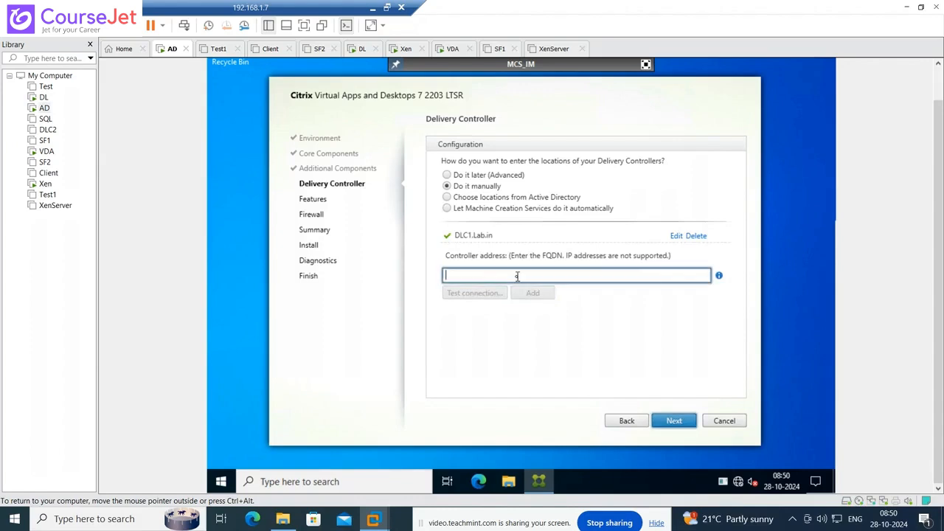
type("DLC2.Lab")
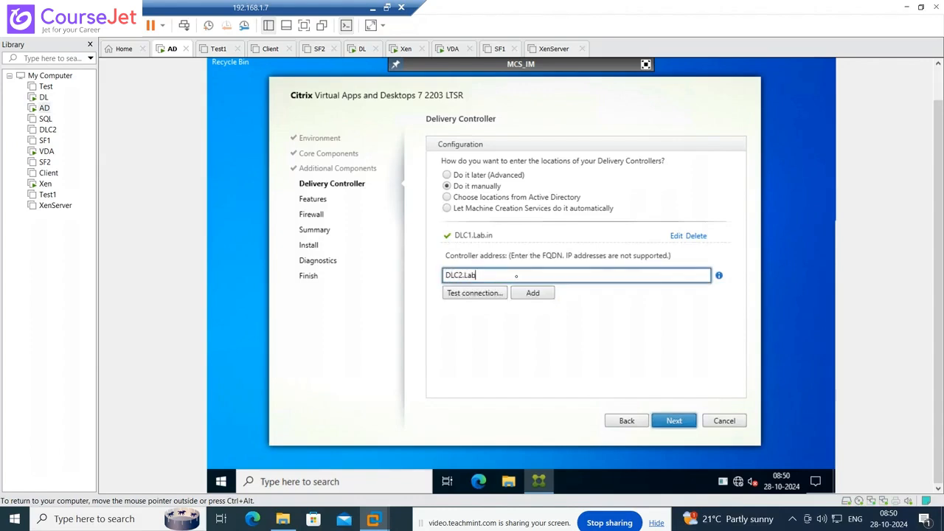
type(".")
type(".in")
left_click(526, 293)
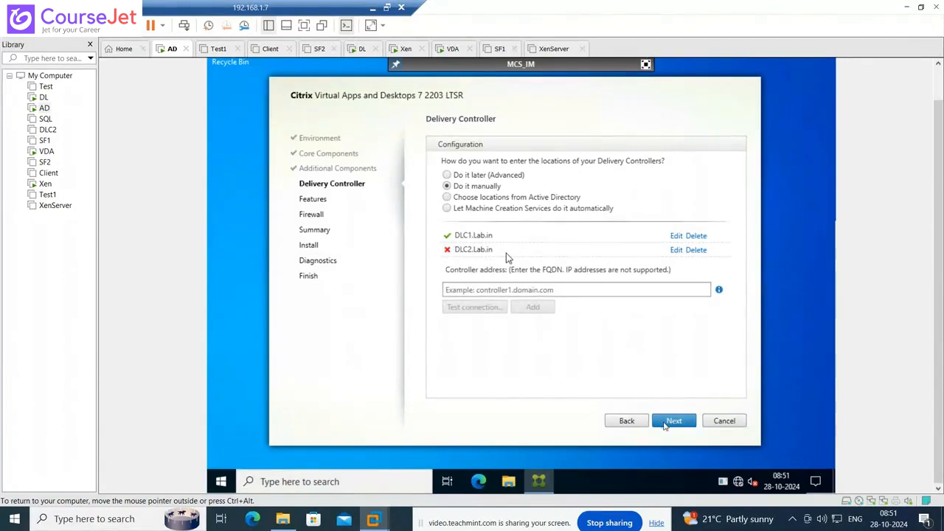
left_click(670, 421)
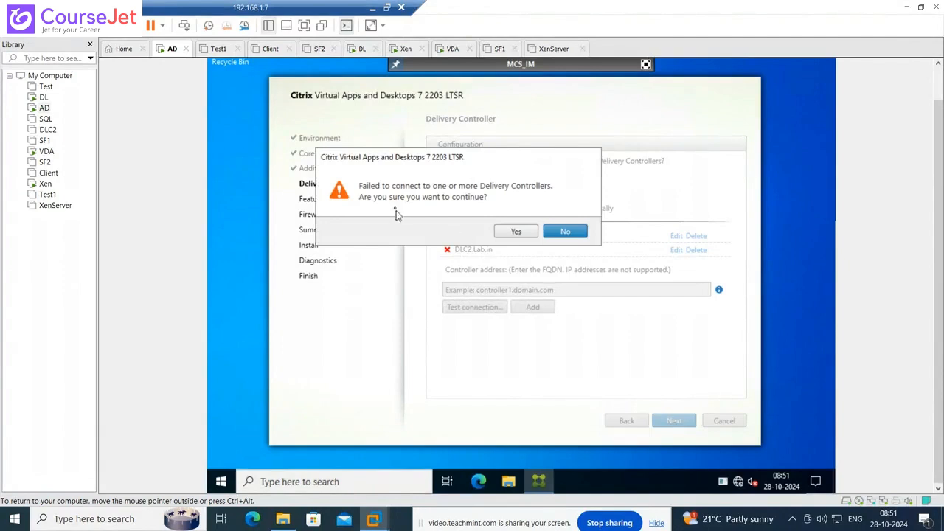
left_click(515, 232)
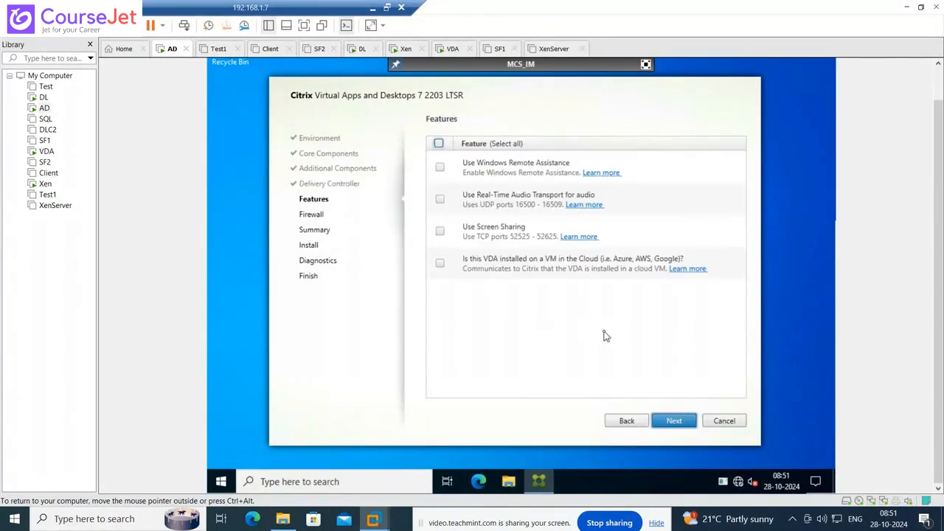
- Enable all features except the cloud VM option, keep Screen Sharing, and accept automatic firewall rules
left_click(439, 143)
left_click(441, 266)
left_click(439, 230)
key("Return")
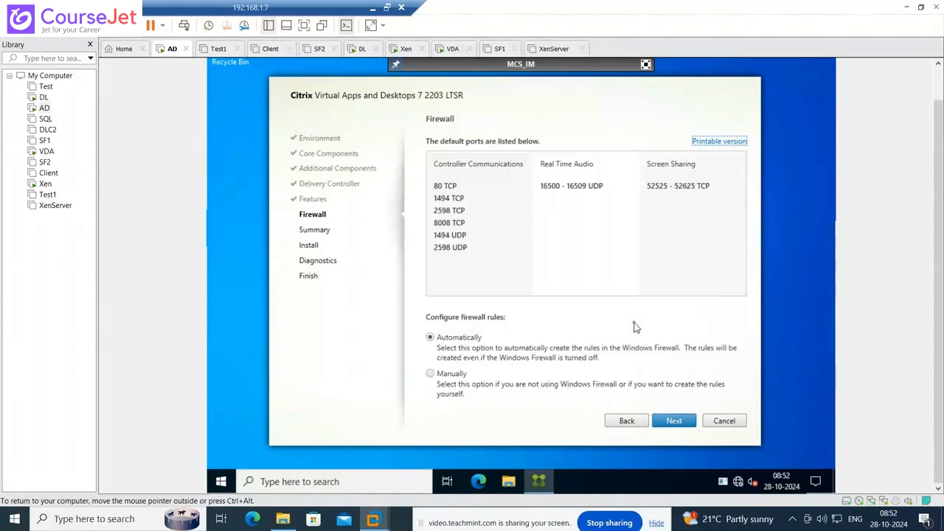
left_click(671, 421)
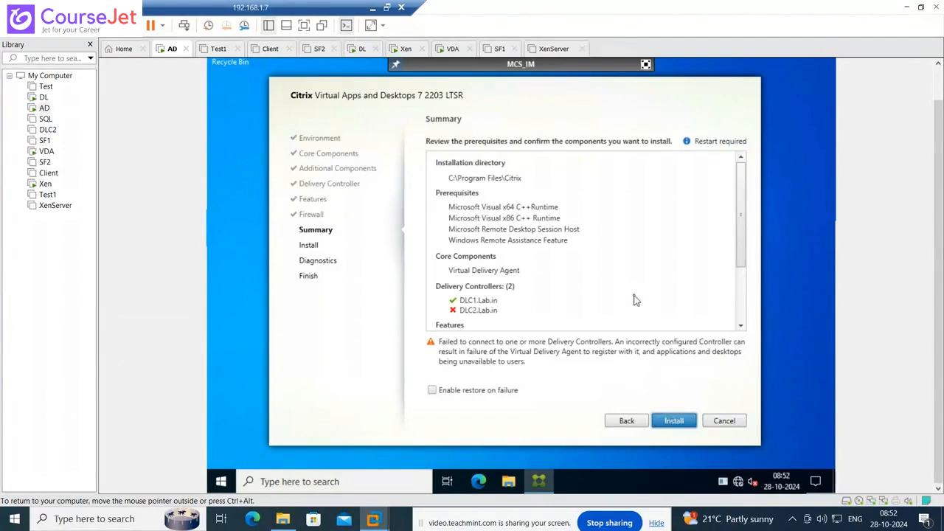
- Start the VDA installation from the Summary page
left_click(679, 424)
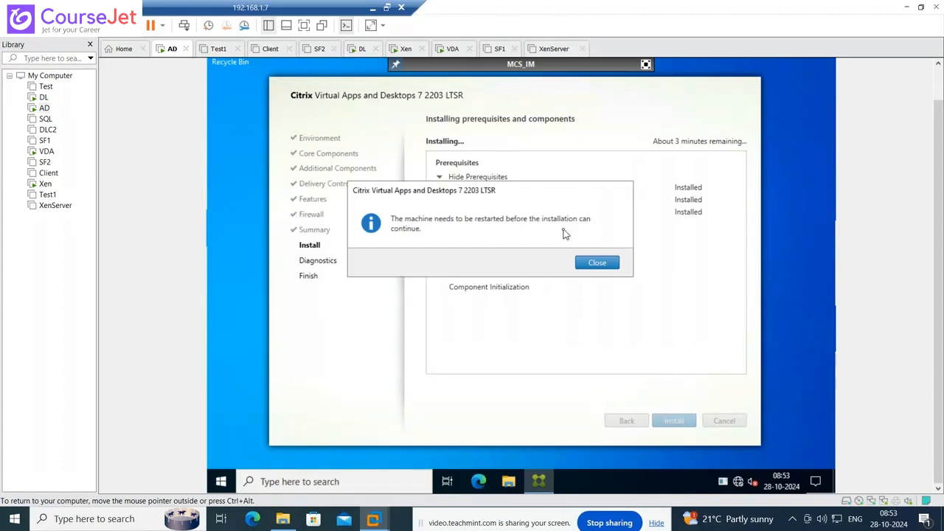
- Dismiss the restart notice and sign-out warning so the VM reboots
left_click(597, 264)
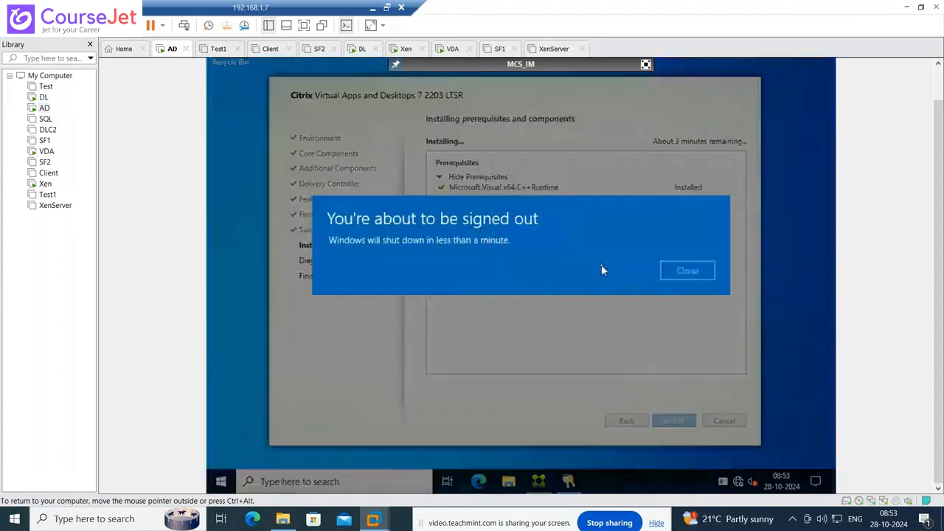
left_click(682, 275)
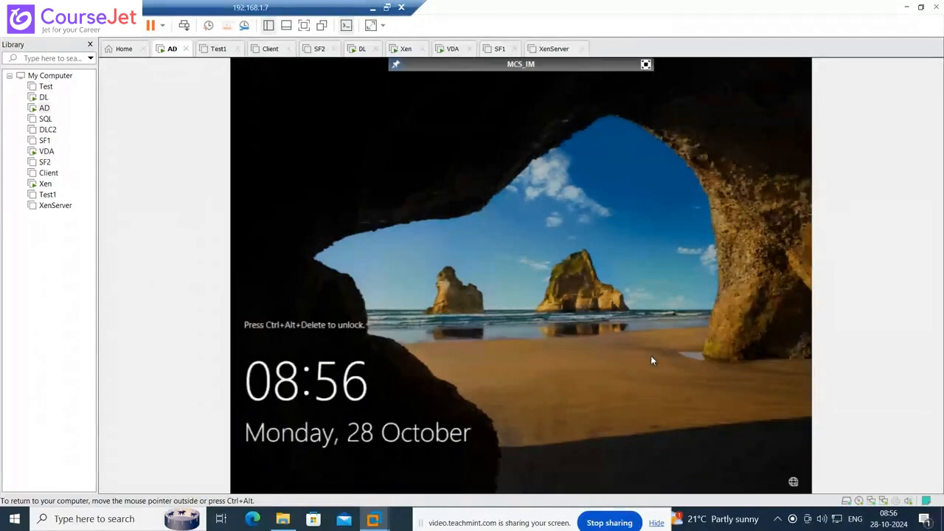
- Sign in to MCS_IM as the lab domain administrator with the account password
key("ctrl+alt+Insert")
key("Escape")
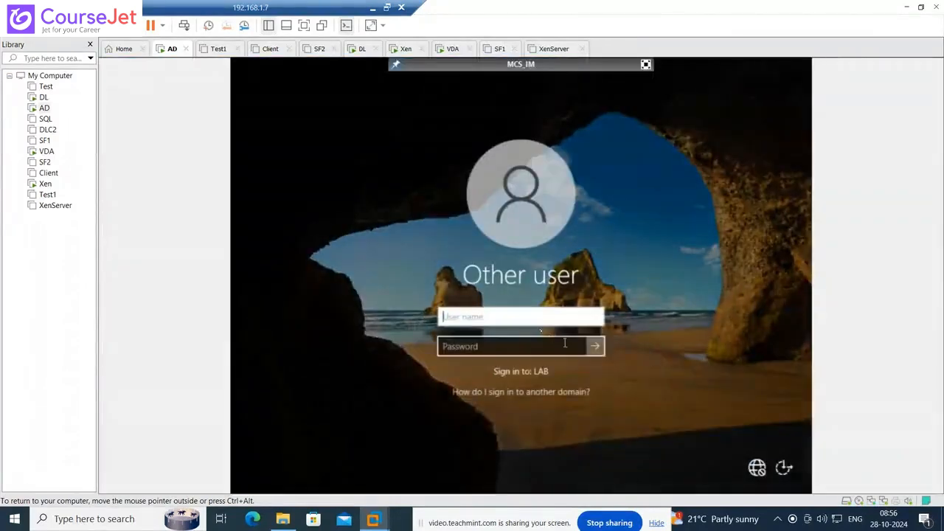
type("lab")
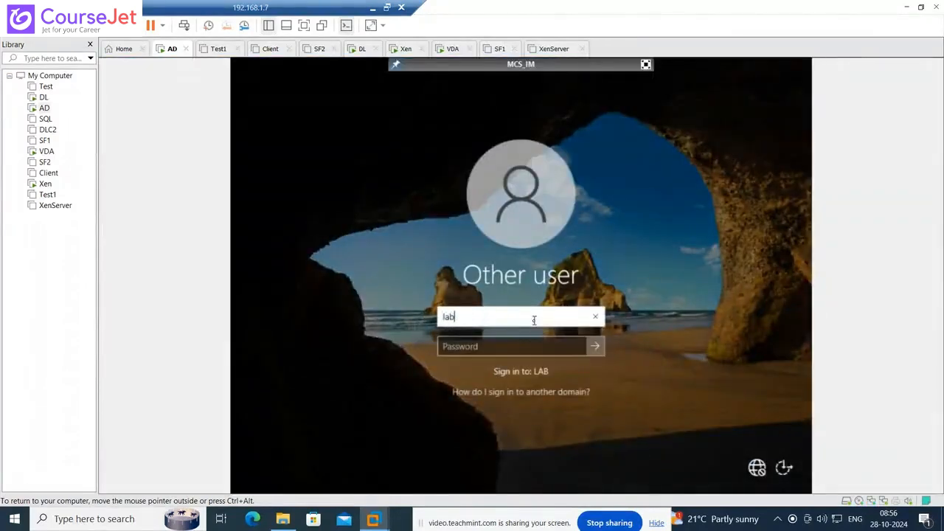
type("\\administrat")
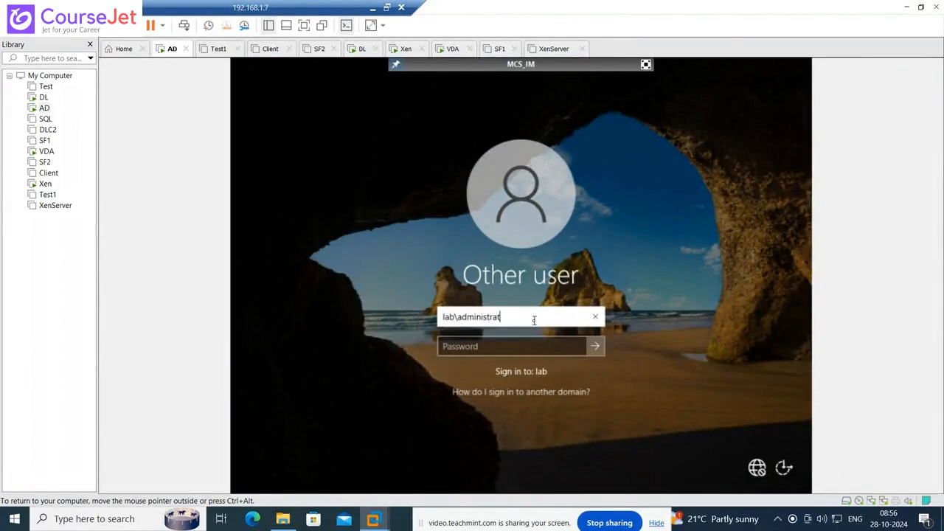
type("or")
key("Tab")
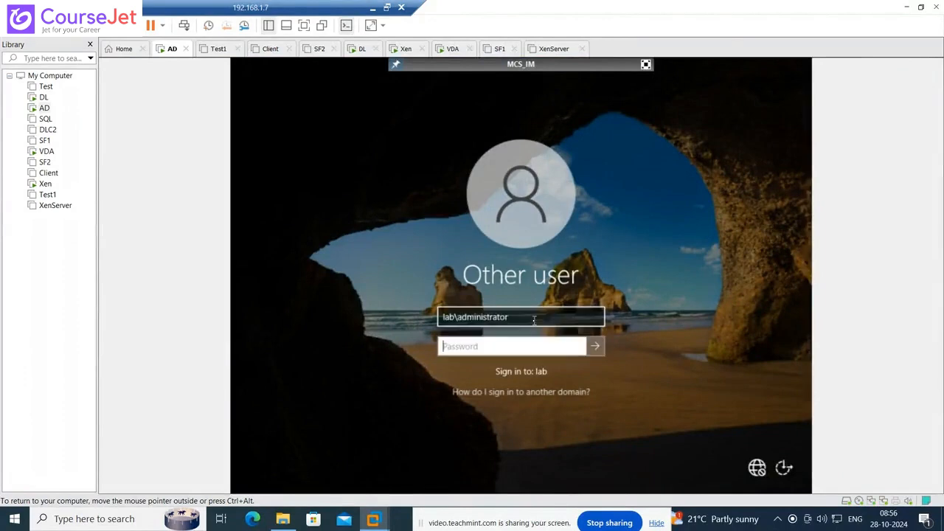
type("Password1")
key("Return")
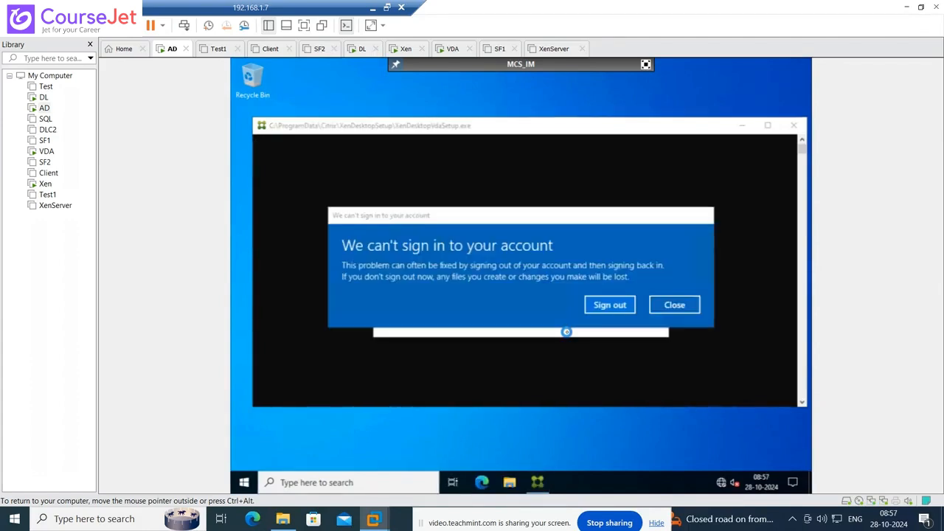
- Dismiss the sign-in error and close the Admin Center prompt and Server Manager
left_click(679, 305)
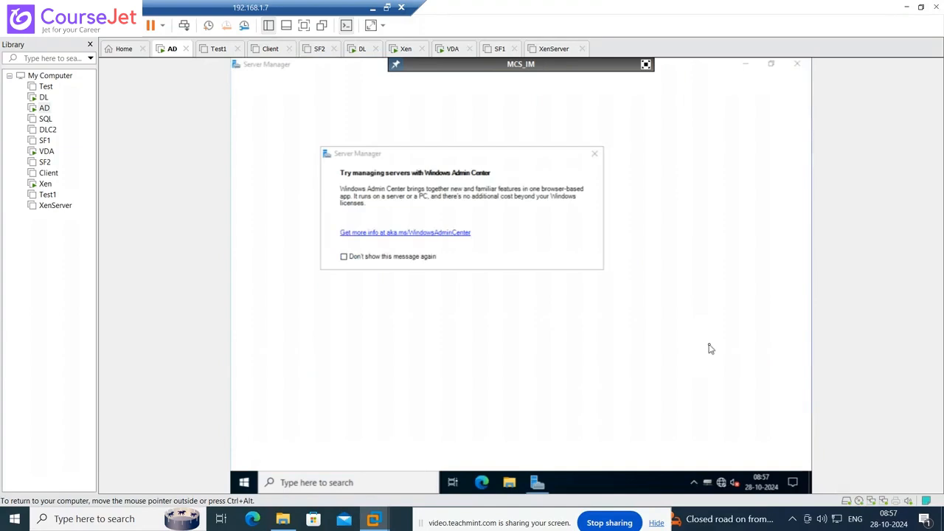
left_click(596, 155)
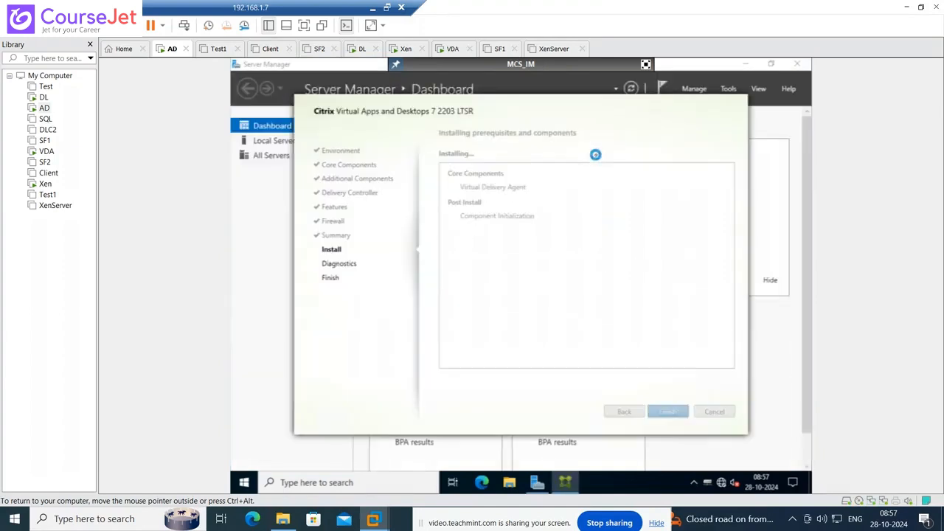
left_click(798, 65)
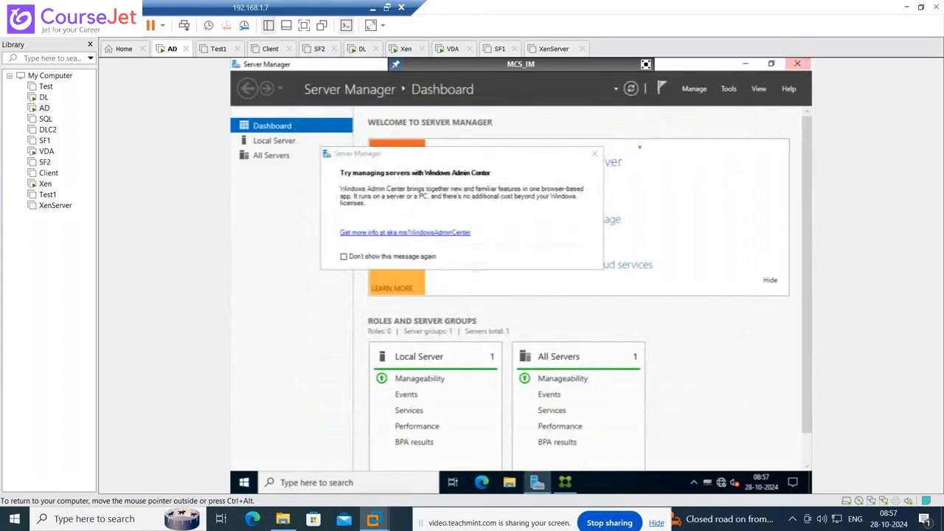
left_click(597, 157)
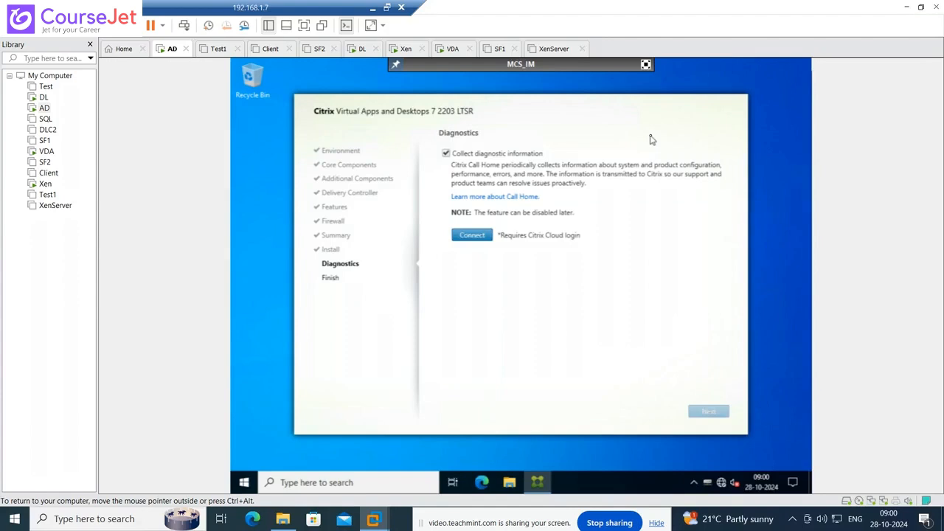
- Untick Collect diagnostic information and continue past the Diagnostics page
left_click(446, 154)
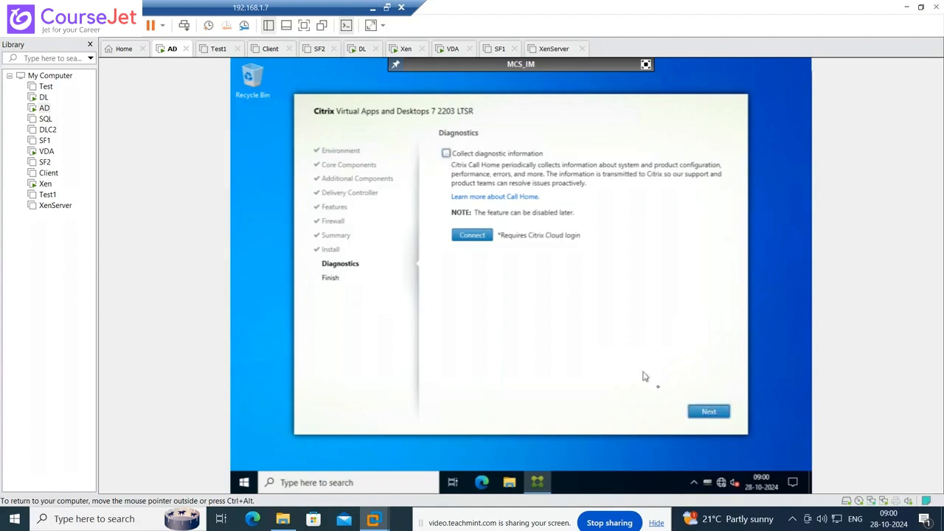
left_click(706, 413)
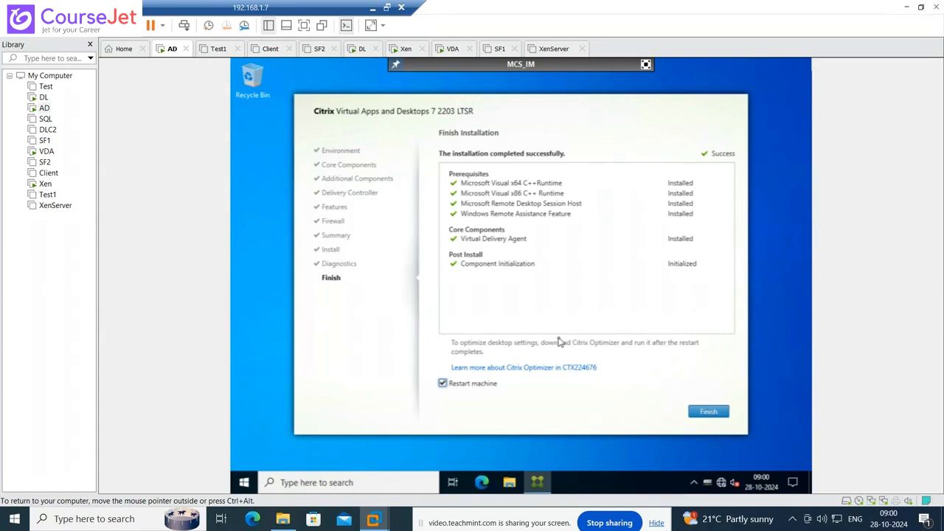
- Complete the Citrix VDA install with restart checked and dismiss the sign-out notice
left_click(710, 416)
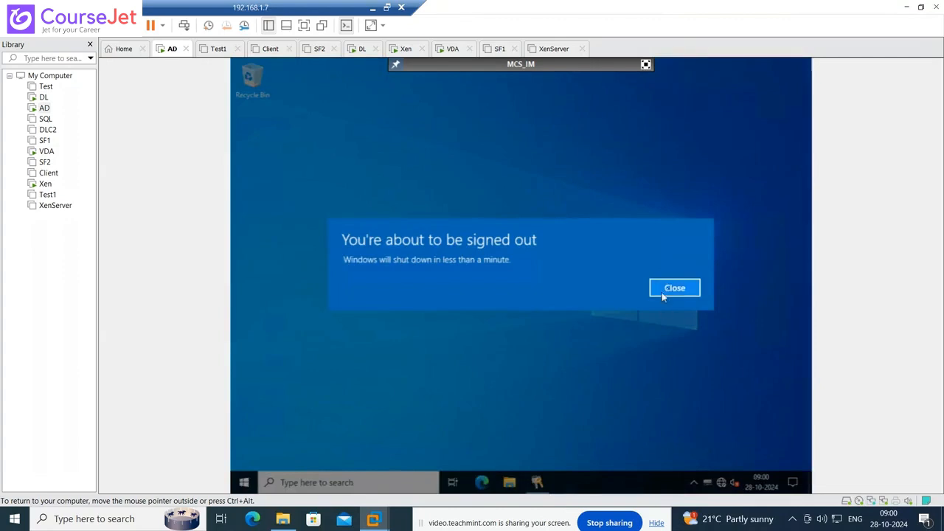
left_click(673, 289)
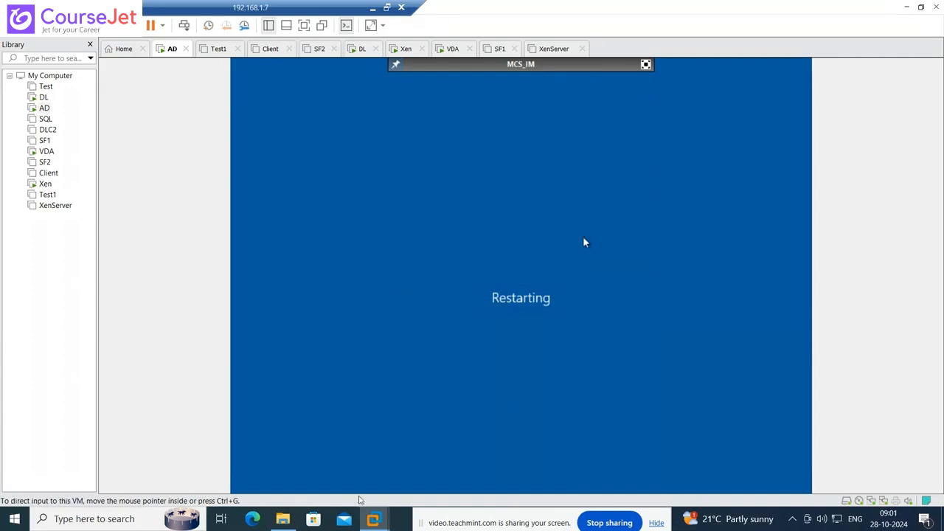
- Copy the CitrixOptimizerTool zip from the host's Downloads folder
left_click(282, 521)
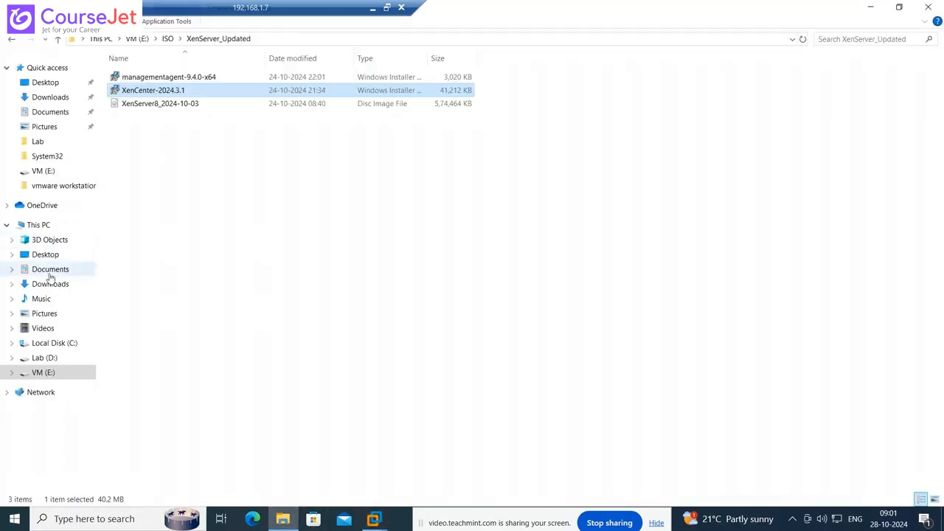
left_click(50, 97)
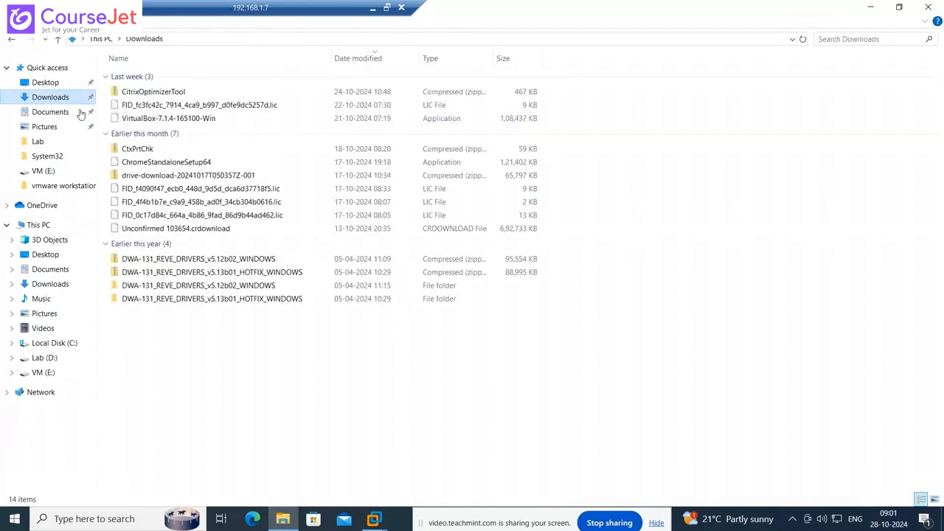
left_click(172, 92)
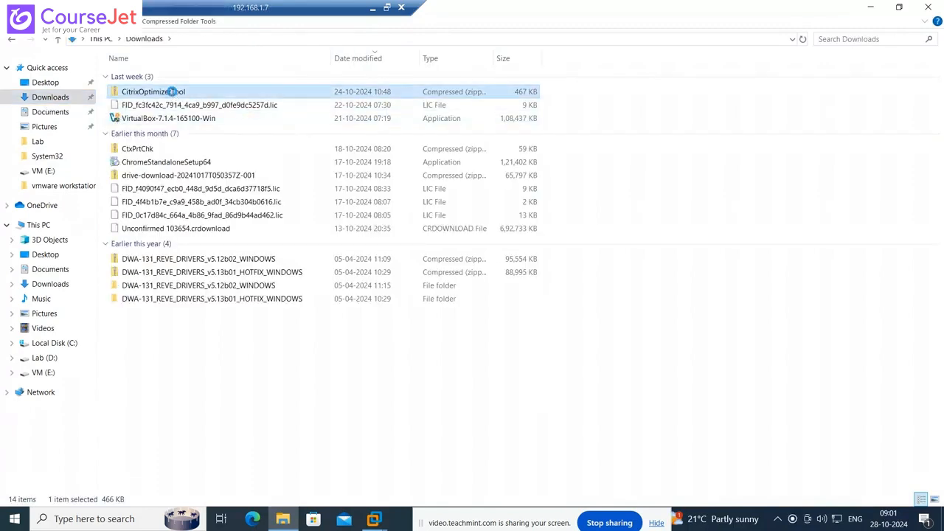
right_click(172, 92)
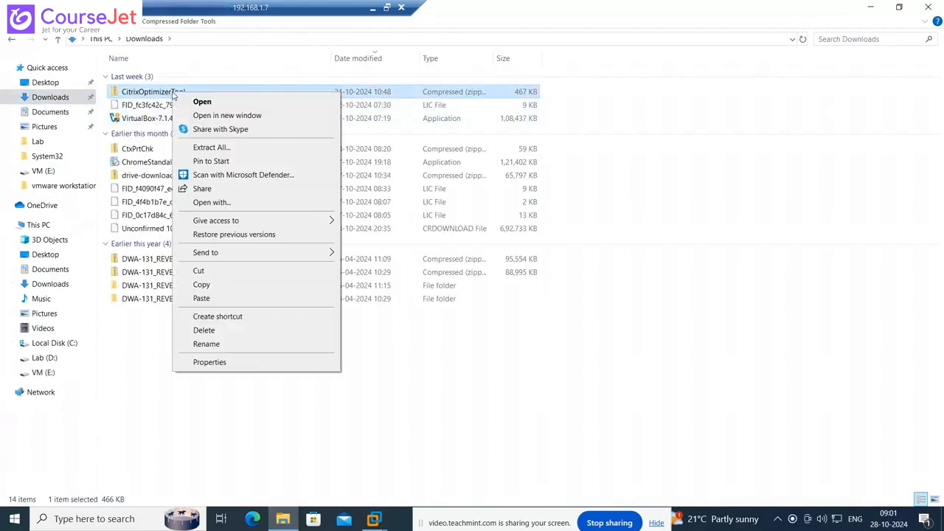
left_click(218, 286)
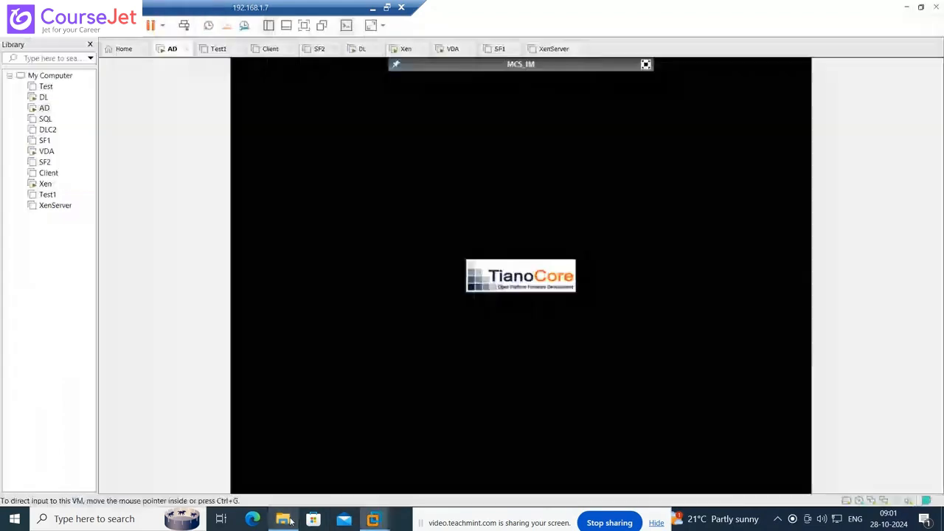
- Paste the CitrixOptimizerTool zip into the VM's Local Disk (C:) Temp folder
left_click(373, 519)
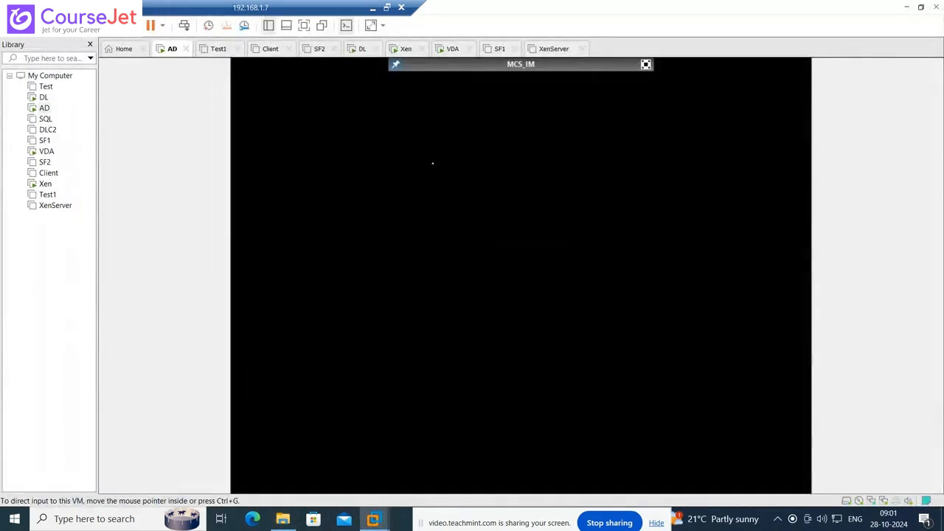
left_click(645, 65)
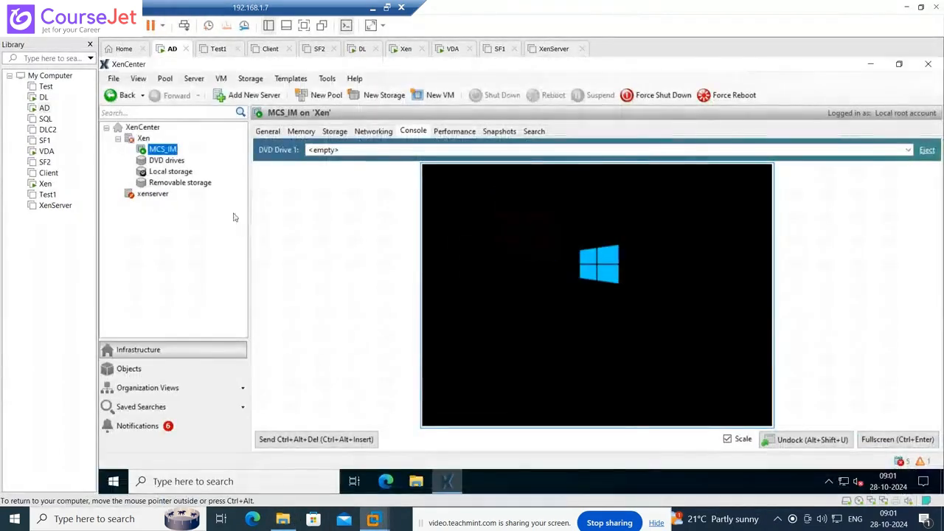
left_click(416, 481)
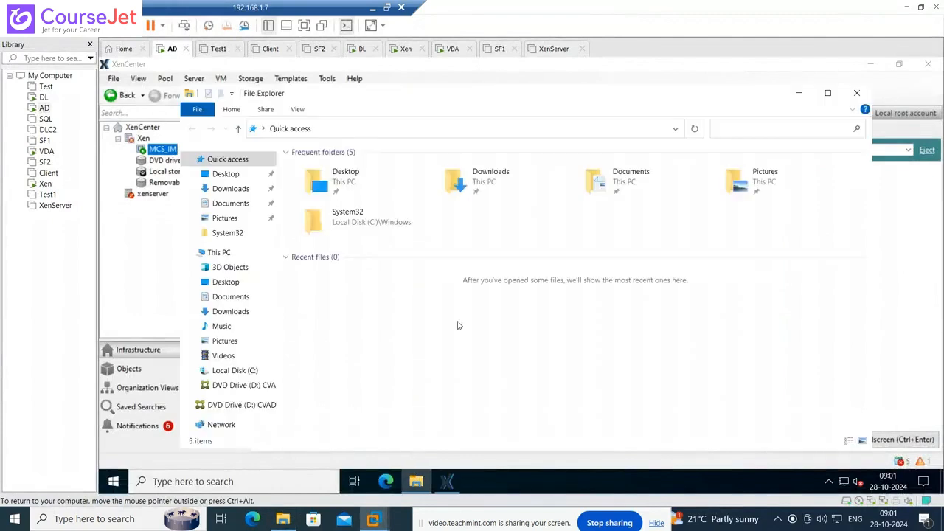
left_click(233, 371)
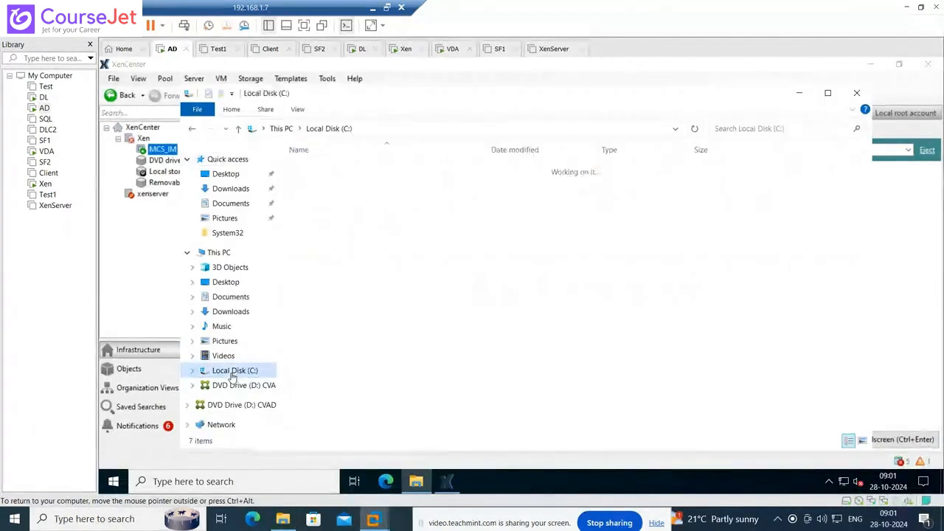
double_click(313, 209)
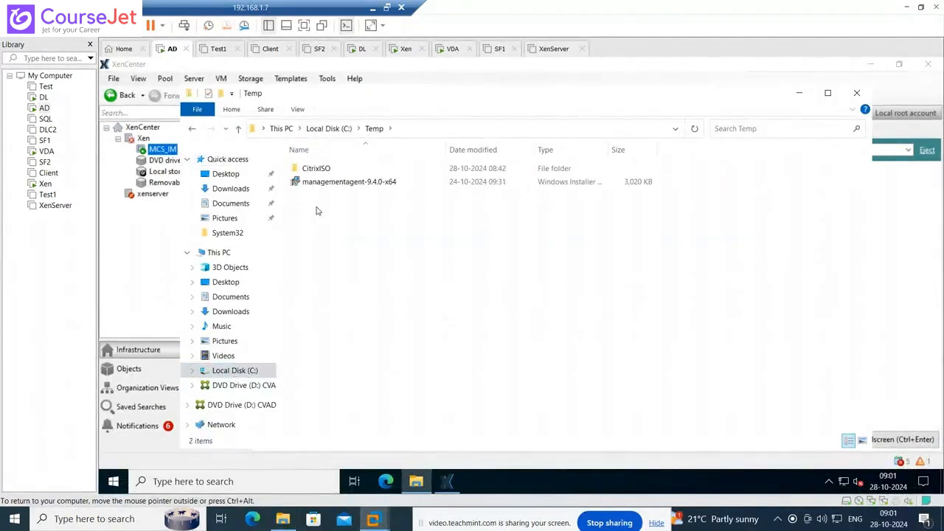
right_click(319, 216)
left_click(348, 301)
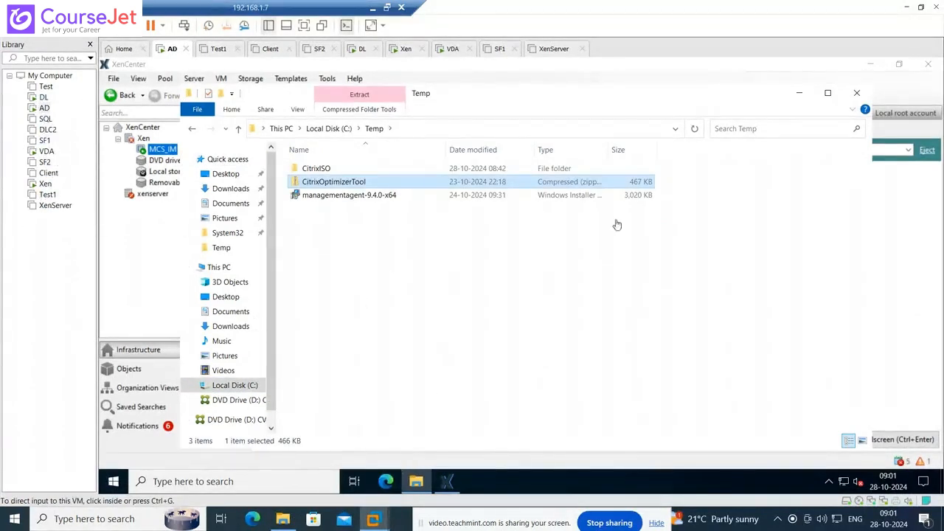
- Close Explorer, sign in to MCS_IM with the domain administrator account and password, and go full screen
left_click(856, 95)
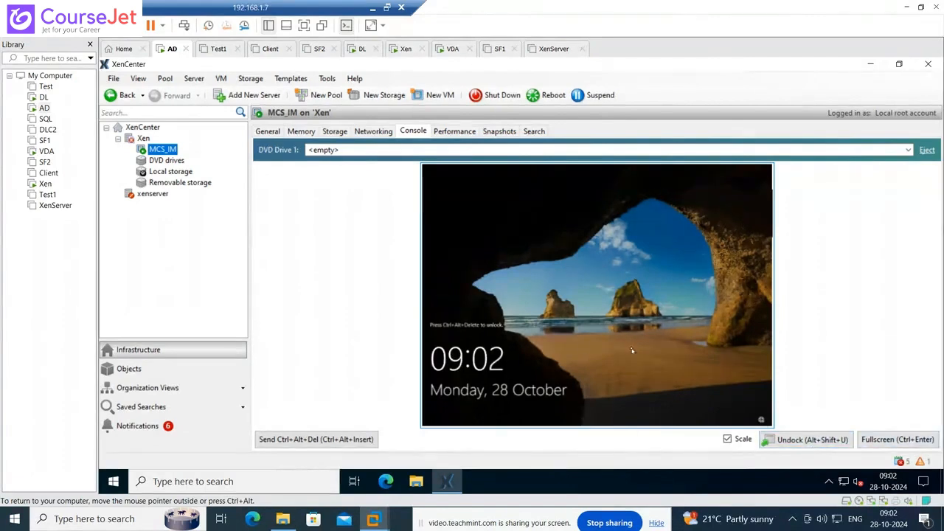
left_click(332, 441)
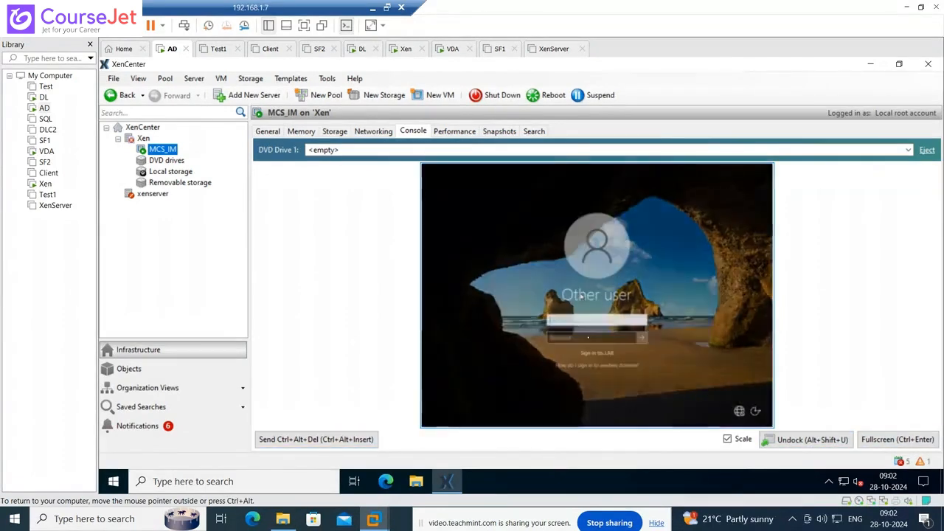
type("la")
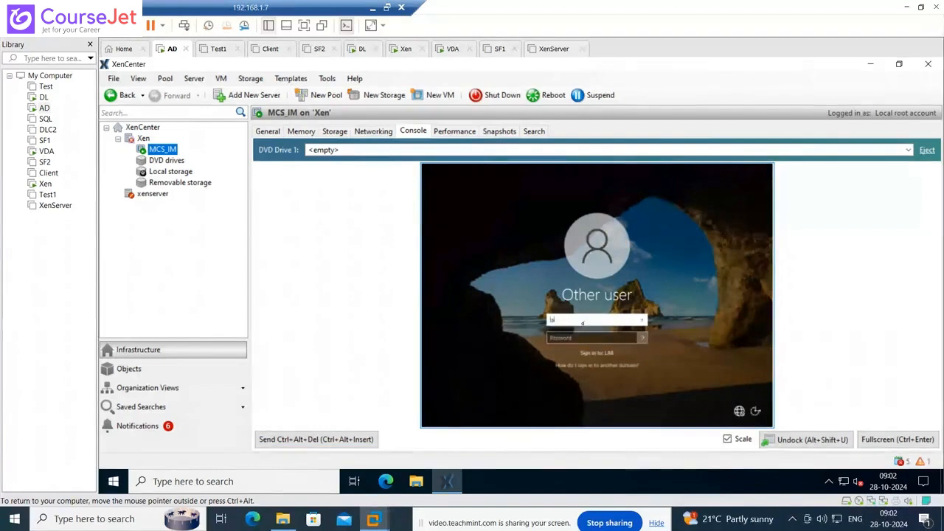
type("b\\u")
type("dministrator")
key("Tab")
type("••••••")
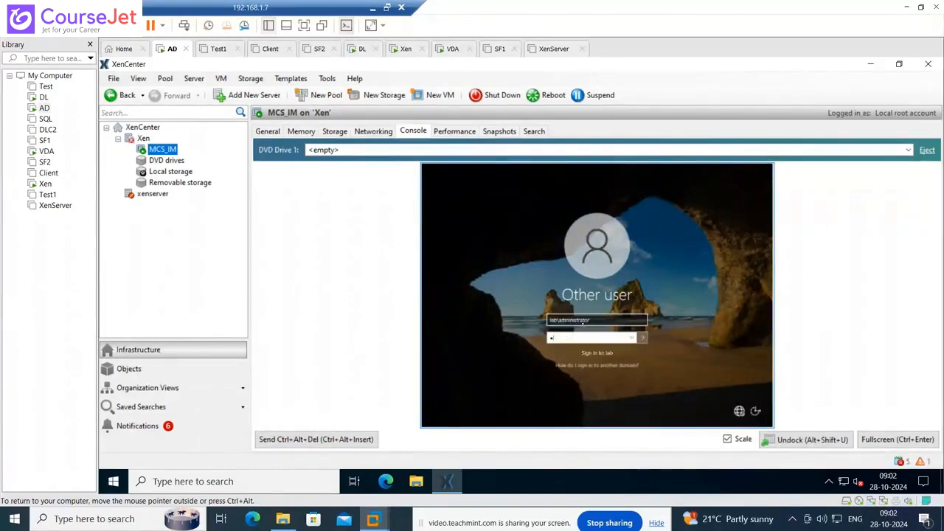
key("Return")
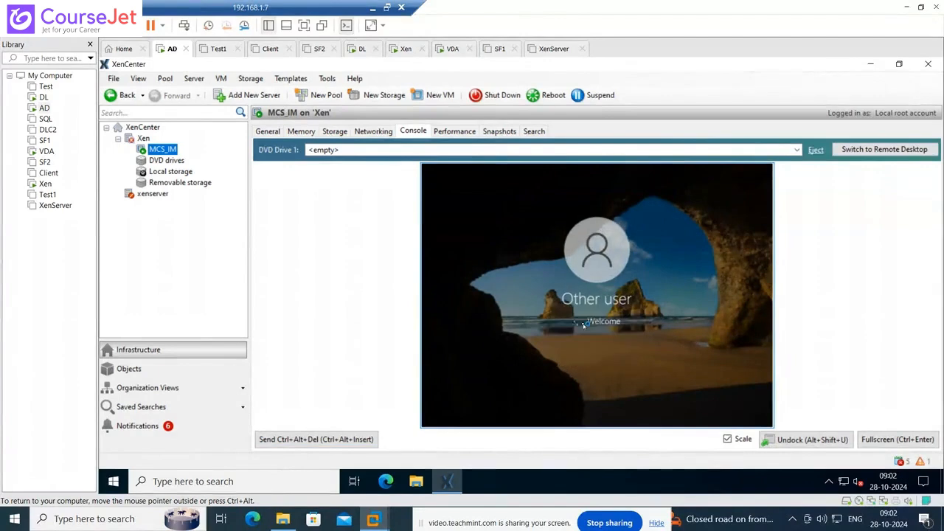
left_click(906, 441)
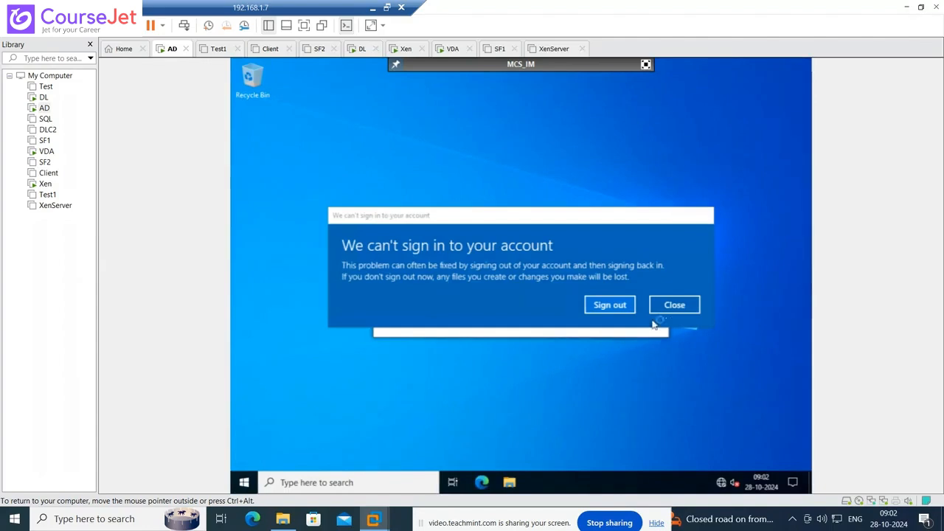
- Dismiss the sign-in warning and close the Windows Admin Center prompt so it won't reappear
left_click(674, 305)
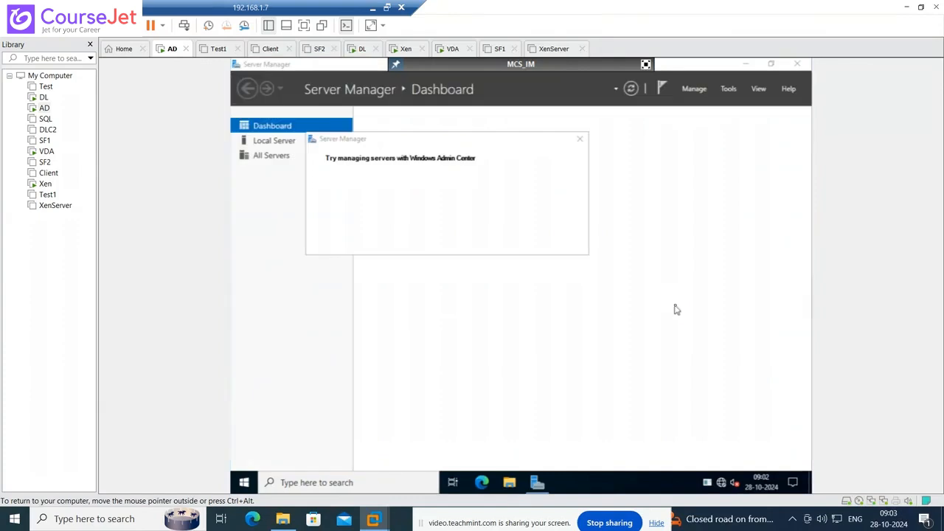
left_click(329, 241)
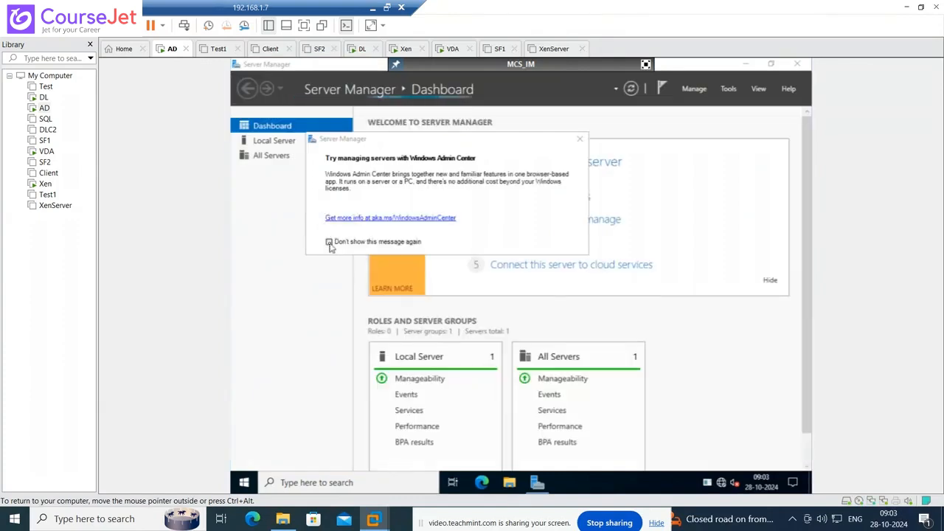
left_click(580, 139)
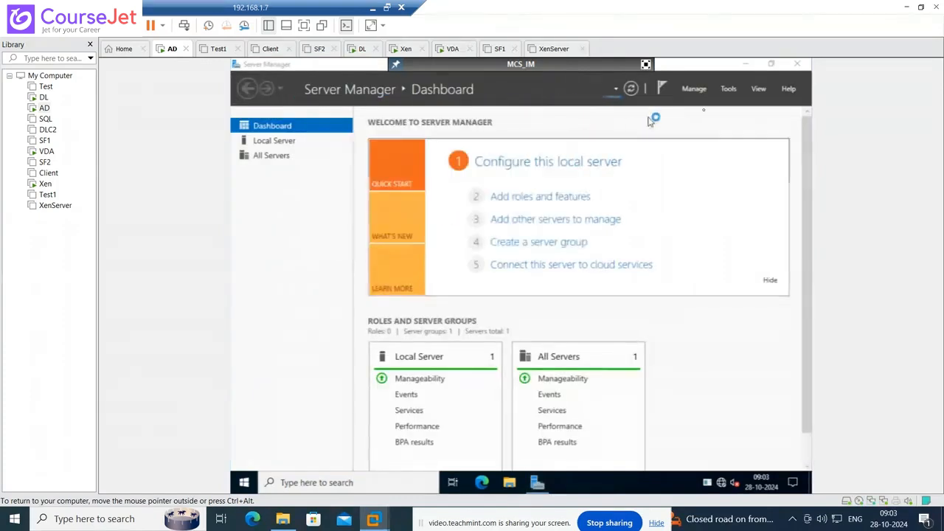
- Set Server Manager to not start automatically at logon, then close it
left_click(699, 89)
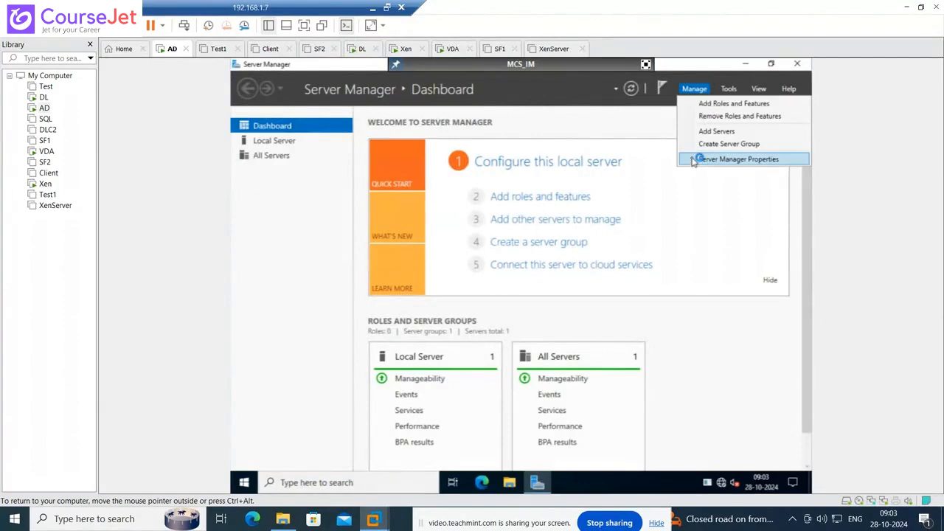
left_click(693, 160)
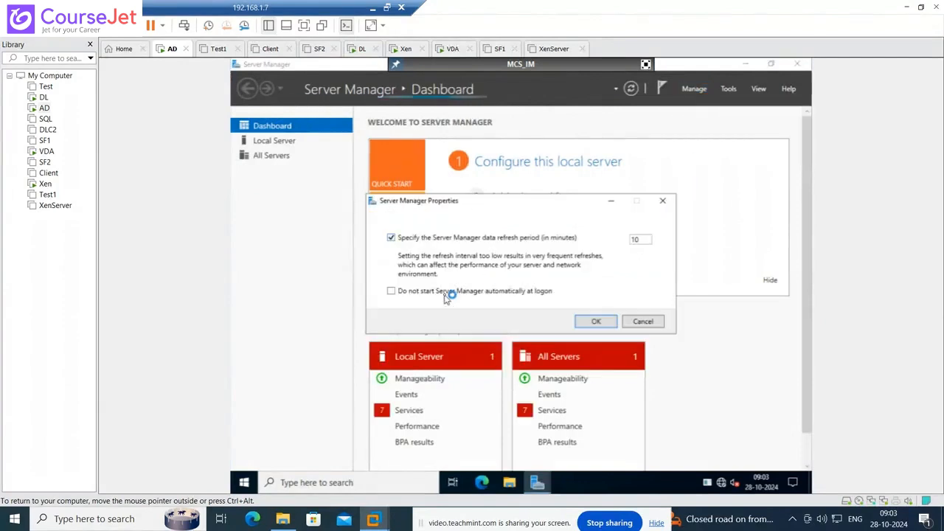
left_click(445, 298)
left_click(594, 321)
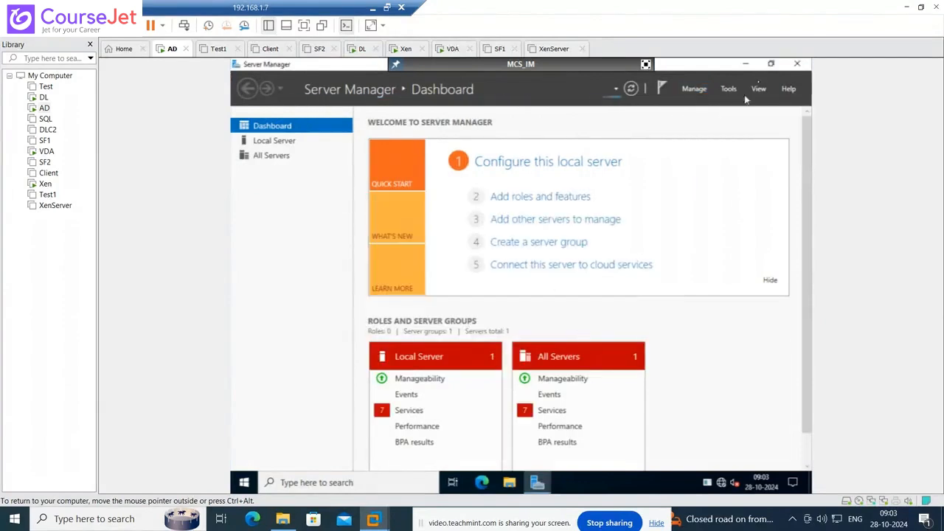
left_click(796, 65)
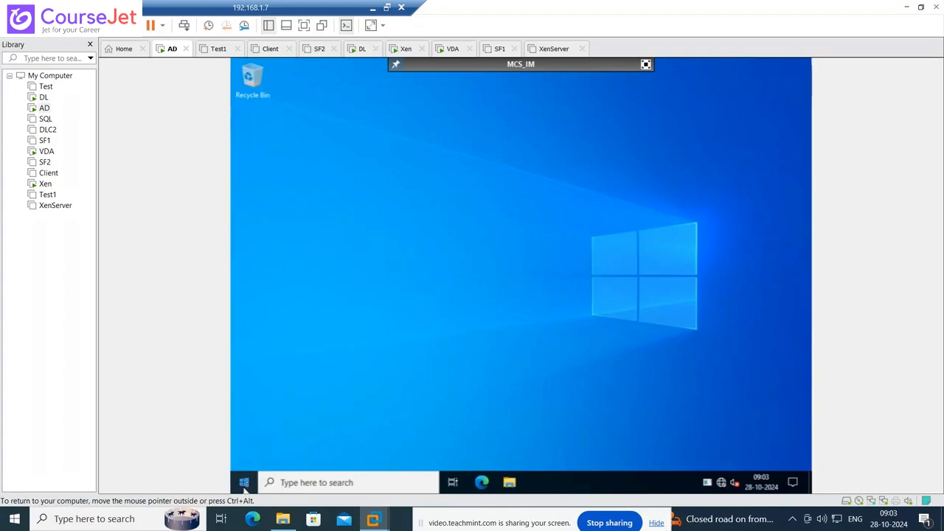
- Open the \\10.0.0.10\c$\Temp share through the Run dialog
right_click(247, 484)
left_click(279, 425)
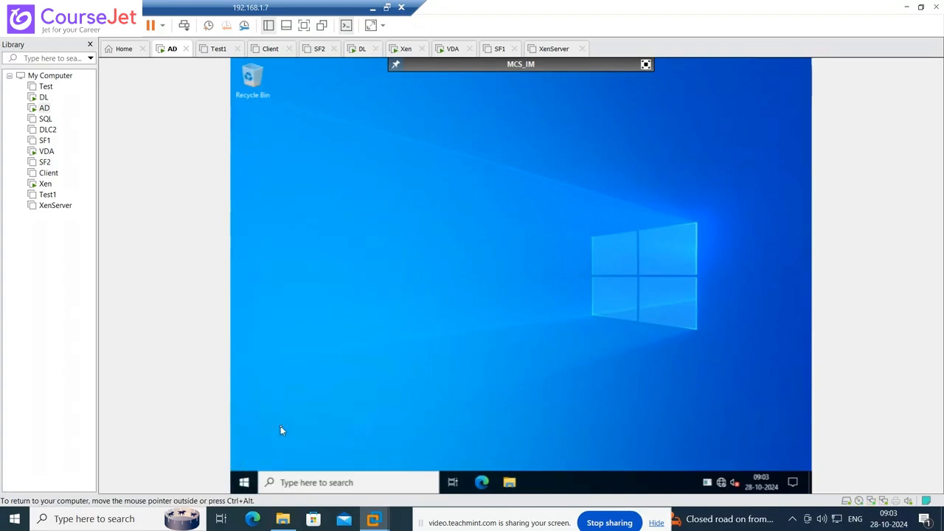
type("\\")
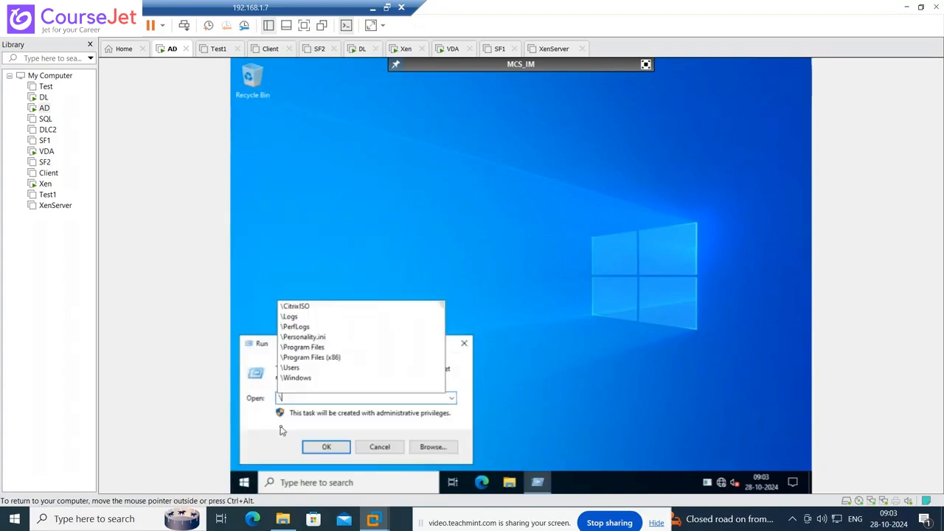
type("\\")
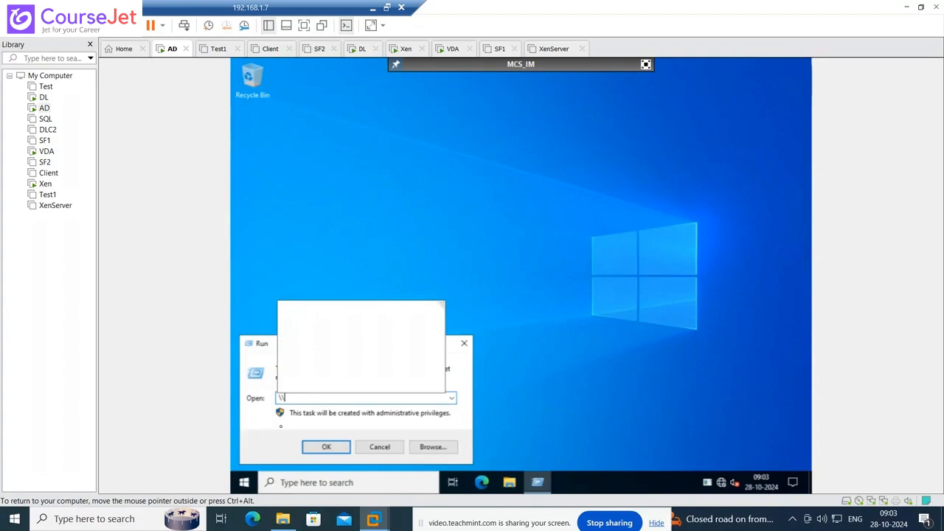
type("10.0")
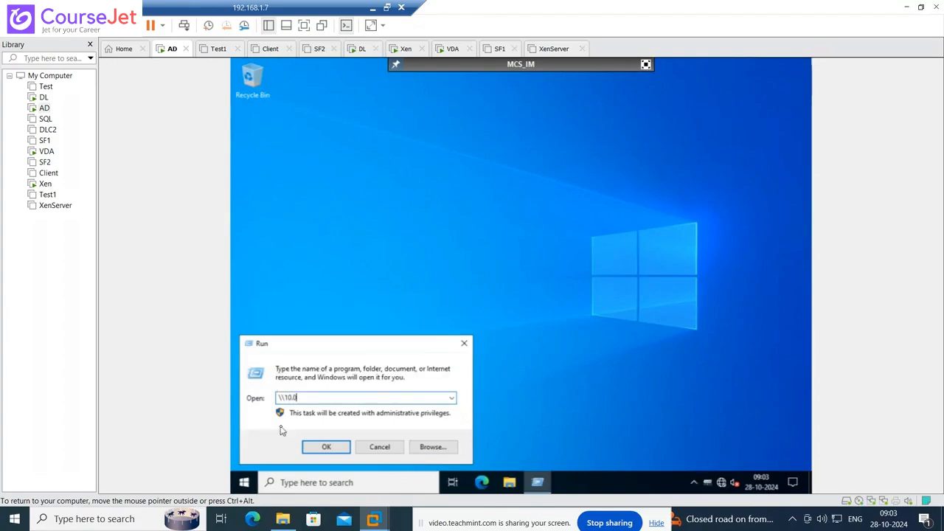
type(".0.010")
type("\\c$")
type("\\")
type("te")
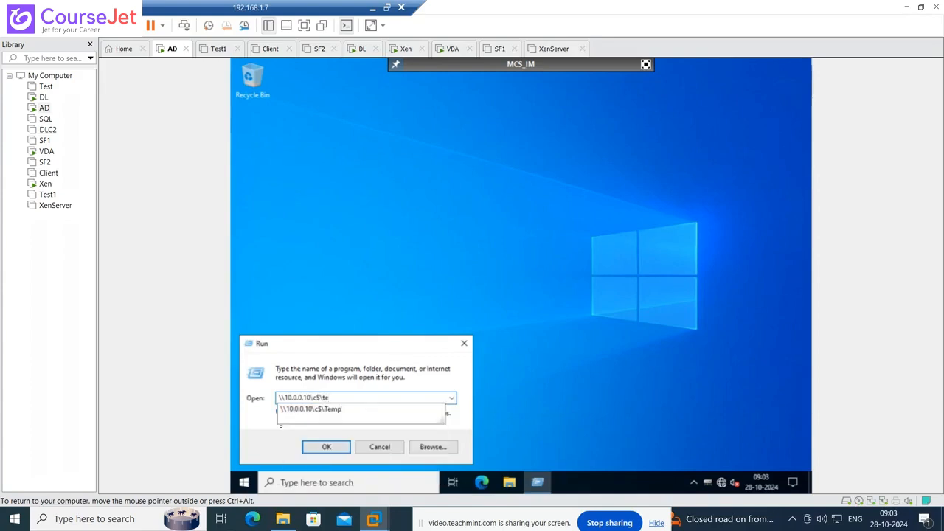
key("Return")
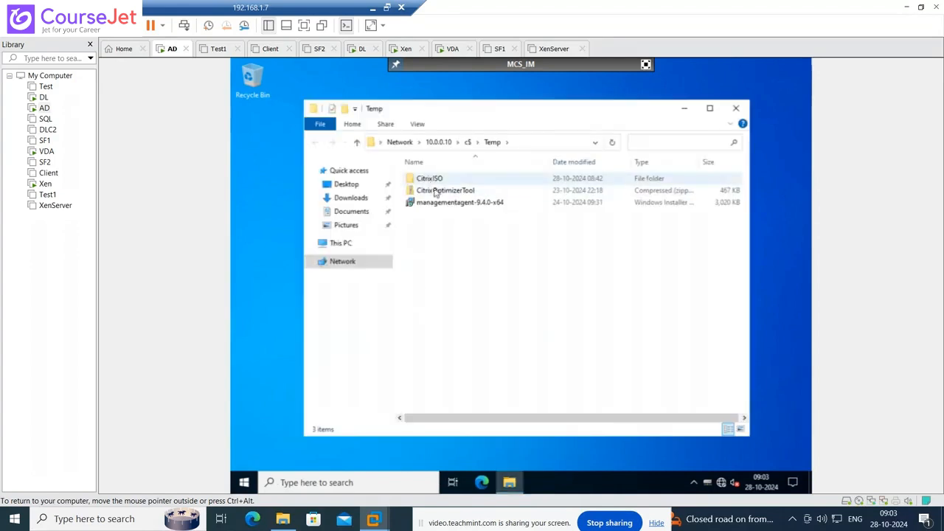
- Open the CitrixOptimizerTool zip from the share, accepting the security warning
double_click(436, 194)
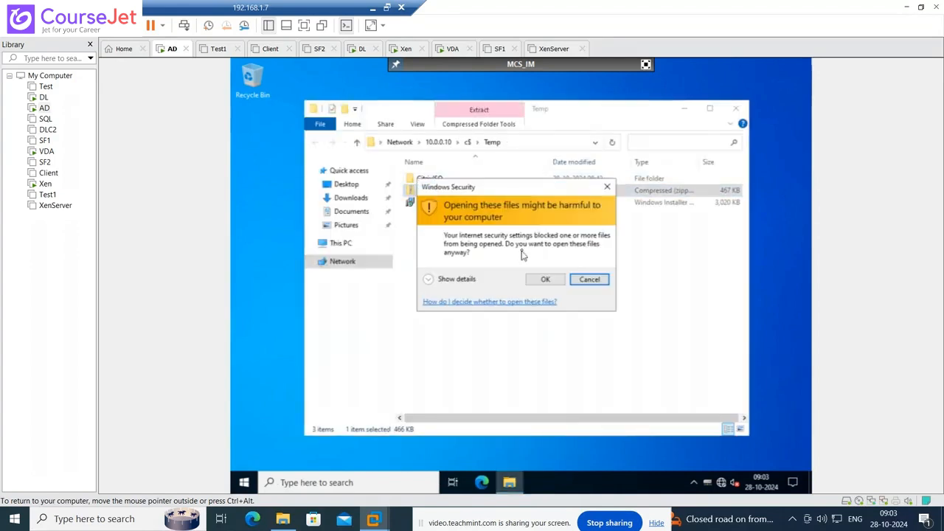
left_click(588, 280)
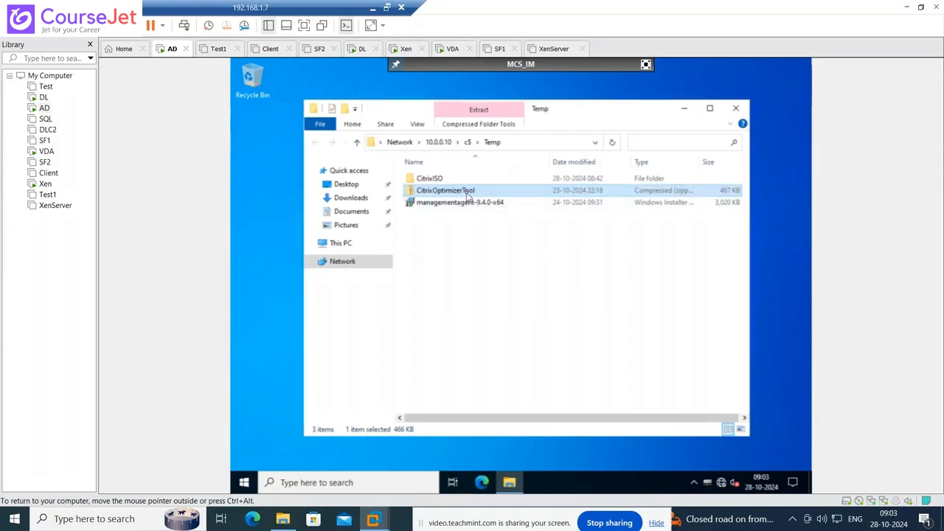
double_click(468, 193)
left_click(545, 279)
right_click(465, 192)
- Copy the zip and create a new folder named Temp on the VM's C: drive
left_click(500, 326)
left_click(342, 244)
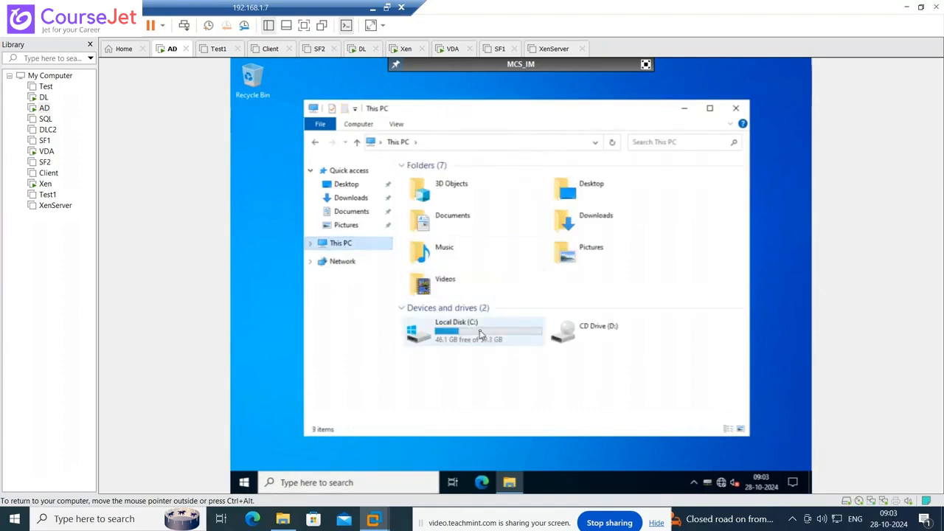
double_click(478, 334)
right_click(464, 307)
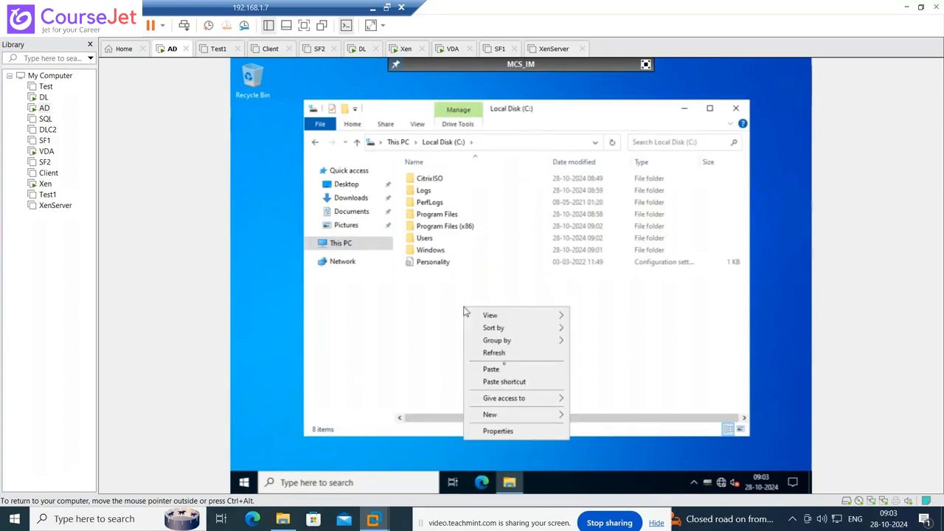
mouse_move(529, 417)
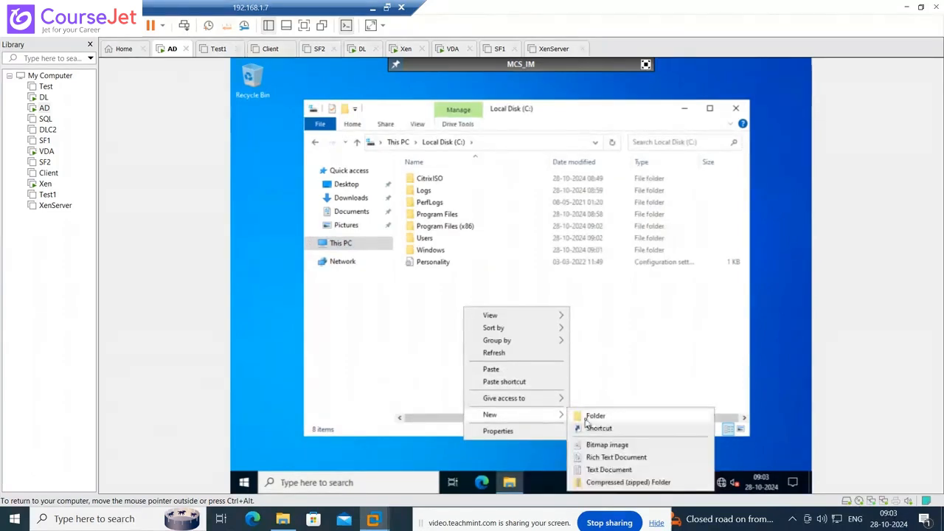
left_click(586, 417)
type("Temp")
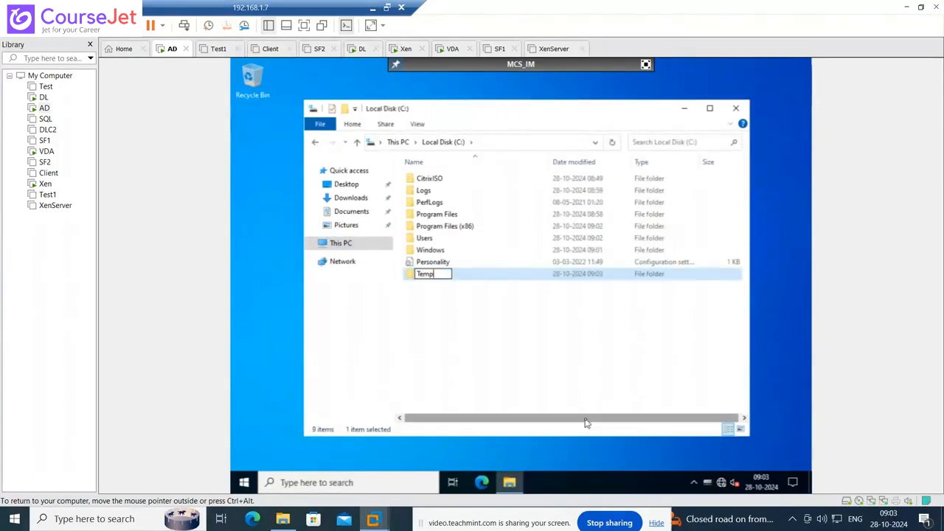
left_click(568, 383)
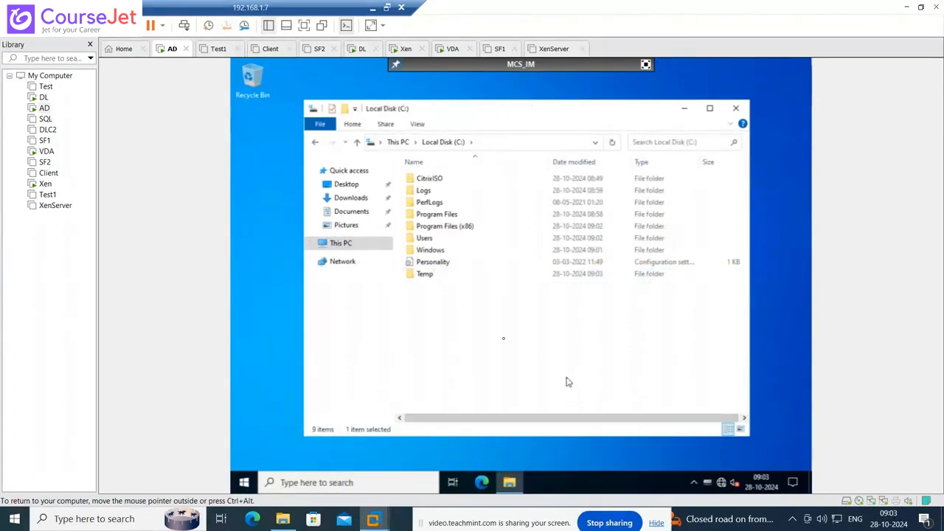
- Paste the zip into C:\Temp and extract it to C:\Temp\CitrixOptimizerTool
double_click(440, 275)
right_click(443, 277)
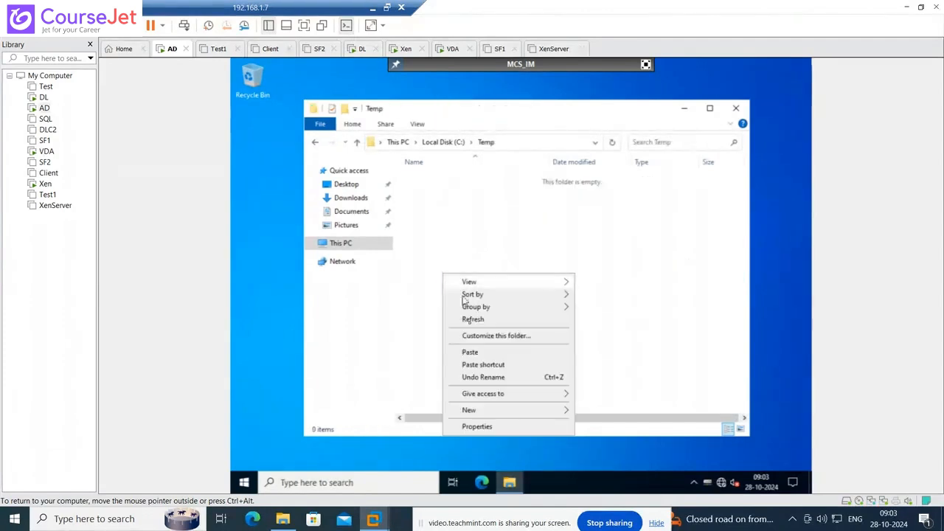
left_click(468, 350)
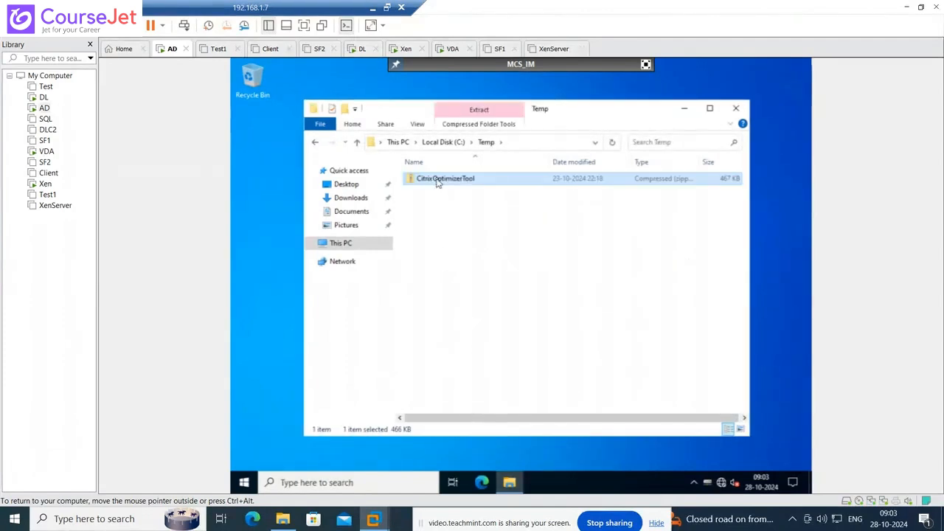
right_click(436, 183)
left_click(486, 216)
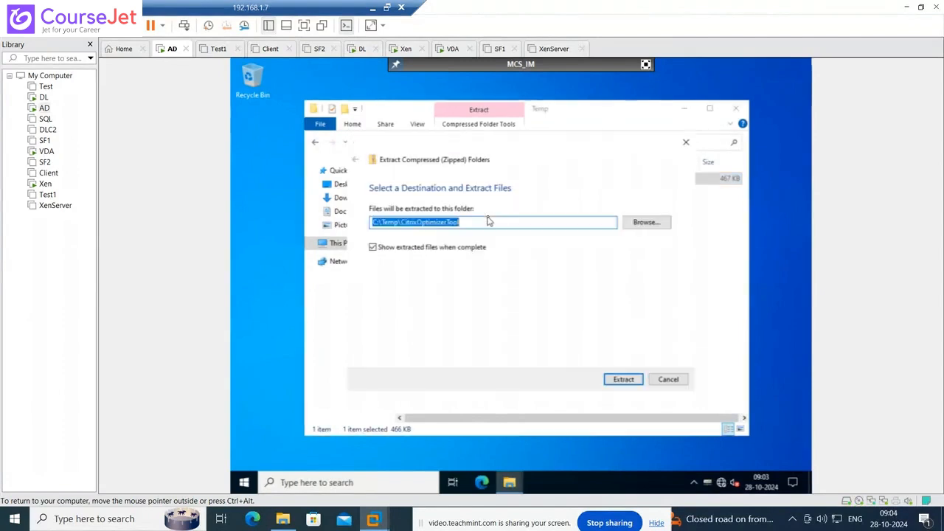
left_click(627, 379)
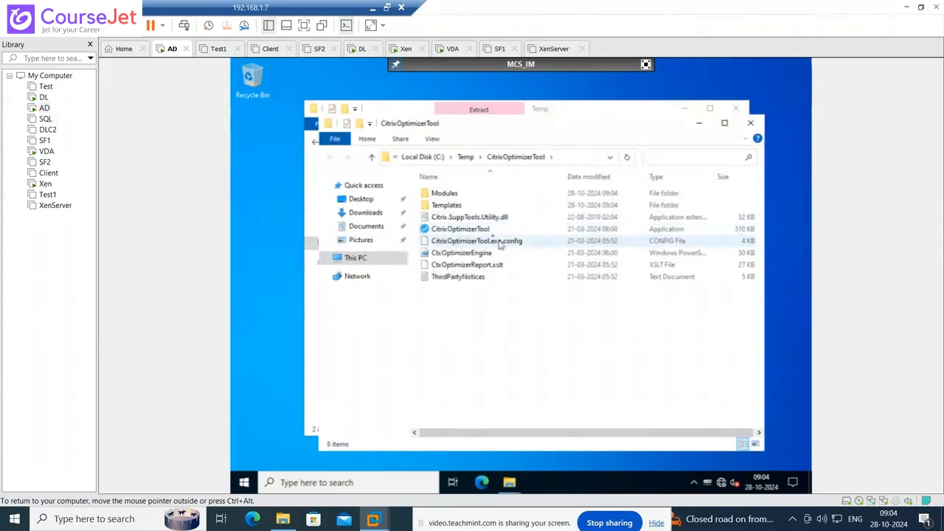
- Run CitrixOptimizerTool.exe from C:\Temp\CitrixOptimizerTool
left_click(474, 229)
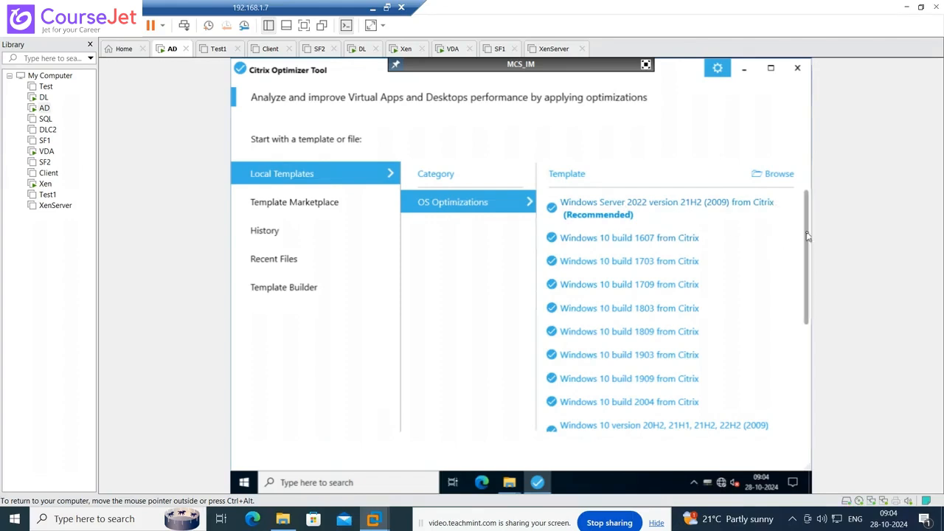
- Browse the OS Optimizations local templates, then open Template Builder and scroll its template list
scroll(808, 236, "down", 1)
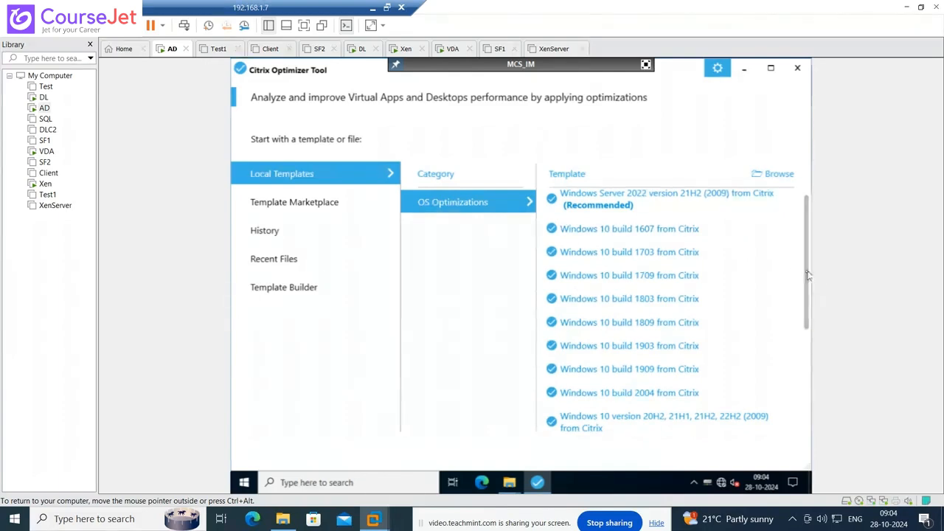
left_click_drag(807, 275, 801, 405)
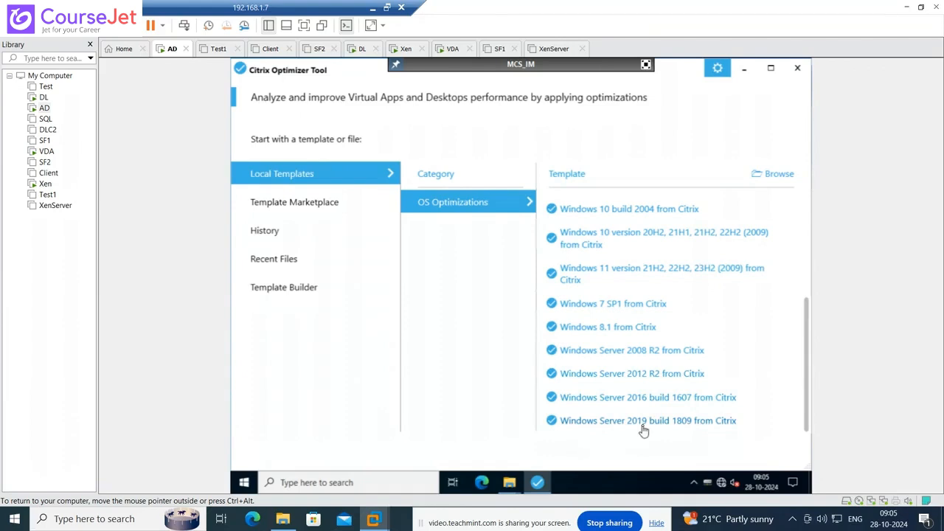
scroll(812, 414, "up", 1)
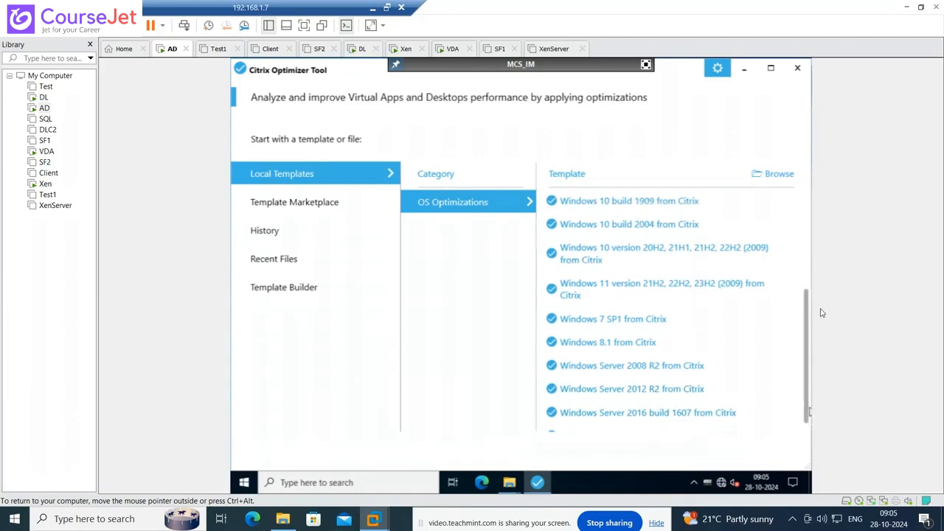
scroll(738, 309, "up", 5)
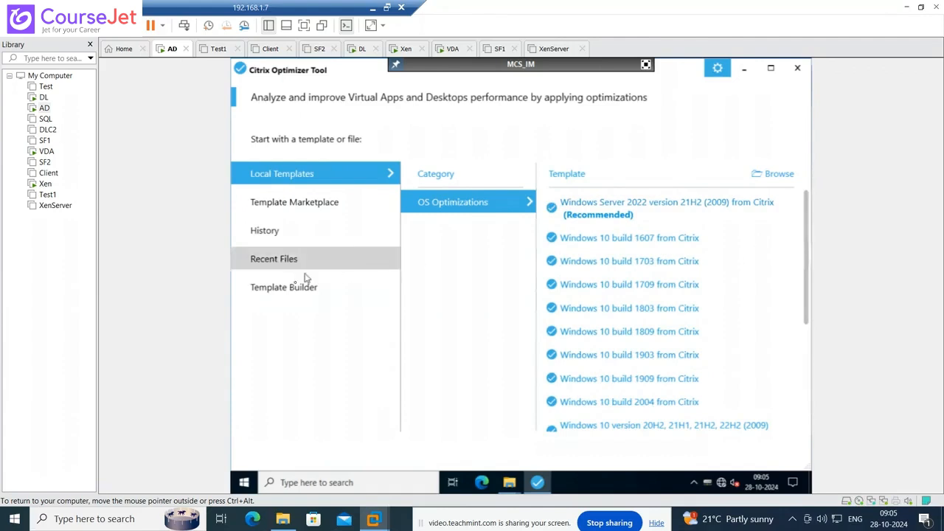
left_click(296, 295)
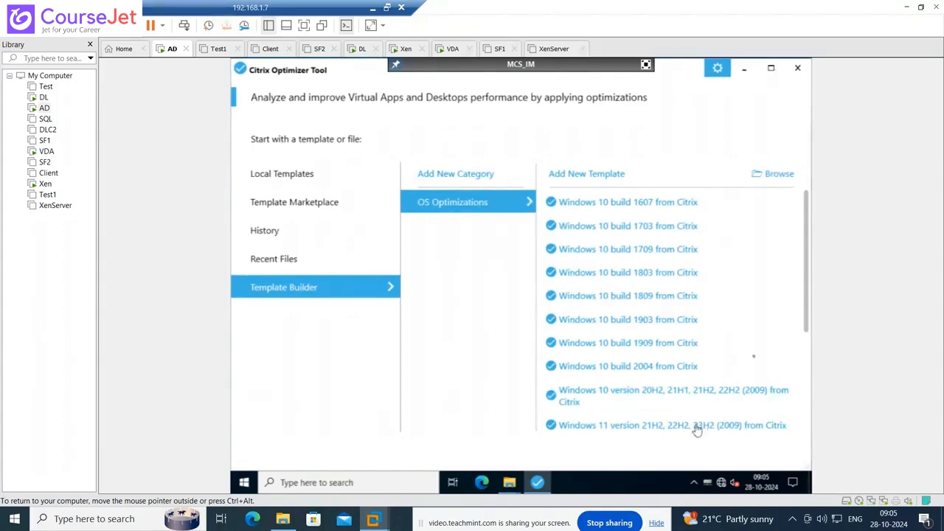
scroll(804, 354, "down", 1)
scroll(804, 354, "down", 5)
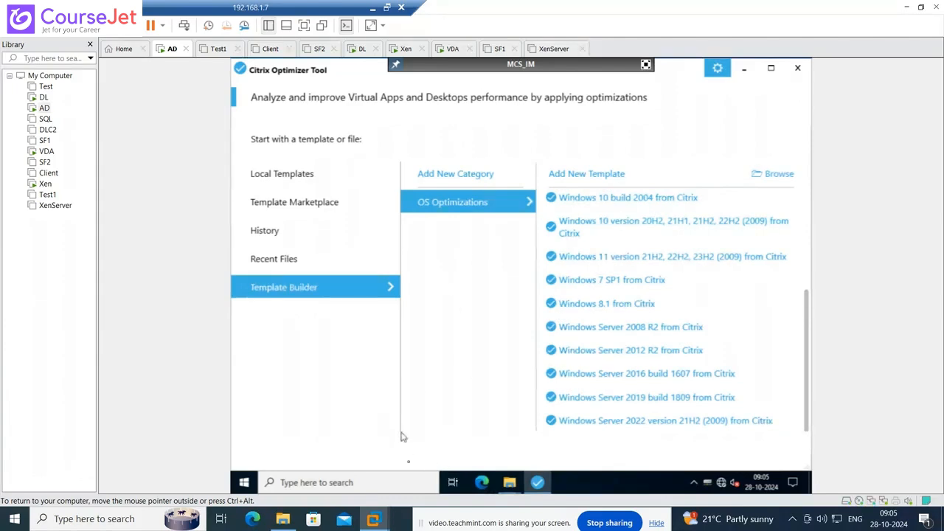
- Open cmd from the Run dialog and run ipconfig, showing IPv4 10.0.0.26
right_click(239, 484)
left_click(267, 428)
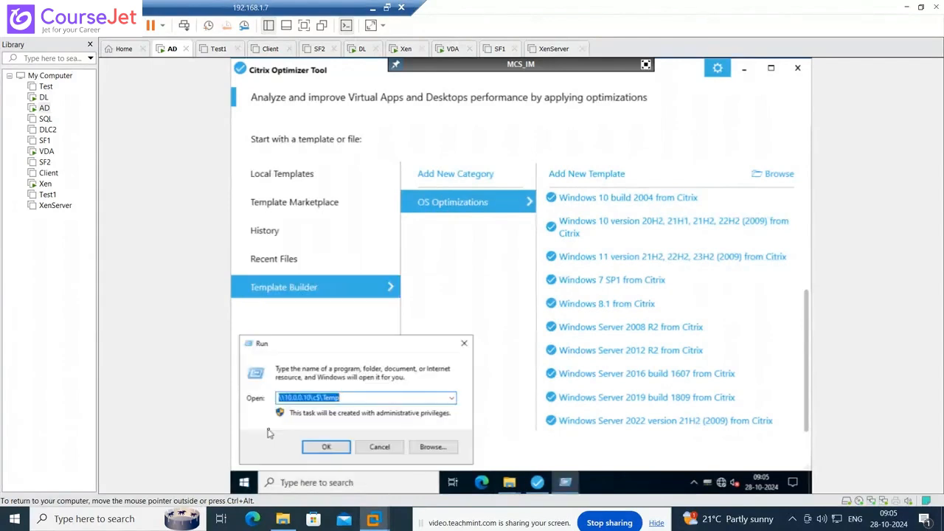
type("cmd")
key("Return")
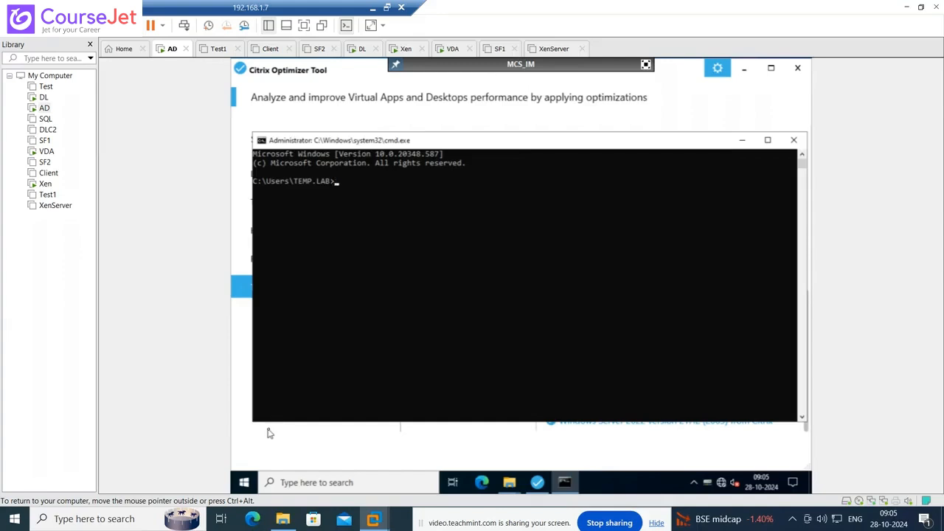
type("ipconfig")
key("Return")
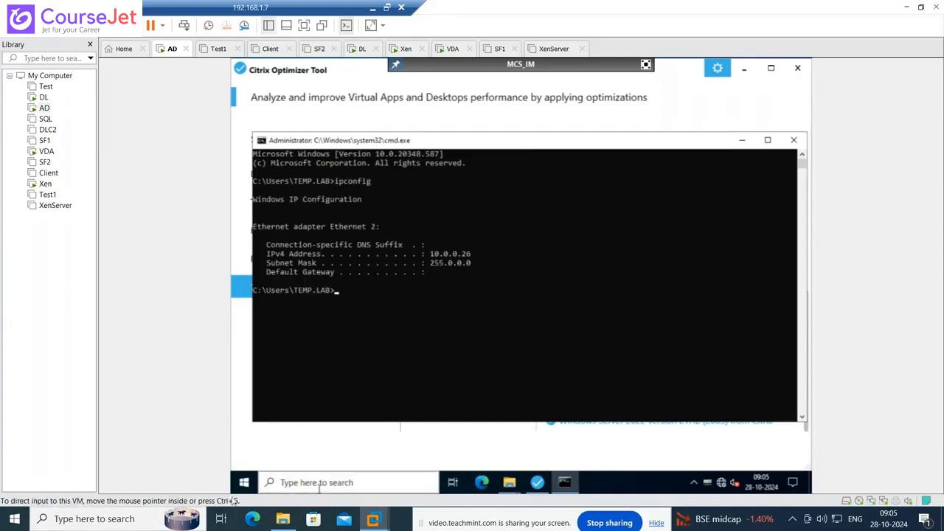
right_click(239, 485)
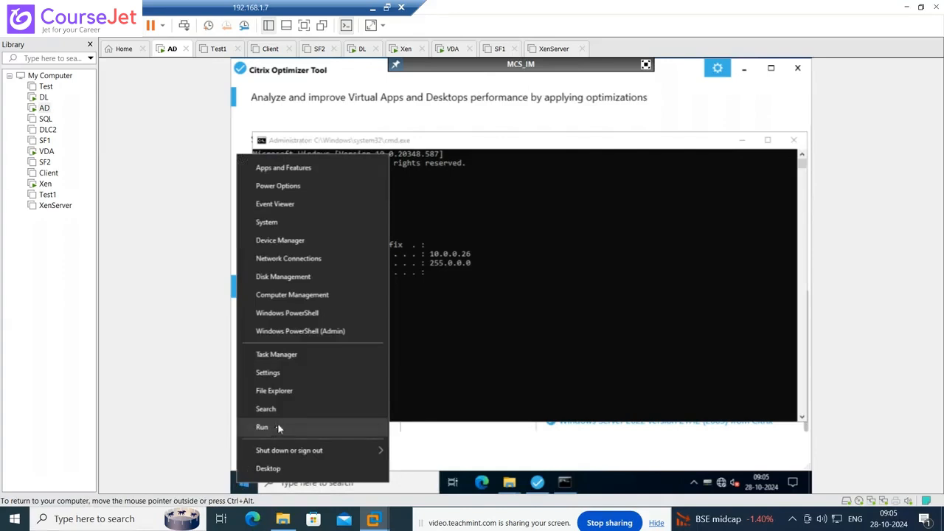
- Launch Remote Desktop Connection with mstsc from the Run dialog
left_click(646, 65)
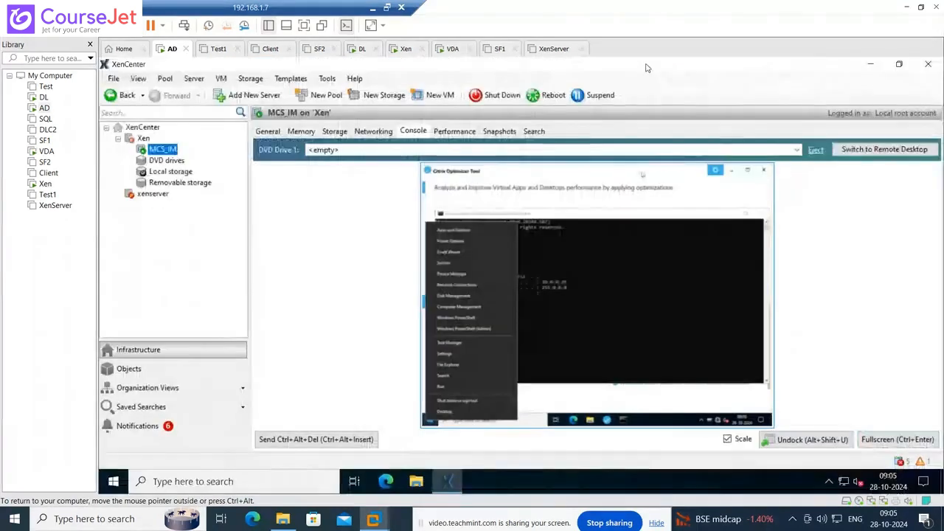
right_click(114, 483)
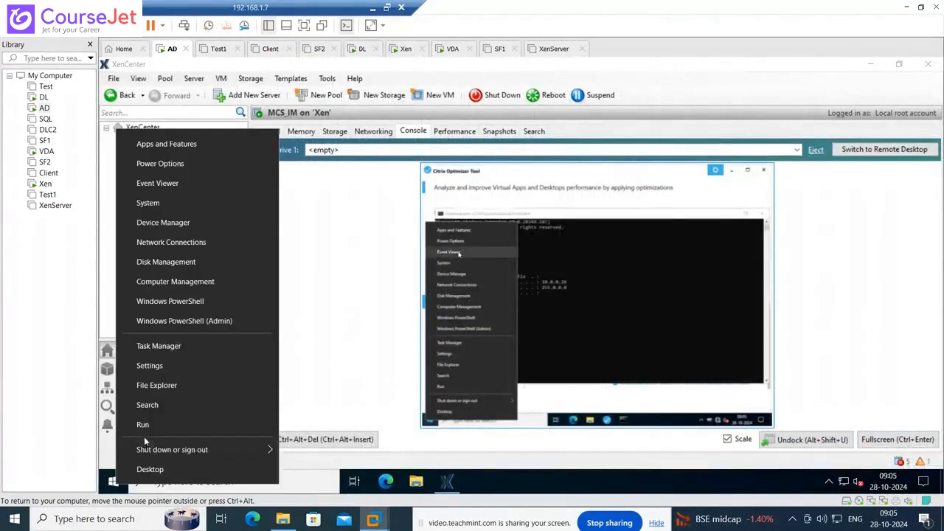
left_click(147, 425)
type("mstsc")
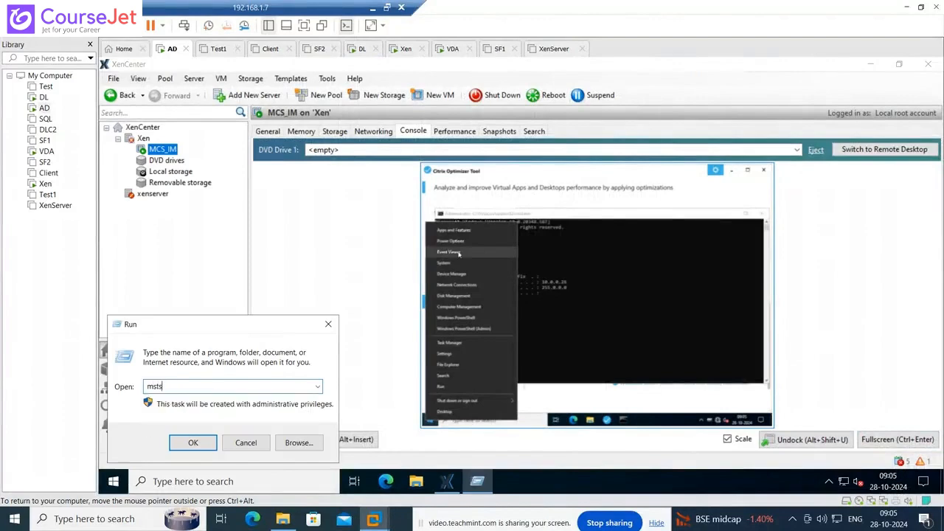
key("Return")
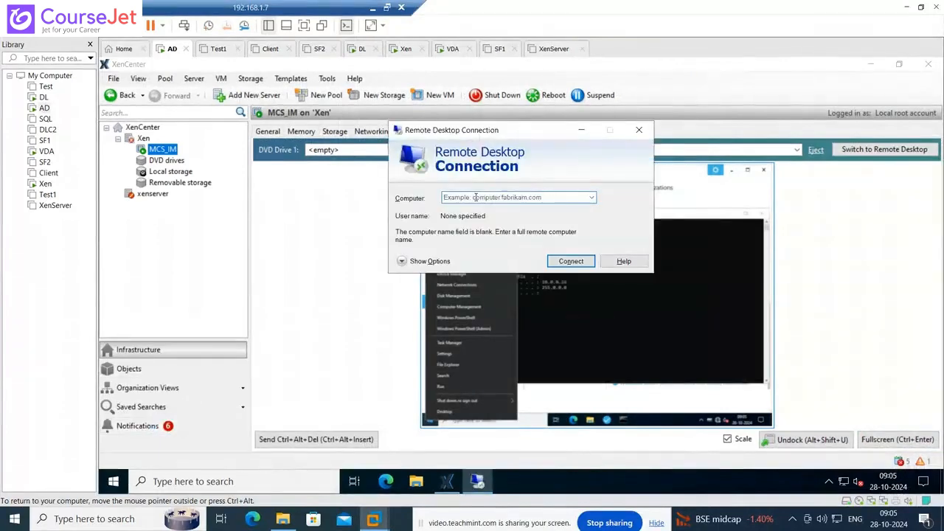
- Connect to 10.0.0.26 with the administrator password, accepting the certificate warning
left_click(475, 197)
type("10.0")
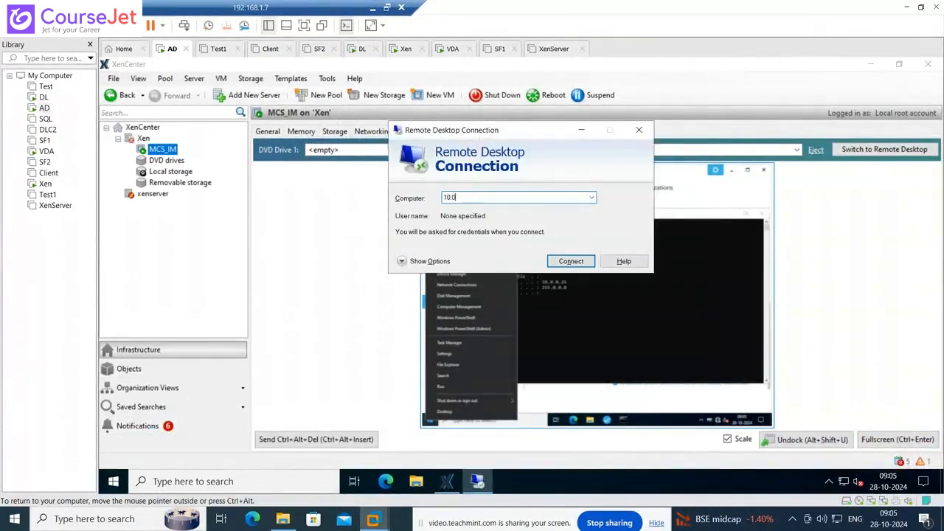
type(".0.26")
key("Return")
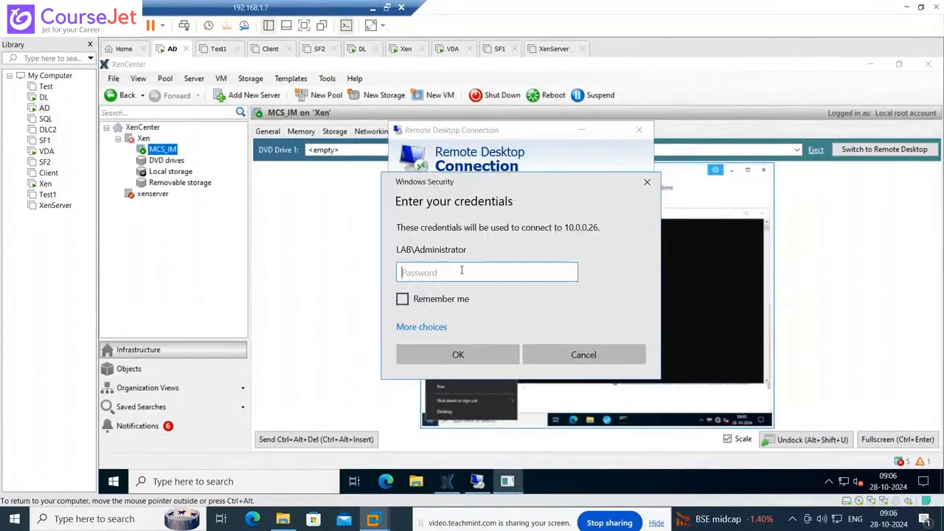
type("P")
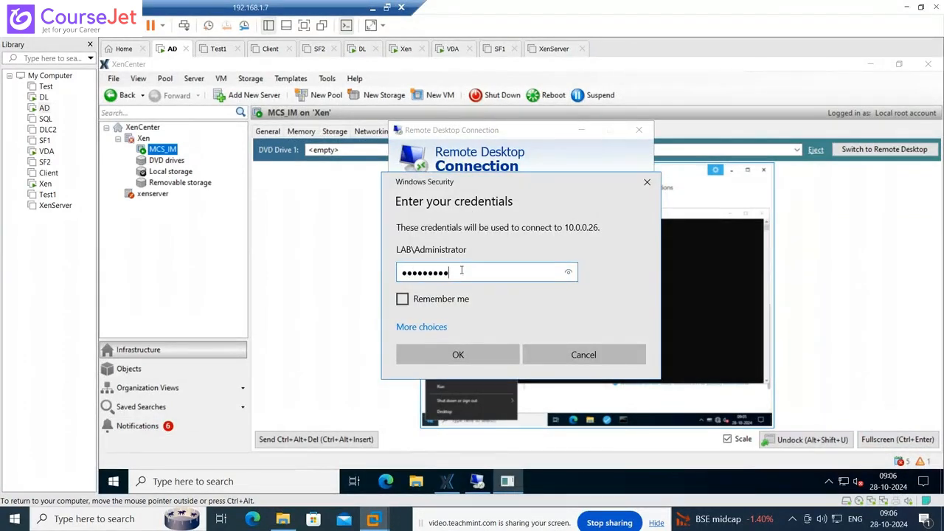
key("Return")
left_click(565, 301)
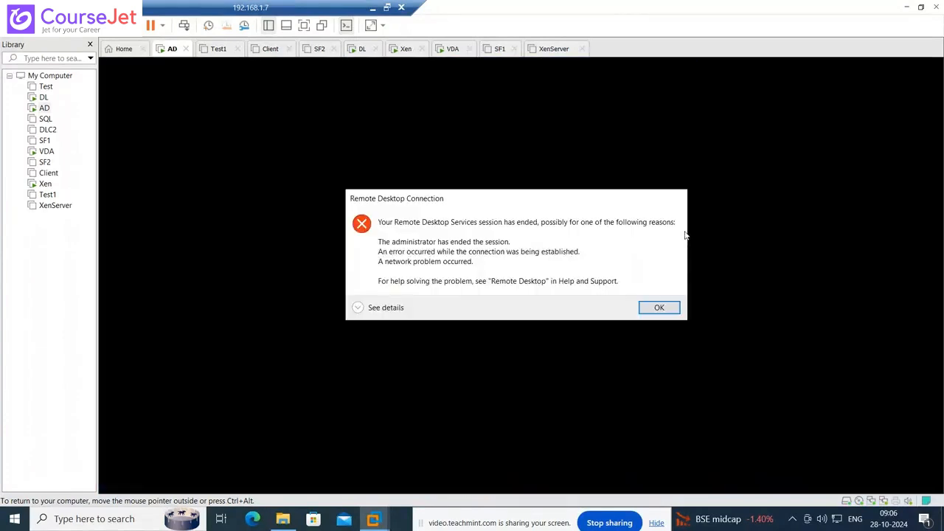
- Dismiss the session error and retry the Remote Desktop connection to 10.0.0.26, which ends again
left_click(657, 308)
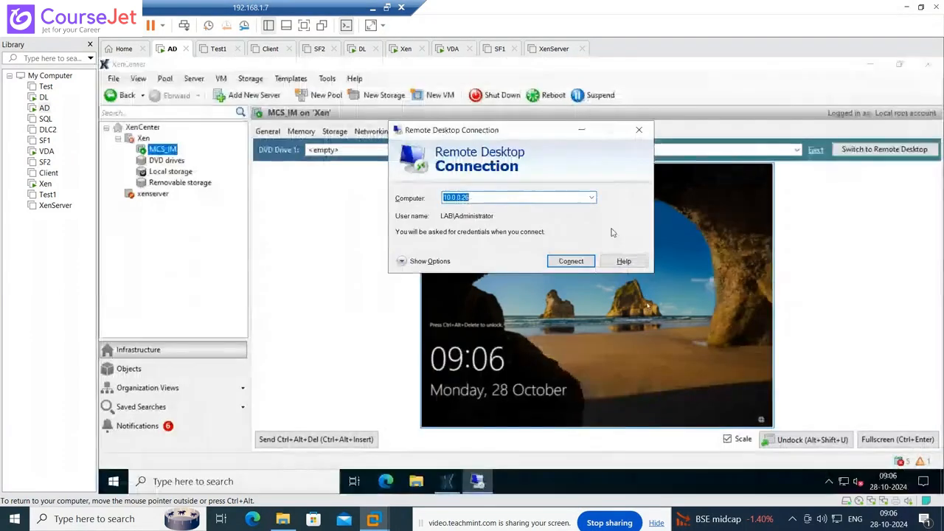
left_click(571, 262)
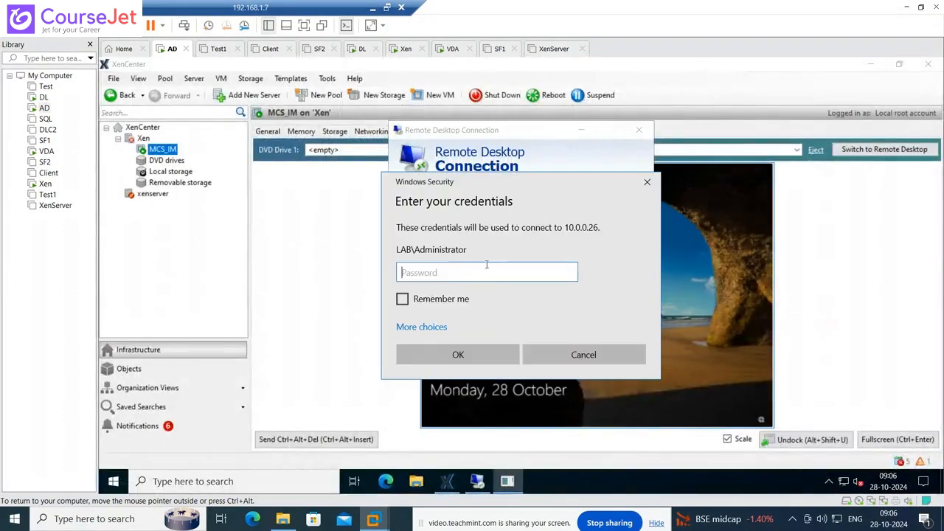
type("P")
key("Return")
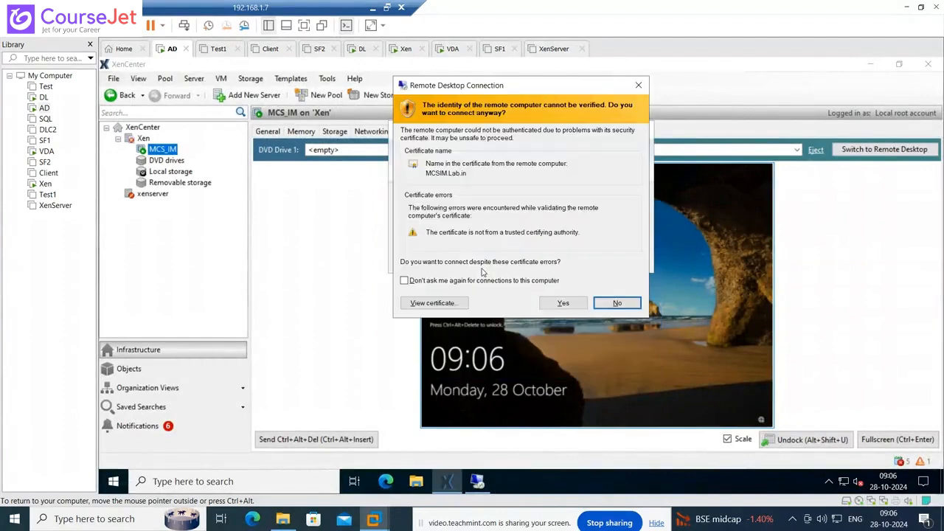
left_click(558, 305)
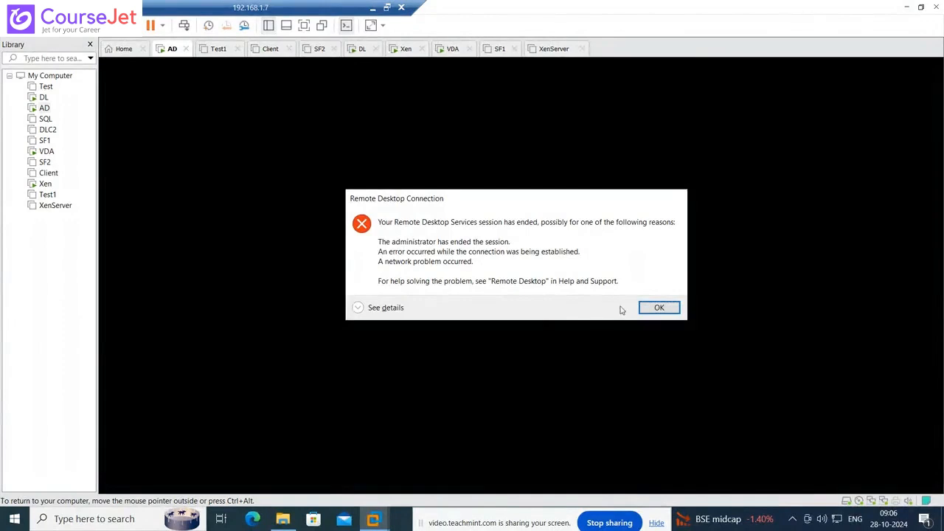
left_click(658, 307)
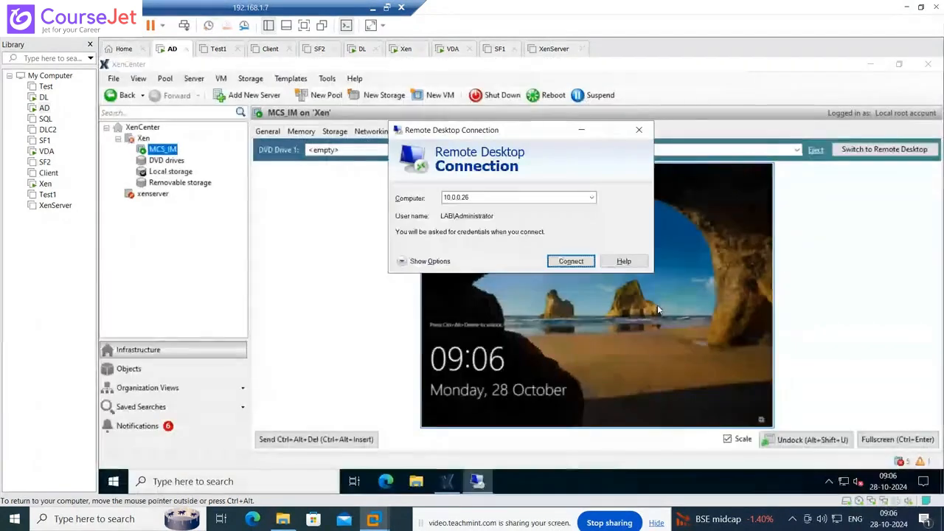
- Try connecting to 10.0.0.26 through the console's remote desktop mode, then close Remote Desktop Connection
left_click(476, 481)
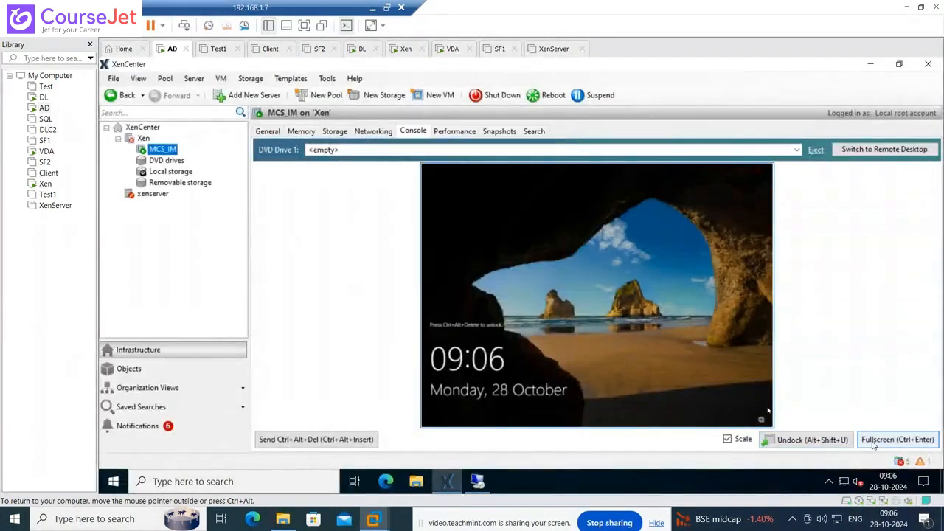
left_click(895, 152)
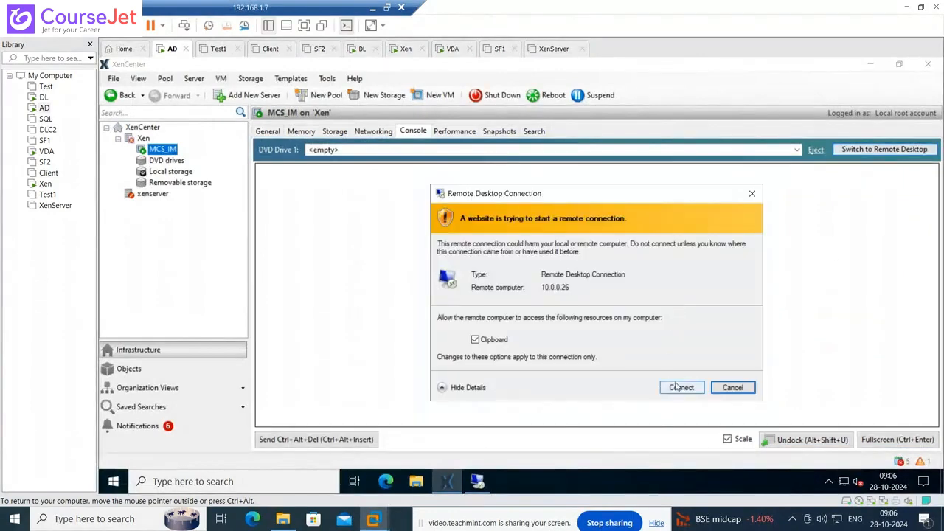
left_click(677, 386)
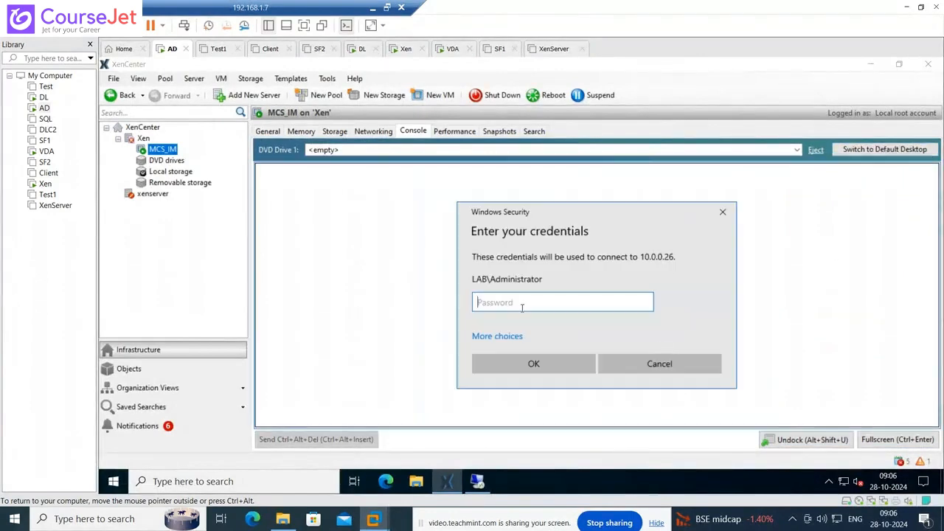
type("•••")
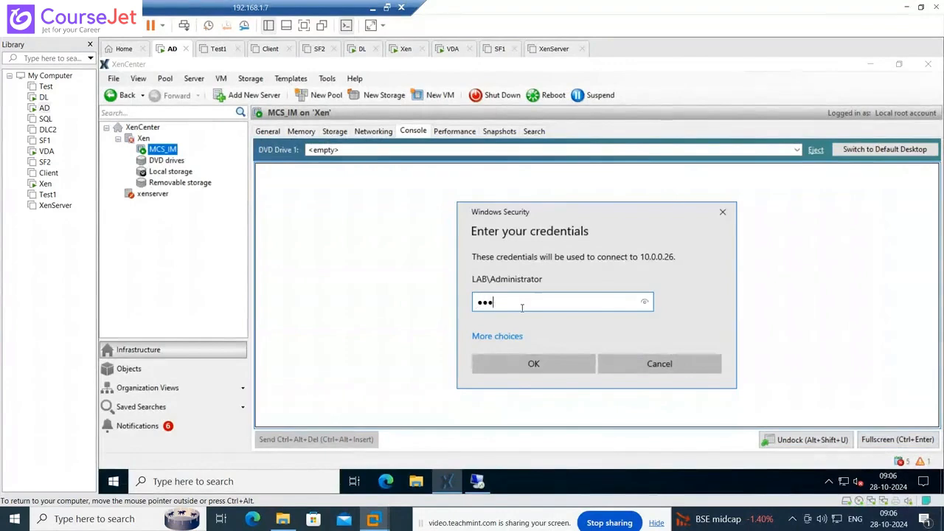
type("•••••••")
key("Return")
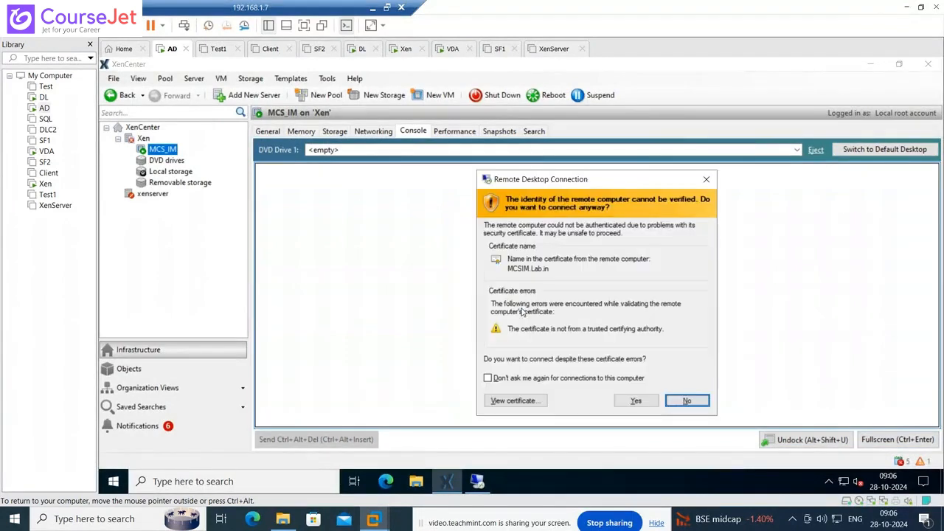
left_click(626, 399)
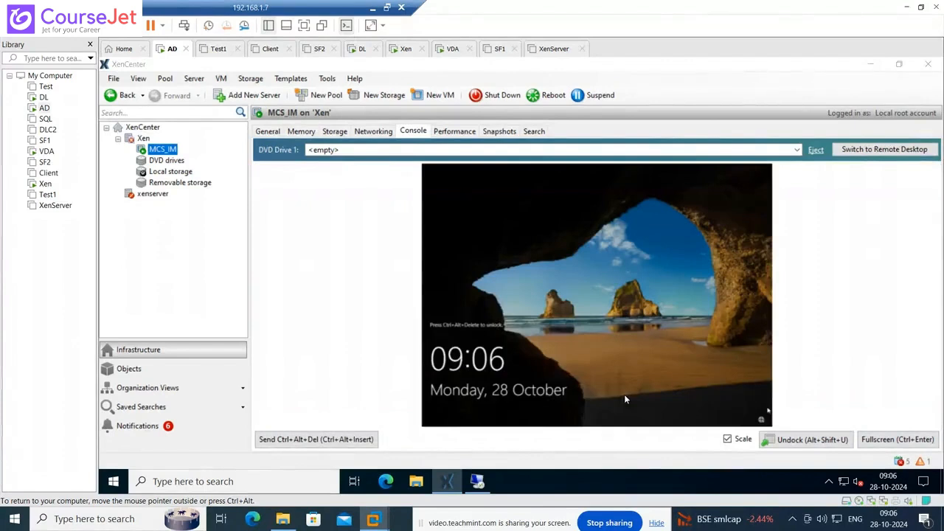
left_click(478, 482)
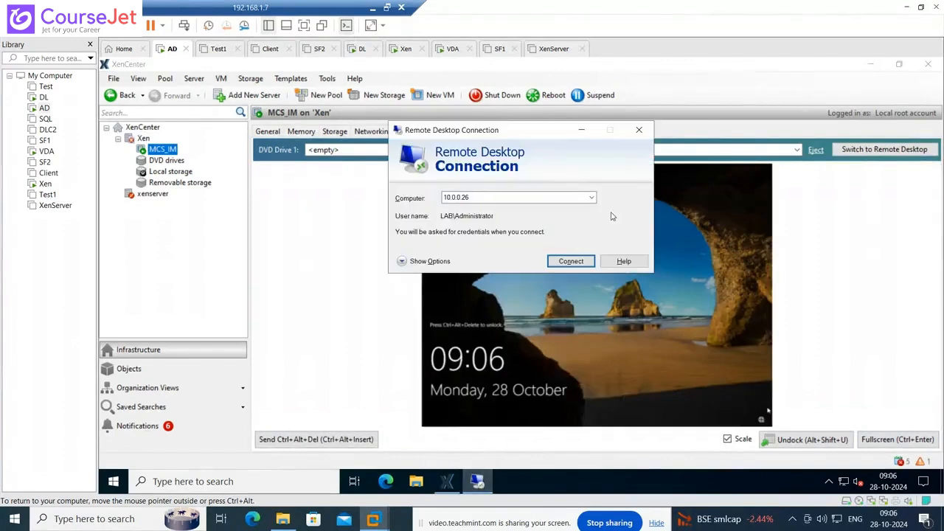
left_click(639, 130)
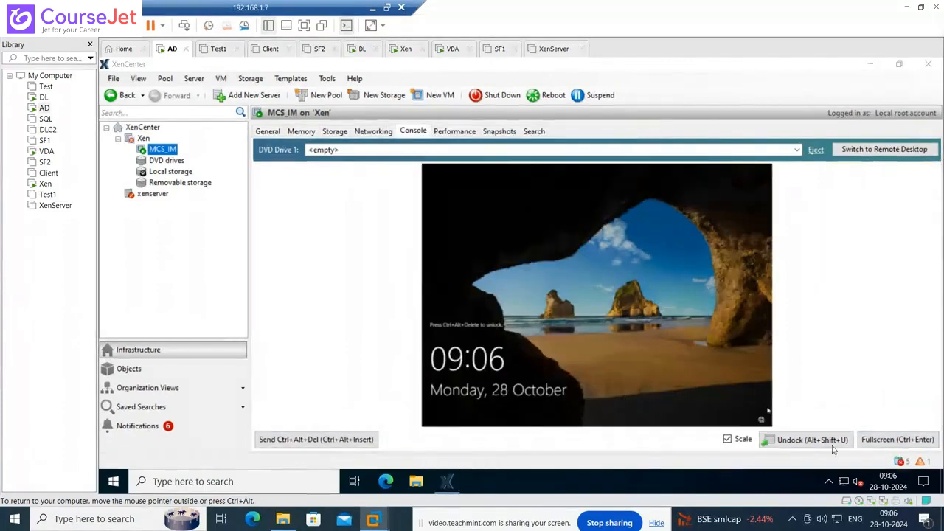
- Sign in to the MCS_IM console with the domain administrator user name and password
left_click(332, 439)
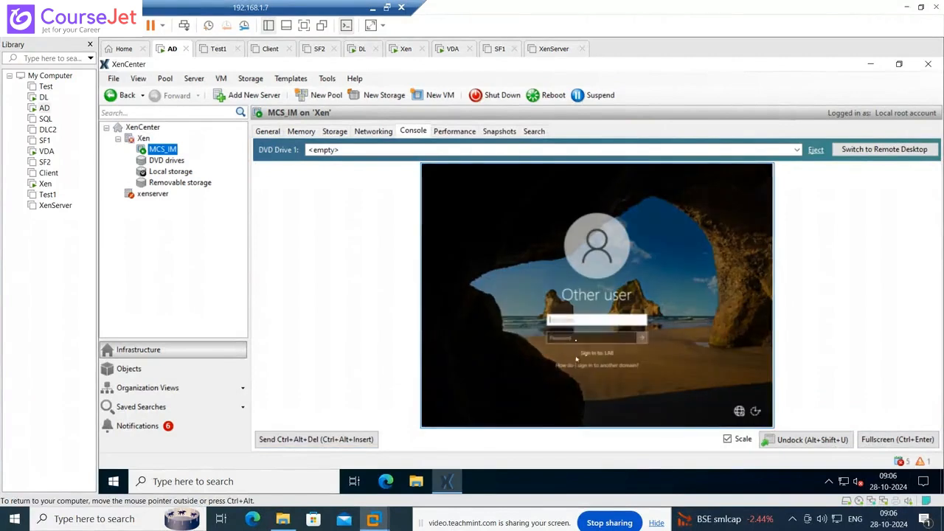
left_click(576, 323)
type("lab")
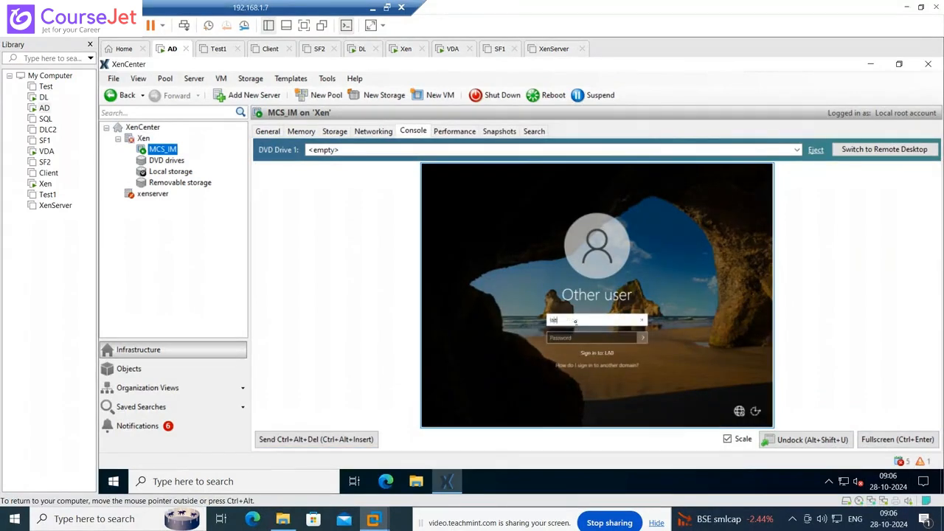
type("\\admi")
key("BackSpace")
key("BackSpace")
key("BackSpace")
key("BackSpace")
key("BackSpace")
key("BackSpace")
key("BackSpace")
key("BackSpace")
key("BackSpace")
key("BackSpace")
key("BackSpace")
key("BackSpace")
key("BackSpace")
key("BackSpace")
key("Tab")
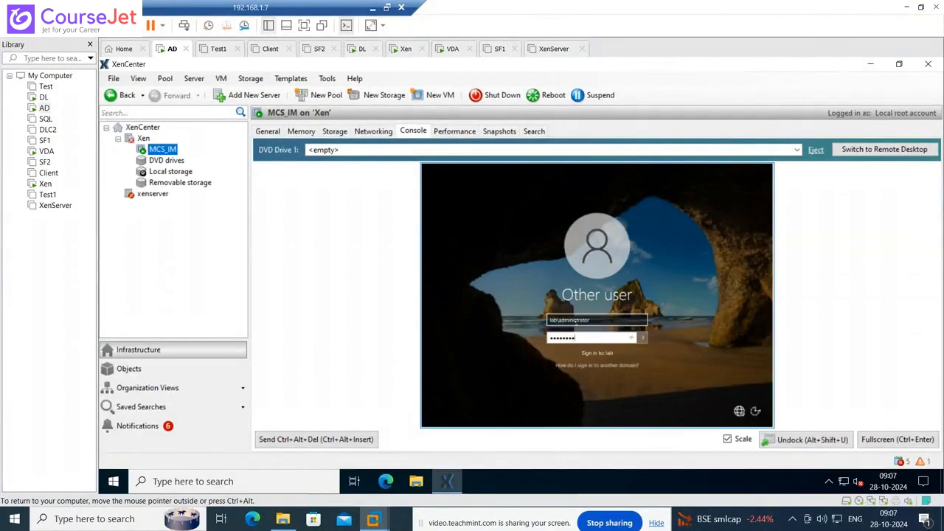
key("Return")
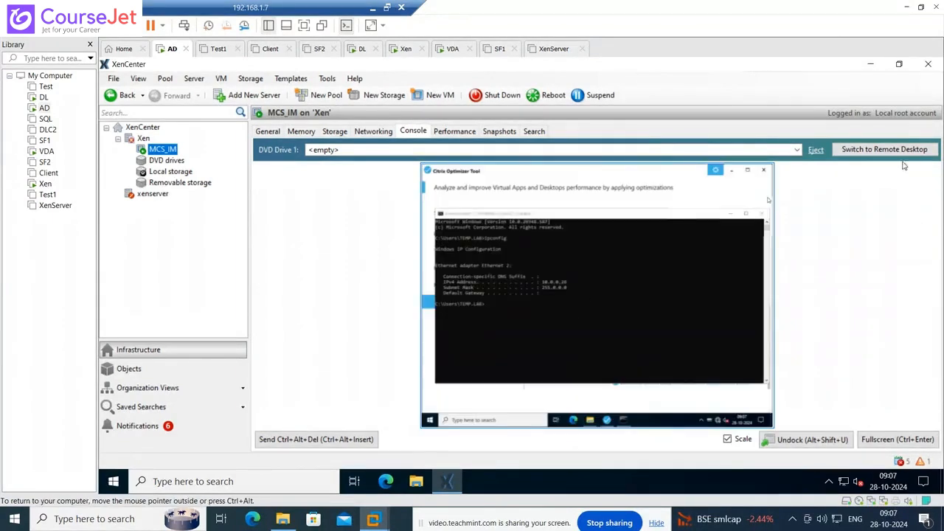
- Show the console full screen and bring the Citrix Optimizer Tool window forward, repositioning it lower
left_click(888, 440)
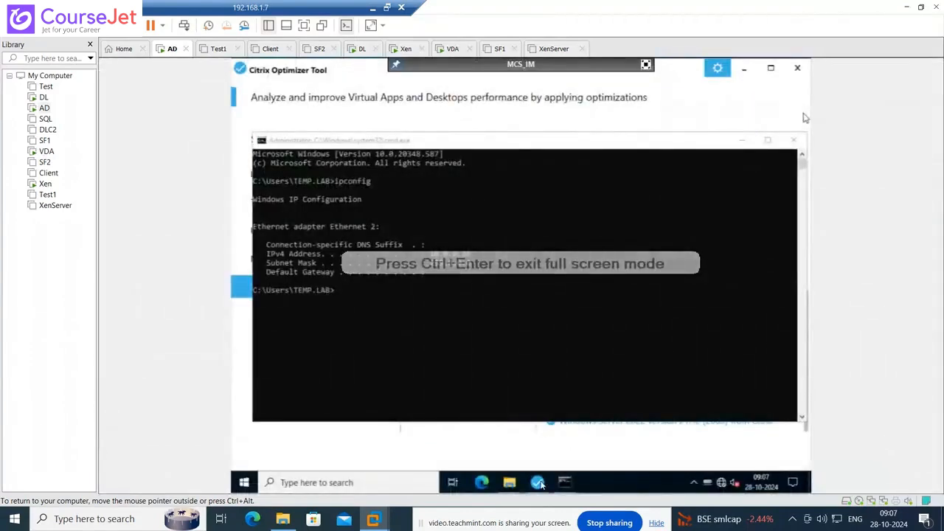
left_click(538, 483)
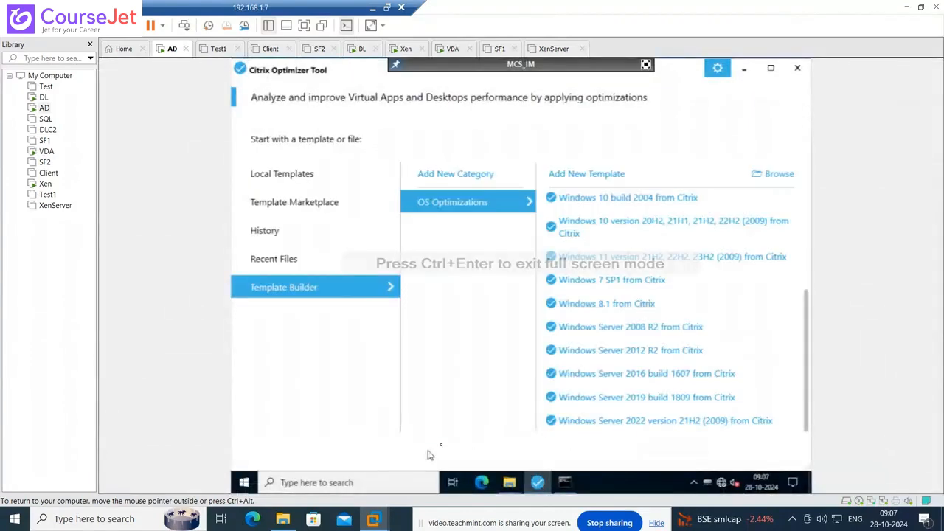
left_click(770, 68)
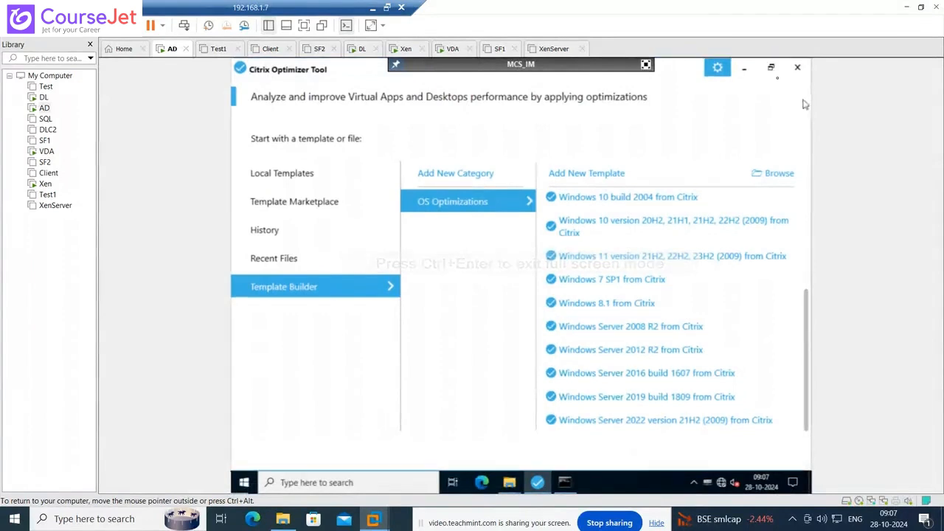
left_click(771, 68)
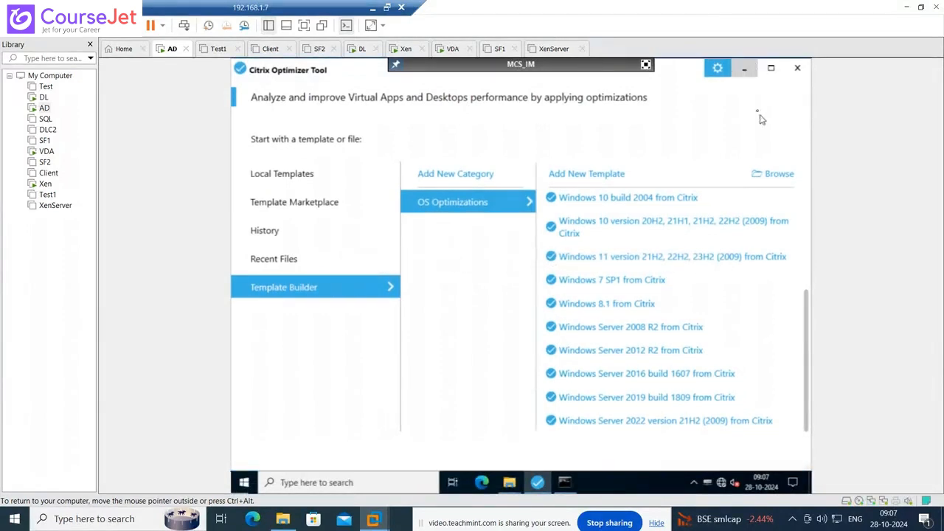
left_click_drag(686, 74, 672, 146)
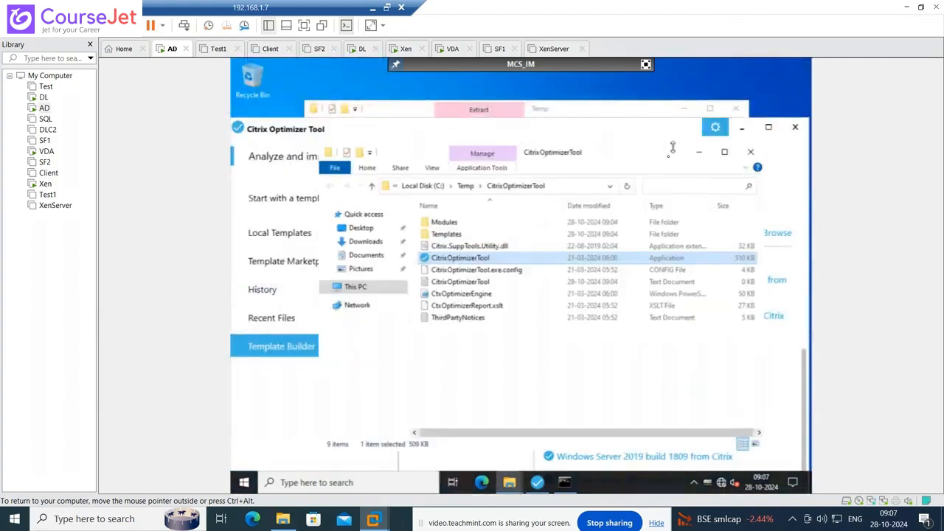
- Close the leftover Extract and CitrixOptimizerTool folder windows and move the Optimizer up to reveal more templates
left_click(743, 112)
left_click(752, 155)
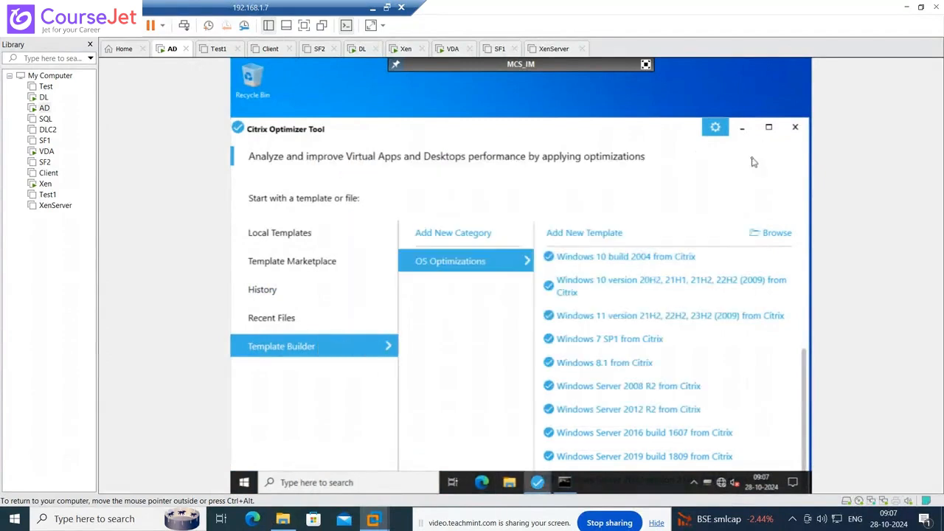
left_click_drag(654, 132, 653, 110)
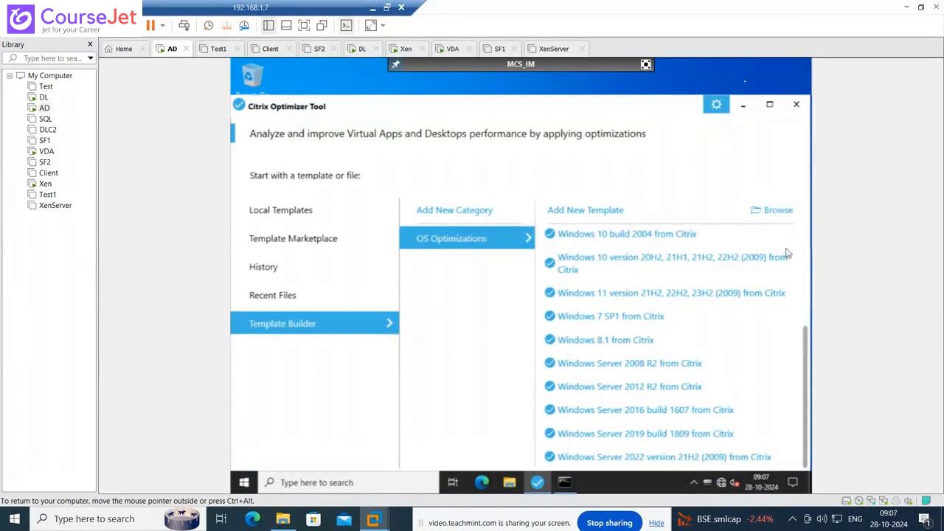
left_click(245, 483)
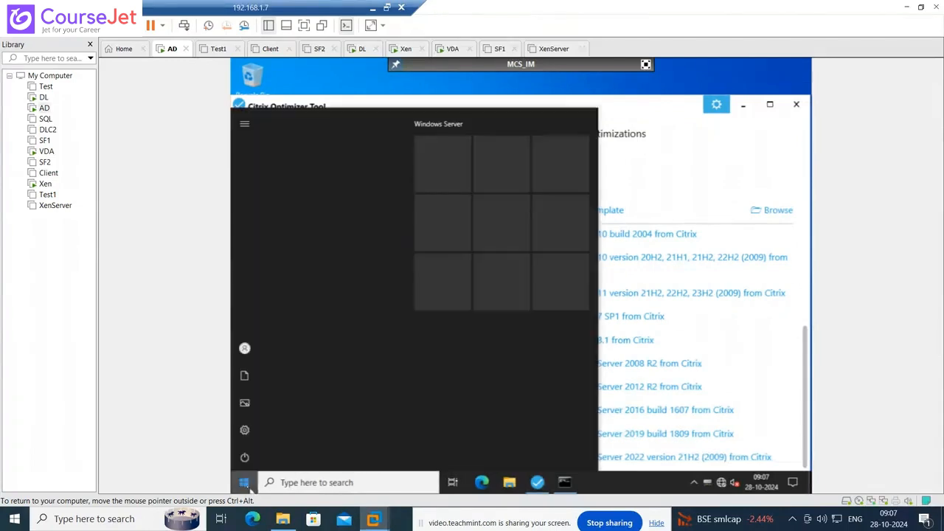
left_click(245, 484)
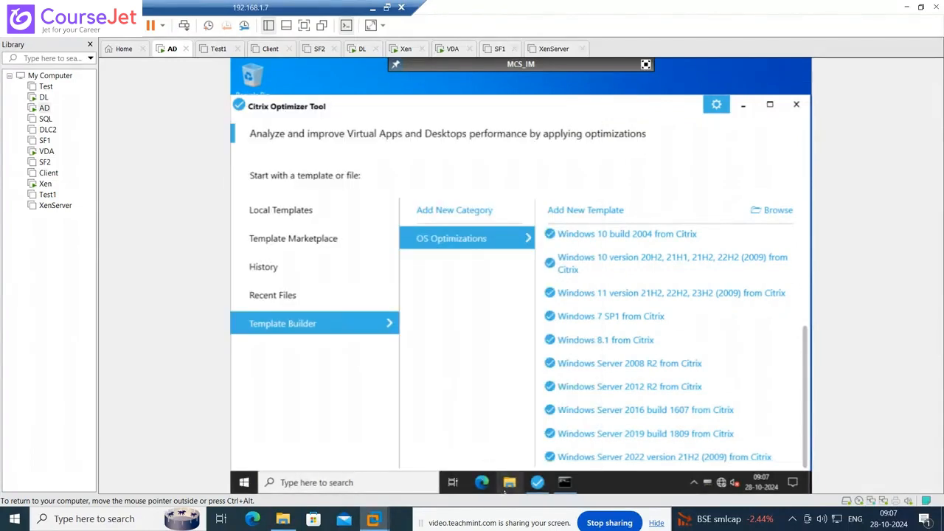
- Untick Network Level Authentication on This PC's Remote system properties tab, apply, and close Settings
left_click(509, 487)
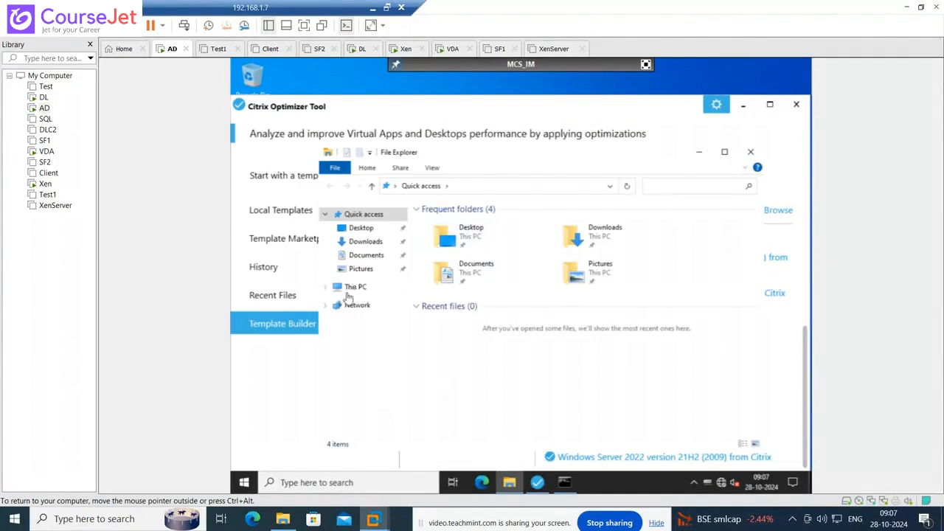
right_click(355, 289)
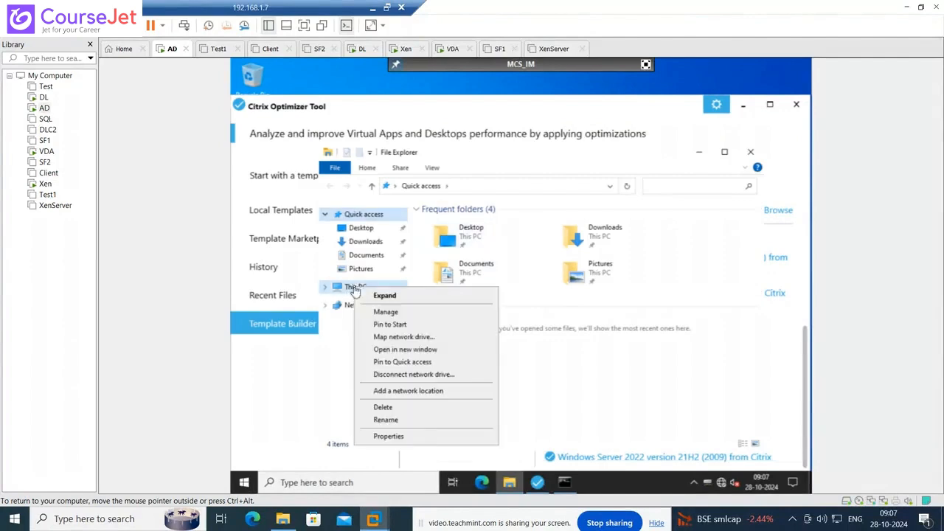
left_click(402, 439)
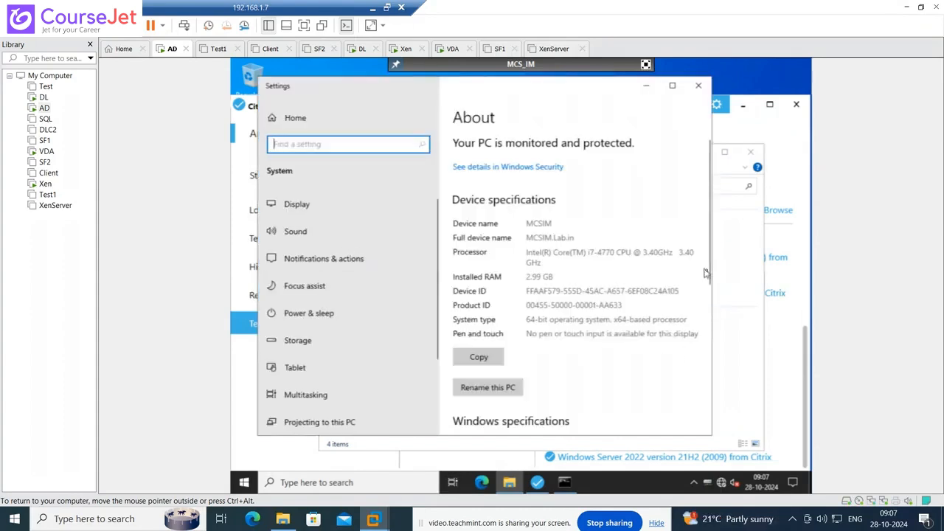
scroll(711, 277, "down", 3)
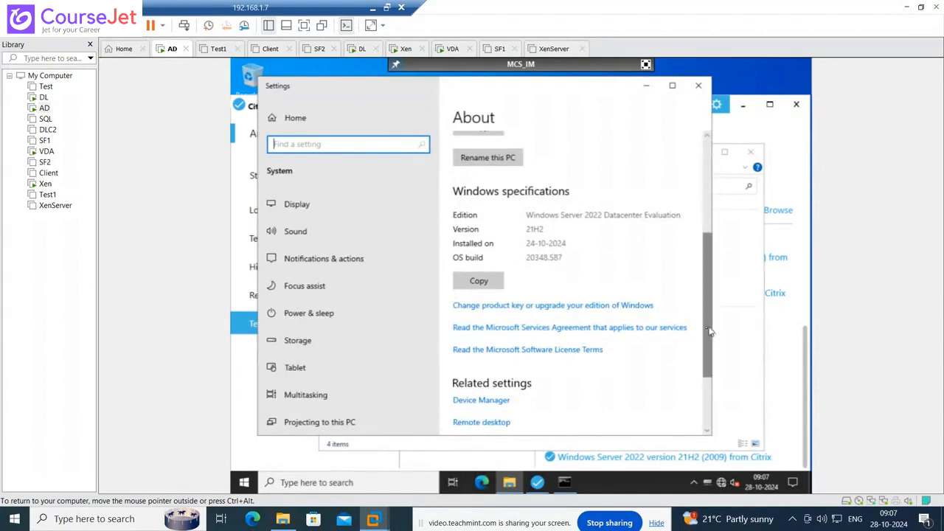
scroll(705, 364, "down", 1)
scroll(706, 364, "down", 3)
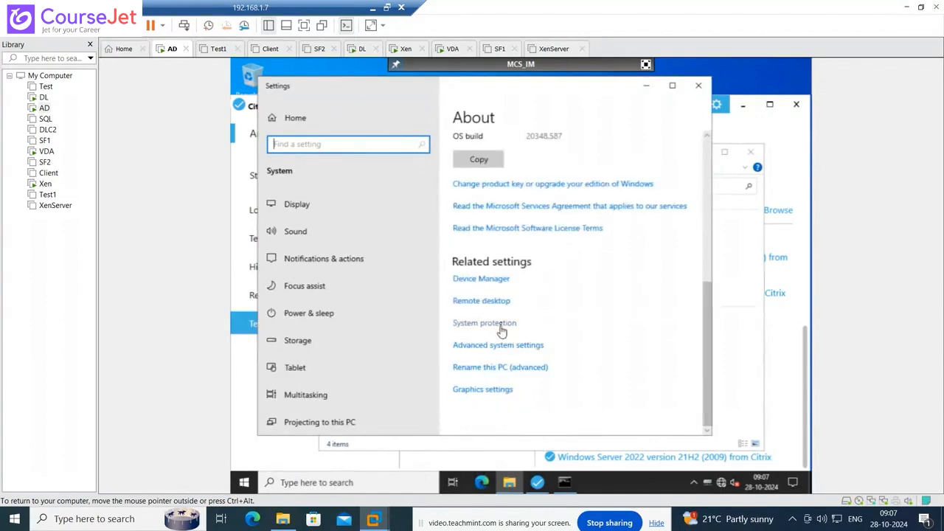
left_click(499, 345)
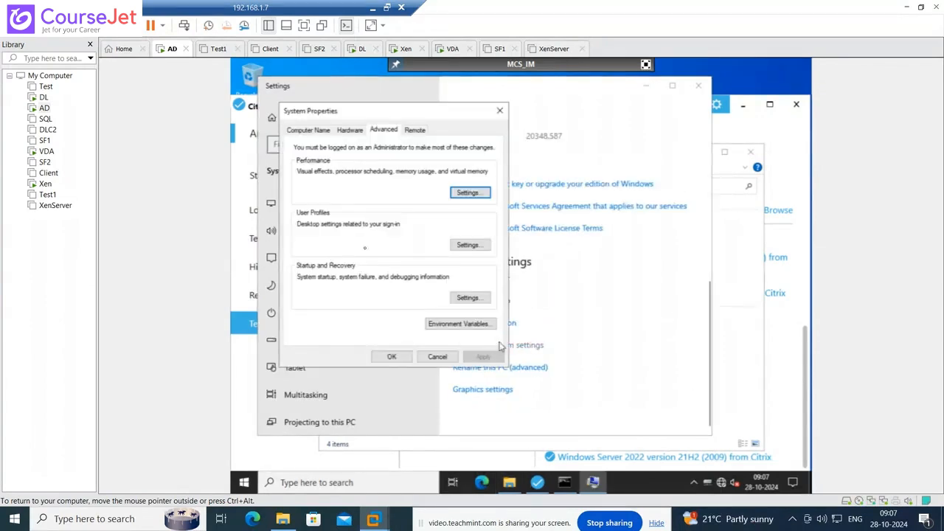
left_click(414, 130)
left_click(308, 294)
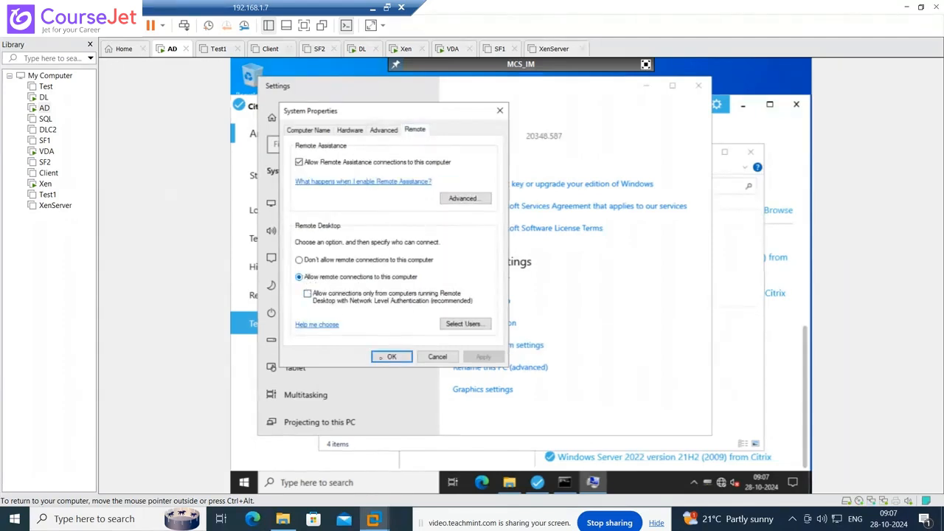
left_click(390, 357)
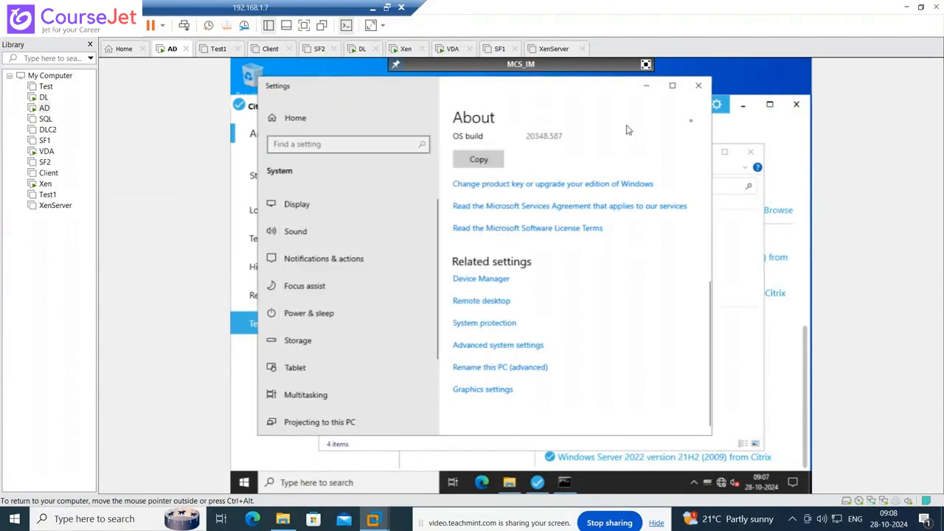
left_click(699, 85)
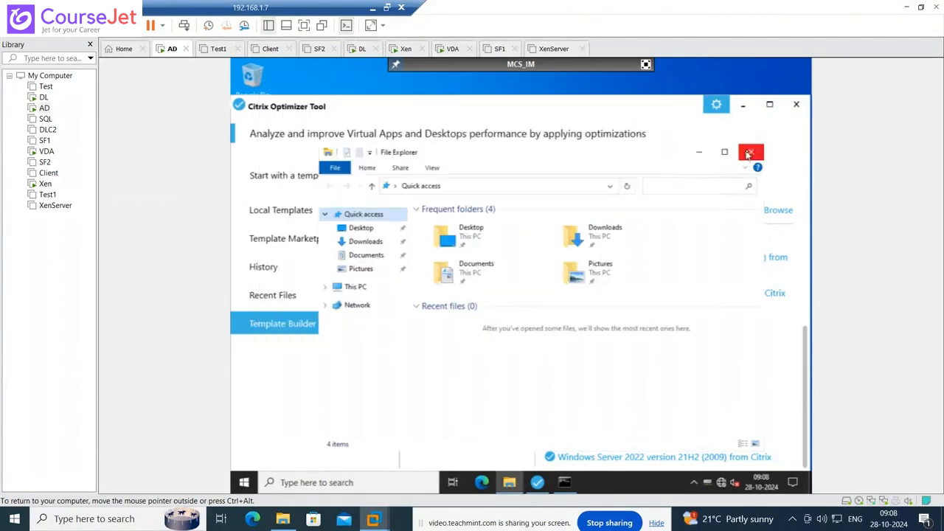
- Close File Explorer and Citrix Optimizer Tool, sign out of the VM, and leave full screen
left_click(751, 152)
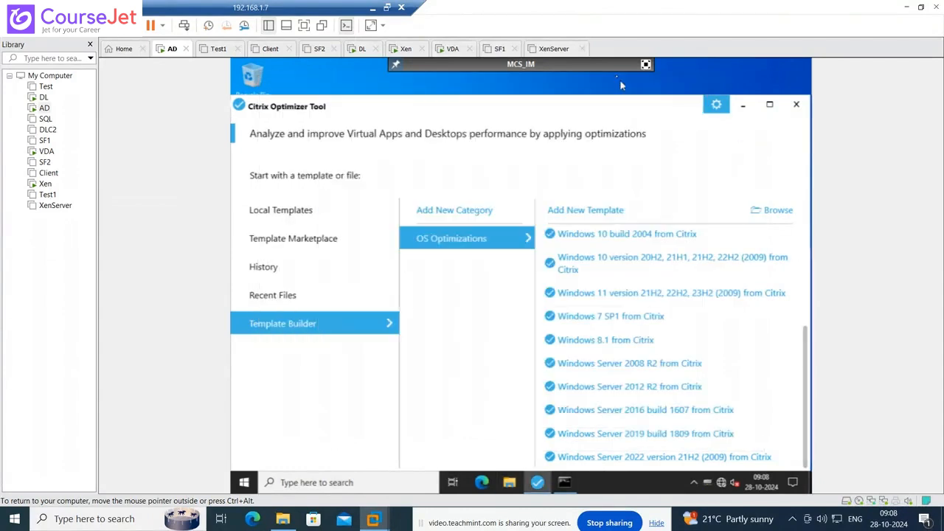
left_click(791, 106)
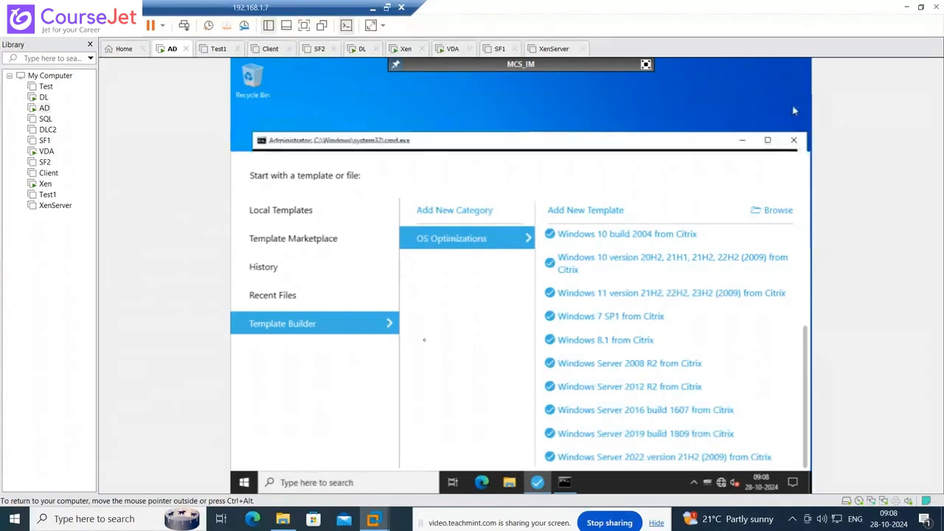
right_click(245, 485)
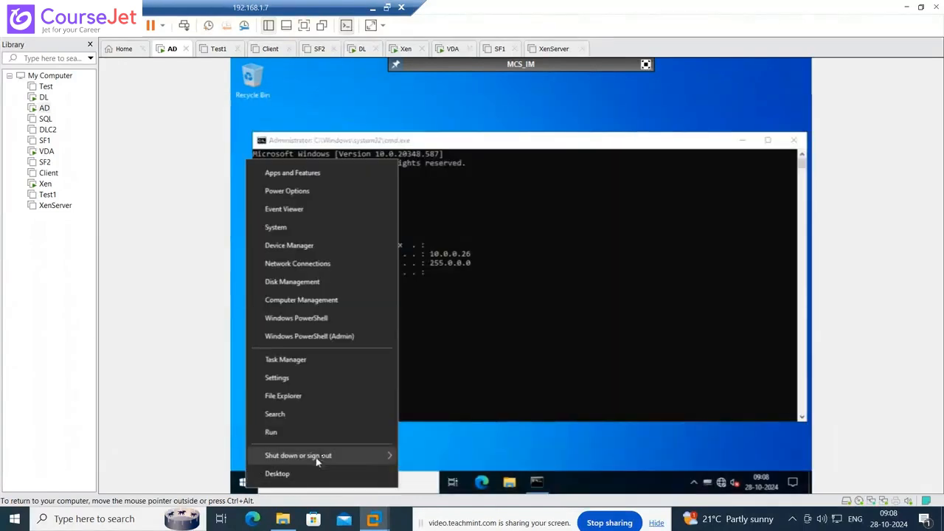
mouse_move(327, 455)
left_click(434, 420)
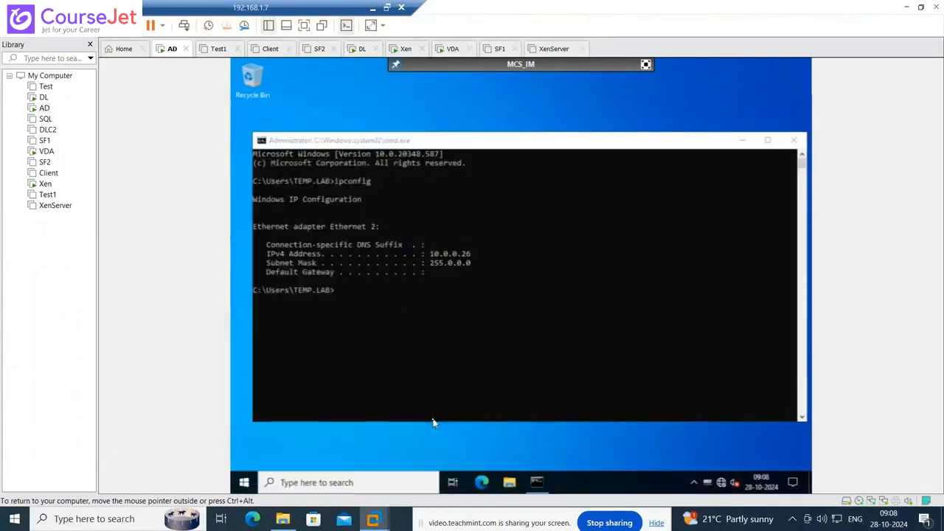
left_click(645, 65)
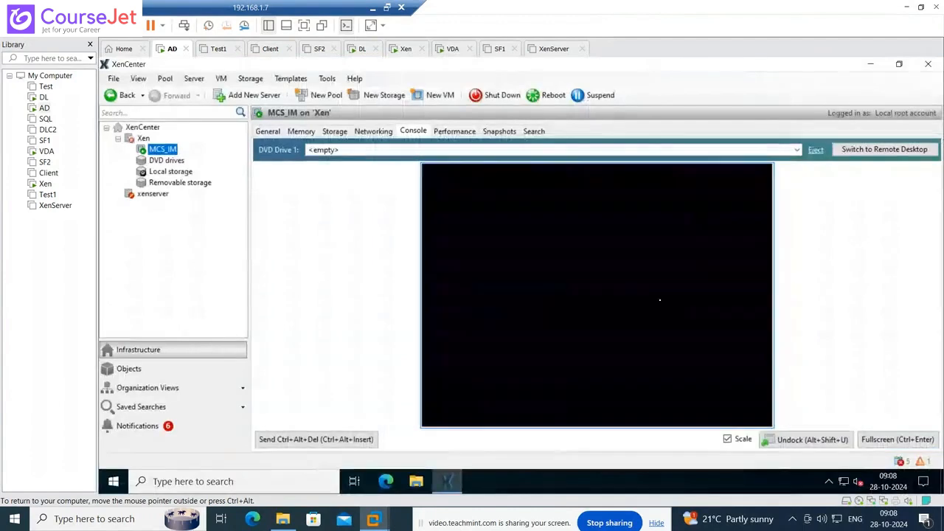
- Launch Remote Desktop Connection via Run and connect to 10.0.0.26 with the account password, accepting the certificate
right_click(114, 481)
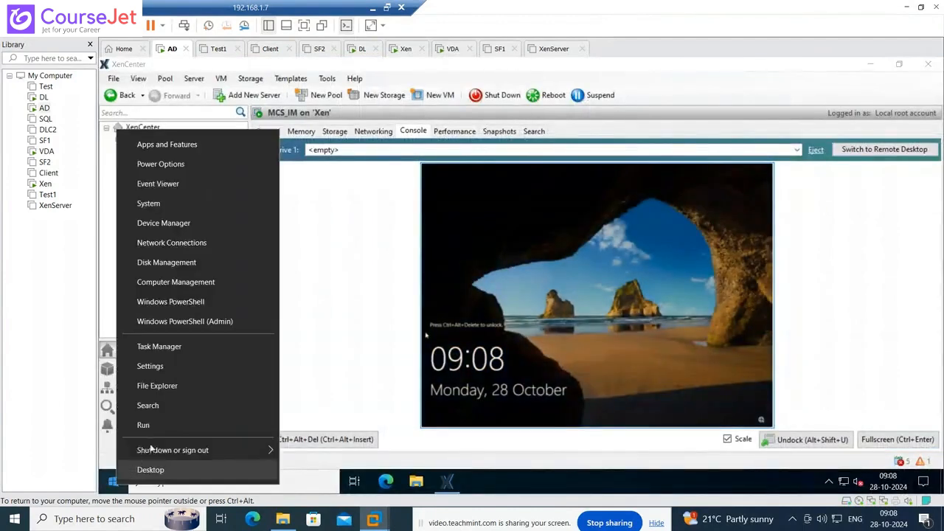
left_click(161, 431)
left_click(205, 444)
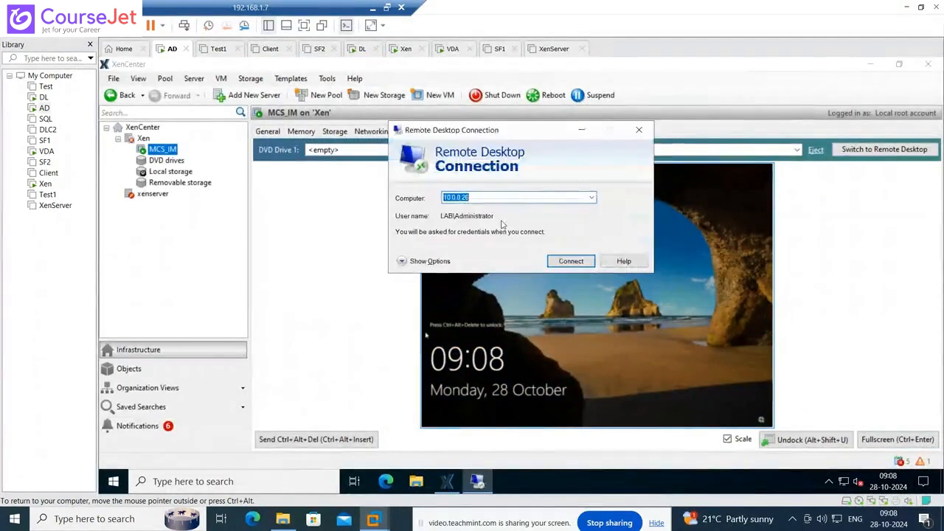
left_click(561, 265)
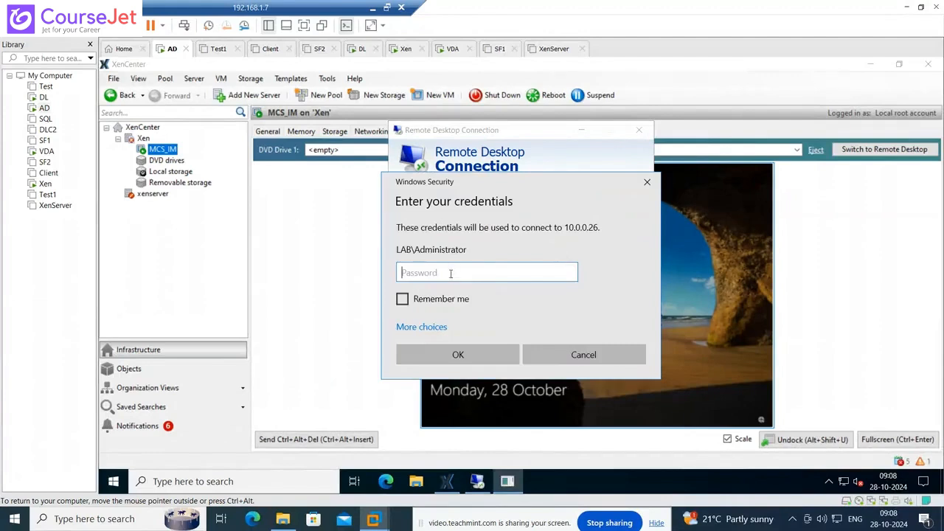
type("P@ssw0rd1")
key("Return")
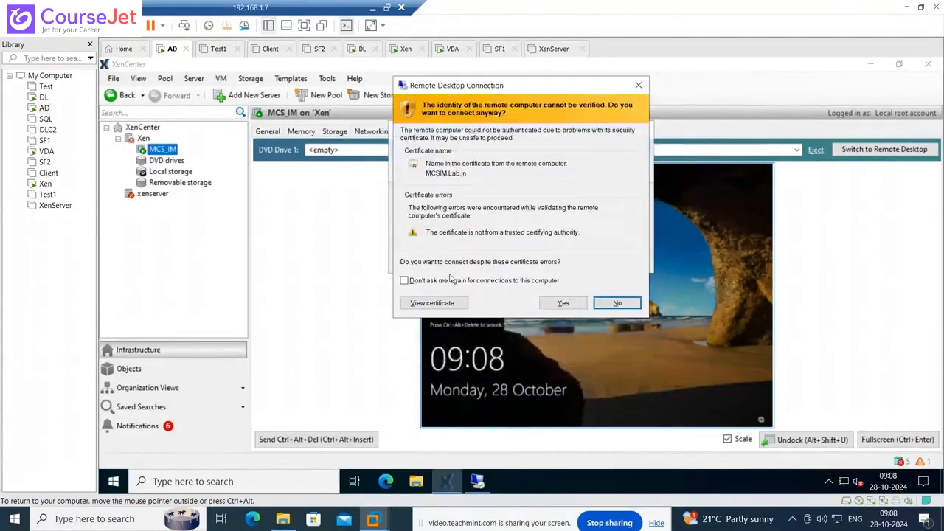
left_click(563, 303)
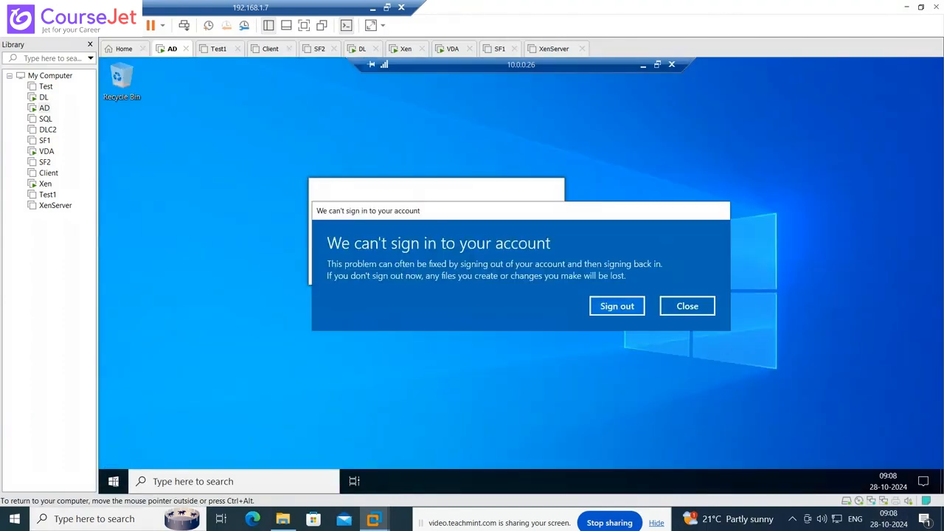
- Dismiss the sign-in warning, close Server Manager, and browse to C:\Temp\CitrixOptimizerTool, selecting the application
left_click(686, 306)
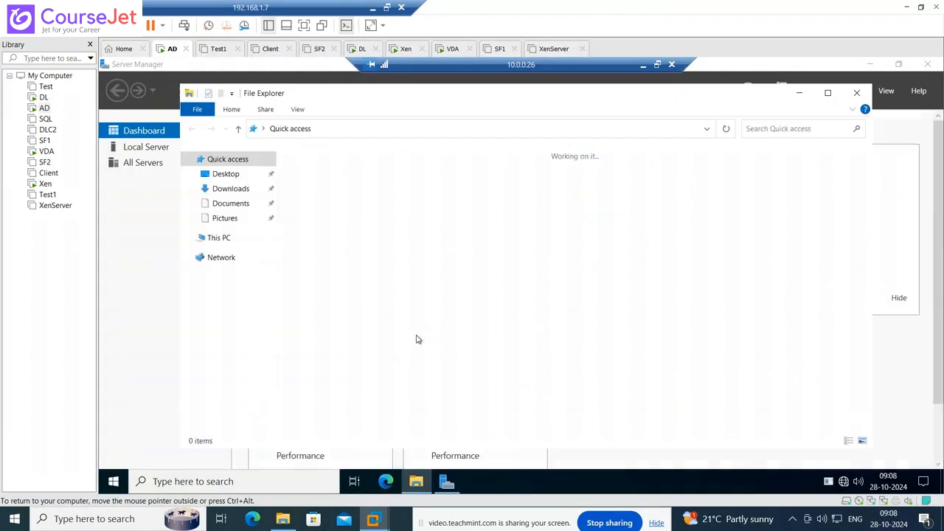
left_click(927, 64)
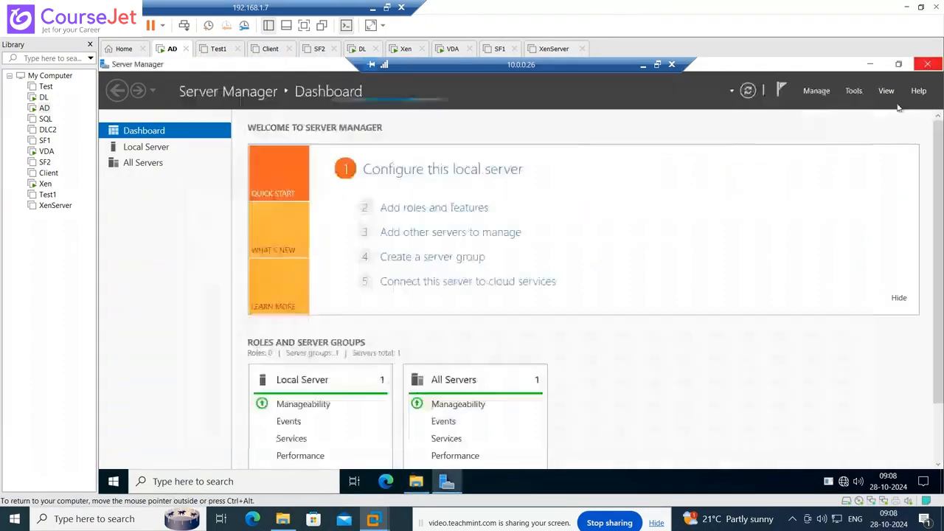
left_click(218, 239)
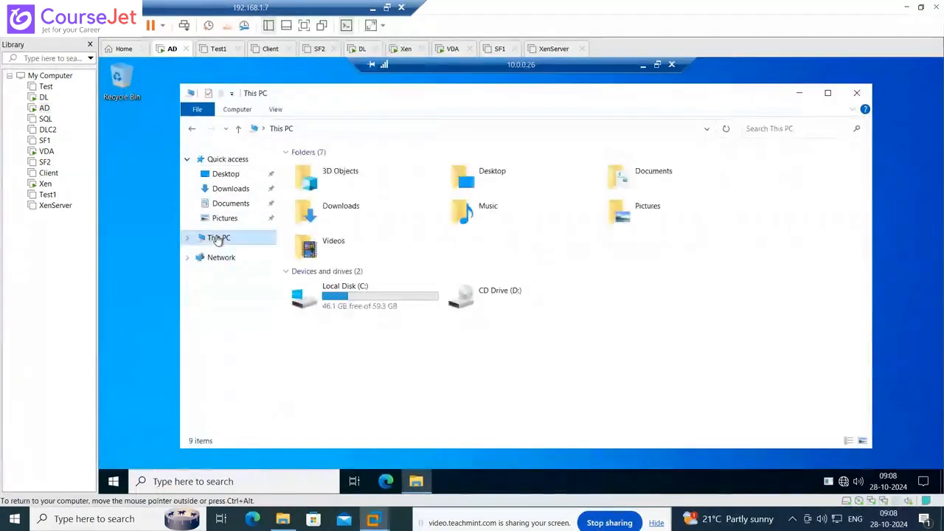
left_click(339, 292)
double_click(340, 292)
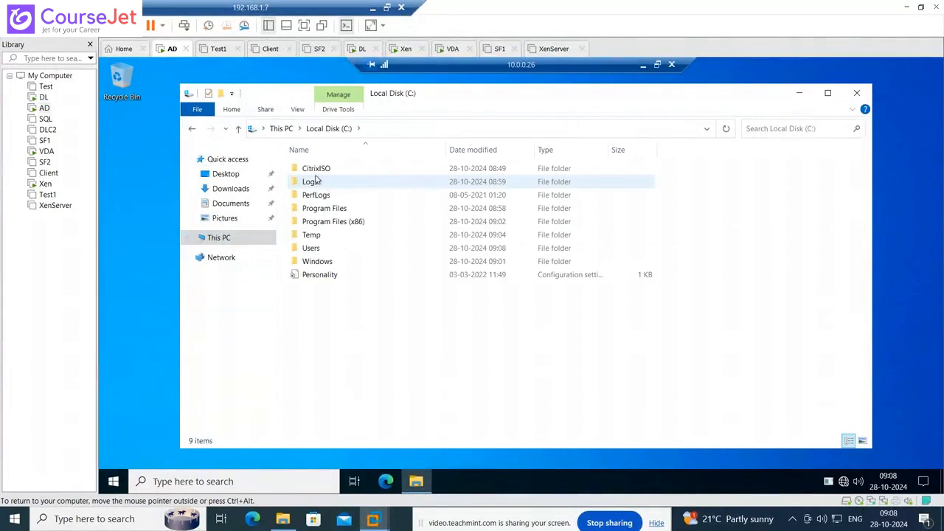
double_click(310, 235)
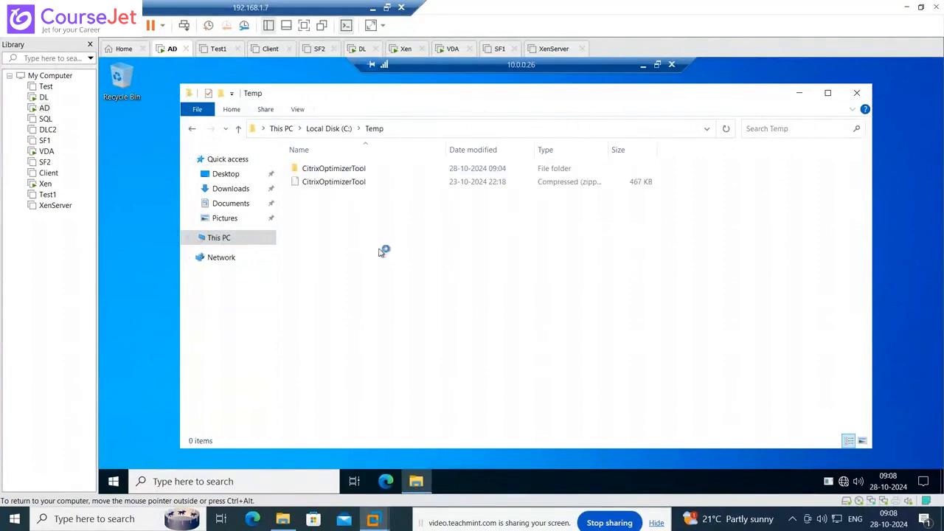
double_click(360, 170)
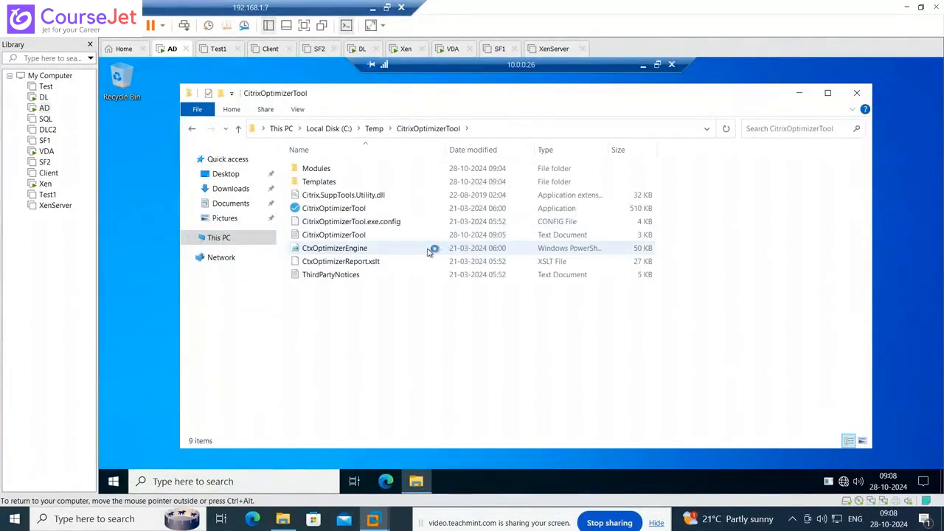
left_click(342, 210)
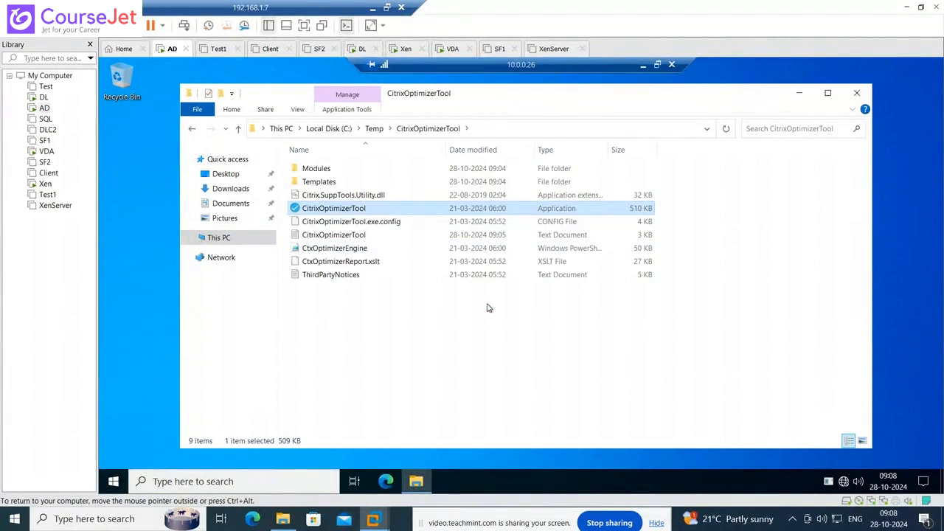
- Launch Citrix Optimizer Tool and open 'Windows Server 2022 version 21H2 (2009) from Citrix' in Template Builder
double_click(336, 209)
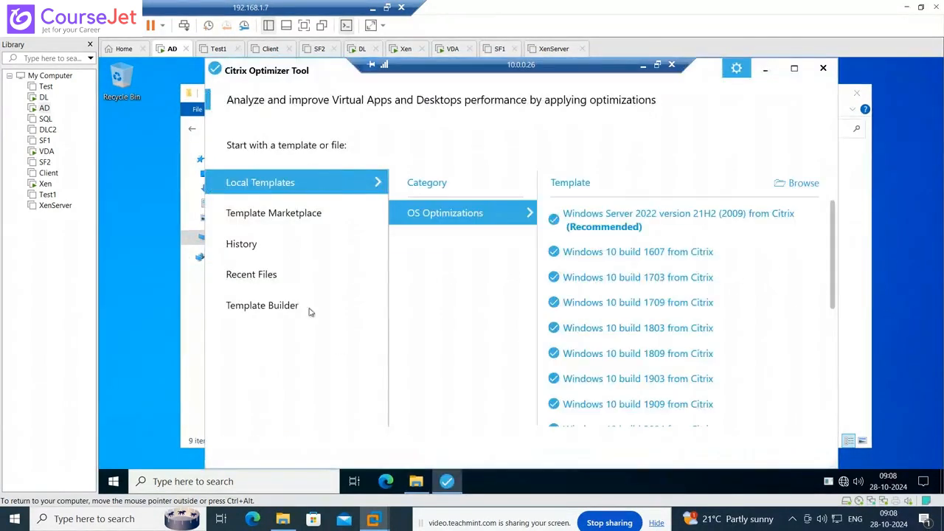
left_click(267, 307)
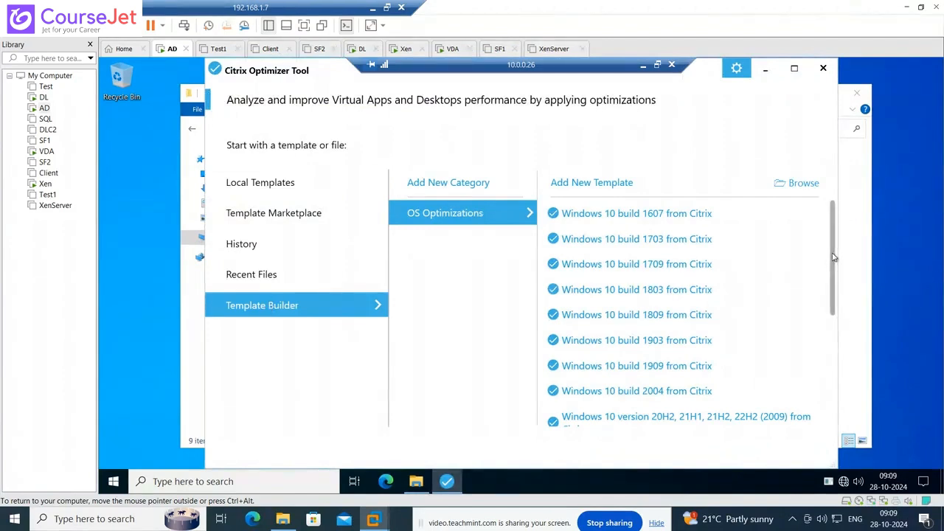
left_click_drag(833, 256, 788, 392)
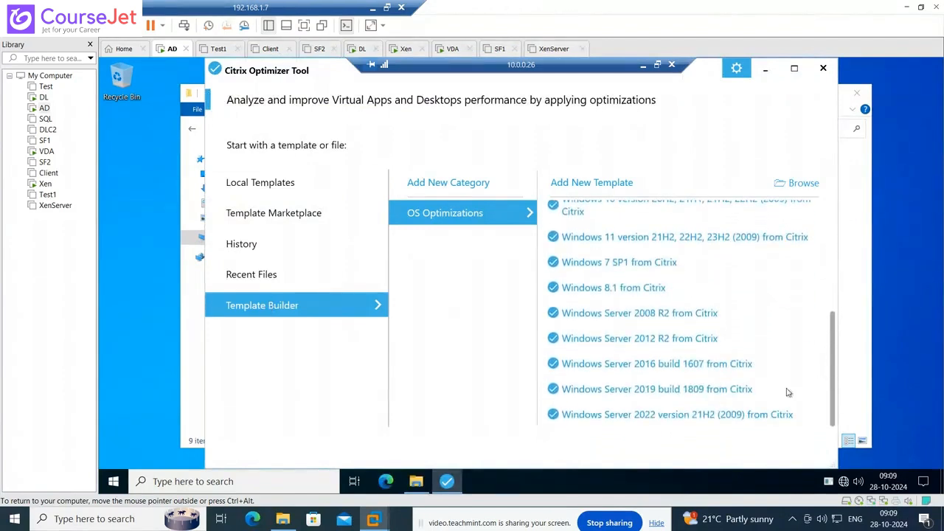
left_click(685, 418)
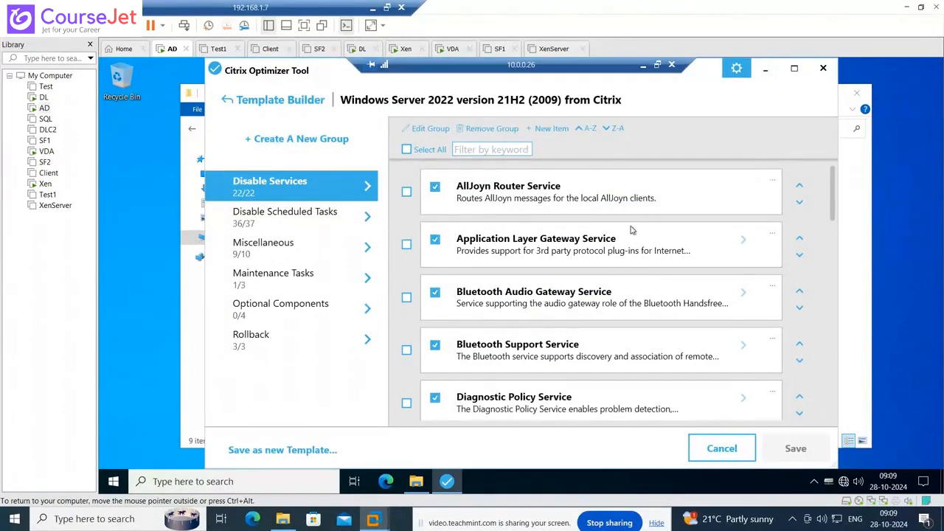
scroll(641, 278, "down", 5)
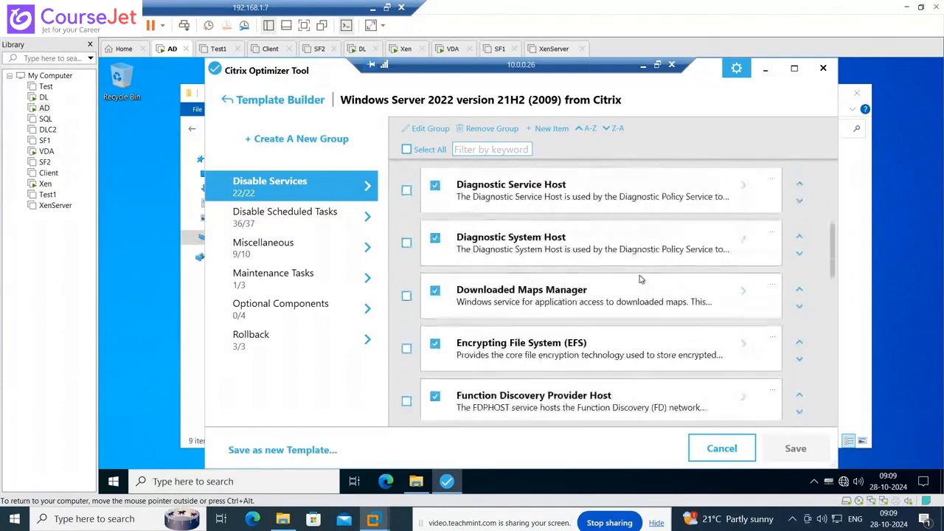
scroll(640, 279, "up", 5)
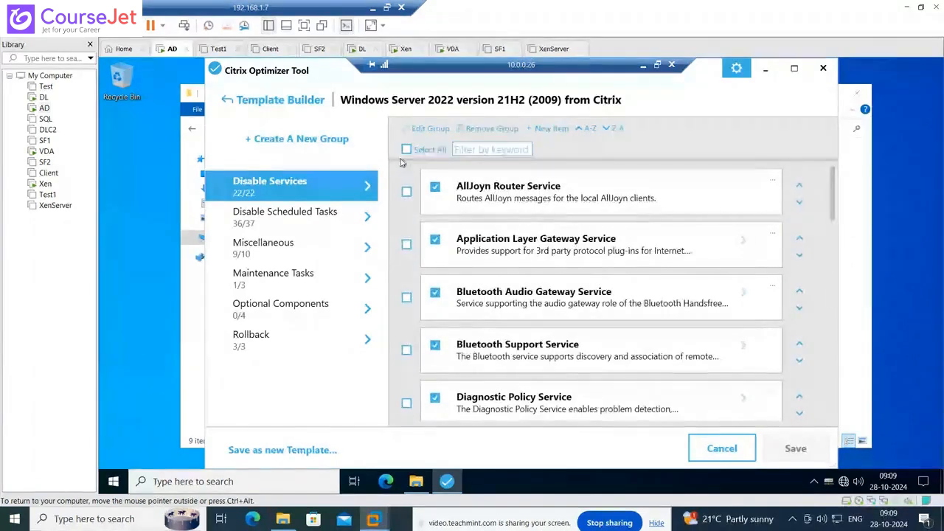
left_click(407, 150)
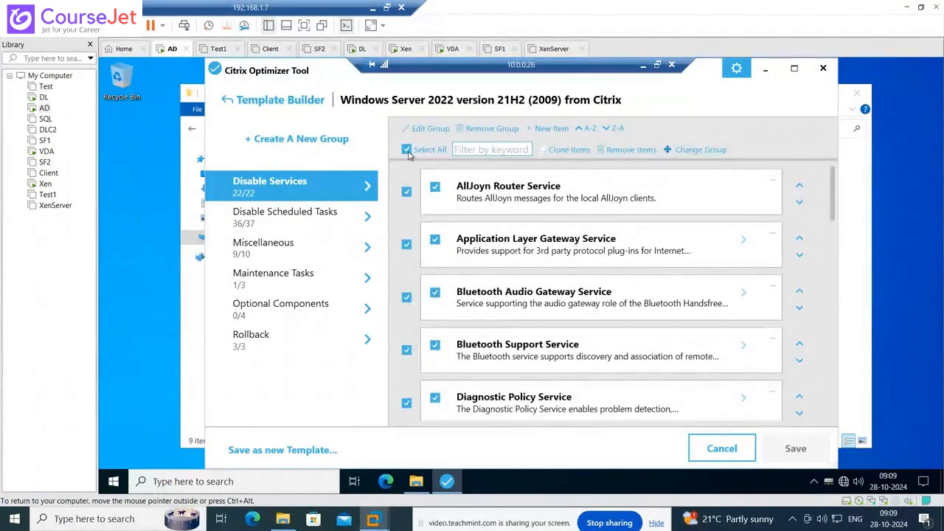
left_click(407, 150)
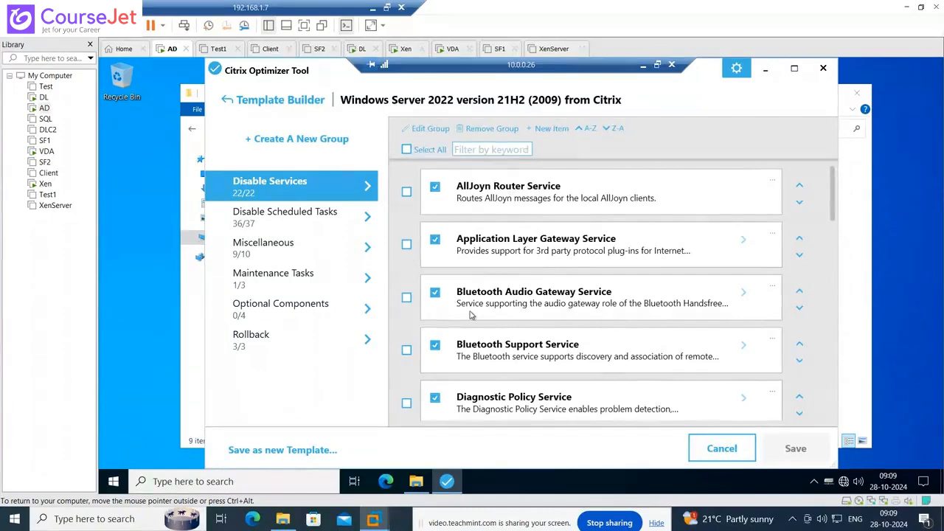
scroll(472, 315, "down", 5)
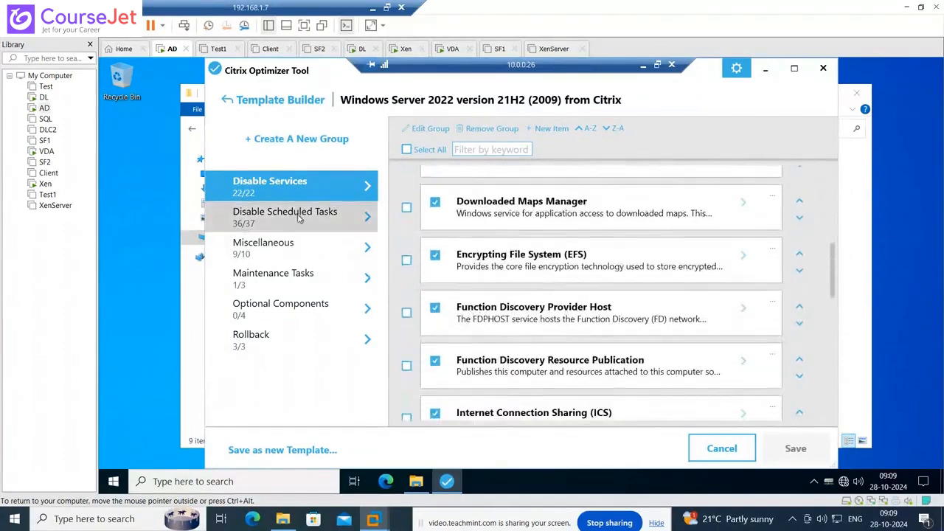
left_click(298, 212)
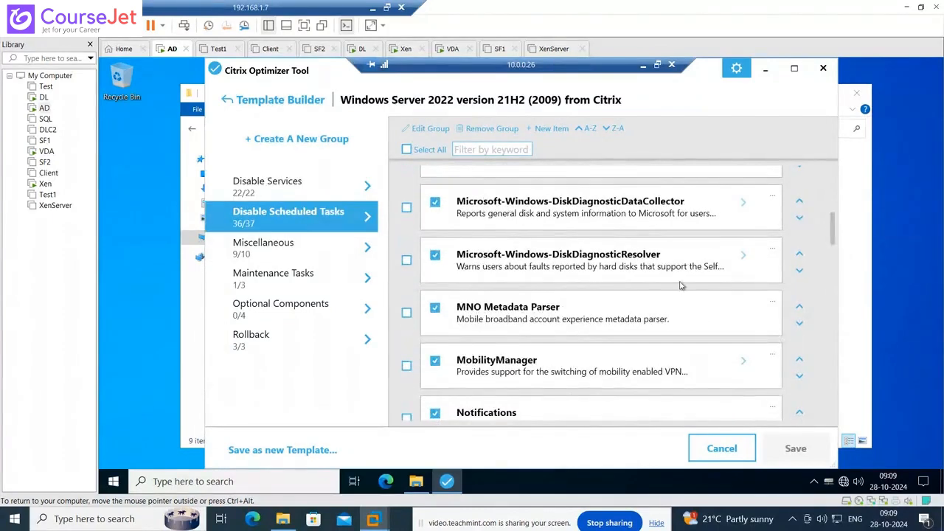
scroll(673, 322, "up", 5)
scroll(673, 322, "up", 2)
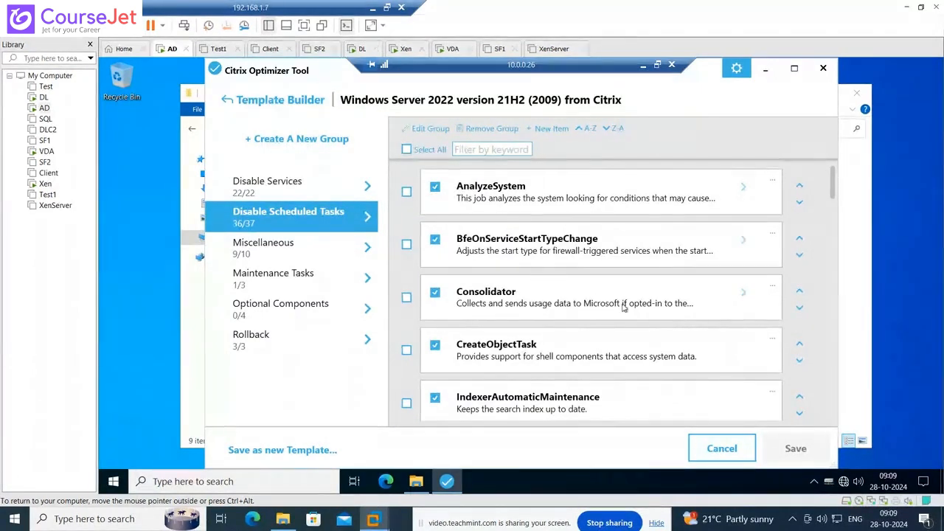
scroll(447, 236, "down", 2)
scroll(616, 306, "down", 12)
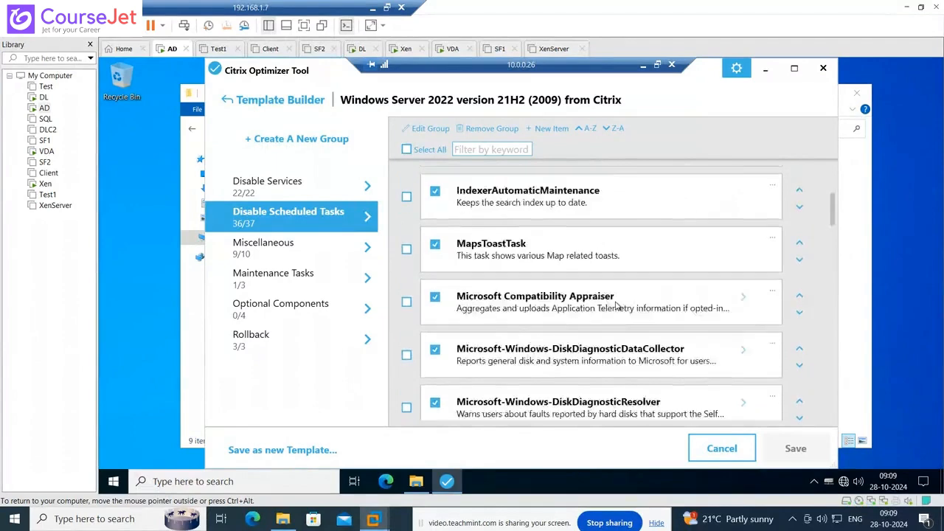
scroll(617, 306, "down", 1)
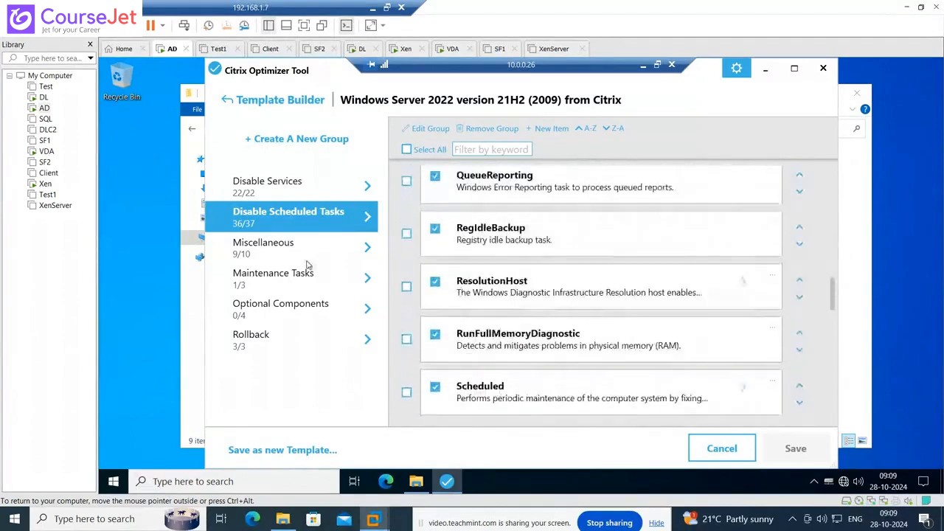
left_click(251, 247)
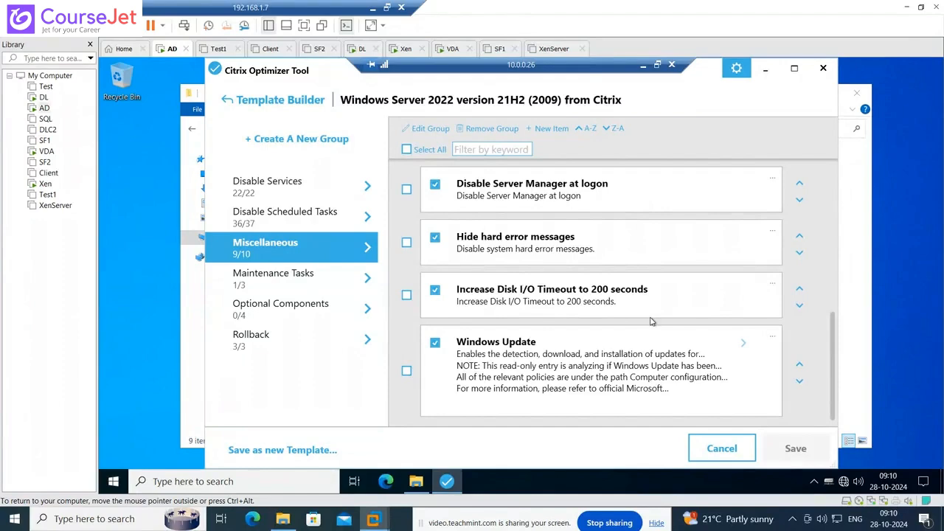
scroll(653, 321, "up", 4)
scroll(651, 322, "up", 2)
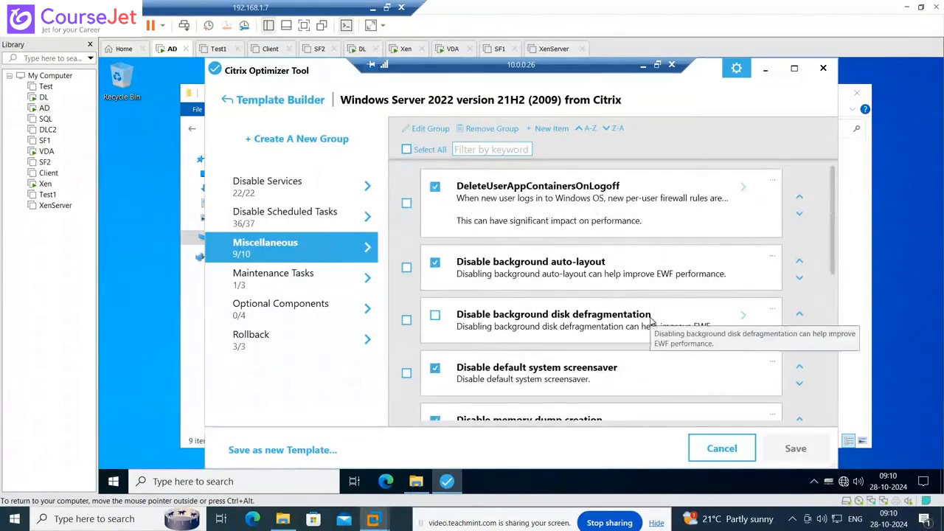
scroll(634, 266, "down", 2)
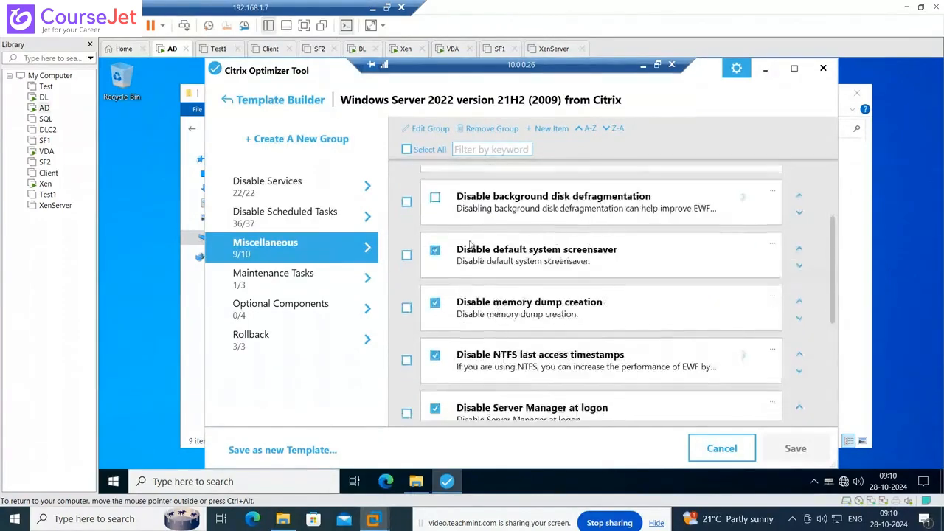
left_click(295, 276)
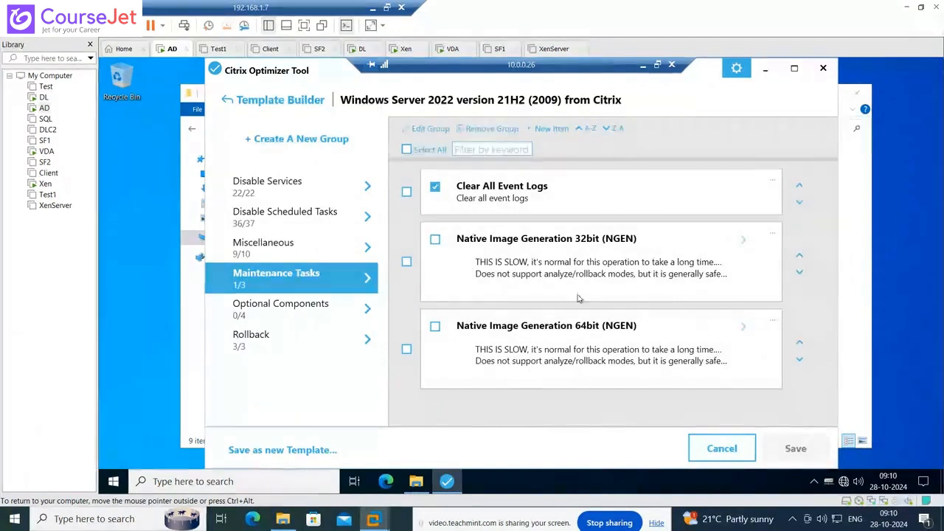
left_click(292, 184)
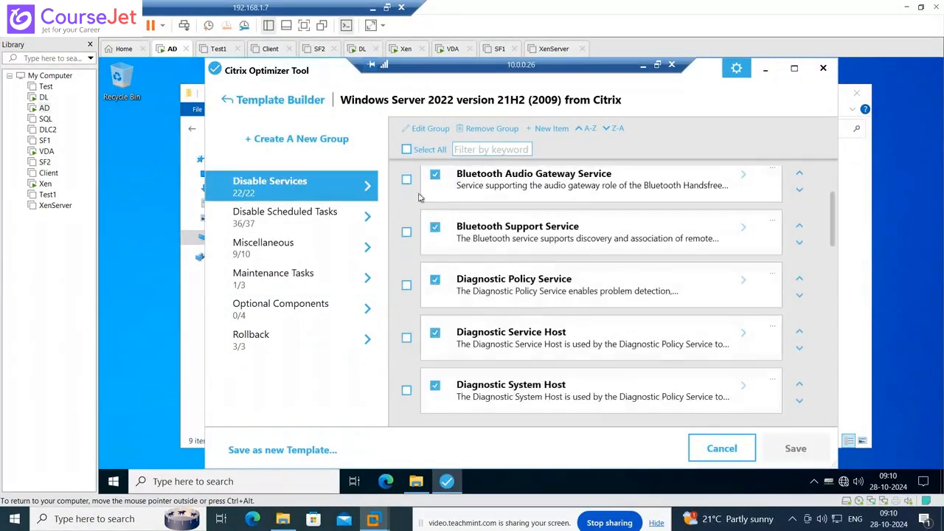
left_click(406, 150)
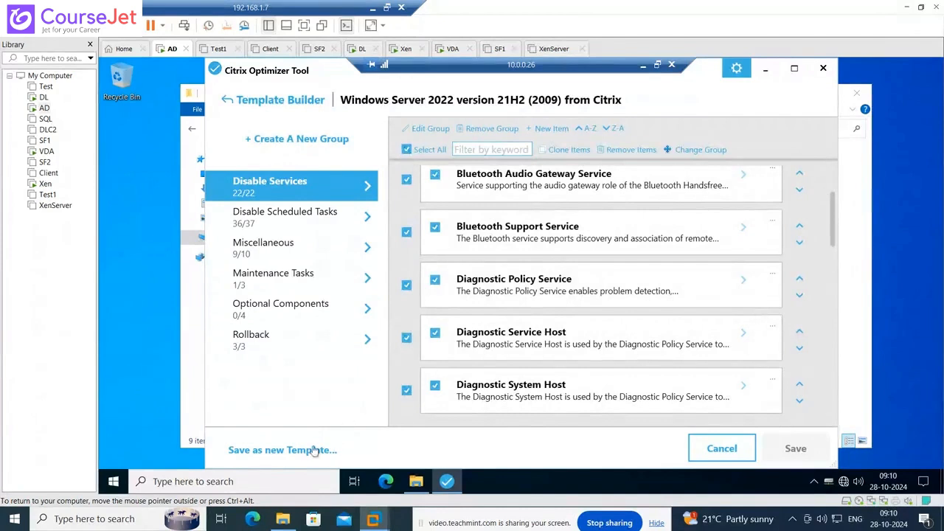
- Save as a new template with display name and description Citrix_V1, plus the author's name
left_click(283, 451)
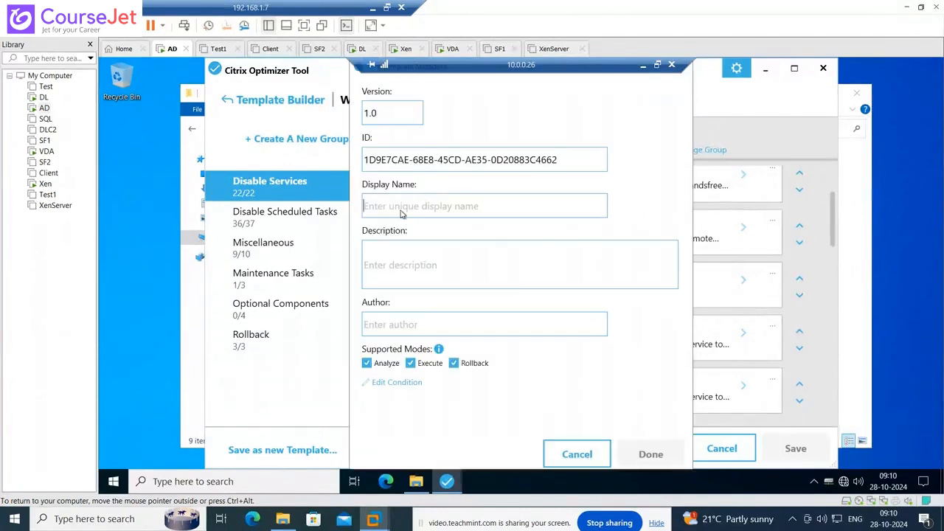
type("Citrix_V1")
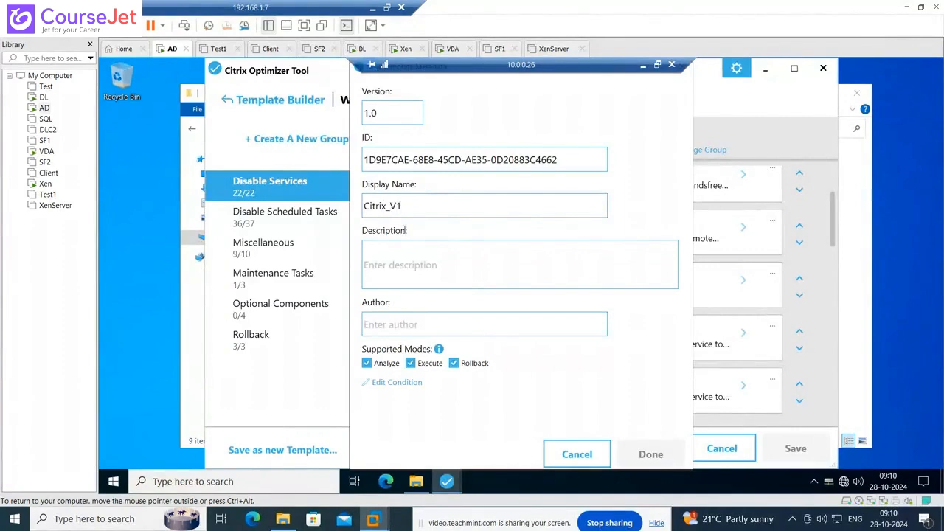
double_click(404, 205)
key("ctrl+c")
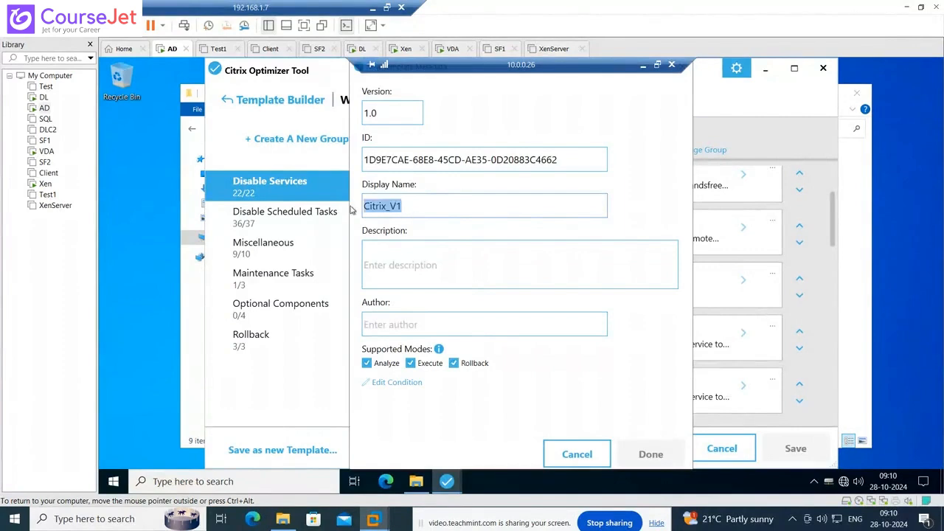
left_click(425, 265)
key("ctrl+v")
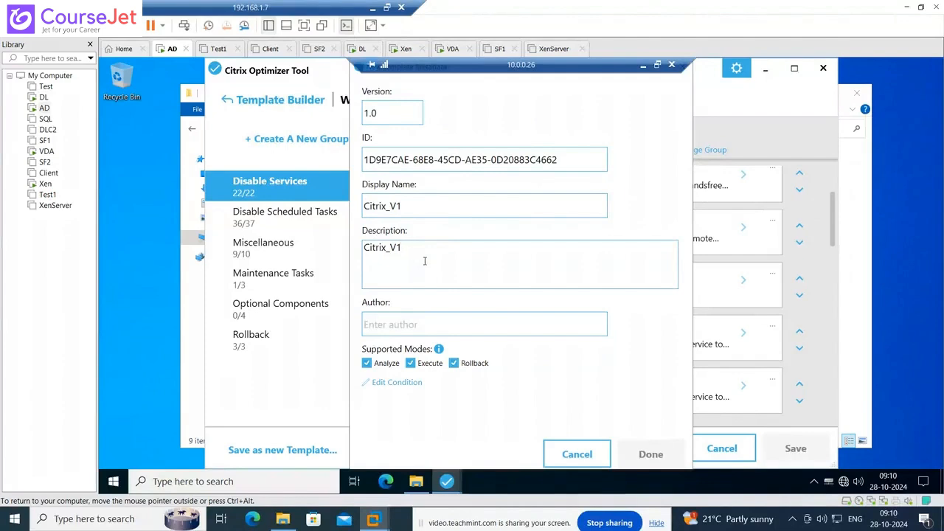
left_click(405, 325)
type("Raju")
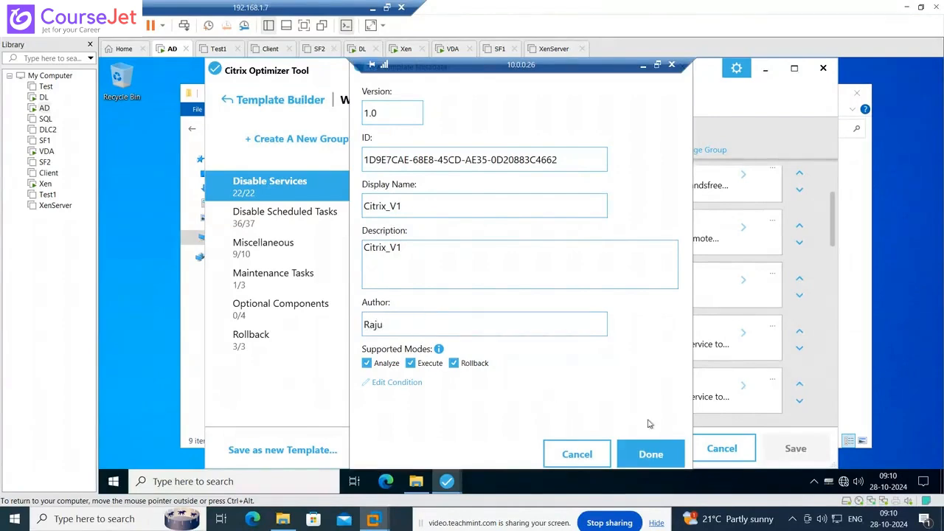
left_click(650, 454)
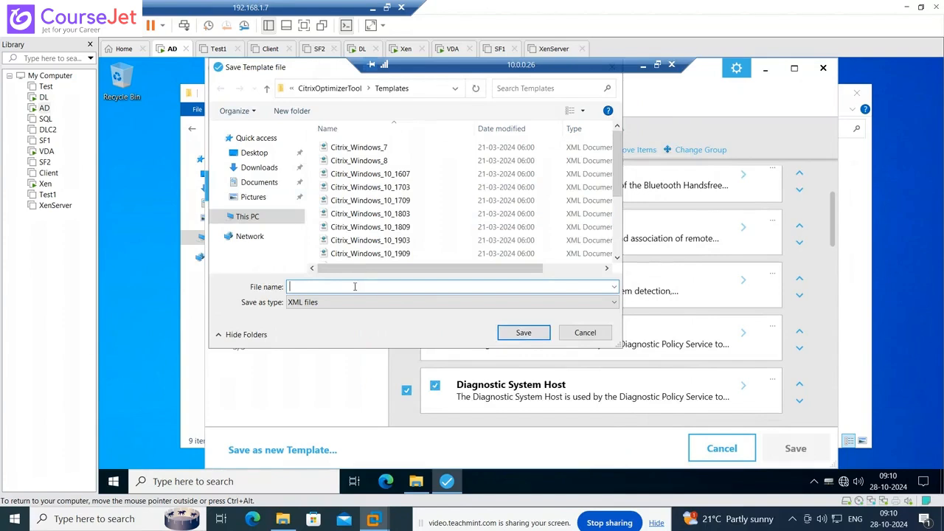
- Save the template file as Citrix_V1.xml and dismiss the saved confirmation
type("Citrix")
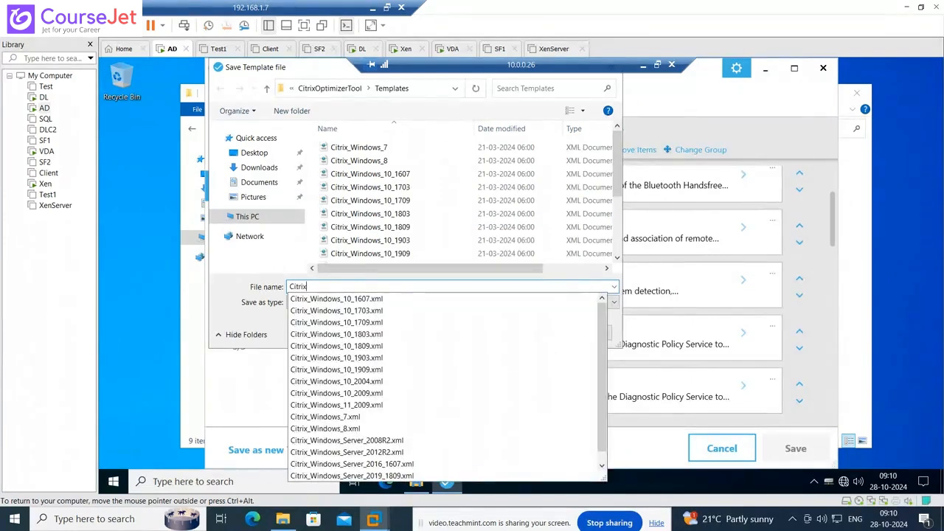
type("_V1")
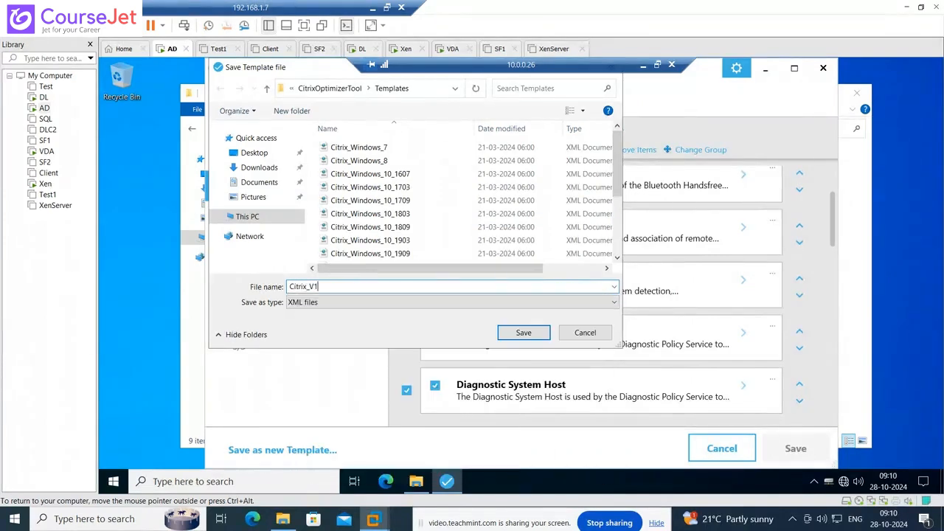
left_click(523, 332)
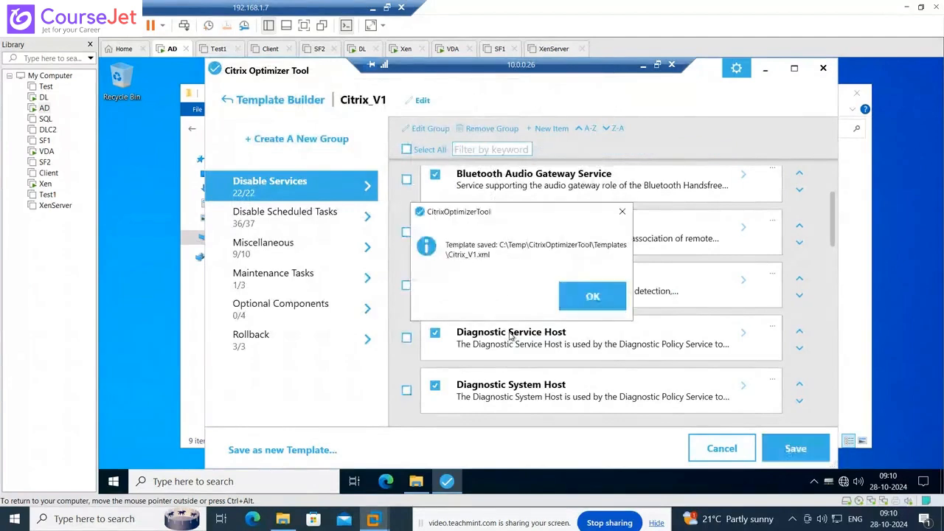
left_click(603, 299)
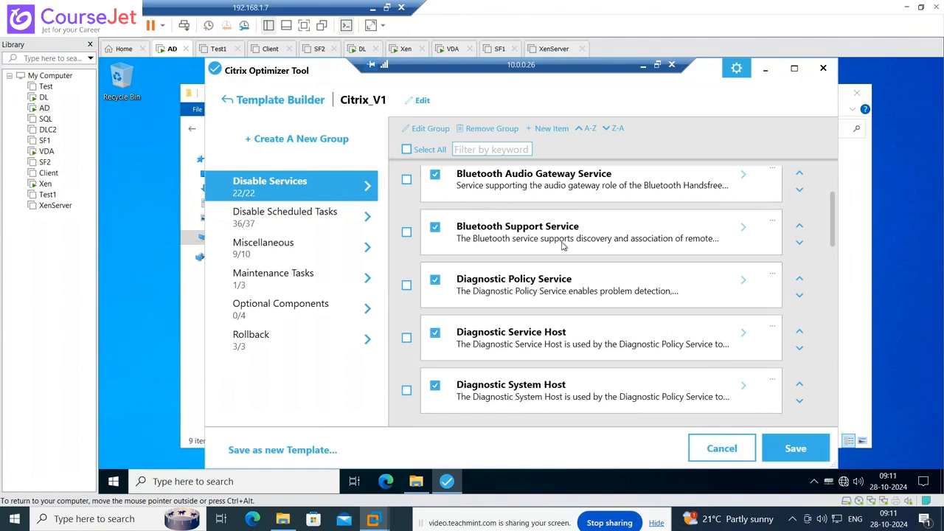
left_click(228, 100)
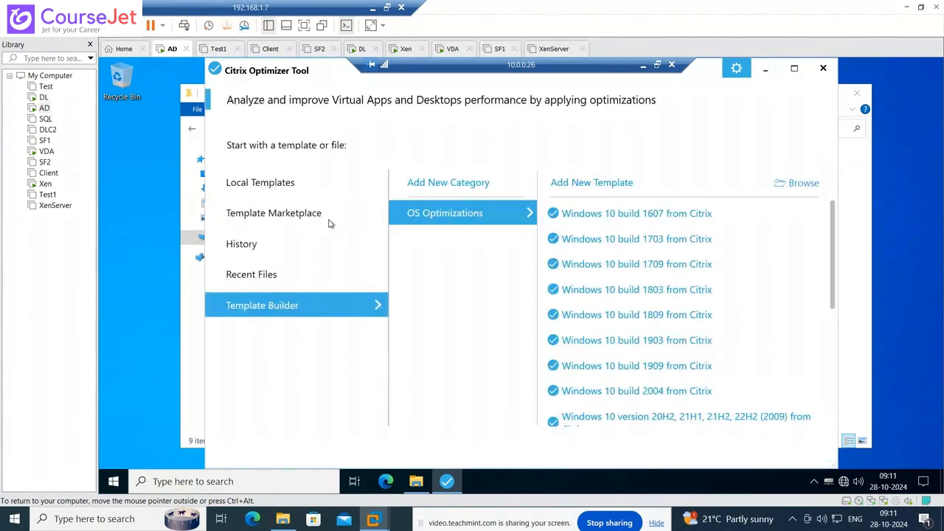
left_click(275, 185)
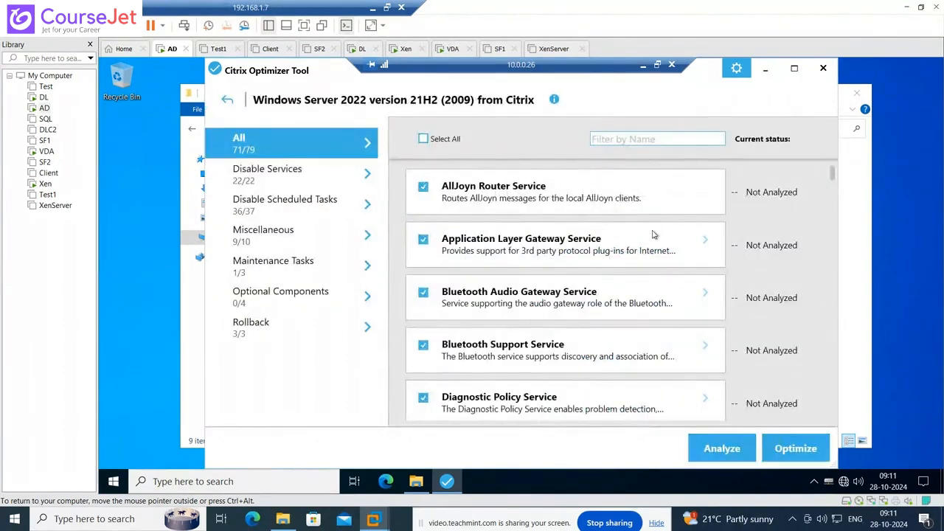
scroll(632, 301, "down", 10)
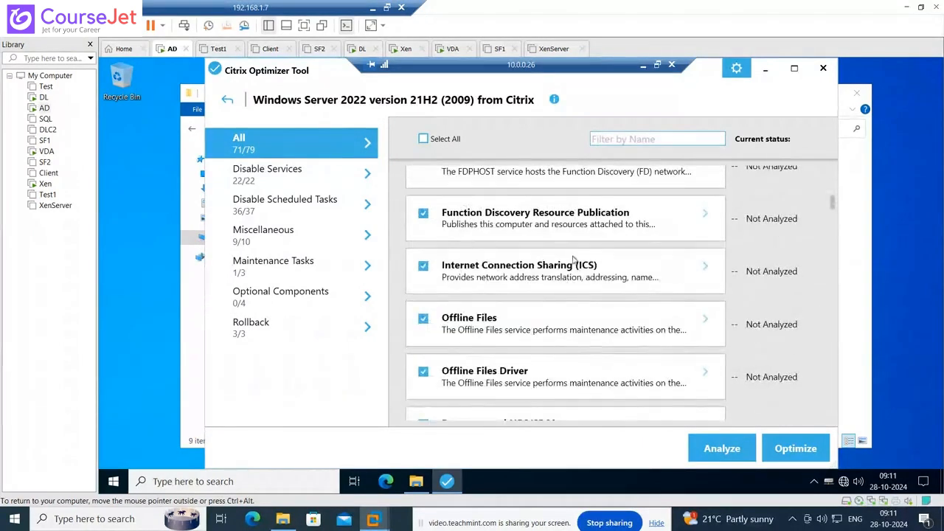
scroll(578, 314, "down", 5)
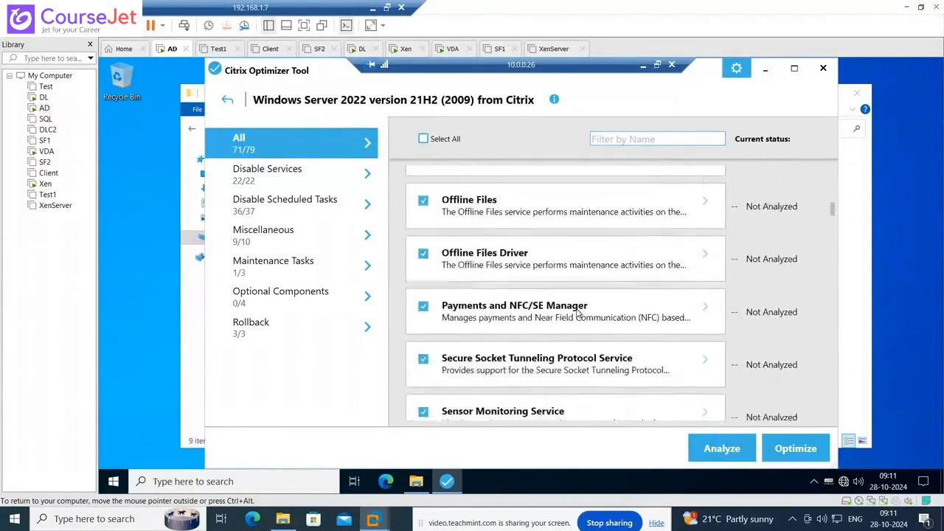
scroll(777, 362, "up", 15)
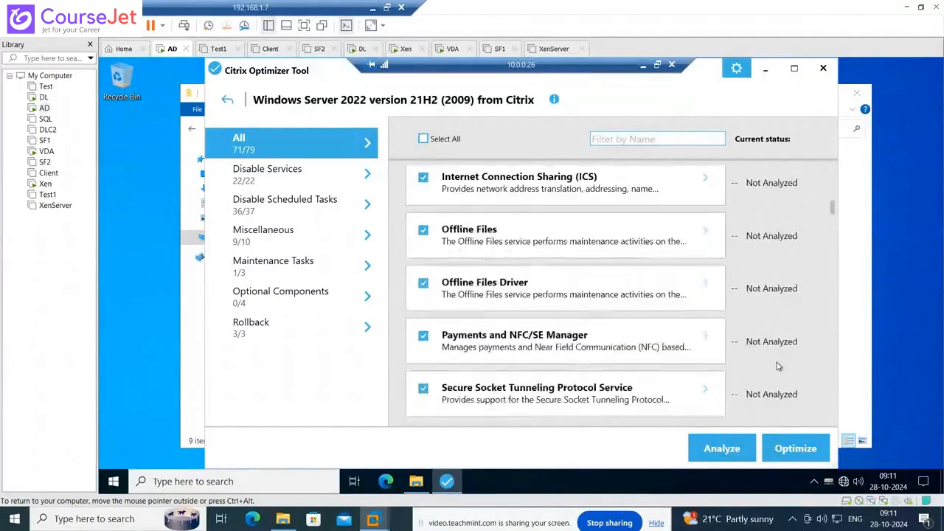
left_click(262, 174)
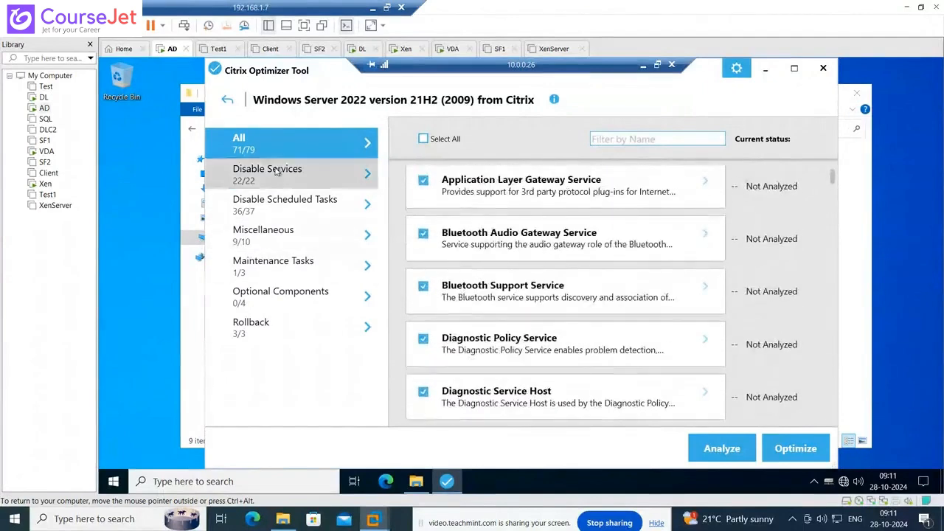
scroll(634, 307, "down", 1)
scroll(634, 308, "down", 15)
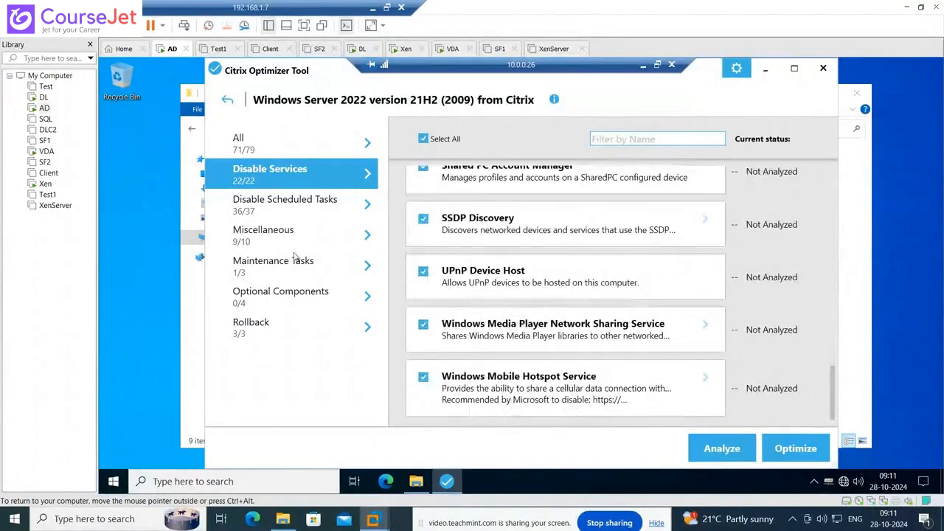
left_click(285, 204)
scroll(666, 270, "down", 10)
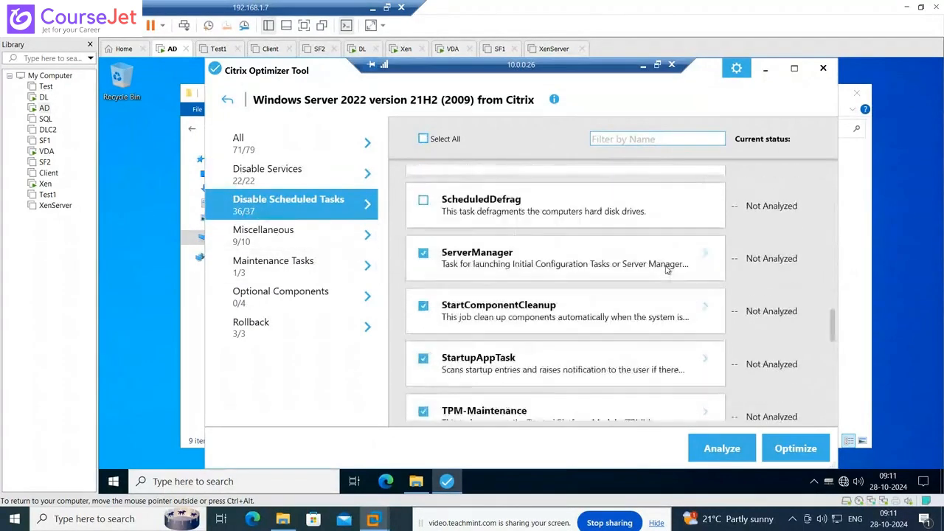
scroll(666, 273, "down", 3)
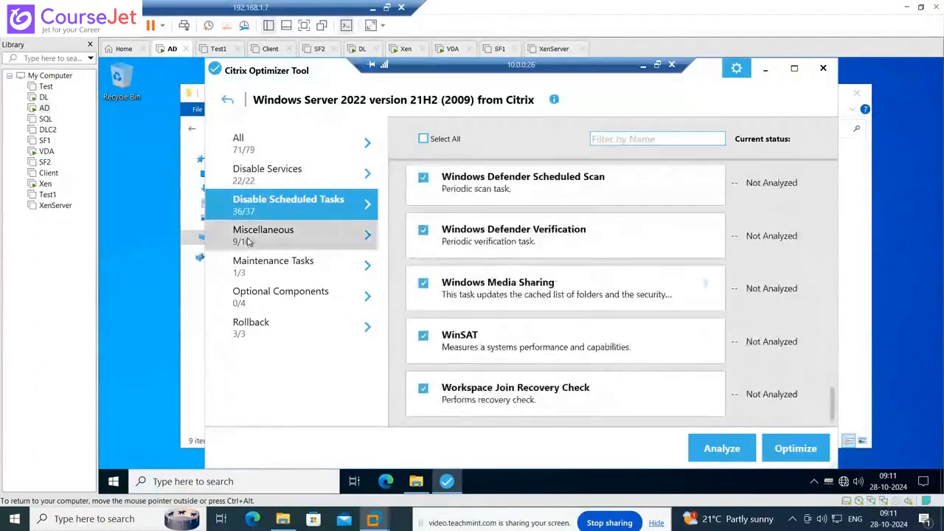
left_click(263, 234)
left_click(275, 266)
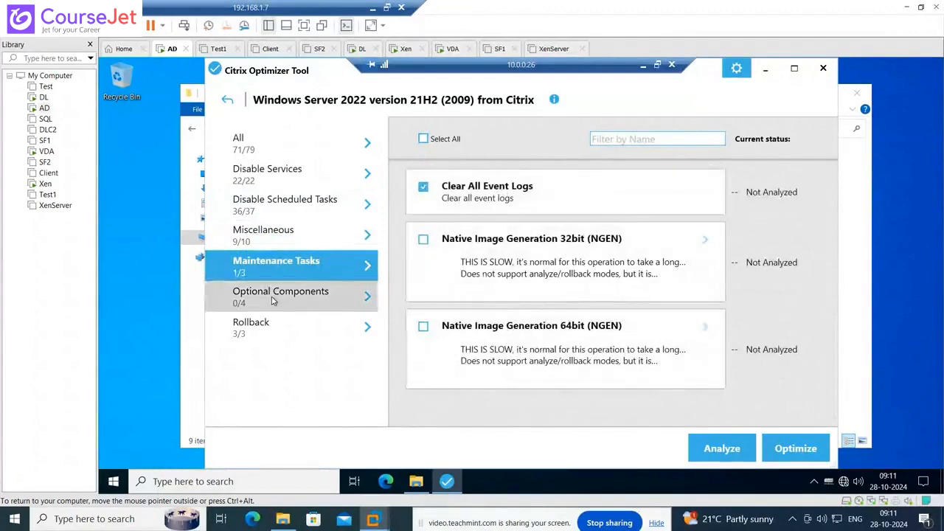
left_click(273, 298)
left_click(274, 324)
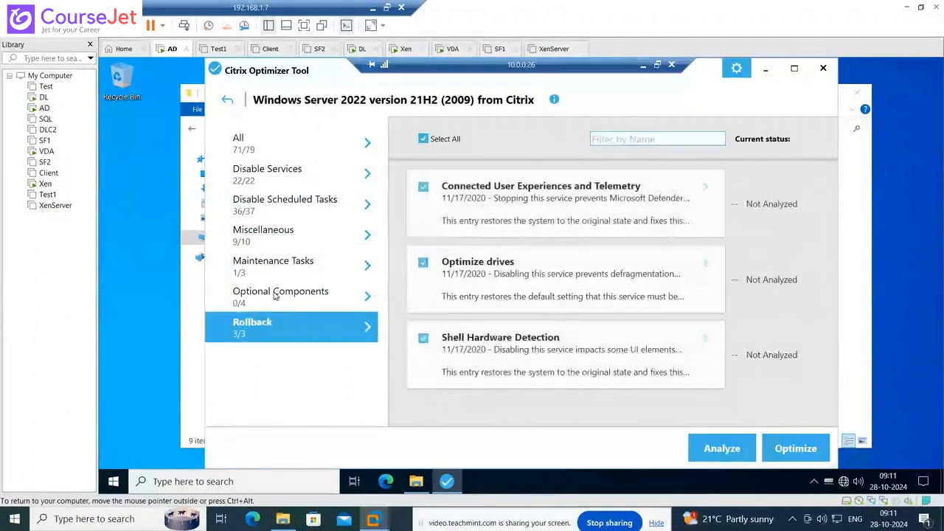
left_click(275, 298)
left_click(323, 330)
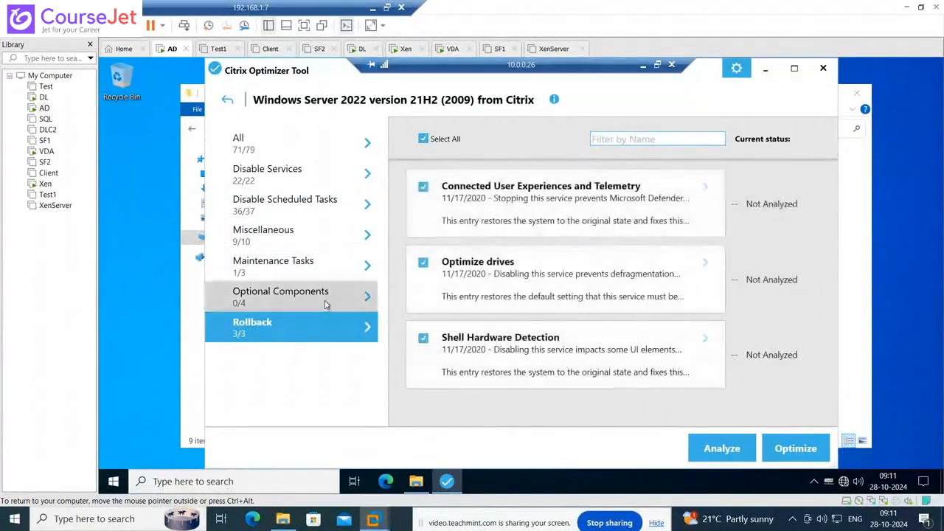
left_click(326, 298)
left_click(293, 331)
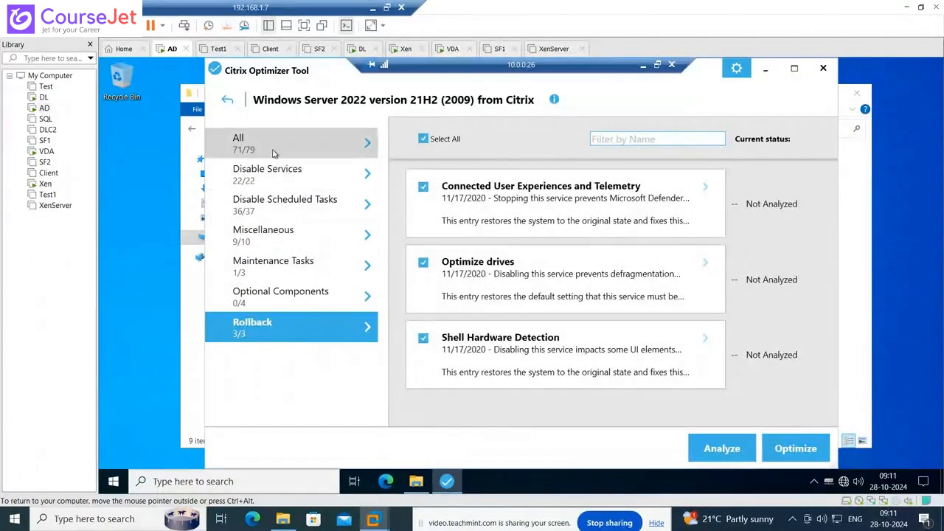
left_click(375, 149)
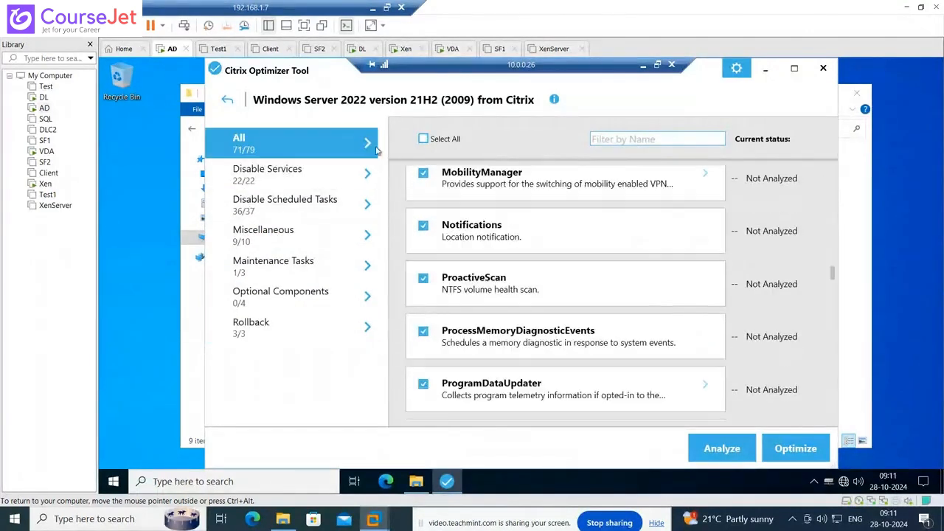
- Analyze the machine against the Windows Server 2022 template and scroll through the Failed/Success results
left_click(730, 455)
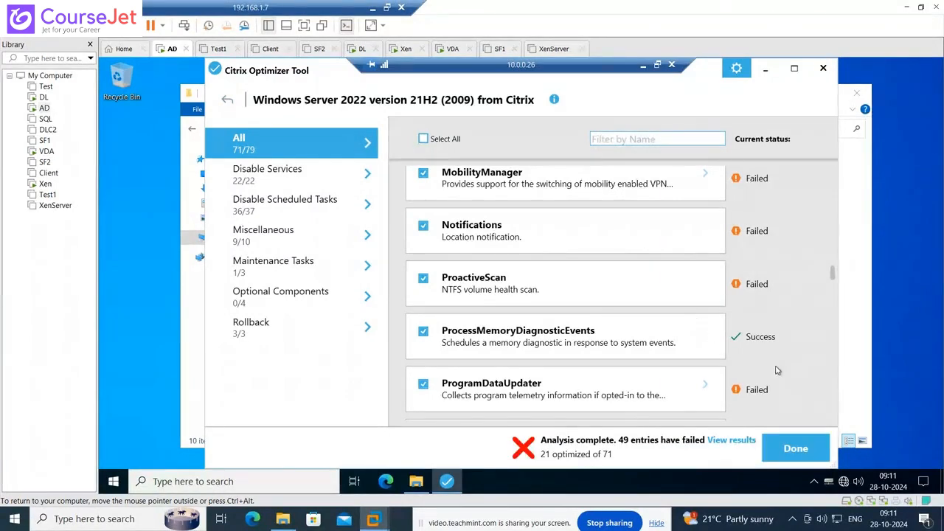
scroll(825, 380, "up", 3)
scroll(775, 370, "up", 10)
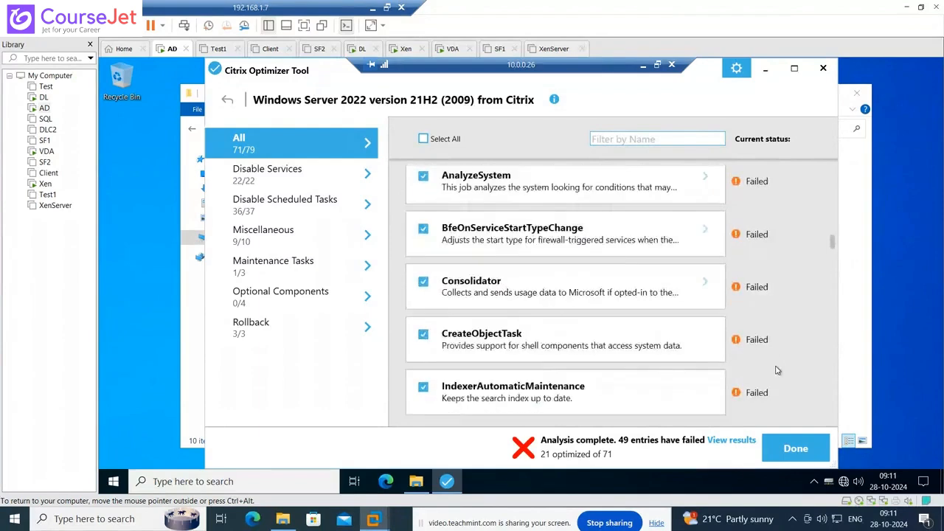
scroll(776, 370, "up", 8)
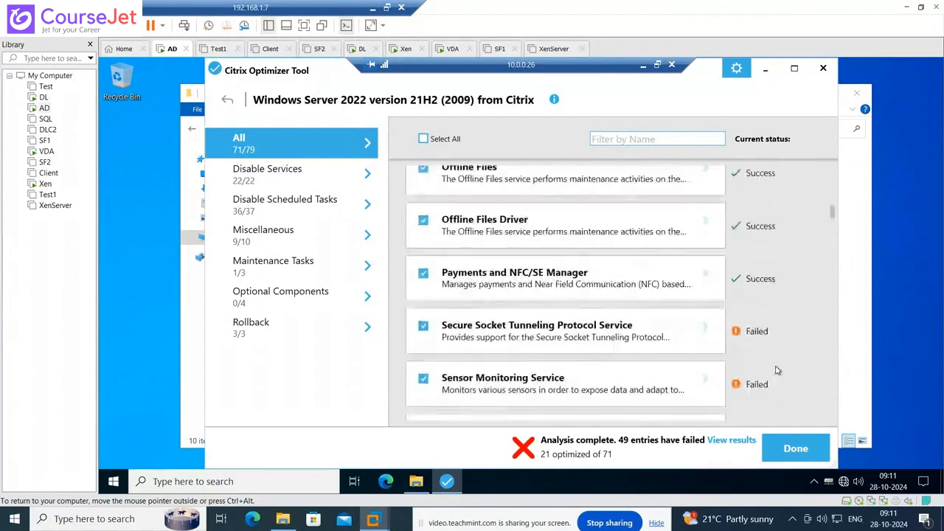
scroll(776, 370, "up", 3)
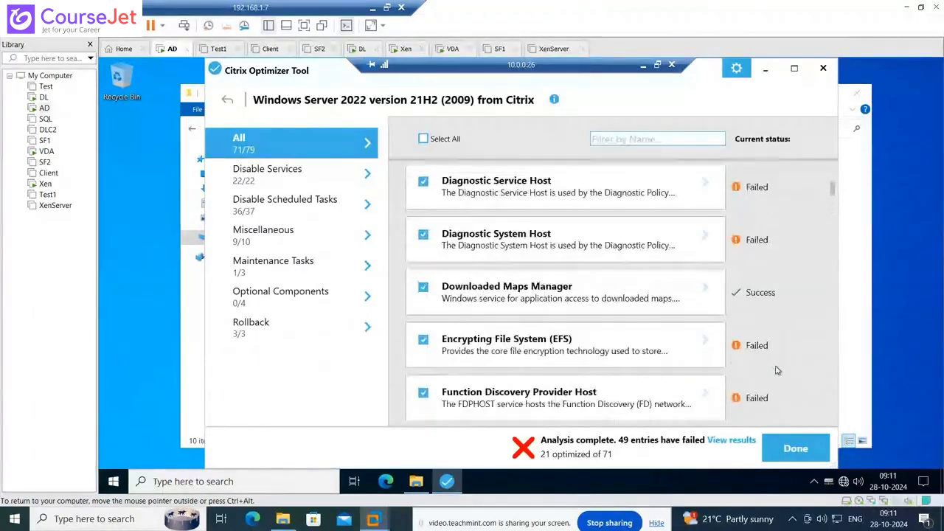
scroll(786, 350, "up", 5)
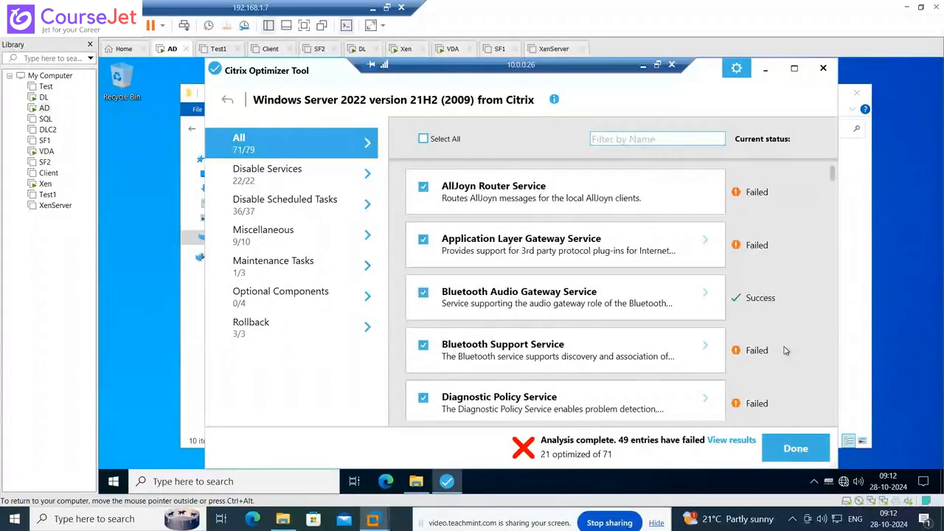
scroll(786, 350, "down", 3)
scroll(786, 350, "down", 1)
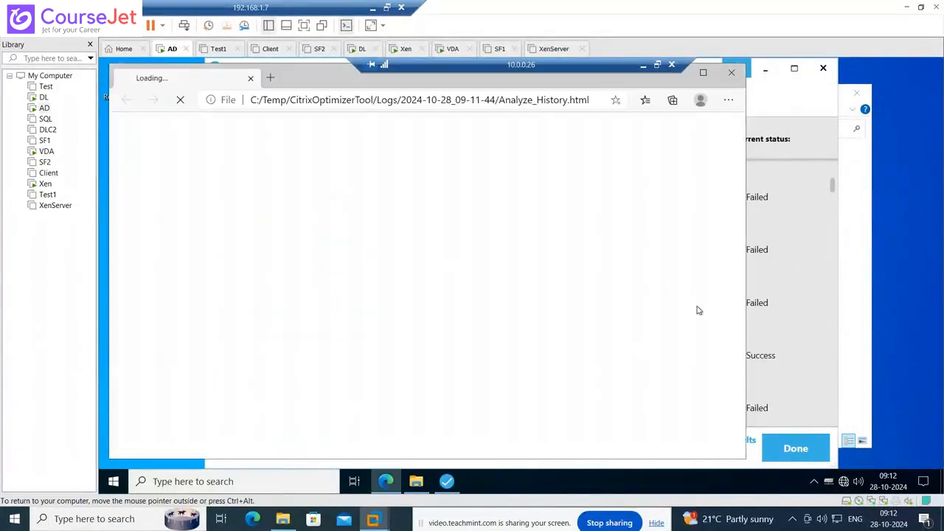
- Maximize the Edge report, scroll through Execution Summary and Execution Details, then close it
left_click(703, 73)
scroll(666, 338, "down", 4)
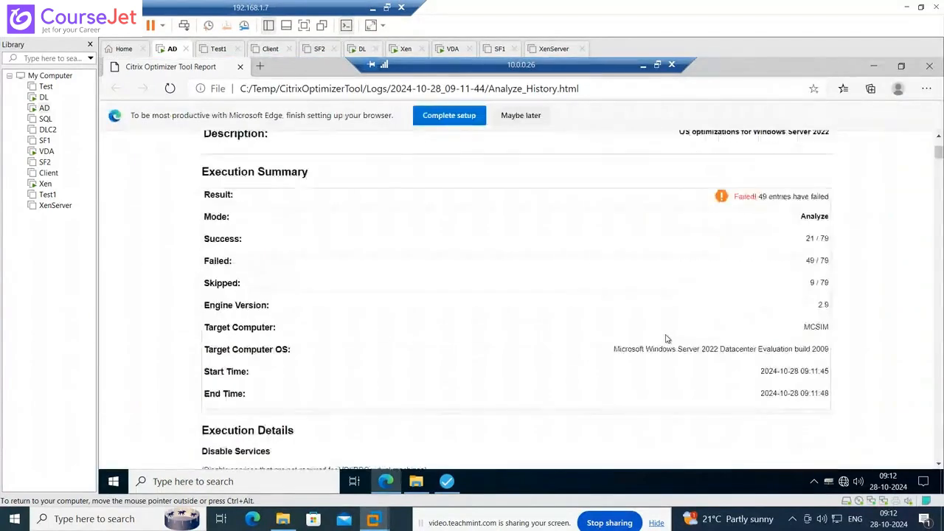
scroll(666, 339, "down", 8)
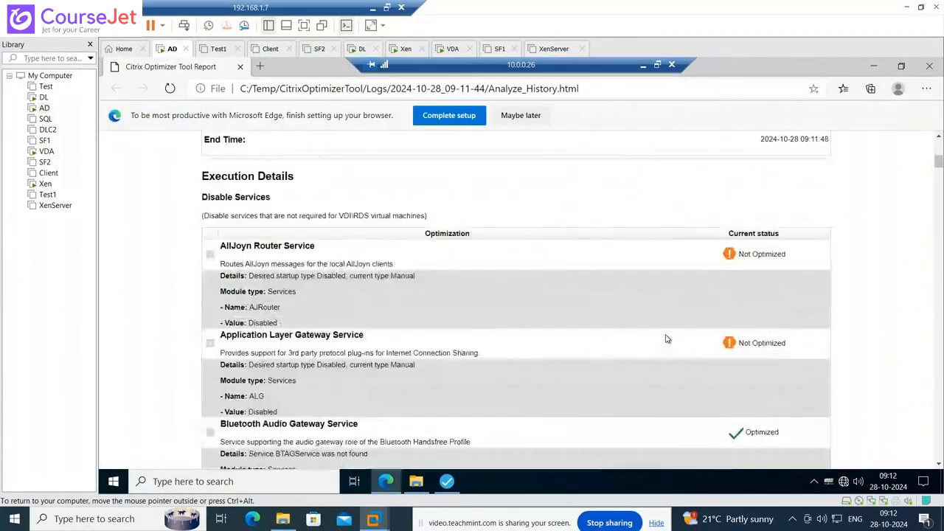
scroll(666, 339, "down", 3)
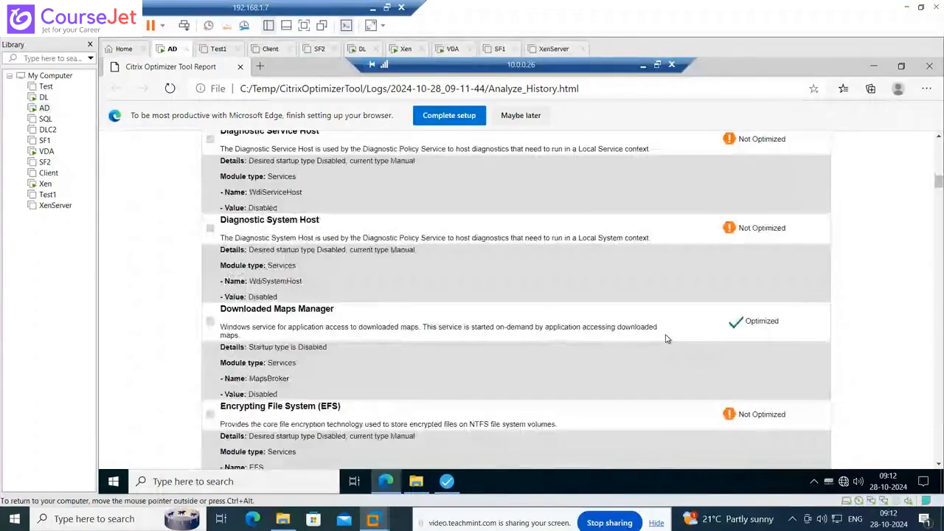
scroll(666, 339, "down", 2)
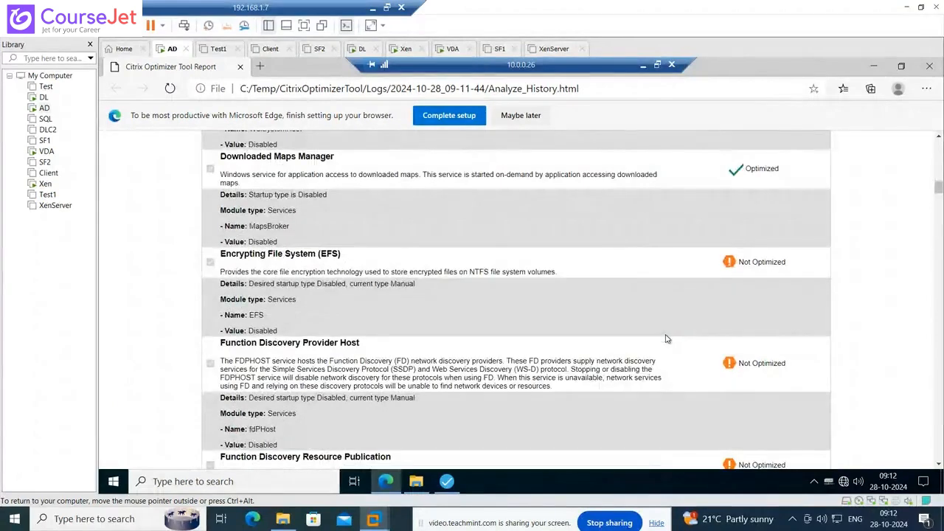
scroll(666, 339, "down", 2)
scroll(666, 338, "down", 3)
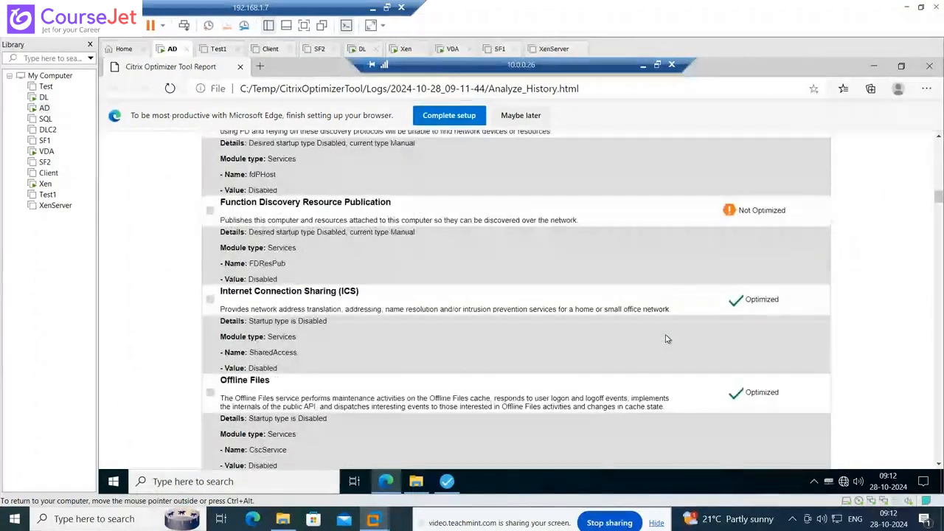
scroll(666, 339, "down", 10)
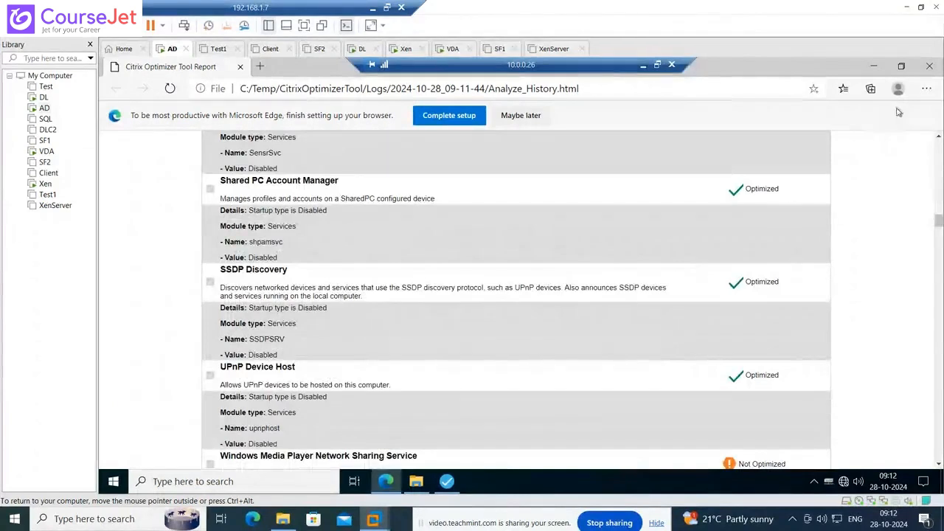
left_click(931, 68)
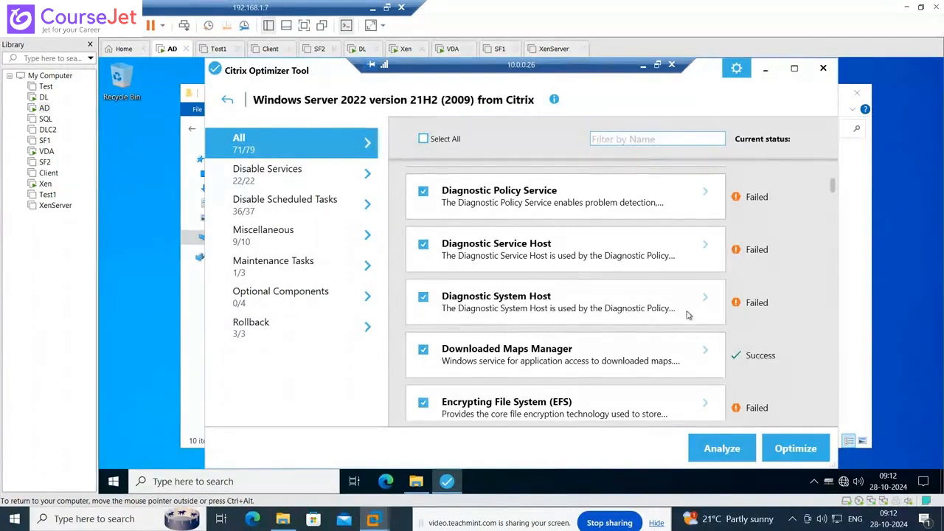
- Run Optimize to apply the selected Windows Server 2022 template entries to the MCS VM
scroll(776, 353, "down", 2)
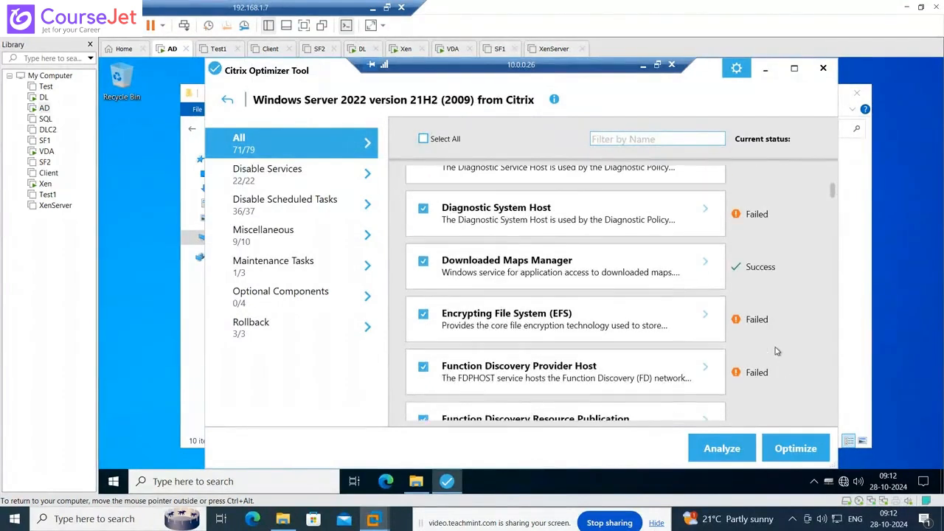
left_click(785, 451)
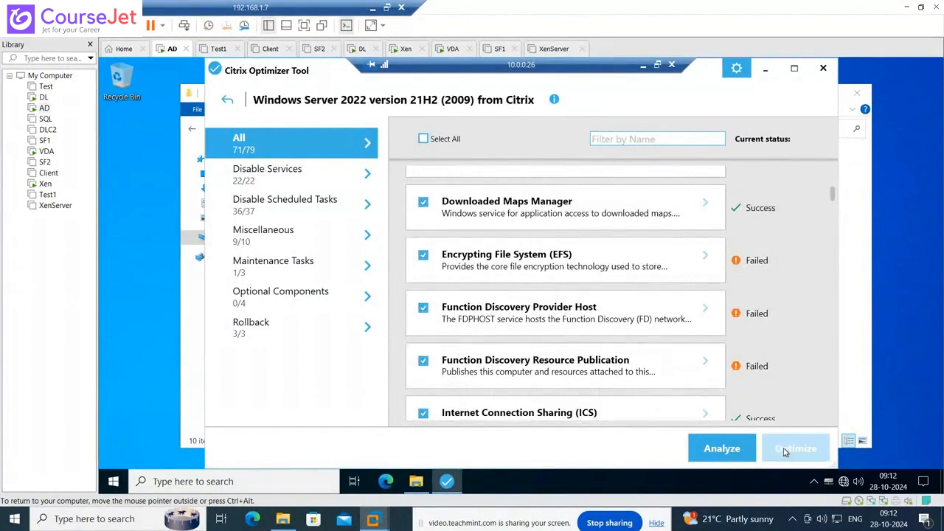
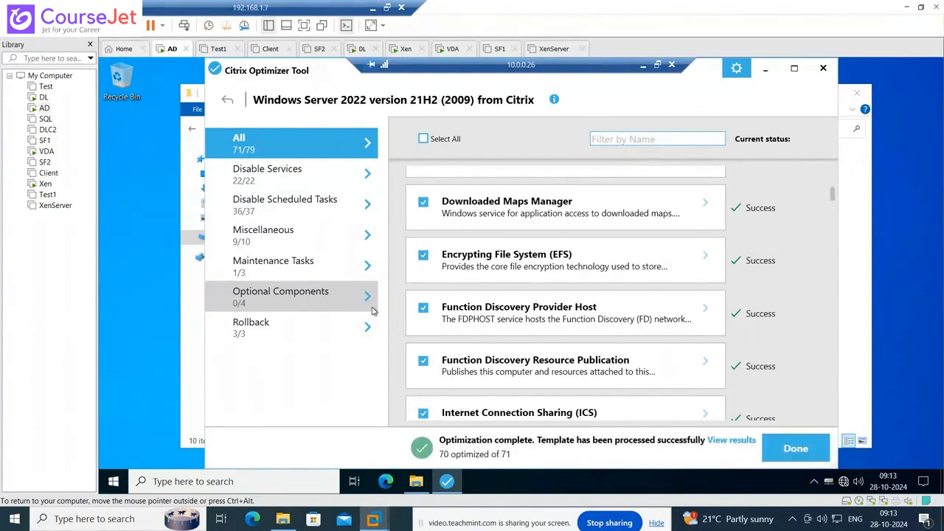
- Dismiss the completion notice and scroll through the Windows Server 2022 21H2 results, mostly Success
left_click(796, 448)
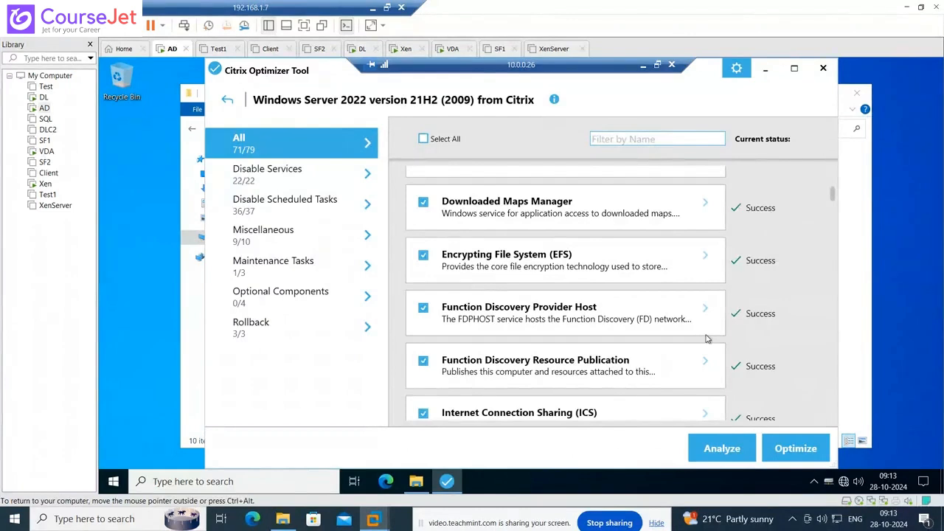
scroll(705, 338, "down", 1)
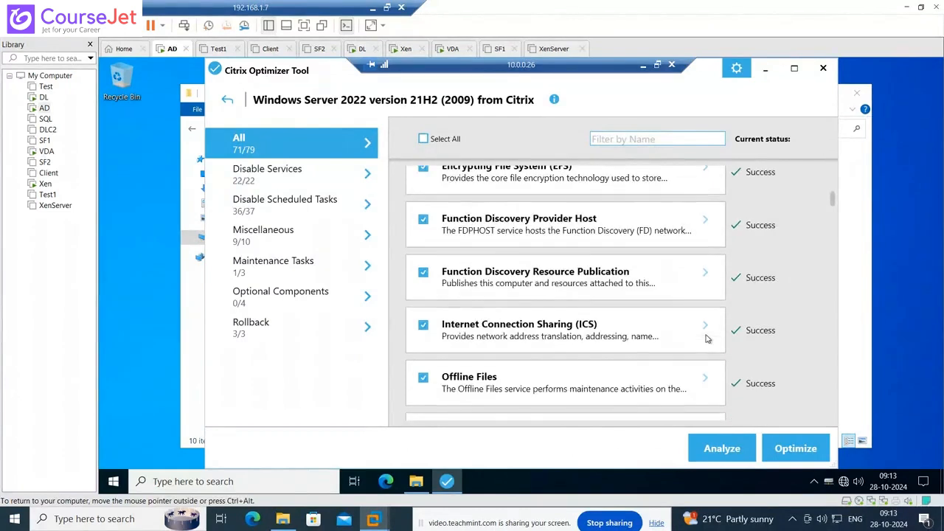
scroll(706, 338, "down", 2)
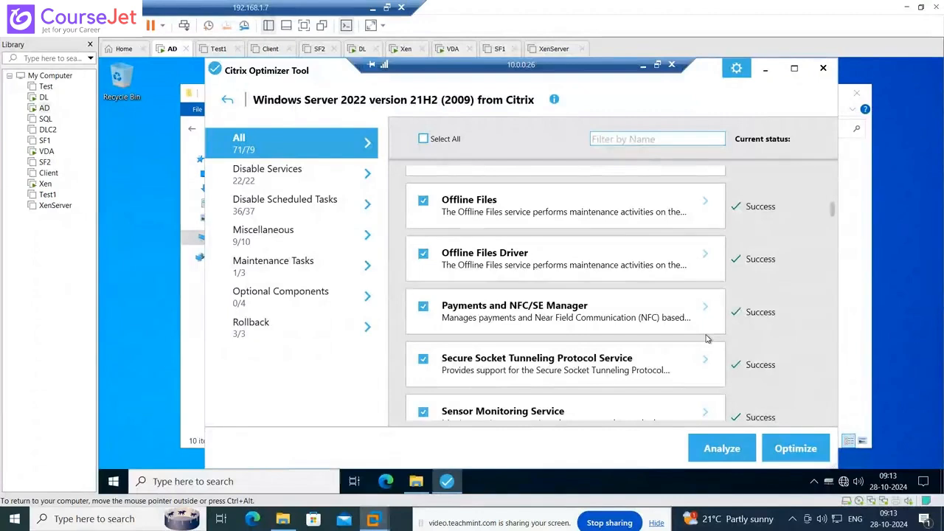
scroll(706, 338, "down", 1)
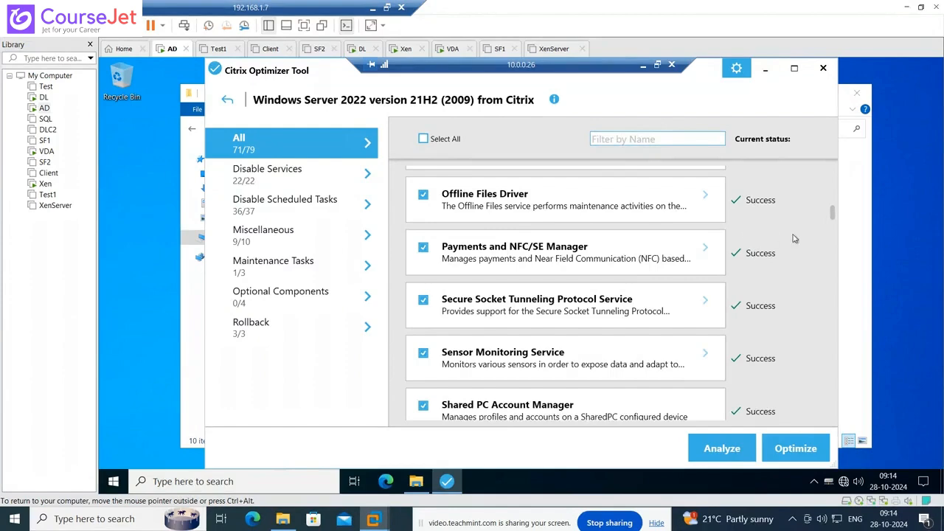
scroll(799, 331, "down", 10)
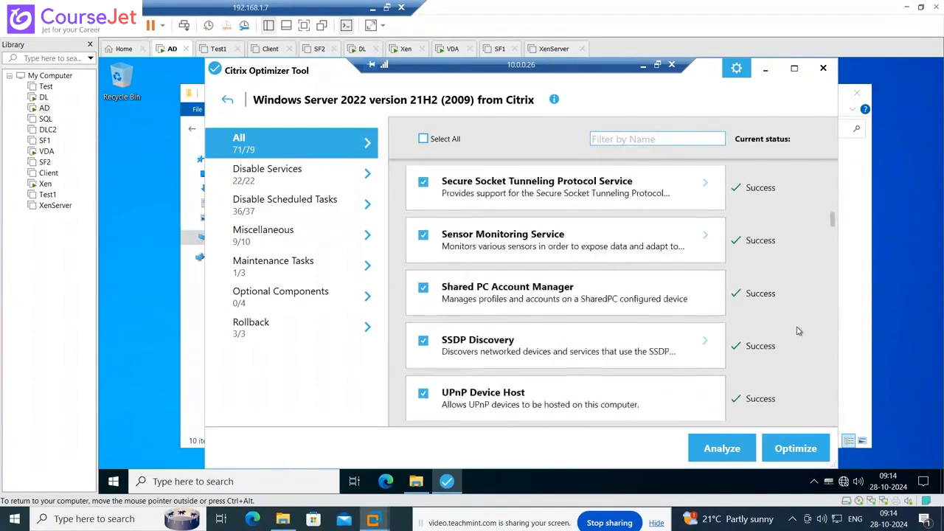
scroll(797, 331, "down", 15)
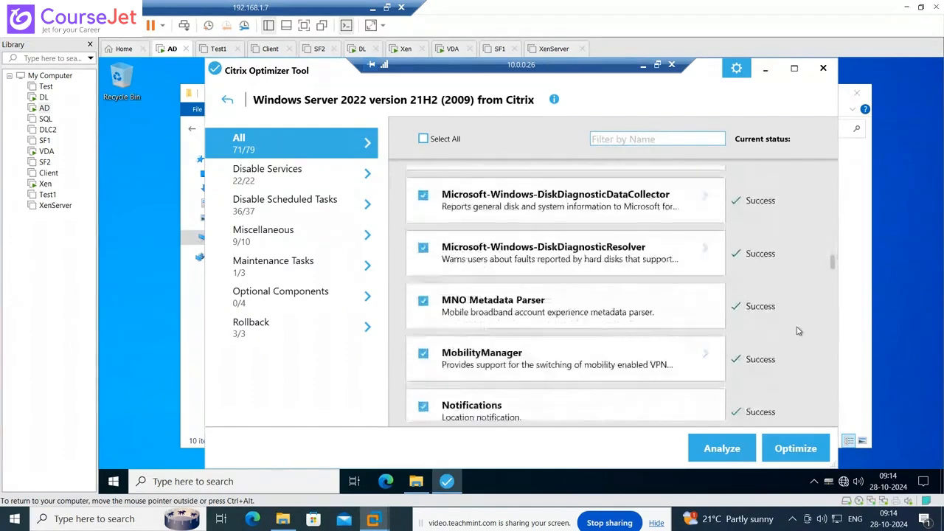
scroll(798, 331, "down", 15)
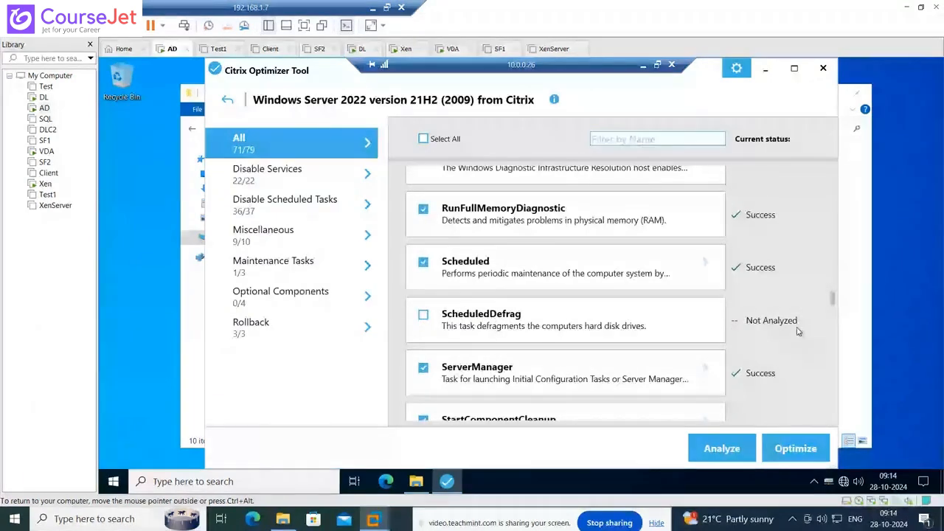
scroll(797, 332, "down", 4)
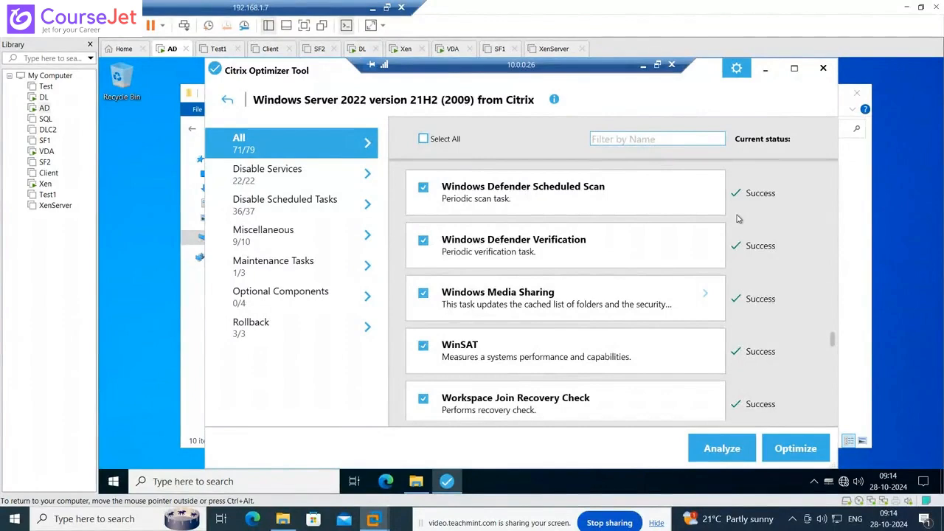
- Close Citrix Optimizer and its folder, restart the master image server, then go to DL
left_click(823, 68)
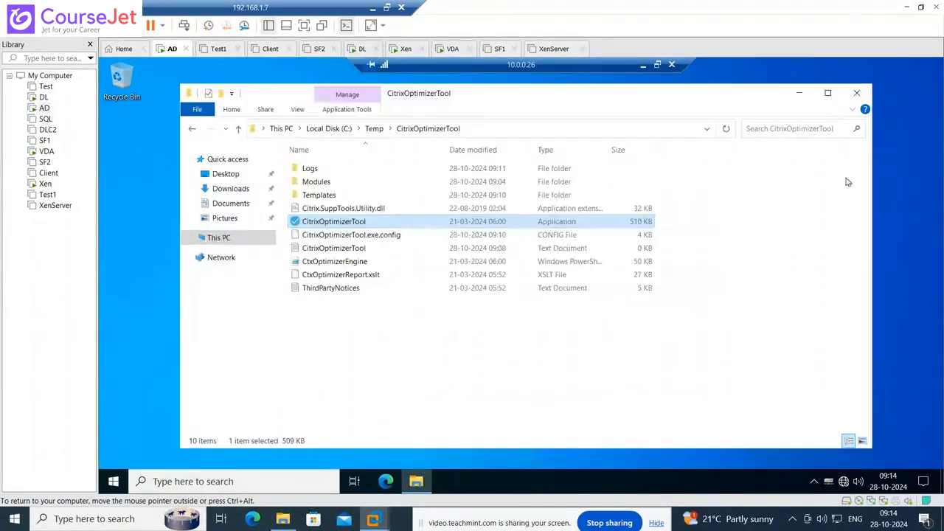
left_click(856, 93)
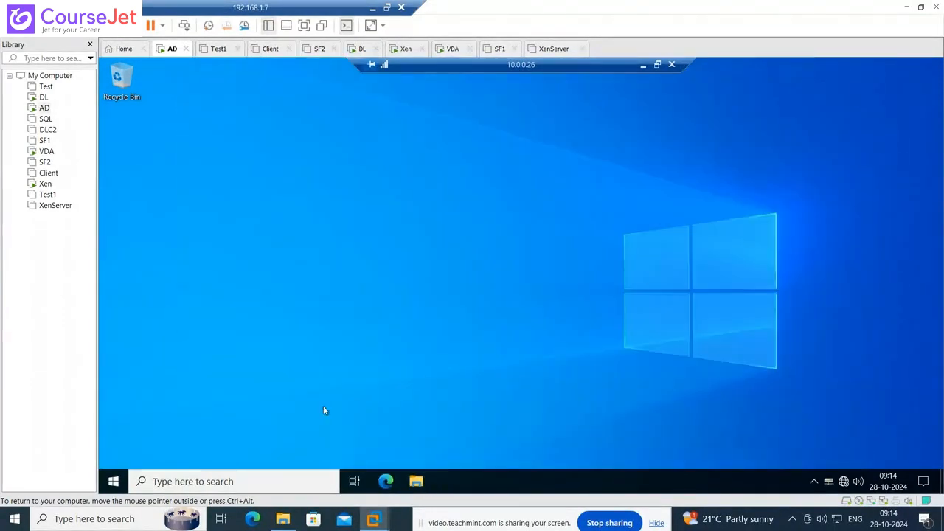
right_click(113, 482)
mouse_move(163, 447)
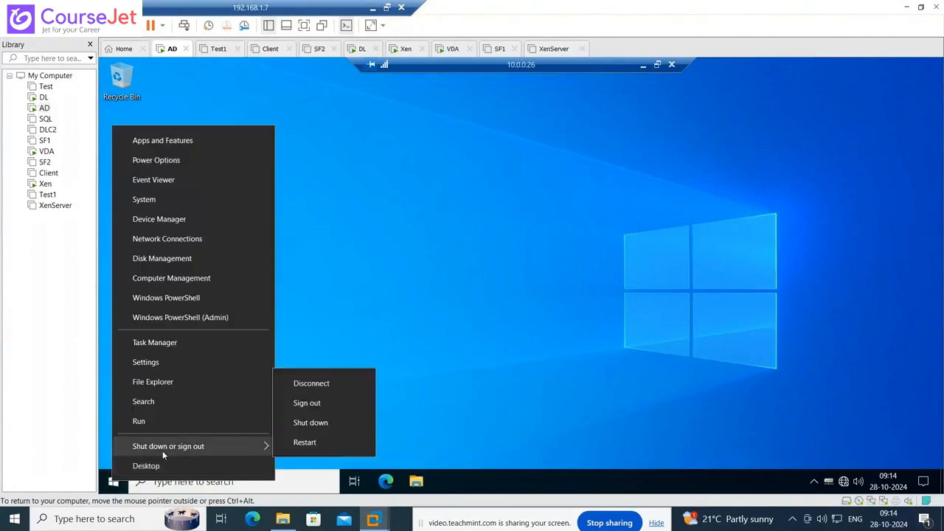
left_click(305, 442)
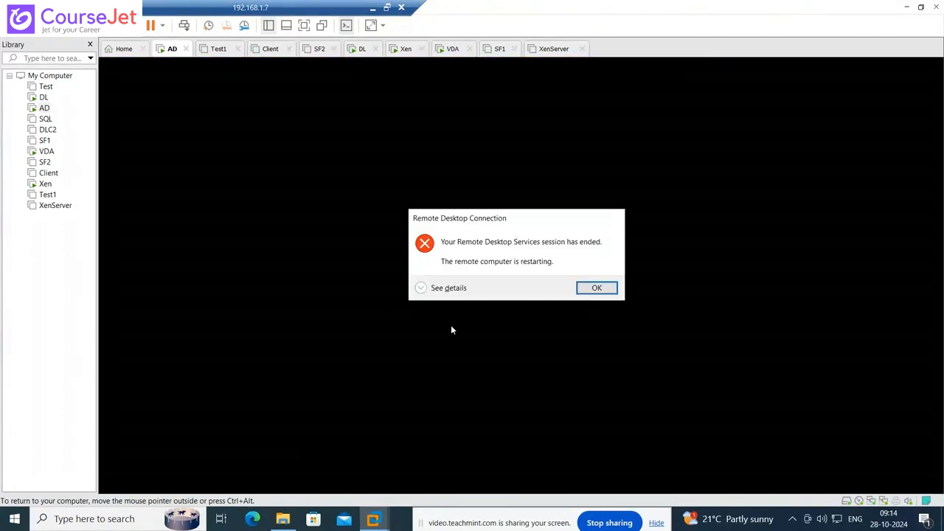
left_click(595, 288)
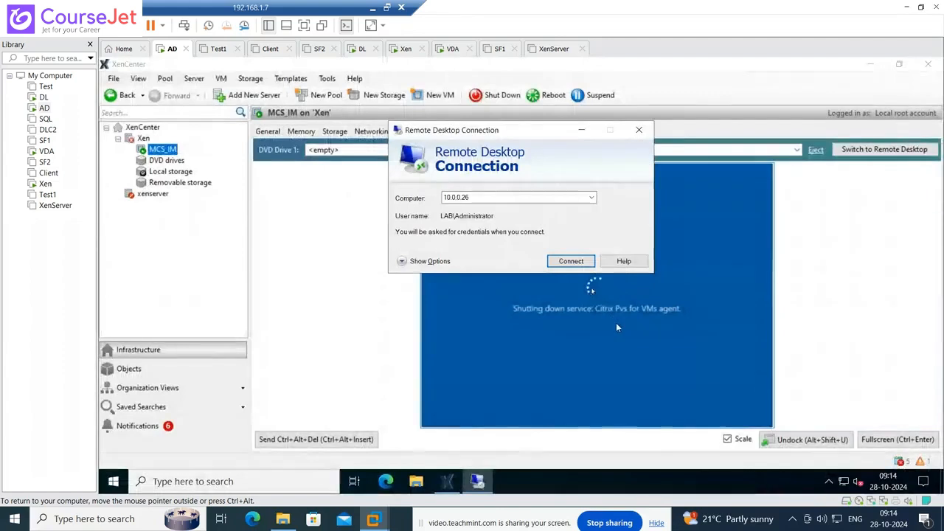
left_click(44, 97)
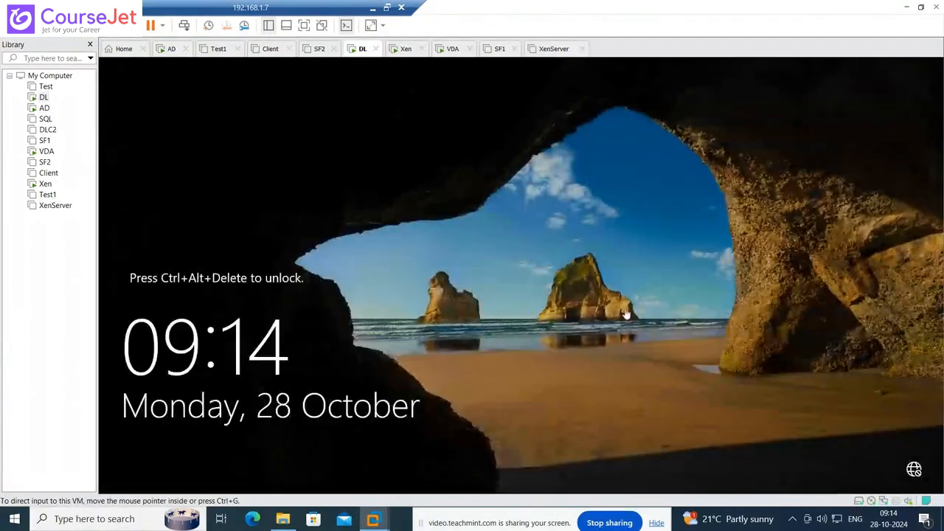
- Unlock the DL machine with Ctrl+Alt+Del and the administrator password
left_click(625, 310)
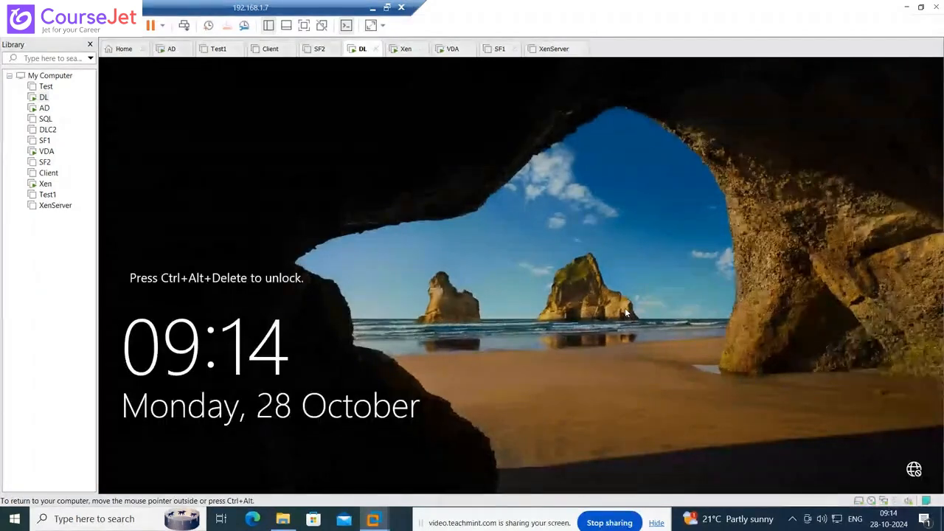
key("ctrl+alt+Insert")
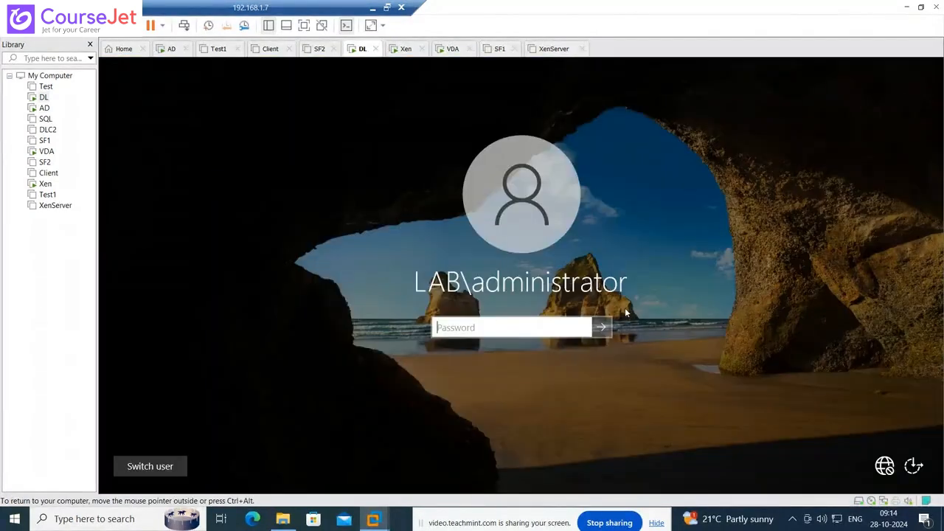
type("Password1")
key("Return")
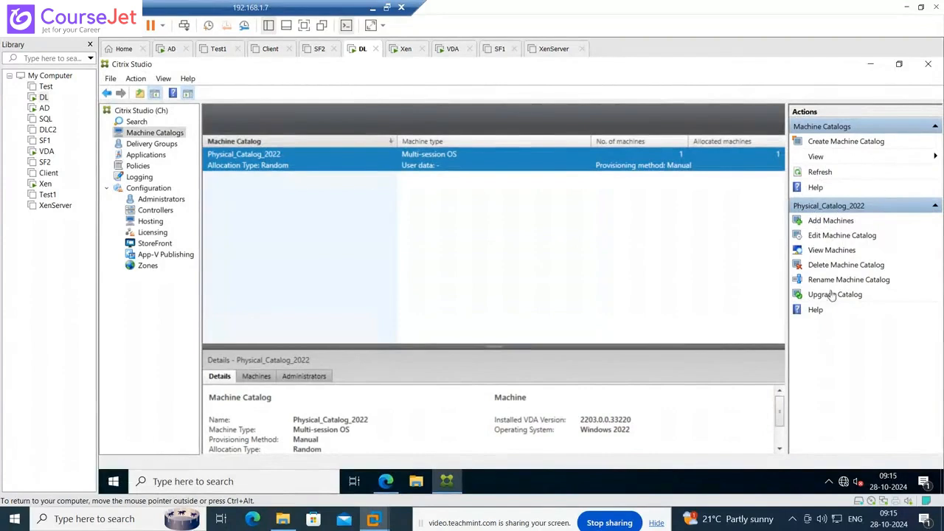
- Start a Multi-session OS machine catalog with MCS_IM as master image, then show Xen's console
left_click(858, 145)
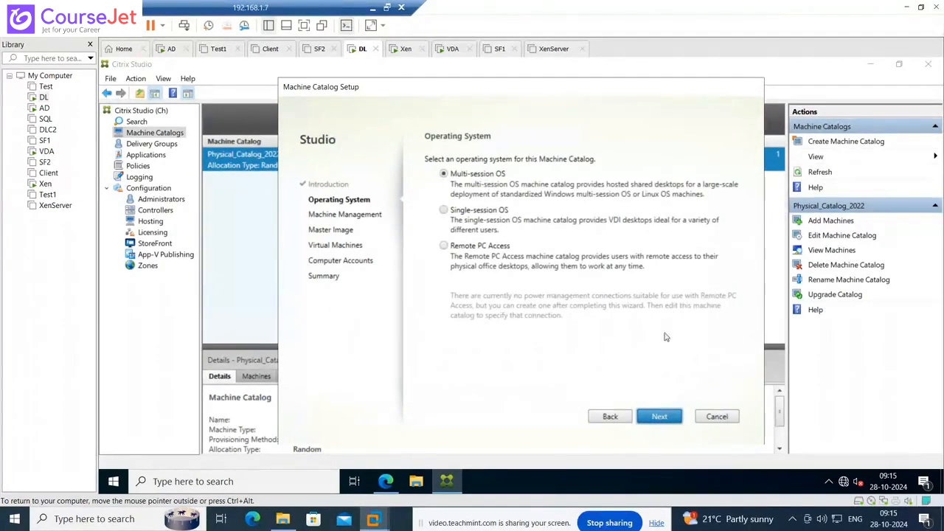
left_click(659, 416)
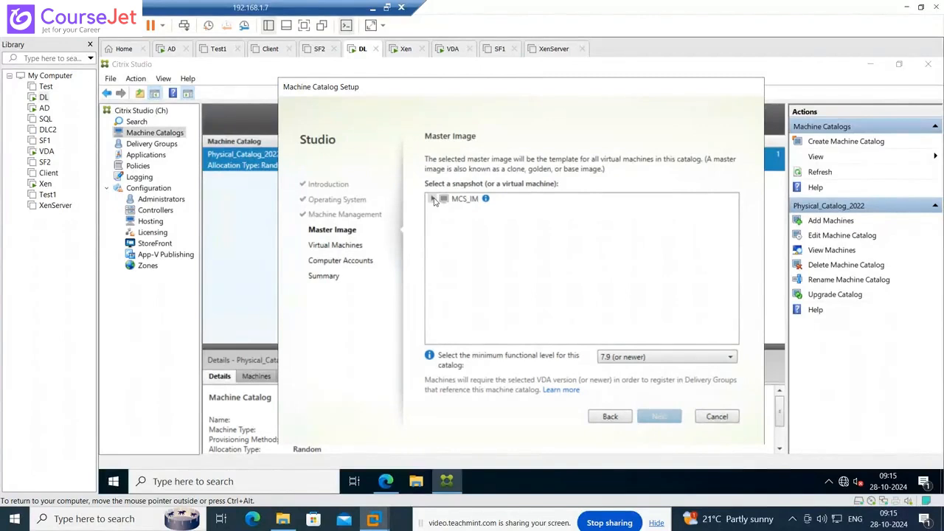
left_click(433, 198)
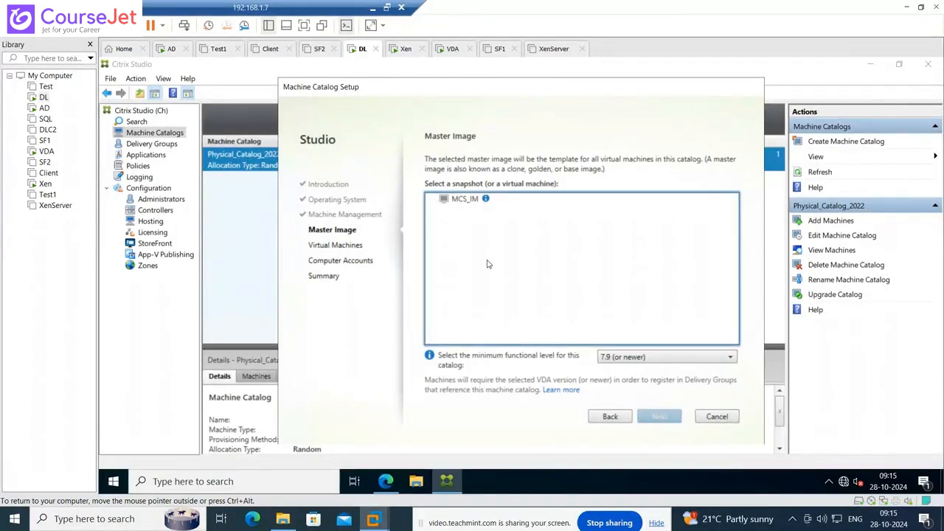
left_click(472, 201)
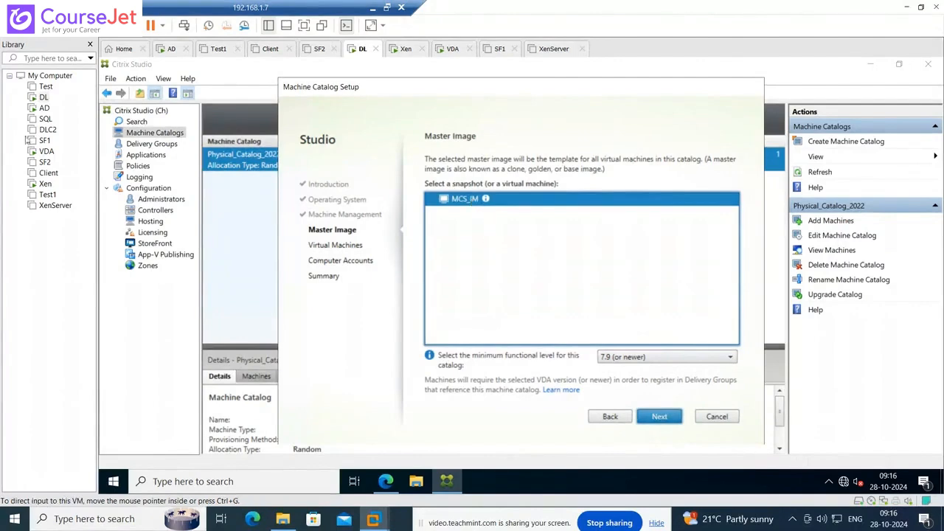
left_click(45, 184)
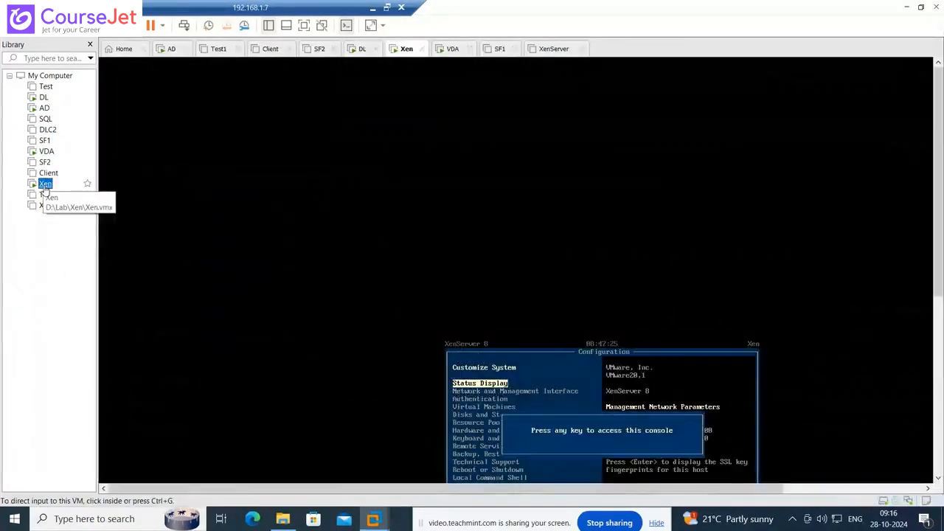
- Take a disks-only snapshot of MCS_IM named New_Snapshot with description 'Clean Image'
left_click(44, 108)
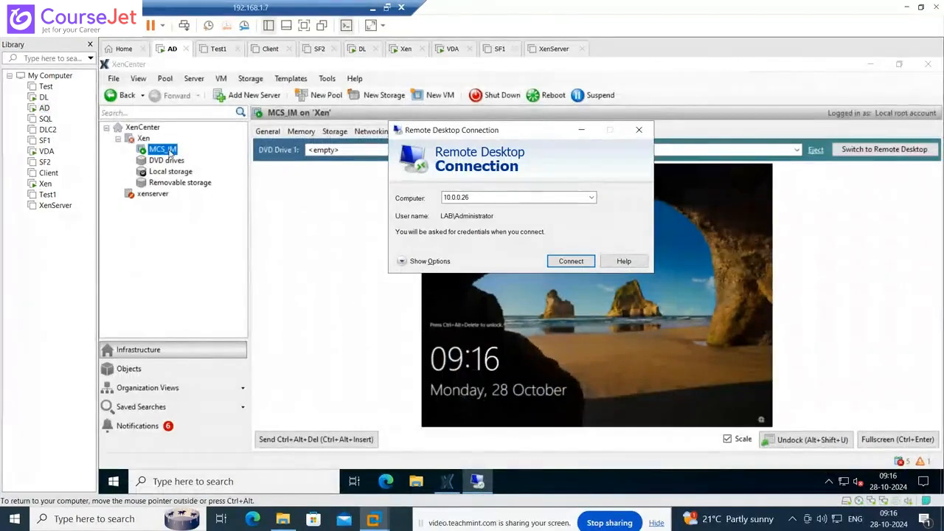
right_click(169, 150)
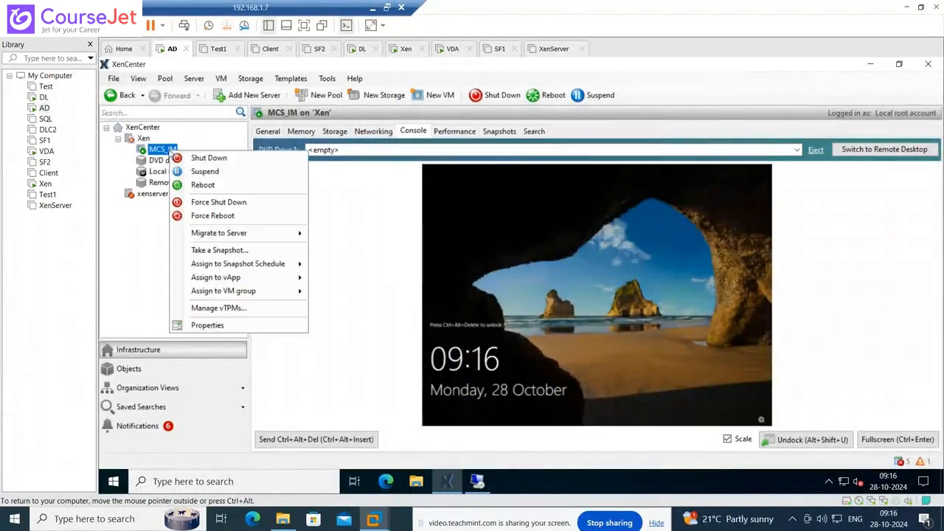
left_click(235, 252)
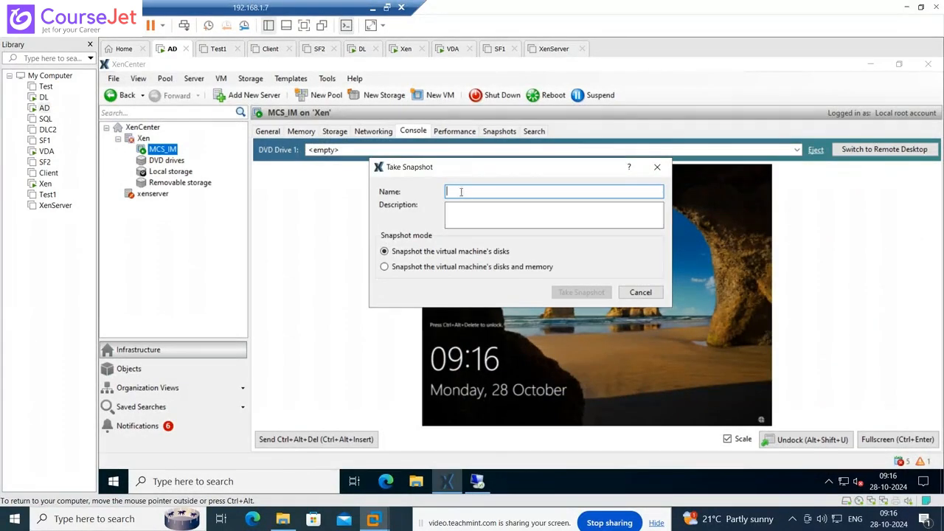
left_click(43, 96)
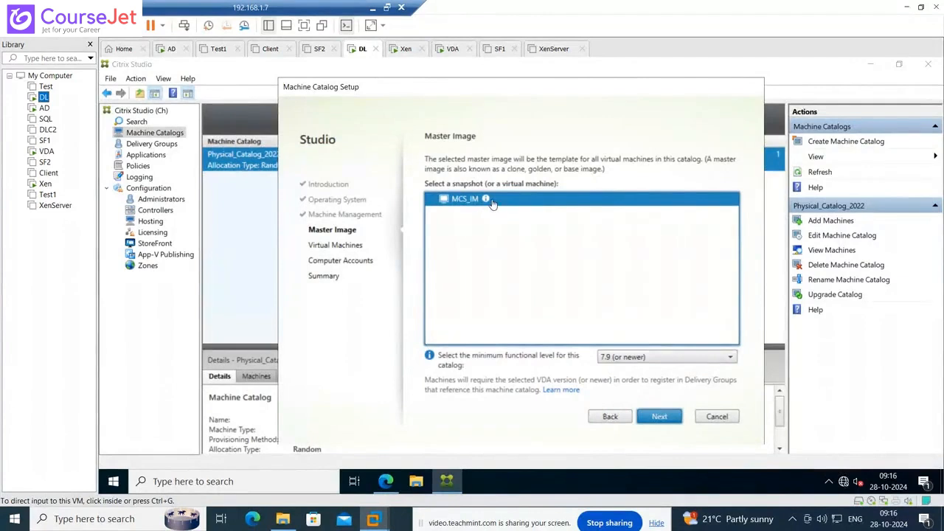
left_click(44, 107)
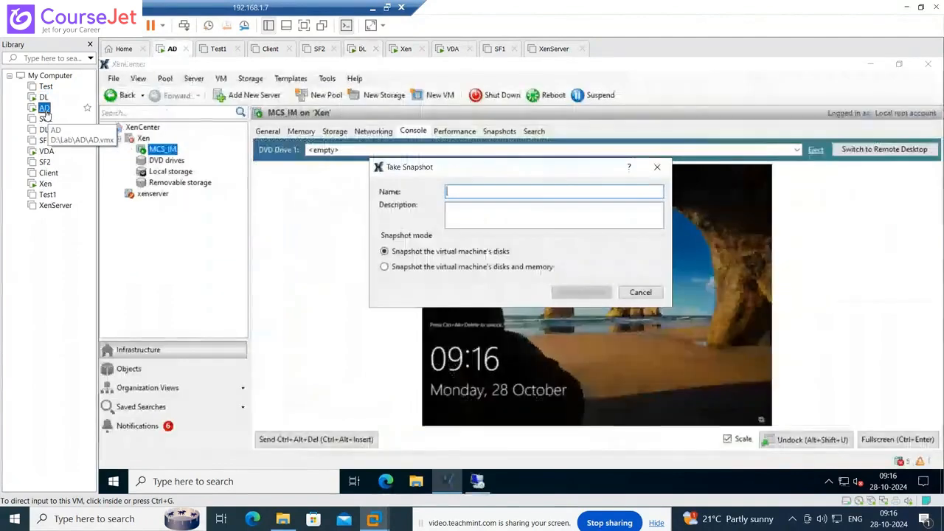
left_click(483, 191)
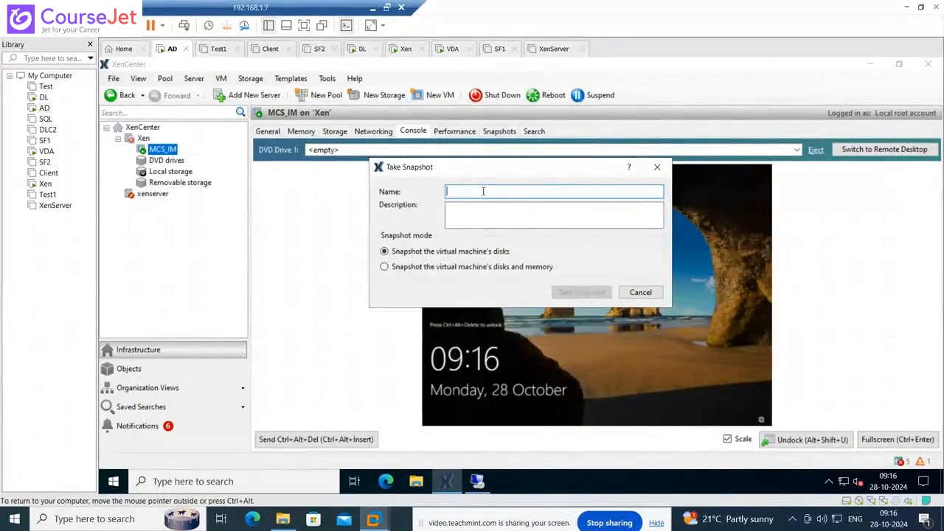
type("New")
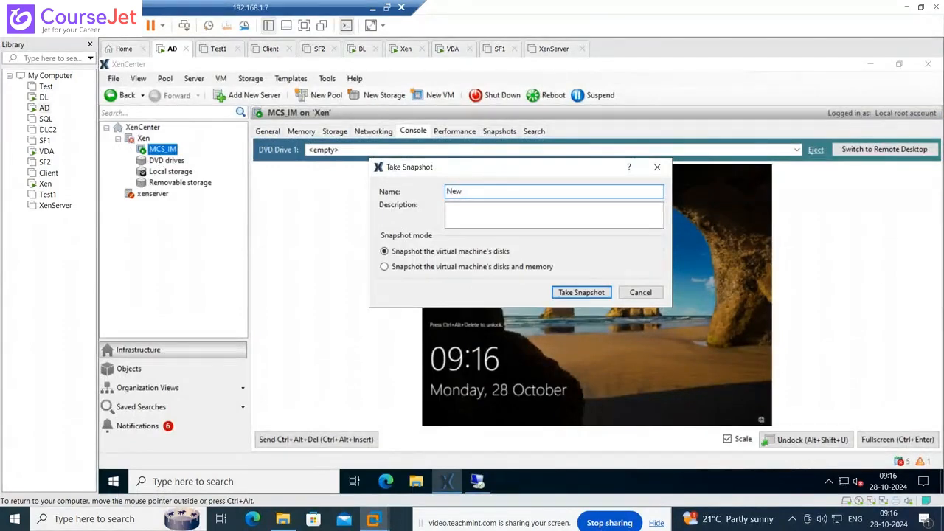
type("_Snapshot")
left_click(508, 211)
type("Cl")
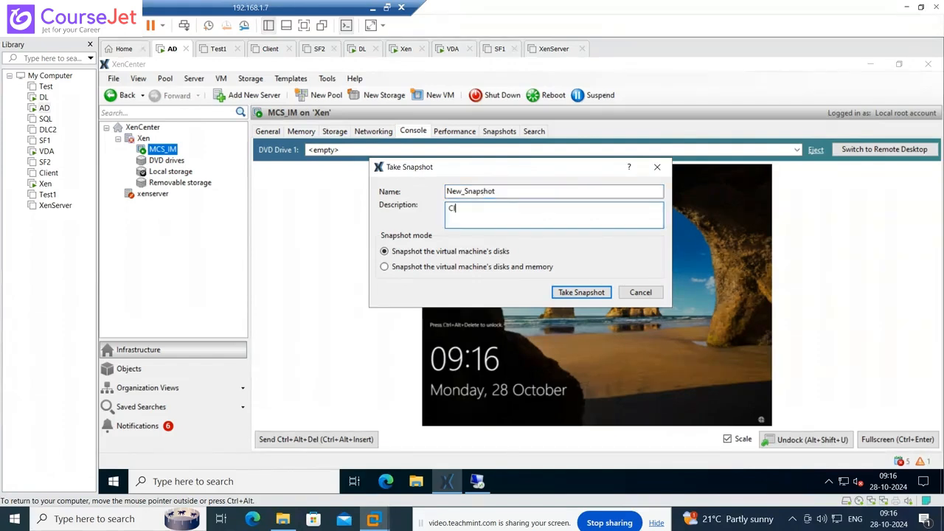
type("ean Image")
left_click(580, 293)
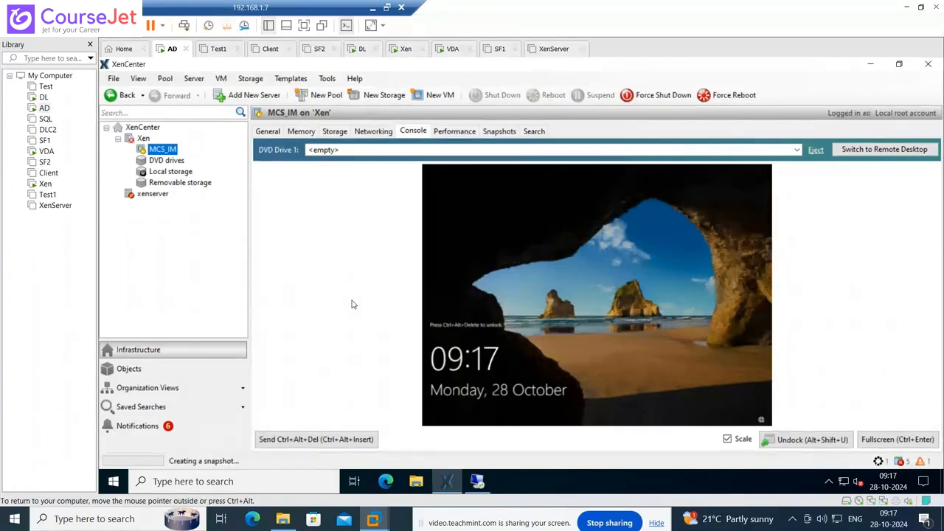
- Check MCS_IM's storage and Xen's Local storage for the New_Snapshot disk, then return to DL
left_click(344, 133)
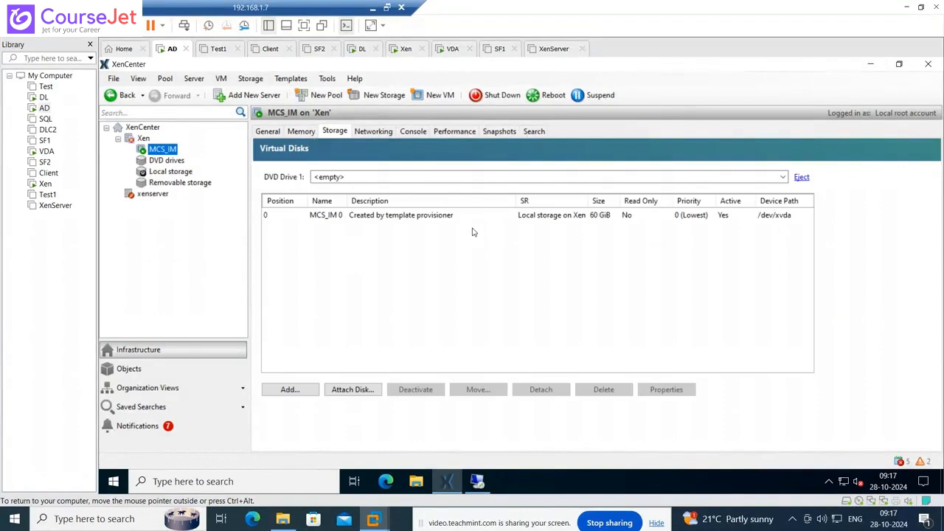
left_click(178, 172)
left_click(297, 134)
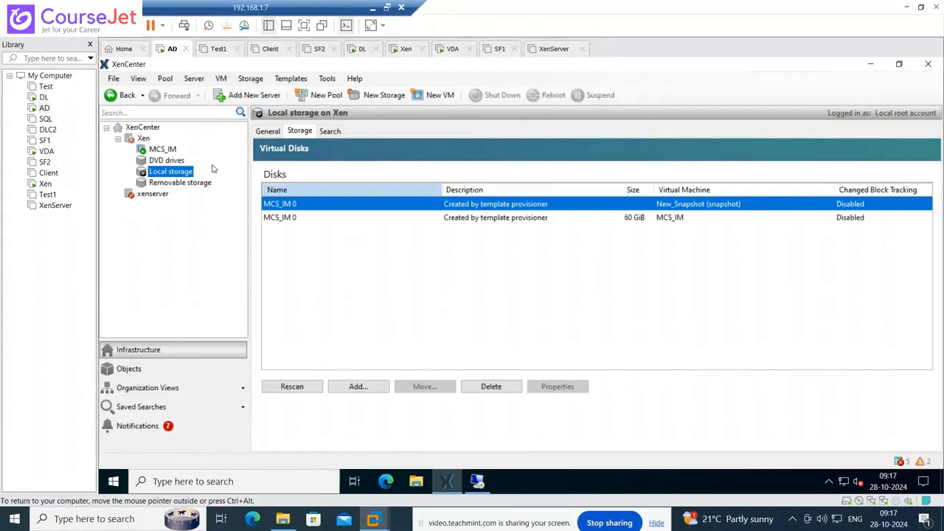
left_click(162, 149)
left_click(44, 97)
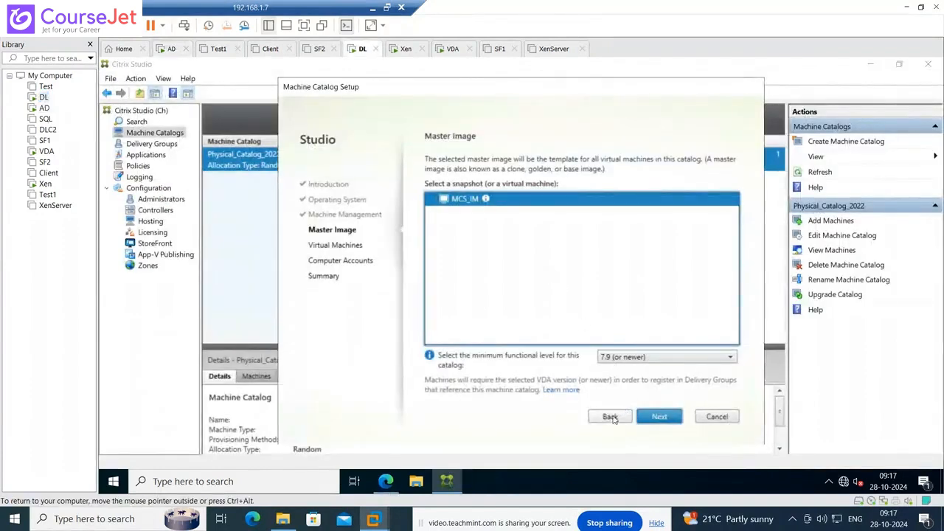
- Refresh the image list, pick MCS_IM's New_Snapshot, keep functional level 7.9 (or newer), and continue
left_click(610, 418)
left_click(661, 417)
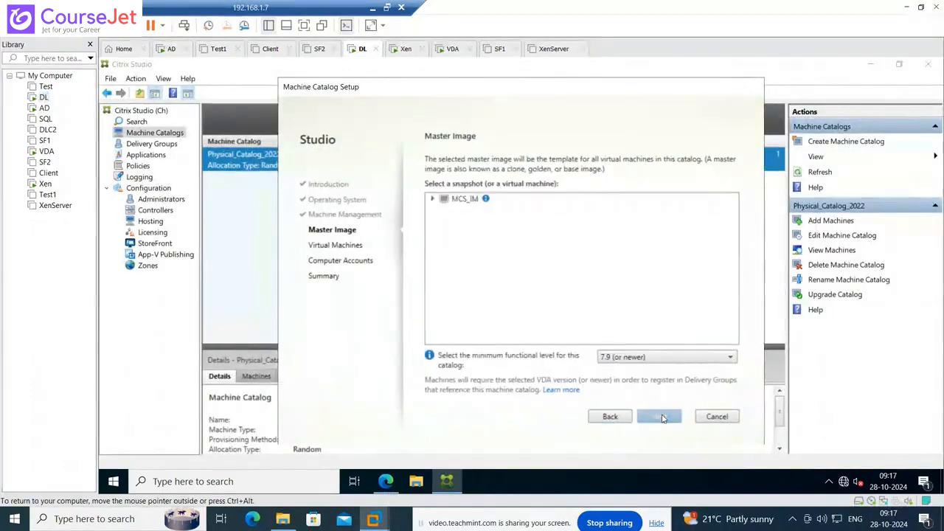
left_click(432, 199)
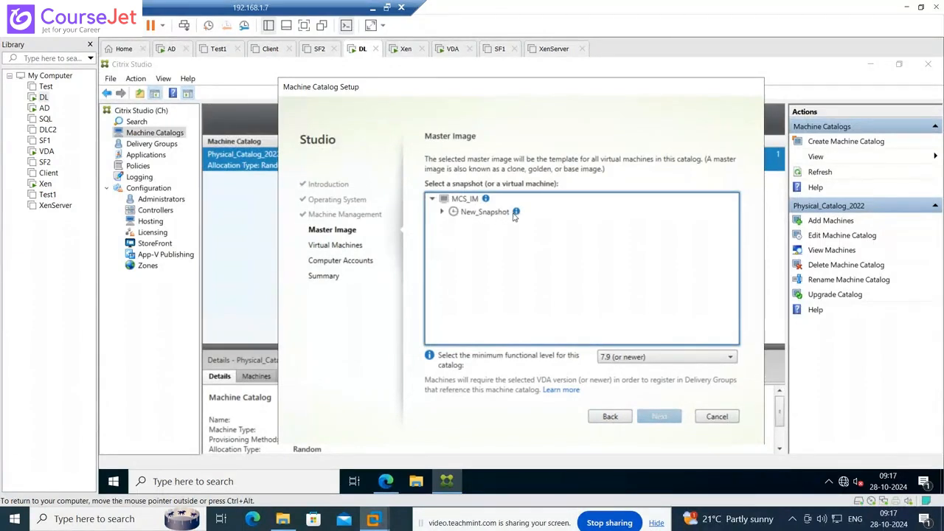
left_click(487, 212)
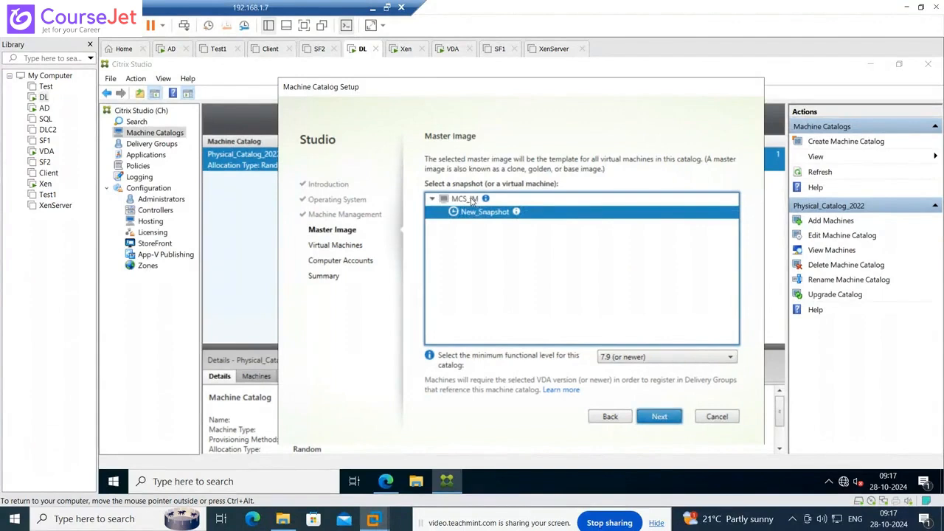
left_click(472, 199)
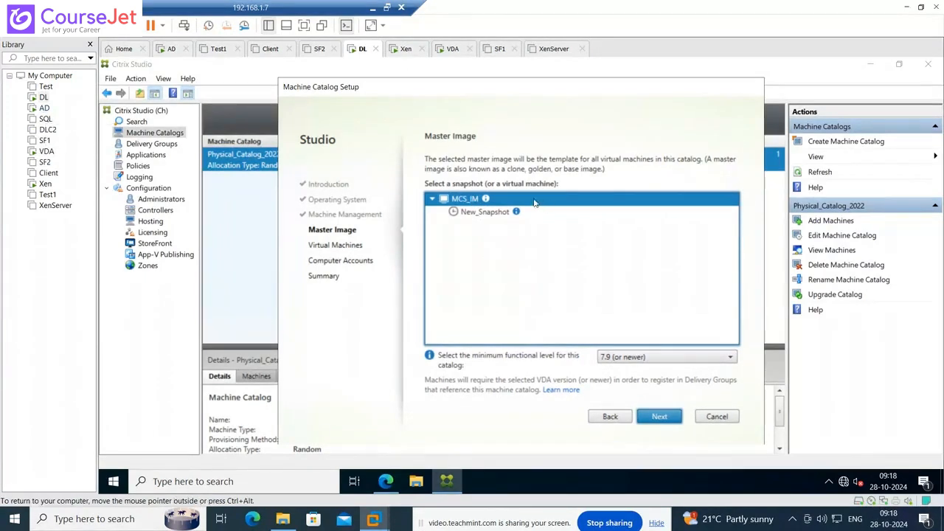
left_click(481, 213)
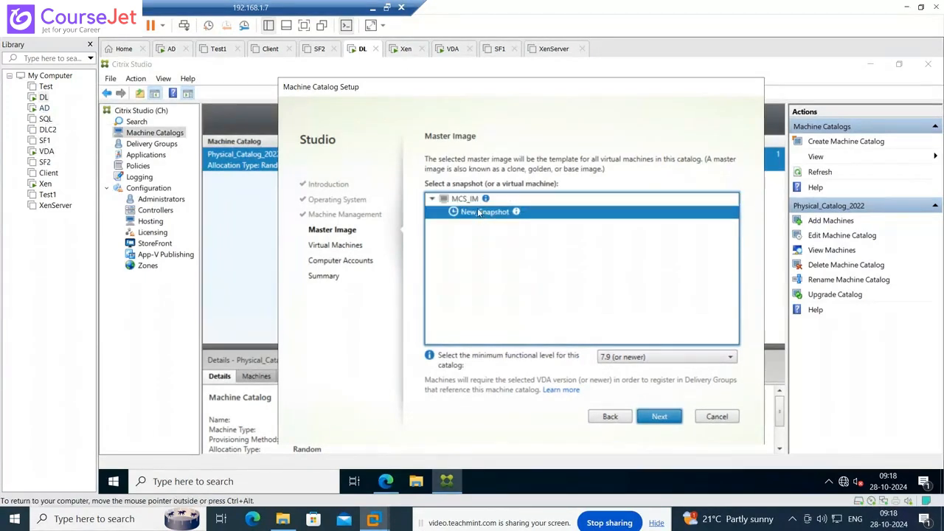
left_click(652, 359)
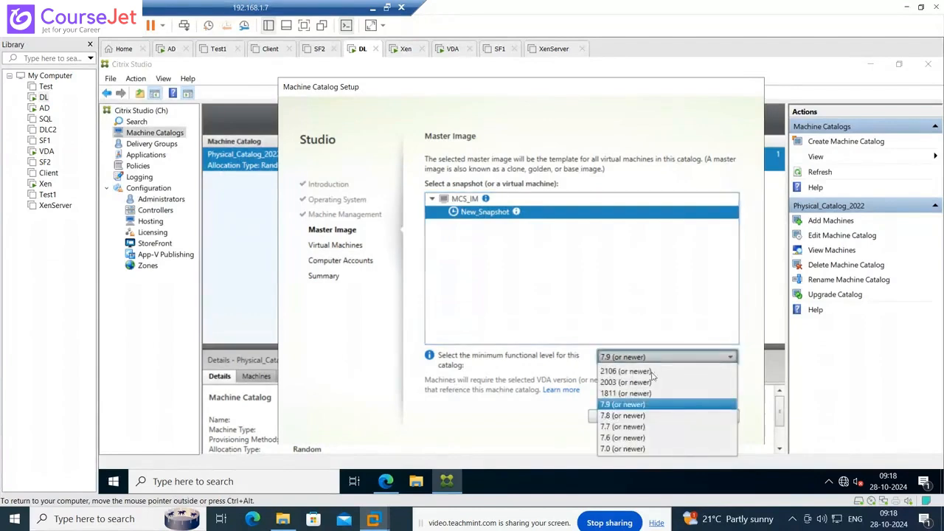
left_click(624, 404)
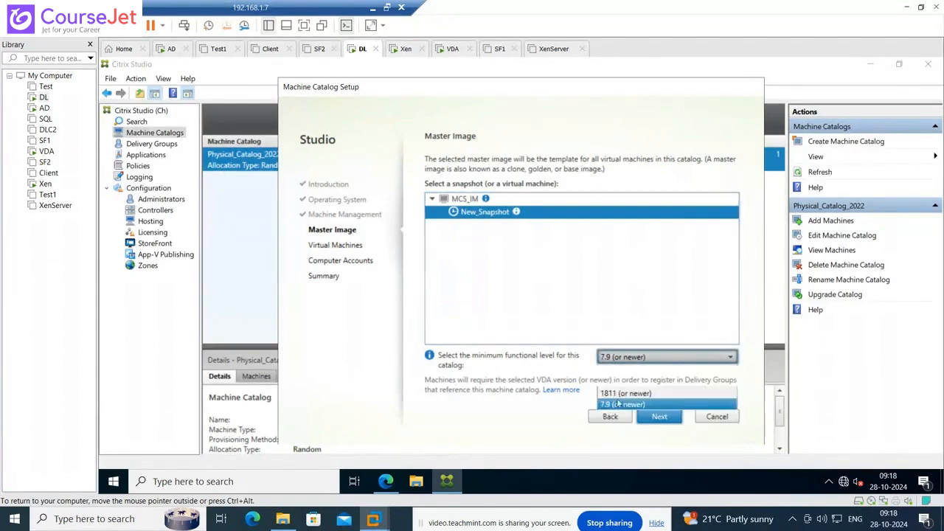
left_click(668, 420)
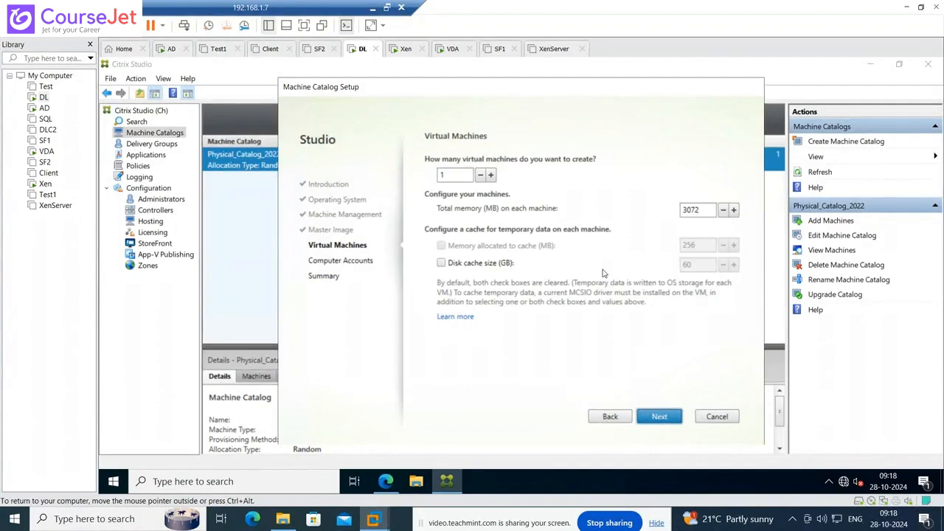
- Specify one VM with 2072 MB memory and no temporary-data disk cache, then continue
left_click(451, 176)
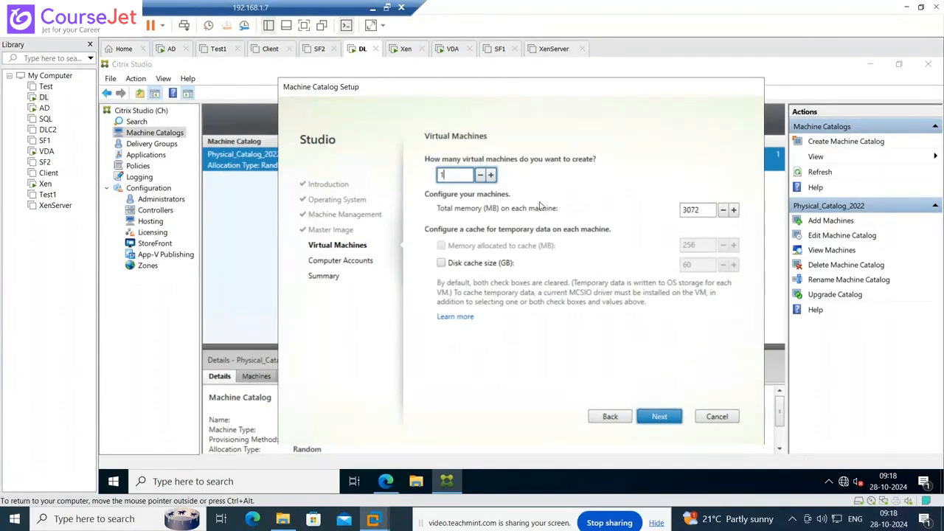
left_click(687, 213)
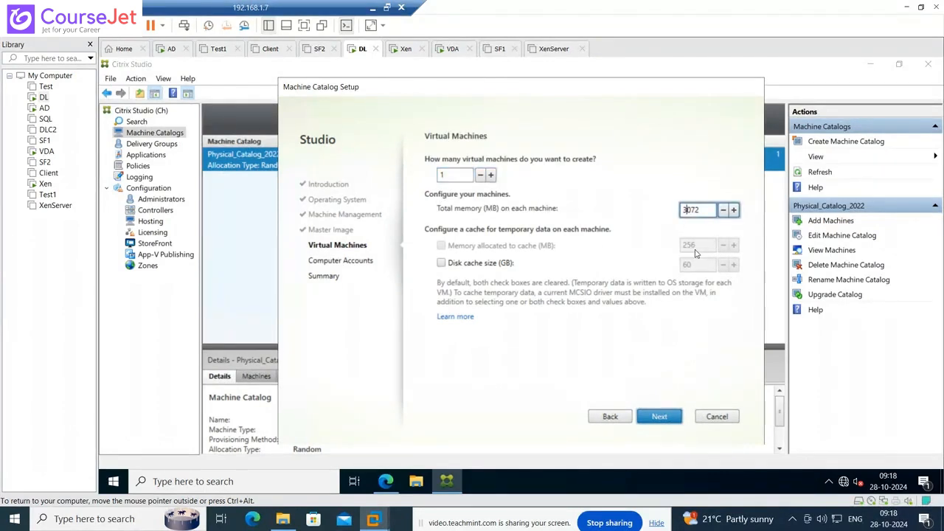
key("BackSpace")
type("2")
left_click(445, 265)
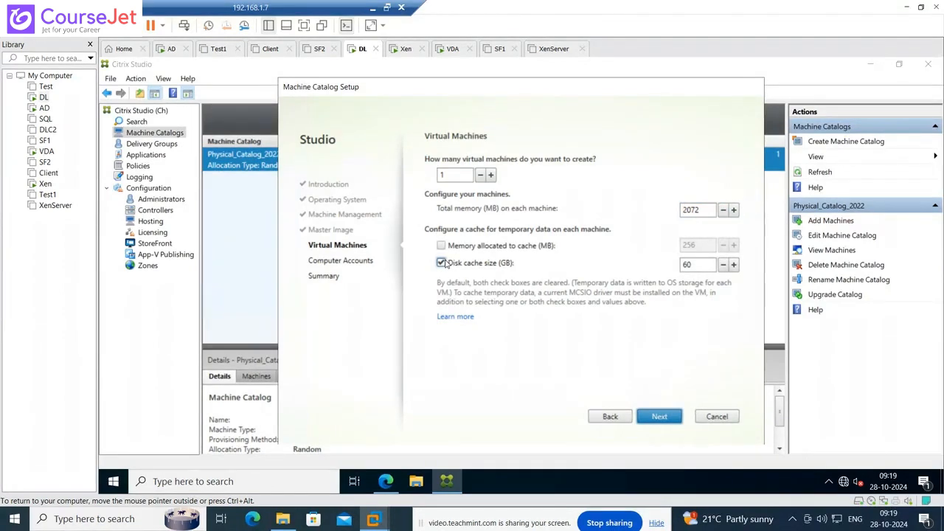
left_click(441, 264)
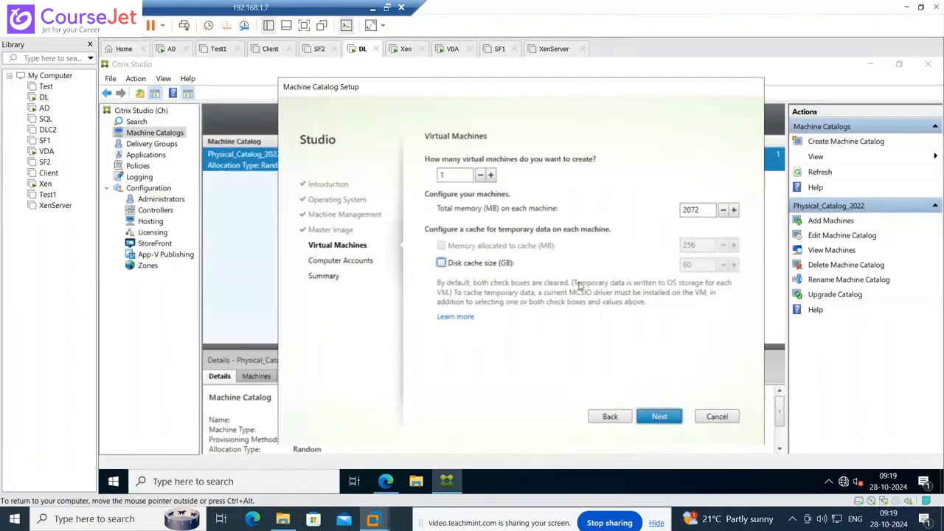
left_click(660, 417)
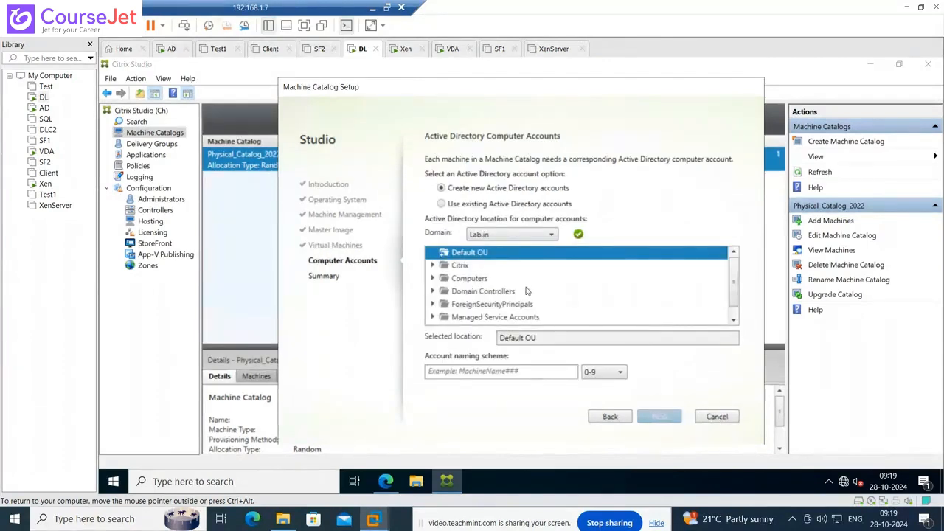
- Place the machine accounts in Lab.in's Citrix OU with naming scheme CTXMCS#01
mouse_move(733, 276)
left_mouse_down()
mouse_move(734, 304)
mouse_move(735, 276)
left_mouse_up()
left_click(433, 265)
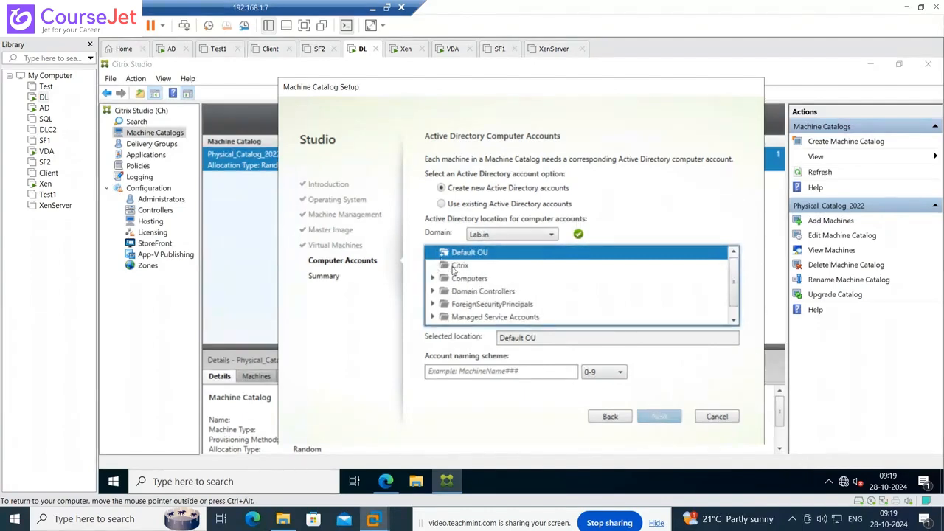
left_click(453, 267)
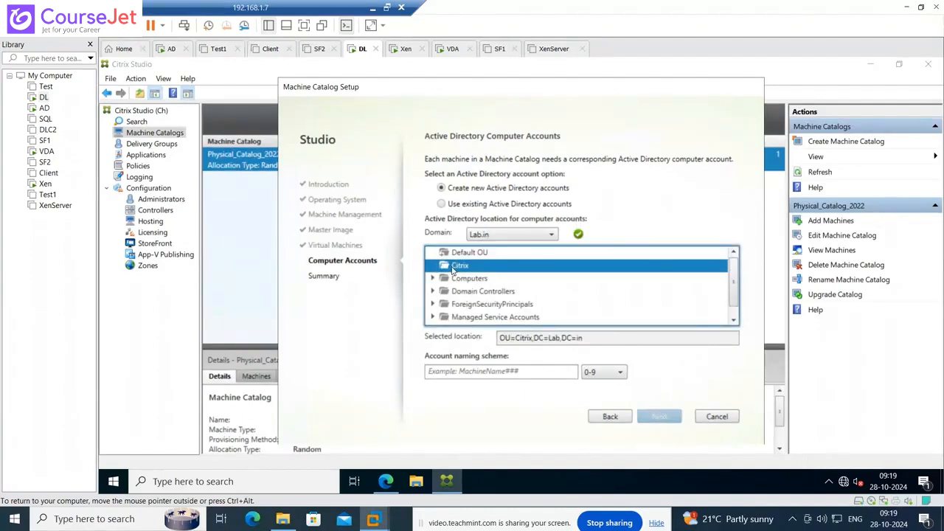
left_click(476, 374)
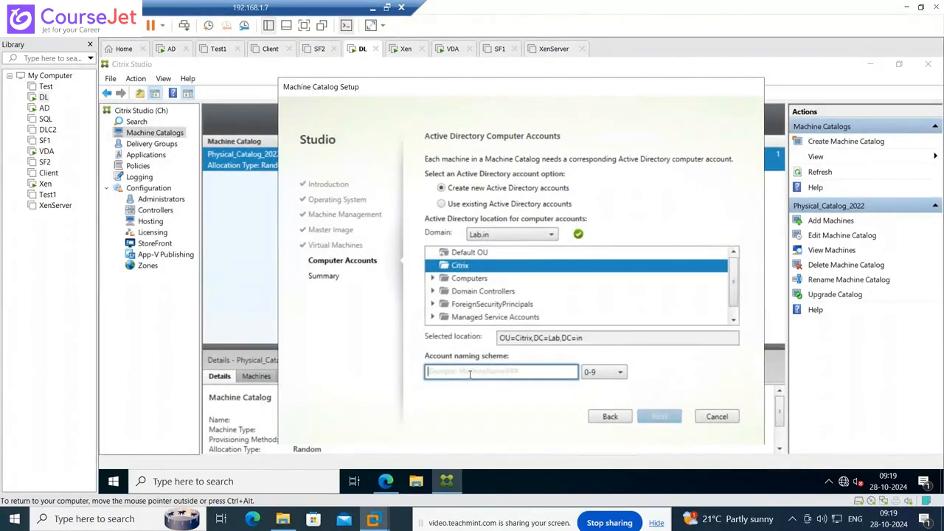
type("M")
key("BackSpace")
type("CTXMC")
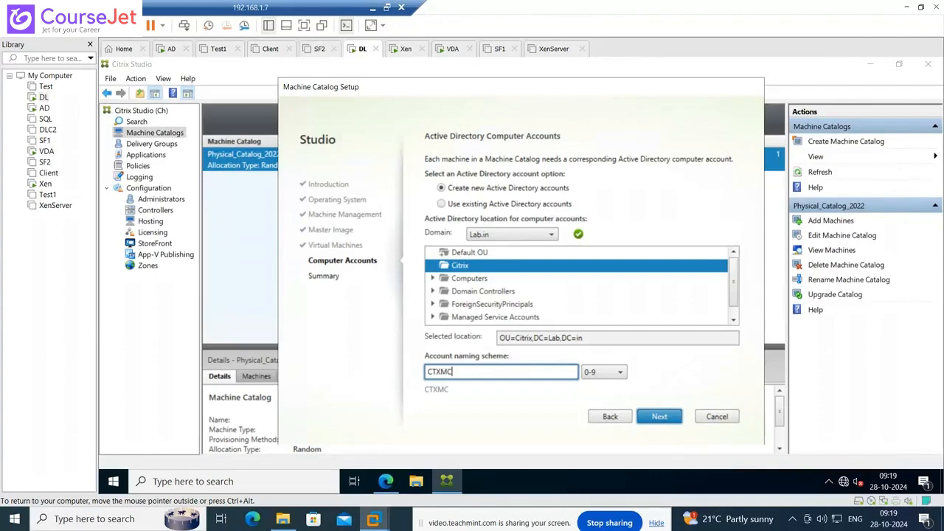
type("S#01")
- On the Summary page, enter name CTX_MCS_Catalog and description '2022_MCS Catalog', fixing the typo
left_click(660, 415)
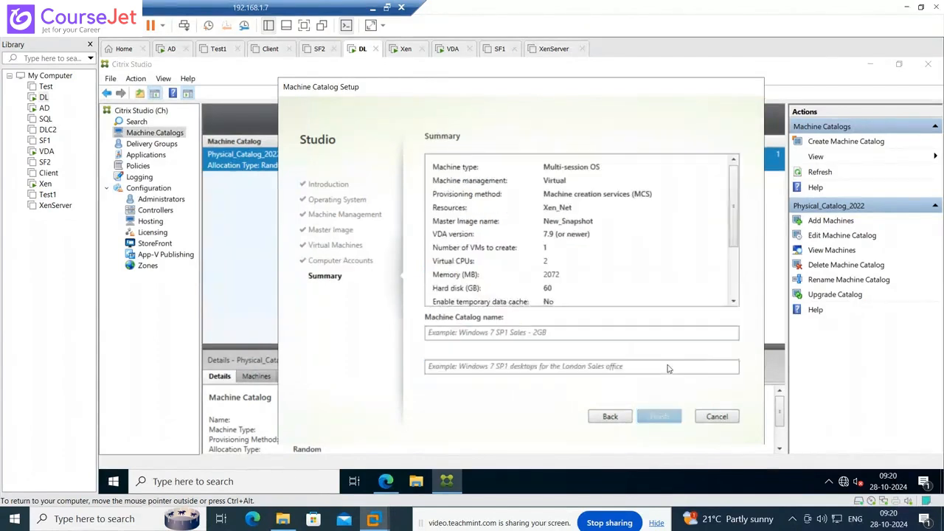
left_click(486, 322)
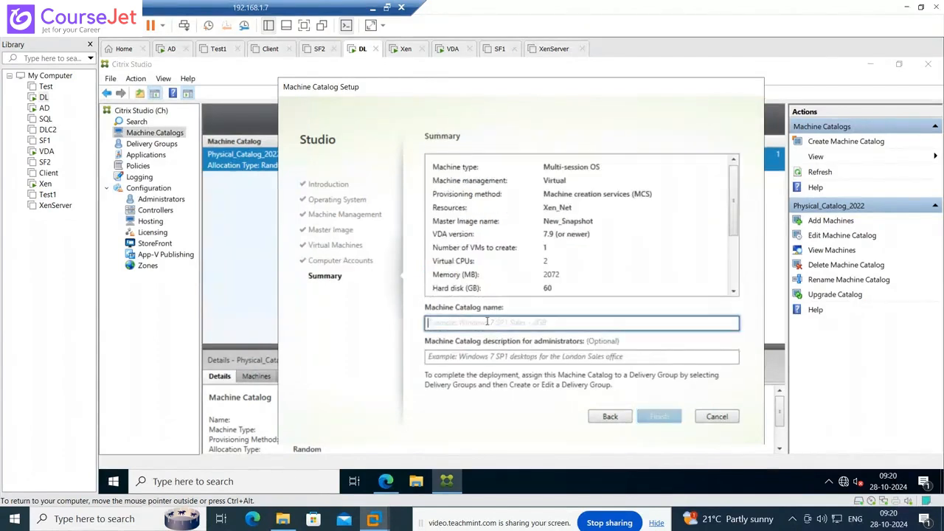
type("CTX")
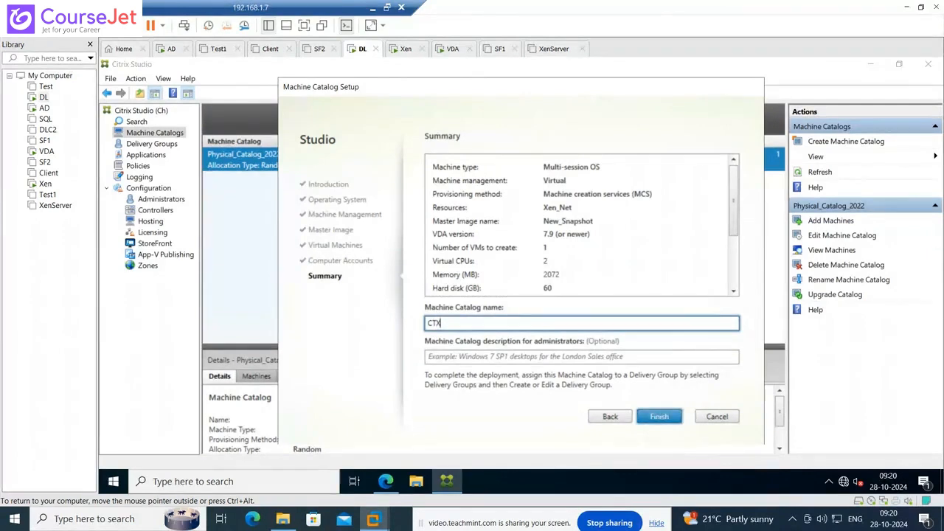
type("_MCS_Catalog")
left_click(451, 359)
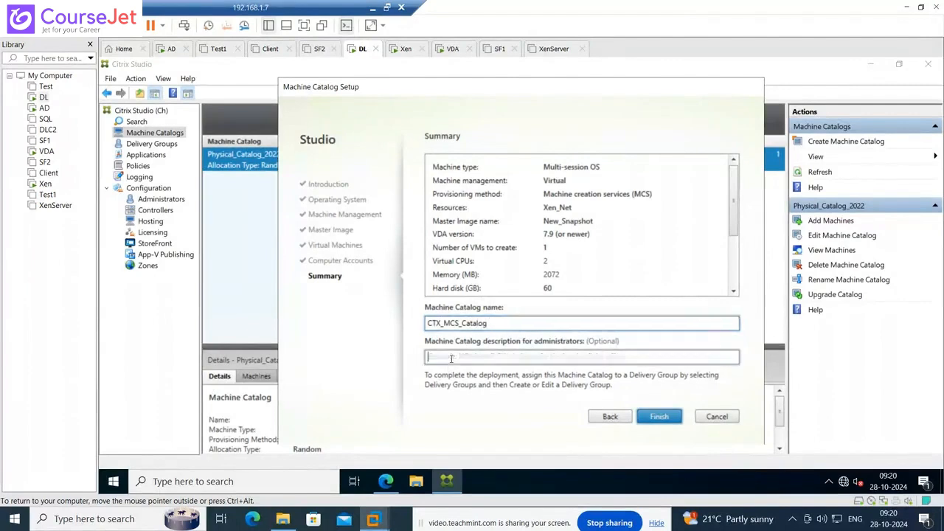
type("202")
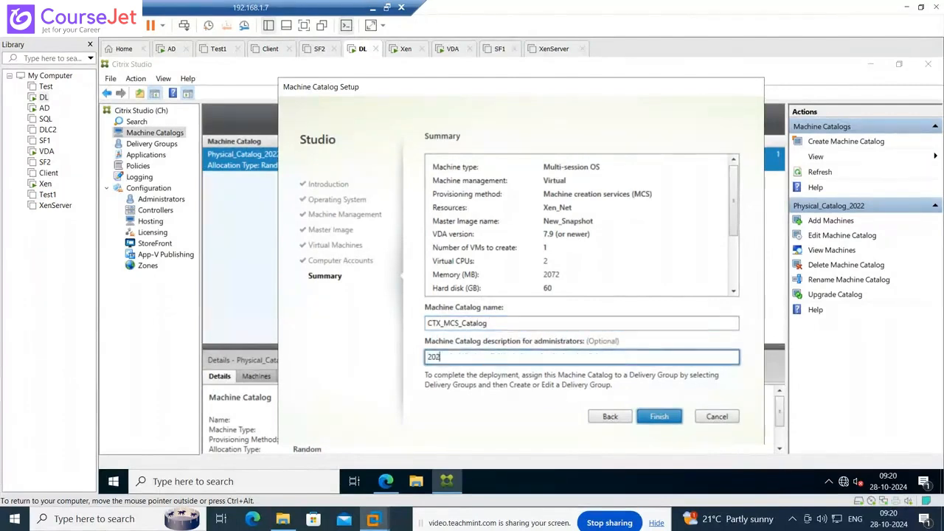
type("2_MCS")
type(" Calat")
type("lo")
type("g")
key("BackSpace")
key("BackSpace")
key("BackSpace")
key("BackSpace")
key("BackSpace")
key("BackSpace")
type("talog")
- Finish the wizard so CTX_MCS_Catalog creation starts copying the master image
left_click(655, 419)
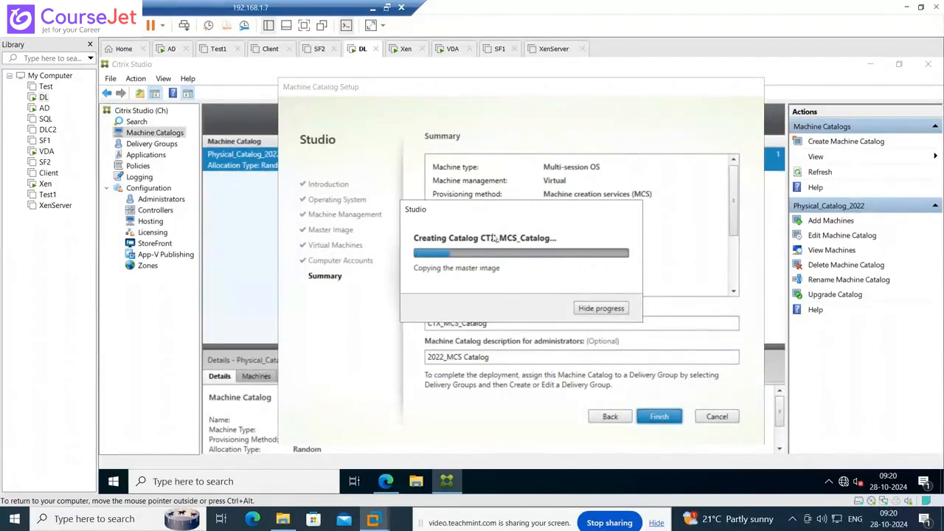
- On the AD machine, rescan the Xen host's Local storage in XenCenter
left_click(44, 107)
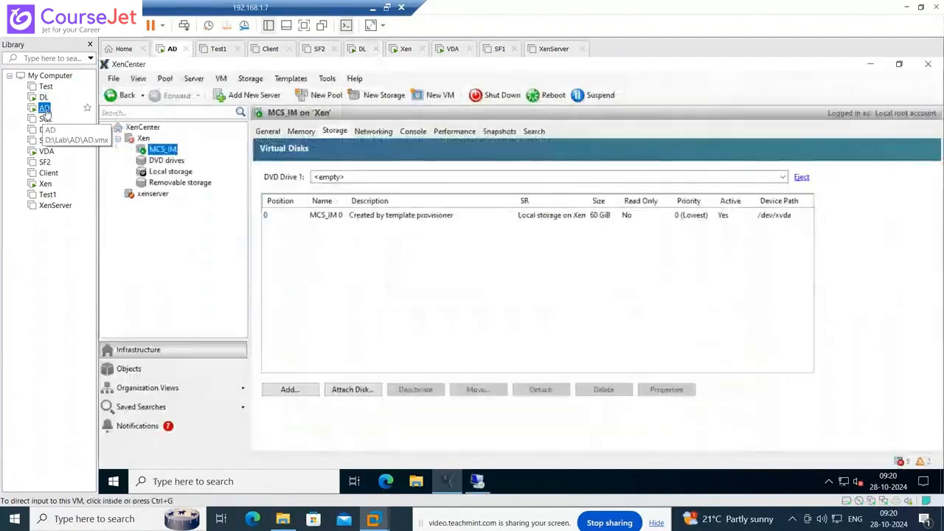
left_click(351, 299)
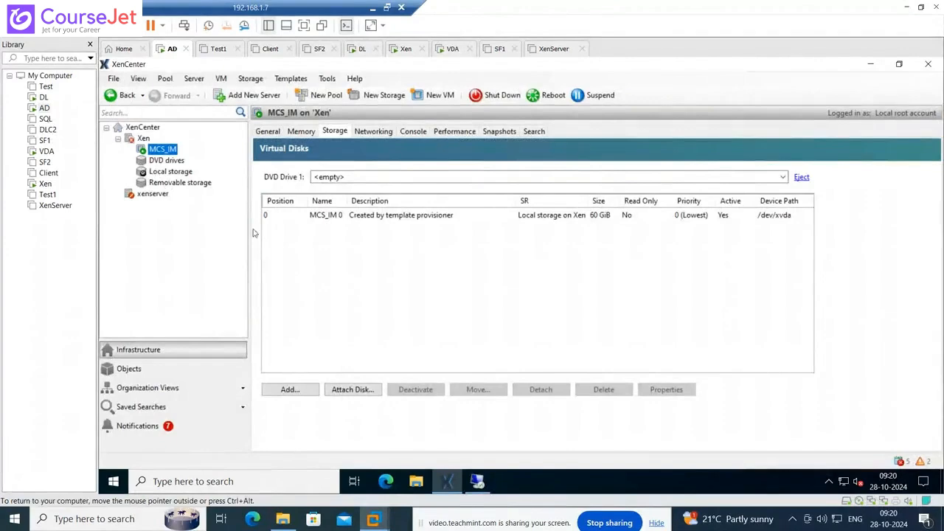
left_click(161, 175)
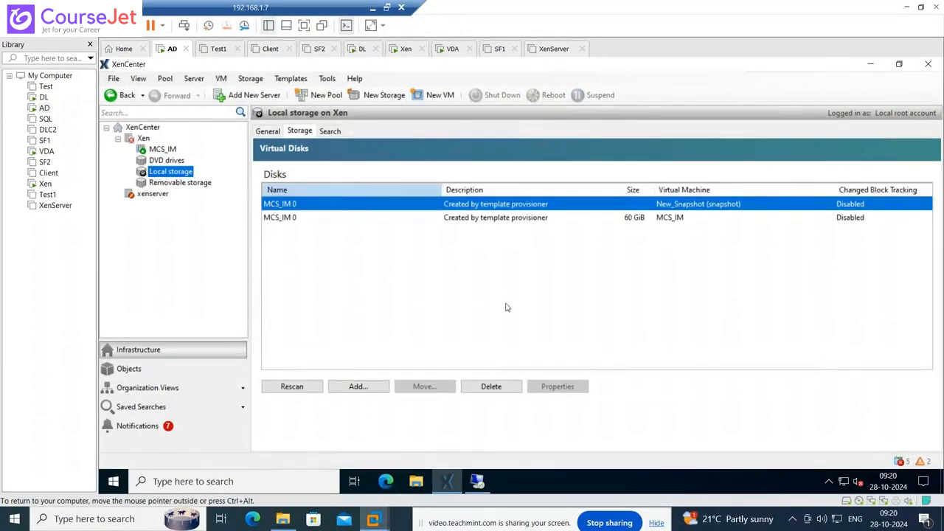
left_click(308, 389)
- Check catalog progress on DL, then view MCS_IM's 60 GiB disk in XenCenter
left_click(44, 96)
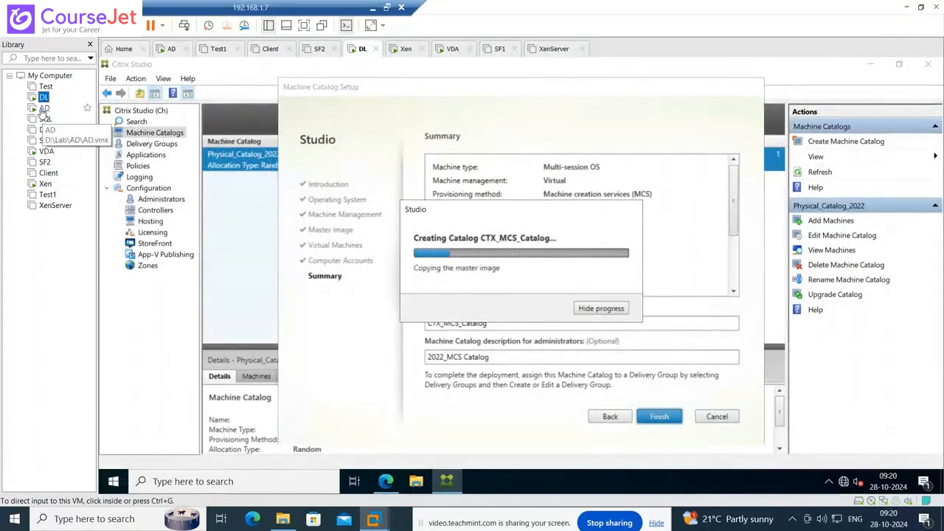
left_click(42, 108)
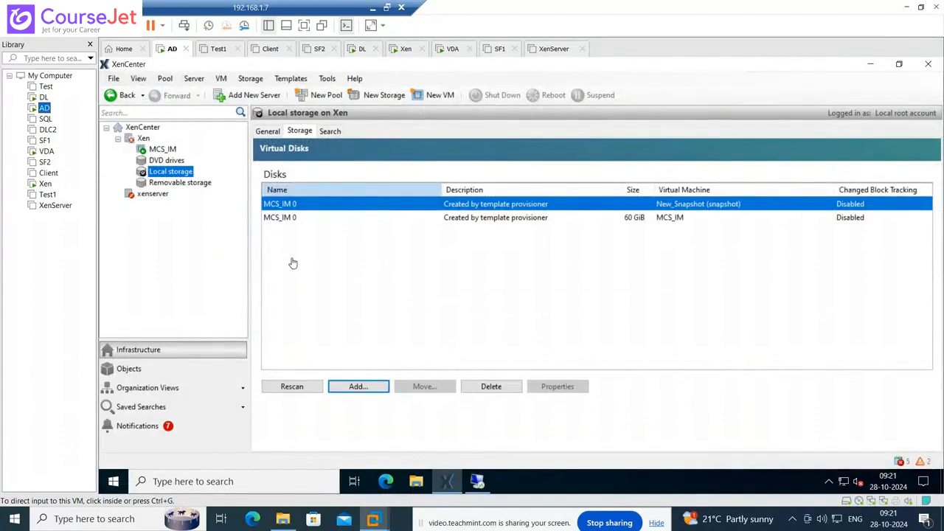
left_click(41, 101)
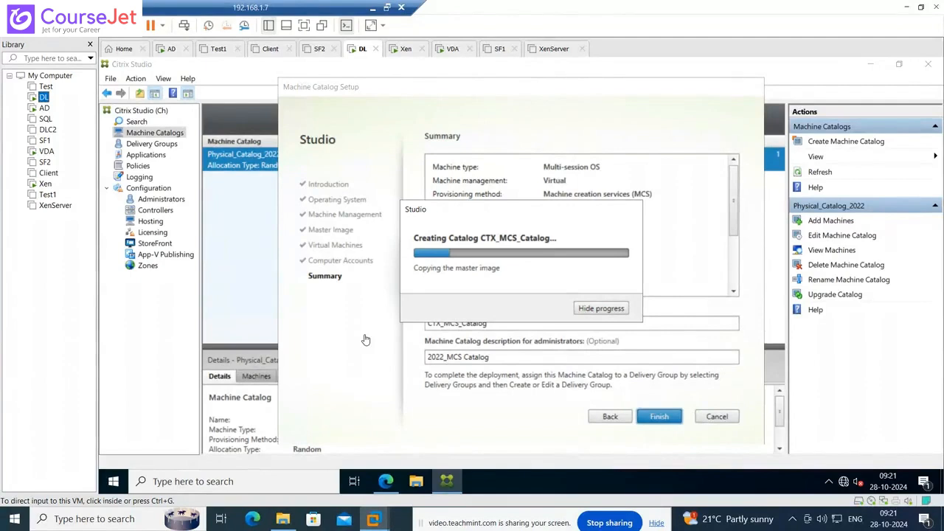
left_click(45, 108)
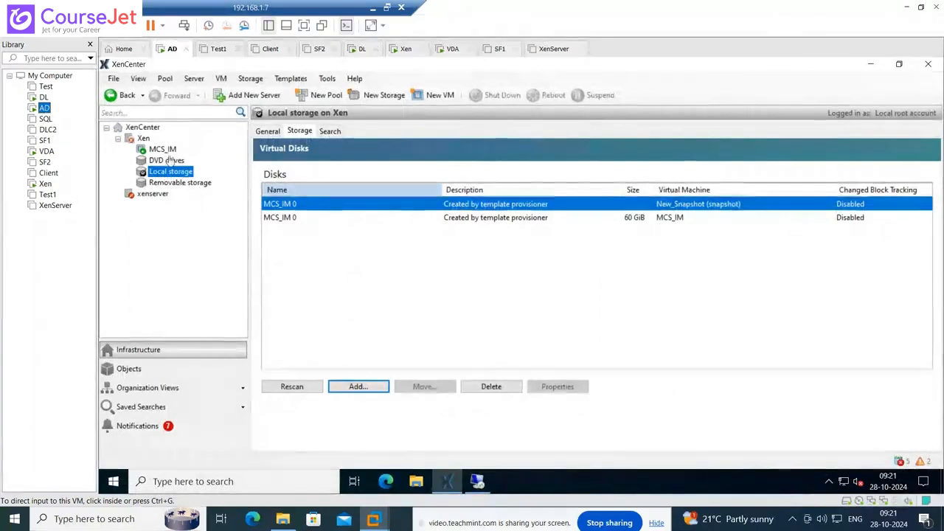
left_click(168, 153)
left_click(168, 153)
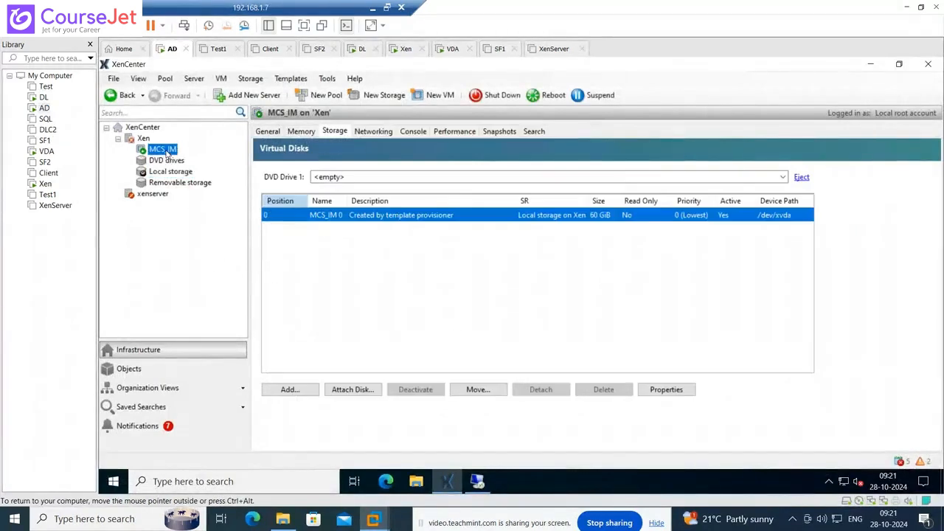
- Flip between DL and AD, settling on DL to watch the master image copy progress
left_click(44, 99)
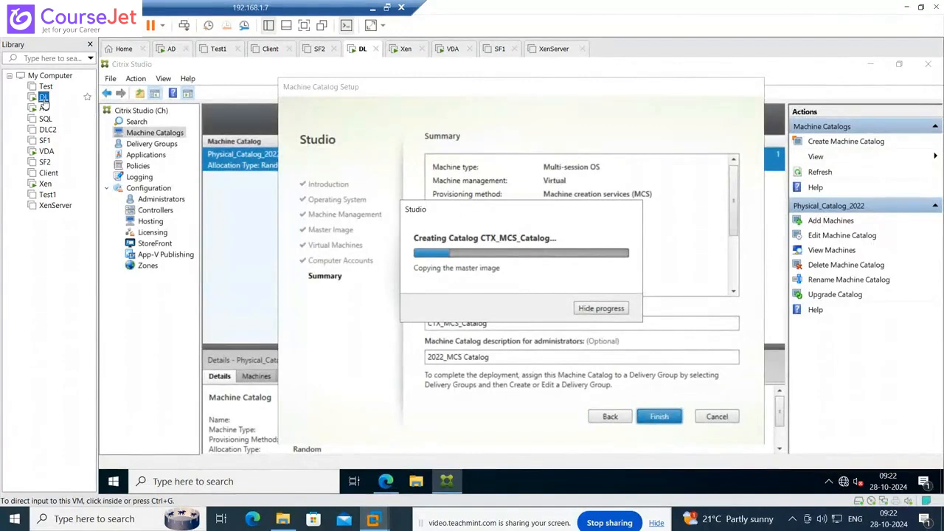
left_click(44, 108)
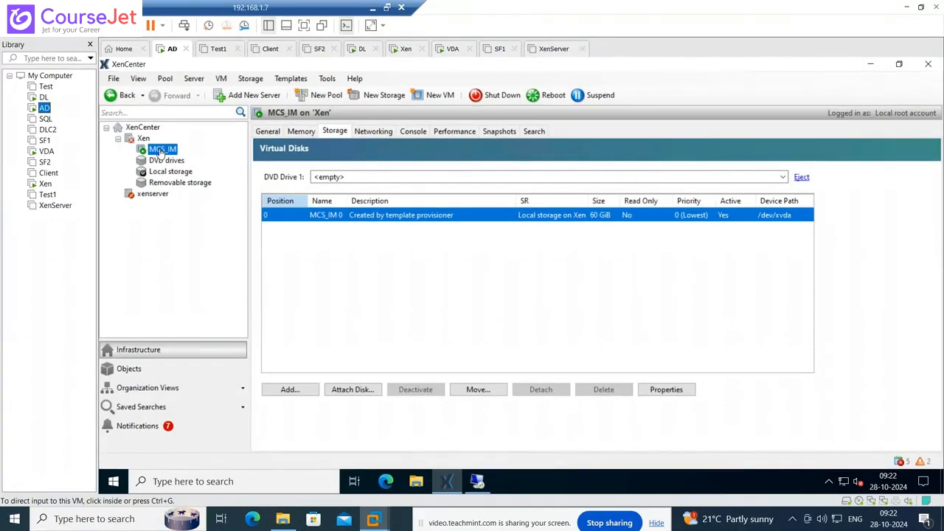
left_click(41, 98)
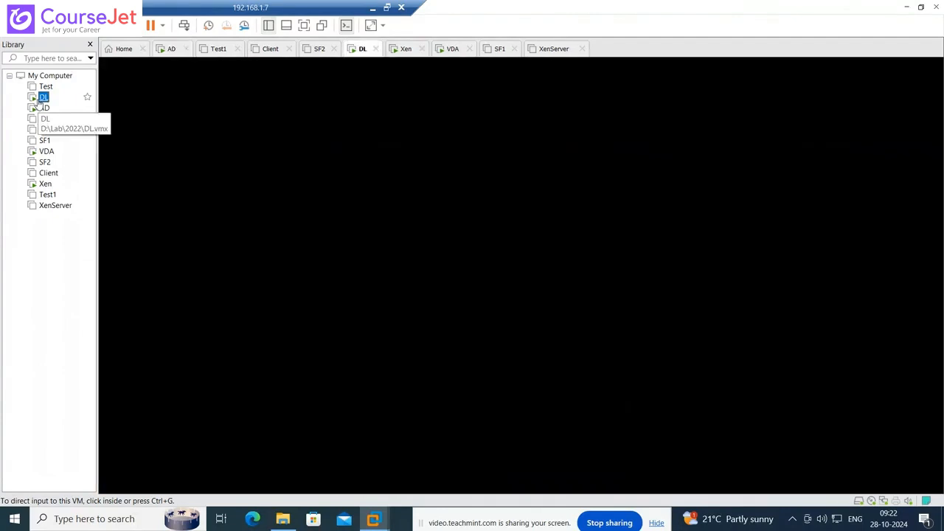
left_click(43, 108)
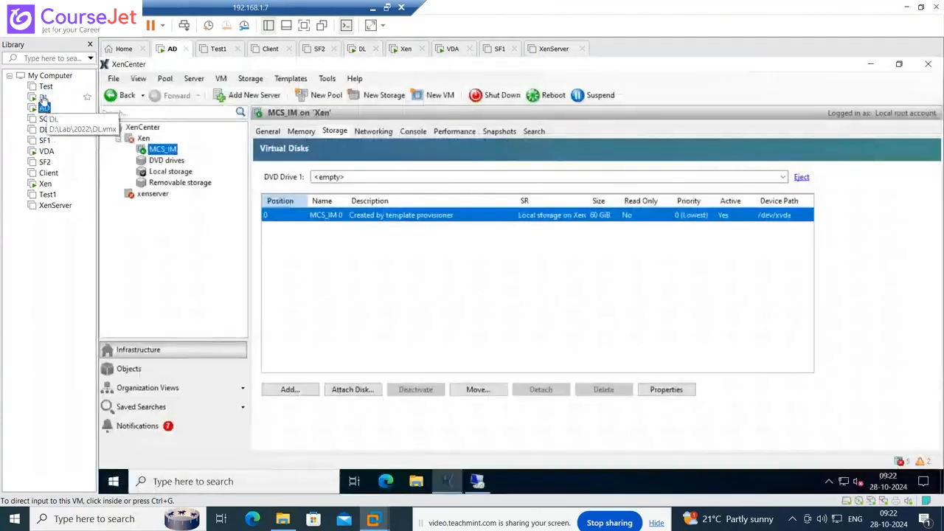
left_click(42, 97)
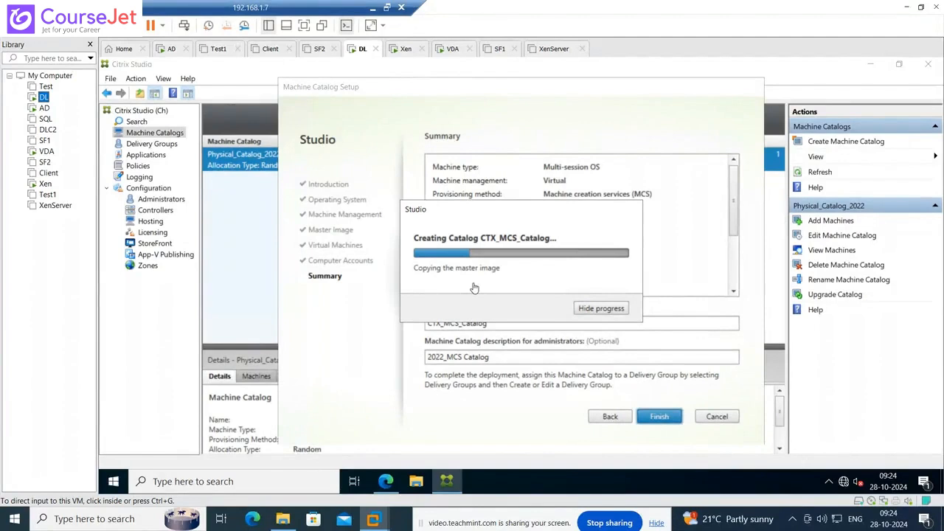
- On the AD machine, rescan Xen's Local storage repository in XenCenter
left_click(44, 109)
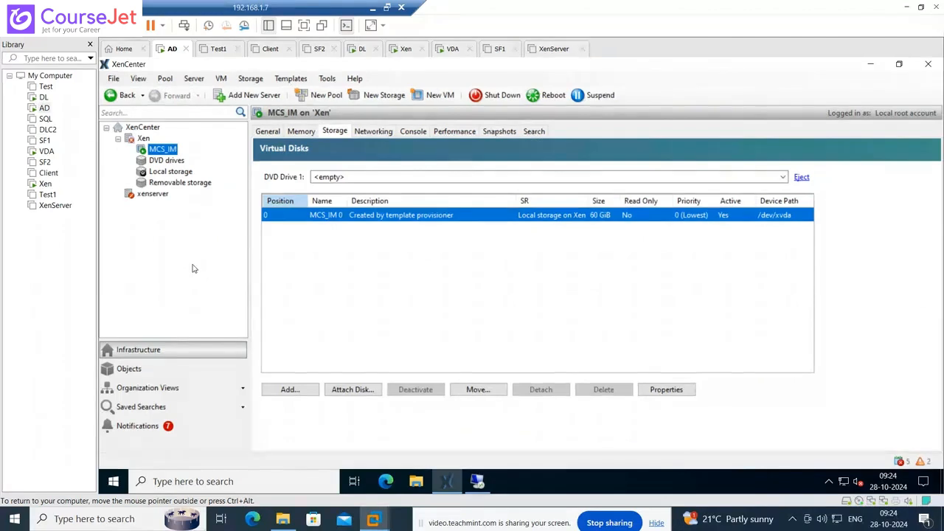
left_click(178, 172)
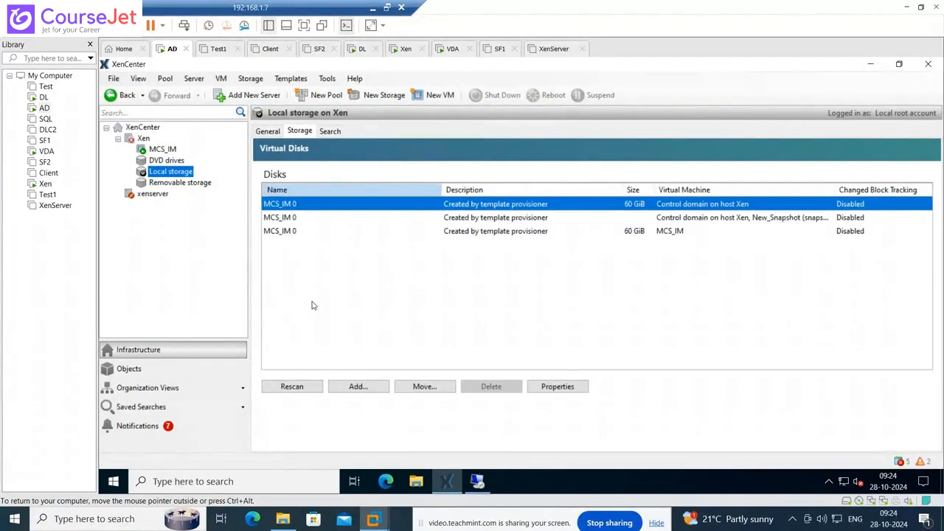
left_click(297, 386)
- Show the Xen host's General properties, then return to DL to watch CTX_MCS_Catalog creation
left_click(141, 138)
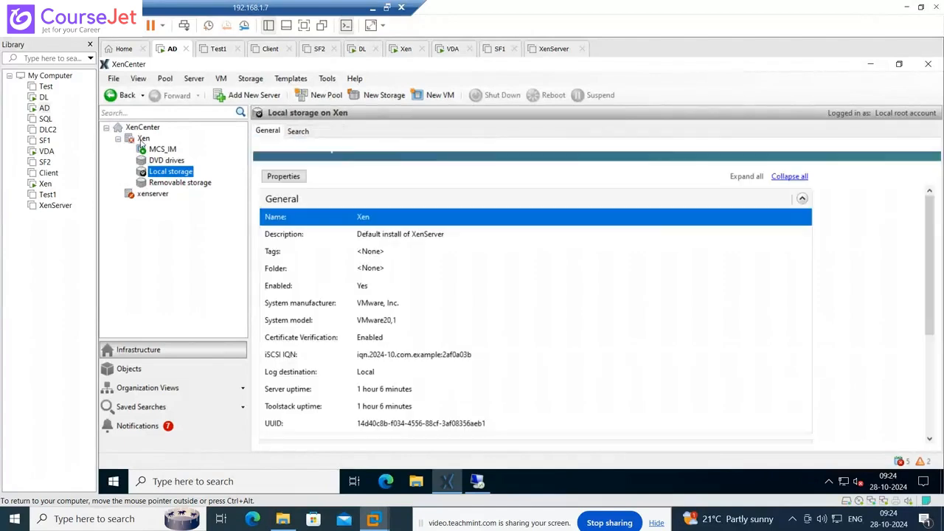
left_click(44, 97)
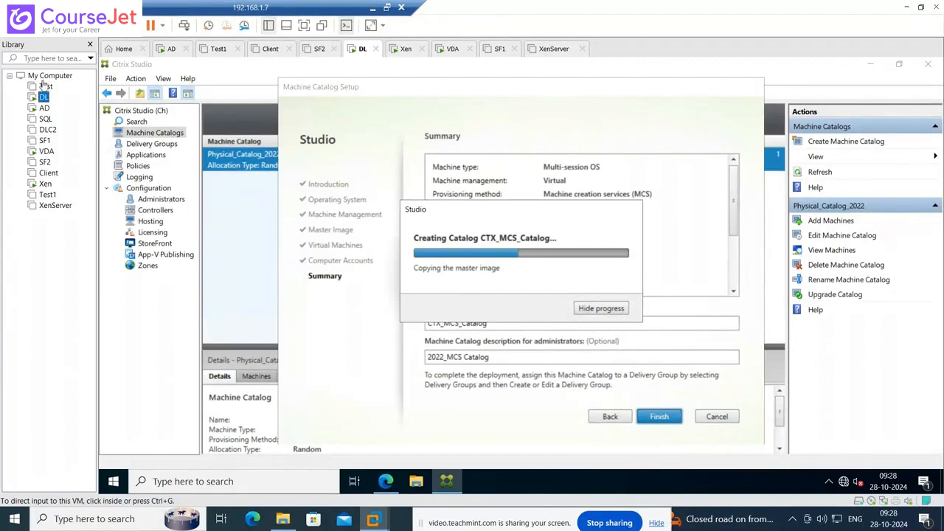
left_click(45, 109)
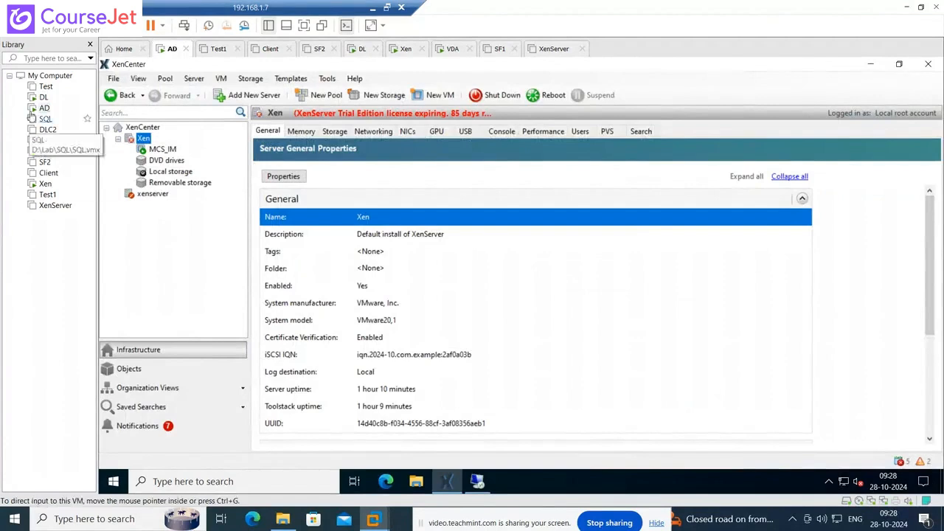
left_click(44, 97)
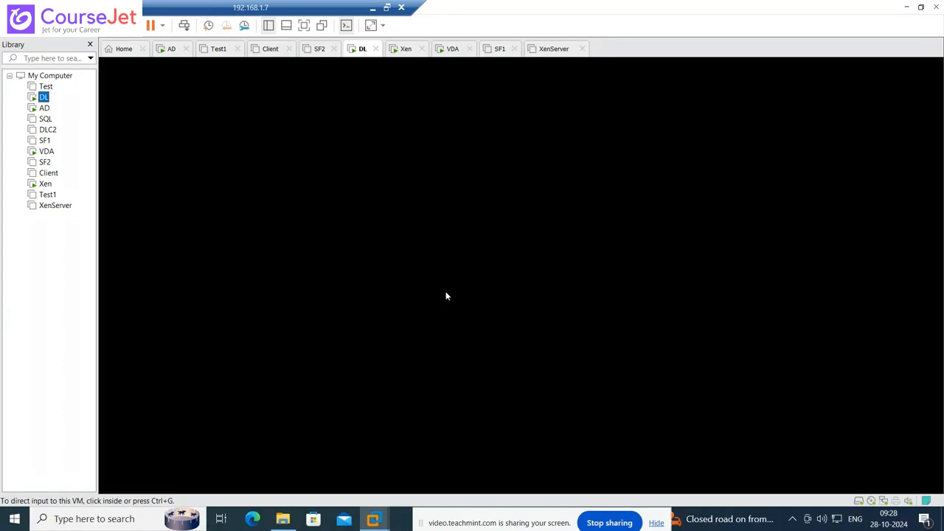
left_click(45, 108)
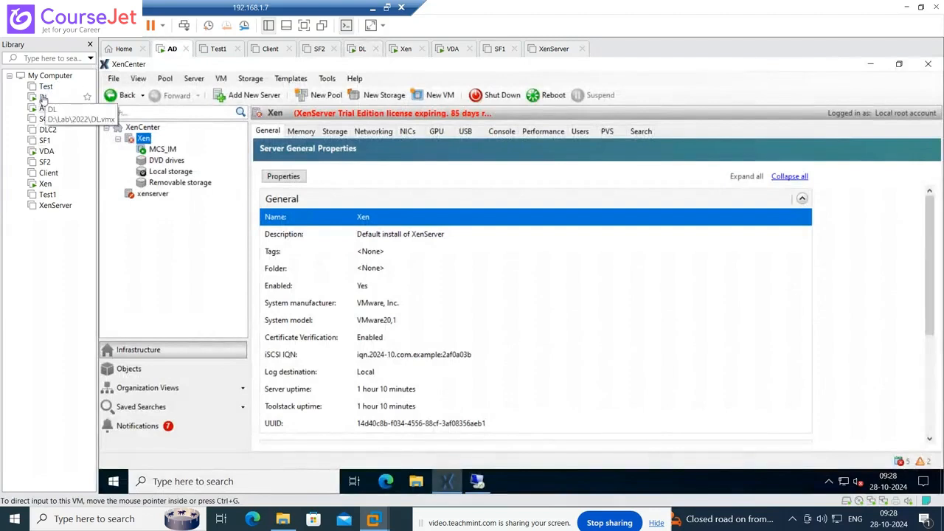
left_click(43, 97)
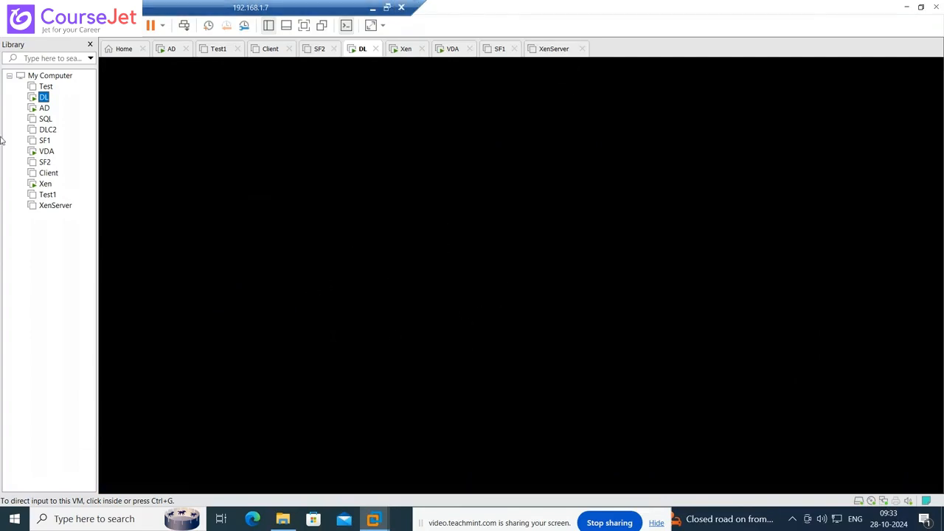
- Sign back in to DL as administrator to see CTX_MCS_Catalog creation about three-quarters done
left_click(43, 109)
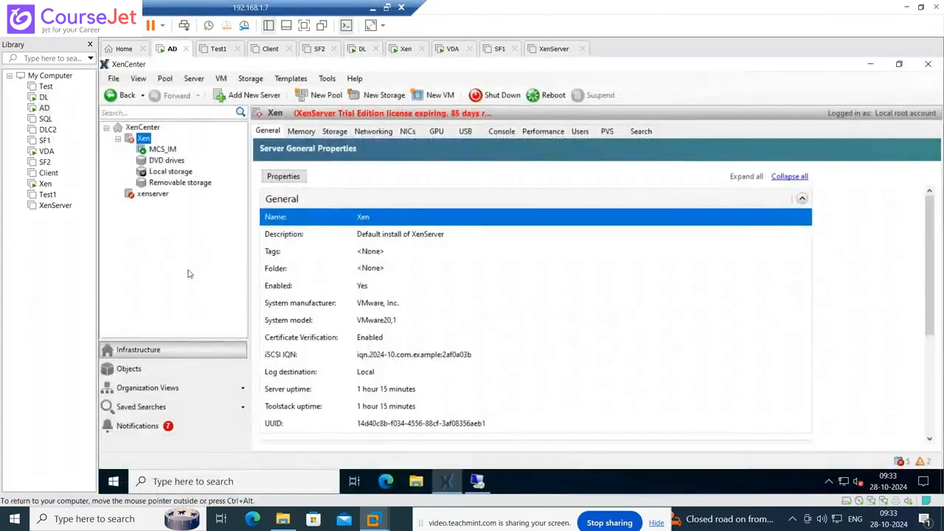
left_click(42, 98)
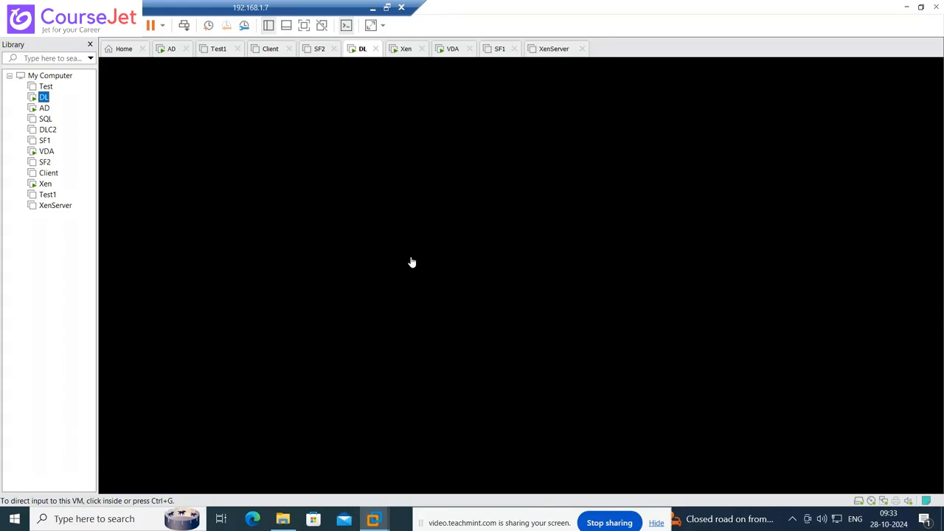
left_click(43, 110)
left_click(45, 99)
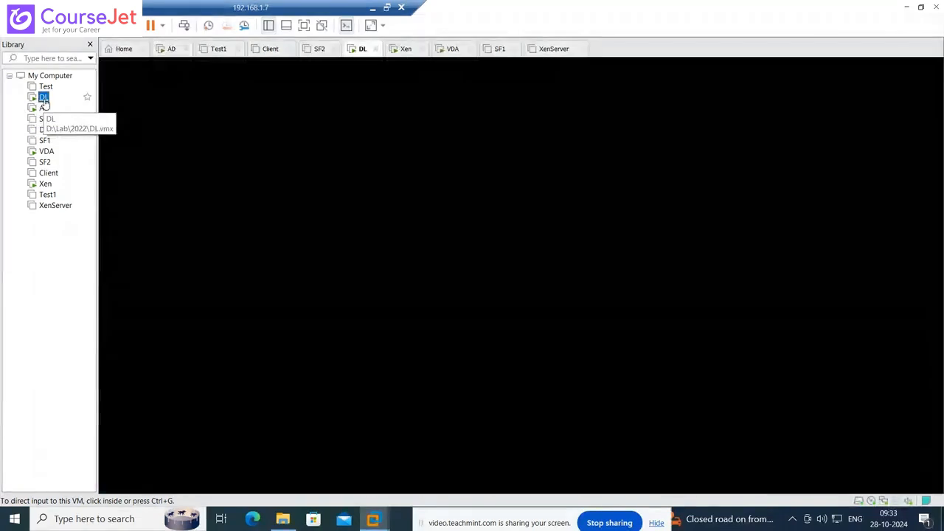
left_click(195, 106)
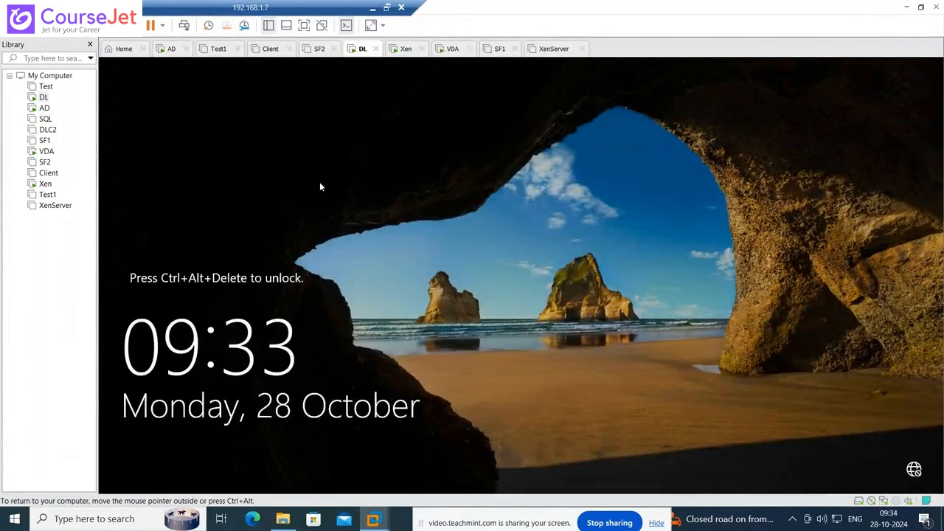
key("ctrl+alt+Insert")
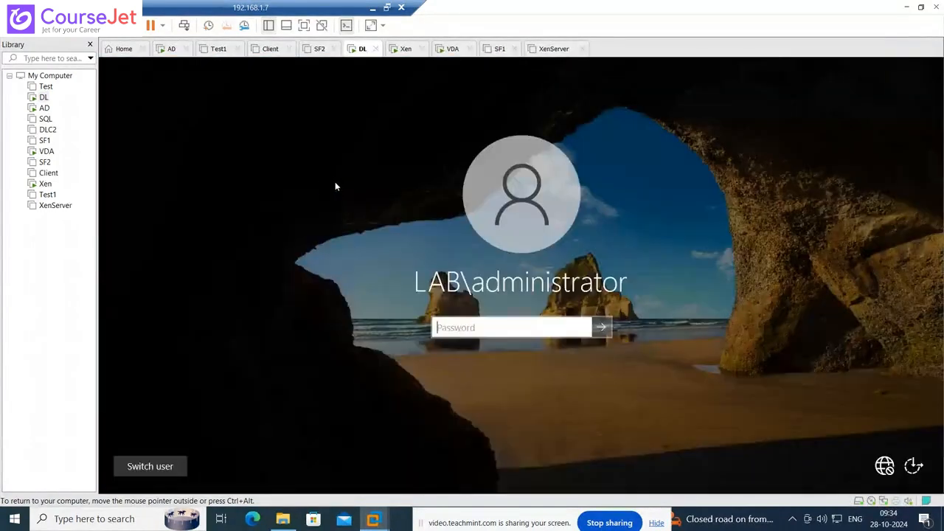
type("********")
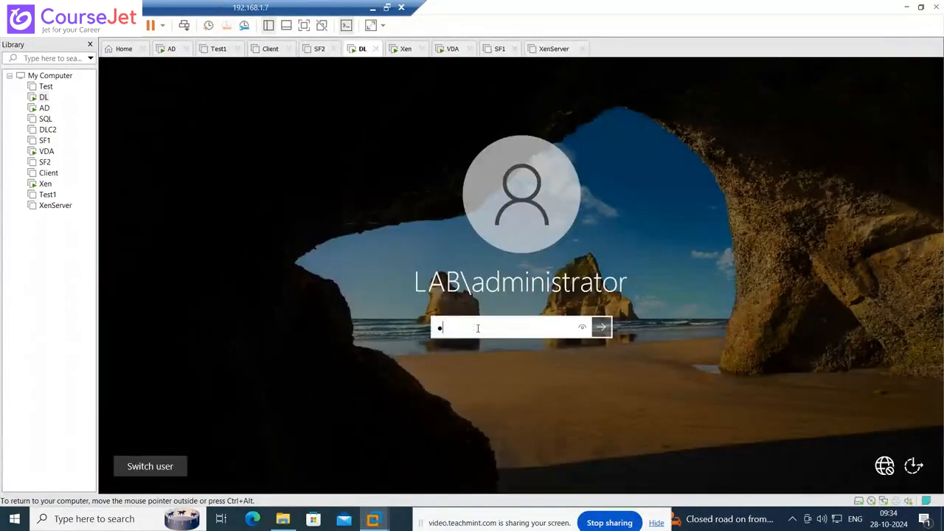
type("*")
key("Return")
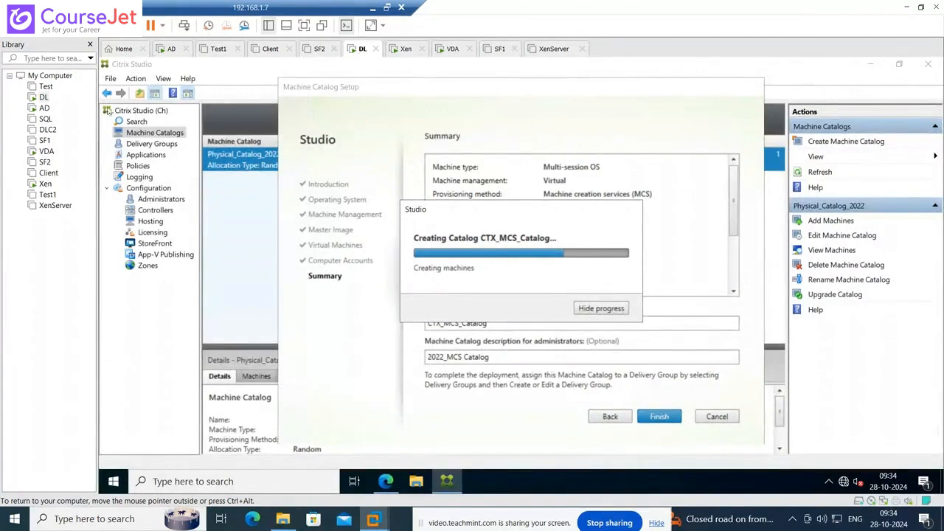
- Inspect CTXMCS101's disks in XenCenter: a 60 GiB base-disk clone and 16 MiB identity disk
left_click(44, 108)
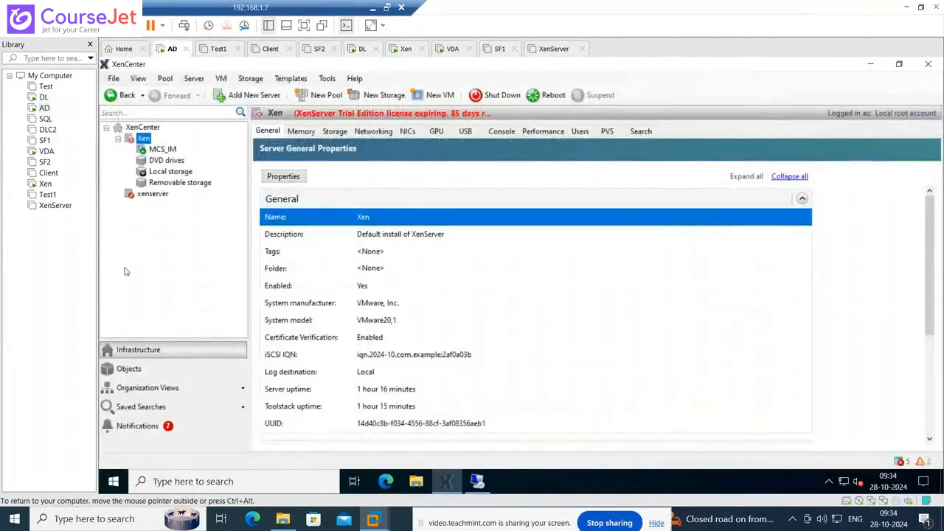
right_click(146, 142)
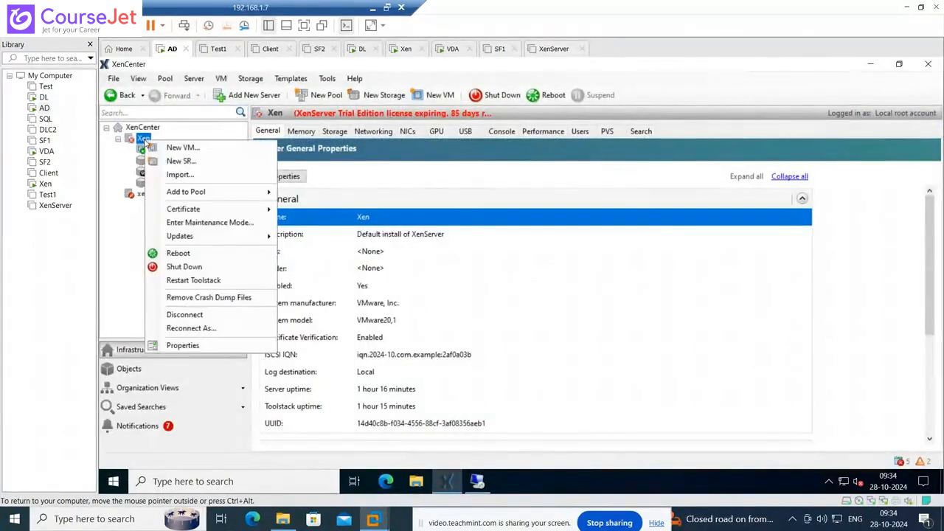
left_click(130, 322)
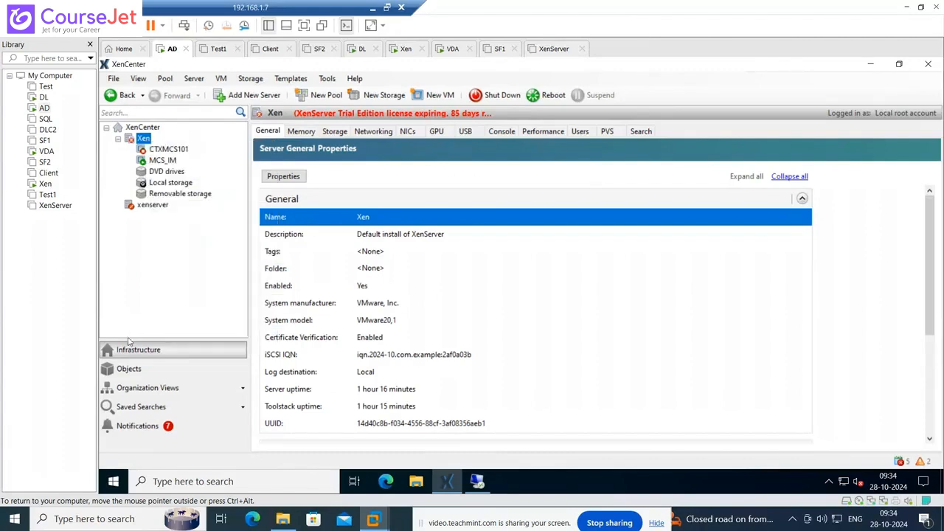
left_click(173, 150)
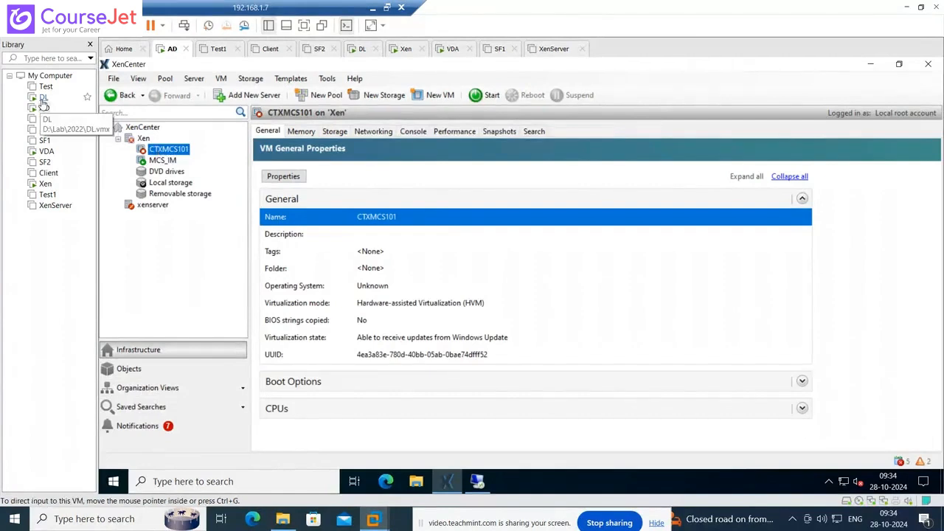
left_click(336, 132)
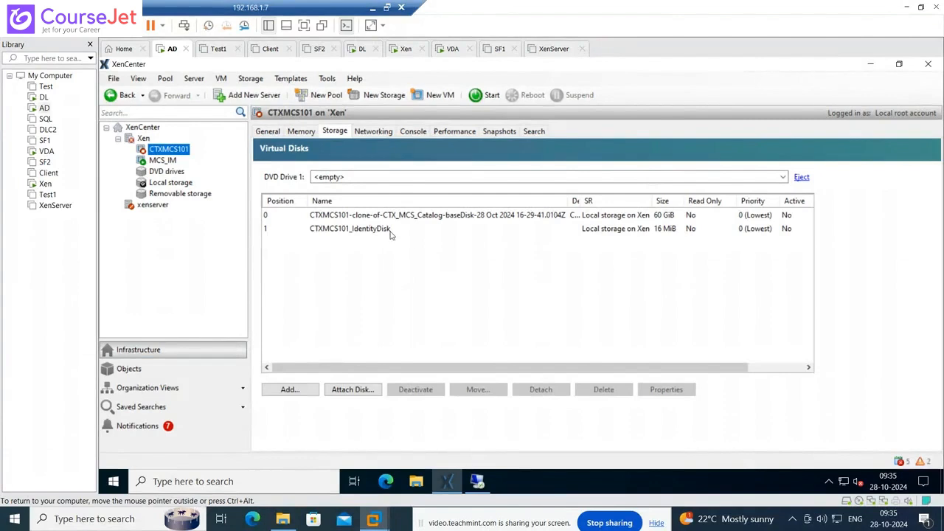
- List CTX_MCS_Catalog's machines and review the actions for the MCS machine CTXMCS101
left_click(44, 98)
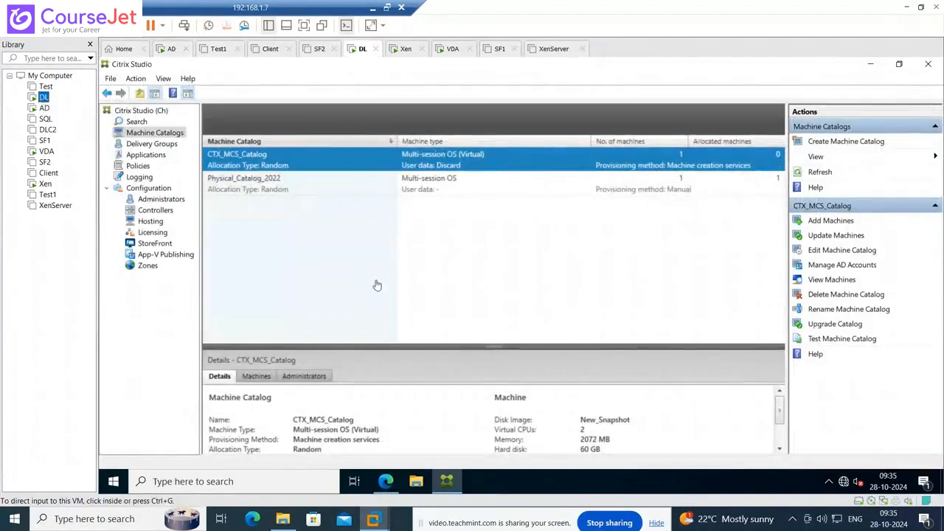
double_click(251, 162)
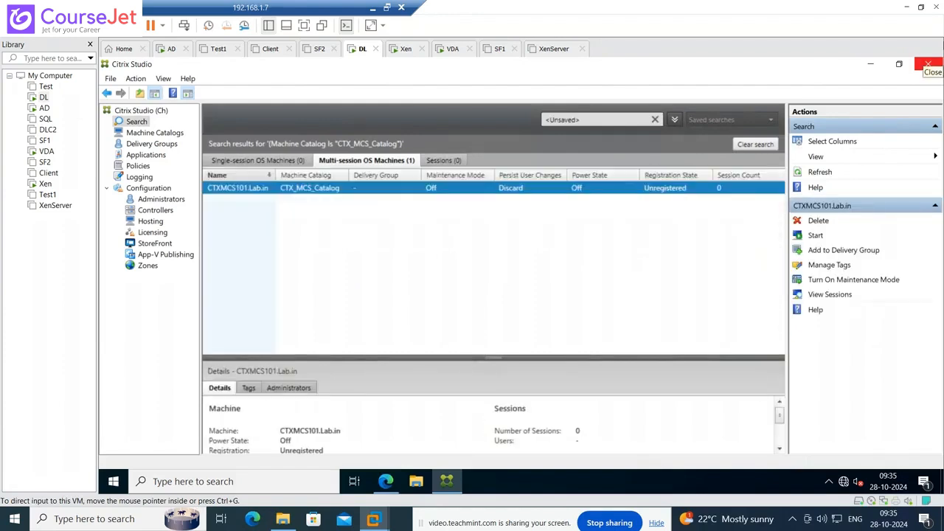
right_click(223, 190)
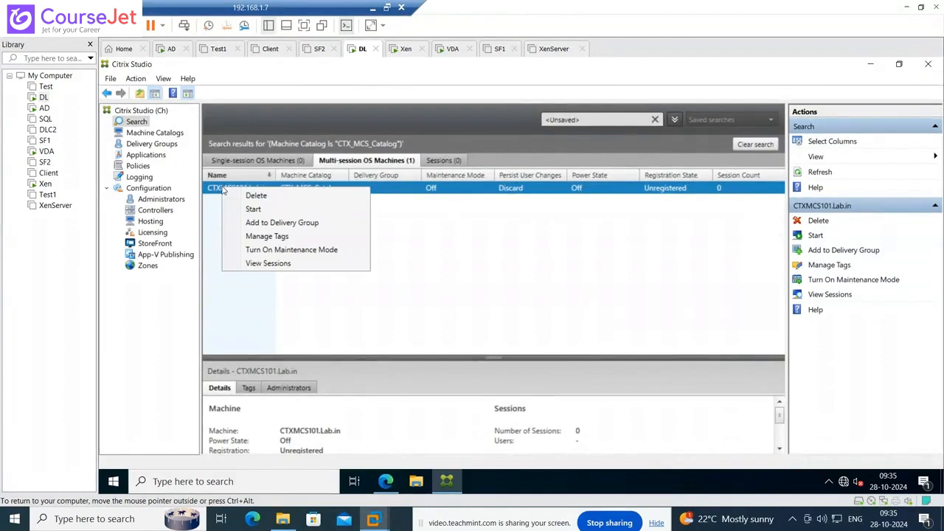
right_click(217, 190)
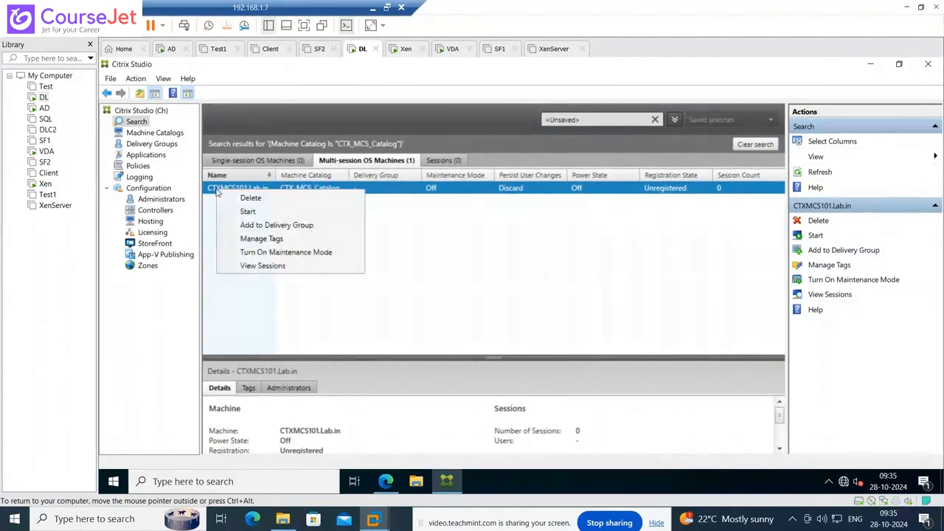
left_click(254, 239)
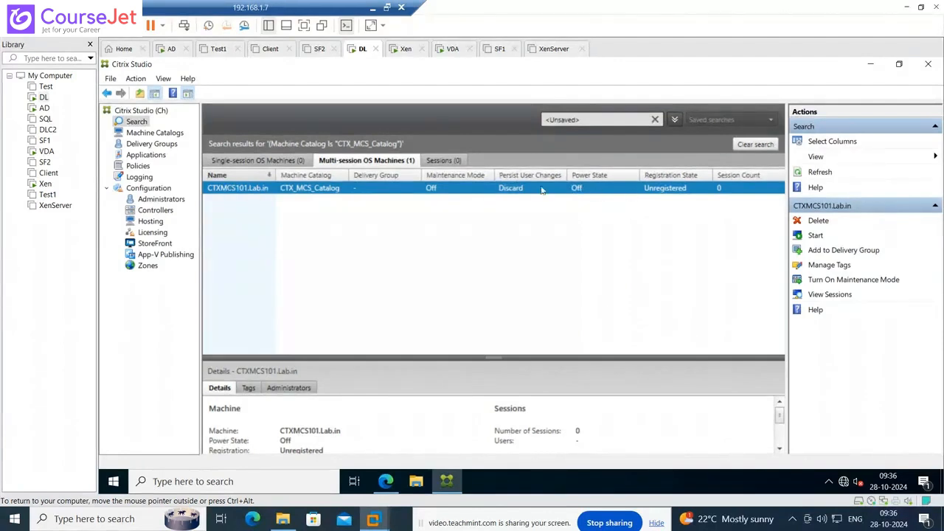
- Review Physical_Catalog_2022's and CTX_MCS_Catalog's machines, then start a new Delivery Group
left_click(154, 133)
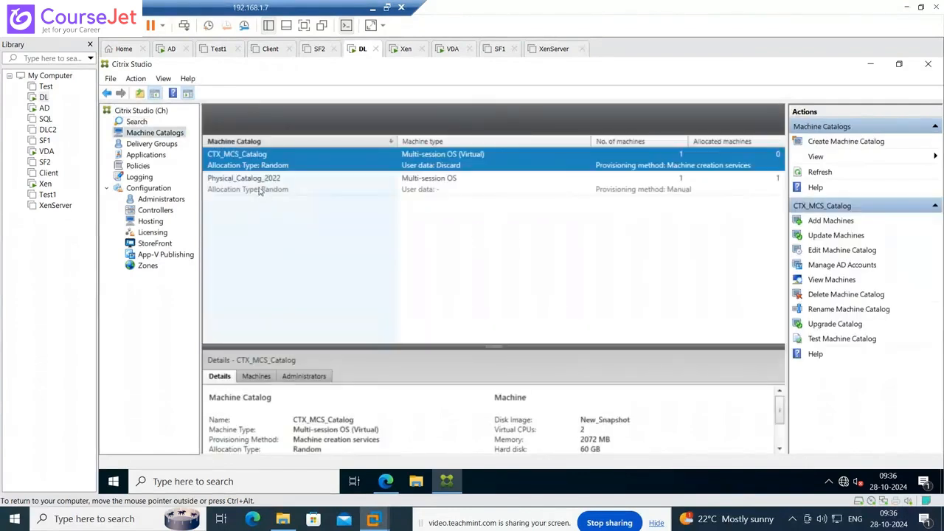
double_click(259, 190)
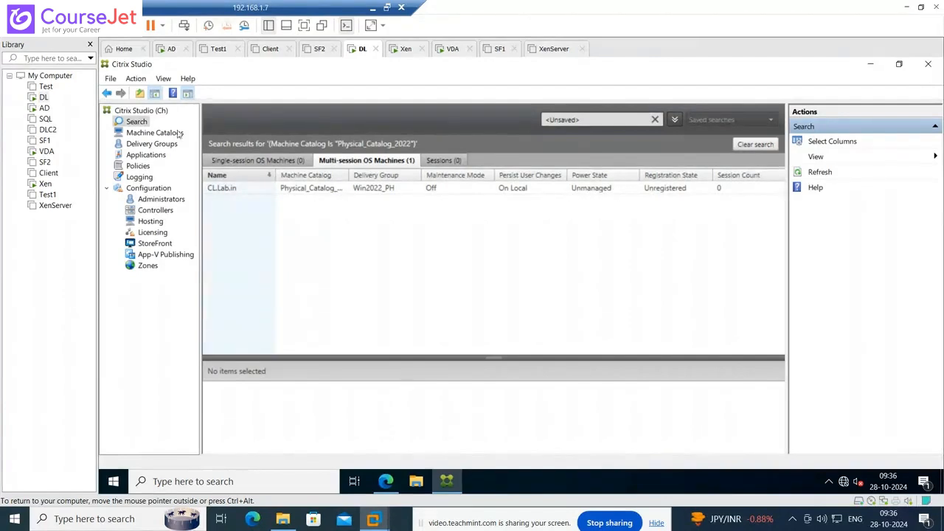
left_click(155, 134)
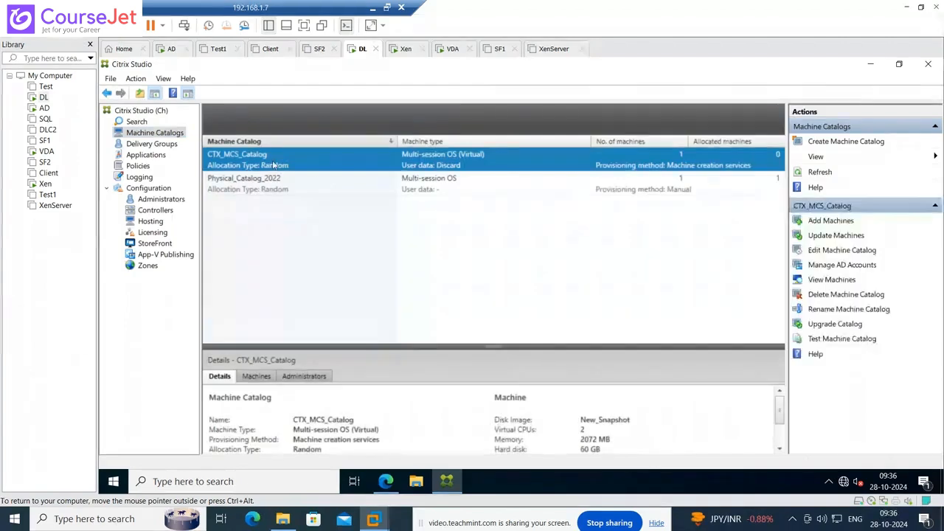
double_click(273, 166)
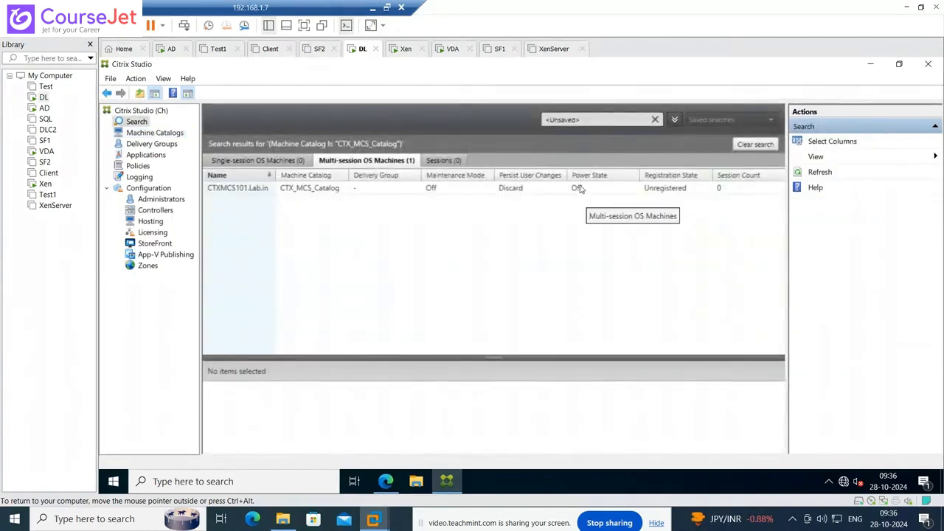
left_click(167, 146)
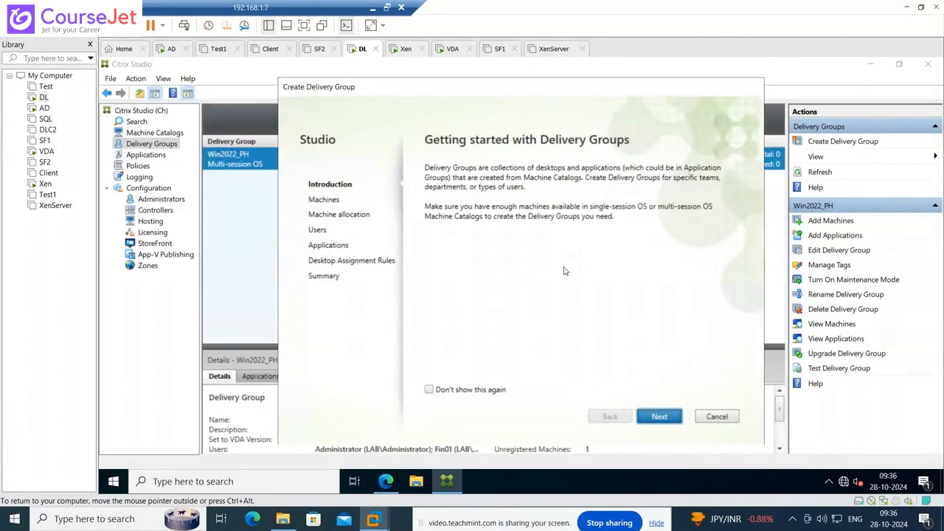
- Use CTX_MCS_Catalog and restrict the Delivery Group to the lab\administrator account
key("Return")
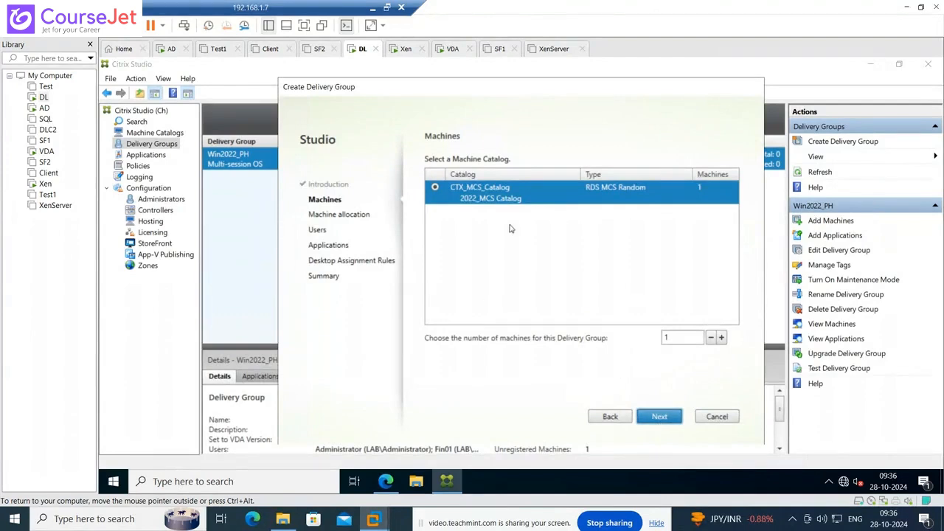
left_click(660, 417)
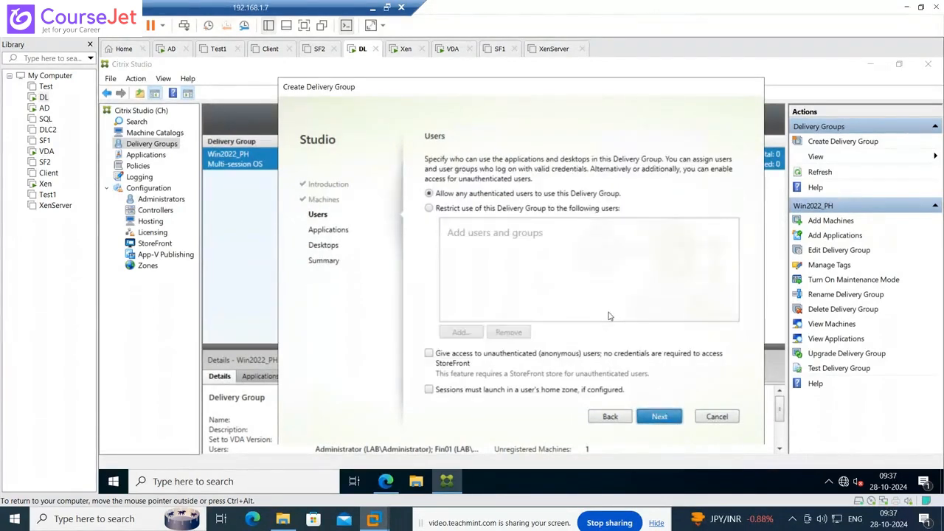
left_click(458, 210)
left_click(467, 335)
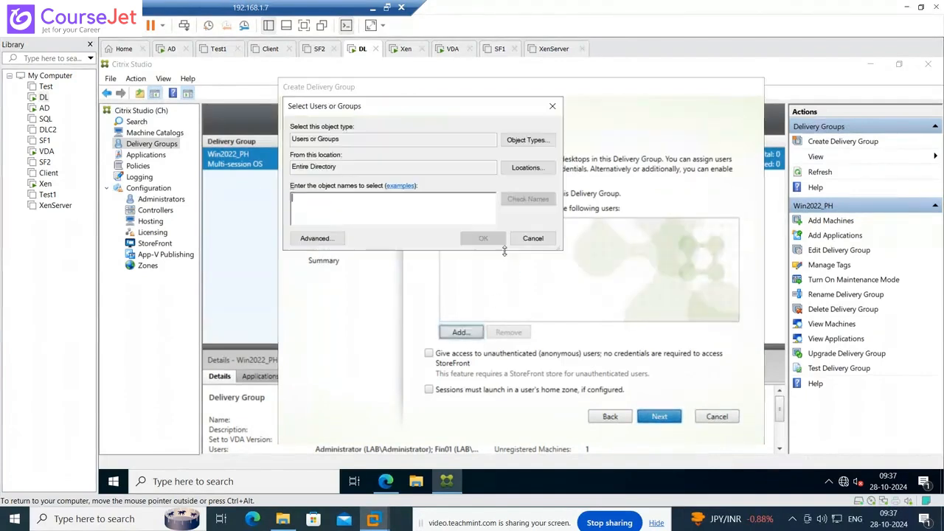
type("lab")
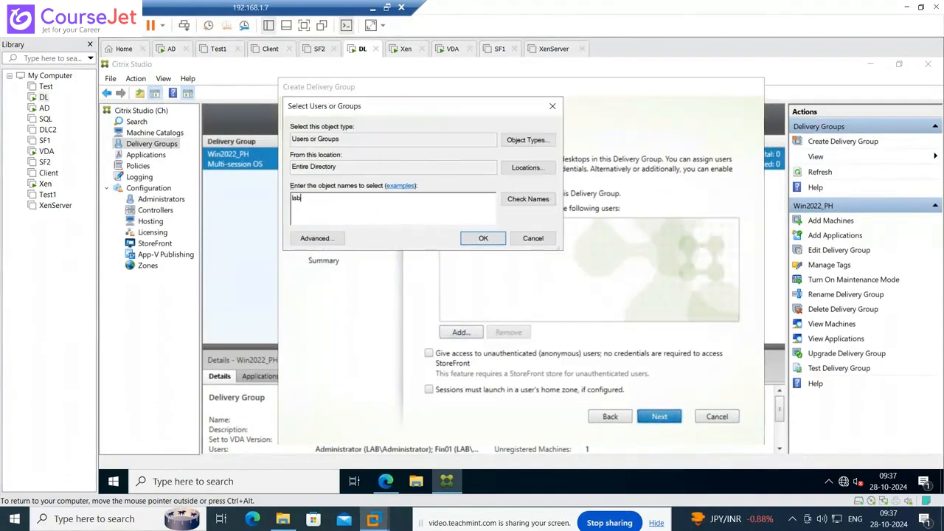
type("\\administrator")
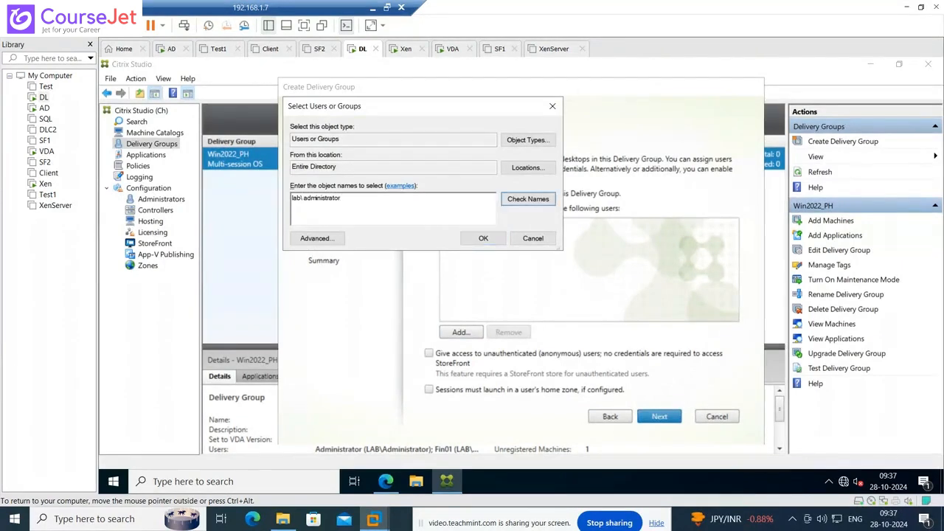
key("Return")
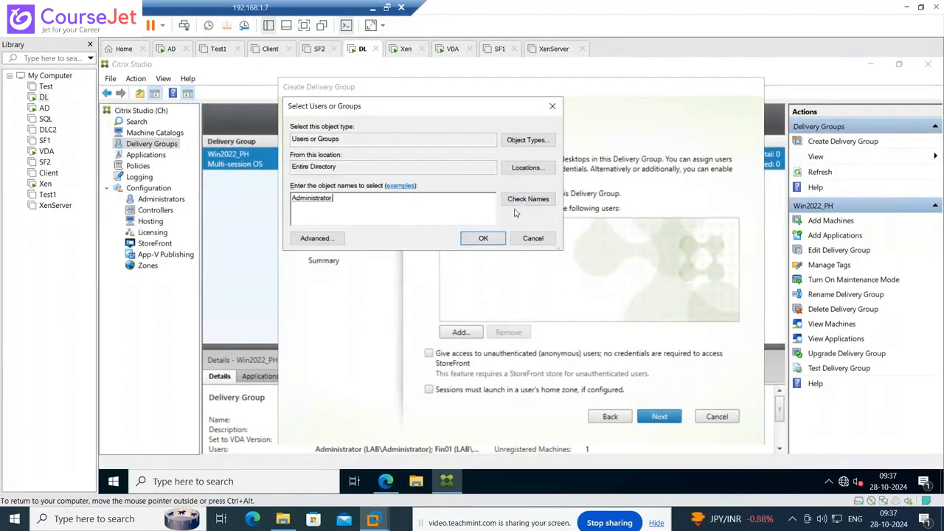
left_click(483, 240)
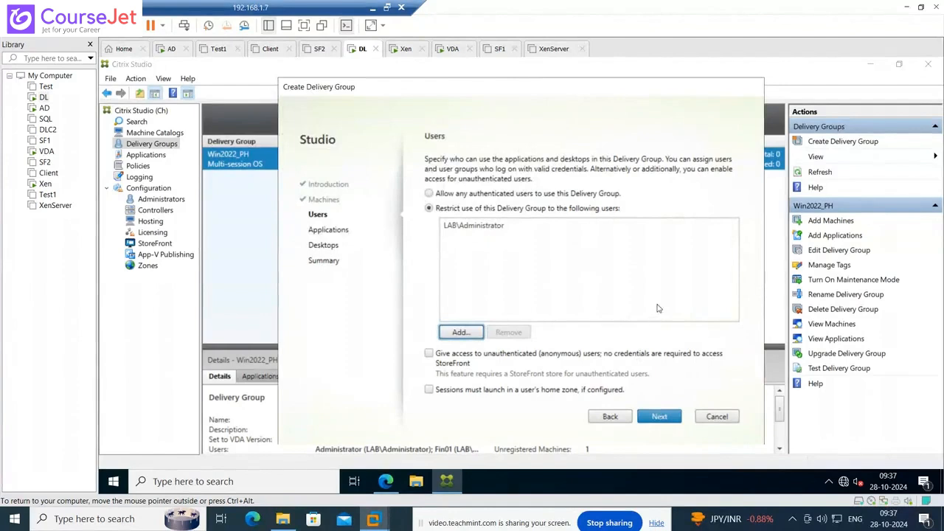
left_click(659, 416)
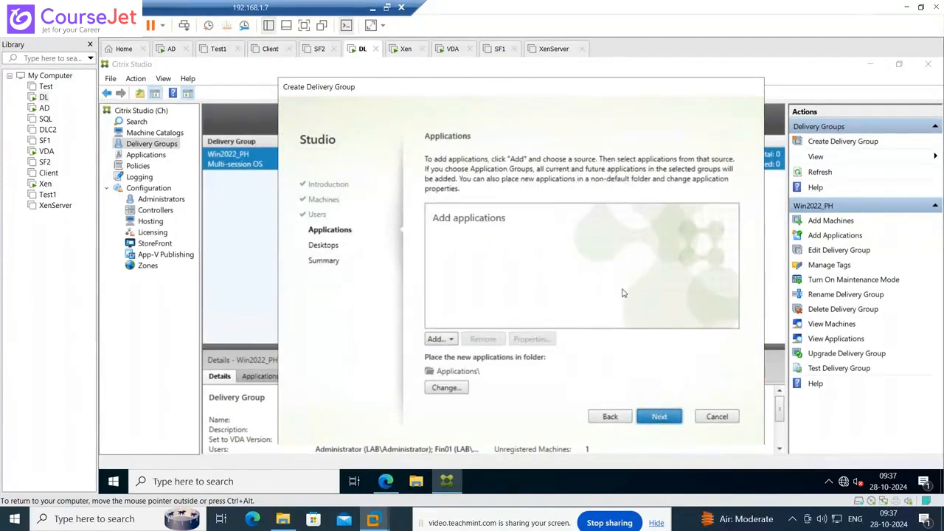
- Try adding start-menu applications, then cancel the stalled lookup, leaving the application list empty
left_click(452, 339)
left_click(472, 354)
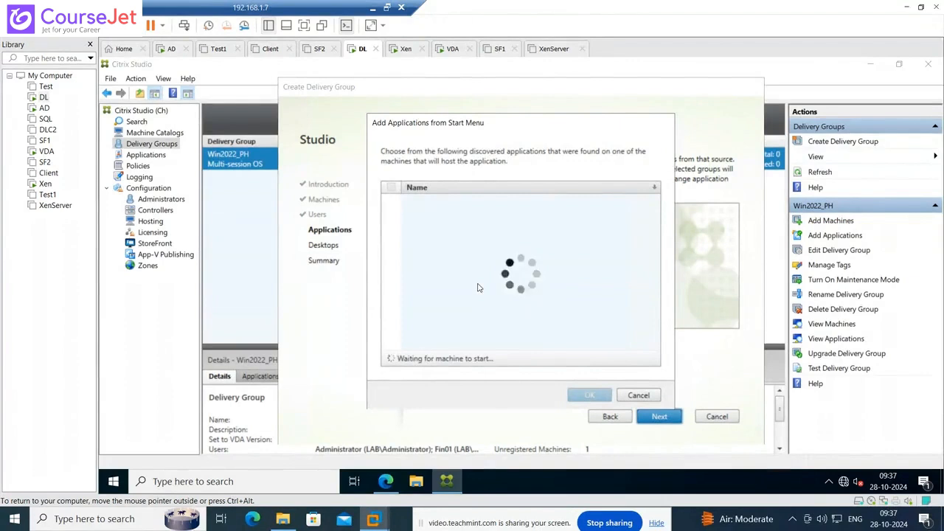
left_click(638, 396)
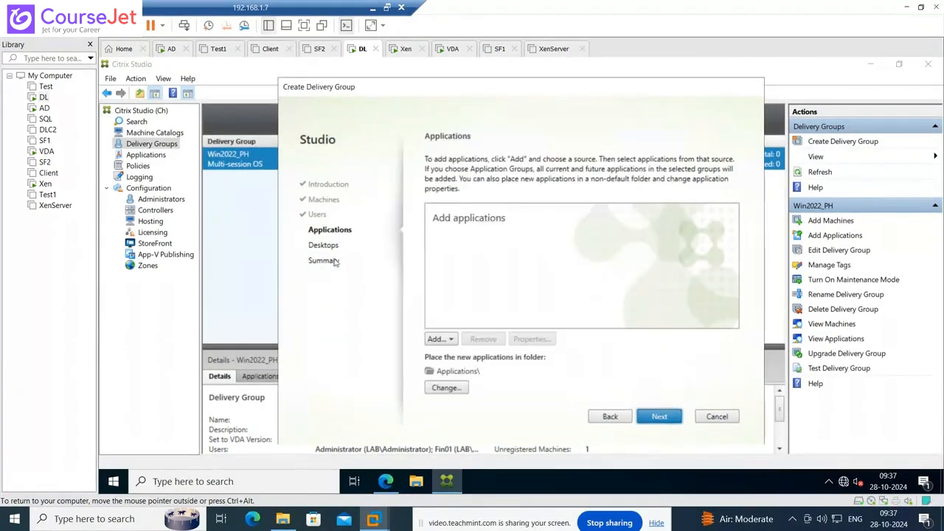
- Skip applications, add the MCS_Wave desktop with an MCS_2022 description, and advance to Summary
left_click(659, 417)
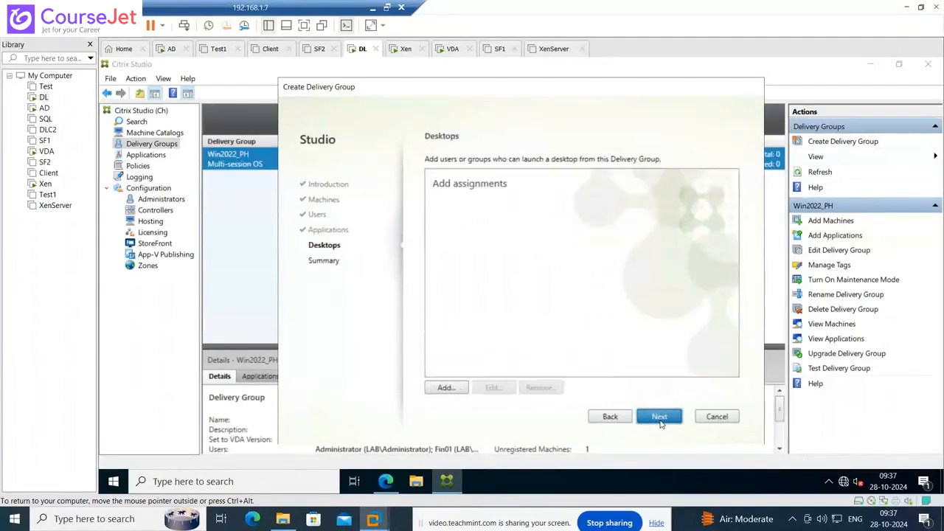
left_click(456, 388)
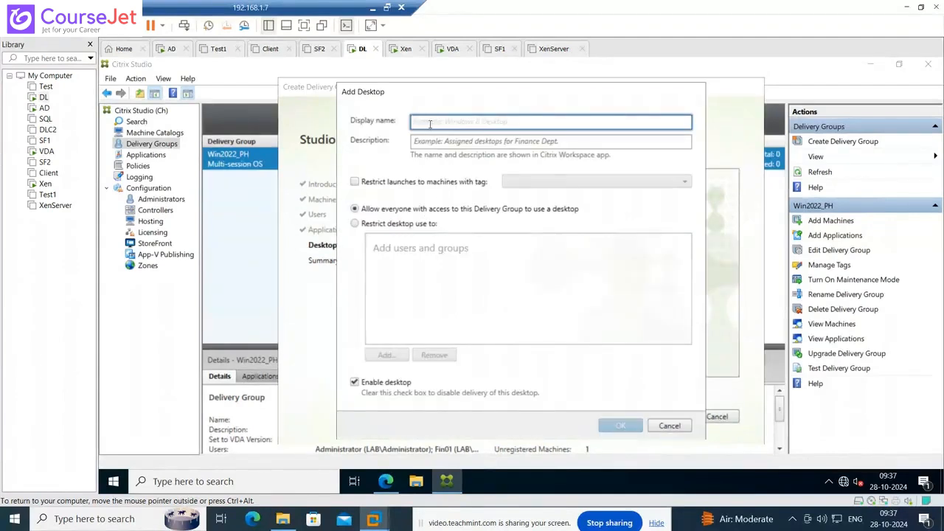
type("MCS_Wave")
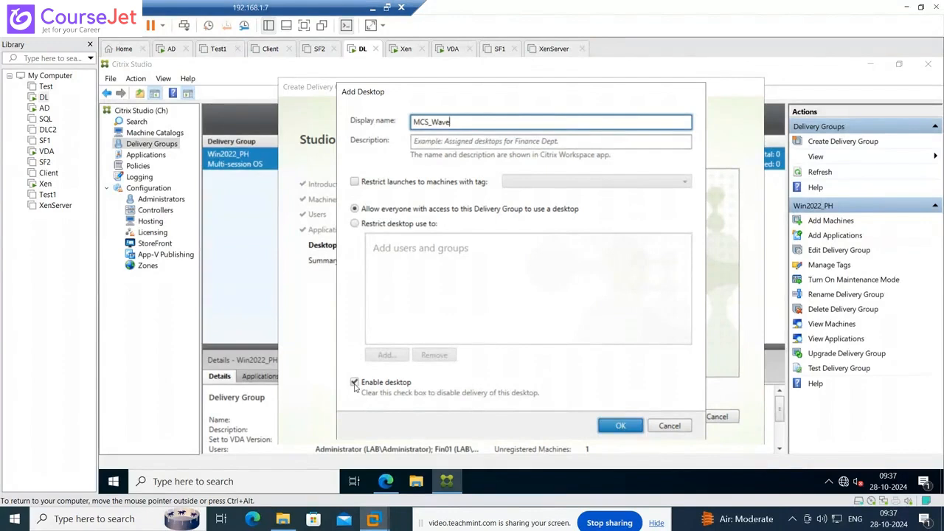
left_click_drag(464, 122, 421, 122)
left_click(423, 139)
type("MCS_2")
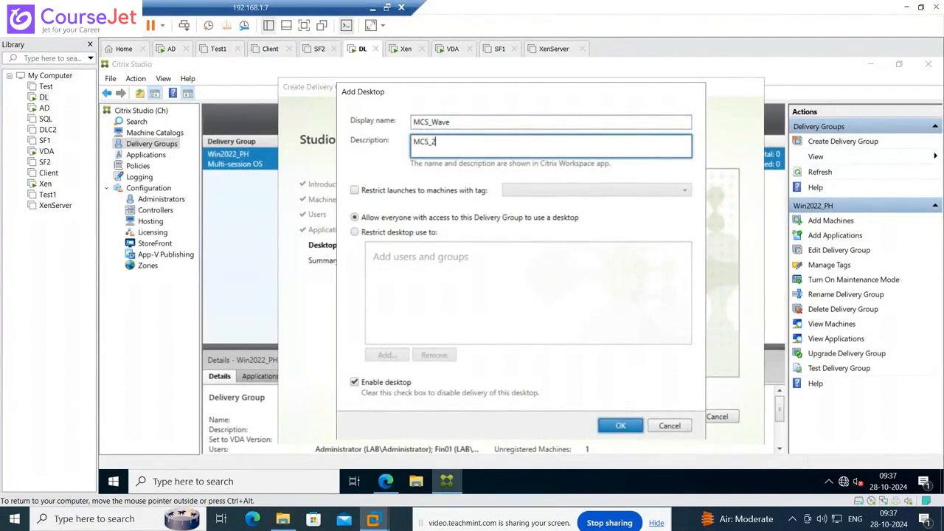
type("024")
left_click(623, 428)
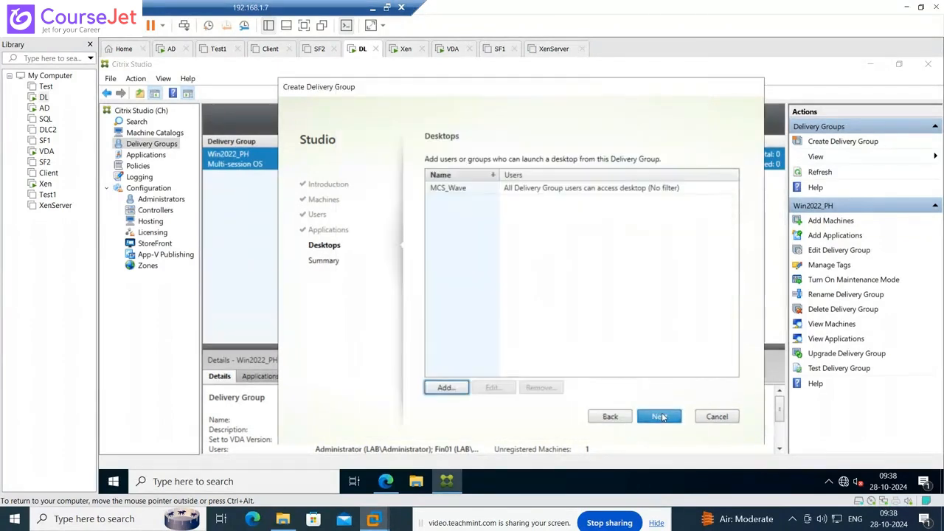
left_click(662, 418)
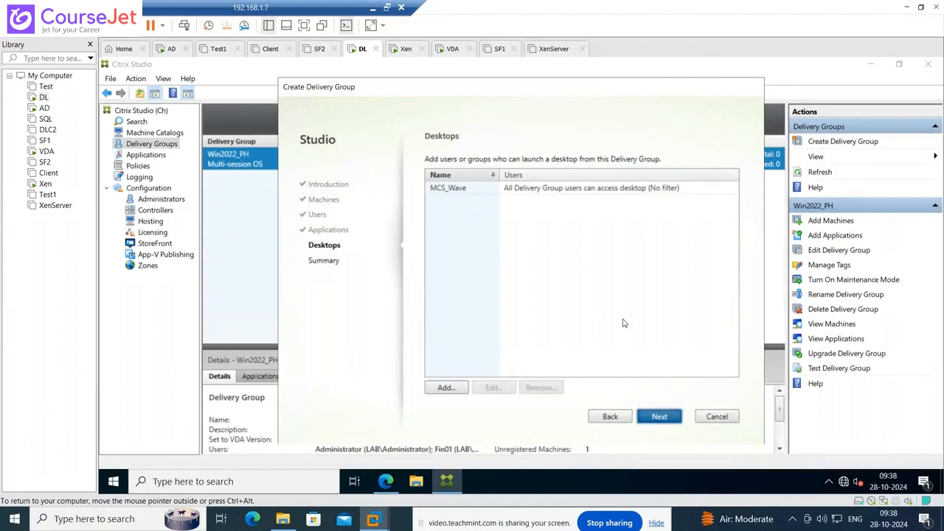
- Name the delivery group MCS_2022_DG, reuse that name as its description, and finish
left_click(492, 350)
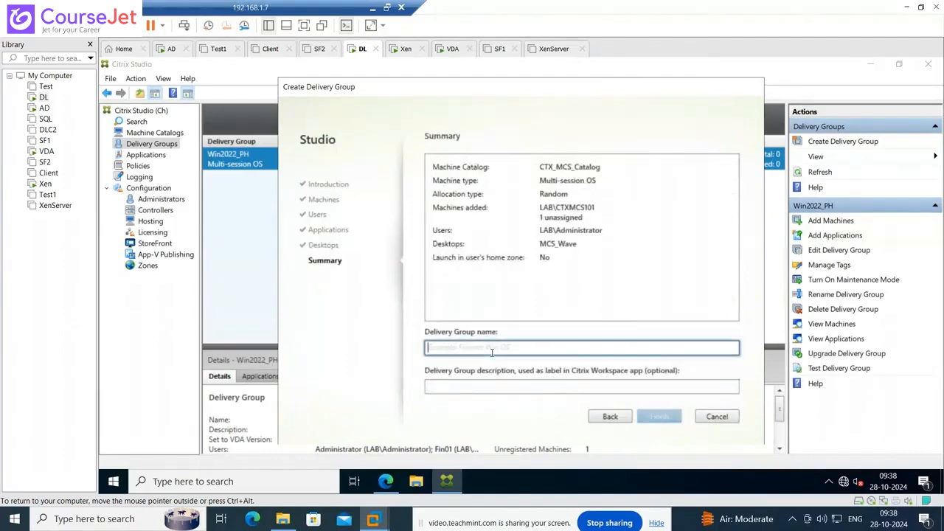
type("MCS")
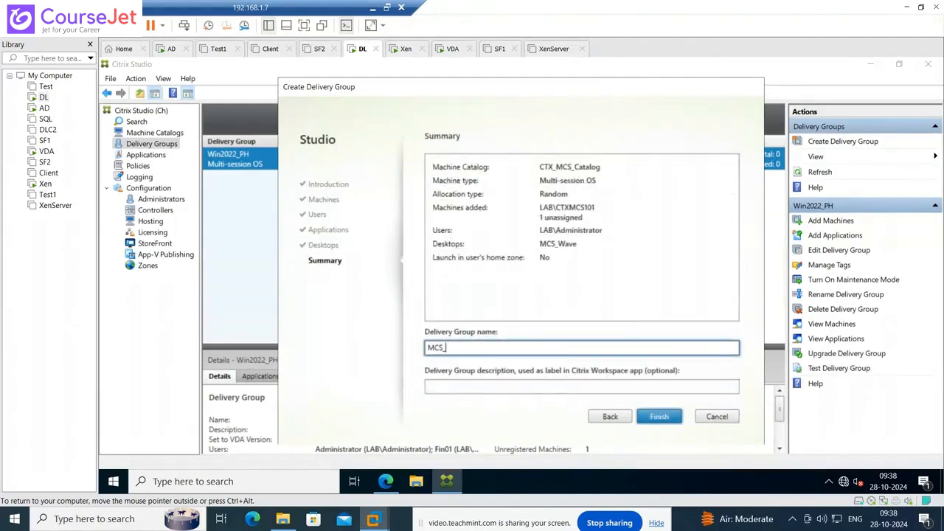
type("_2022_DG")
key("ctrl+a")
key("ctrl+c")
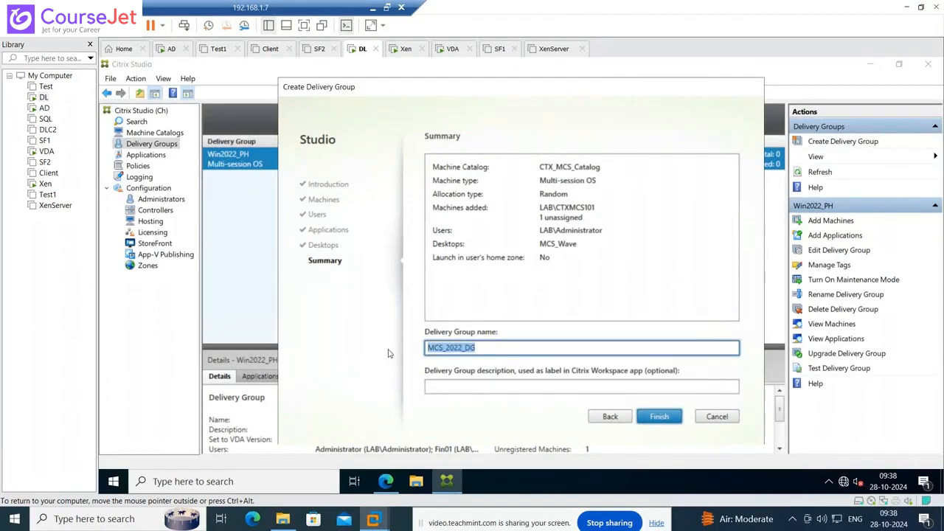
left_click(459, 388)
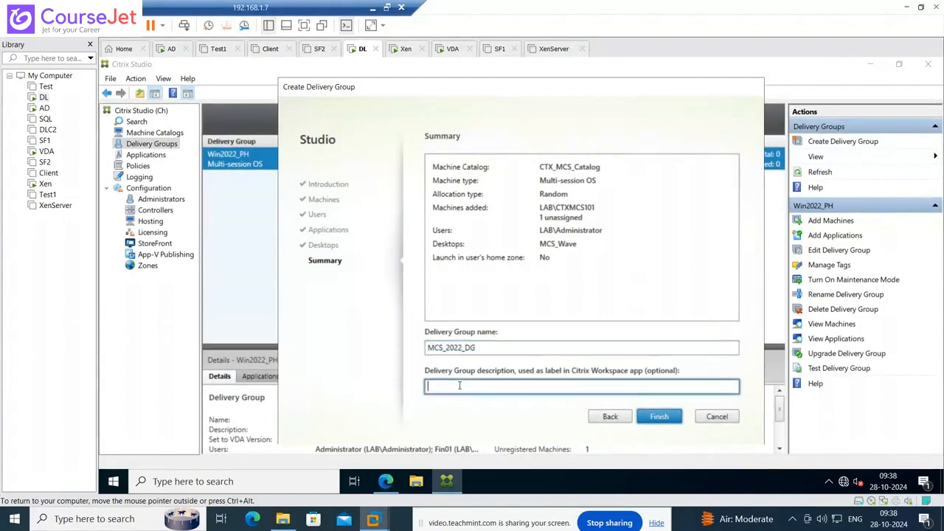
key("ctrl+v")
left_click(659, 416)
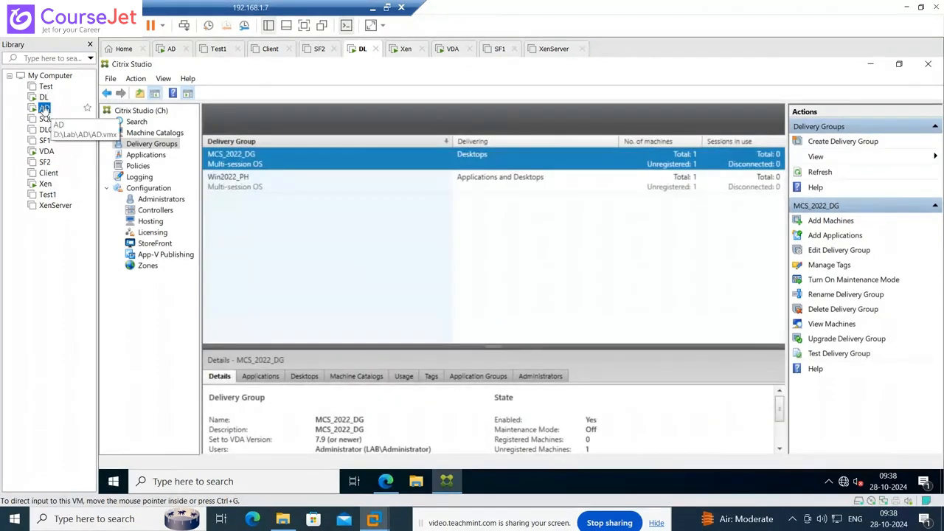
left_click(44, 108)
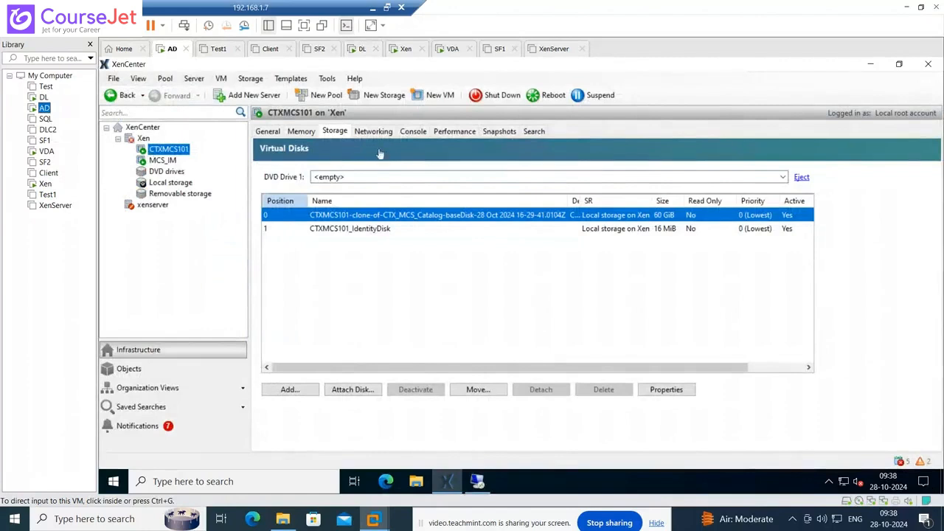
left_click(411, 134)
left_click(412, 134)
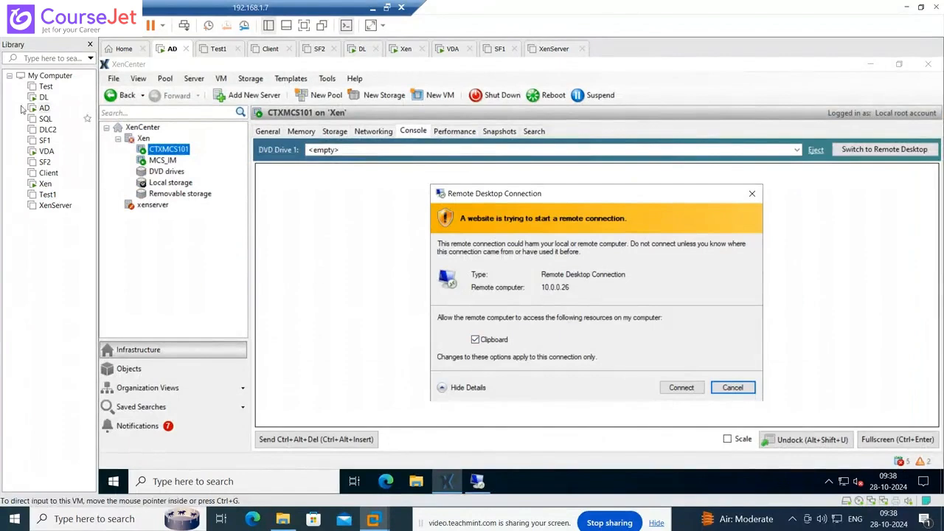
left_click(43, 97)
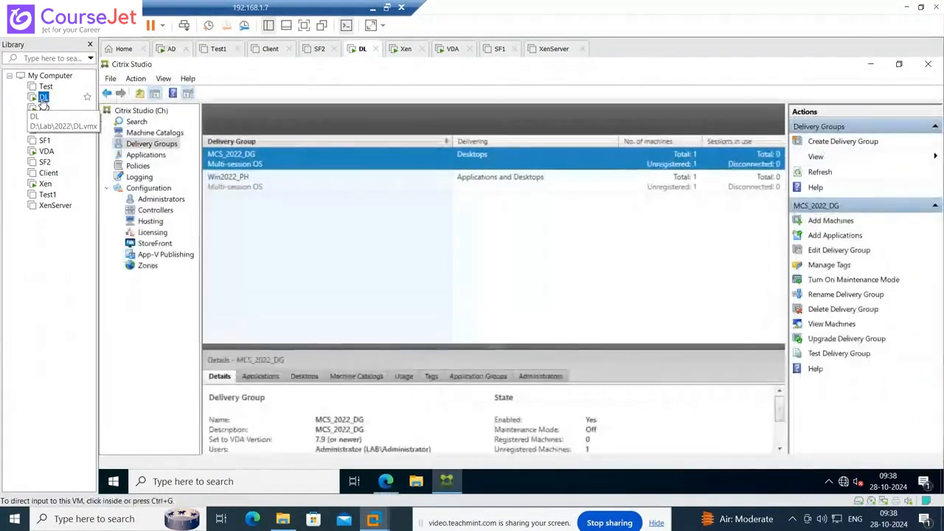
- View MCS_2022_DG's machine CTXMCS101 and review its available actions without running any
double_click(258, 162)
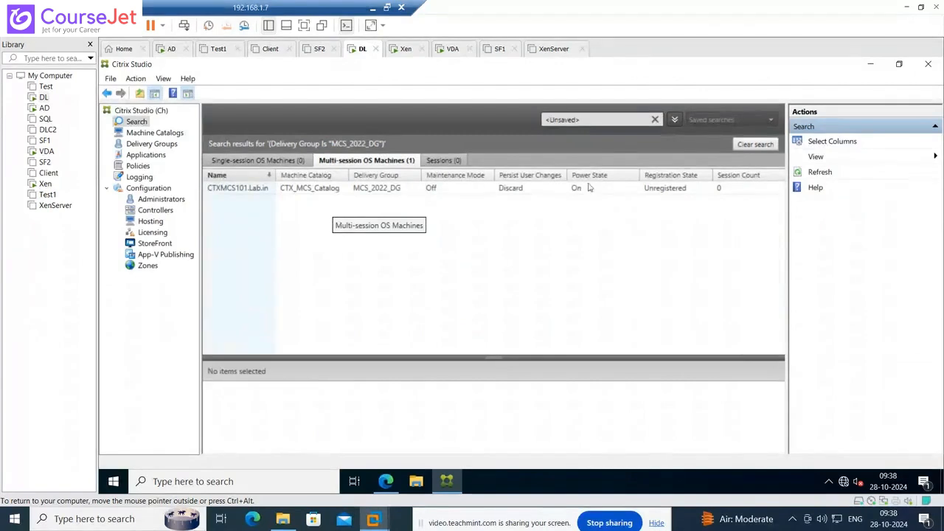
right_click(240, 192)
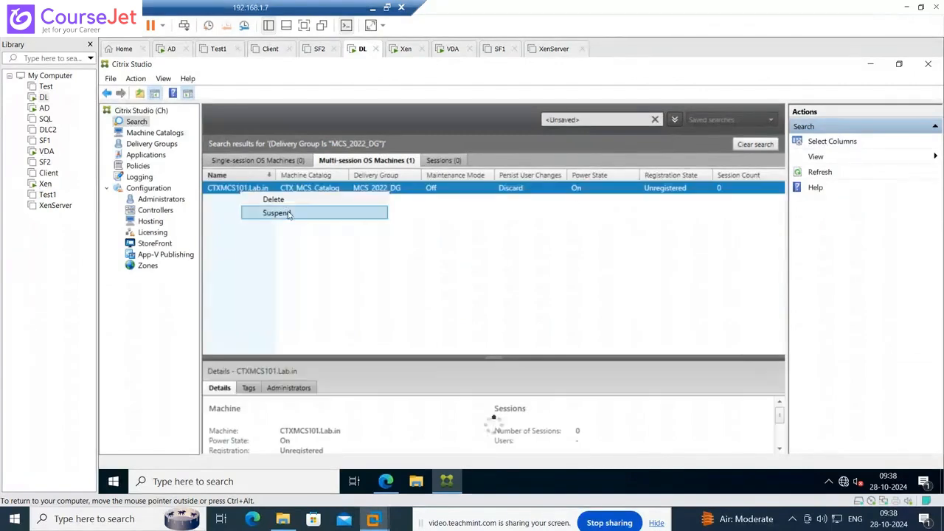
right_click(228, 190)
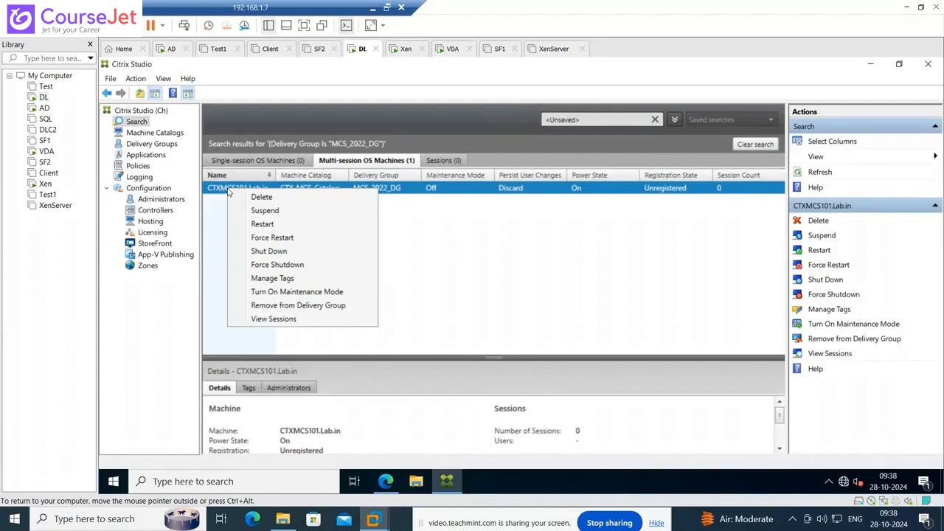
left_click(205, 206)
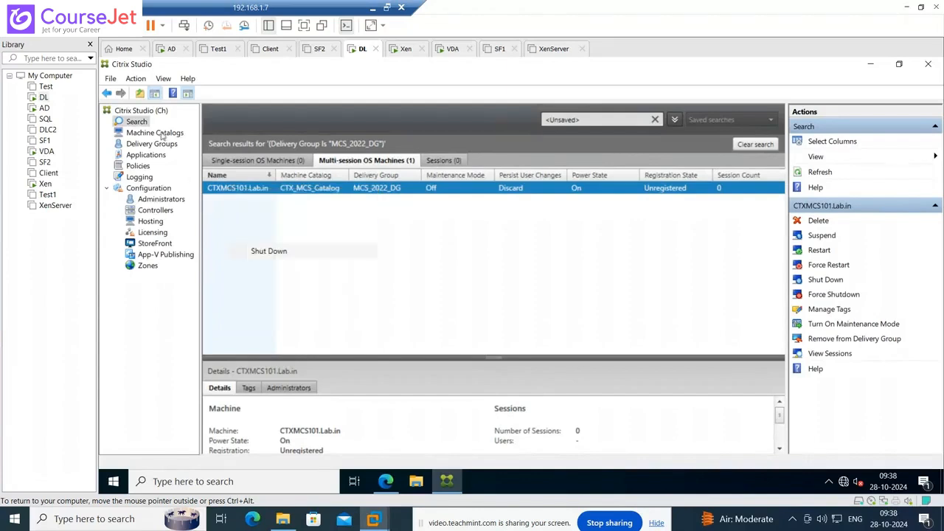
- Check Physical_Catalog_2022's machine CL.Lab.in actions, then return to the Machine Catalogs list
left_click(157, 133)
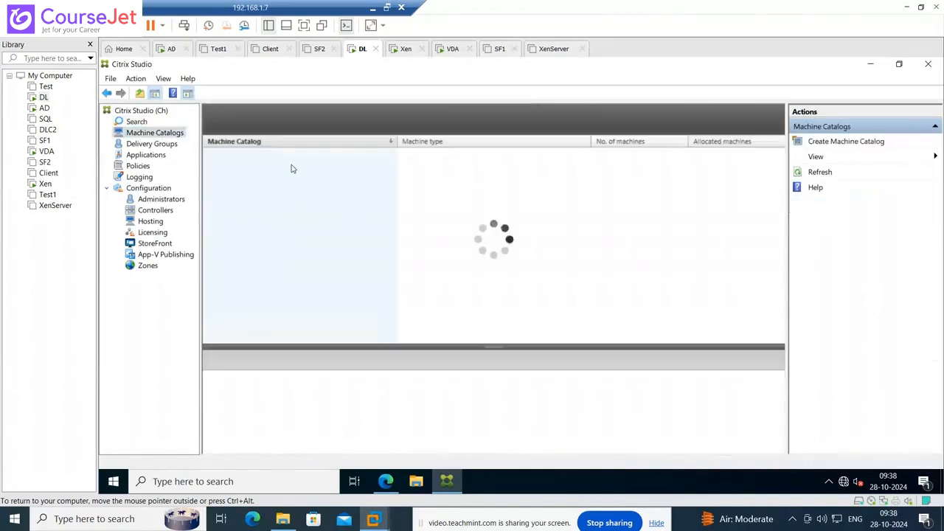
double_click(250, 190)
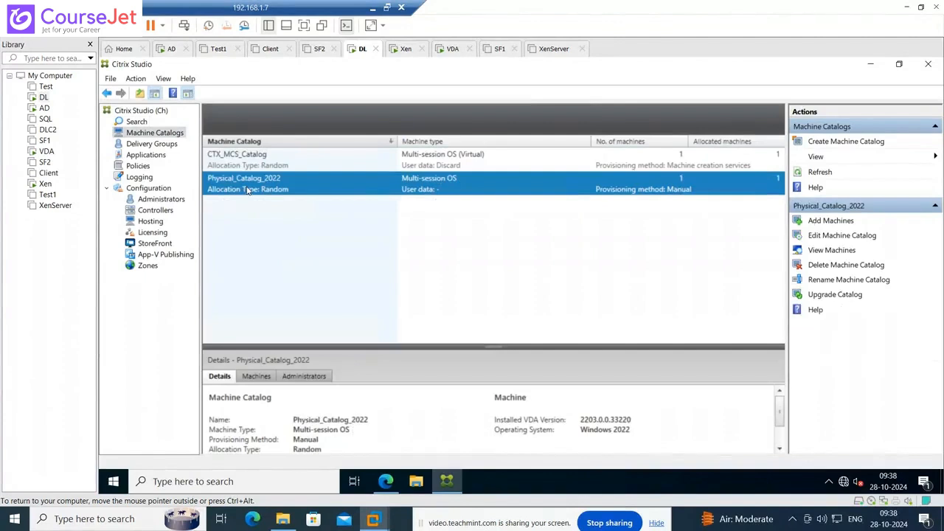
right_click(235, 188)
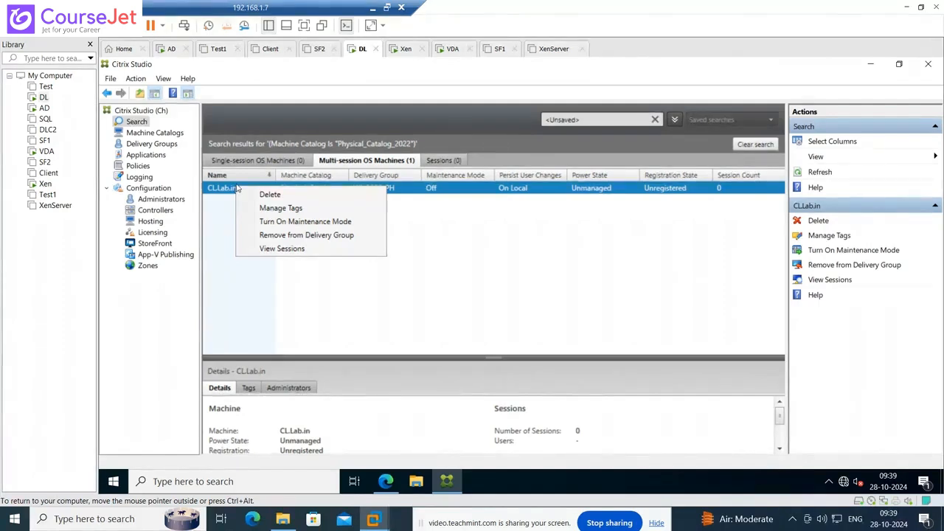
left_click(247, 194)
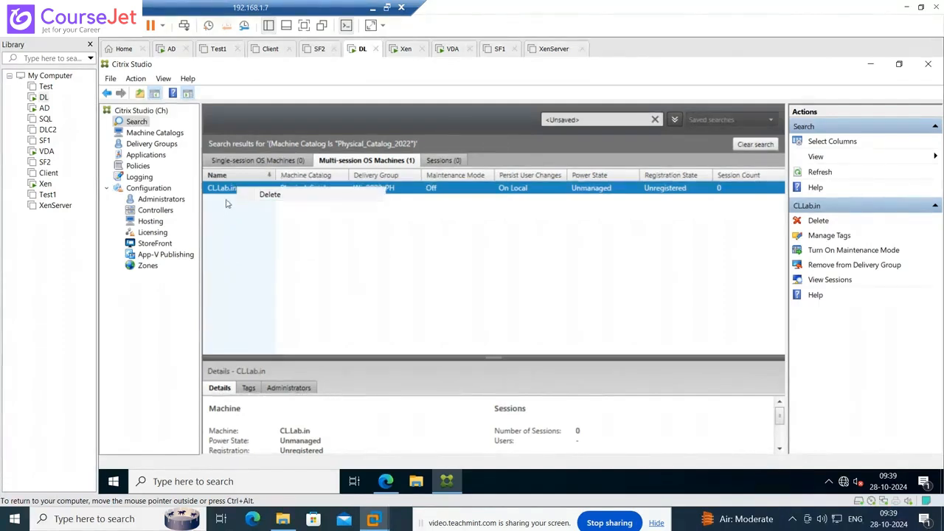
right_click(219, 189)
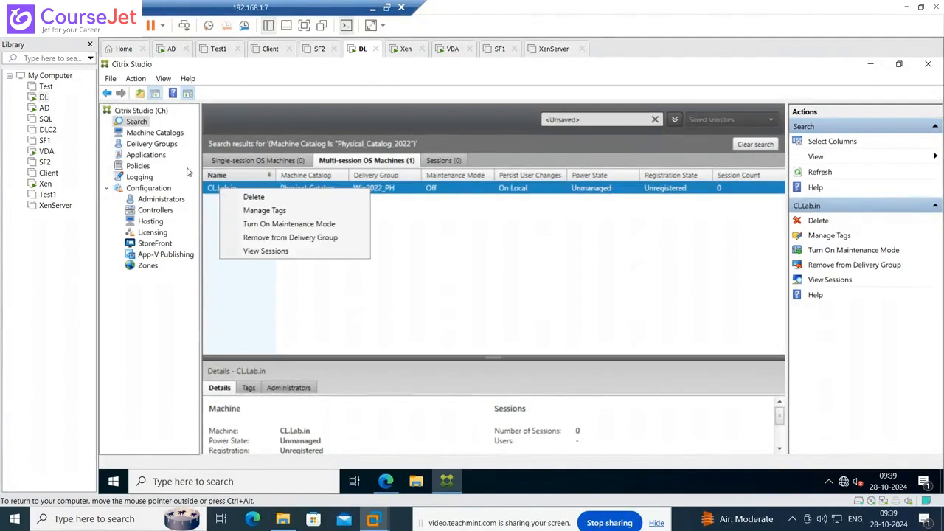
left_click(153, 144)
left_click(153, 134)
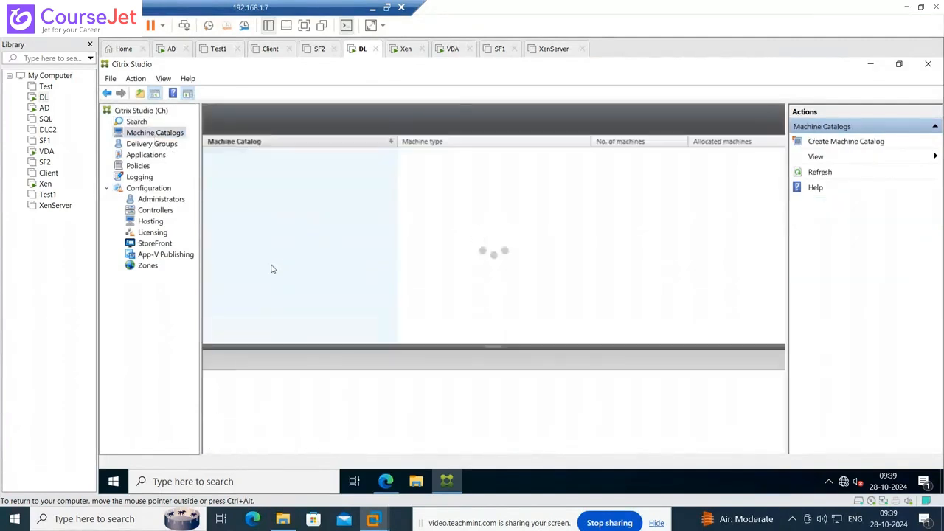